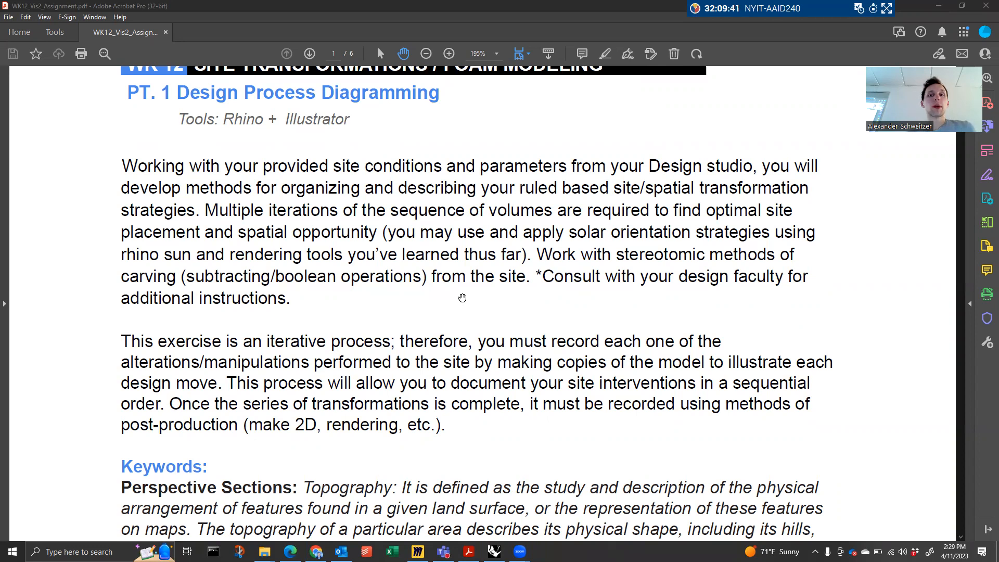
Open the Rhino files WK12_Vis02_Rhino7 and WK12_SITE TRANSFORMATION DEMO FILE from the Week 12 assignments folder
scroll(463, 297, down, 1)
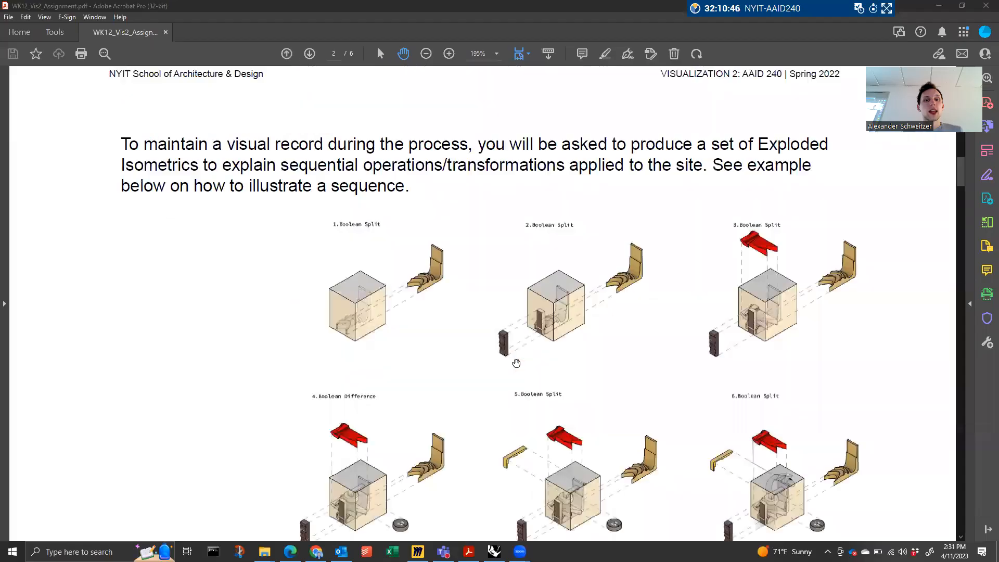
scroll(515, 363, down, 2)
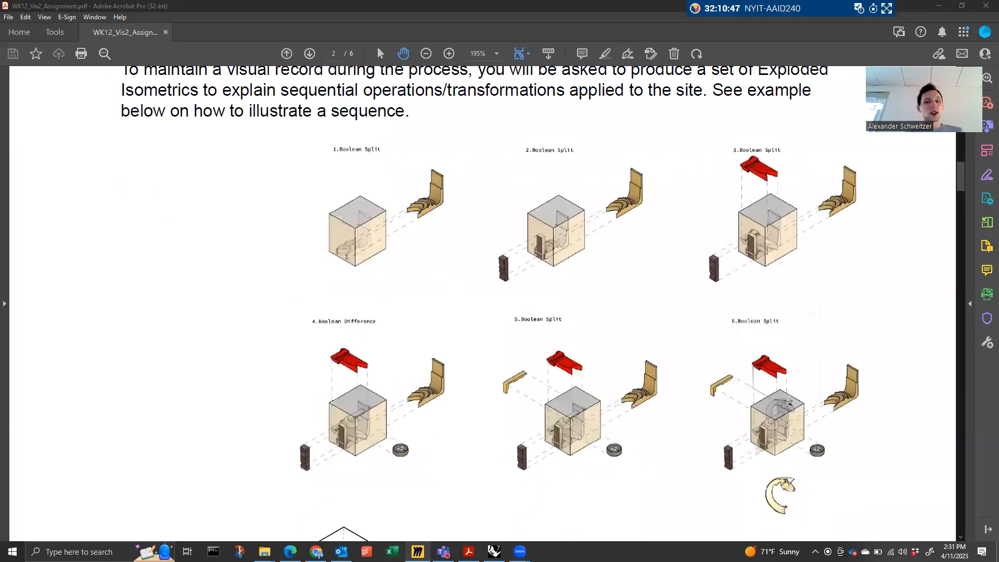
mouse_move(265, 551)
click(296, 515)
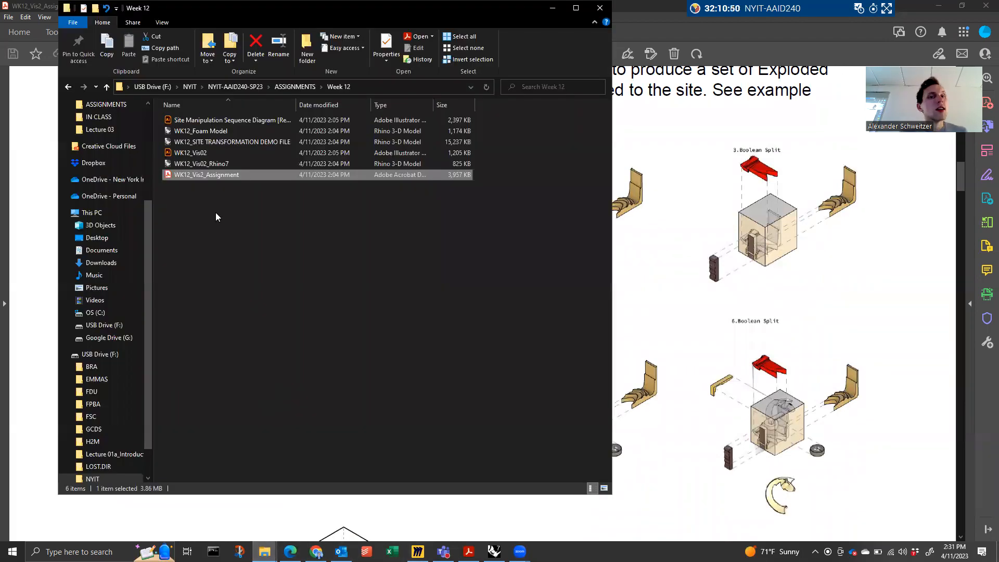
click(207, 166)
double_click(208, 166)
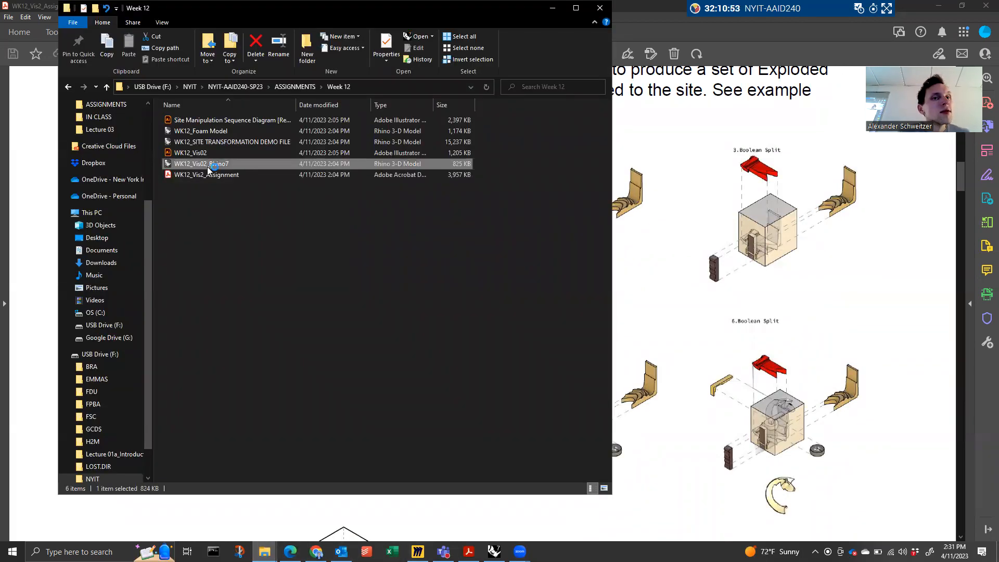
click(203, 142)
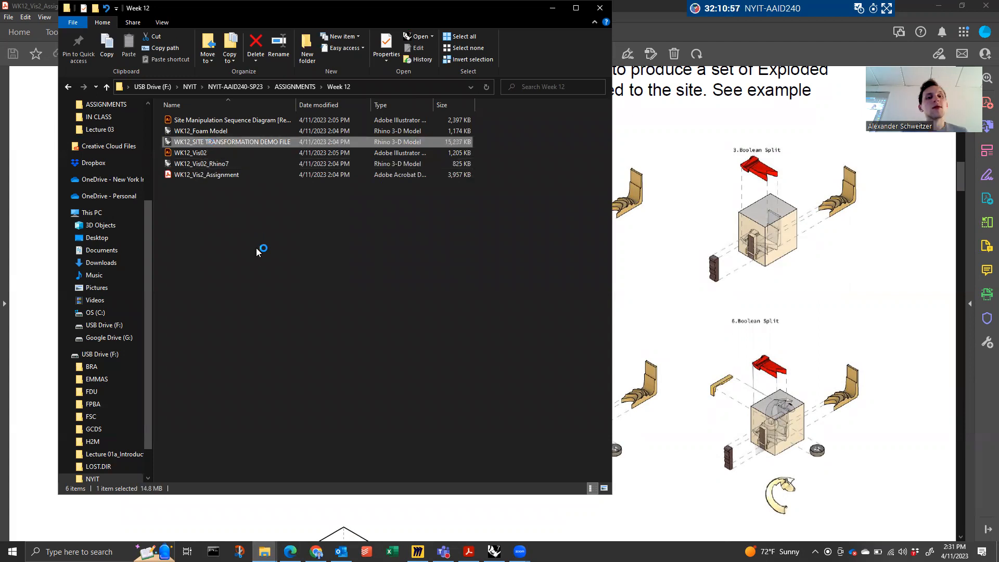
Switch to the 23-0411 3a Site-InClass model in Rhino and inspect the stacked cliff and water volumes
drag(351, 13, 330, 95)
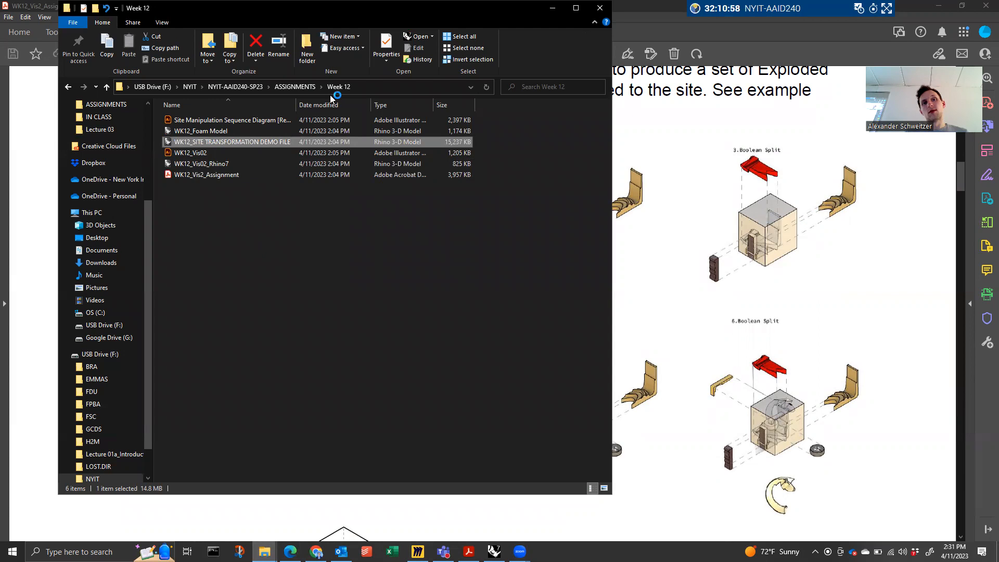
click(925, 5)
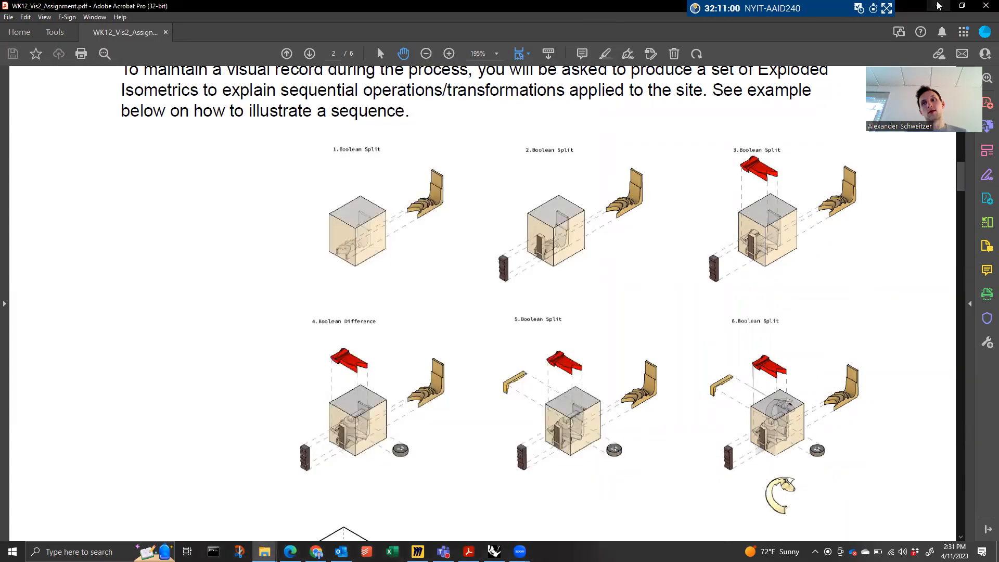
click(938, 5)
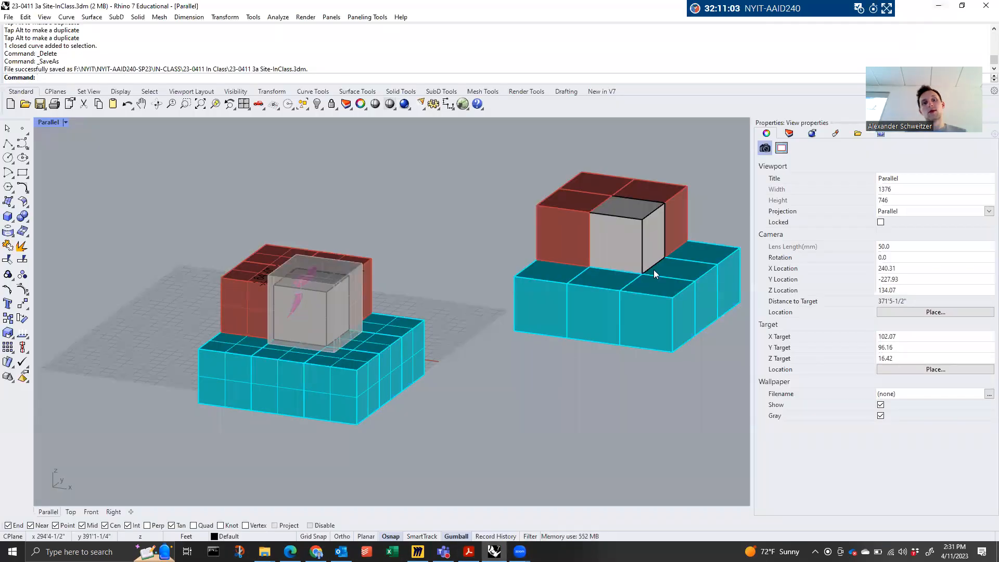
scroll(654, 269, down, 5)
scroll(530, 315, up, 5)
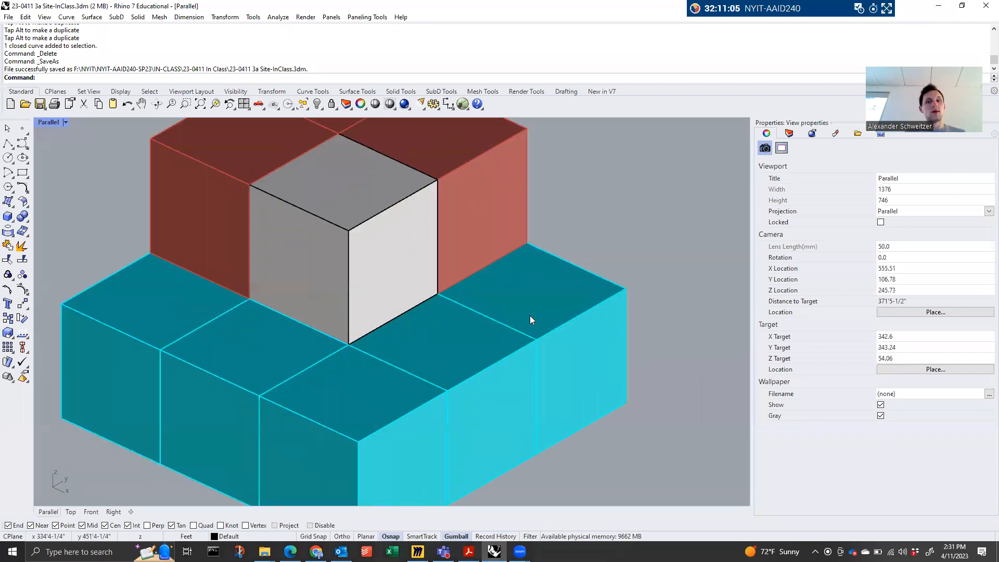
scroll(603, 333, down, 4)
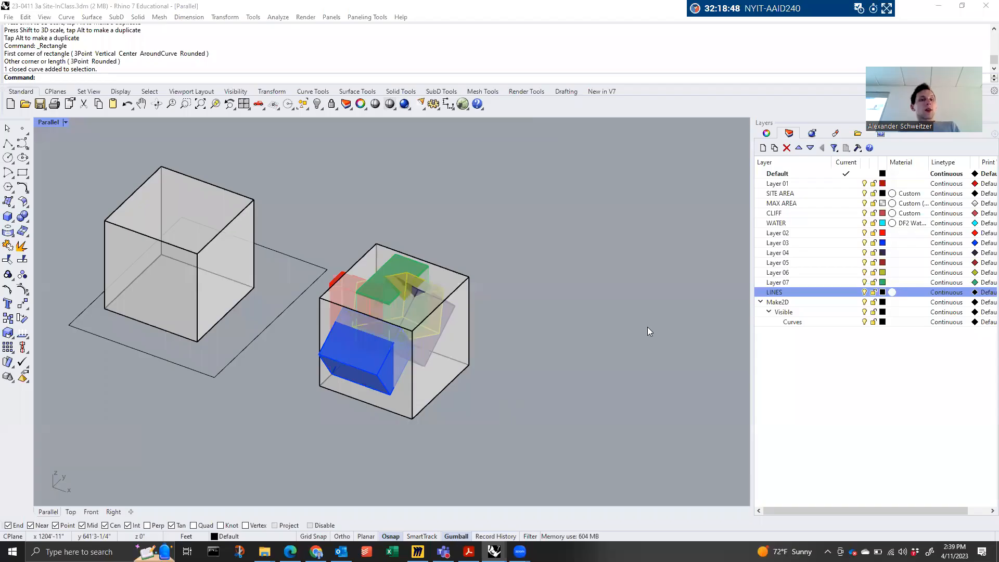
Copy the base rectangle from the first site box to the matching corner of the second box containing the coloured volumes
click(229, 364)
text(copy)
key(Return)
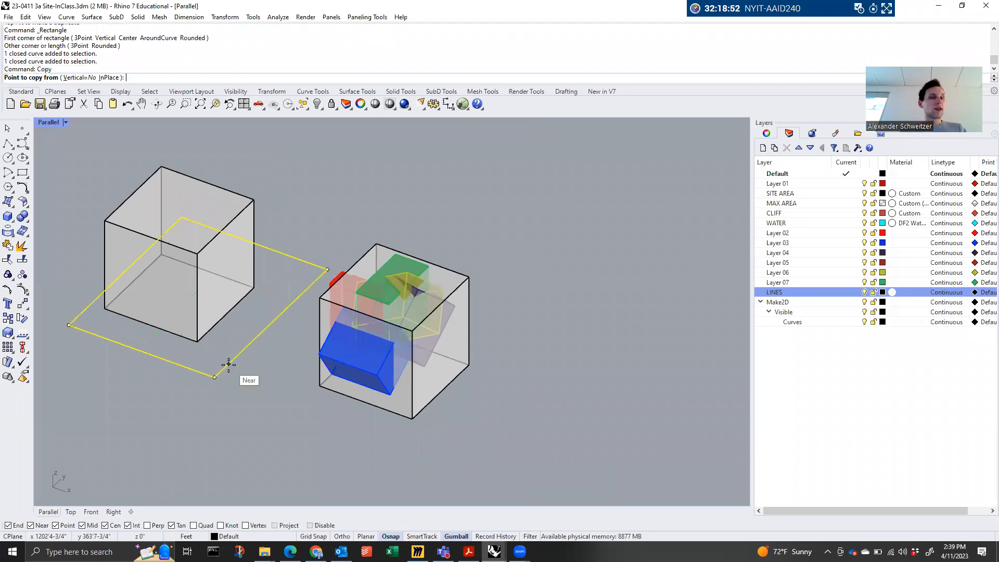
click(106, 310)
click(321, 387)
key(Return)
Copy the second site's outer box and base rectangle together, using the spacing between matching corners, to form a third site
click(379, 246)
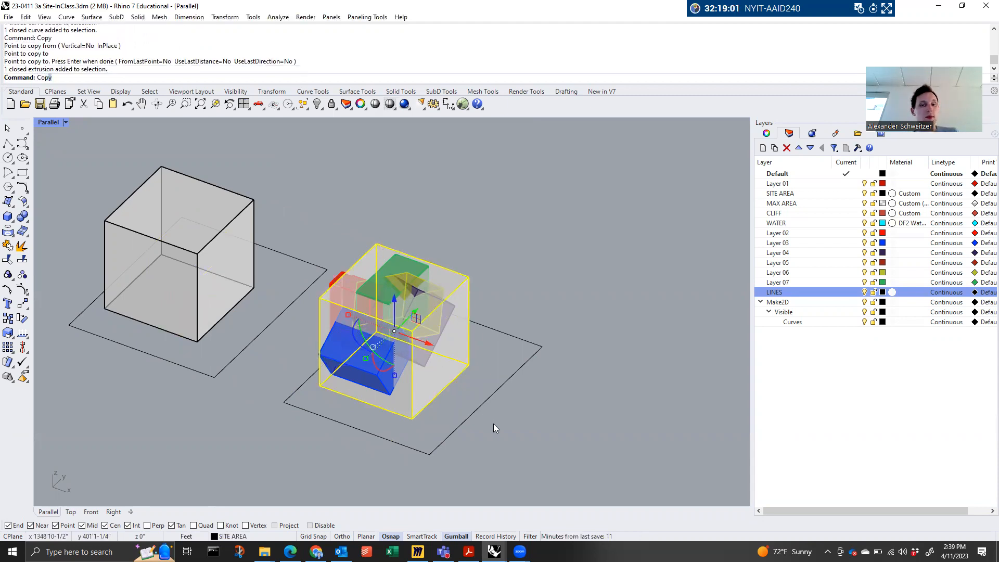
key(Escape)
click(475, 408)
shift+click(463, 370)
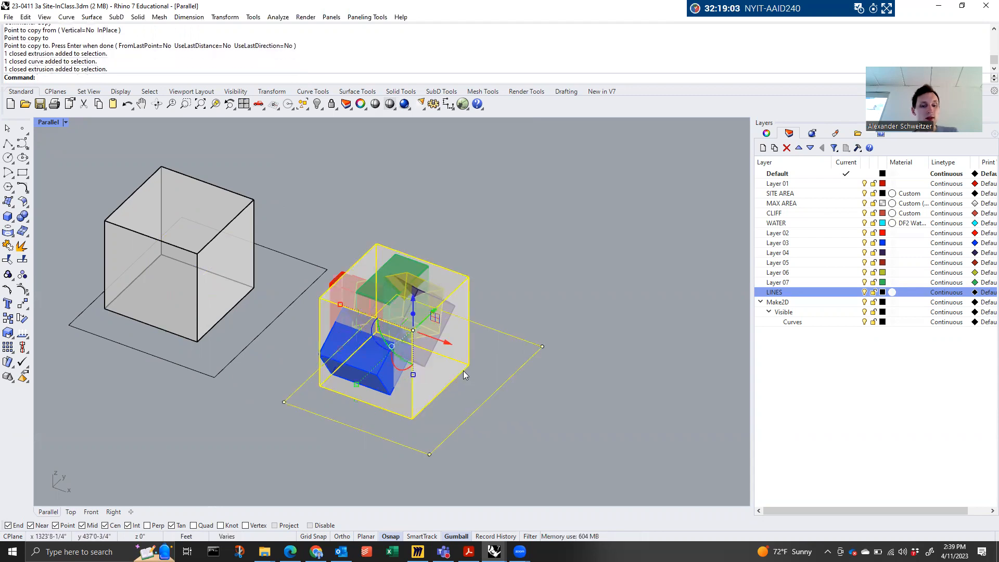
text(Copy)
key(Return)
click(468, 364)
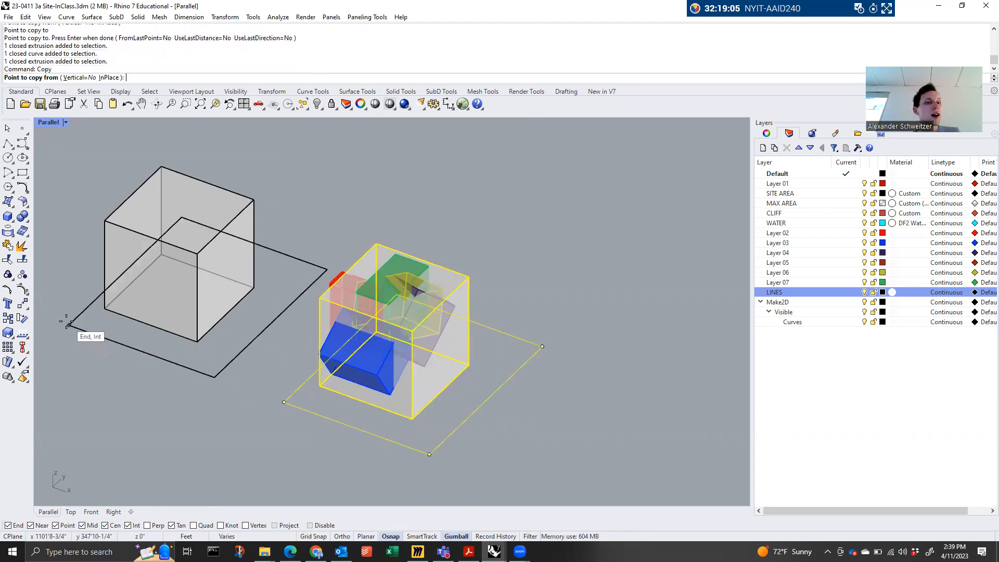
click(285, 402)
key(Return)
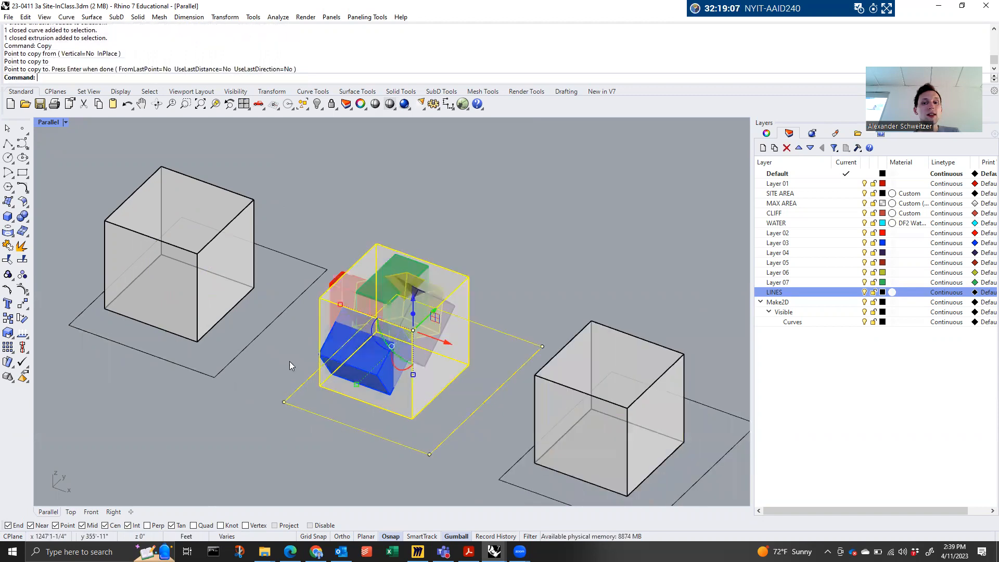
scroll(289, 257, down, 4)
key(Escape)
scroll(325, 289, down, 2)
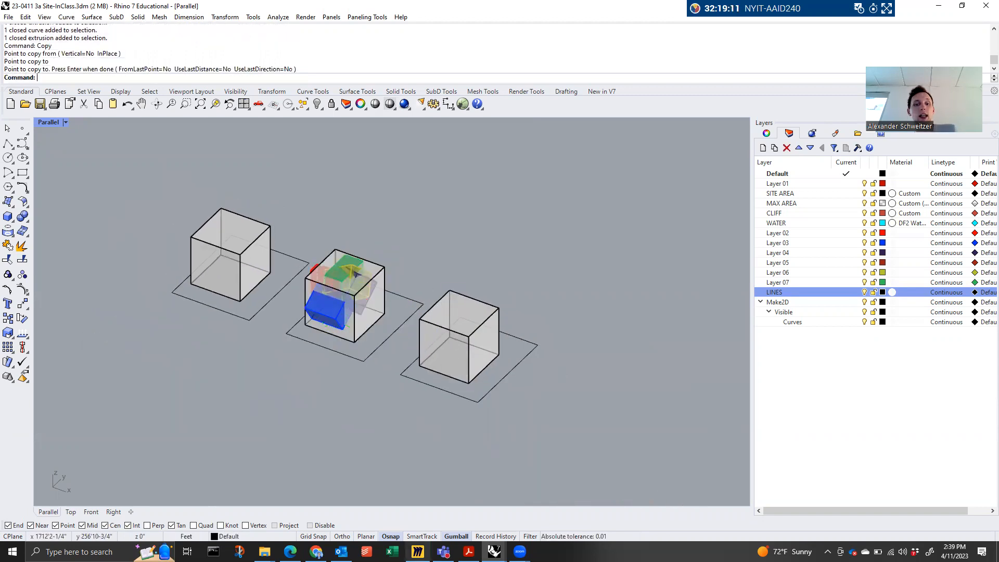
Switch to the assignment PDF in Acrobat and examine the exploded isometric and Boolean operation sequence examples
click(468, 552)
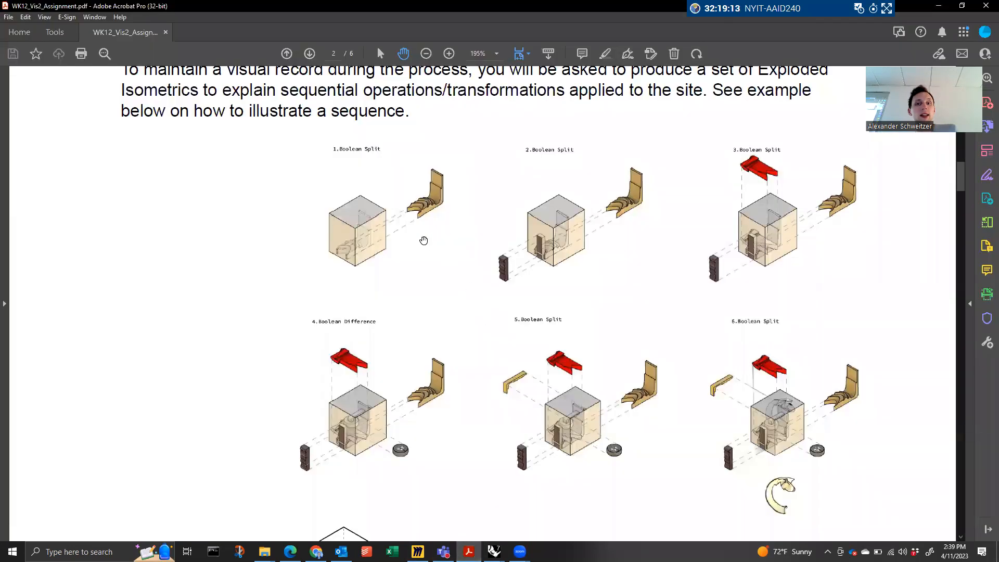
scroll(785, 239, down, 5)
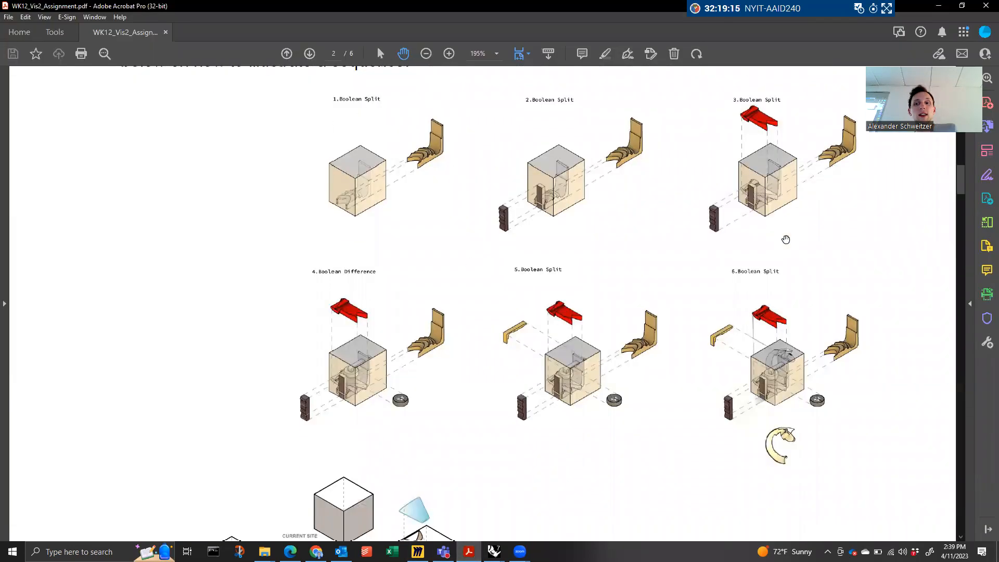
scroll(770, 292, up, 5)
scroll(769, 297, down, 4)
scroll(769, 296, down, 3)
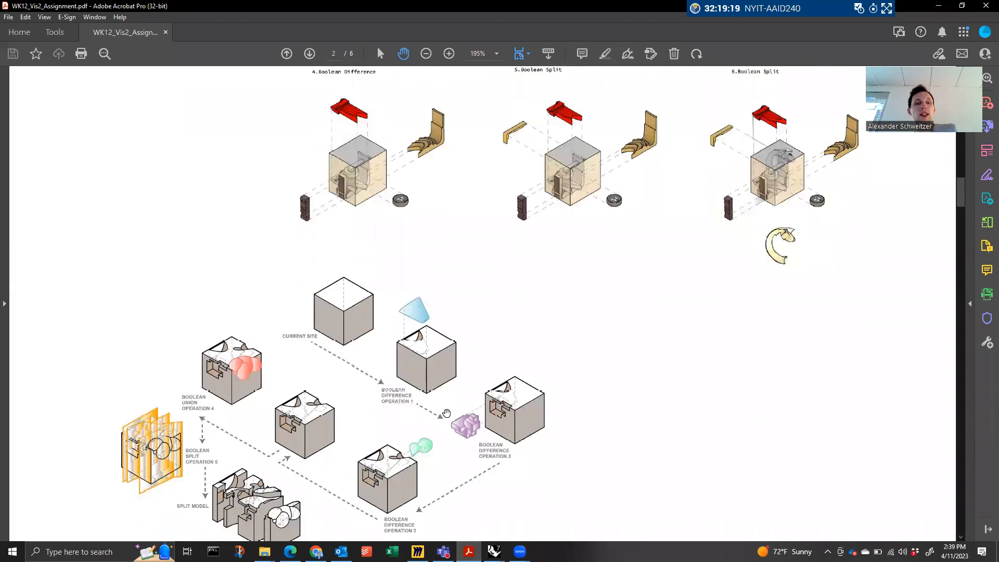
scroll(312, 333, down, 3)
scroll(386, 380, up, 6)
scroll(401, 397, up, 2)
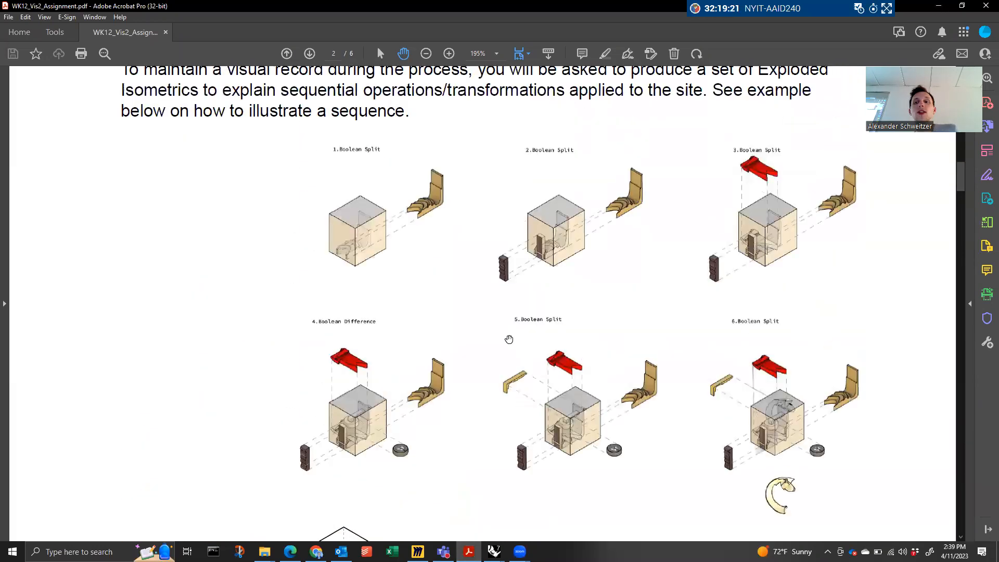
Return to the Rhino model and copy the red volume from the second site to its matching position in the third site
click(936, 7)
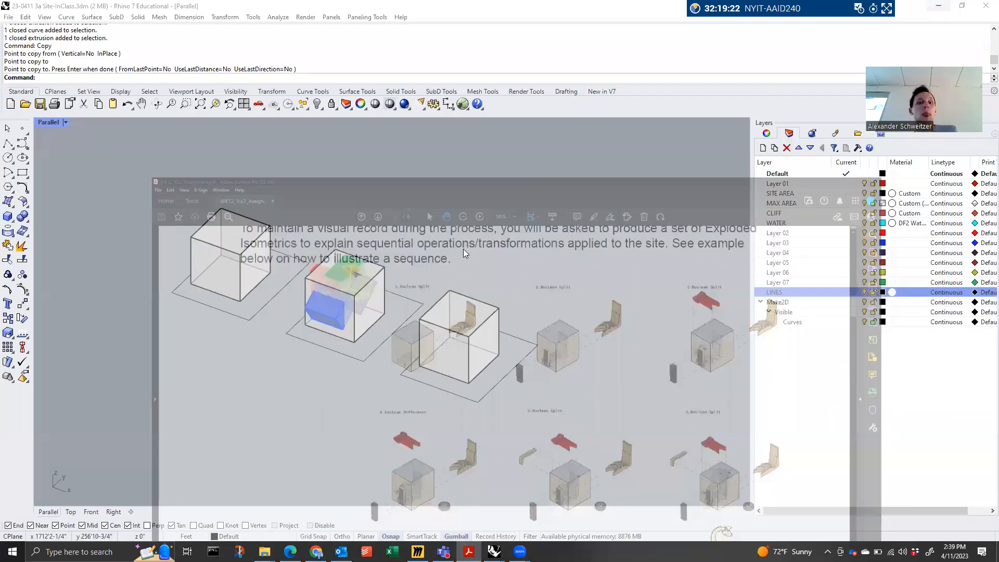
scroll(369, 353, up, 5)
click(243, 151)
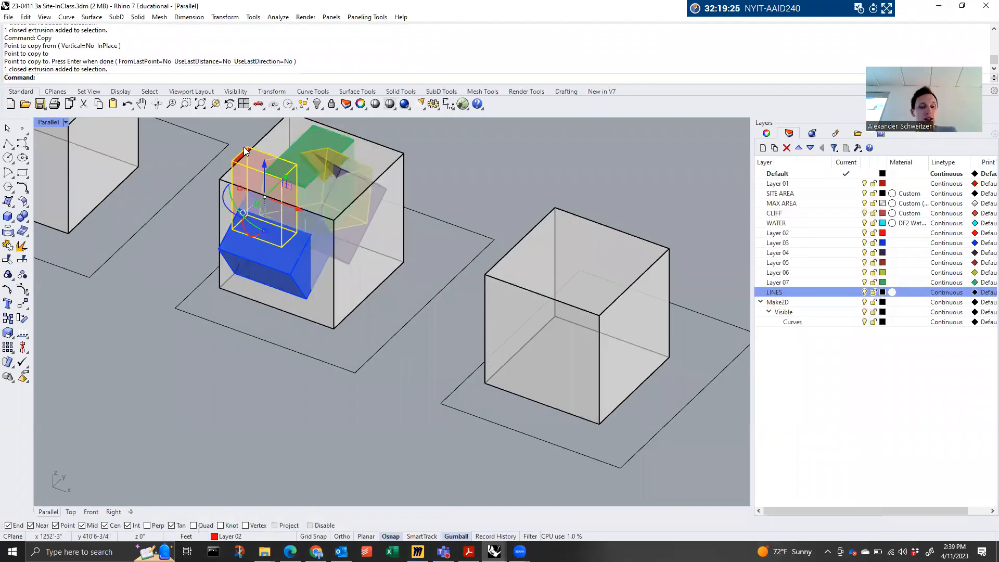
key(Return)
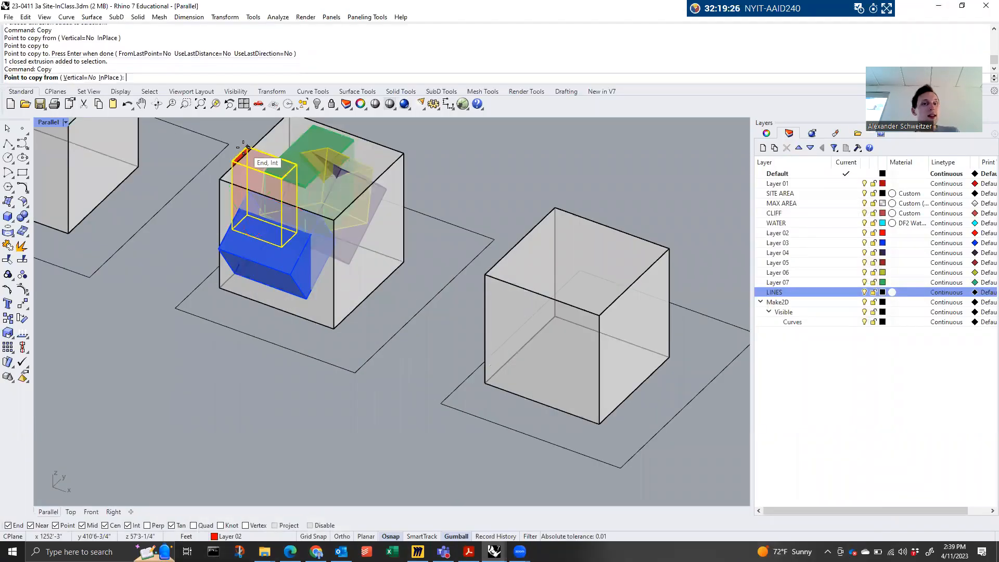
click(175, 309)
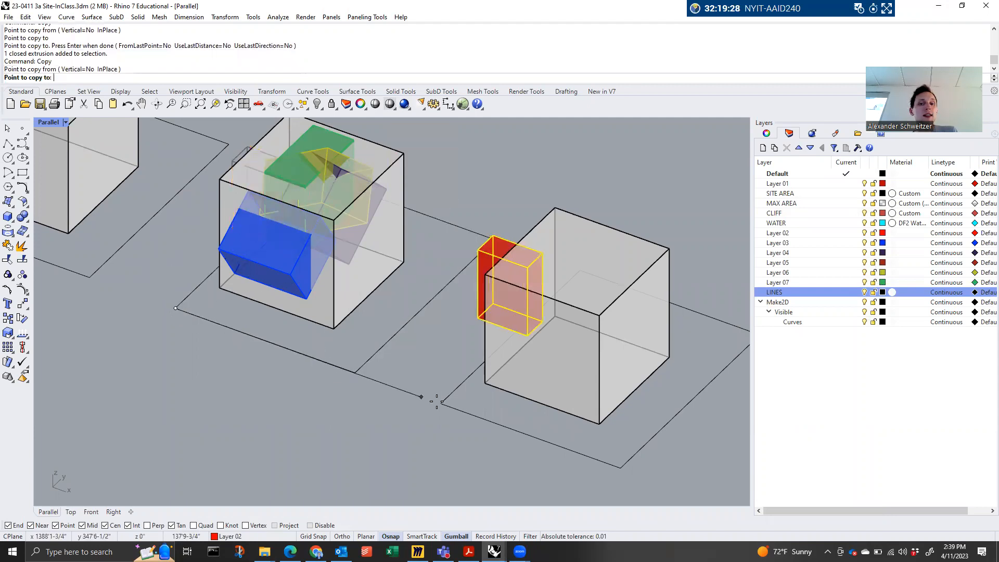
click(445, 403)
key(Return)
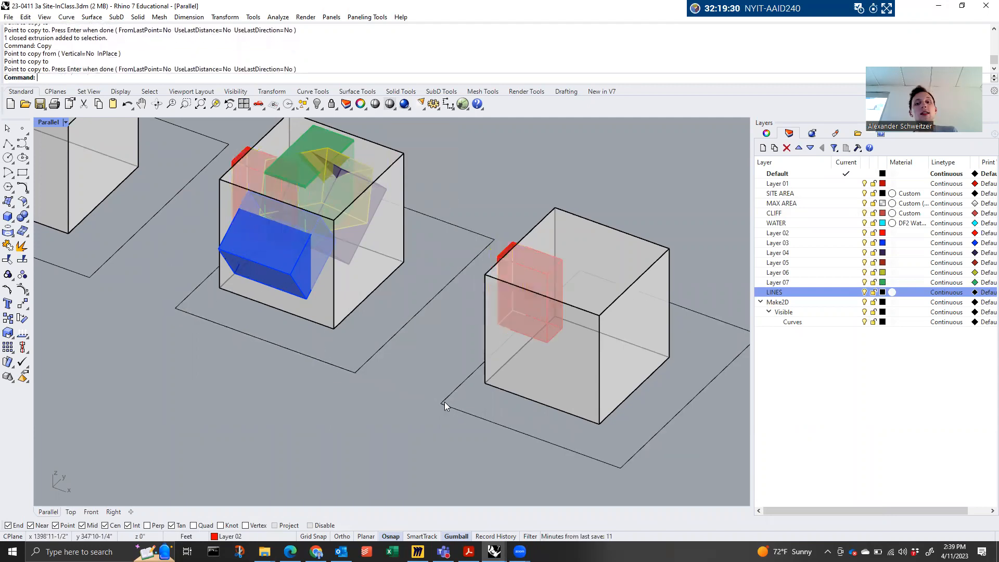
Subtract the copied red volume from the third site's box with BooleanDifference
text(BooleanDifference)
key(Return)
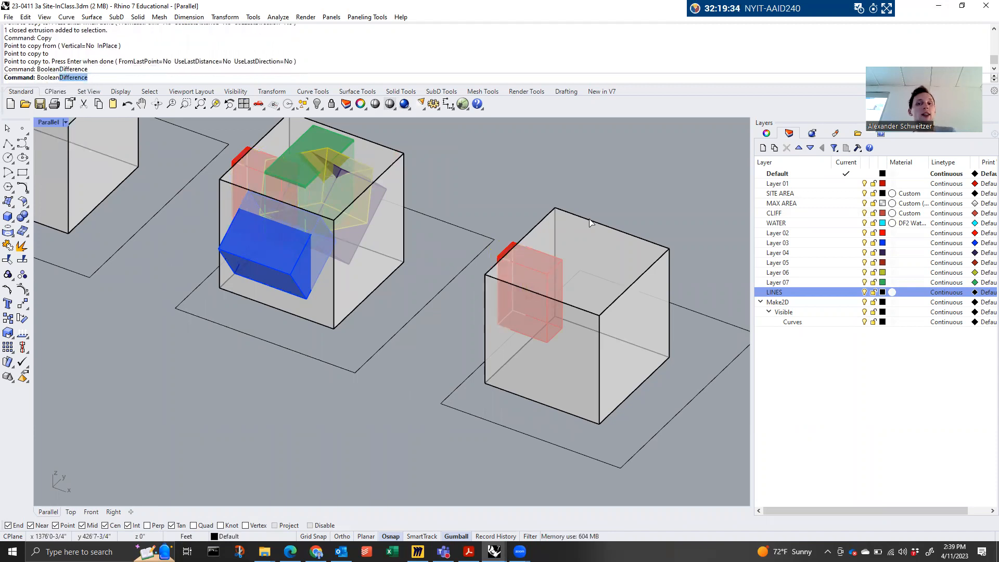
click(590, 222)
key(Return)
click(508, 249)
key(Return)
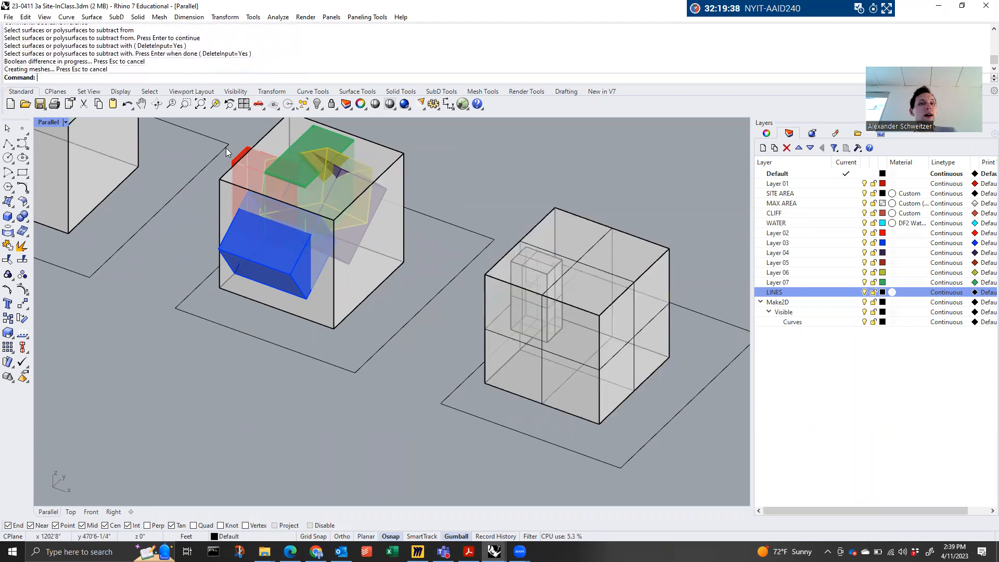
Copy the second site's red volume again, placing it over the carved void in the third box by matching base rectangle corners
click(240, 155)
key(Return)
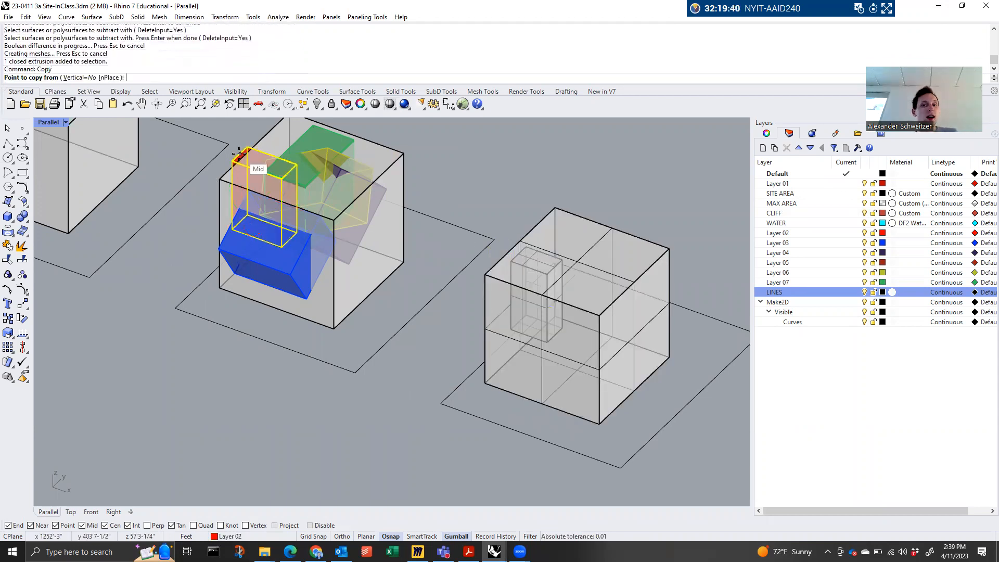
click(355, 373)
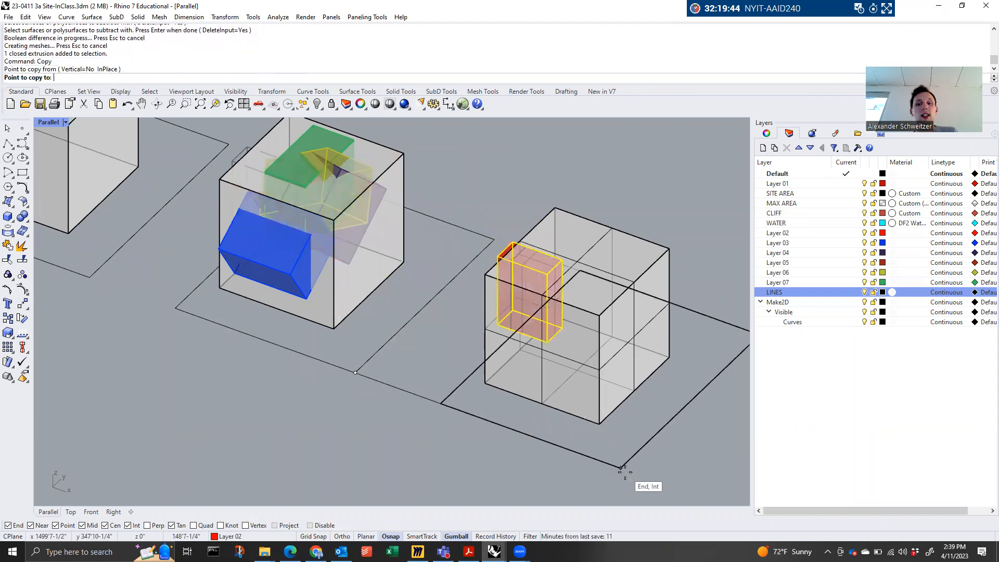
click(641, 475)
key(Return)
Create a new layer named DASH LINES below the LINES layer
right_click(792, 294)
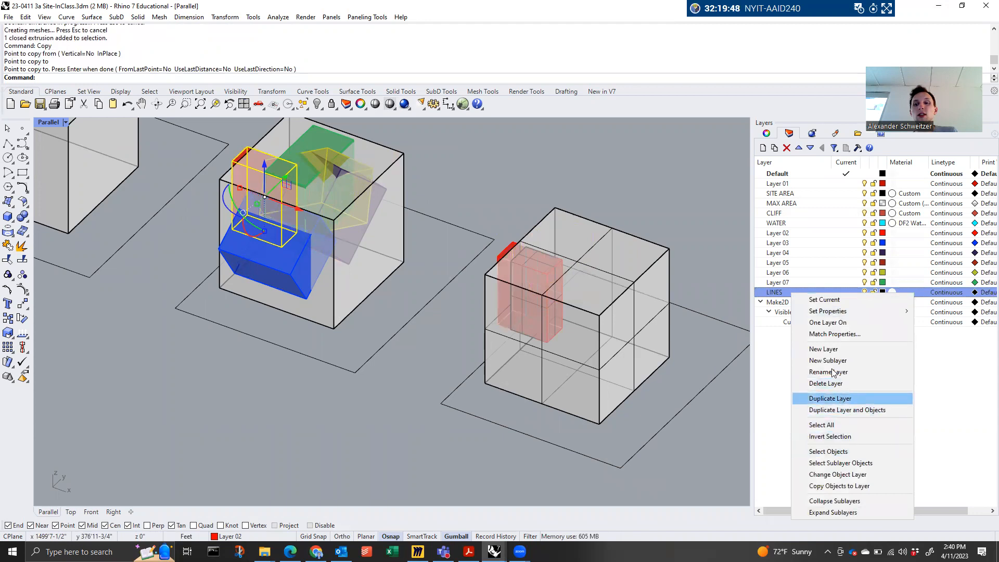
click(827, 349)
text(DA)
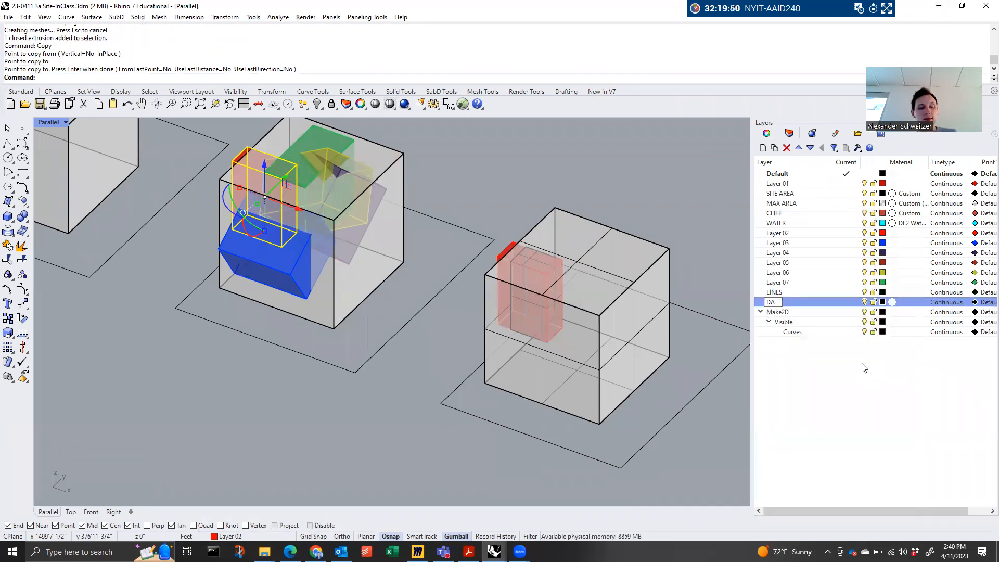
text(SH LINE)
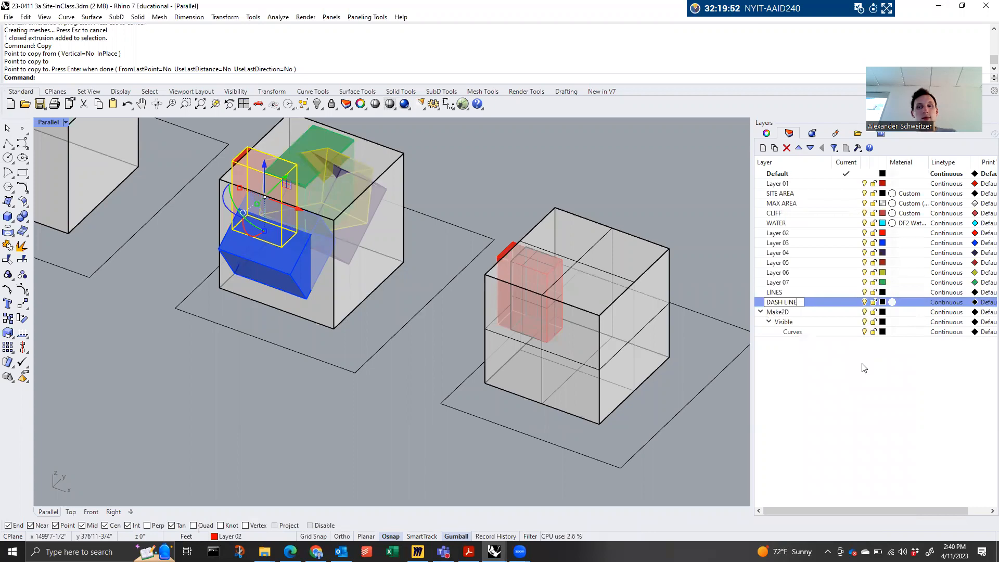
text(S)
key(Return)
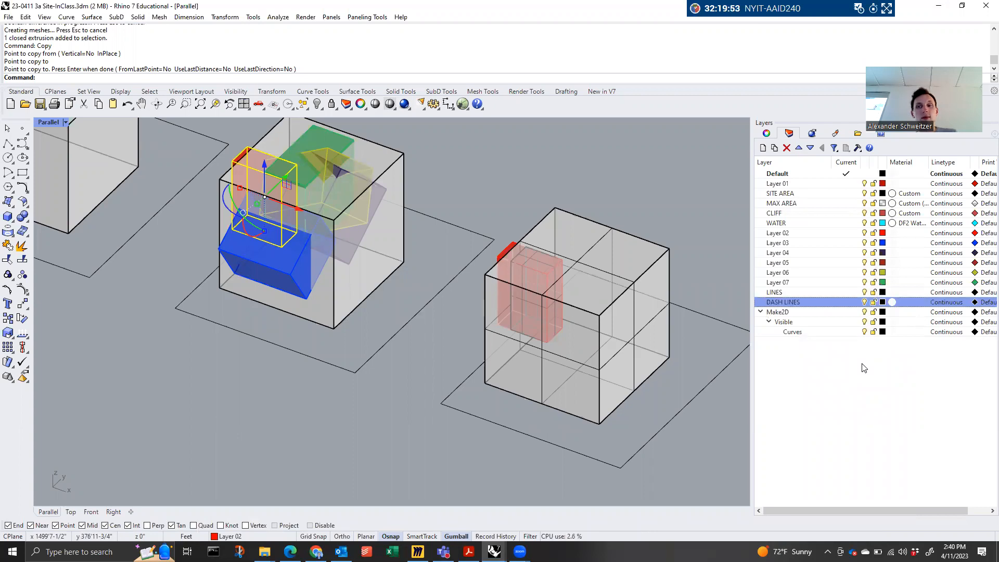
Set the DASH LINES layer colour to bright green (#00FF04)
click(883, 304)
click(220, 281)
click(221, 254)
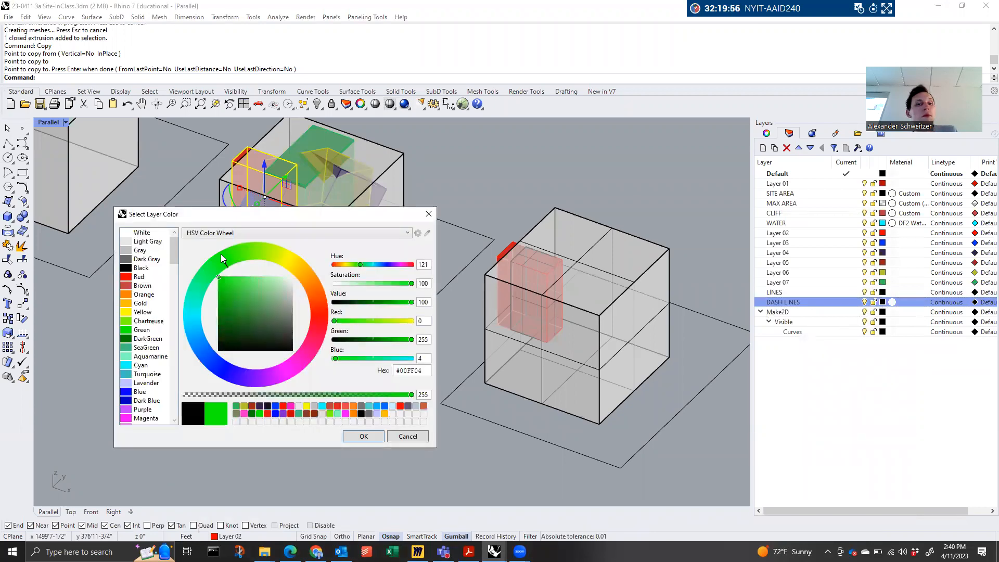
click(367, 437)
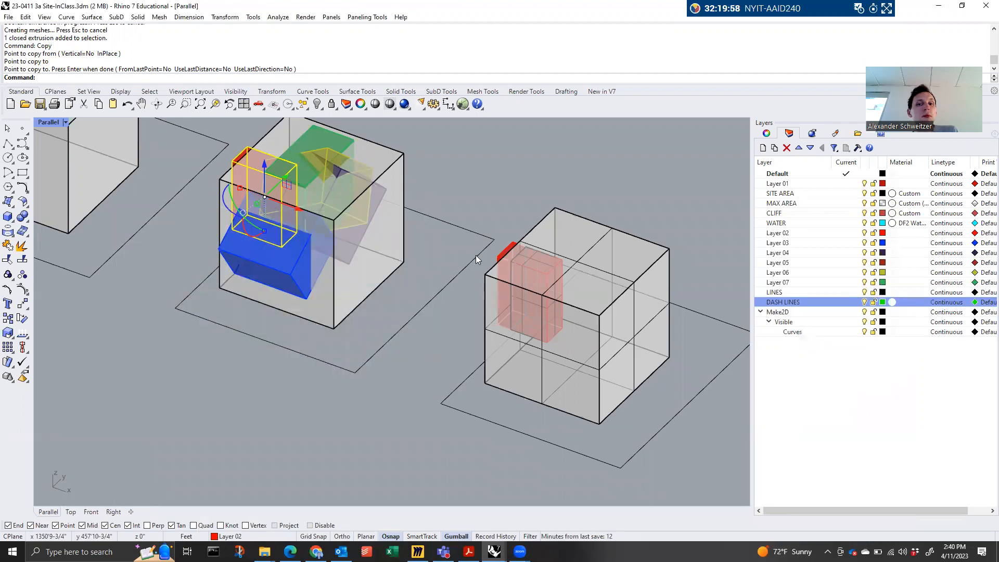
Move the copied red volume along the X axis out of the third box's void so it sits mostly outside the box
click(509, 254)
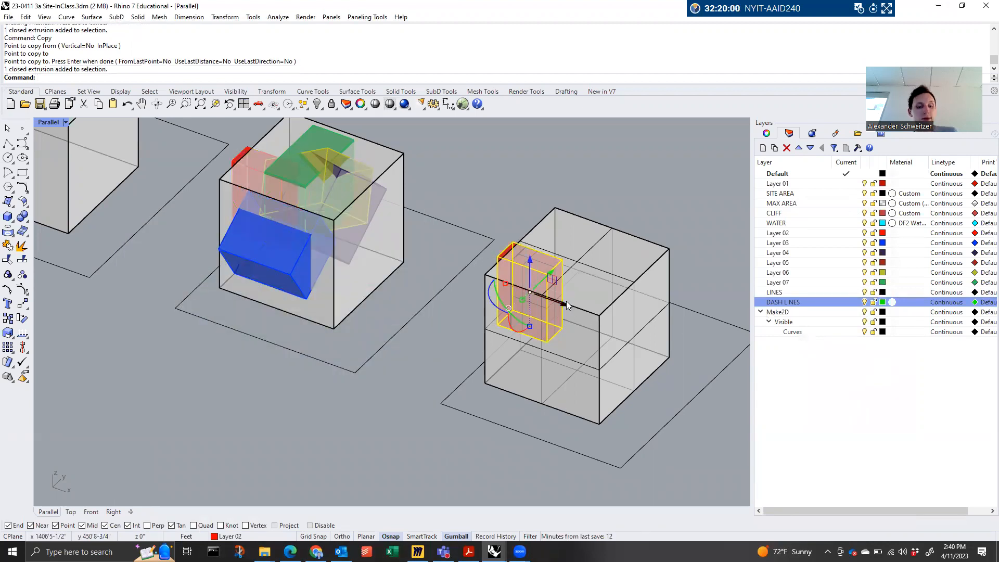
drag(567, 302, 514, 281)
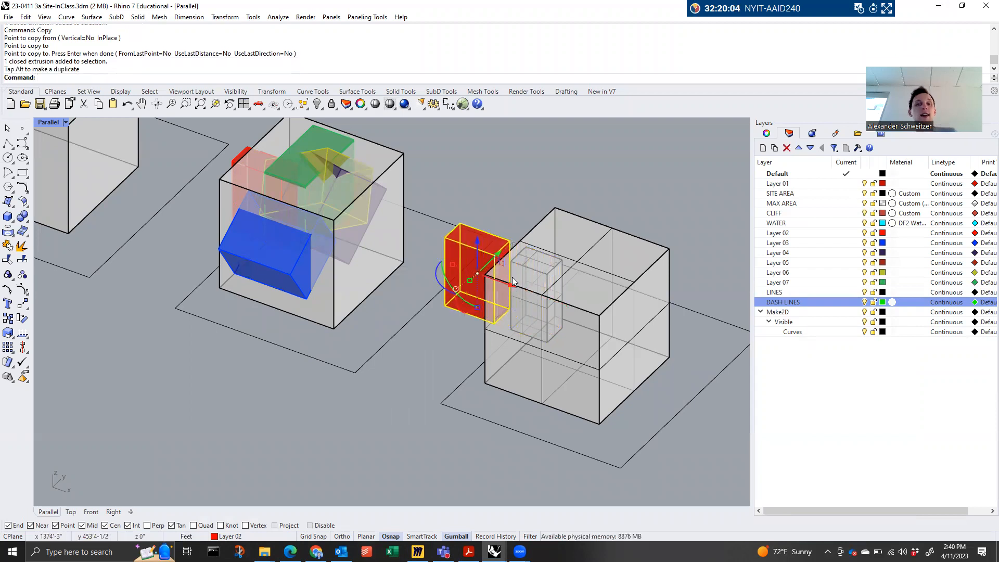
key(Escape)
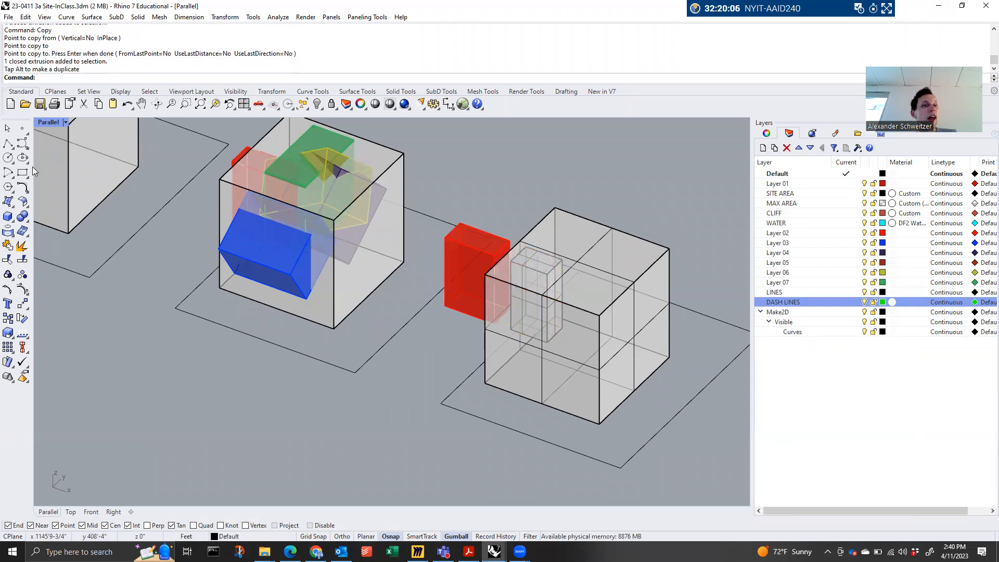
Draw a straight polyline from the extracted red volume's upper back corner to the matching corner of the third box's void
click(8, 144)
scroll(505, 242, up, 3)
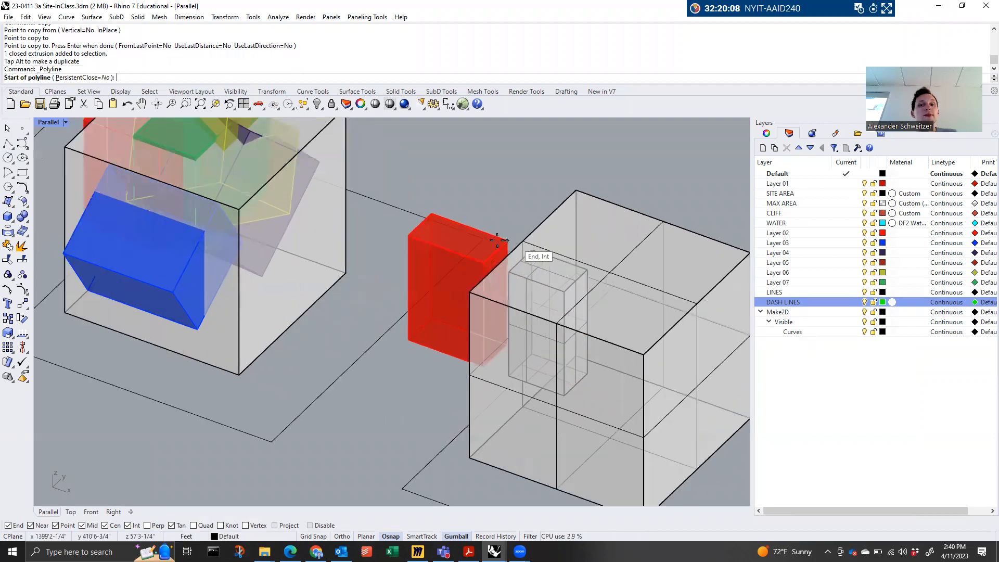
scroll(499, 241, up, 3)
click(505, 239)
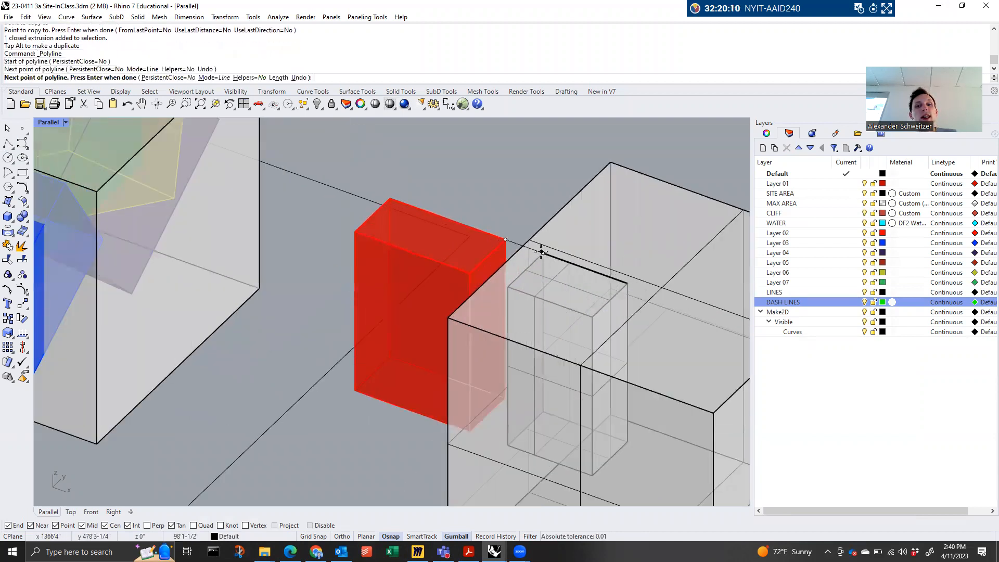
key(Escape)
right_click(502, 239)
click(504, 240)
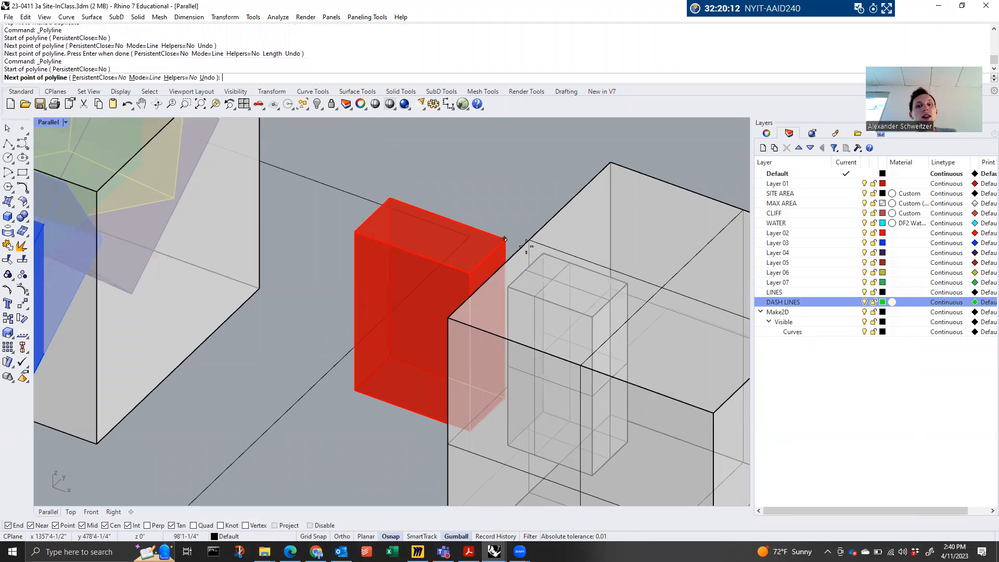
click(541, 254)
right_click(540, 255)
Draw separate connecting lines from the red volume's front upper and lower corners to the matching corners of the third box's void
right_click(467, 272)
click(471, 274)
click(473, 421)
right_click(472, 422)
right_click(471, 425)
click(470, 431)
right_click(508, 447)
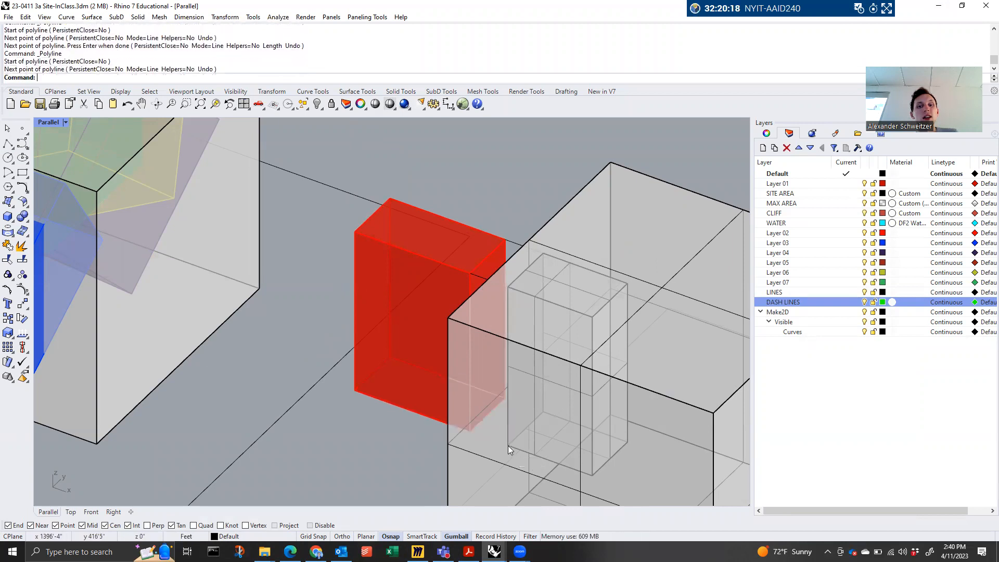
Copy the carved third box and its site boundary as a fourth site, keeping the second-to-third spacing between matching boundary corners
scroll(528, 341, down, 6)
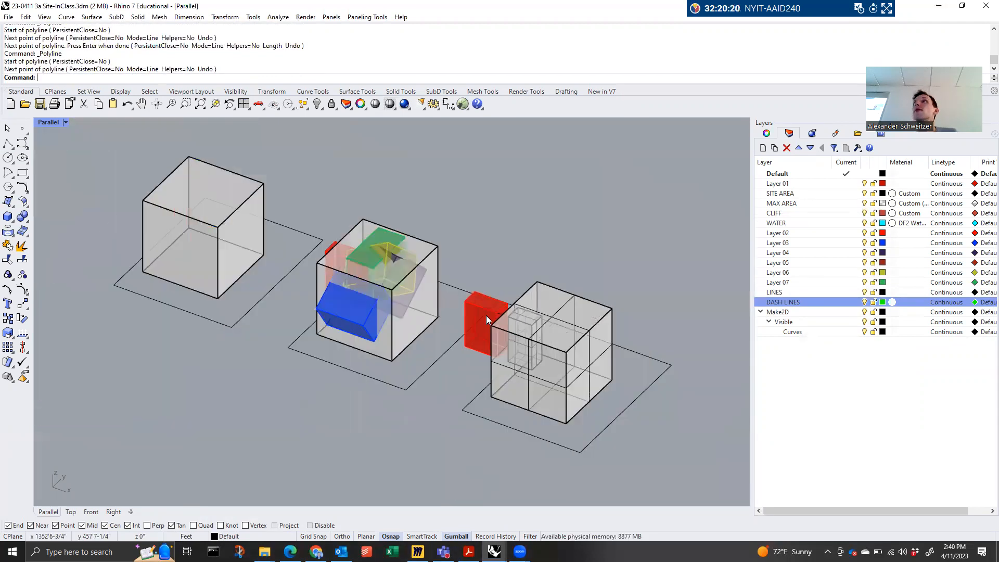
scroll(486, 316, down, 2)
scroll(594, 387, up, 4)
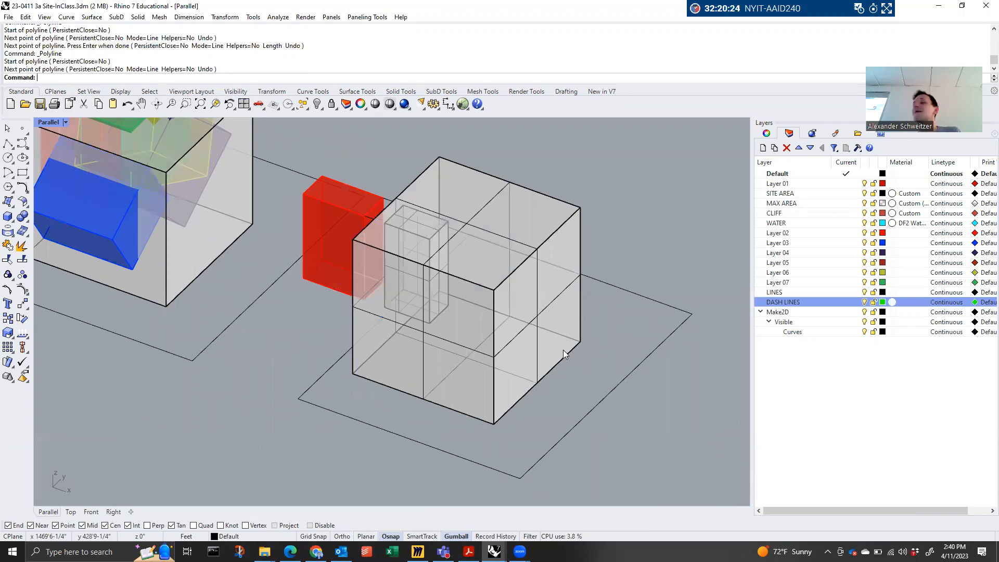
scroll(563, 350, down, 4)
click(491, 329)
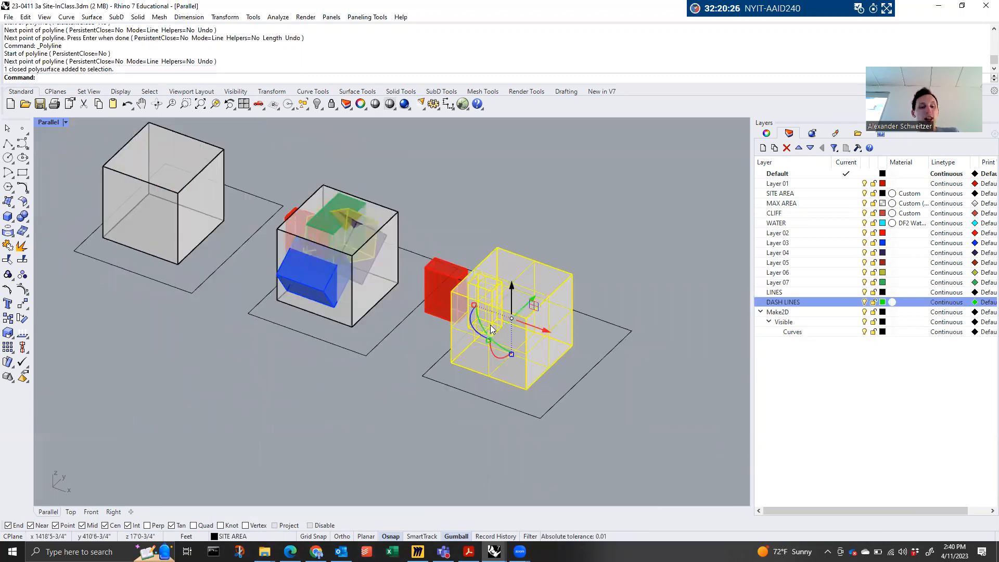
shift+click(439, 362)
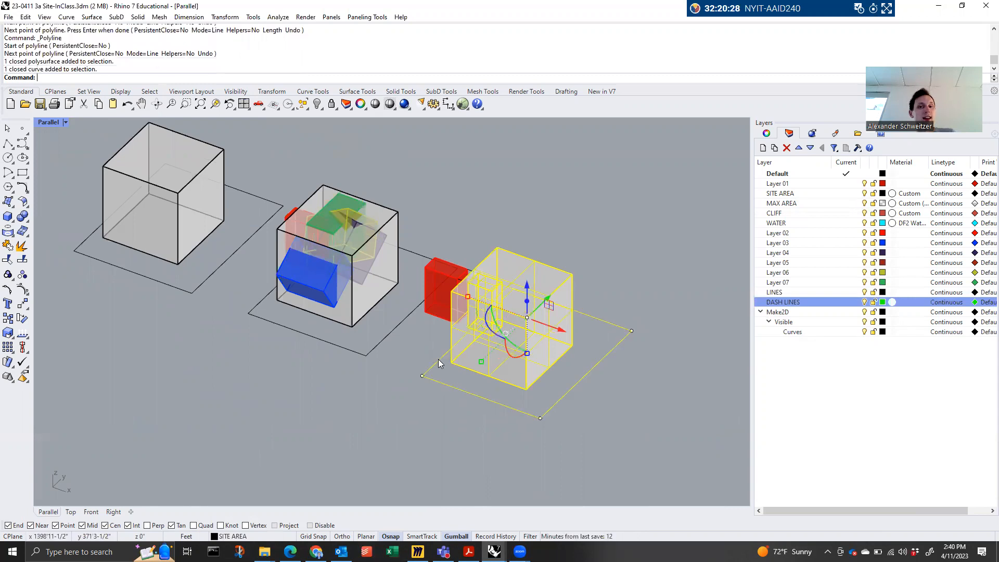
text(copy)
key(Return)
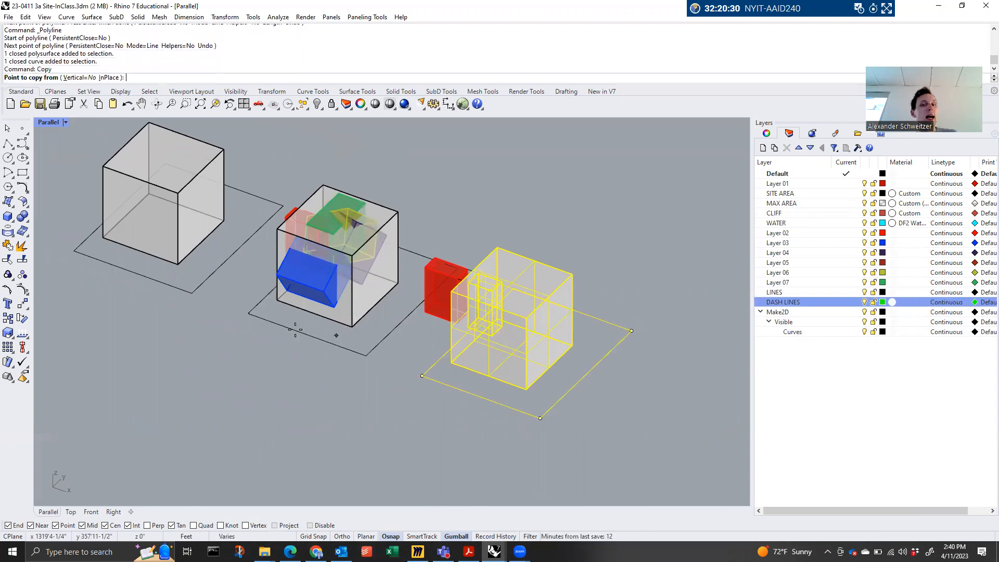
click(249, 312)
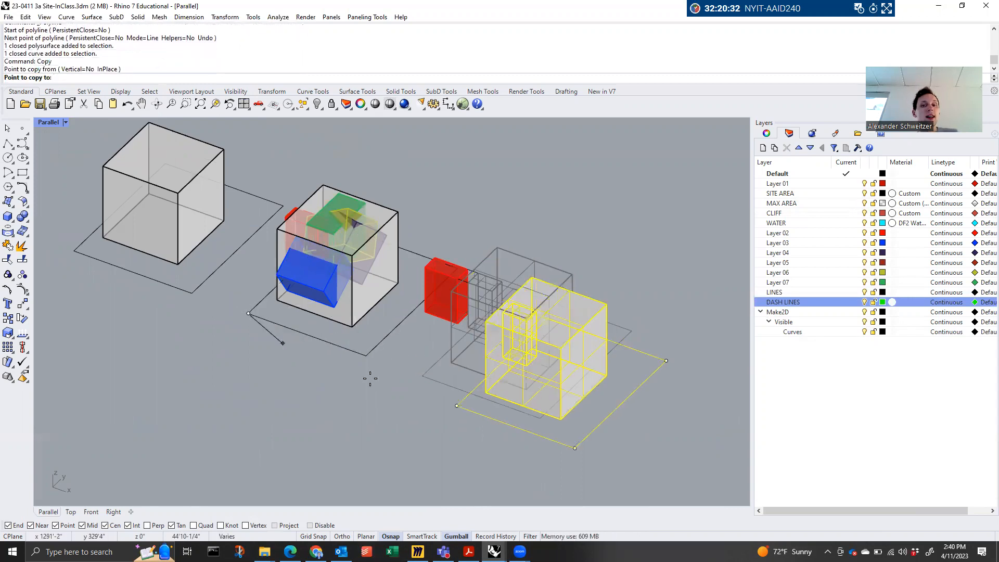
click(421, 376)
key(Return)
click(805, 235)
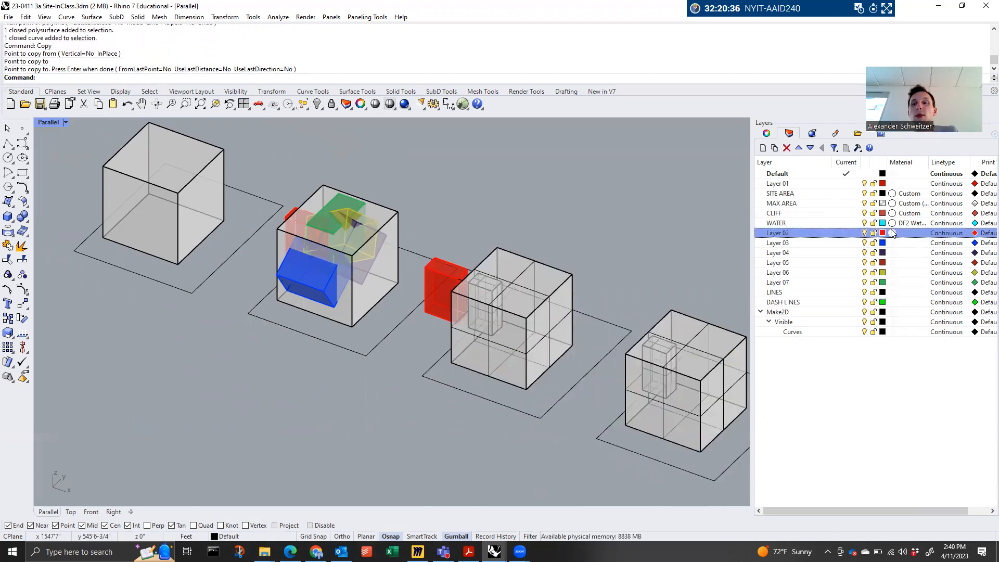
click(865, 232)
click(865, 233)
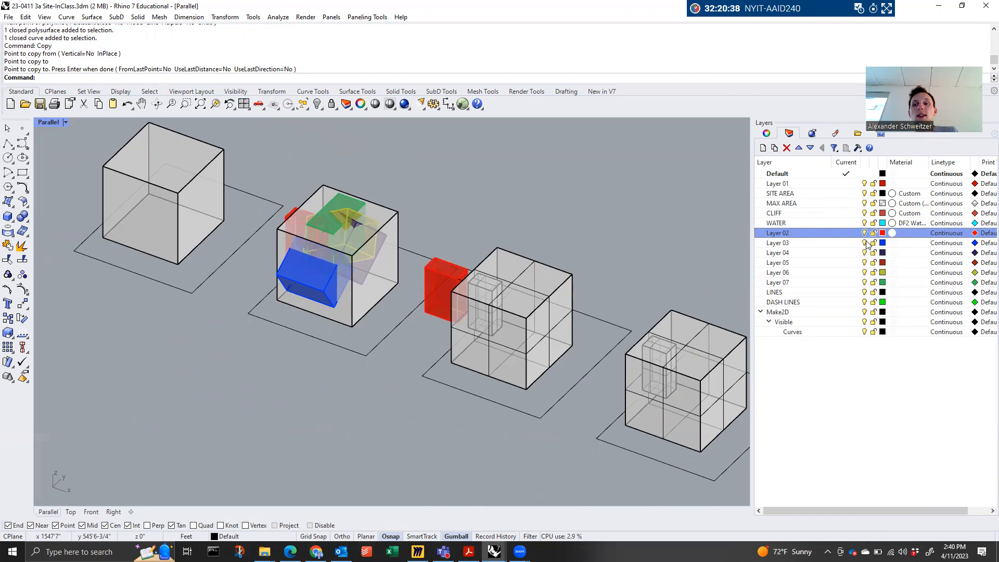
click(865, 242)
click(865, 242)
Copy the extracted red volume and its two upper connecting lines from the third site to the fourth, matching site boundary corners
click(444, 271)
scroll(462, 282, up, 10)
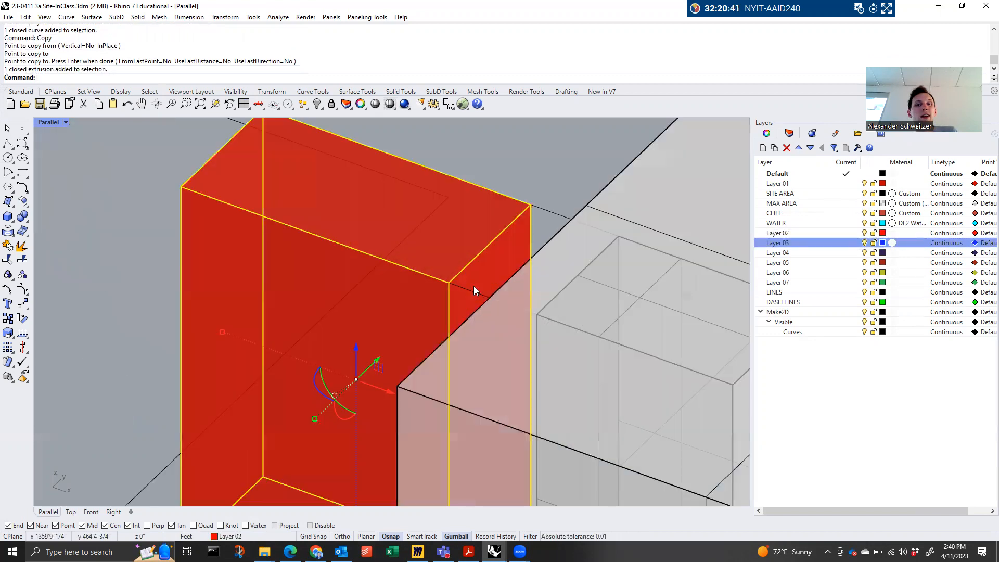
click(550, 210)
click(550, 210)
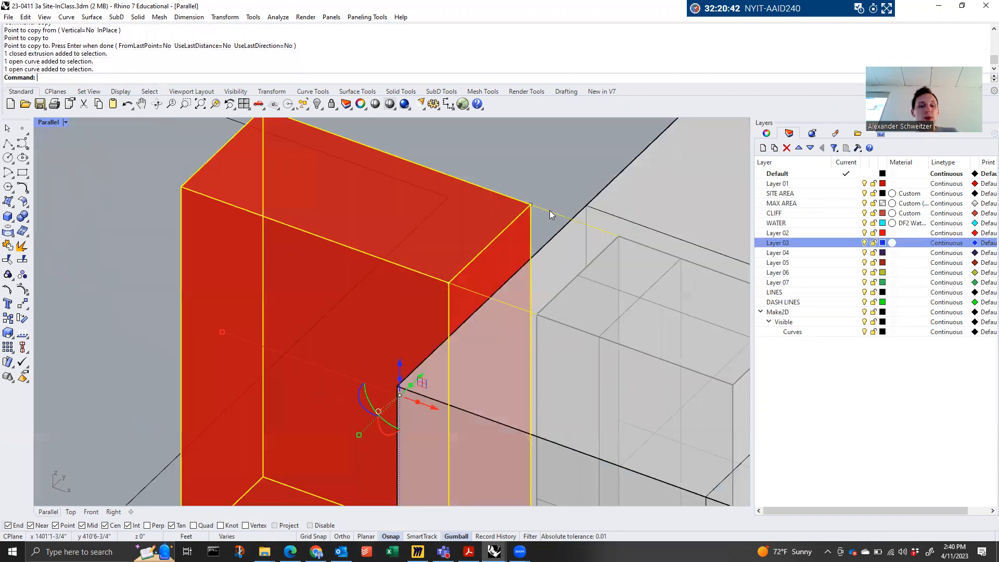
text(copy)
key(Return)
scroll(494, 216, down, 6)
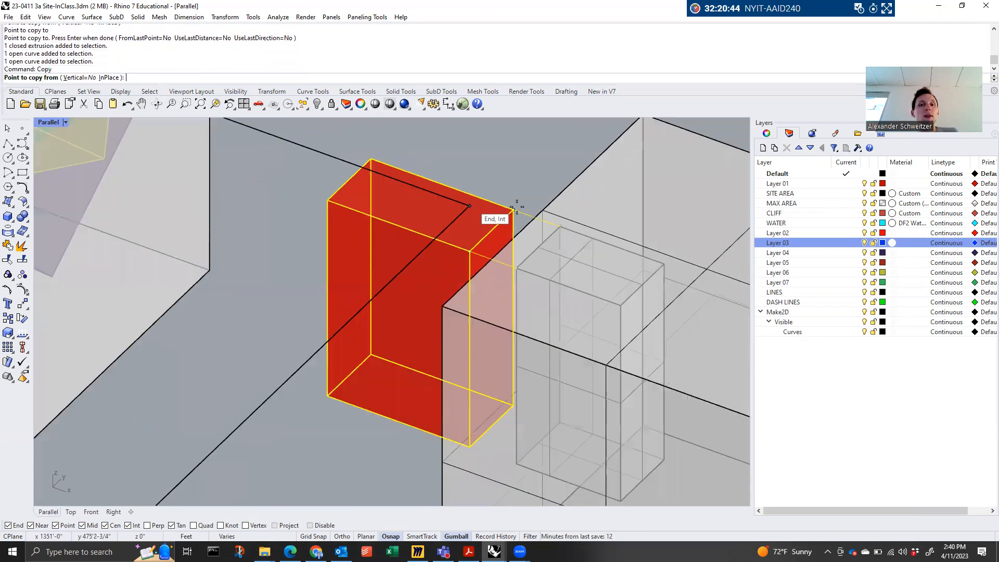
scroll(487, 188, down, 8)
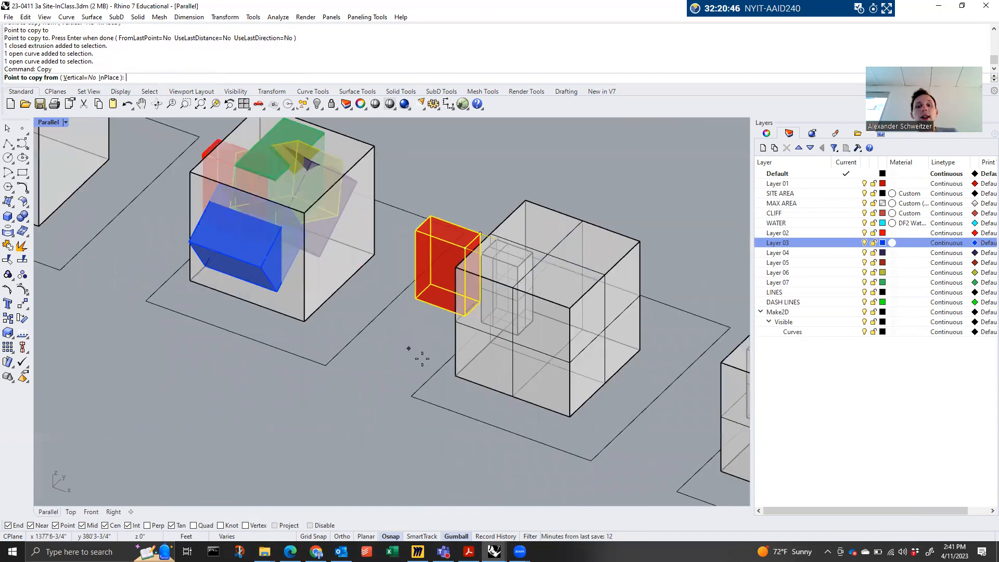
click(411, 374)
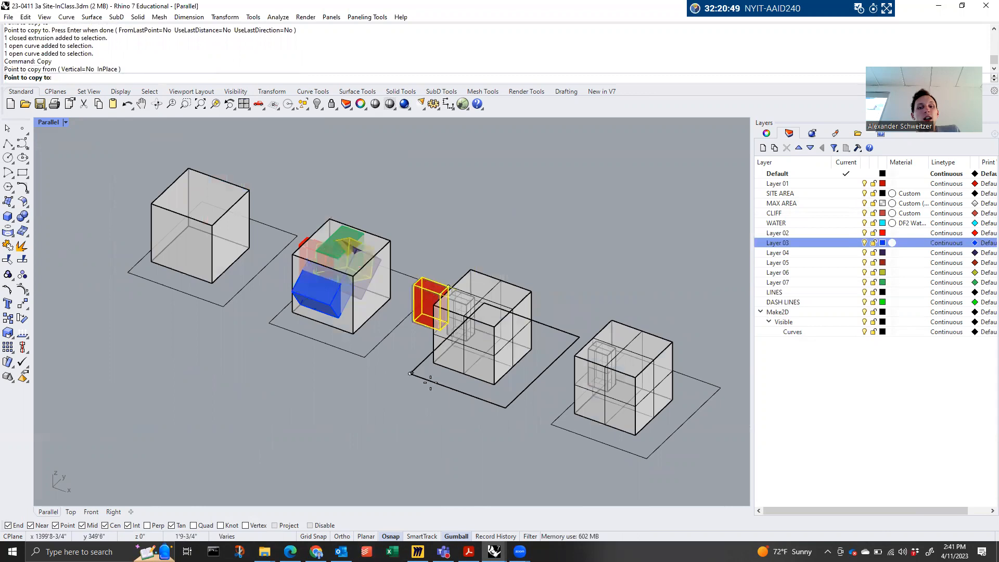
click(553, 424)
key(Return)
scroll(580, 397, up, 5)
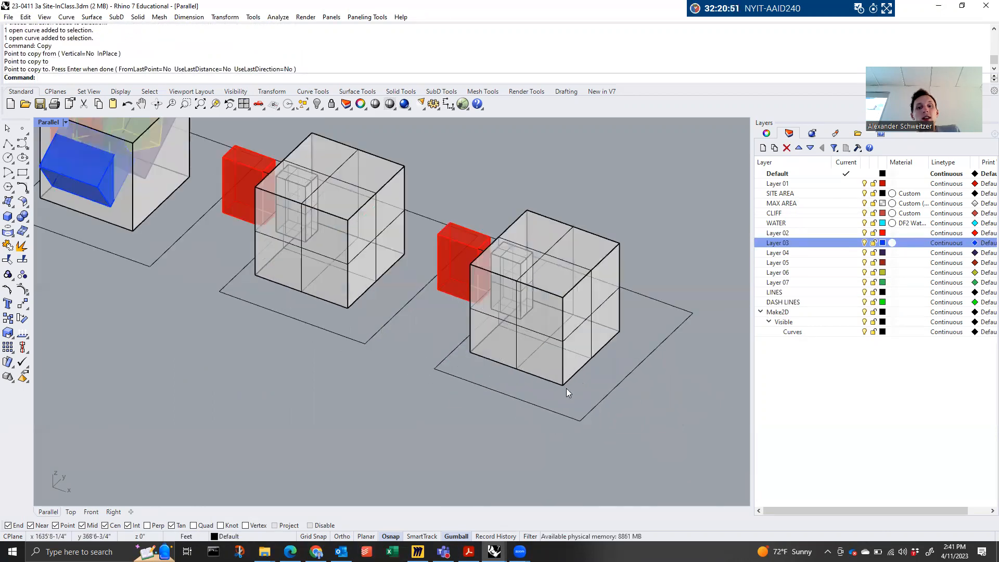
scroll(426, 353, down, 4)
scroll(308, 270, up, 3)
scroll(614, 444, down, 3)
scroll(517, 350, up, 1)
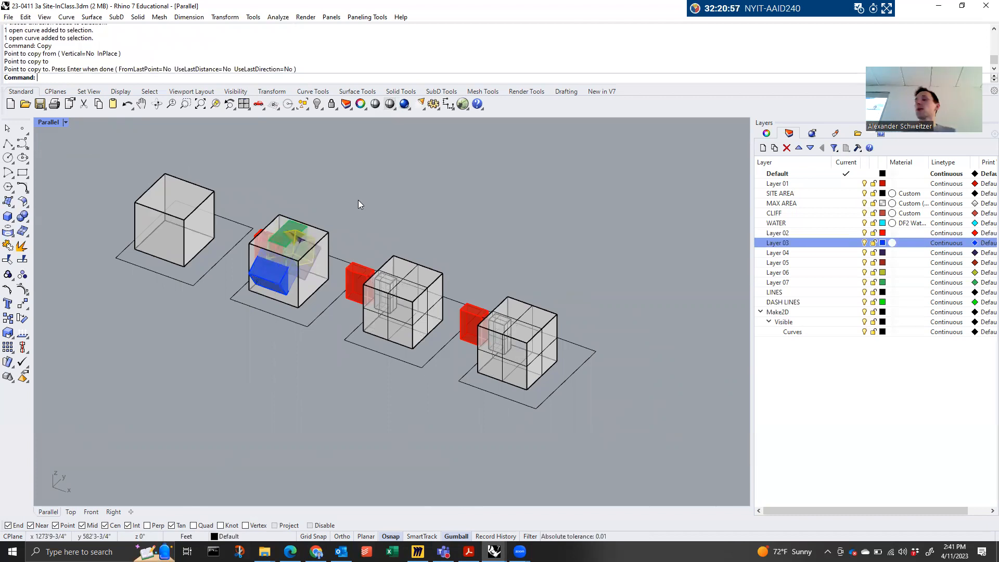
scroll(281, 182, up, 4)
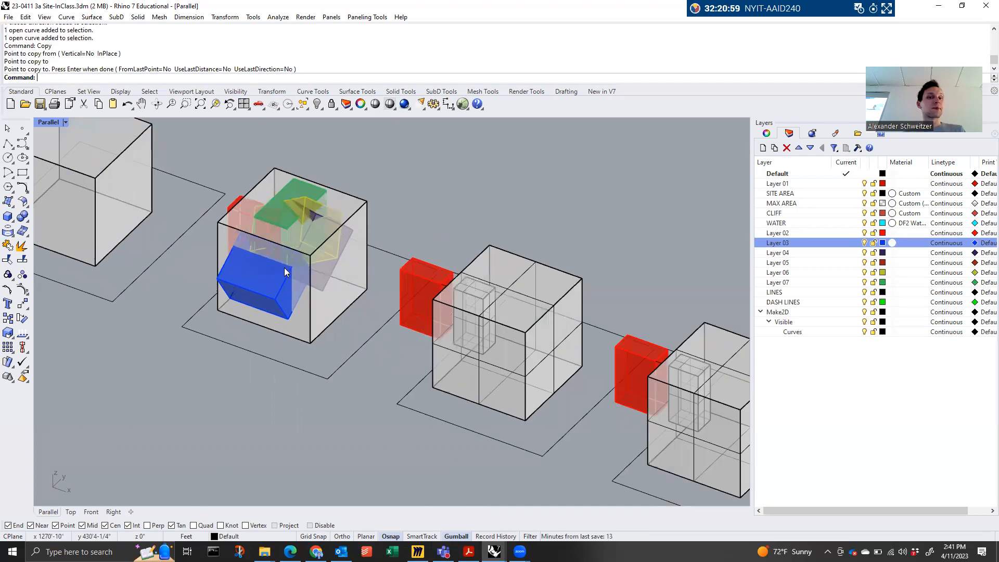
click(864, 243)
click(865, 243)
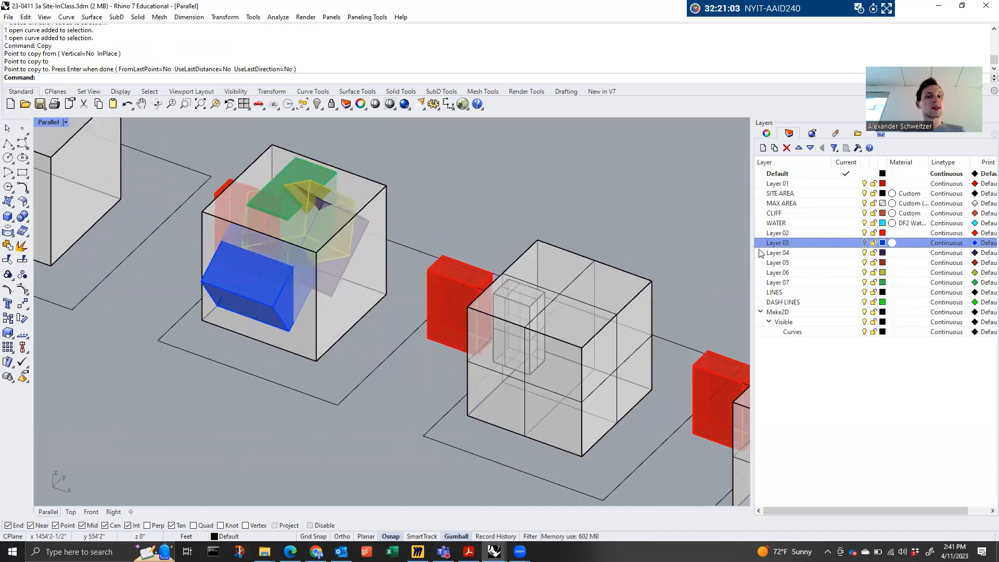
Copy the second site's blue volume into the fourth box by matching site boundary corners
click(270, 283)
click(269, 299)
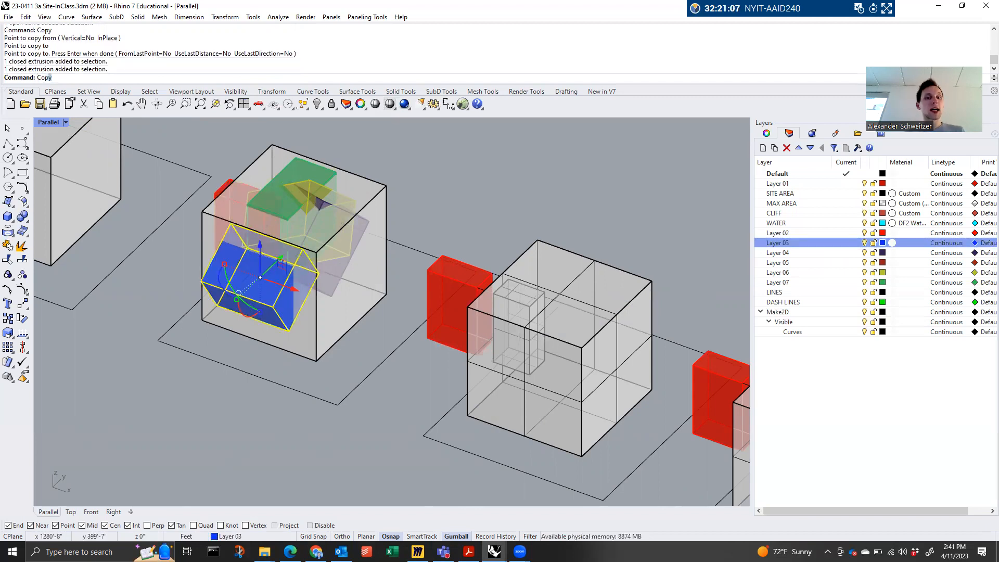
key(Return)
scroll(334, 309, down, 3)
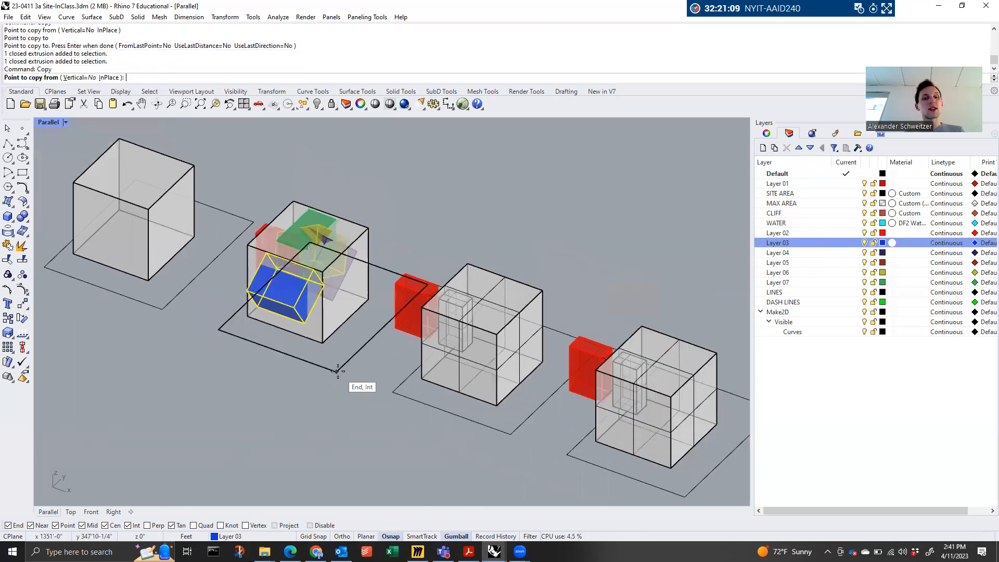
click(338, 371)
scroll(338, 371, down, 3)
click(567, 452)
key(Return)
Subtract the copied blue volume from the fourth site's box with BooleanDifference
scroll(572, 444, up, 3)
text(Boo)
key(Return)
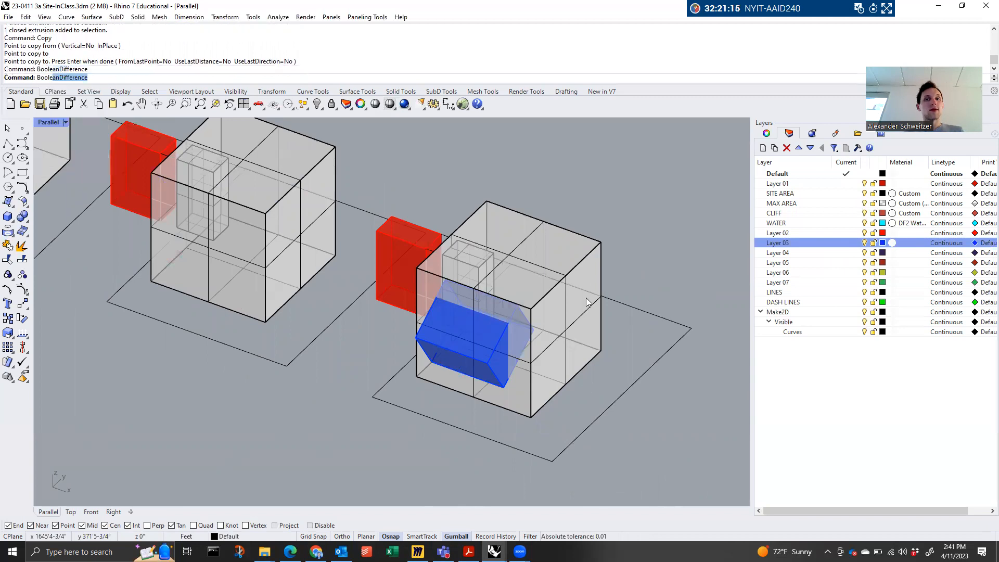
click(568, 296)
key(Return)
click(486, 355)
key(Return)
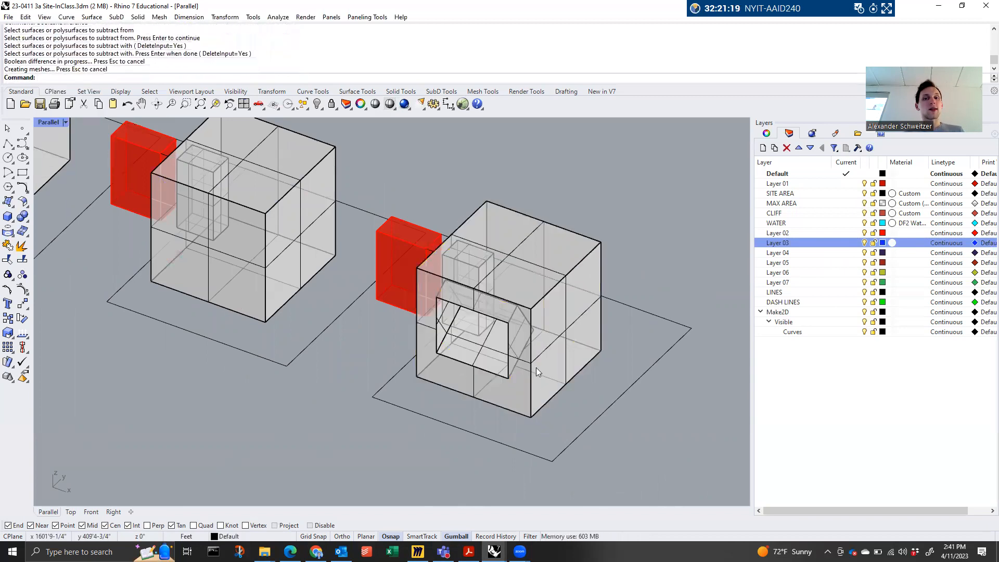
Copy the second site's blue volume again, placing it in the fourth box's carved void by matching site boundary corners
scroll(536, 367, down, 3)
click(137, 219)
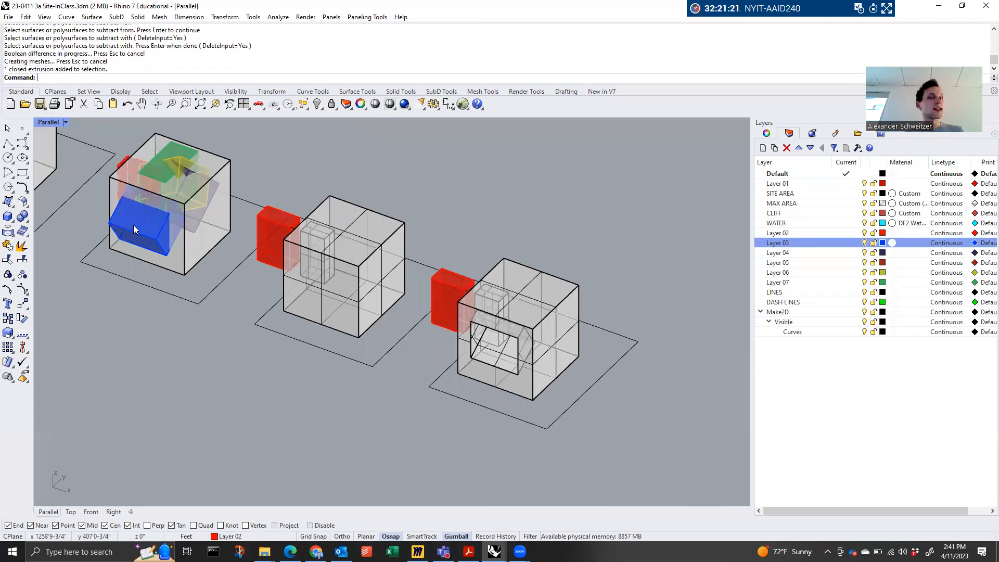
click(134, 227)
key(Escape)
click(116, 222)
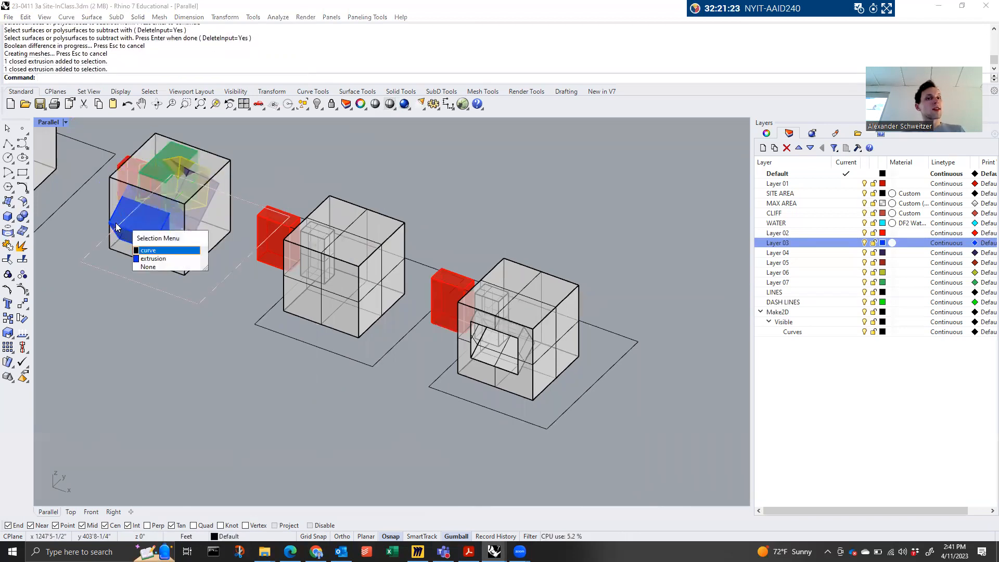
key(Escape)
click(114, 223)
key(Return)
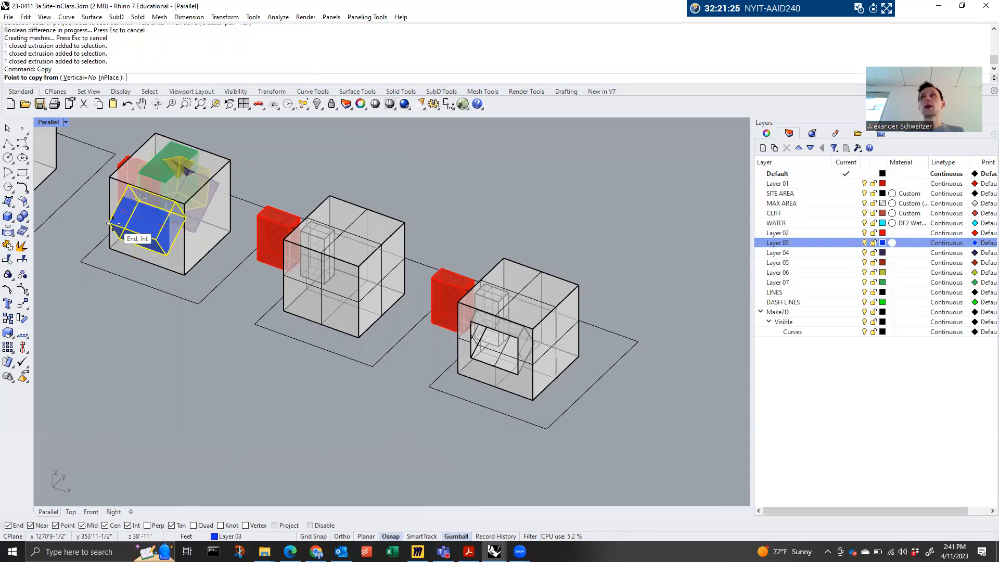
click(199, 304)
click(545, 427)
key(Return)
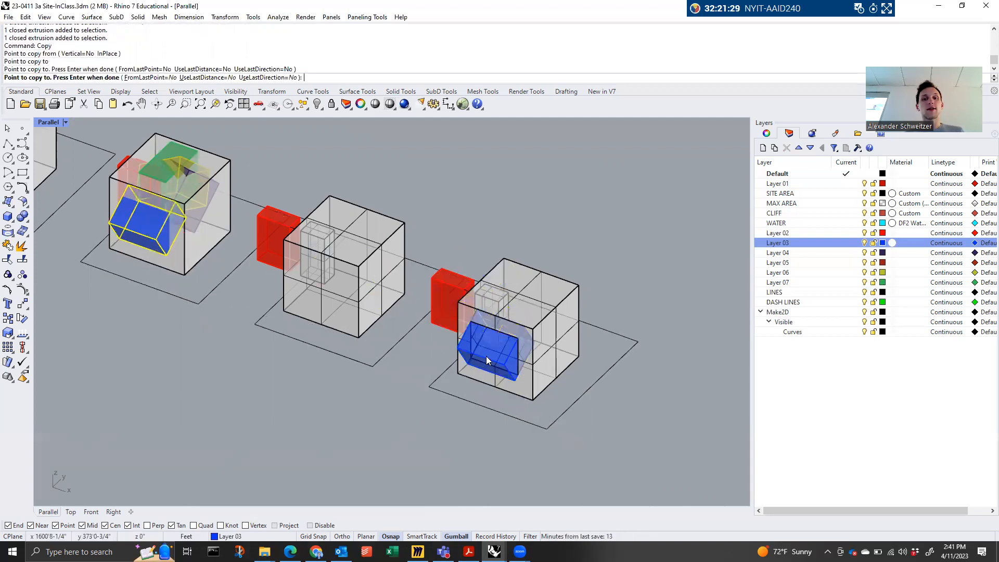
Move the copied blue volume along the Y axis out of the fourth box's void to sit in front of the box
click(489, 356)
key(Escape)
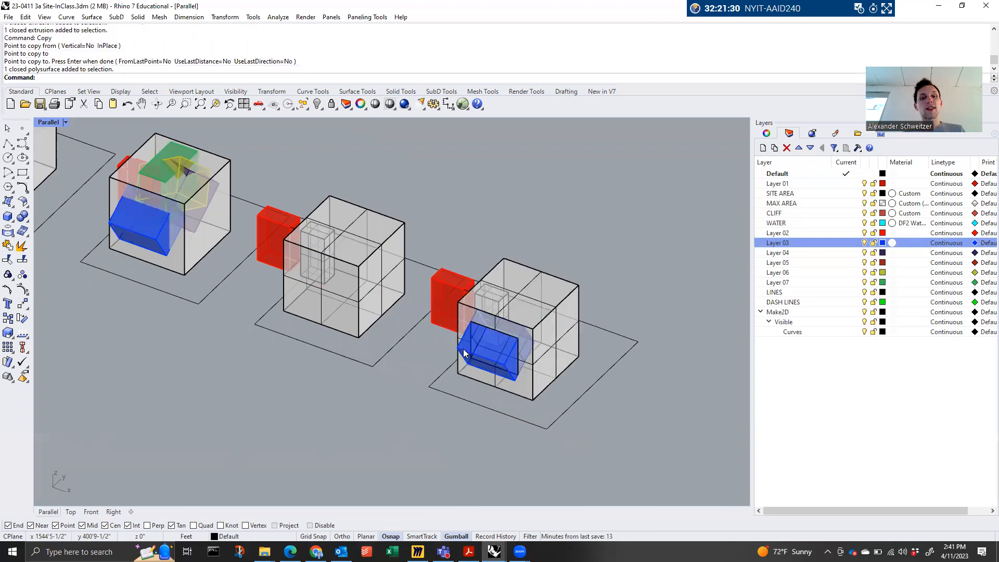
click(463, 349)
drag(515, 326, 461, 356)
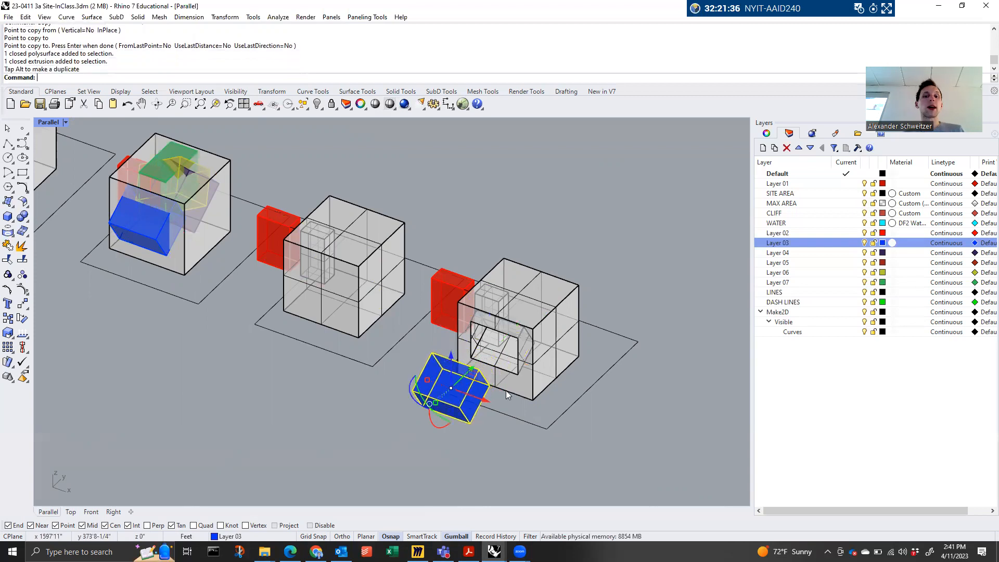
key(Escape)
Open the Lights panel
text(Lights)
key(Return)
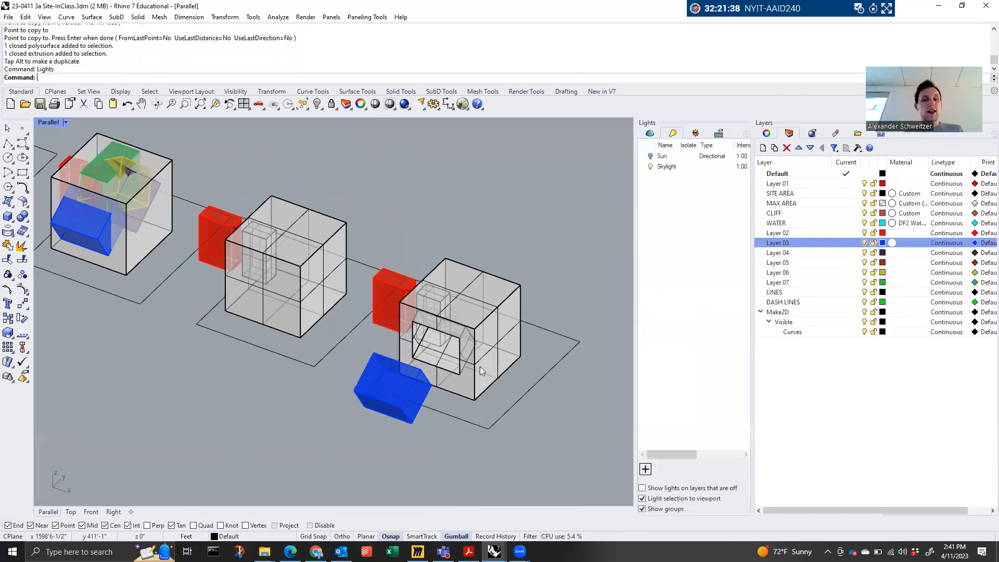
Close the docked Lights panel group to free up the viewport
click(748, 132)
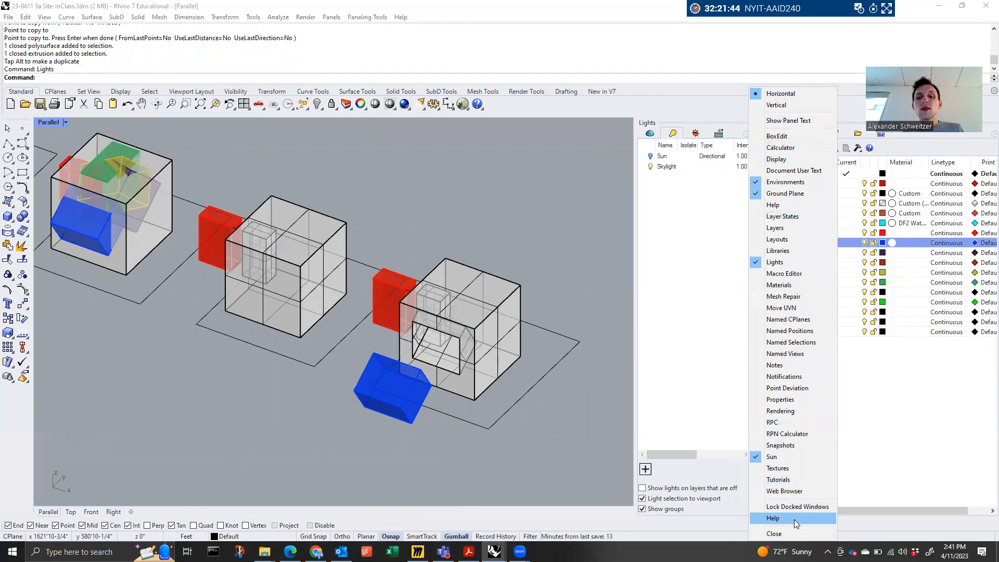
click(792, 534)
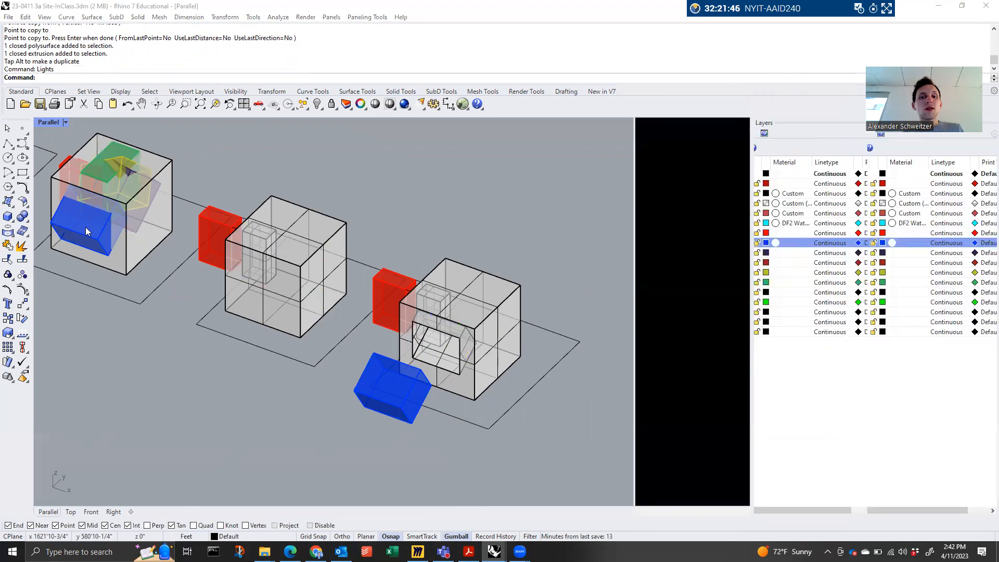
Draw a polyline from the fourth site's blue volume's upper-left corner to the matching corner of the box's void
click(7, 143)
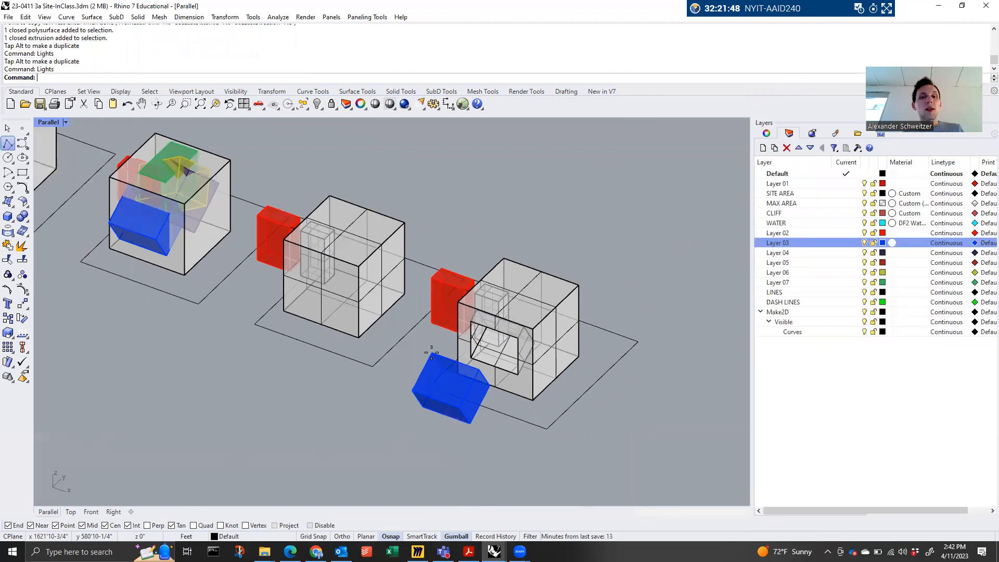
click(429, 354)
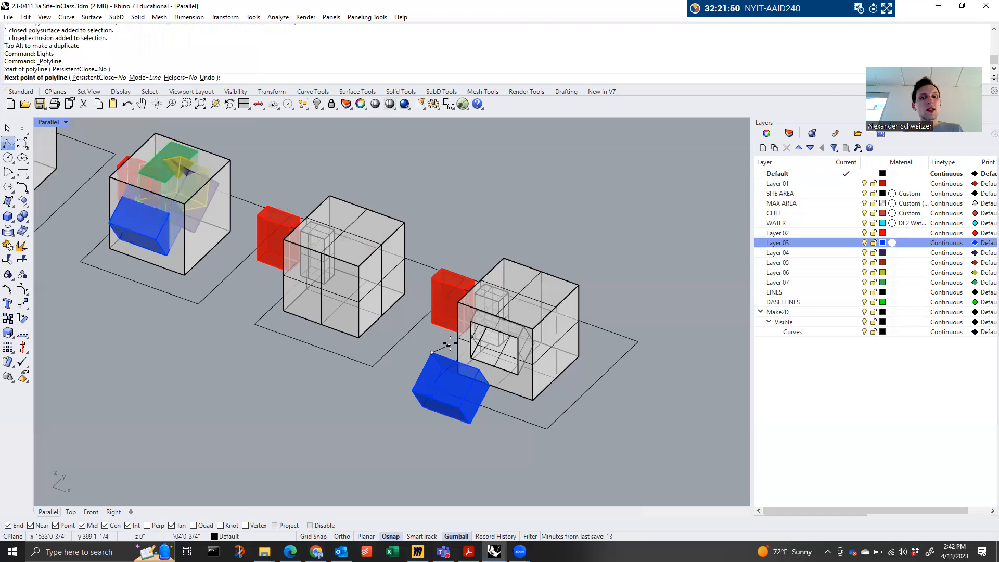
scroll(435, 351, up, 1)
click(477, 315)
key(Return)
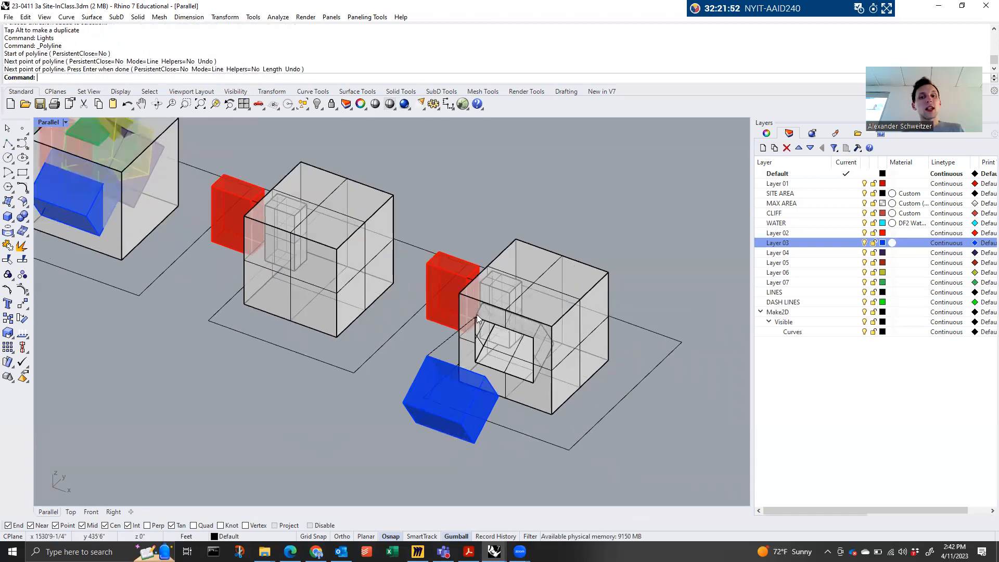
Draw a second polyline from the blue volume's upper-right corner to the void's upper-right corner
key(Return)
click(486, 376)
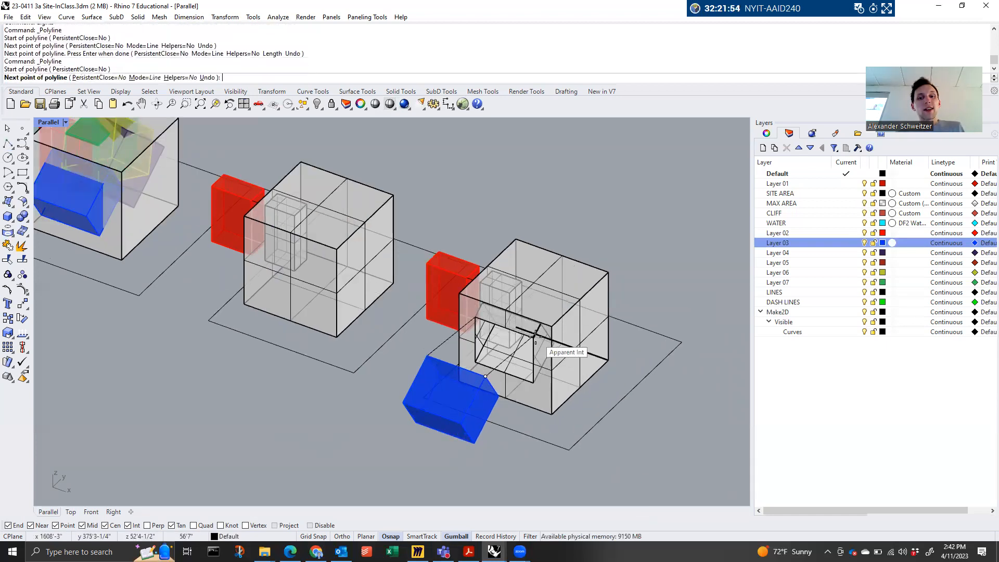
click(535, 337)
key(Return)
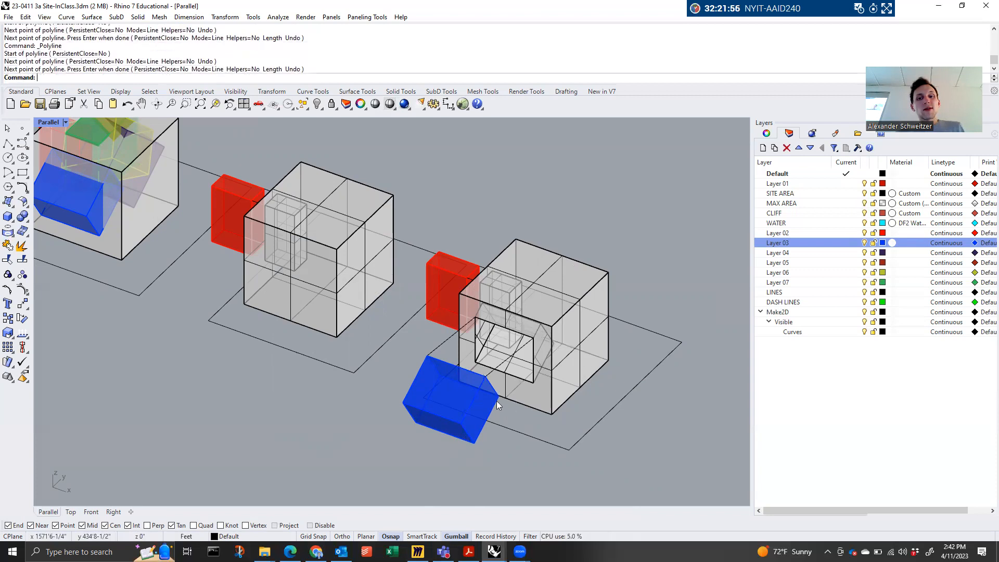
key(Return)
click(499, 396)
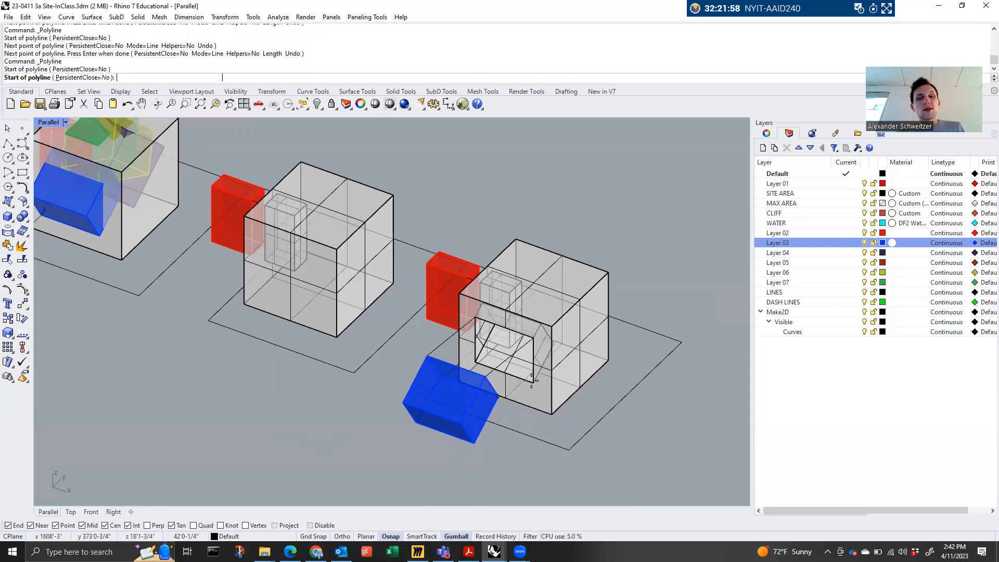
key(Return)
Draw a polyline from the blue volume's lowest front corner to the lower-right corner of the void
key(Return)
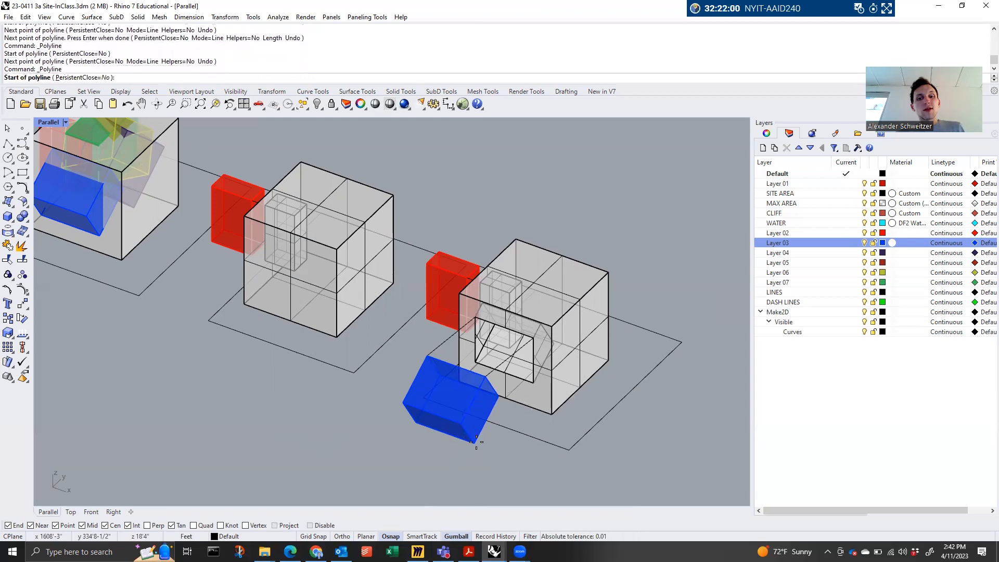
click(475, 443)
click(533, 383)
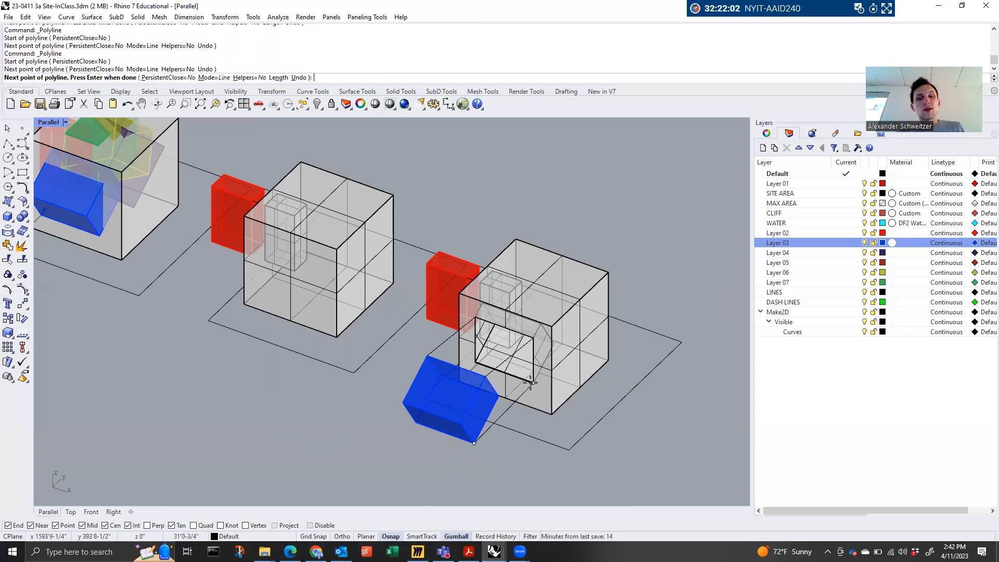
key(Return)
Delete the connecting line between the blue volume's upper-right corner and the void
click(521, 351)
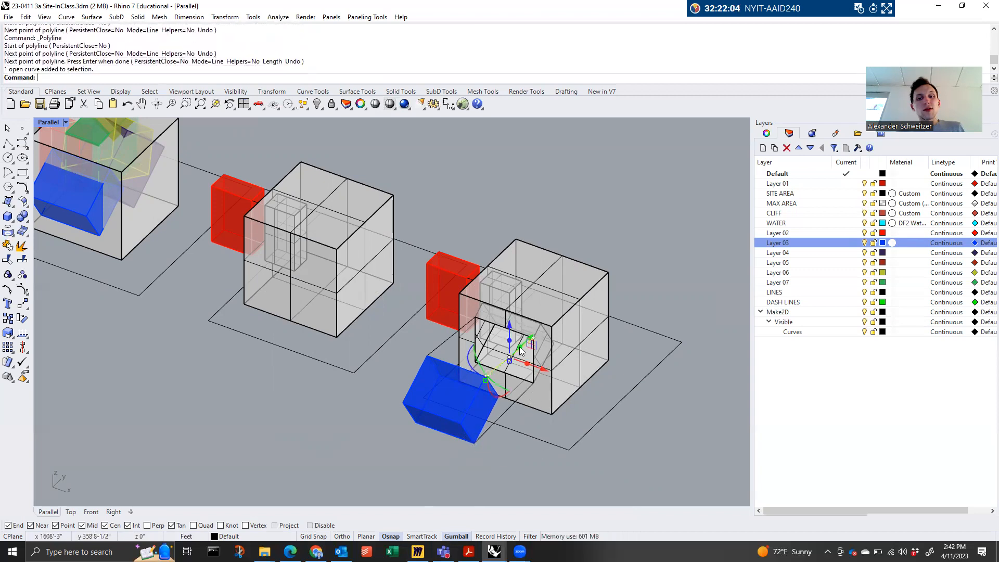
key(Delete)
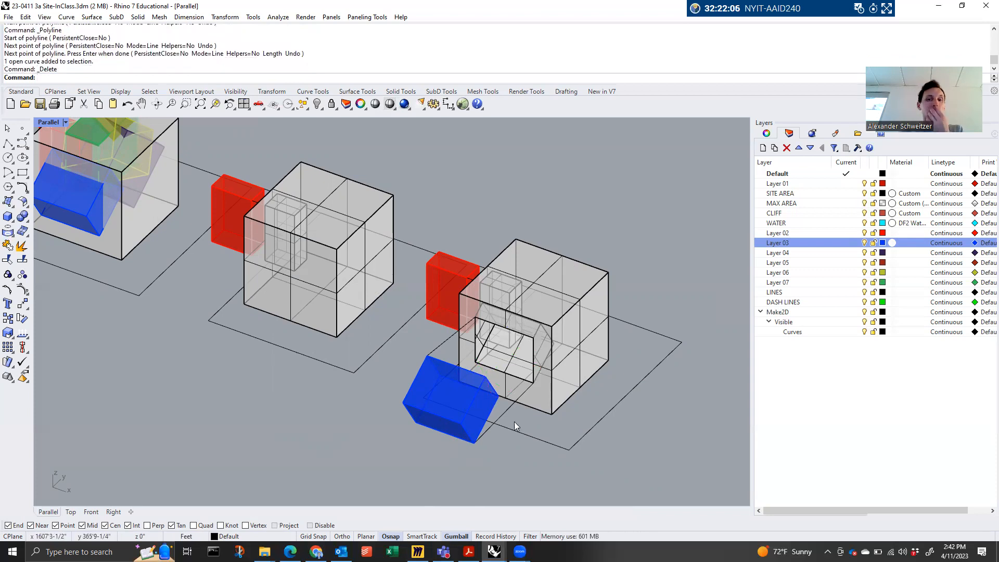
Select the six connecting lines of the third and fourth sites' red and blue volumes and move them to the DASH LINES layer
scroll(515, 421, down, 1)
click(511, 406)
click(511, 408)
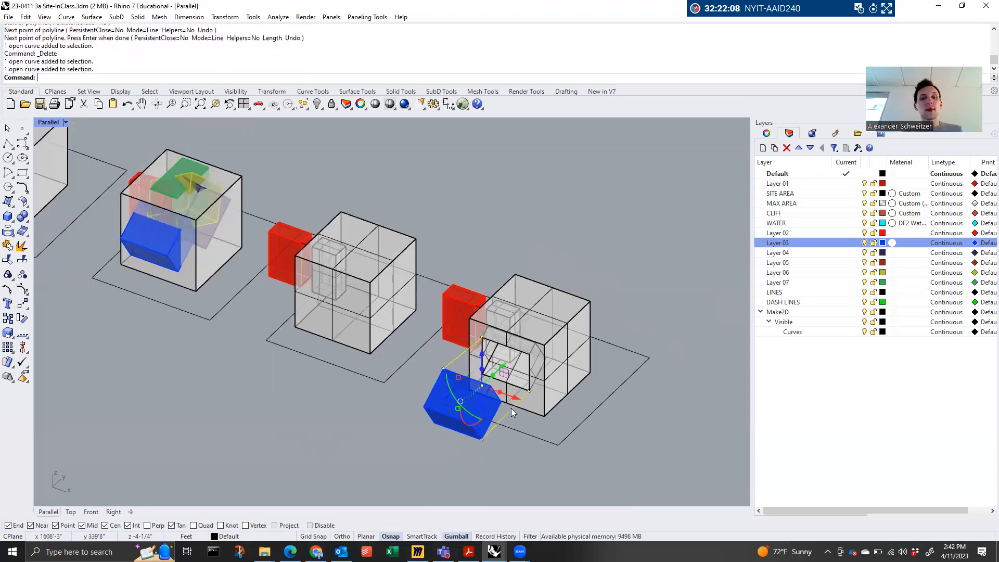
scroll(306, 241, up, 5)
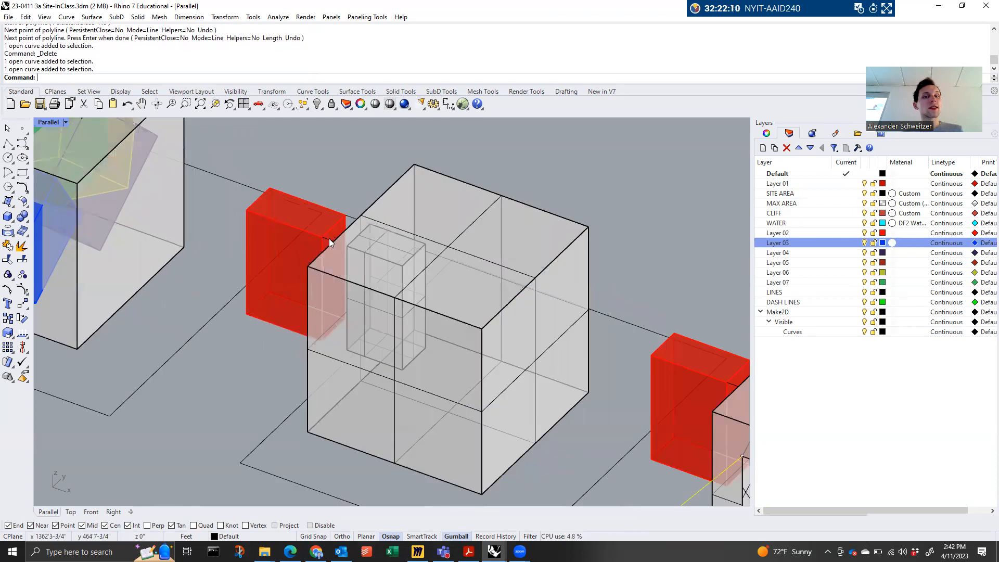
click(328, 239)
click(371, 183)
scroll(327, 183, down, 5)
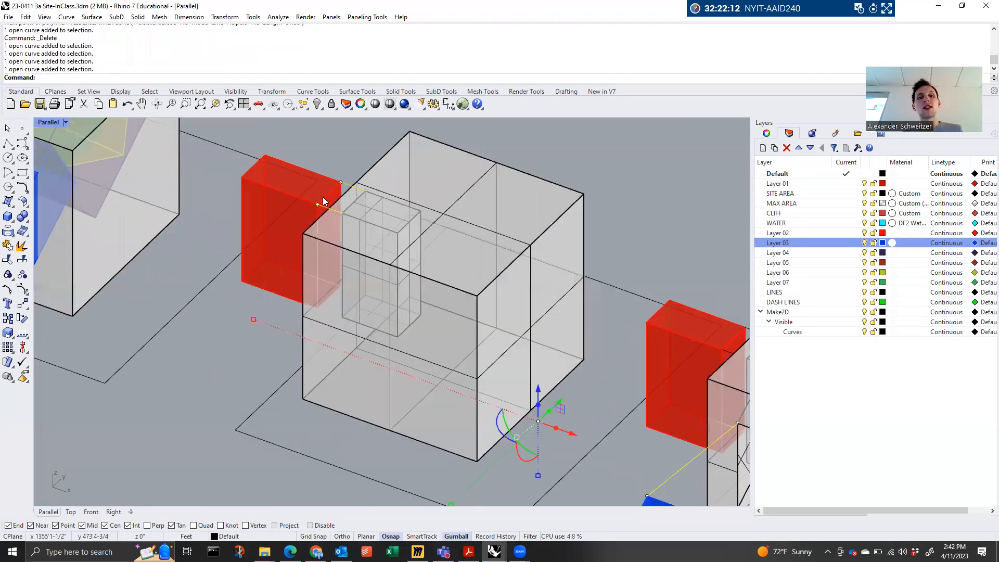
scroll(585, 305, up, 4)
click(585, 306)
click(585, 305)
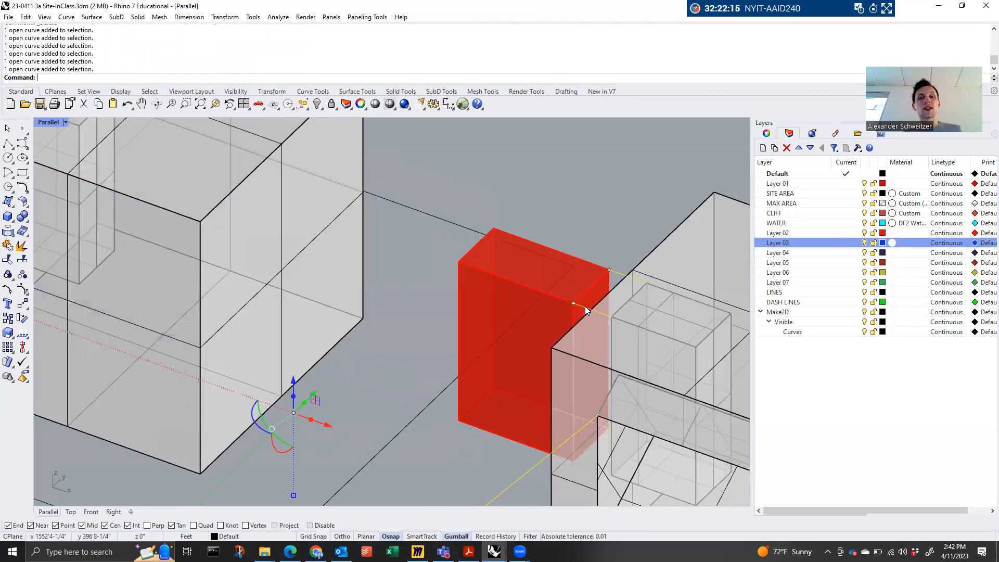
right_click(797, 303)
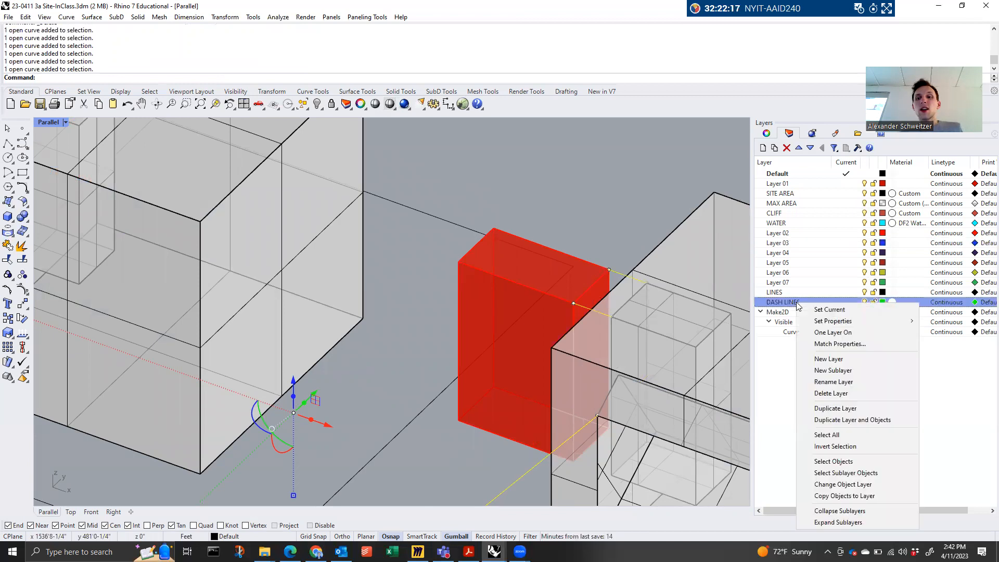
click(853, 484)
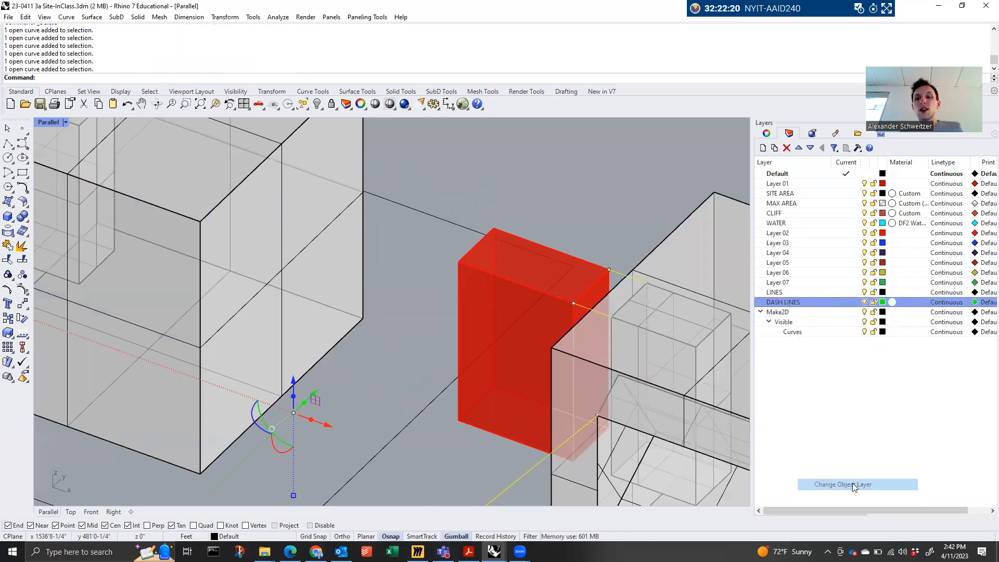
Set the DASH LINES layer's linetype to Dashed
click(948, 307)
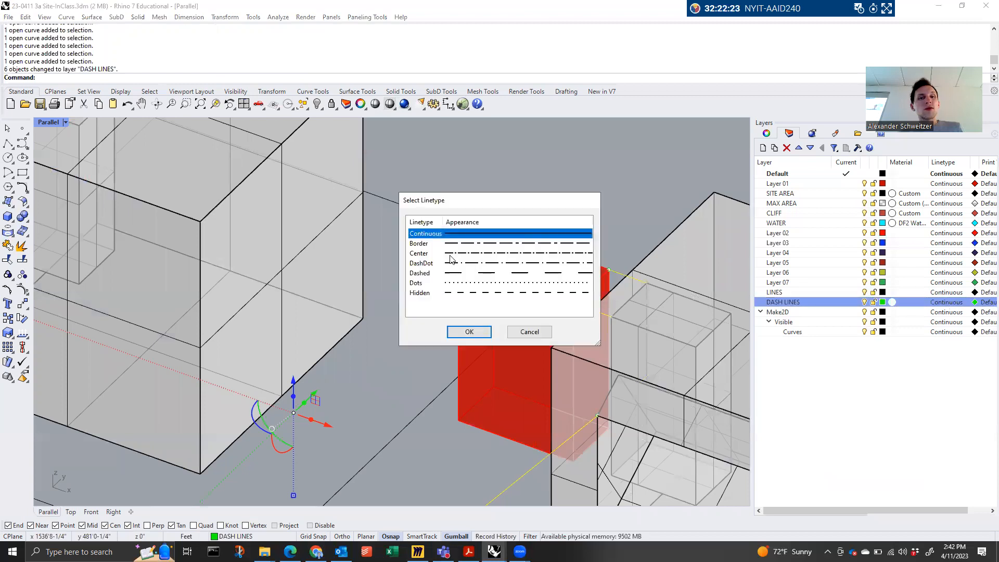
click(443, 274)
click(469, 333)
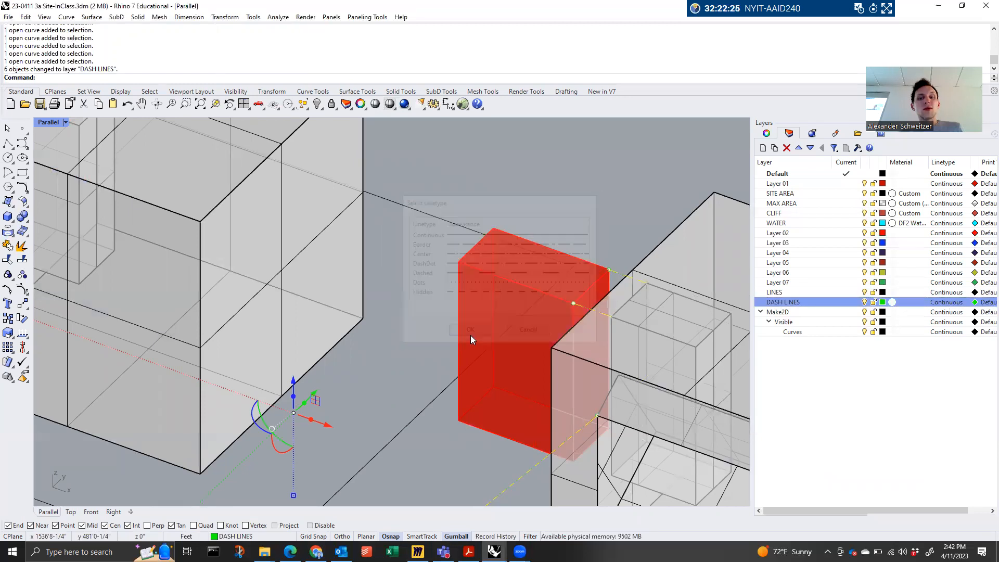
Copy the whole fourth site, with its carved box, volumes and lines, one site further along the row by matching boundary corners
scroll(464, 270, down, 5)
scroll(474, 258, down, 3)
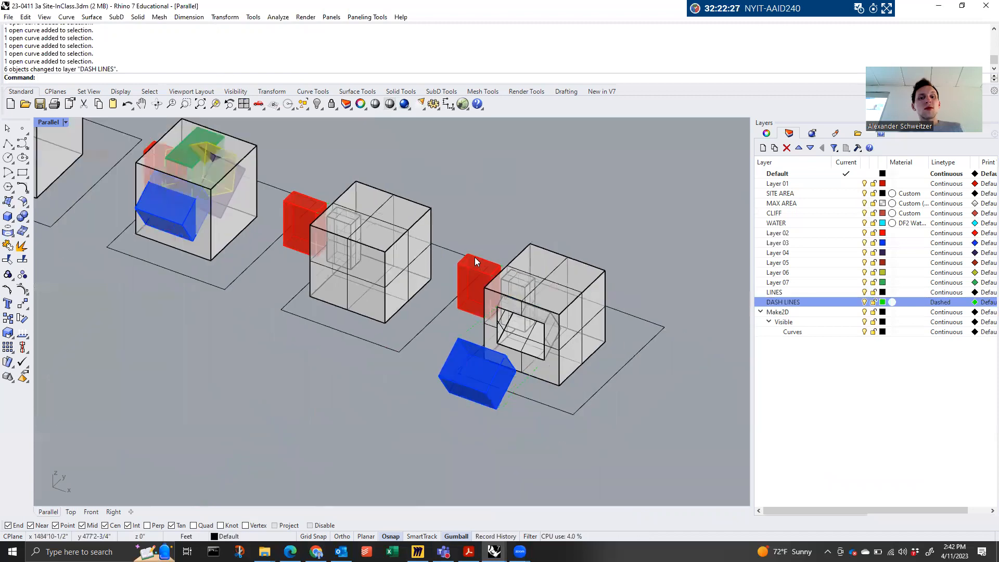
scroll(494, 251, up, 5)
scroll(504, 256, down, 2)
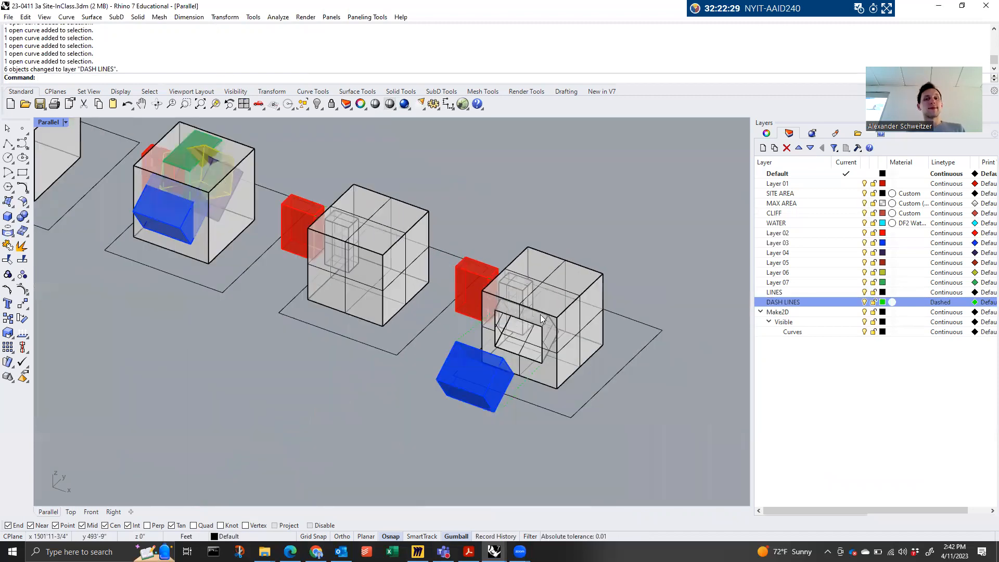
drag(625, 449, 480, 268)
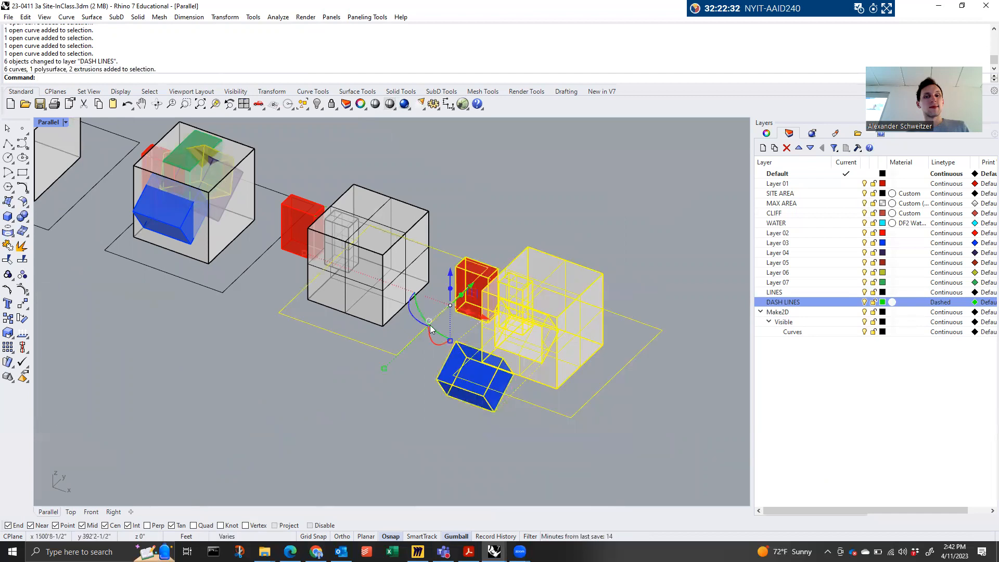
ctrl+click(396, 346)
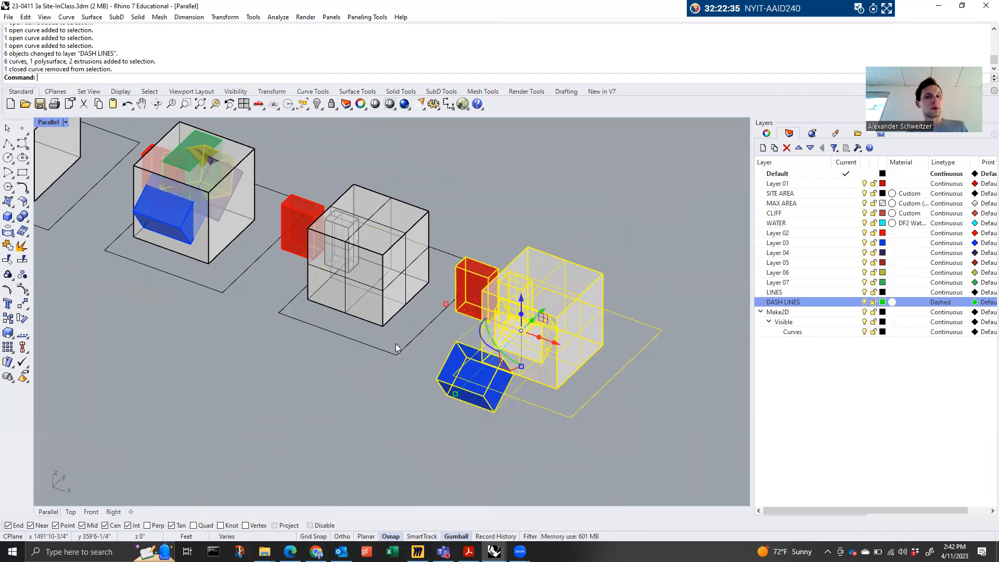
text(copy)
key(Return)
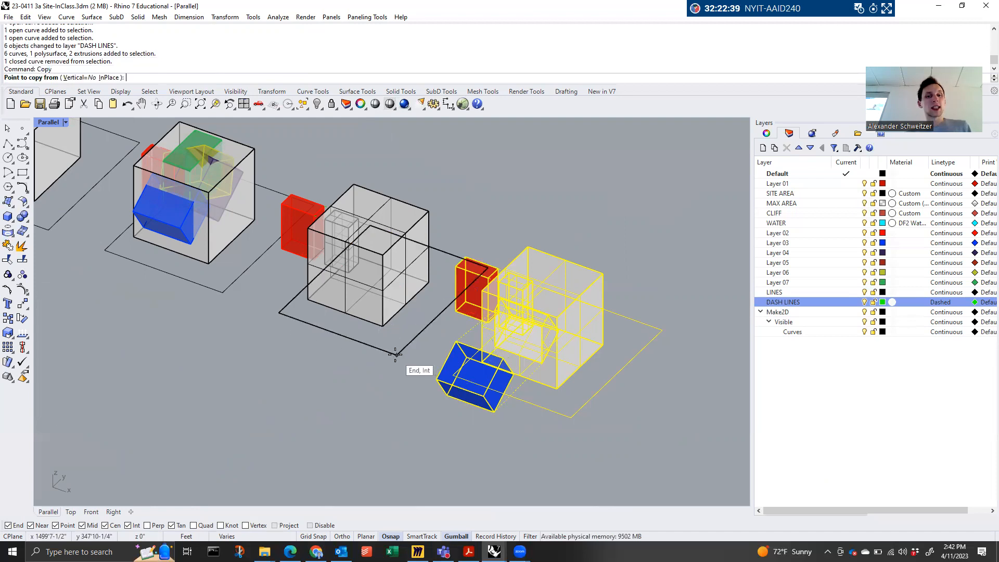
click(397, 355)
click(586, 424)
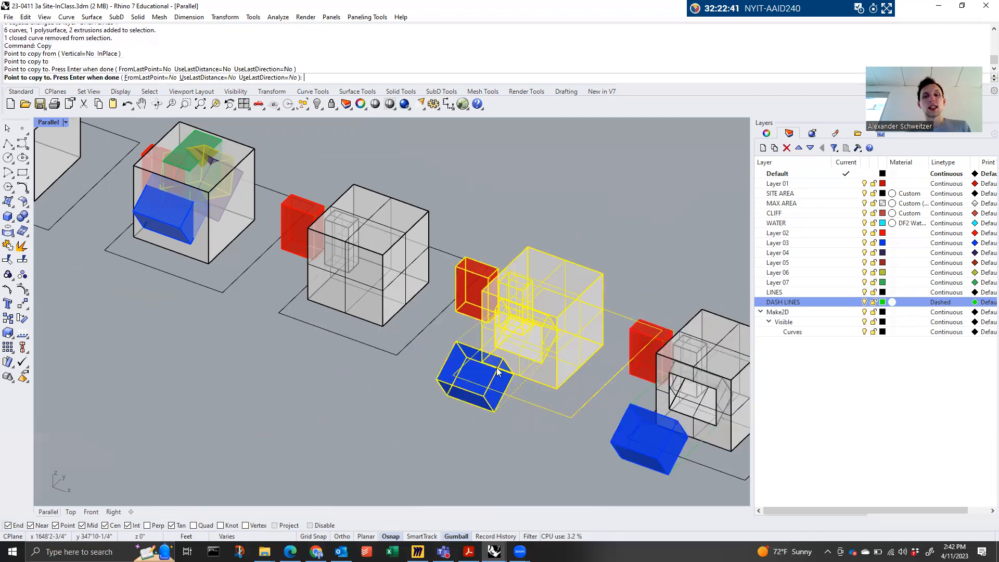
key(Return)
scroll(453, 335, down, 2)
key(Escape)
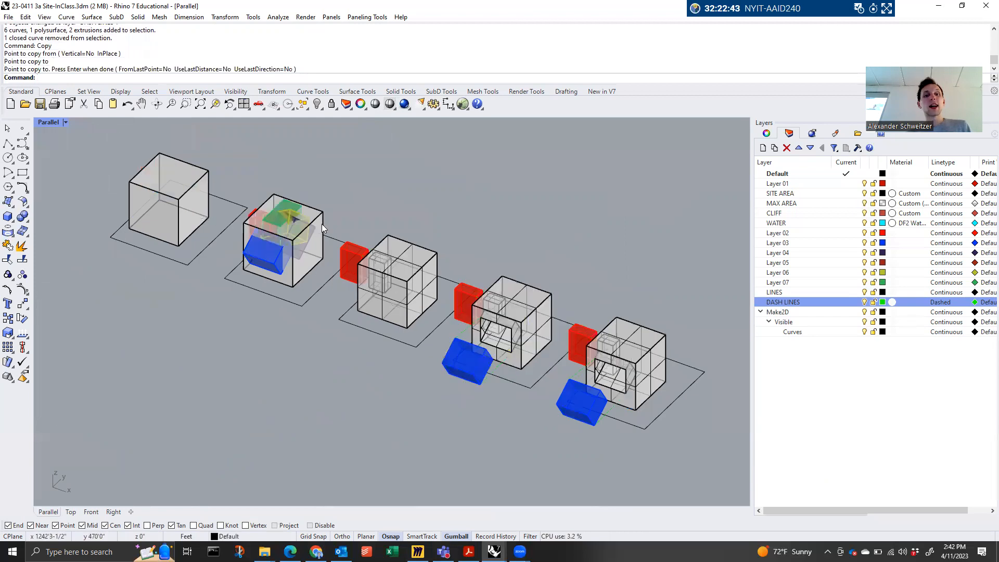
Copy the second site's purple Layer 04 volume into the fifth site's box by matching site boundary corners
click(802, 243)
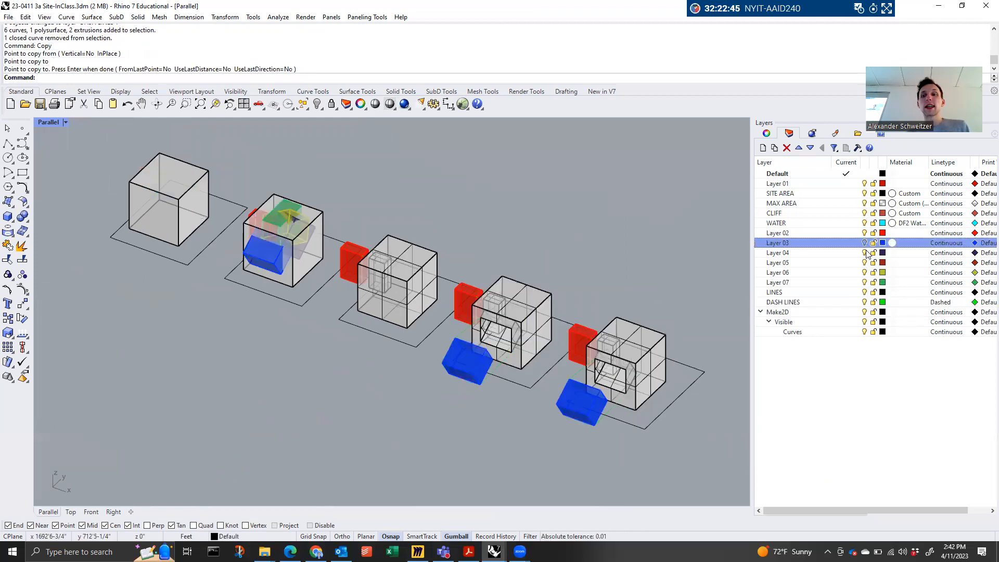
click(868, 253)
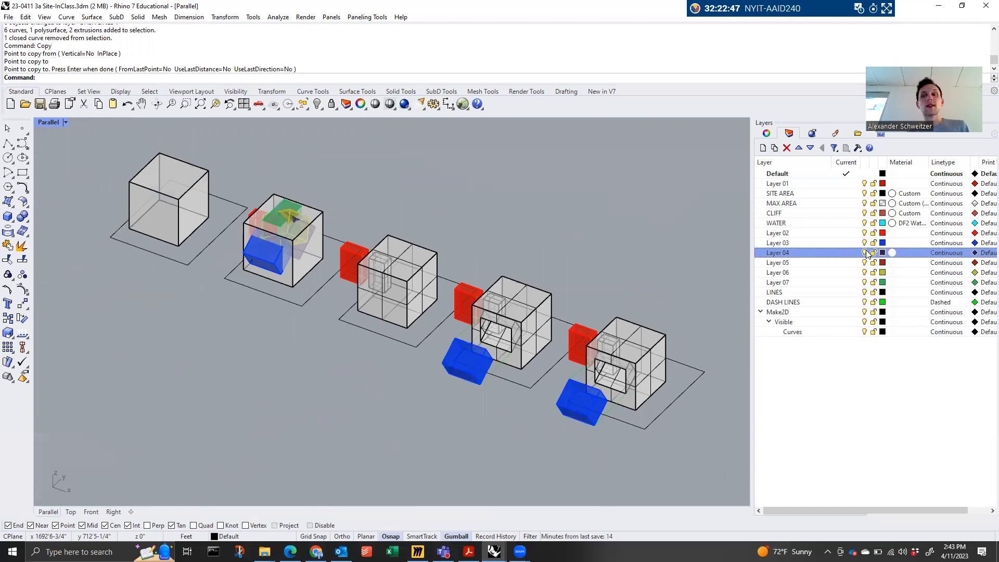
click(309, 226)
scroll(309, 226, up, 5)
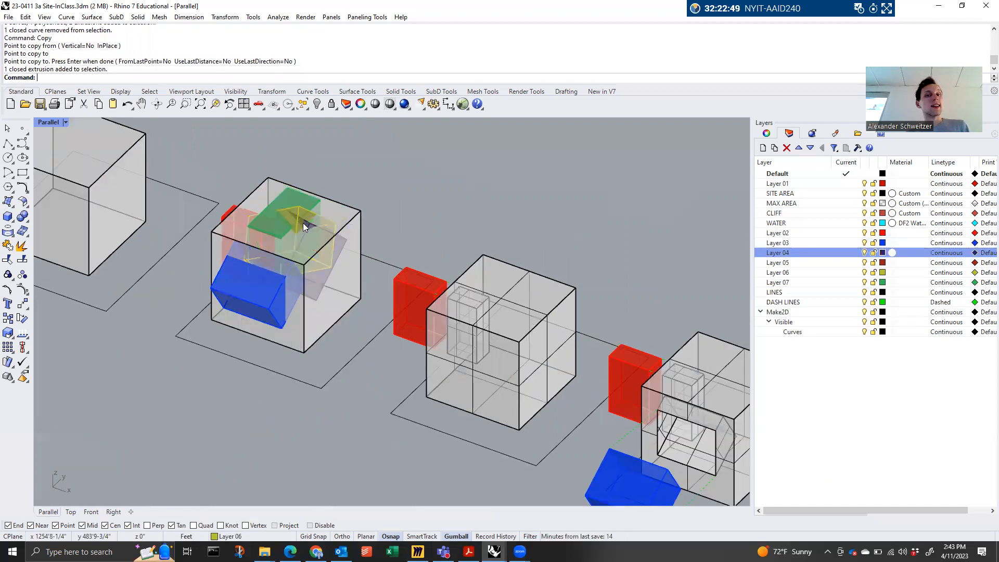
click(307, 223)
key(Return)
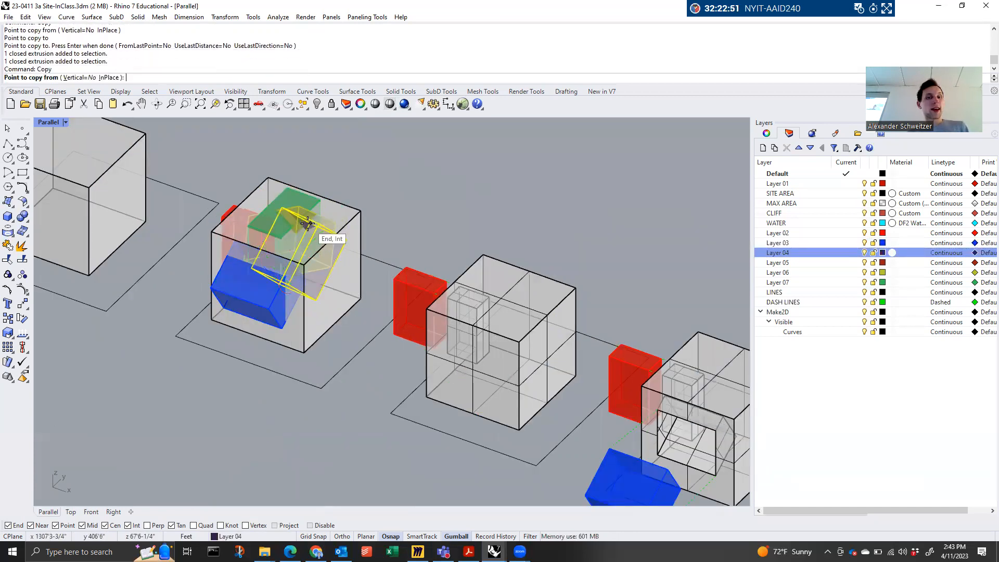
click(322, 387)
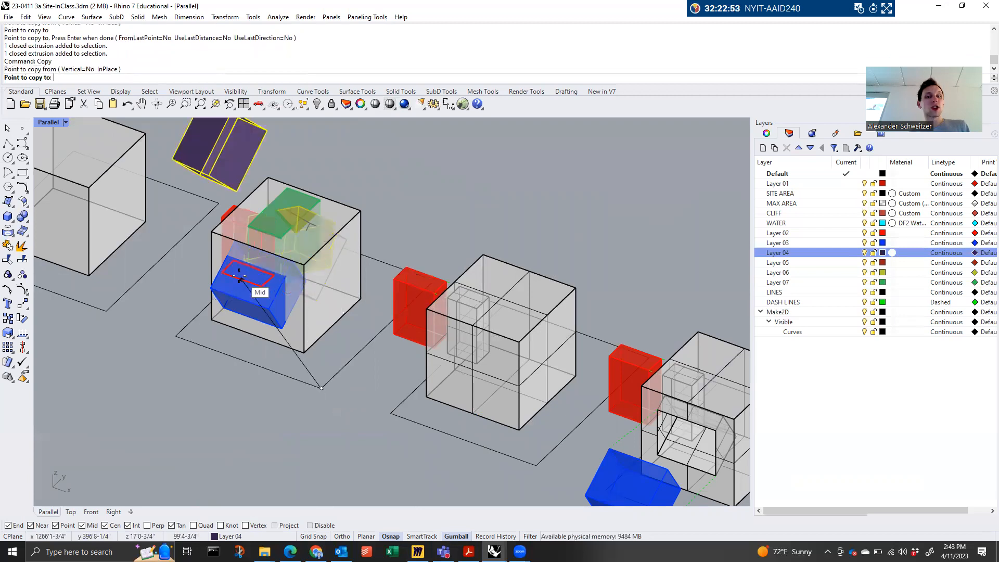
scroll(284, 357, down, 5)
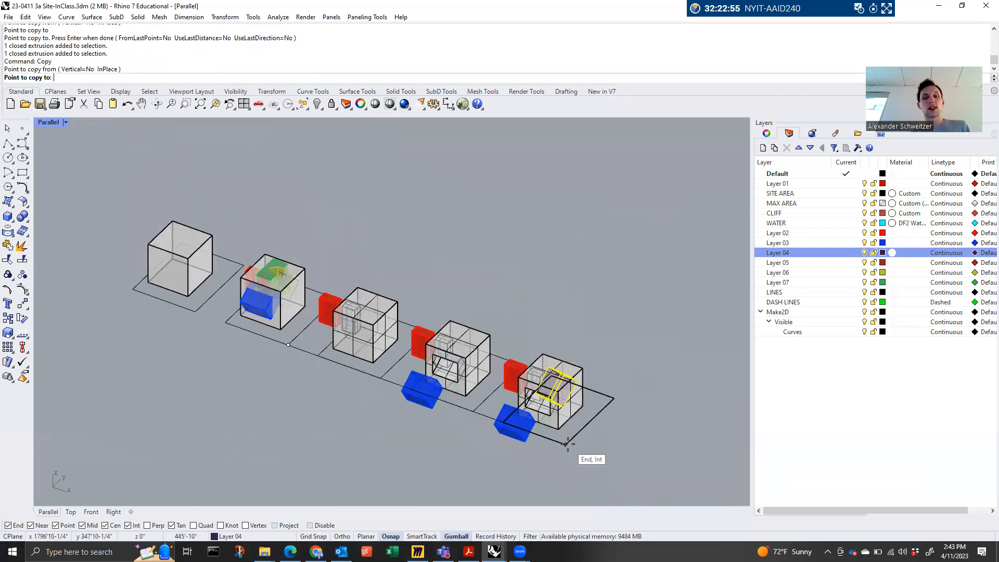
click(563, 444)
key(Return)
Subtract the purple Layer 04 volume from the fifth site's carved box with BooleanDifference
scroll(575, 398, up, 4)
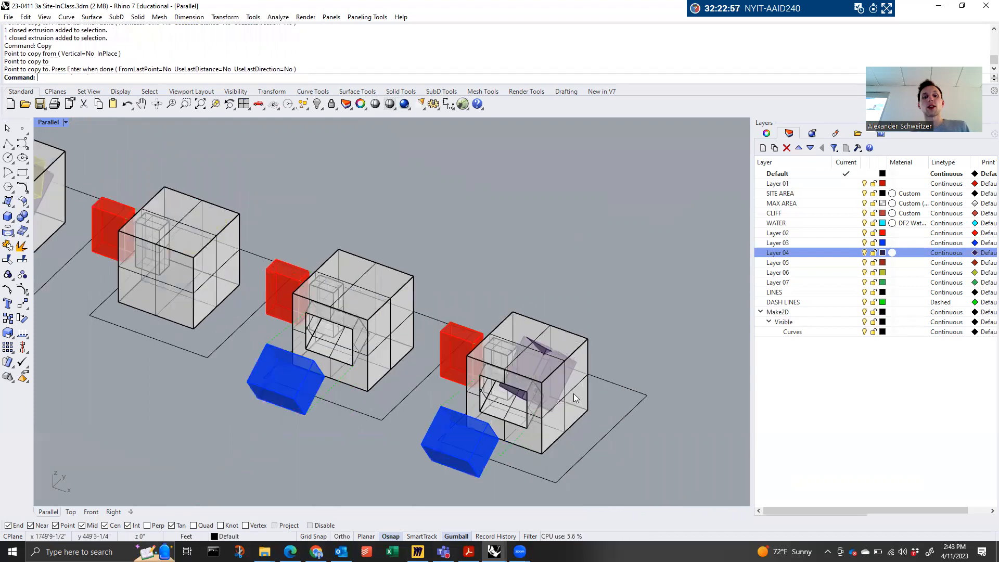
scroll(575, 398, up, 3)
text(B)
key(Return)
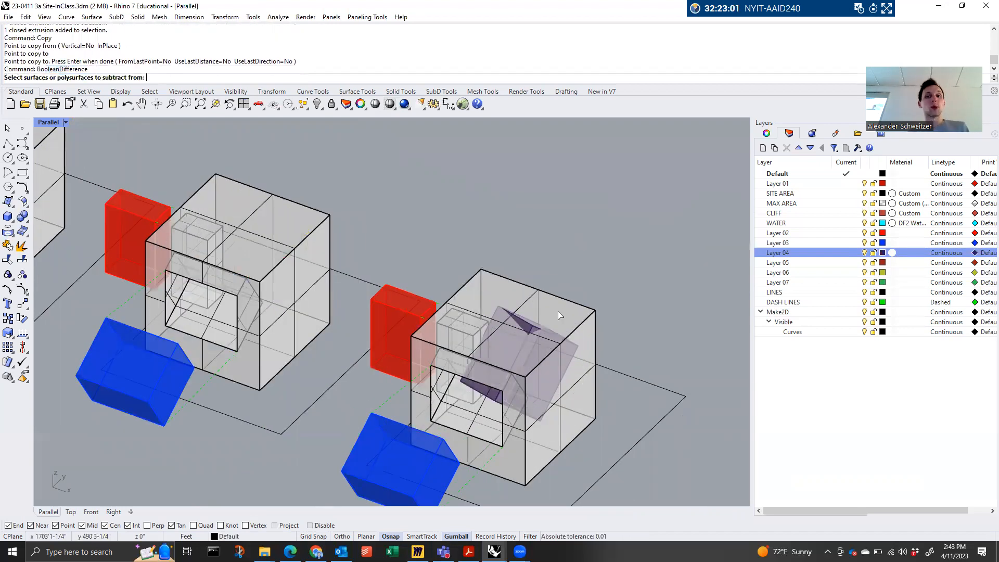
click(559, 311)
key(Return)
click(552, 319)
key(Return)
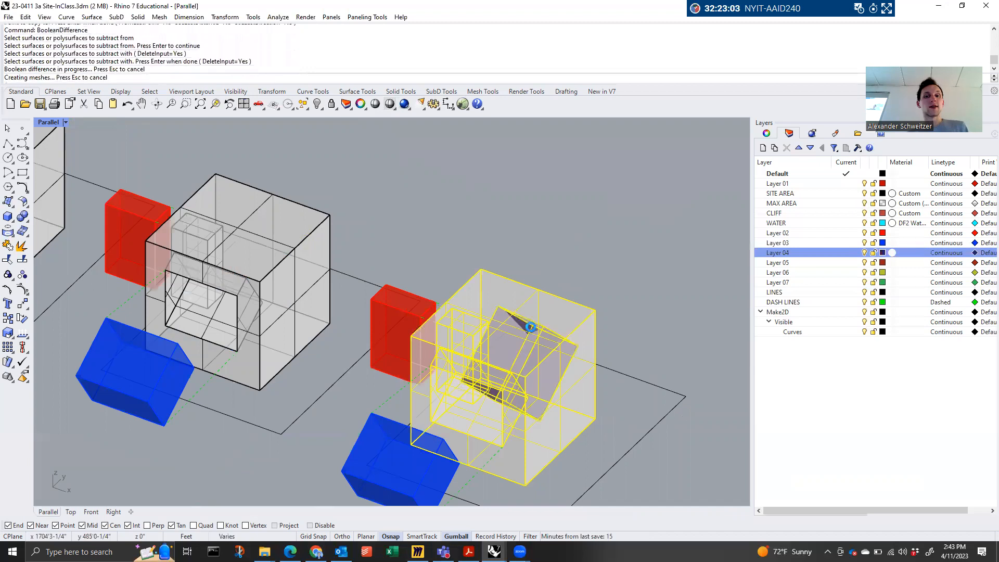
Copy the second site's purple Layer 04 volume into the fifth site's newly carved void, matching site boundary corners
scroll(614, 333, down, 2)
scroll(615, 338, down, 2)
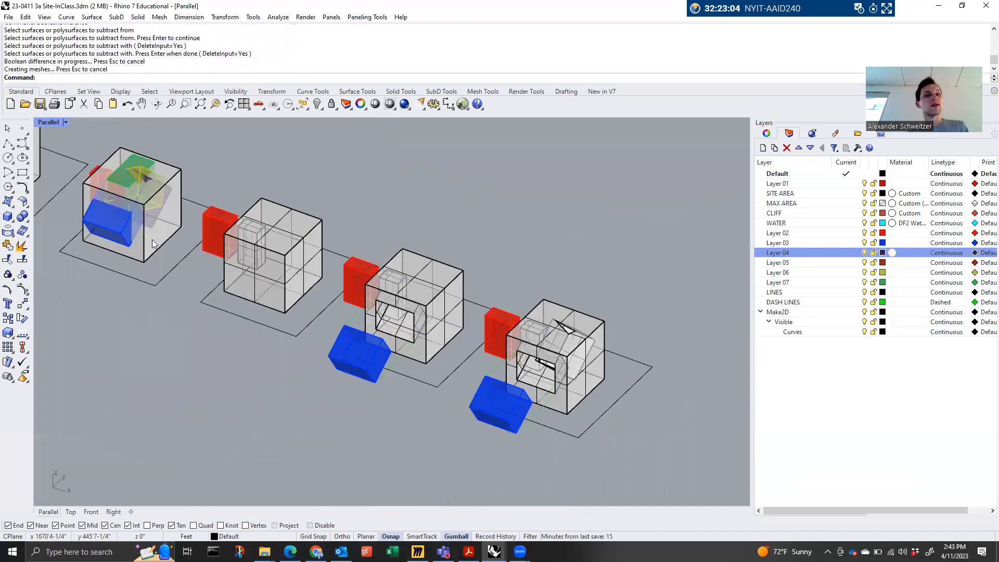
click(148, 182)
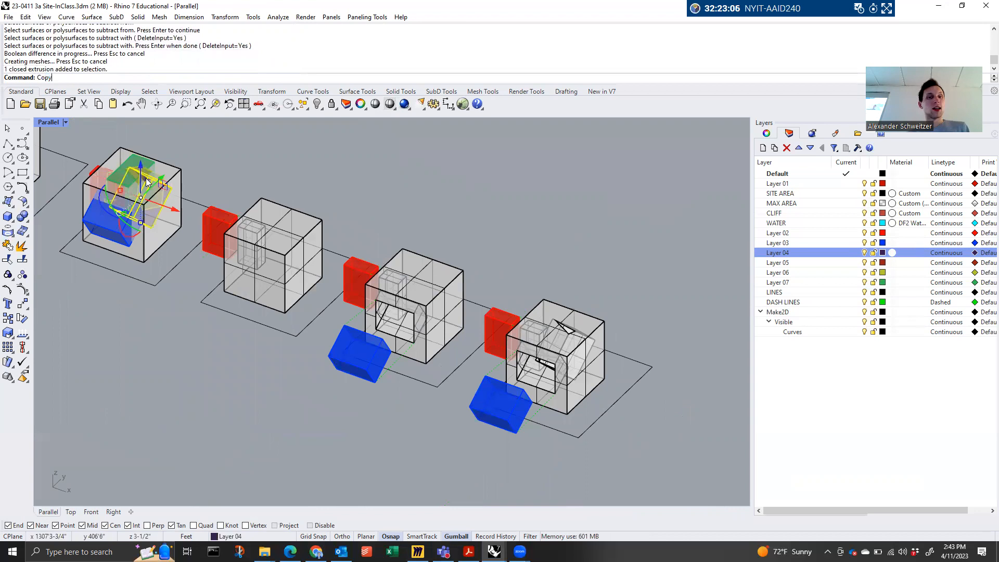
key(Return)
click(155, 285)
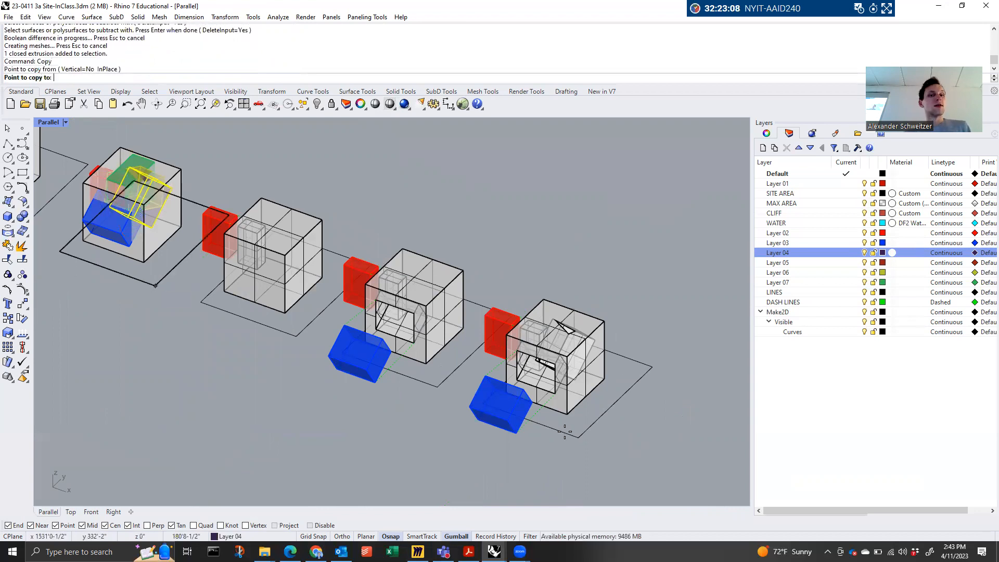
click(634, 457)
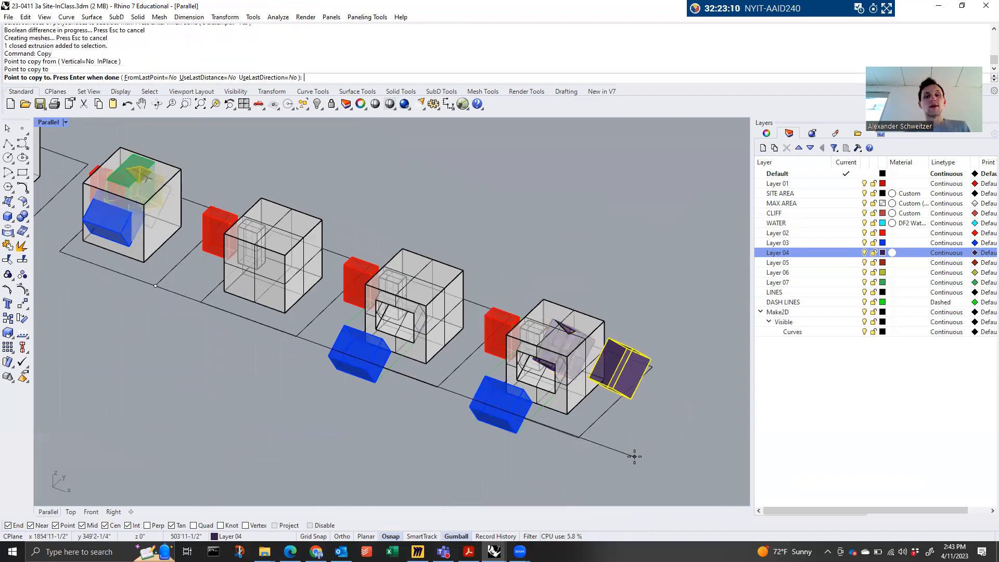
key(Escape)
key(Escape)
Select the purple volume inside the fifth site's box and move it straight up until it floats clear above the box
click(566, 328)
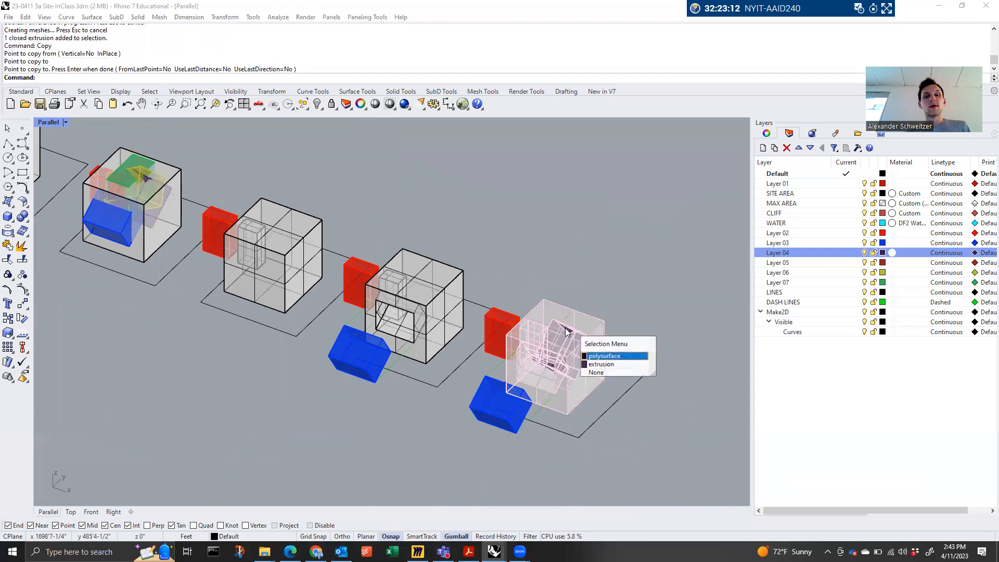
key(Return)
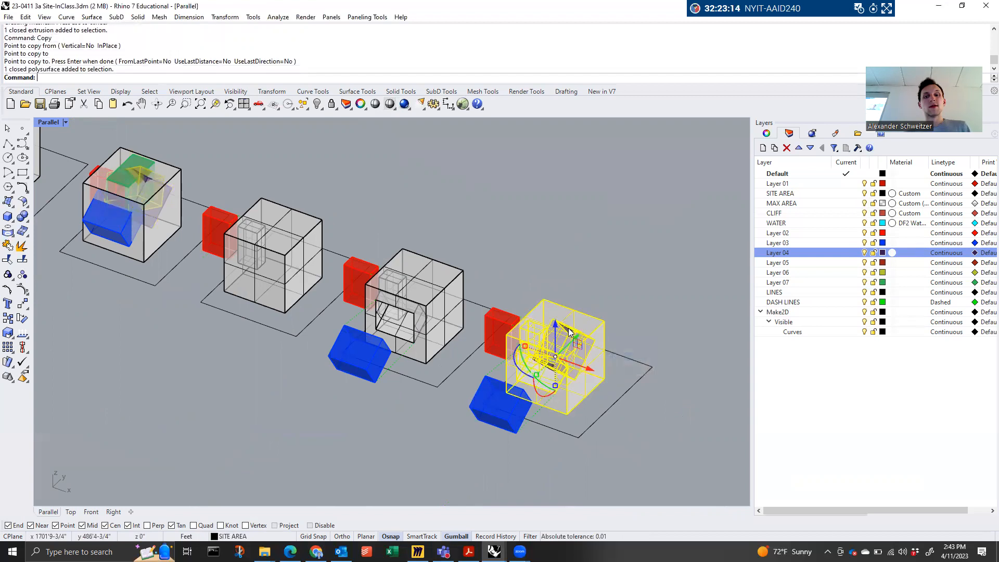
scroll(569, 333, up, 5)
key(Escape)
click(555, 357)
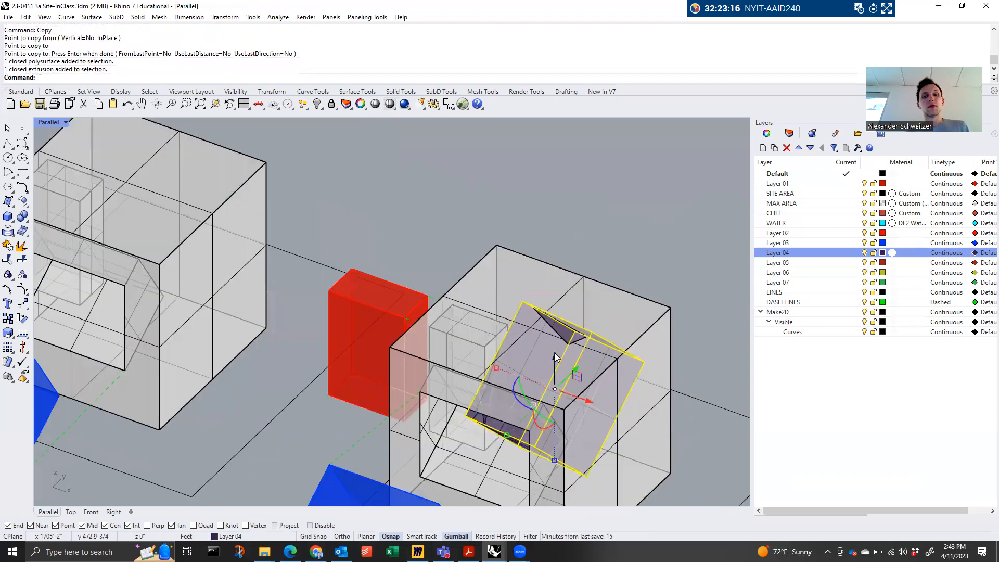
scroll(555, 357, down, 5)
drag(552, 301, 547, 231)
key(Escape)
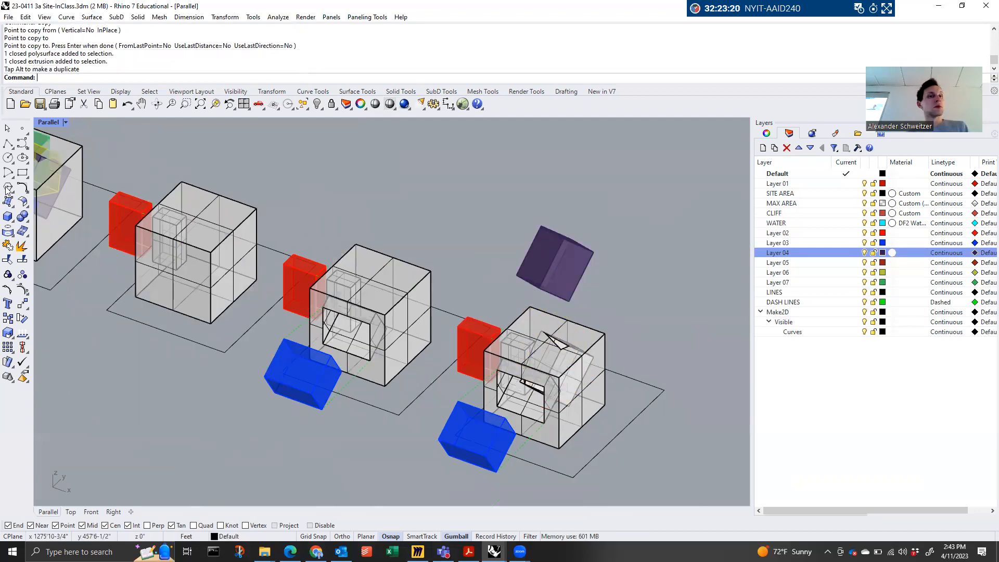
Draw two vertical polylines linking opposite outer corners of the raised purple volume to the matching corners of its void in the fifth box
click(8, 144)
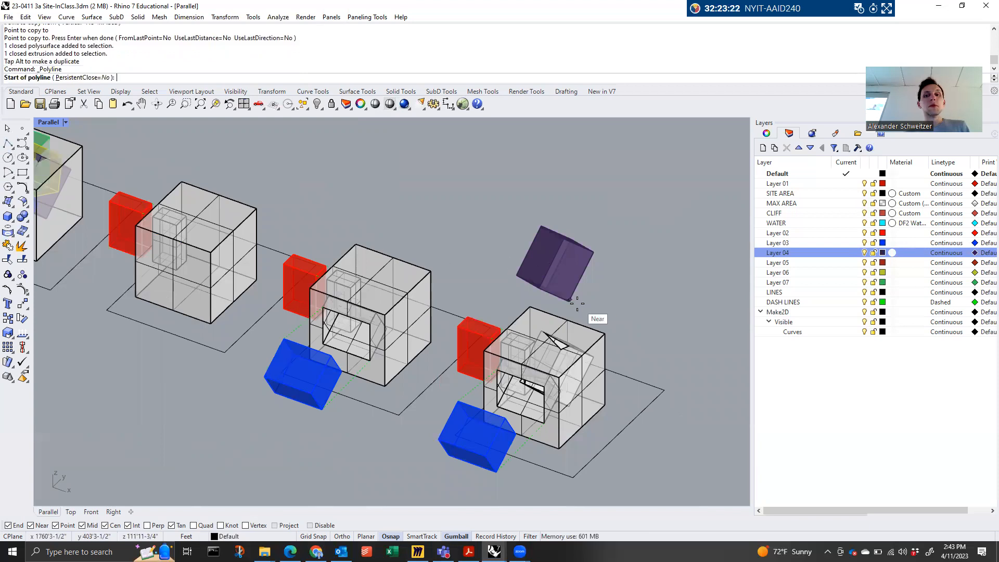
scroll(561, 302, up, 3)
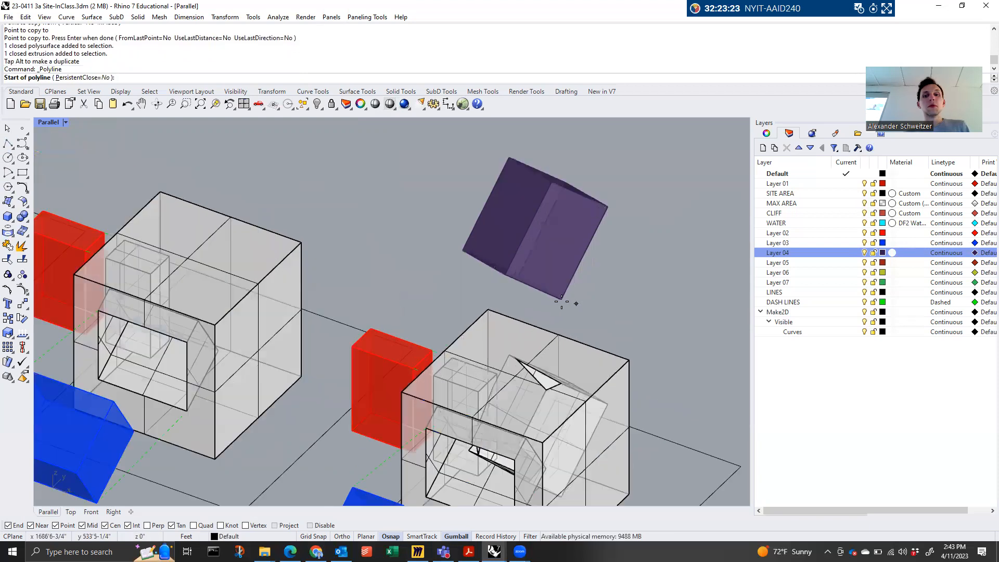
click(608, 207)
click(608, 404)
key(Return)
key(Return)
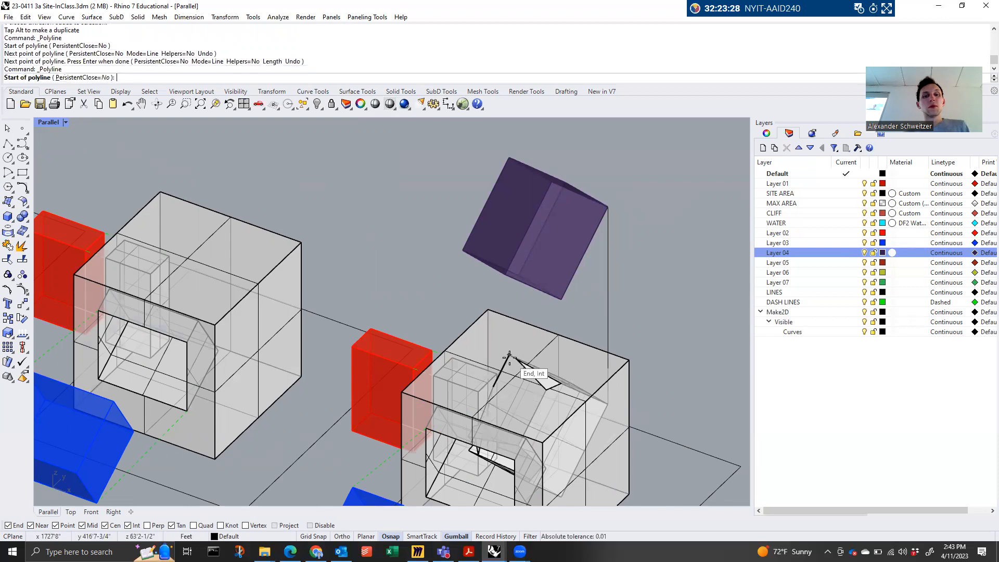
click(511, 356)
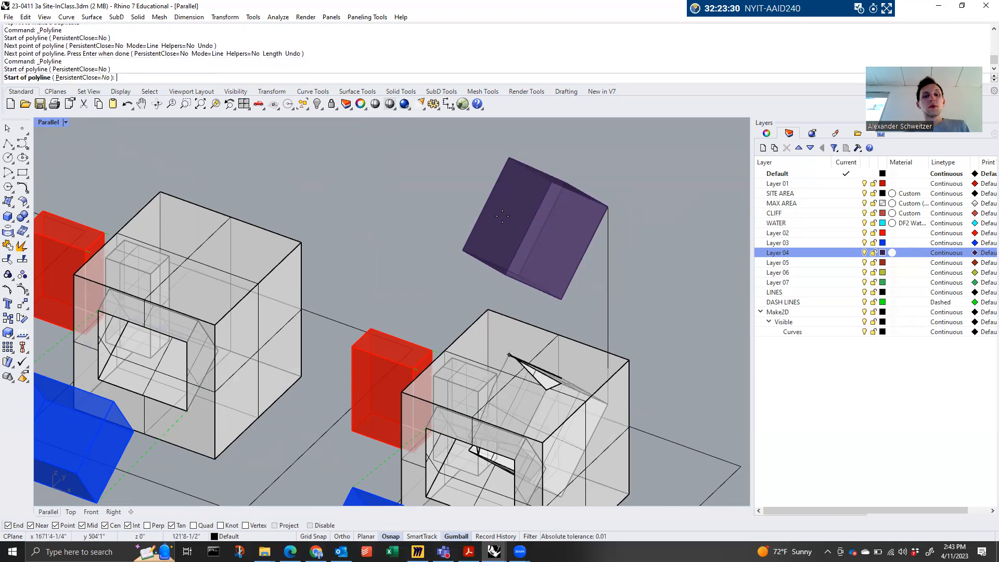
click(510, 155)
key(Return)
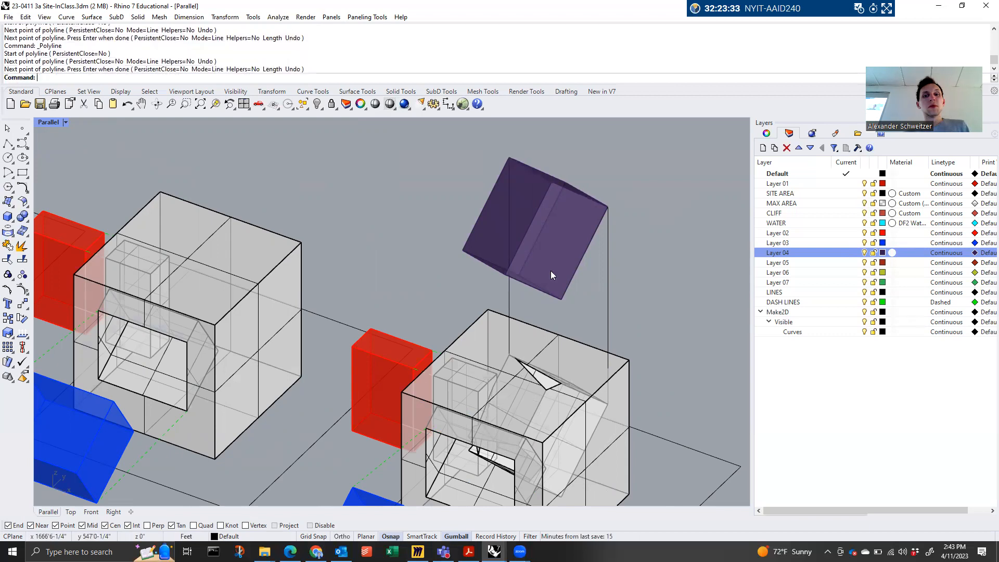
Move the purple volume's two connecting lines to the DASH LINES layer and save the file
click(509, 298)
key(Caps_Lock)
shift+click(609, 298)
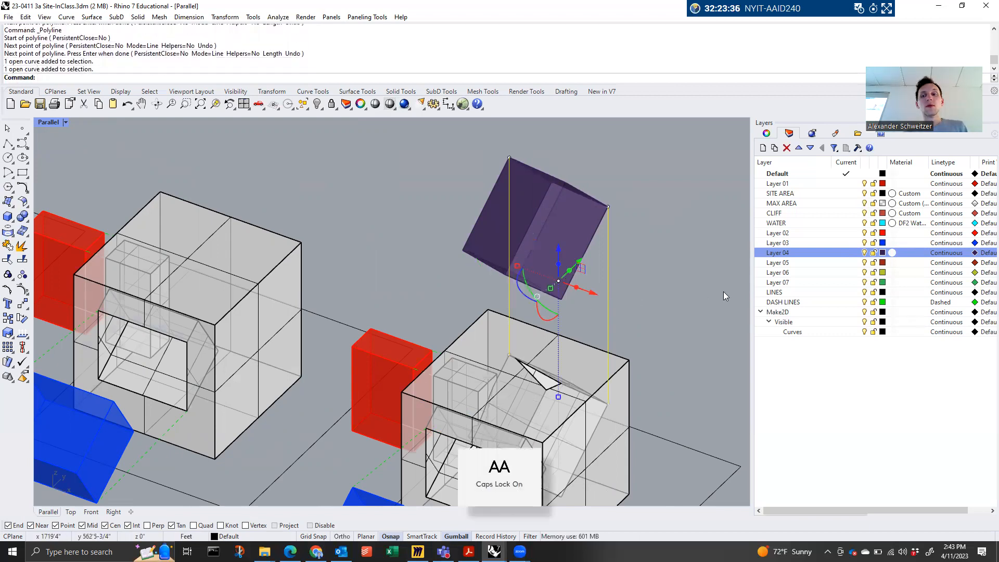
click(795, 293)
right_click(795, 295)
right_click(791, 302)
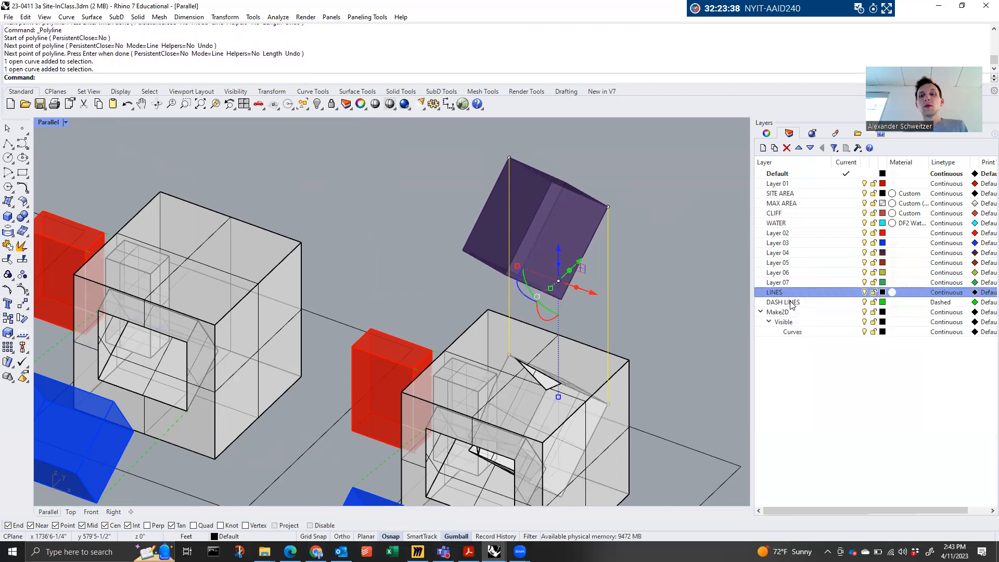
right_click(791, 302)
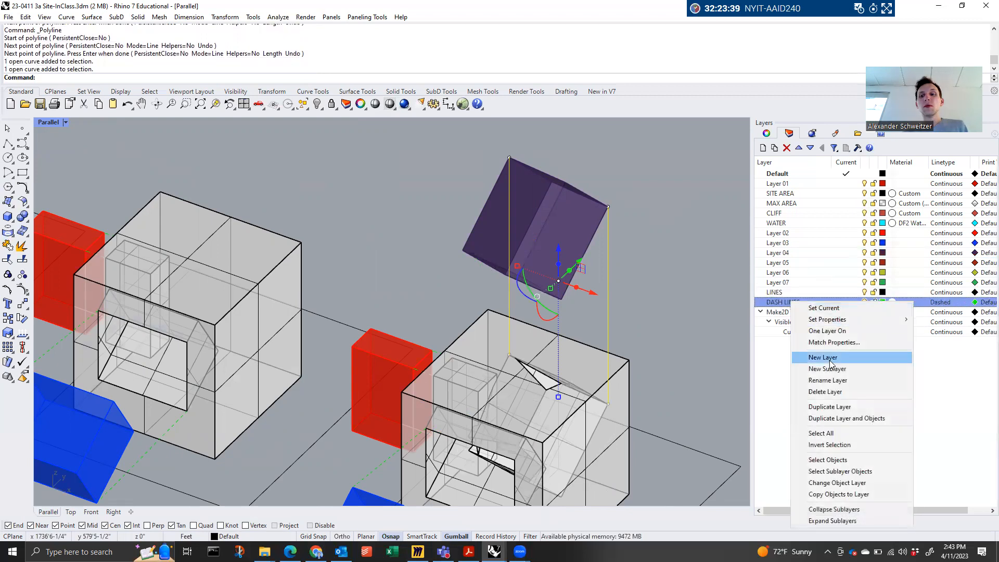
click(837, 483)
scroll(530, 253, down, 4)
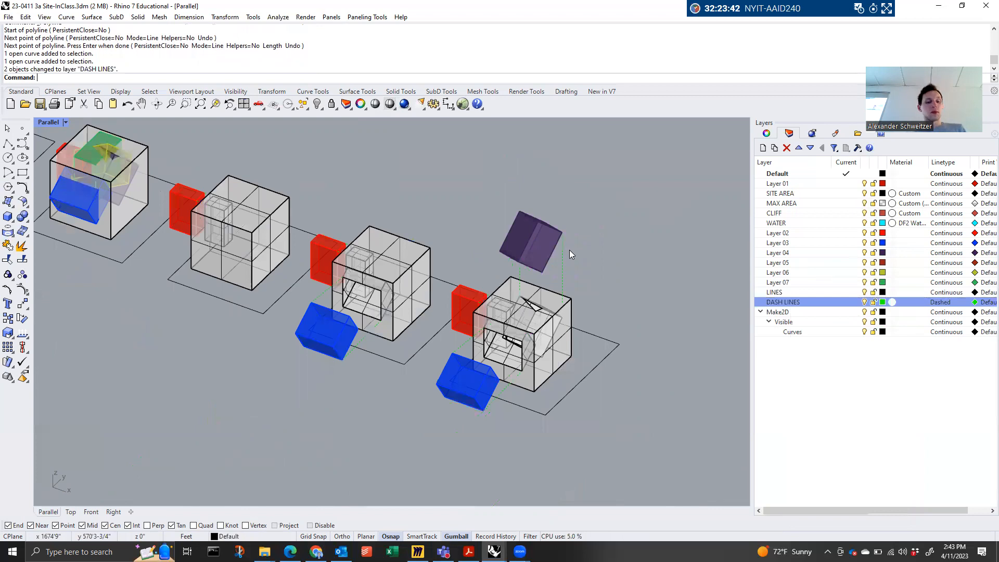
key(ctrl+s)
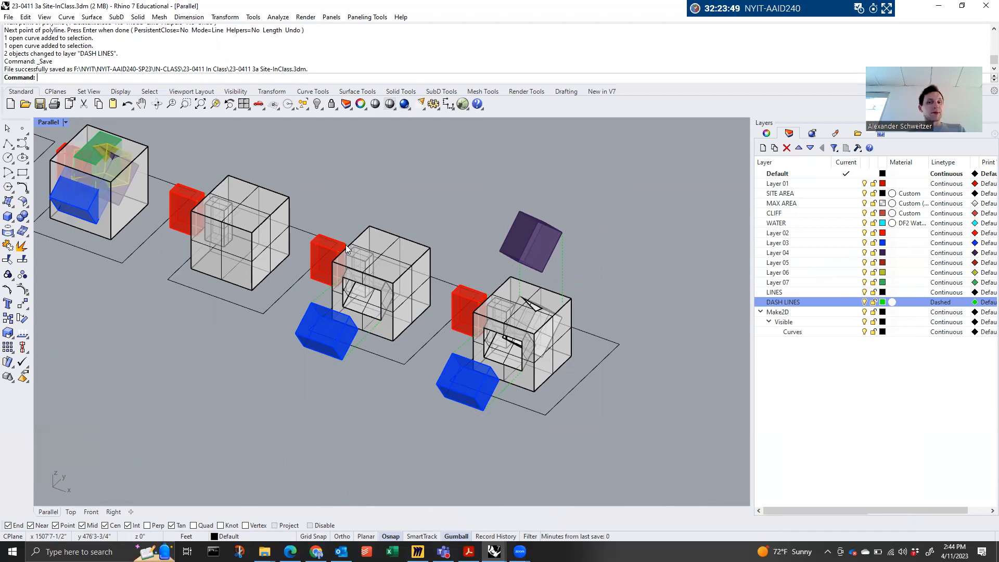
right_drag(429, 375, 588, 441)
drag(507, 342, 471, 244)
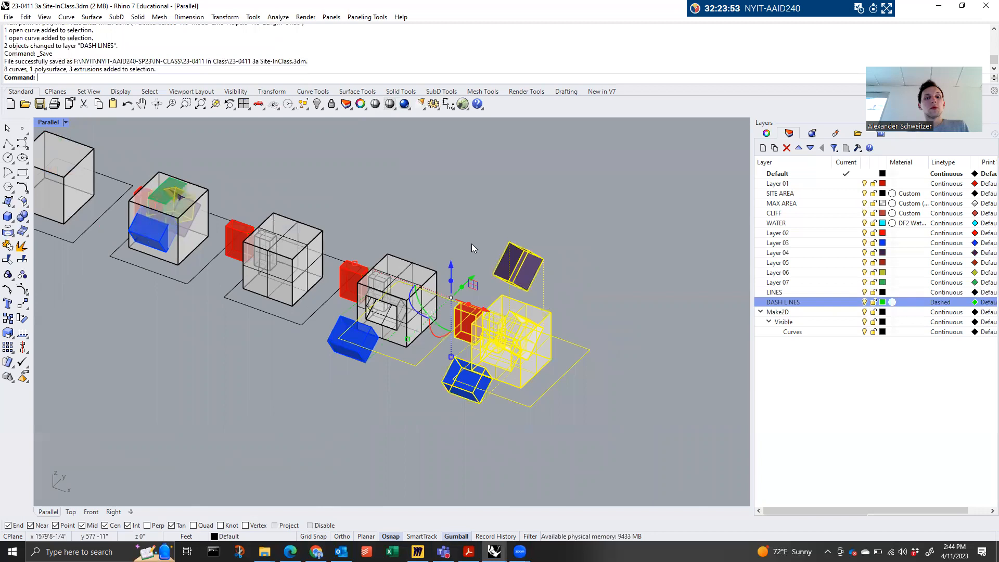
shift+click(423, 357)
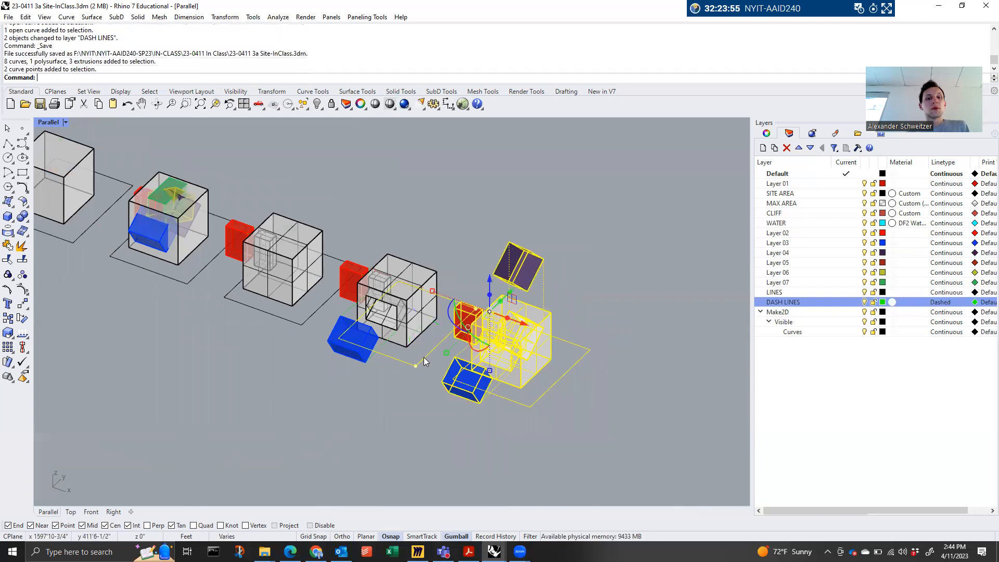
ctrl+click(425, 358)
click(450, 420)
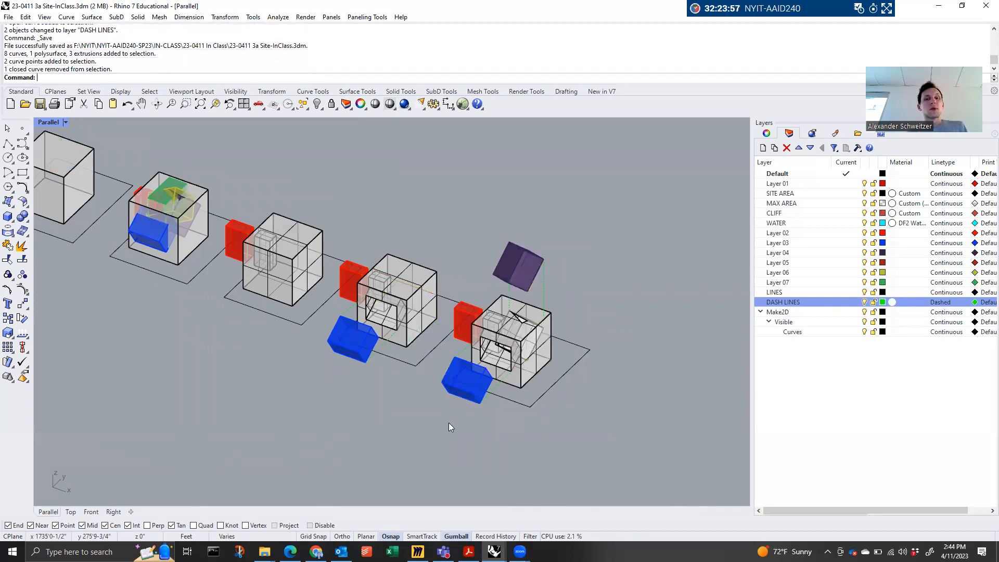
Check the visibility of Layer 04 and Layer 05 against the second site's volumes, and delete Layer 05 with its object
scroll(167, 202, up, 4)
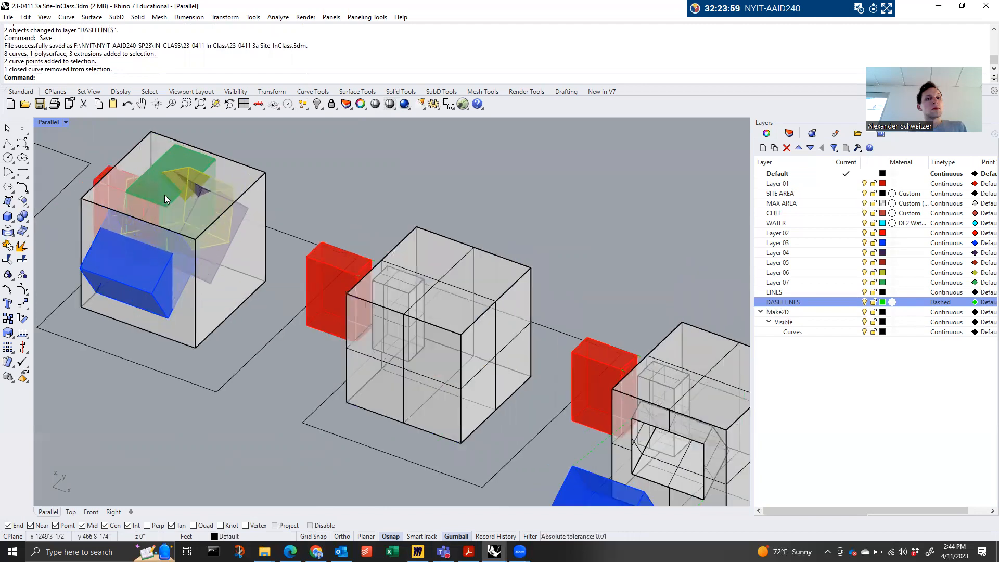
click(164, 195)
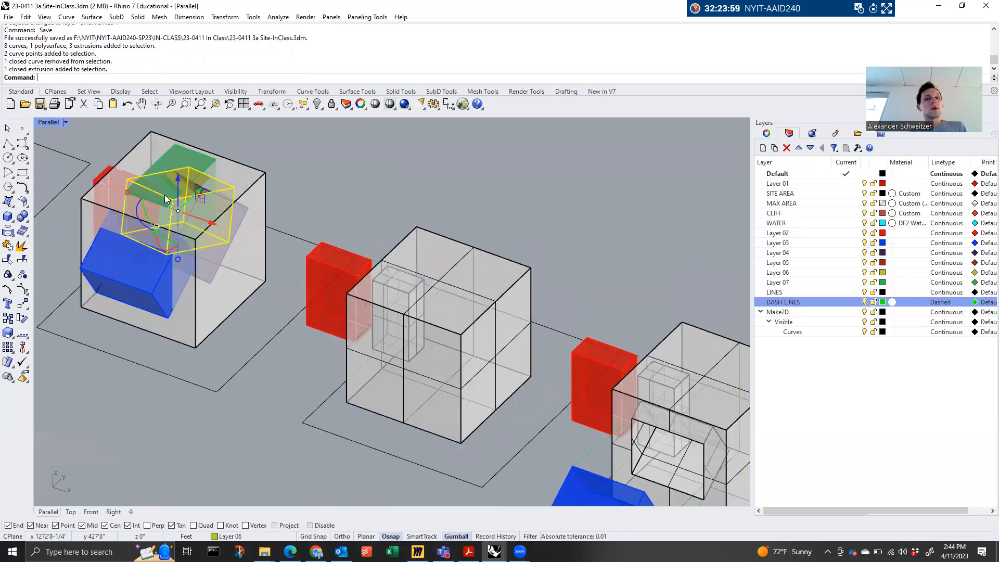
click(862, 256)
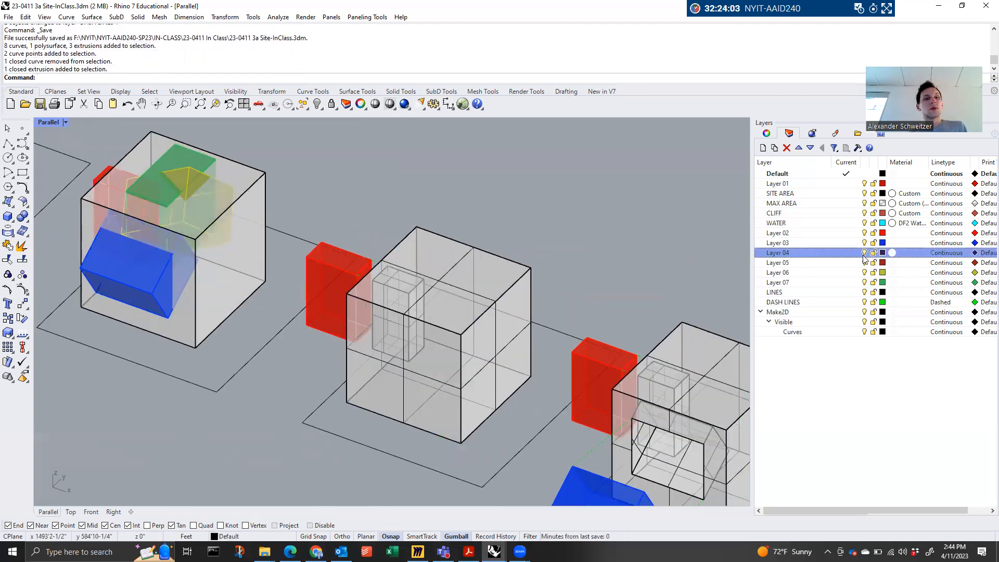
click(867, 263)
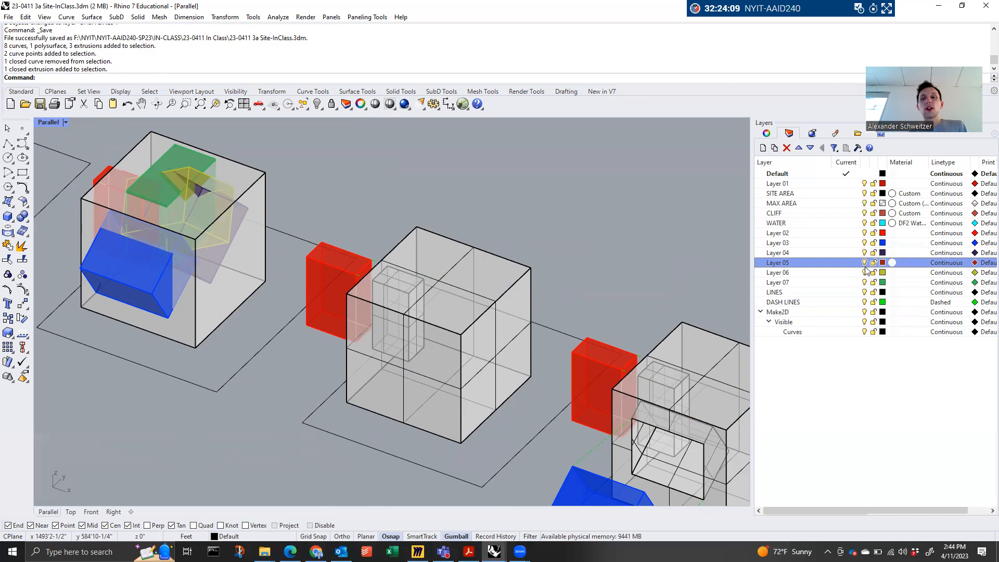
right_click(839, 269)
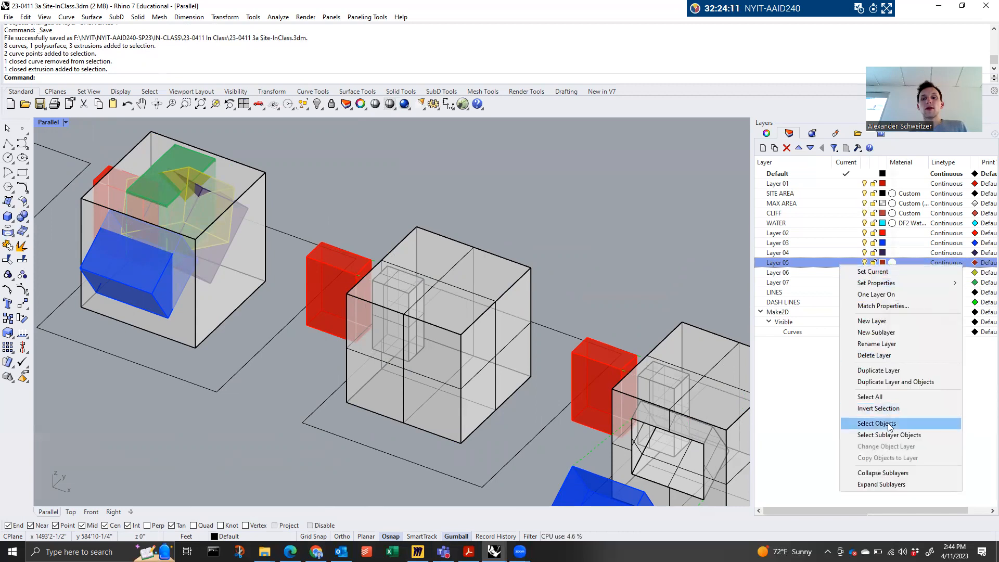
click(889, 358)
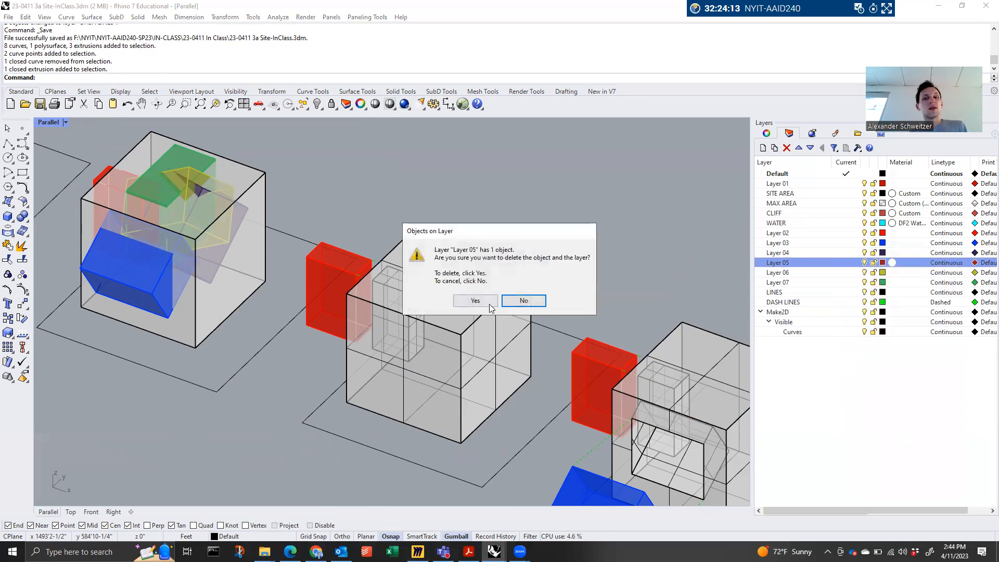
click(476, 301)
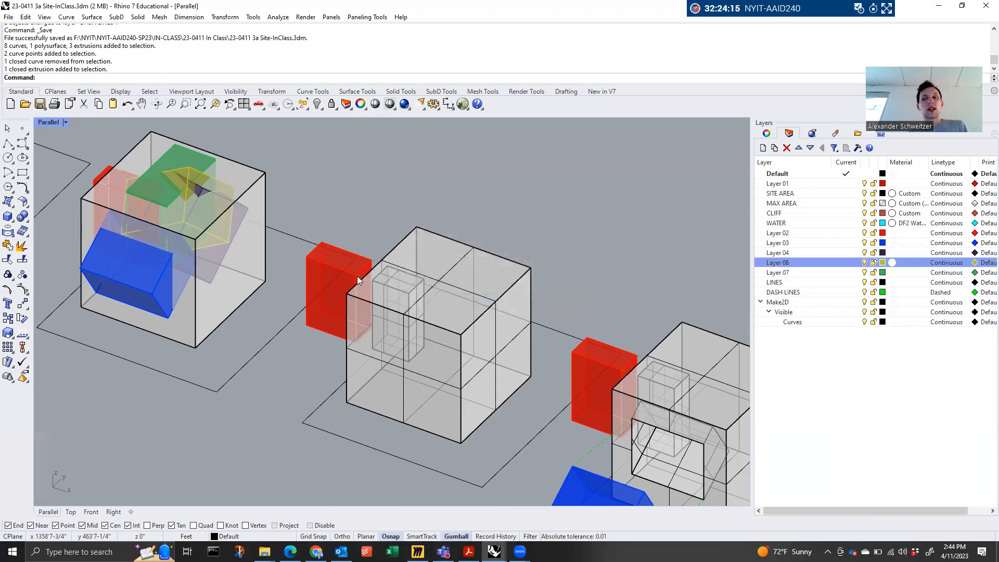
Check which volume in the second site's box lies on Layer 06 by toggling the layer and selecting the yellow volume
scroll(357, 276, down, 1)
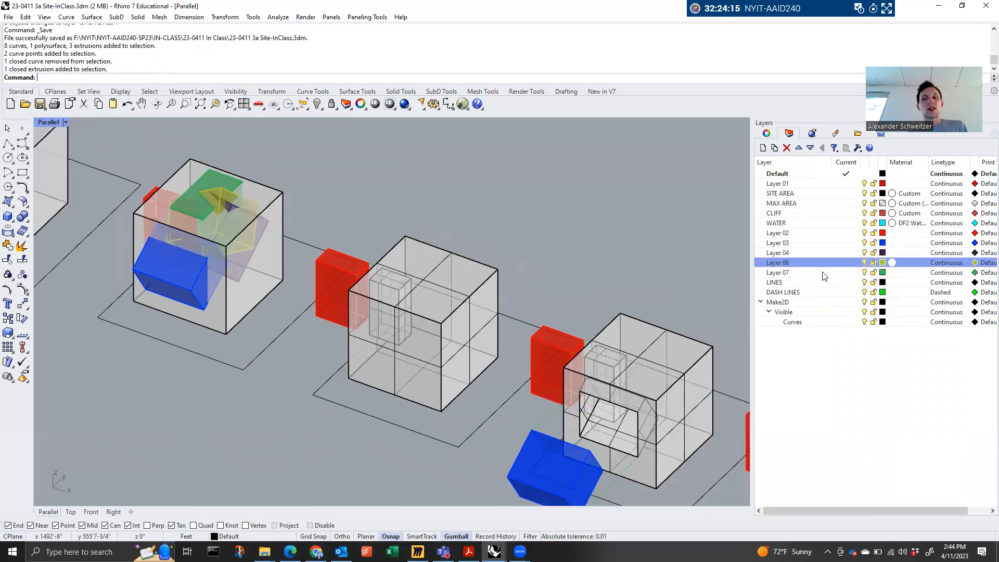
click(866, 263)
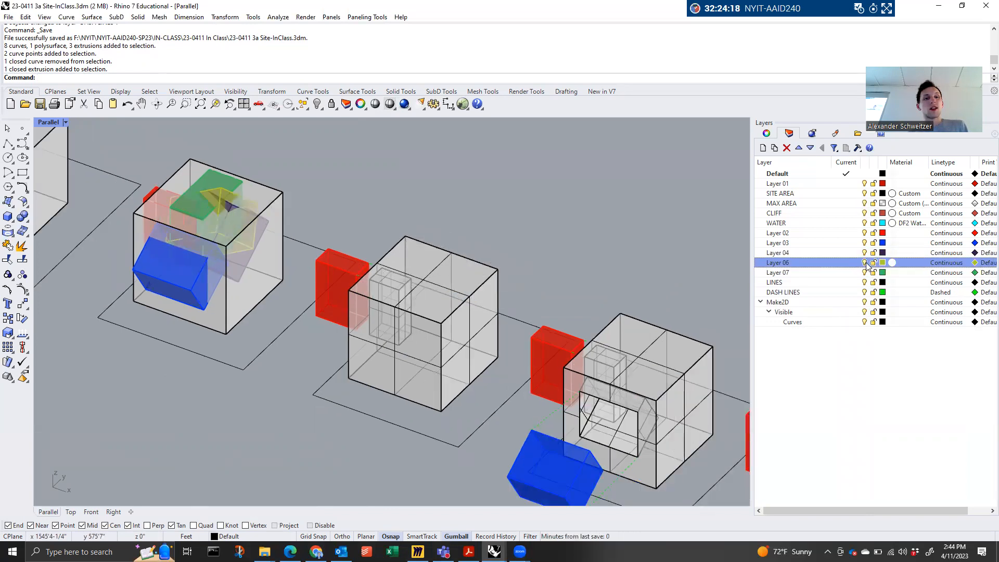
click(227, 195)
click(224, 189)
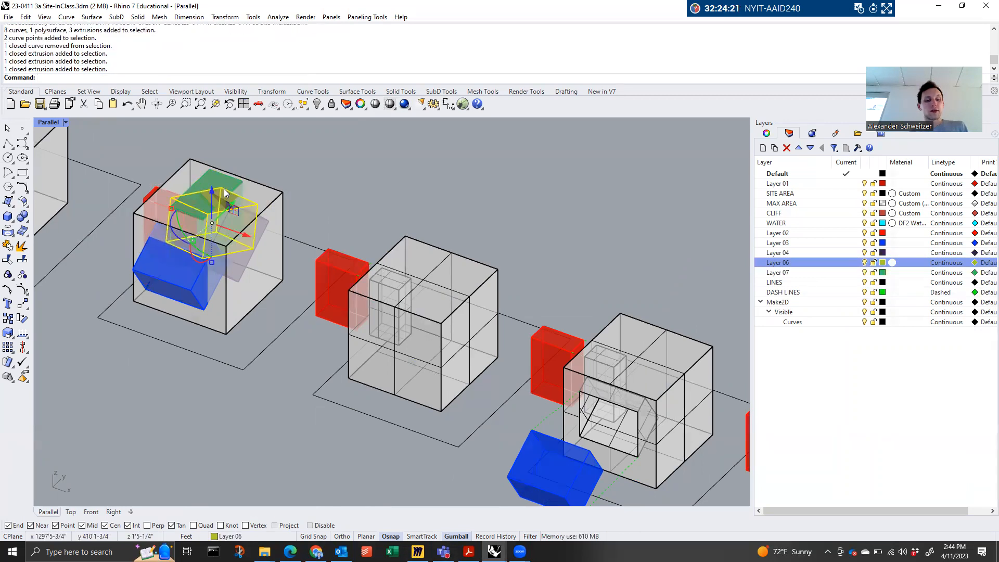
Copy the whole fifth box assembly, without the fourth site's outline, by one site length to form a sixth box at the row's end
scroll(224, 188, down, 3)
key(Escape)
drag(571, 389, 456, 217)
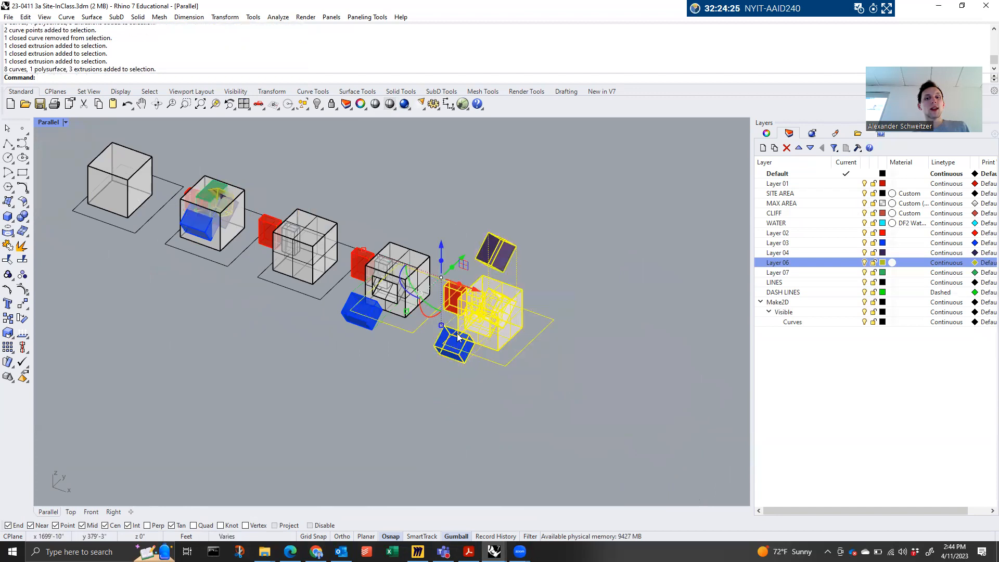
scroll(458, 338, up, 4)
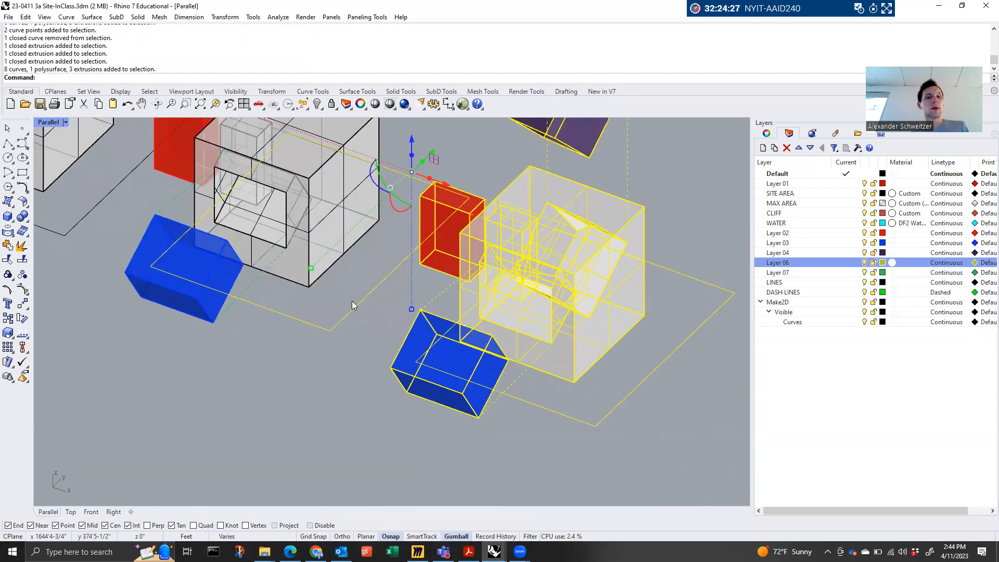
ctrl+click(363, 316)
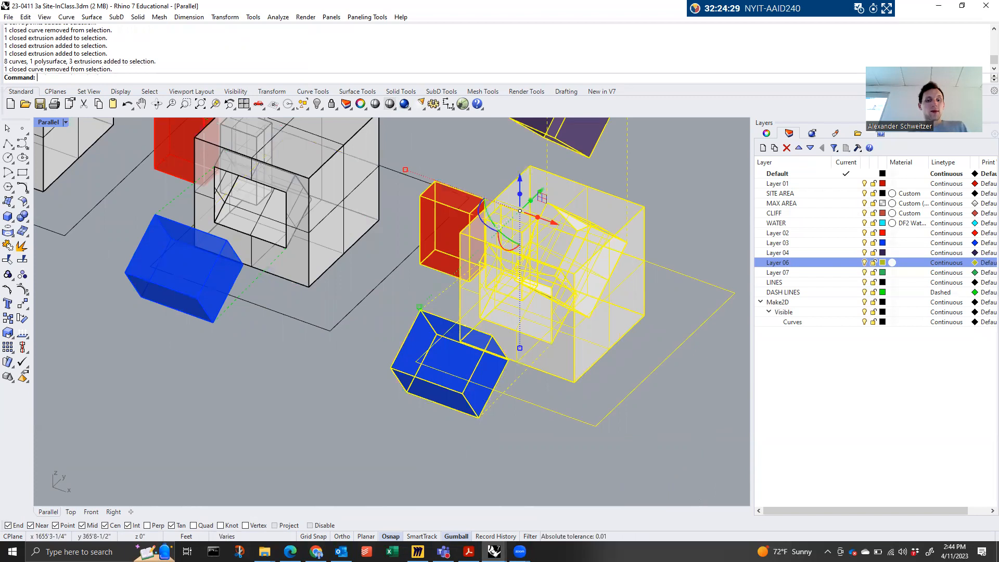
key(Return)
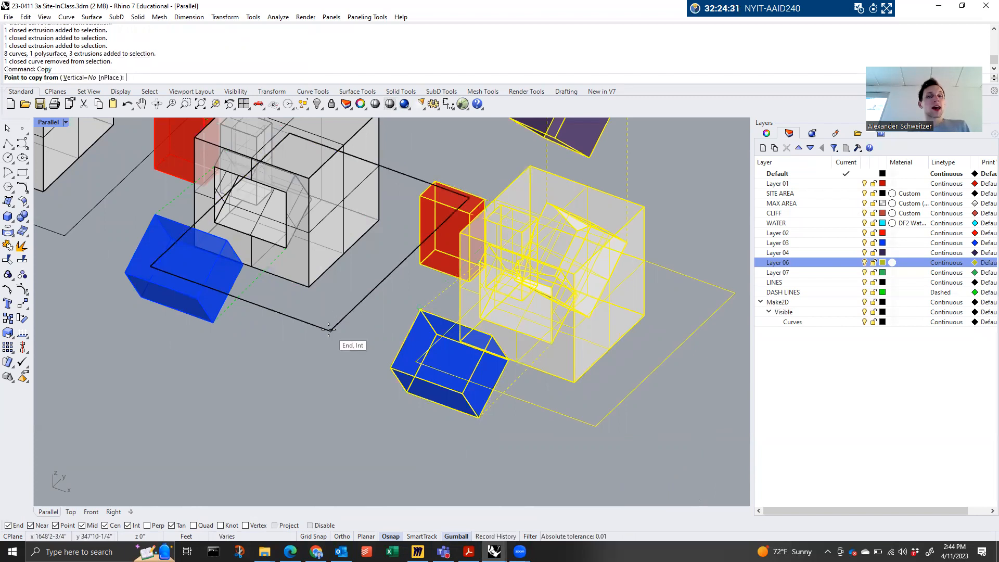
click(330, 331)
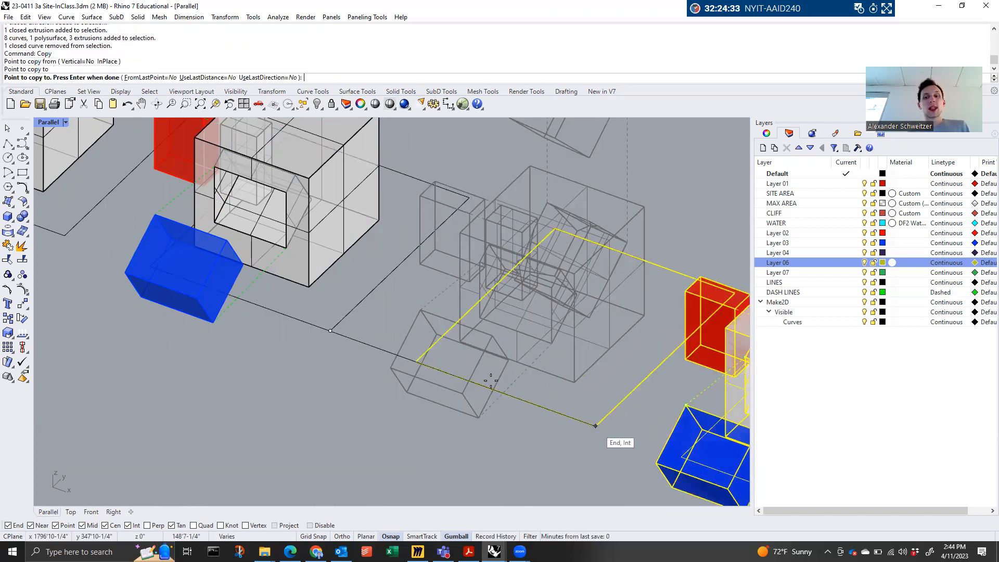
click(490, 382)
Copy the yellow volume from the second box into the sixth box, using the matching corners of their site outlines
scroll(478, 357, down, 5)
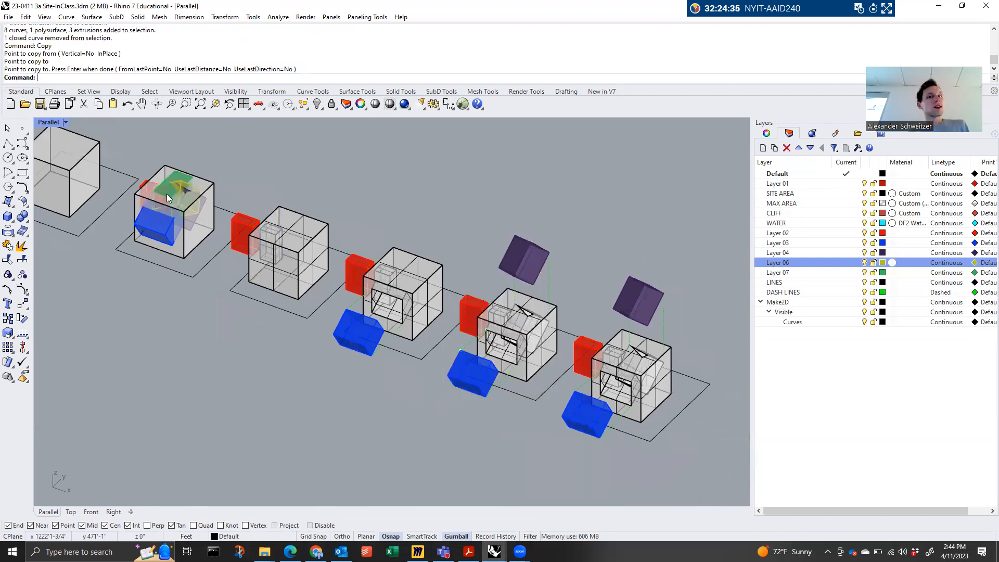
click(183, 185)
click(181, 184)
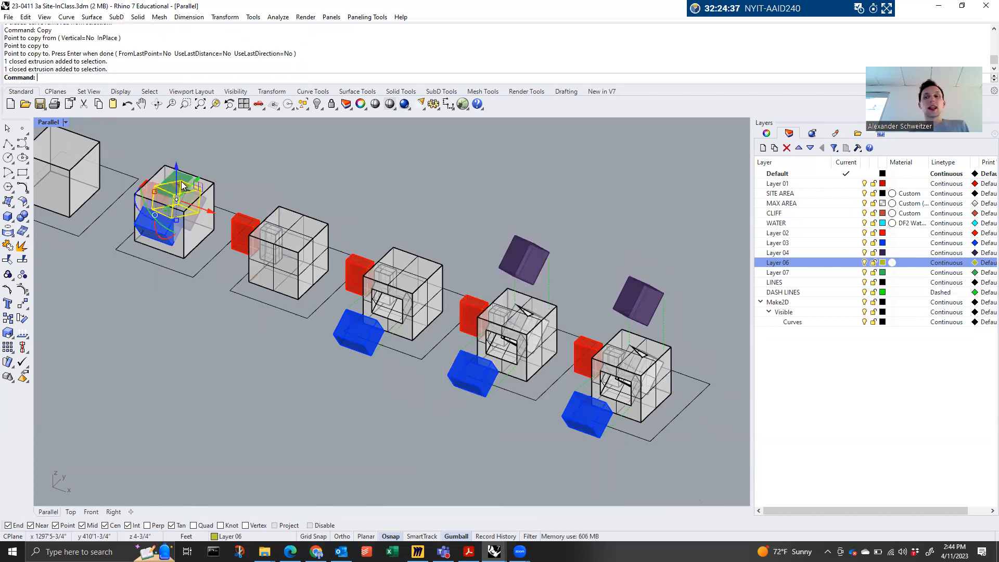
right_click(181, 183)
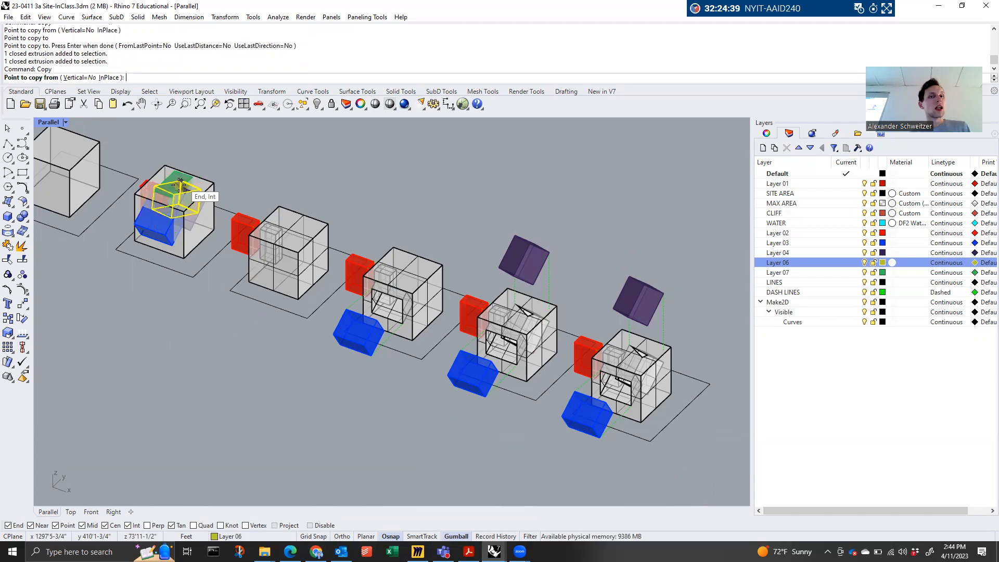
click(193, 277)
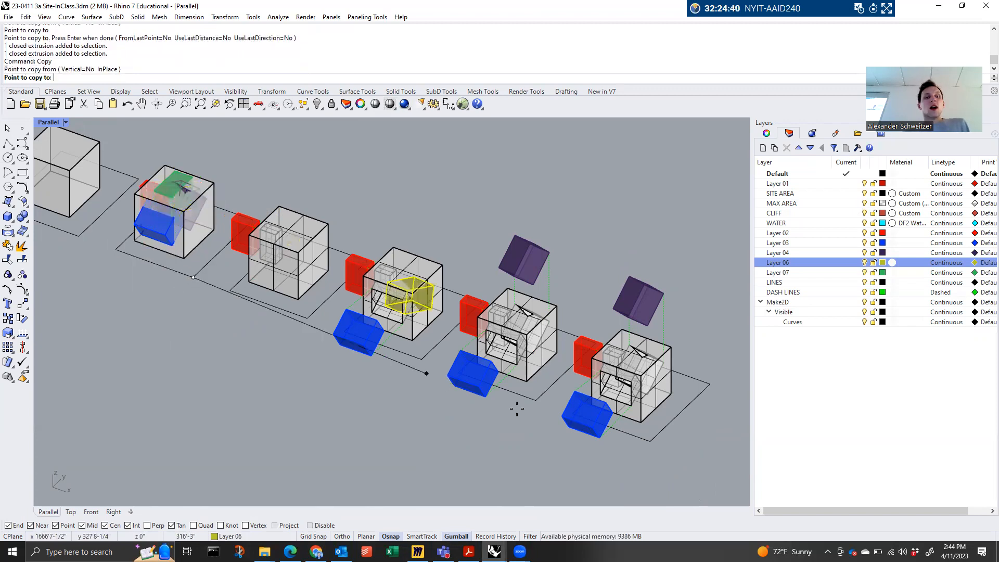
click(645, 440)
right_click(653, 435)
Subtract the yellow volume from the sixth box with BooleanDifference to carve its void
text(BooleanDifference)
key(Return)
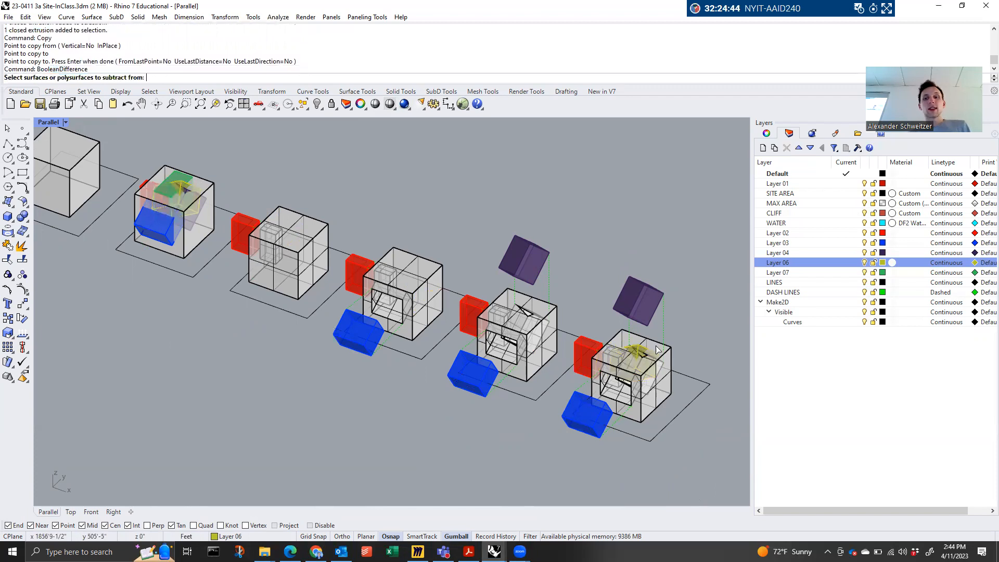
click(658, 349)
right_click(643, 352)
click(644, 353)
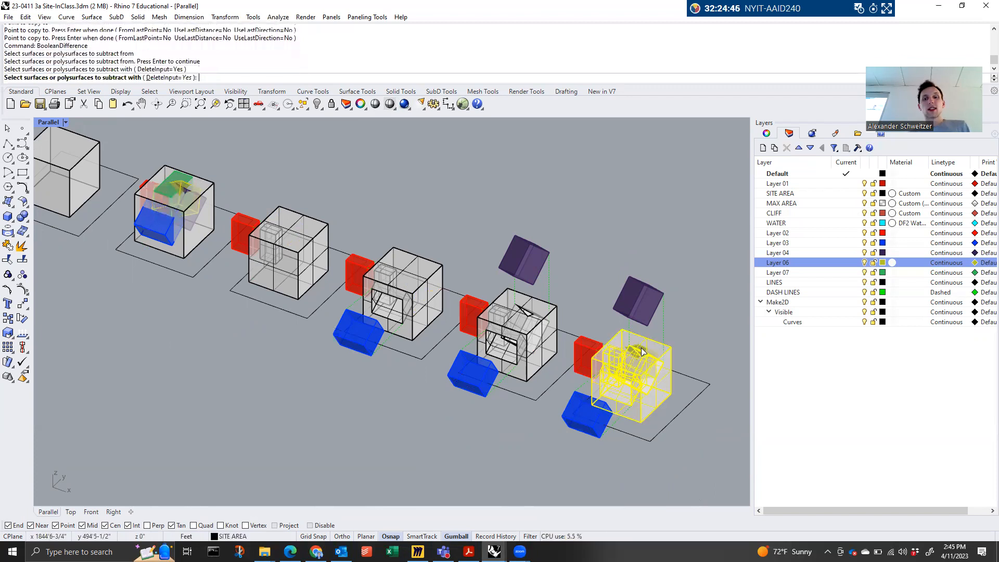
right_click(644, 352)
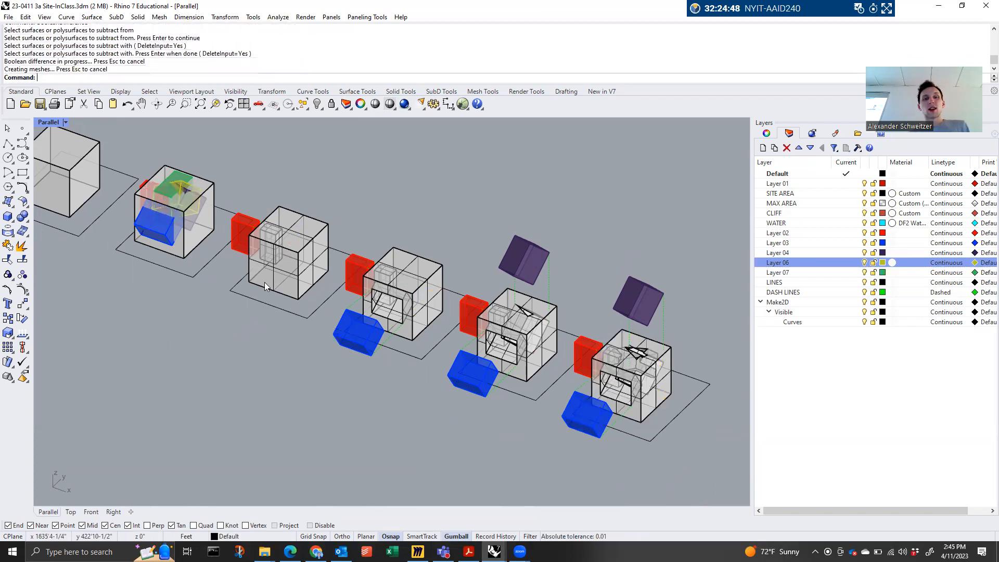
Place another copy of the second box's yellow volume inside the carved void of the sixth box, matching the site outline corners
click(203, 204)
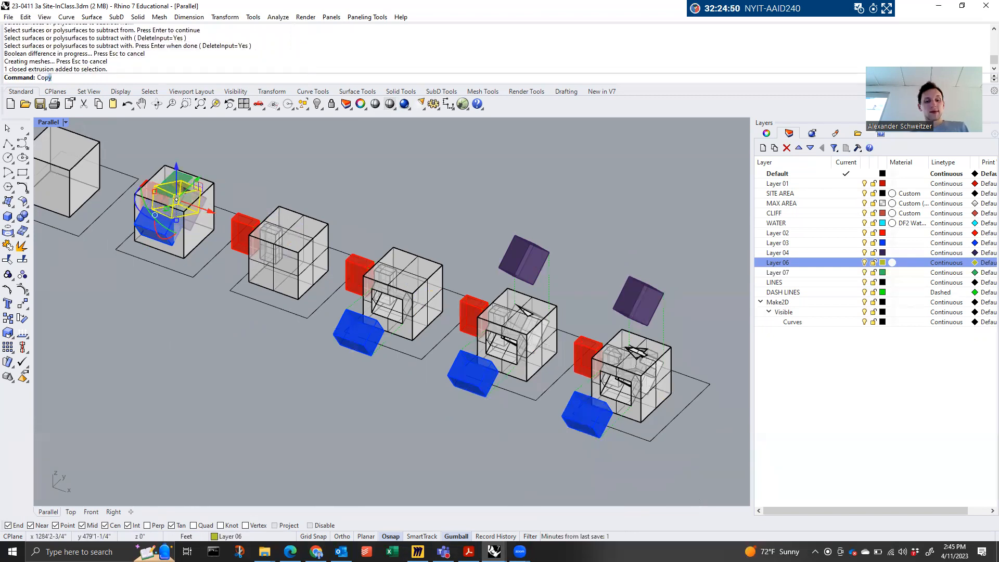
text(Cop)
key(Return)
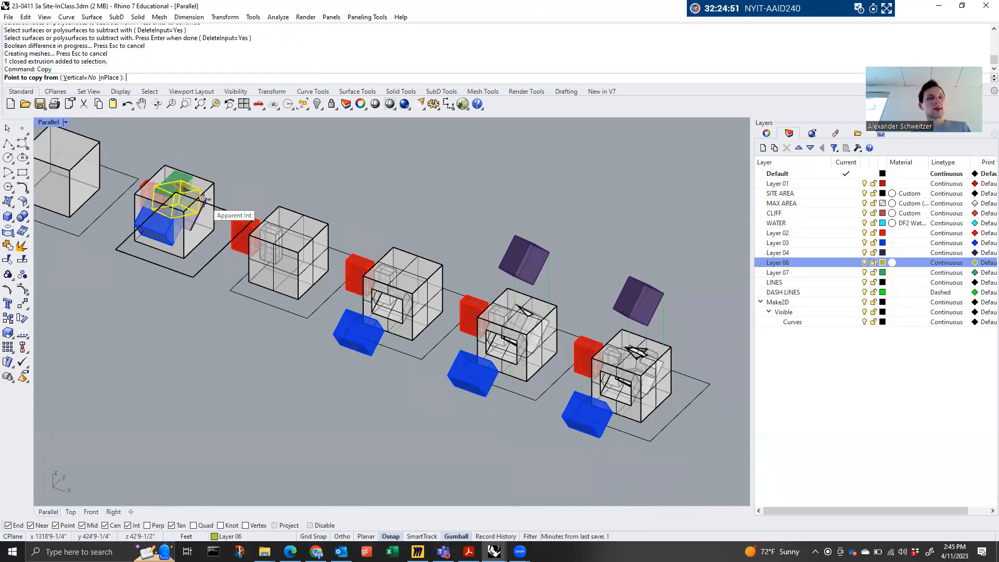
click(192, 277)
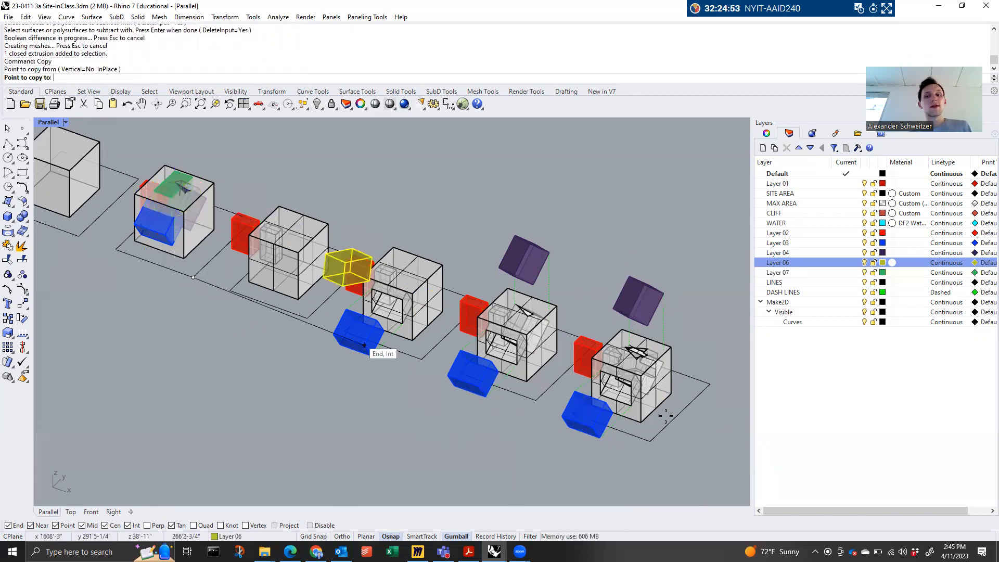
click(651, 442)
key(Return)
Raise the yellow volume about 153 ft straight up out of the sixth box, above the purple volume
click(637, 350)
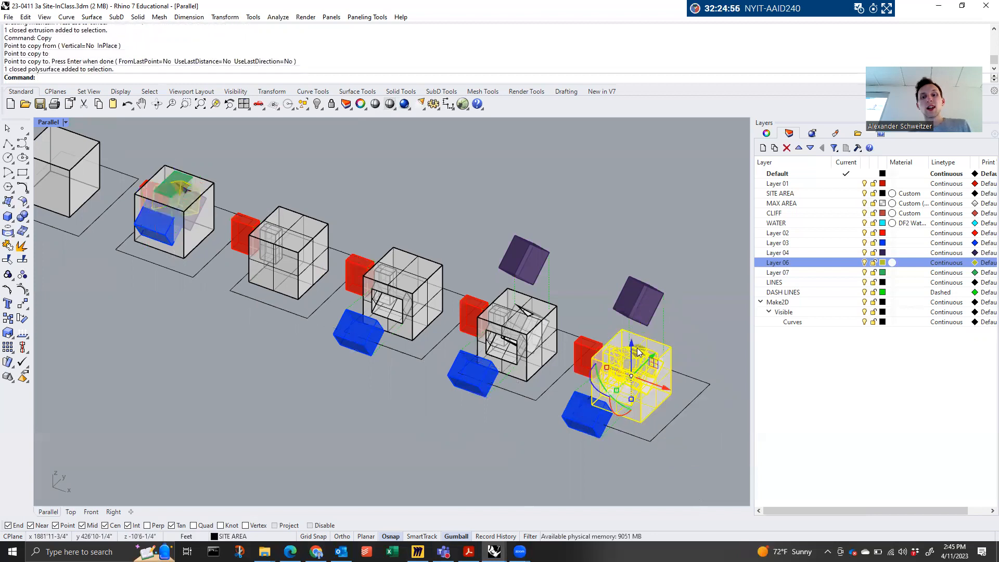
scroll(638, 349, up, 4)
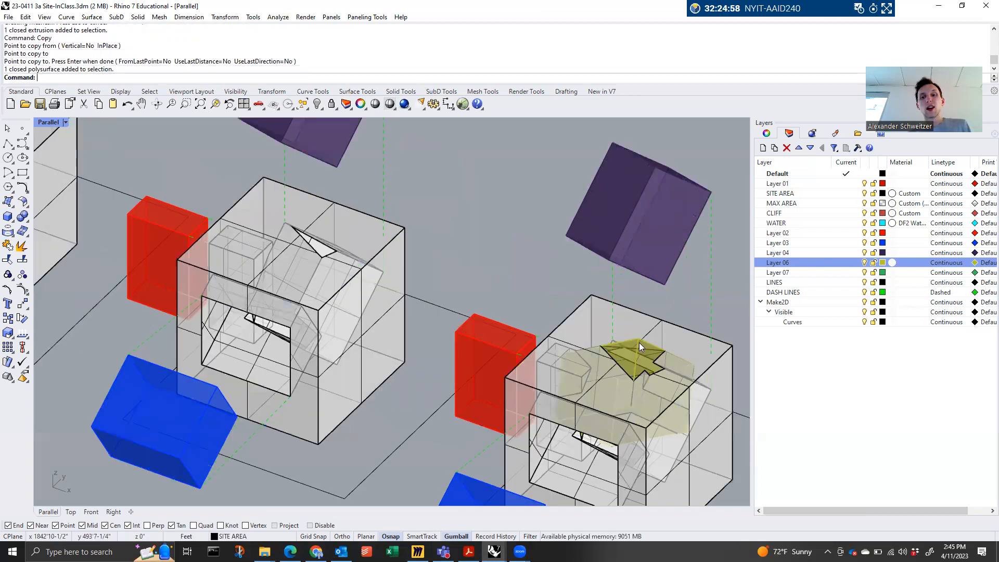
click(638, 341)
click(638, 344)
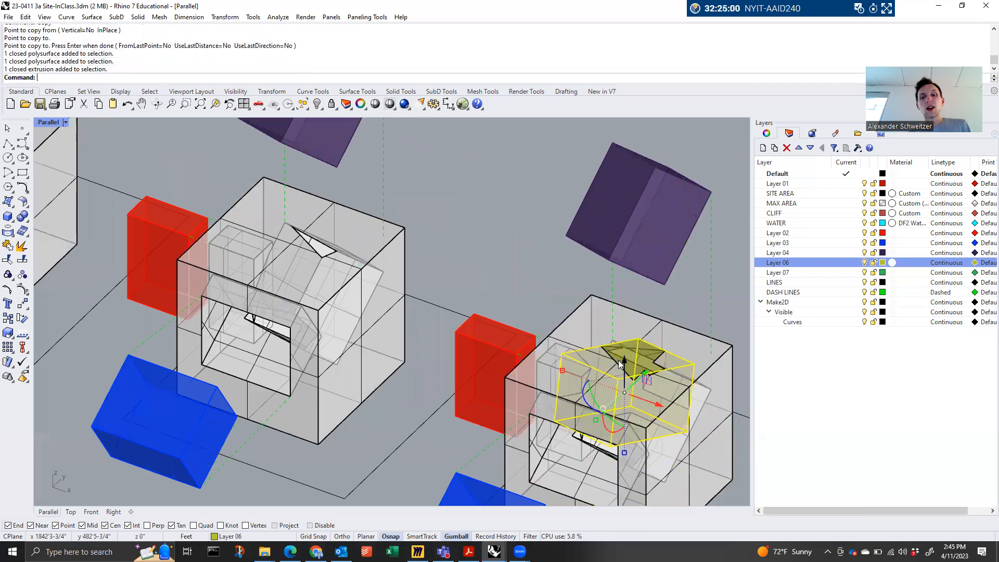
scroll(623, 365, down, 3)
drag(623, 364, 608, 222)
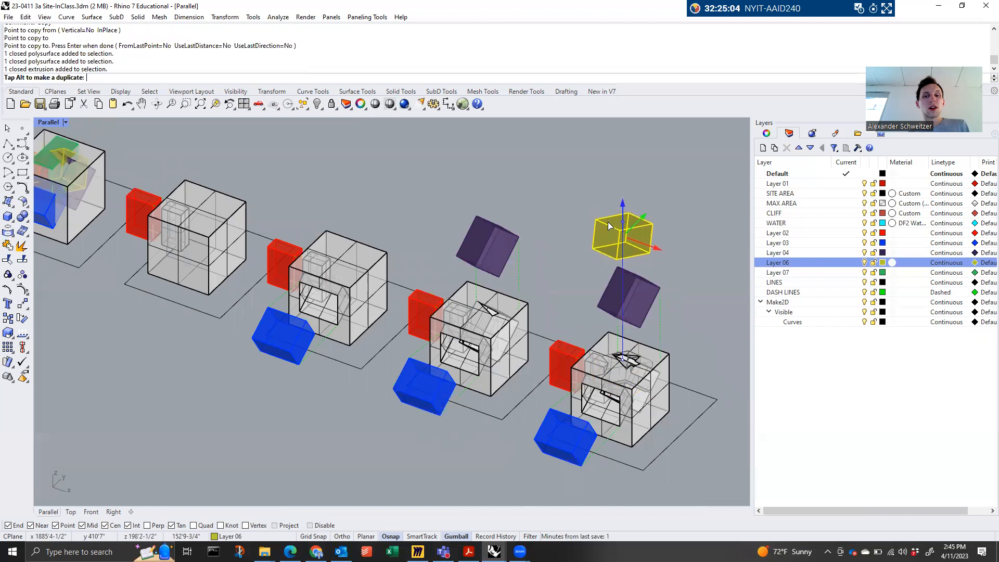
key(Escape)
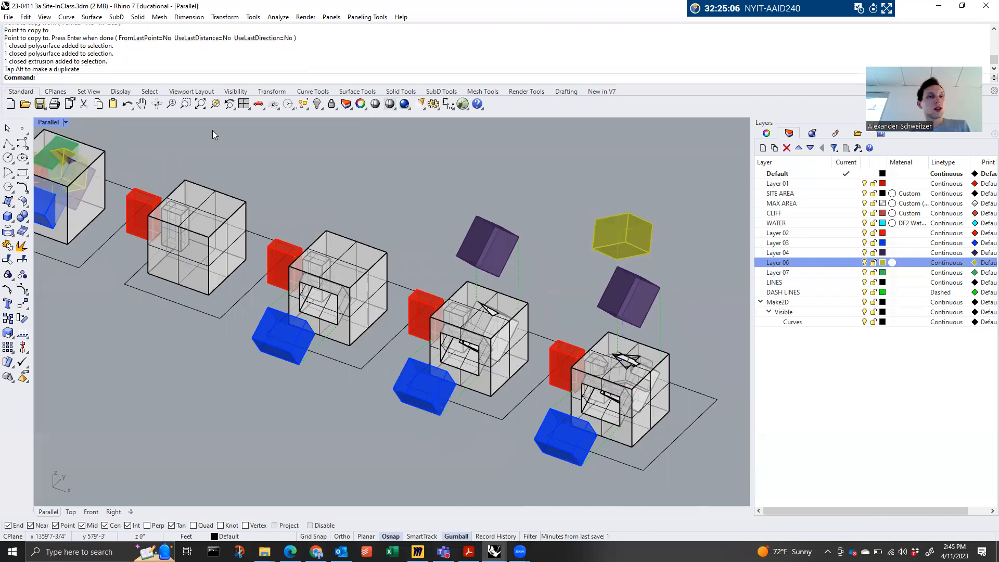
Draw a polyline from the raised yellow volume's lower outer corner down to a corner of its void in the sixth box
click(9, 144)
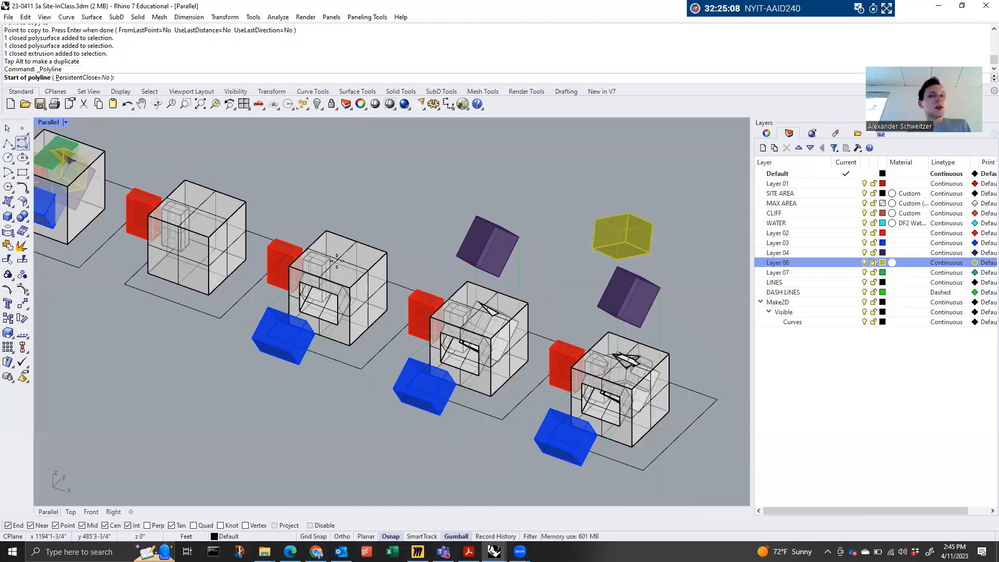
click(657, 262)
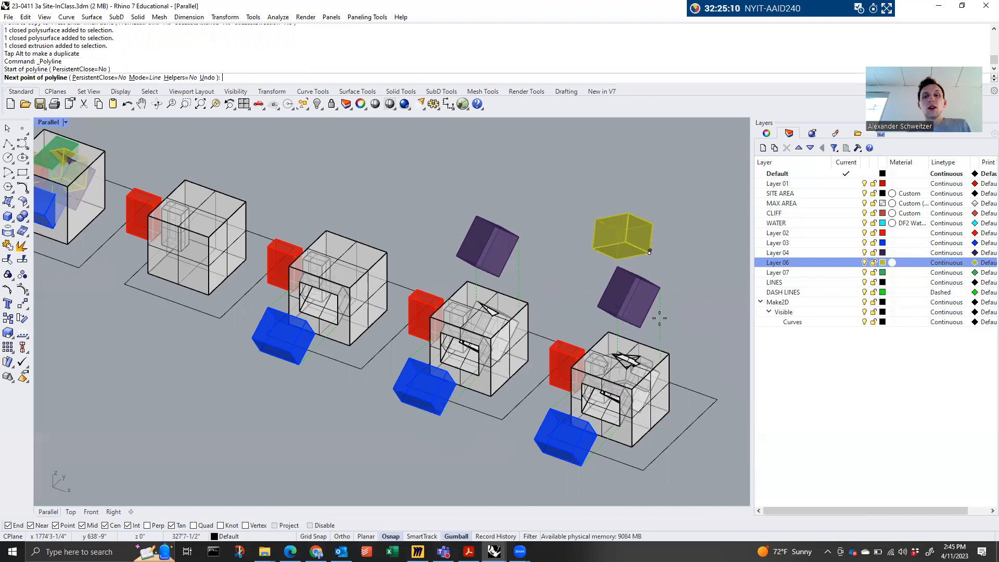
scroll(660, 318, up, 5)
scroll(659, 372, up, 5)
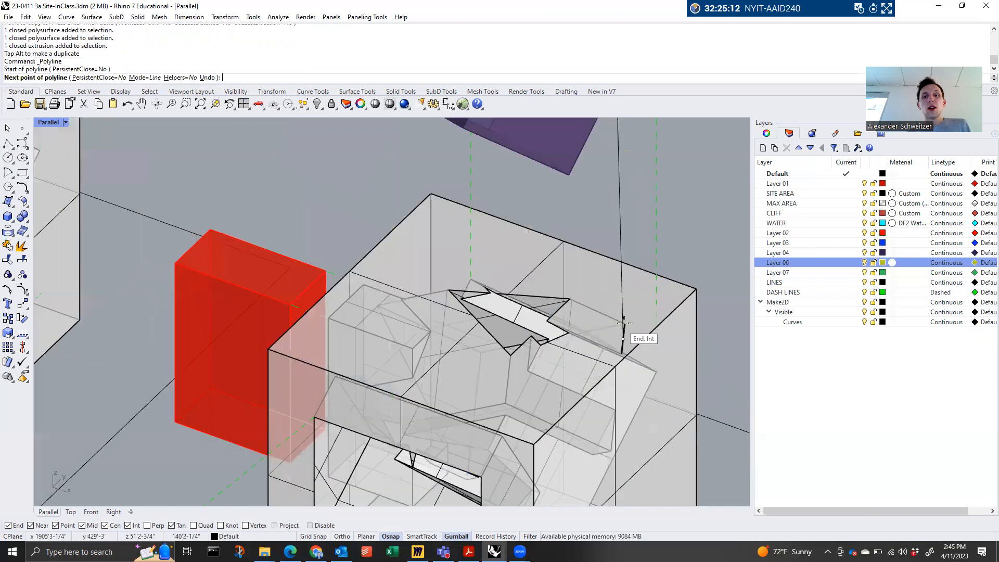
click(623, 330)
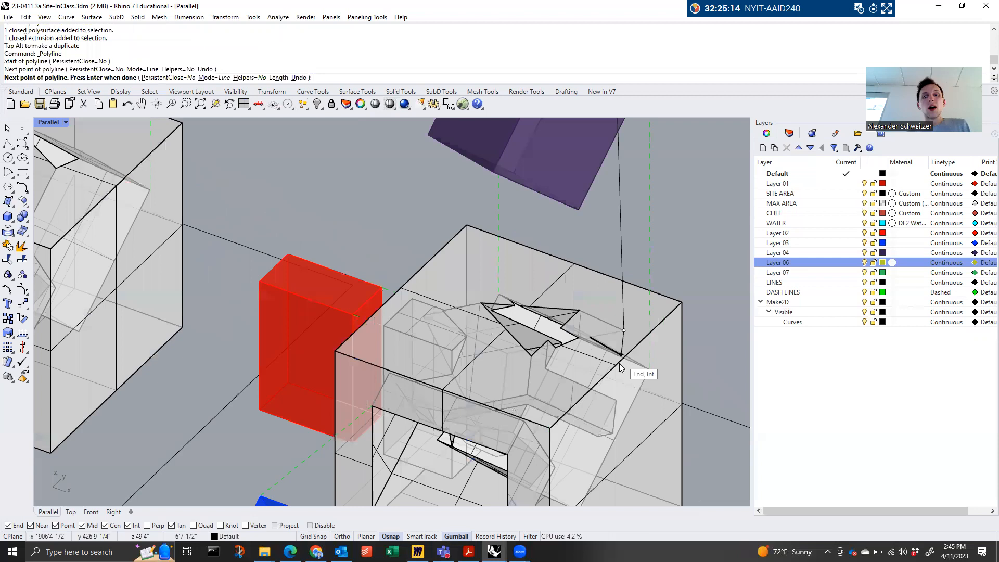
key(Return)
Move the top endpoint of the yellow volume's connecting line up to the volume's upper corner so the line runs vertically
scroll(618, 312, down, 8)
click(616, 206)
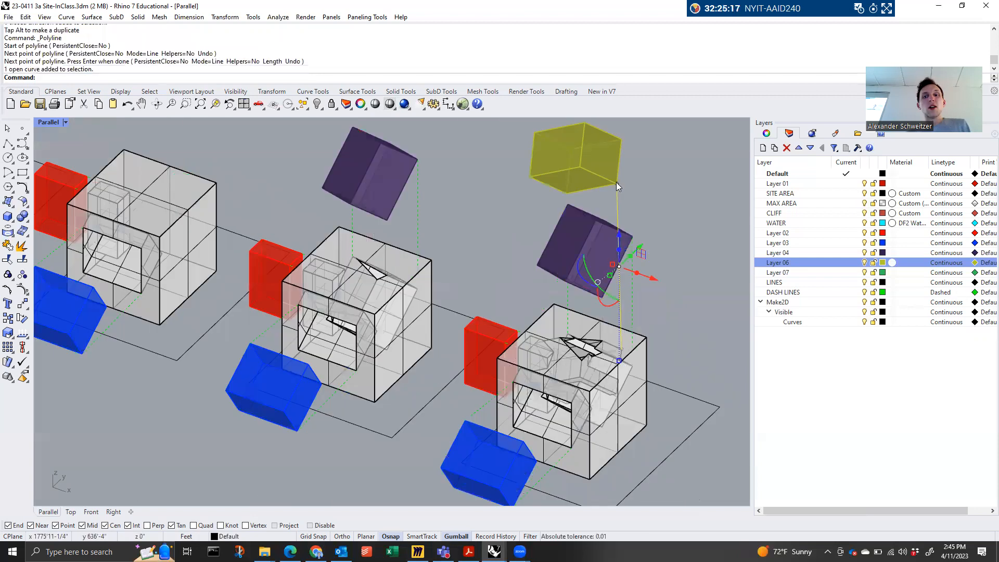
ctrl+shift+click(616, 183)
text(m)
key(Return)
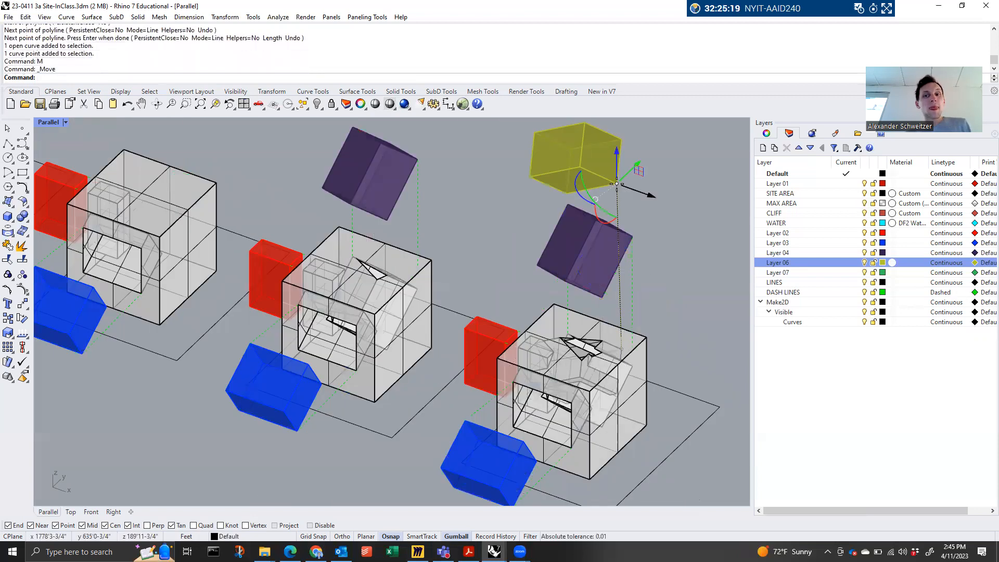
click(617, 183)
click(622, 139)
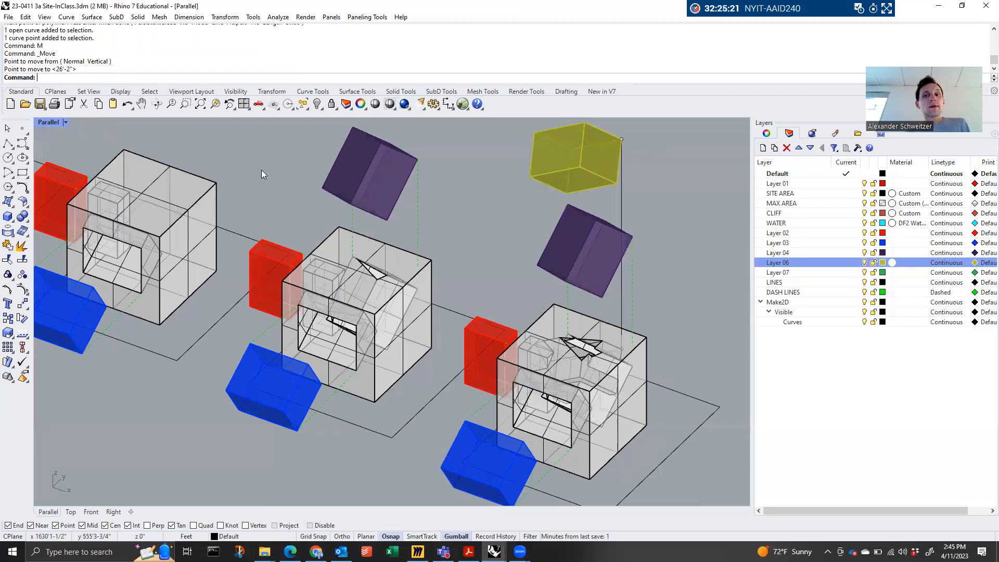
click(8, 143)
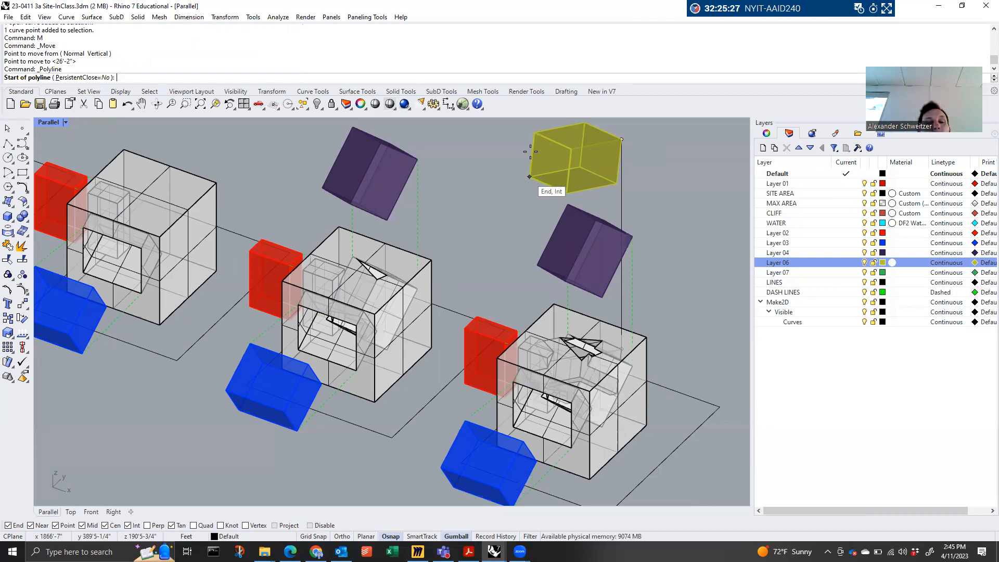
click(533, 132)
scroll(550, 359, up, 4)
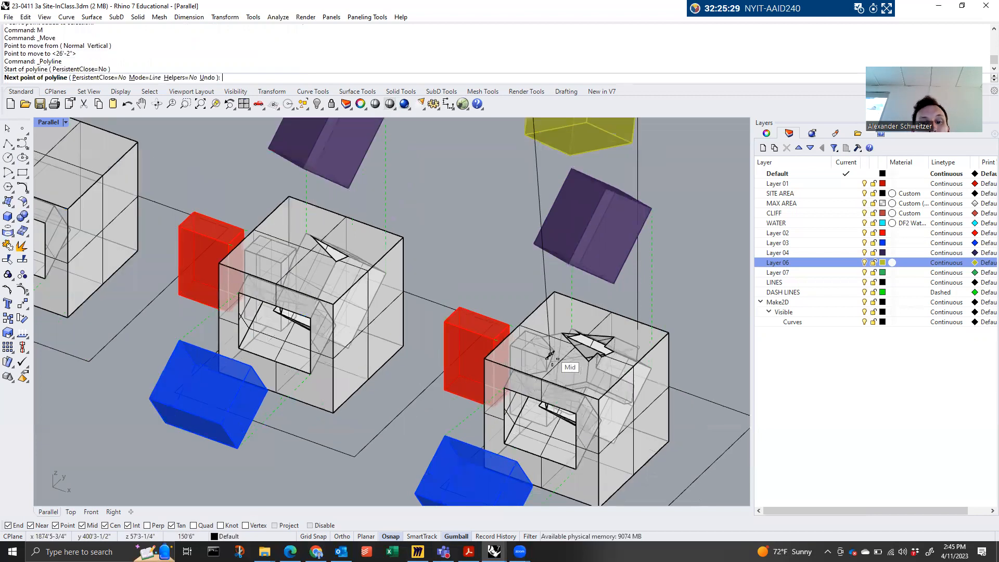
scroll(551, 360, up, 5)
key(Escape)
scroll(541, 346, down, 12)
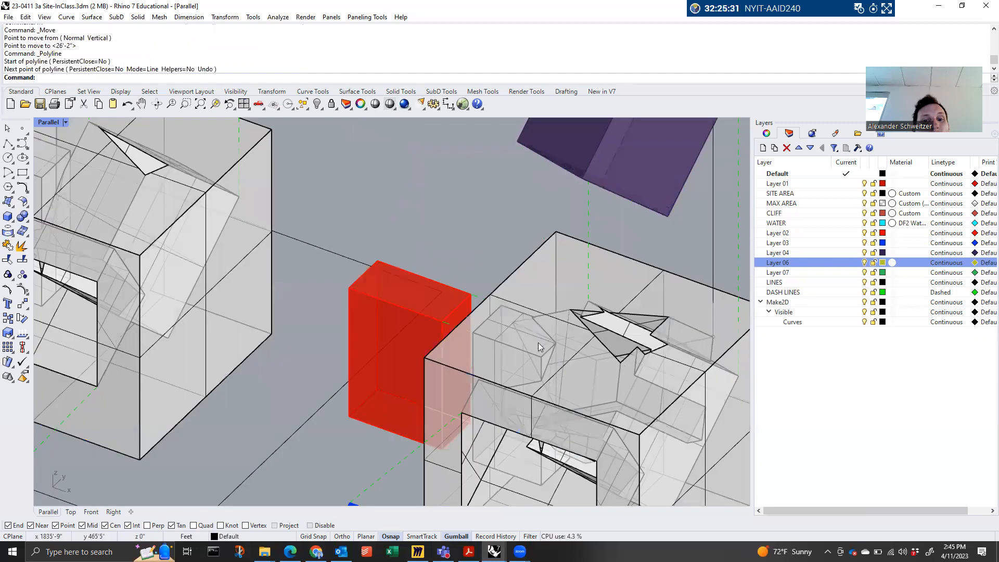
Copy the second box's yellow volume into the sixth box's void again as a reference, using the matching site outline corners
click(103, 176)
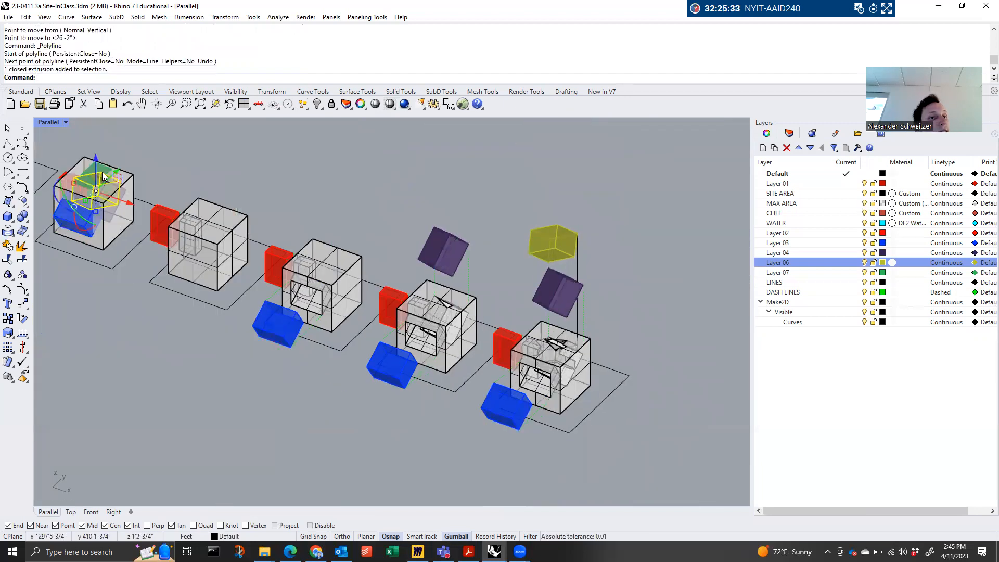
text(Copy)
key(Return)
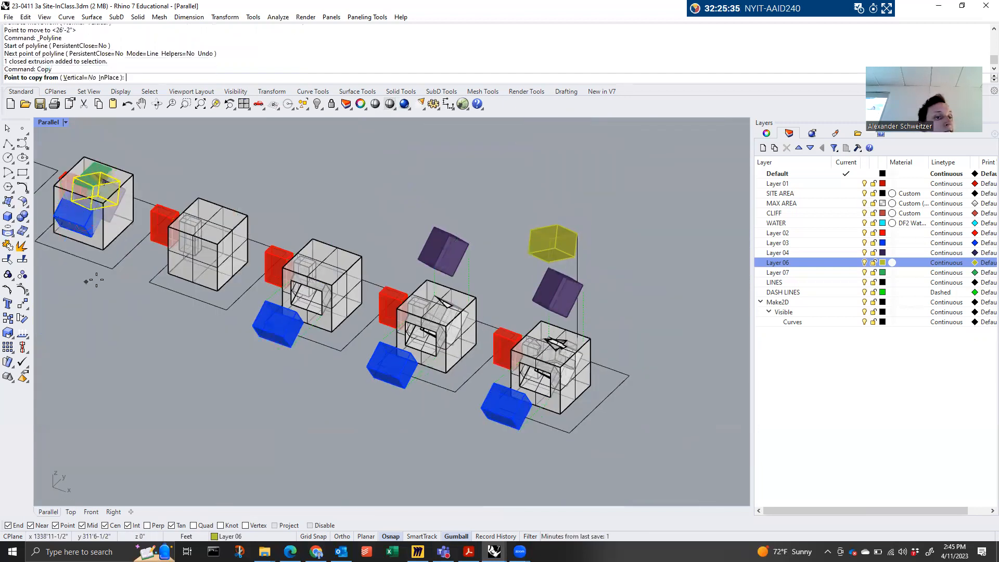
click(112, 268)
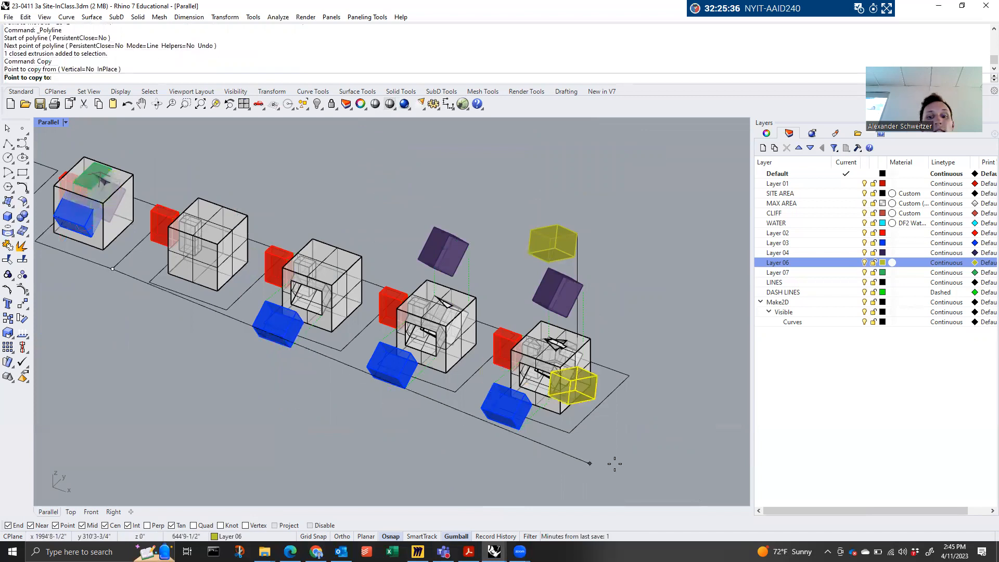
click(570, 432)
key(Return)
Bring up the list of the scene's lights
text(Lights)
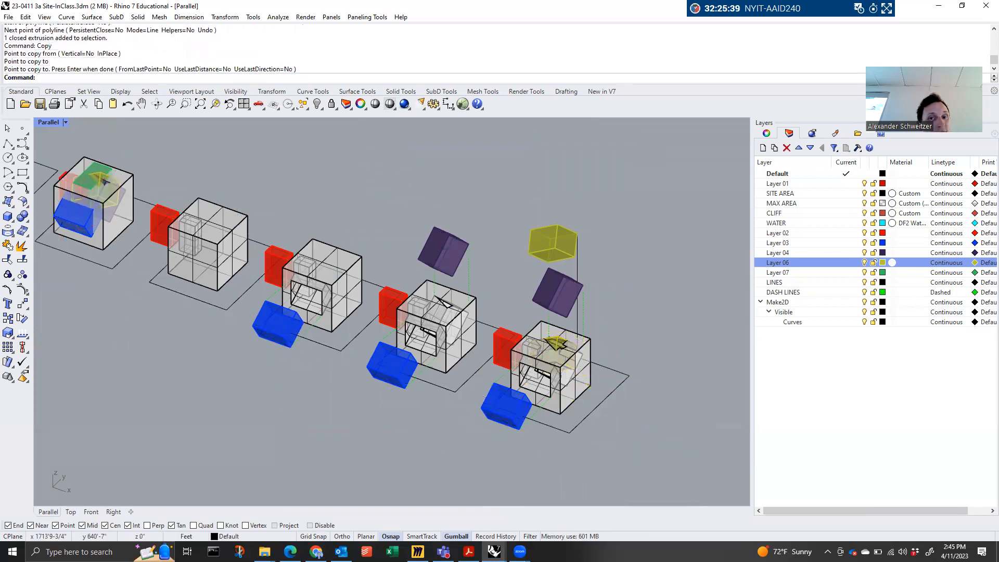
key(Return)
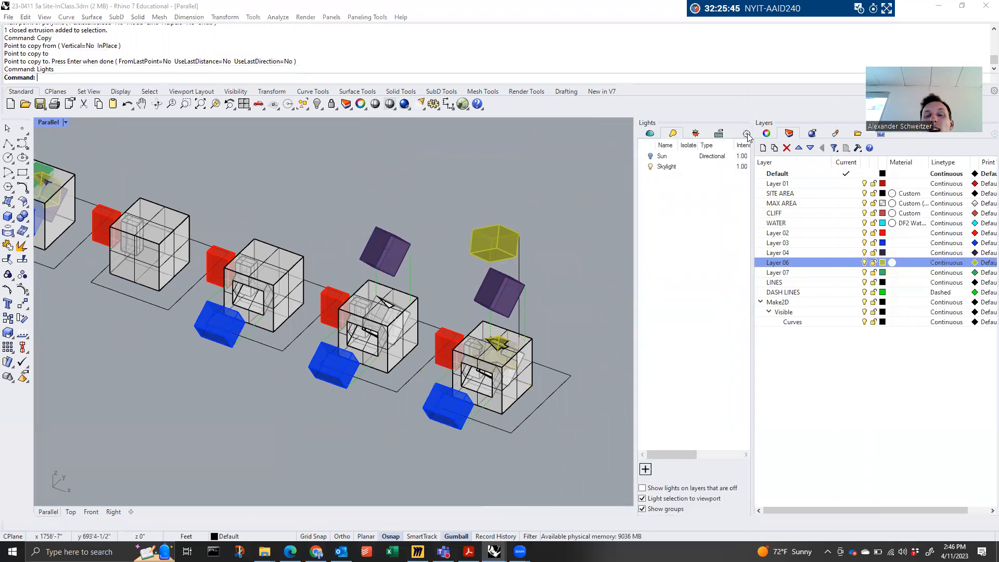
Close the lights list and draw a polyline from the raised yellow volume's opposite lower corner to the matching corner of its reference copy
click(747, 134)
click(808, 533)
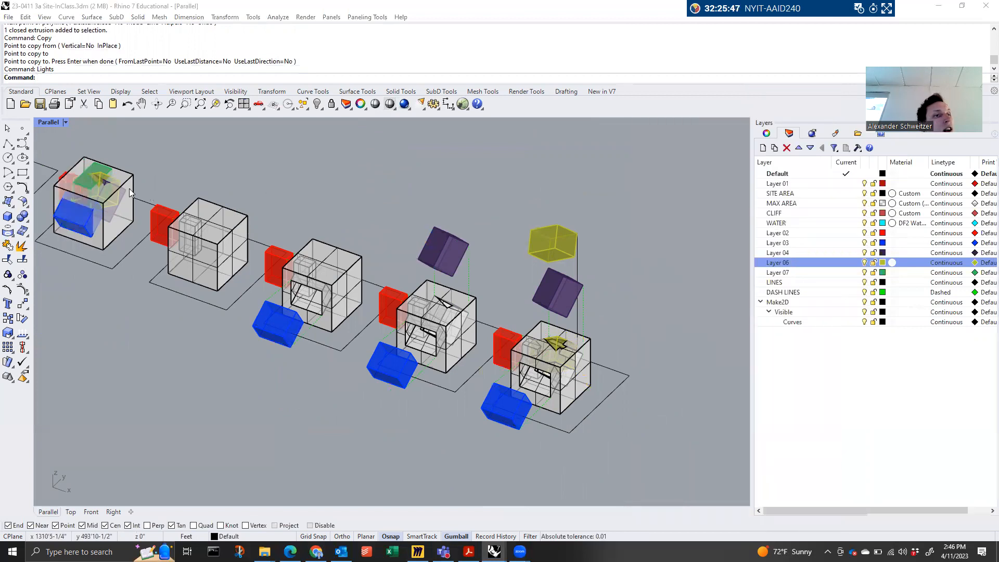
click(531, 255)
scroll(546, 361, up, 1)
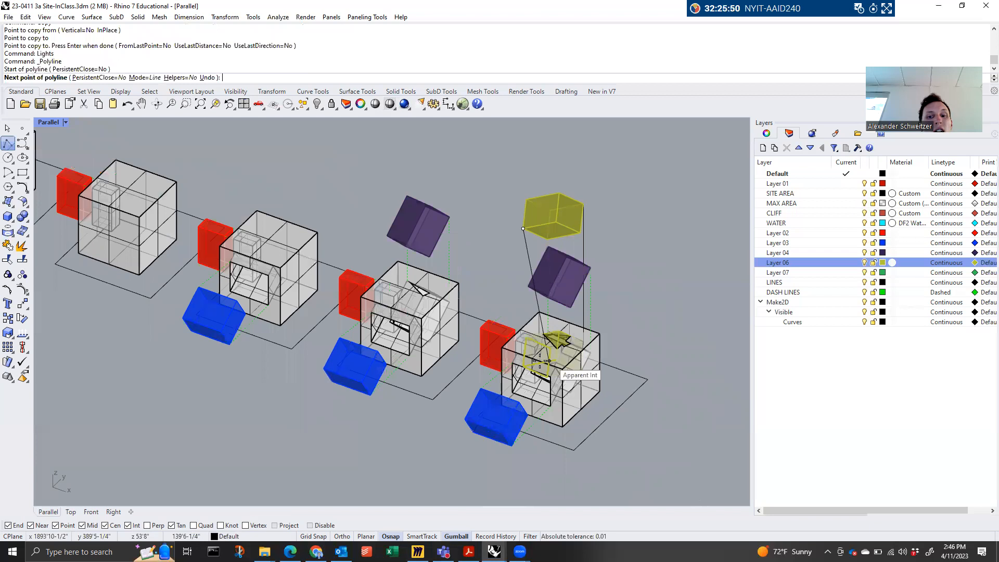
scroll(546, 361, up, 4)
click(426, 400)
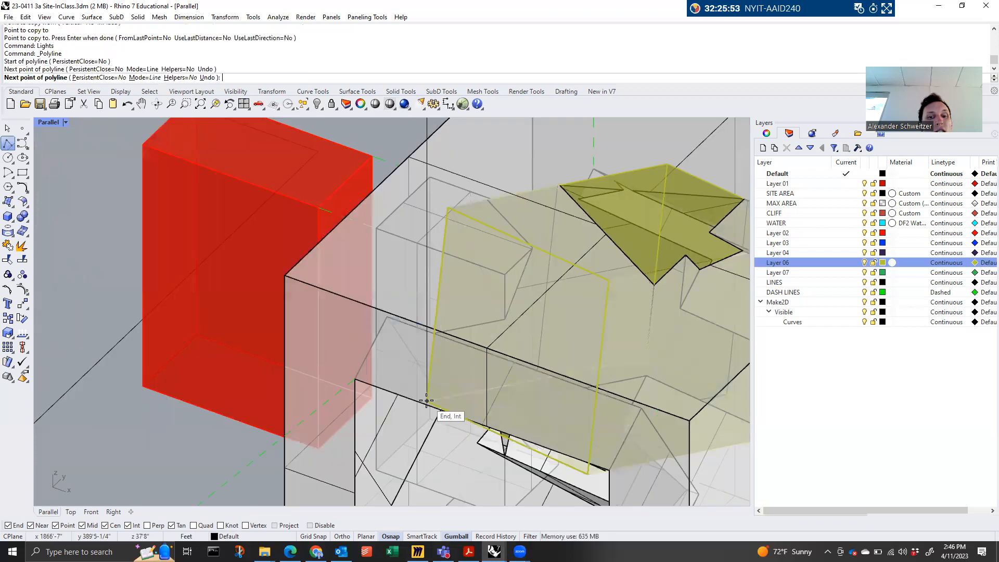
key(Return)
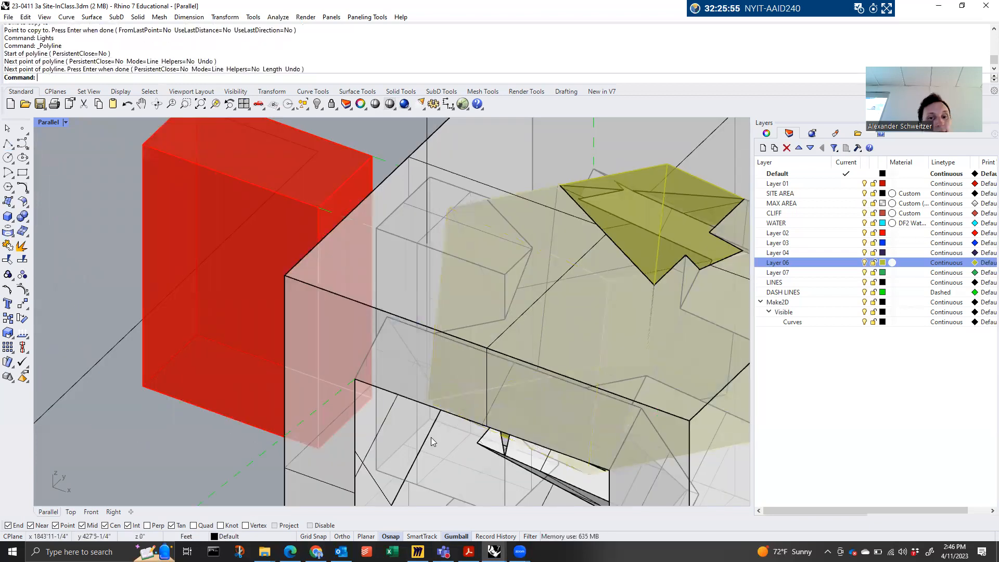
Assign both of the yellow volume's vertical connecting lines to the DASH LINES layer
scroll(431, 437, down, 12)
click(432, 309)
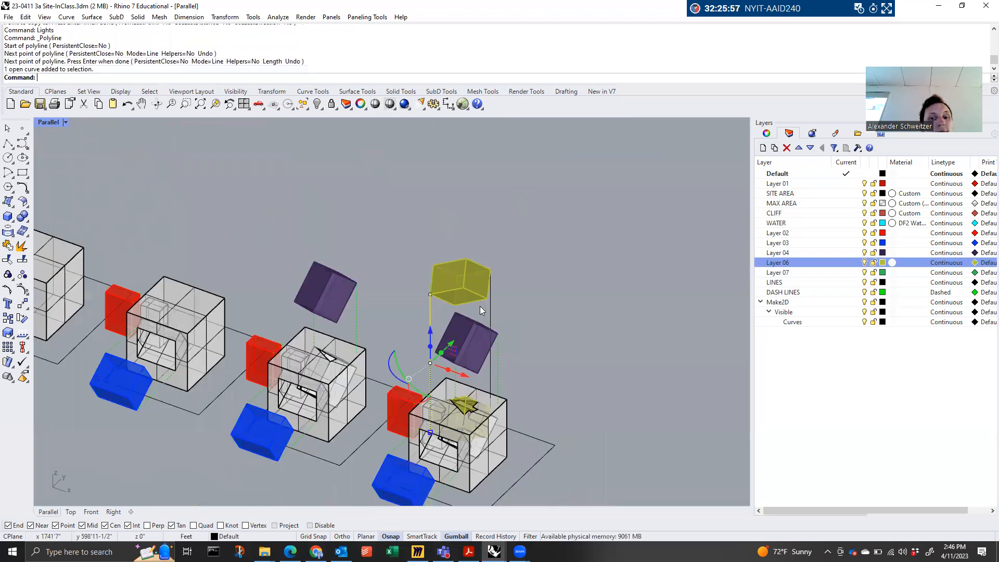
shift+click(491, 306)
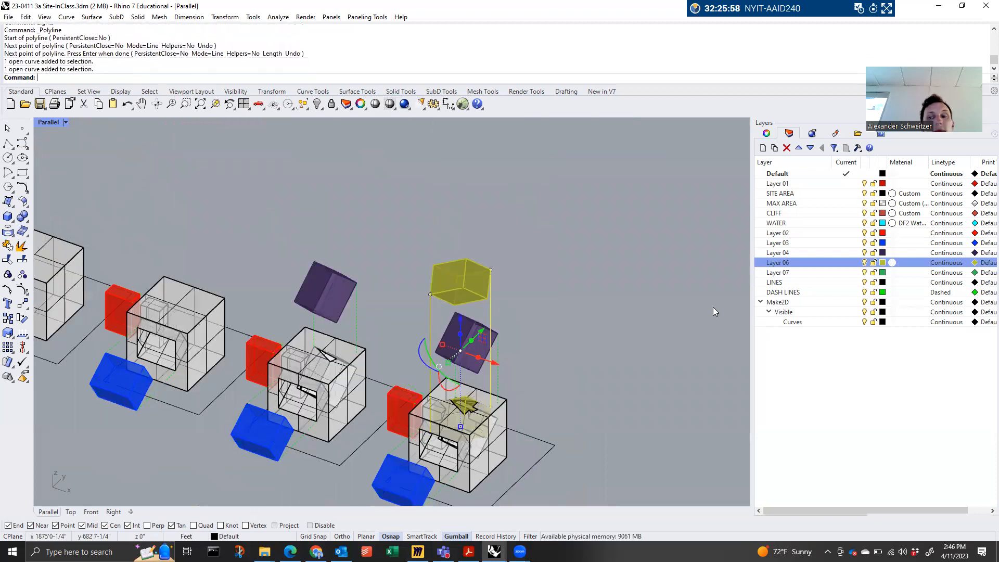
right_click(818, 294)
click(857, 472)
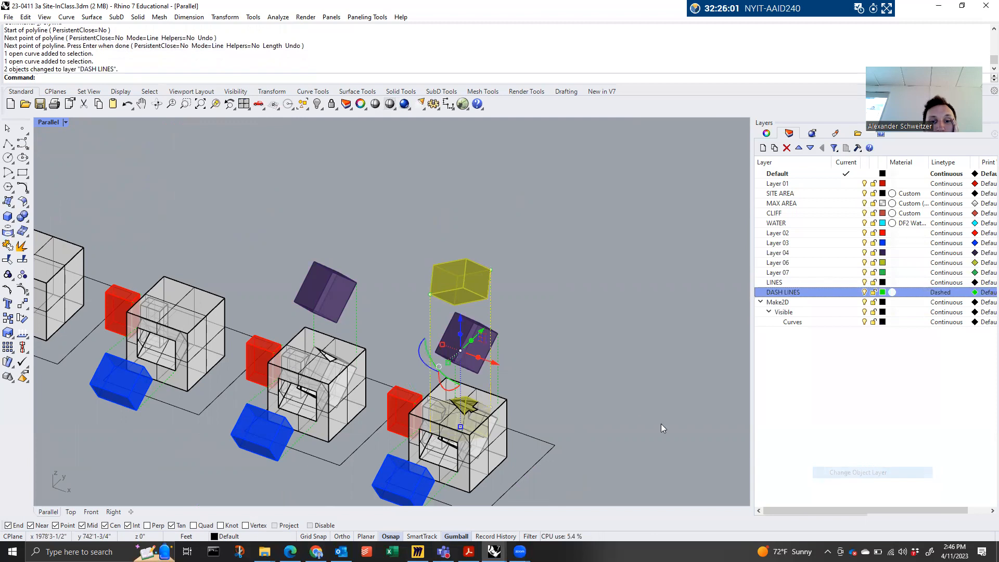
key(Escape)
Copy the sixth box with its outline, pulled-out volumes and connecting lines one site further along the row, using the matching outline corners
scroll(571, 379, down, 2)
scroll(571, 375, down, 1)
drag(557, 482, 456, 280)
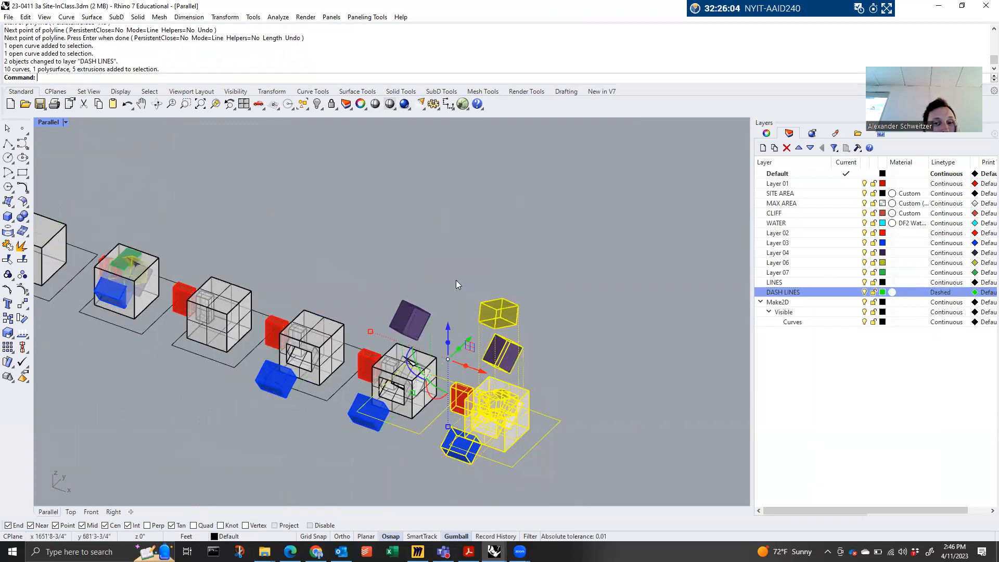
ctrl+click(430, 422)
text(copy)
key(Return)
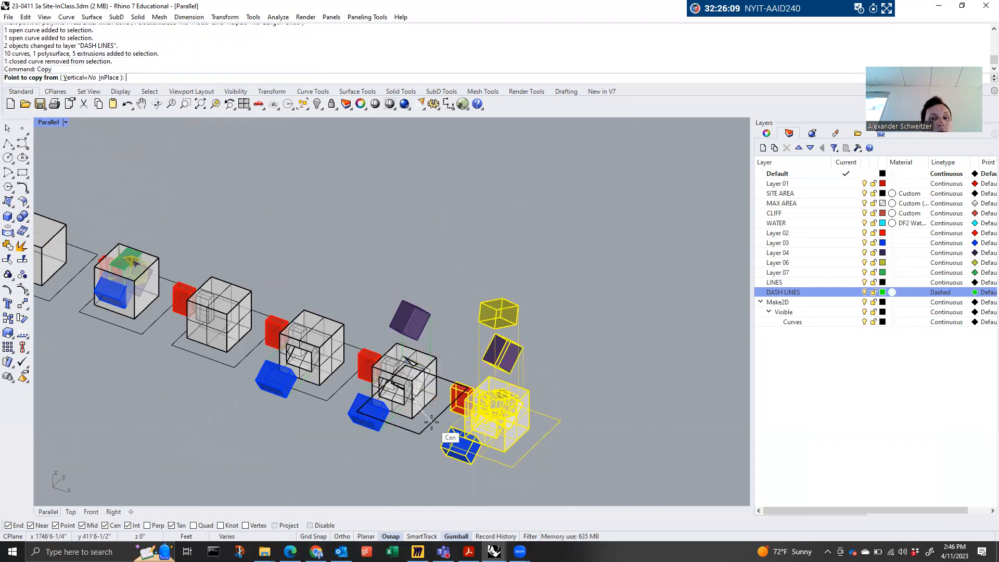
click(420, 432)
click(512, 466)
key(Return)
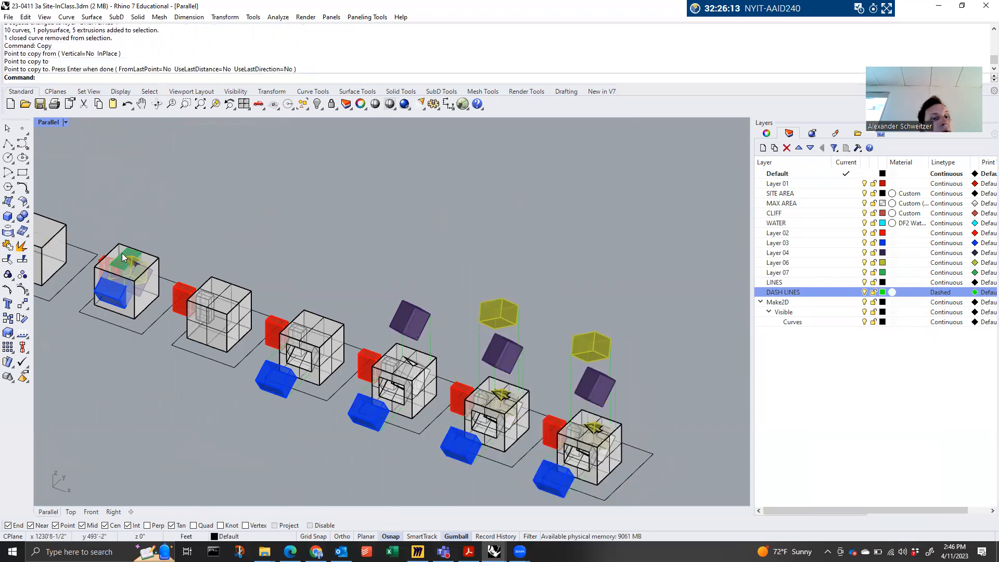
Copy the second box's green volume into the seventh box, using the matching site outline corners as reference points
click(124, 256)
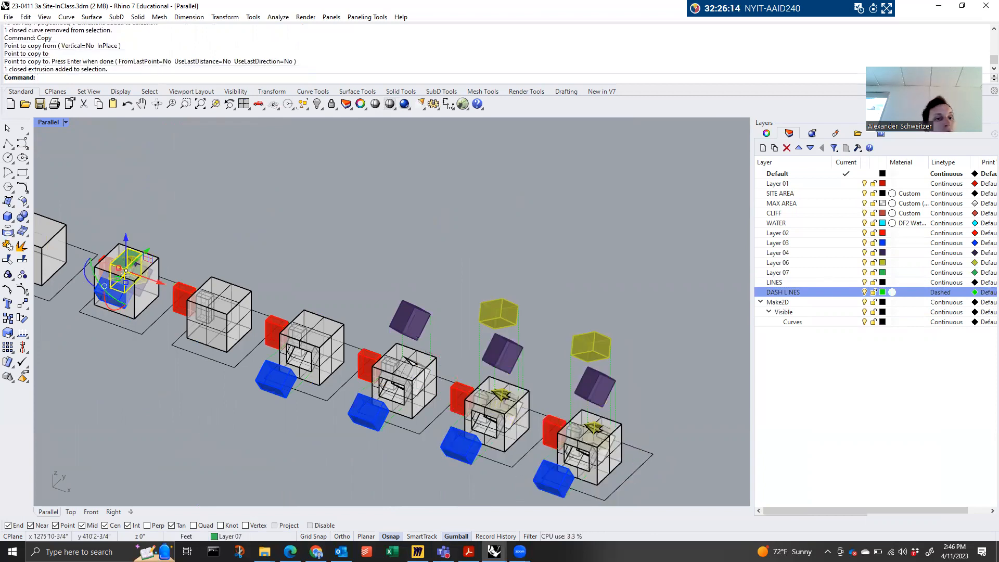
key(Return)
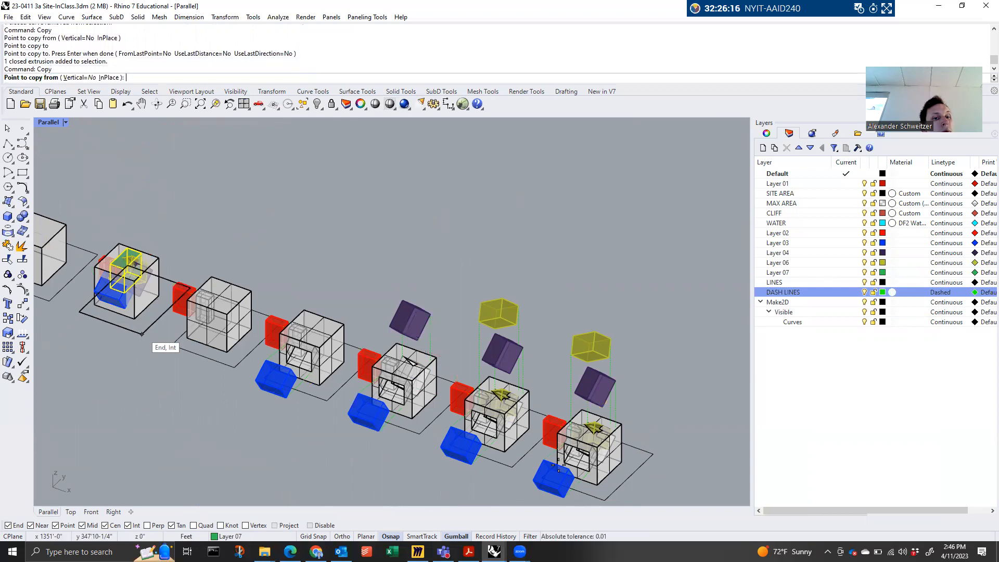
click(142, 334)
click(605, 500)
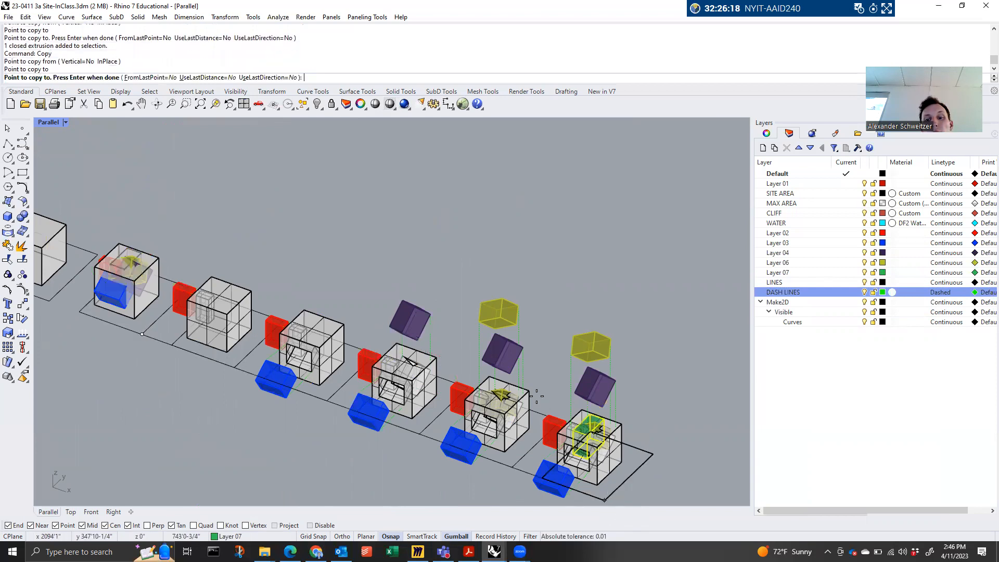
scroll(604, 494, down, 3)
scroll(583, 445, up, 5)
key(Return)
Subtract the green volume from the seventh box with BooleanDifference
text(Boole)
key(Return)
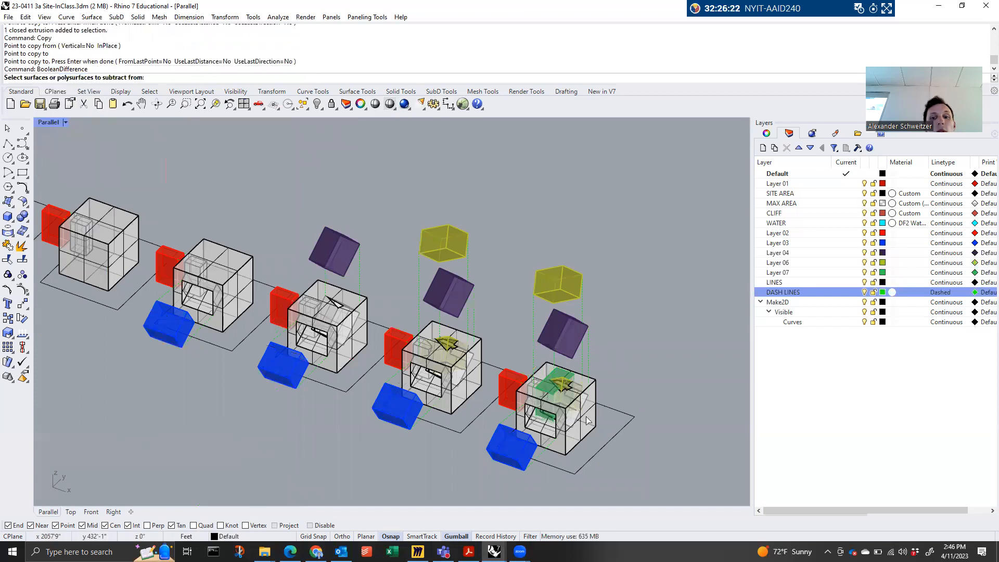
click(595, 387)
key(Return)
click(562, 373)
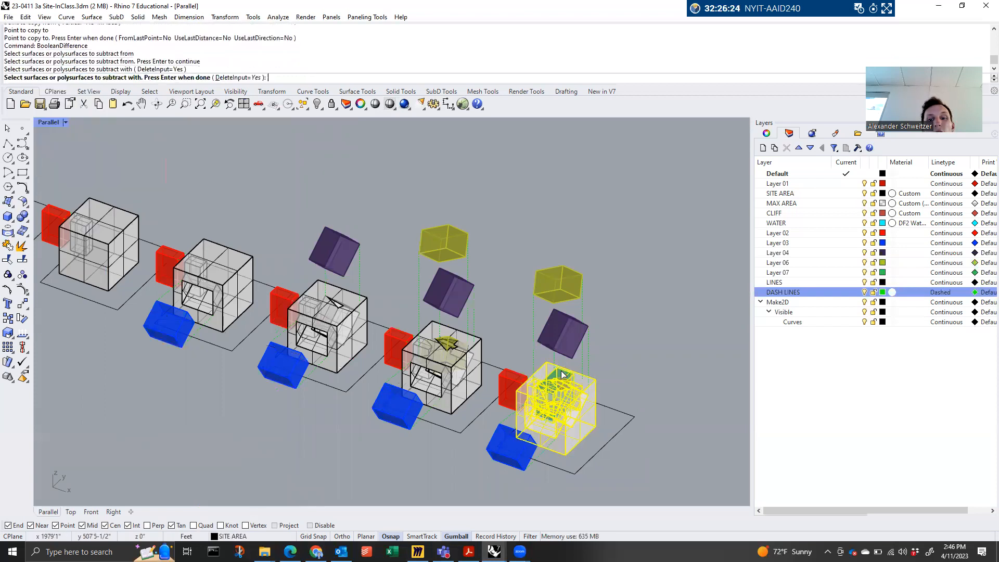
key(Return)
Delete the yellow reference volumes left inside the seventh and sixth boxes
scroll(579, 396, up, 5)
click(543, 366)
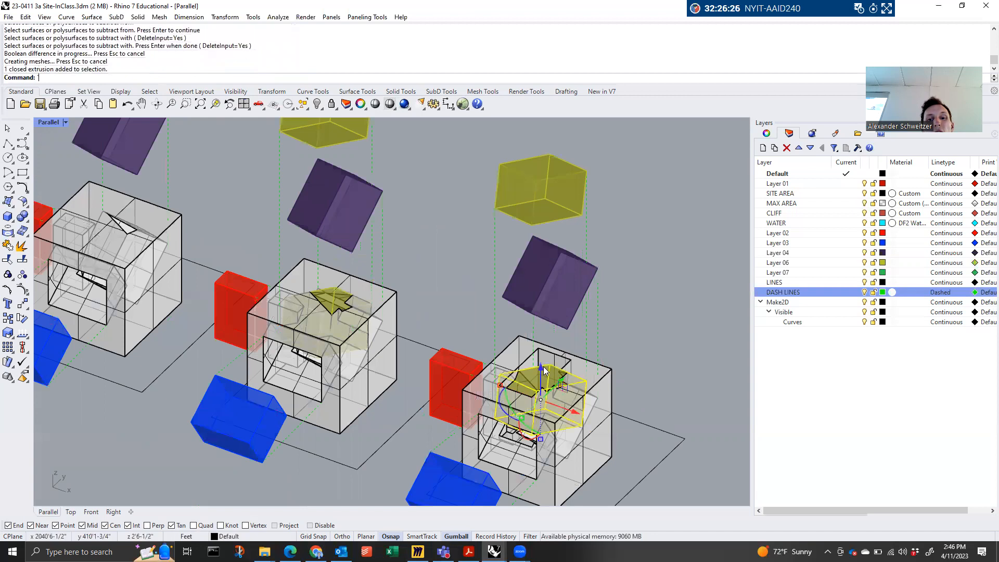
key(Delete)
scroll(545, 363, down, 3)
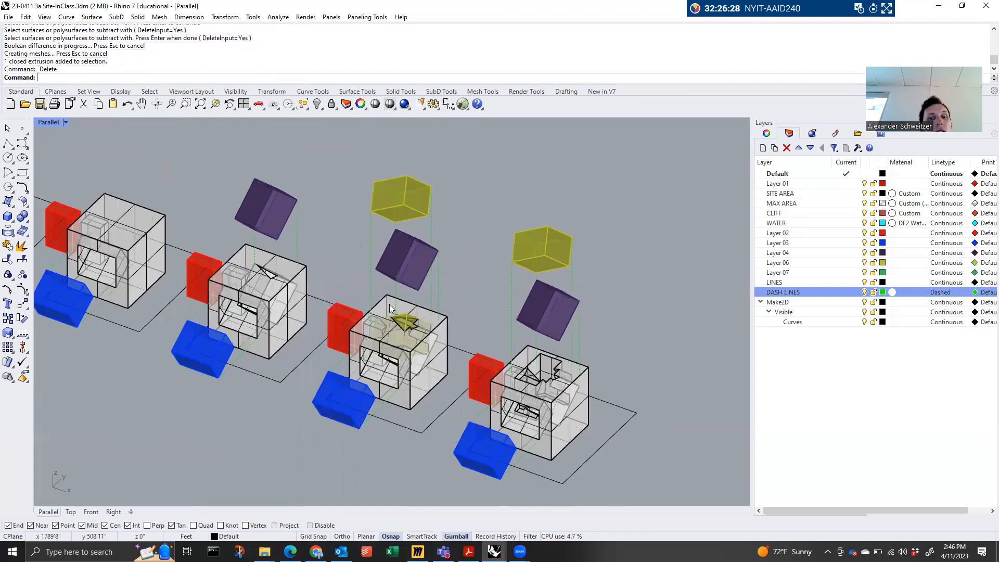
click(407, 320)
scroll(406, 318, up, 3)
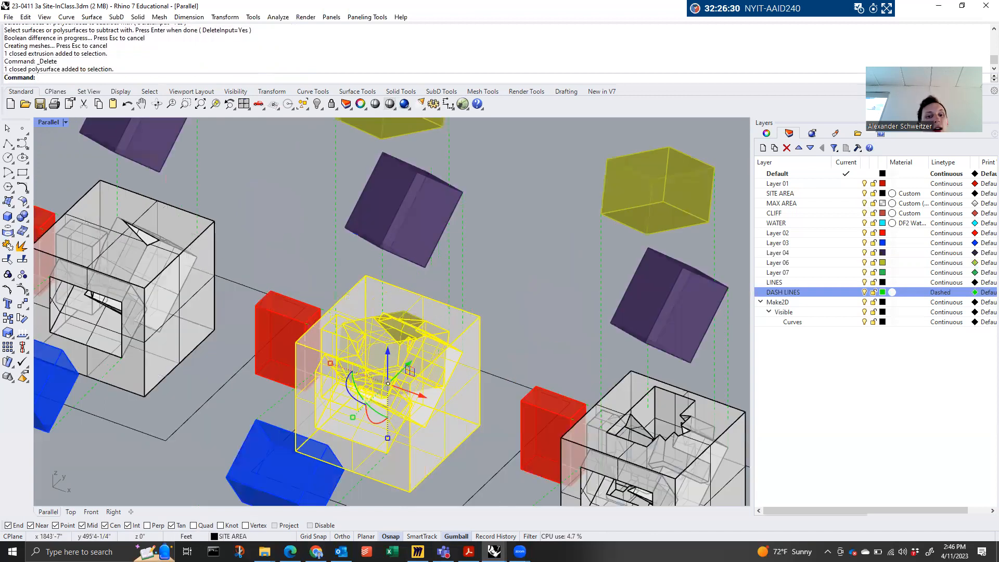
click(409, 318)
key(Delete)
Copy the second box's green volume into the seventh box's void again, using the matching site outline corners
scroll(513, 378, down, 5)
scroll(85, 251, down, 3)
middle_click(84, 250)
scroll(298, 333, down, 4)
right_drag(281, 276, 383, 400)
scroll(177, 252, up, 4)
click(196, 232)
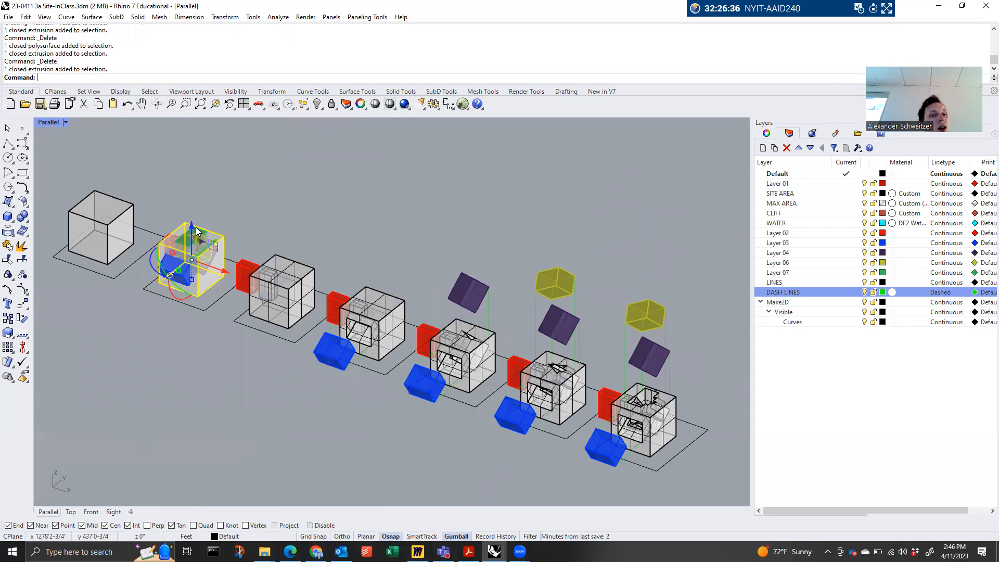
scroll(200, 234, up, 2)
click(204, 235)
text(copy)
key(Return)
click(209, 354)
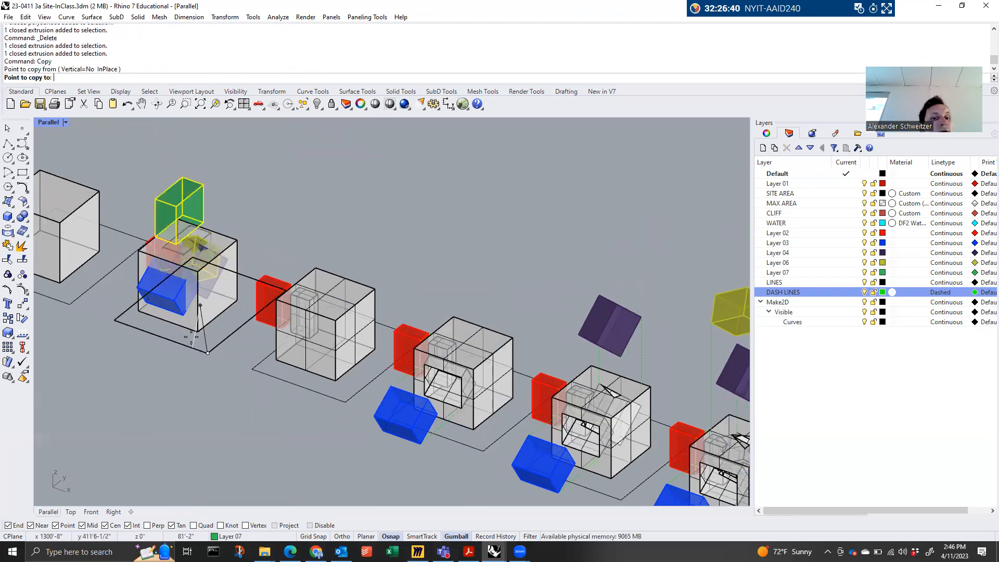
scroll(208, 354, down, 4)
click(497, 449)
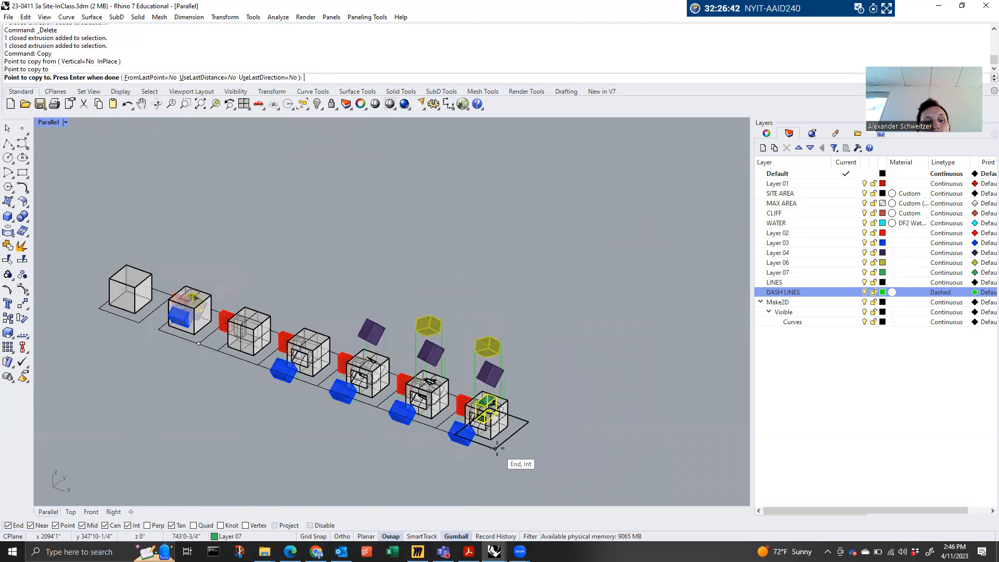
key(Return)
Delete the transparent site box around the coloured volumes on the second site
click(194, 331)
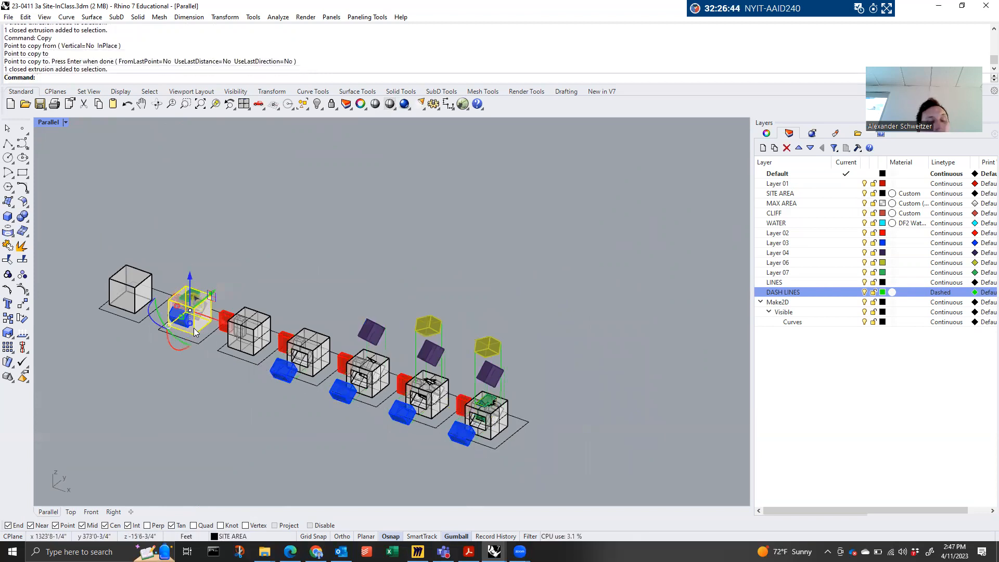
key(Delete)
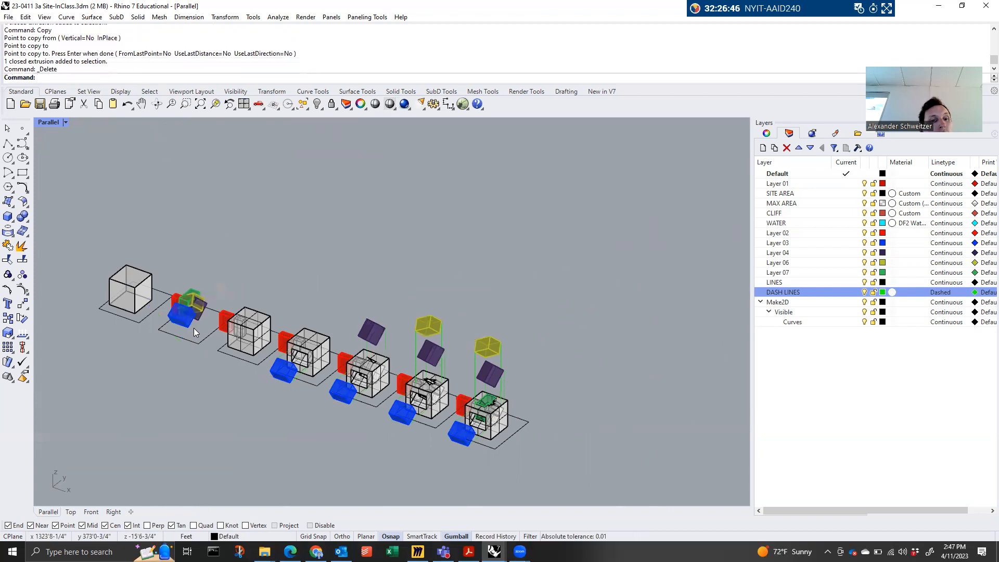
Move the green volume out of the seventh box along the X axis until it stands clear beside the box
scroll(480, 431, up, 5)
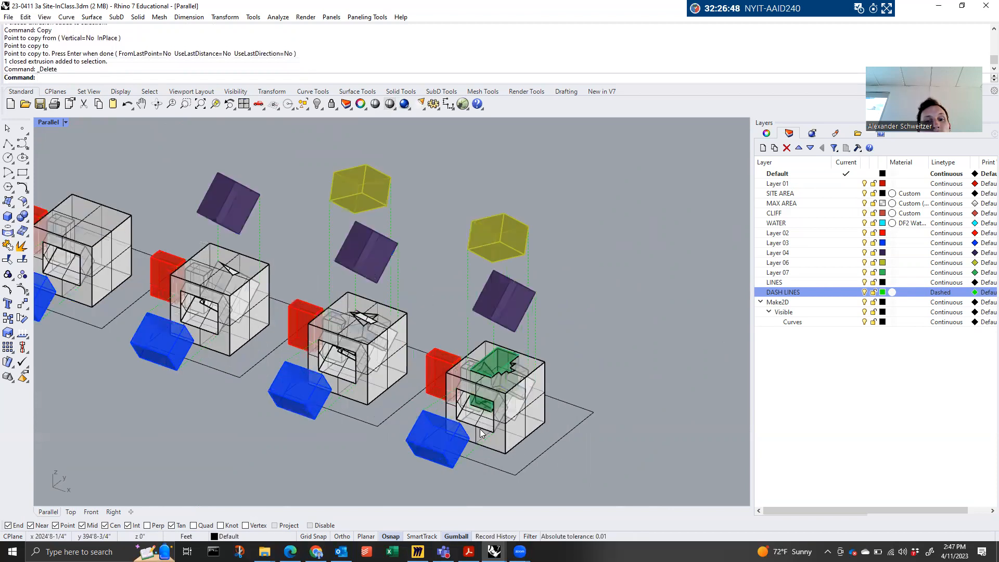
scroll(480, 431, up, 2)
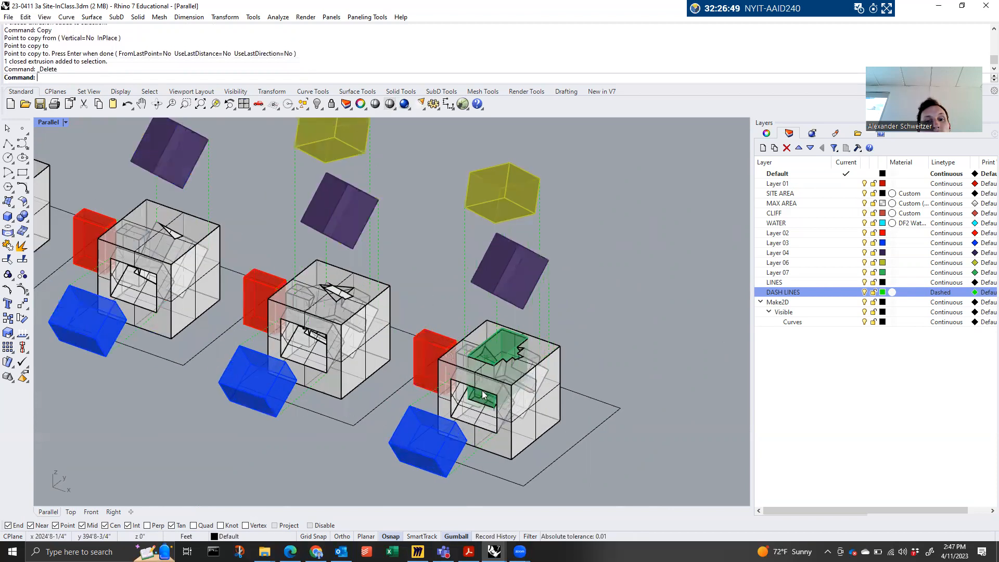
click(504, 348)
shift+click(515, 365)
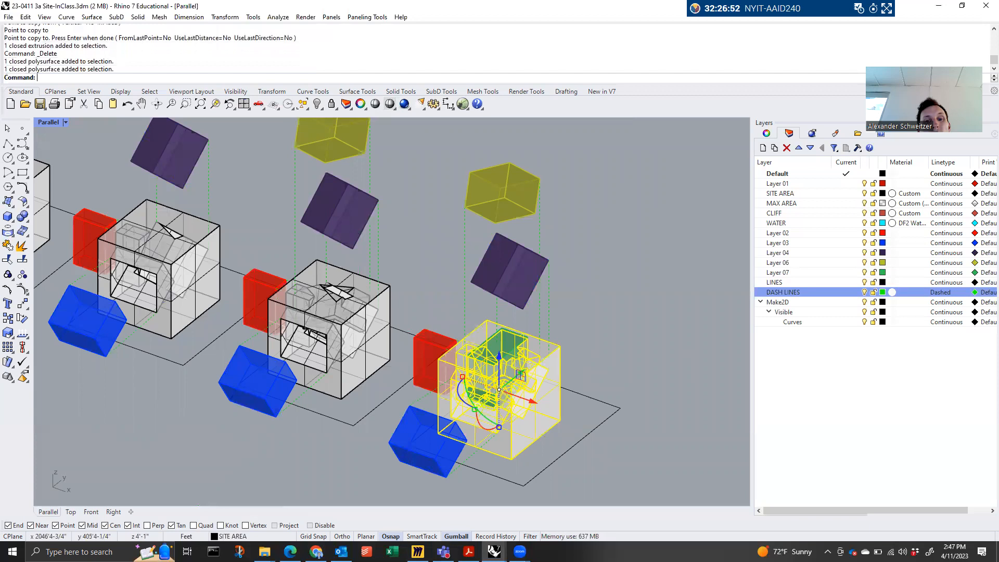
click(509, 349)
drag(532, 383, 631, 404)
key(Escape)
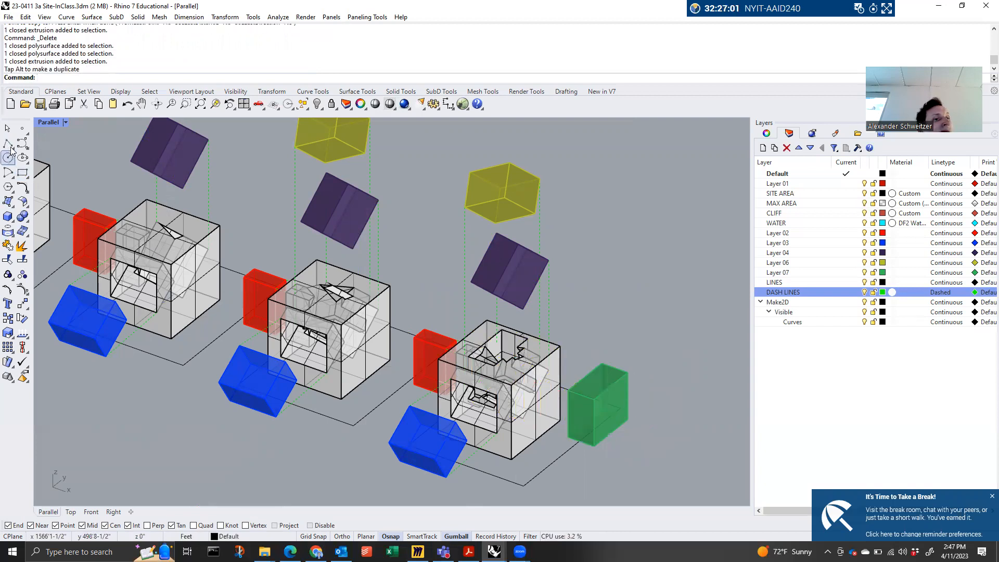
Draw two polylines from the green volume's upper corners back to the matching corners of its void in the seventh box
click(8, 143)
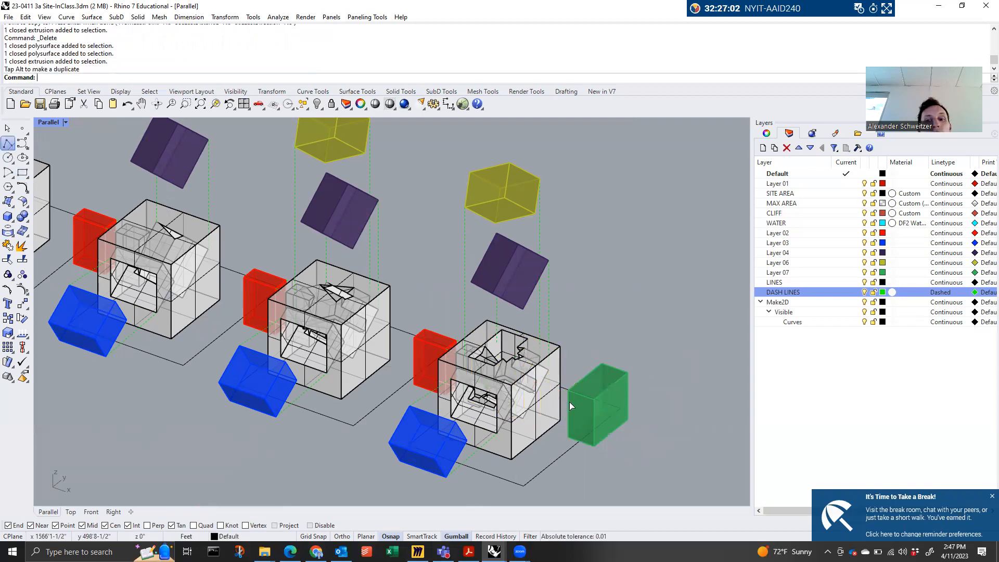
click(601, 363)
scroll(415, 322, up, 2)
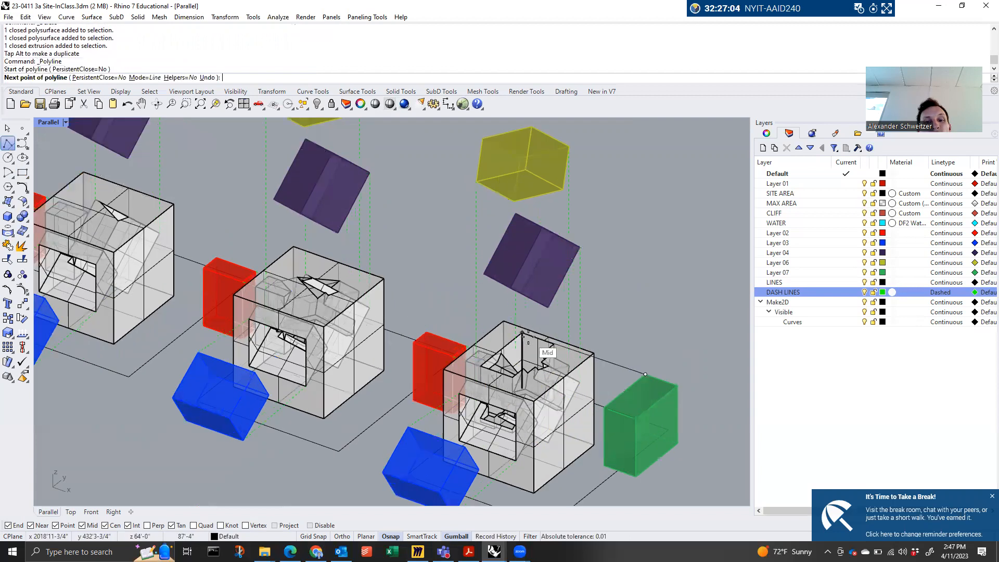
click(553, 345)
key(Return)
key(Return)
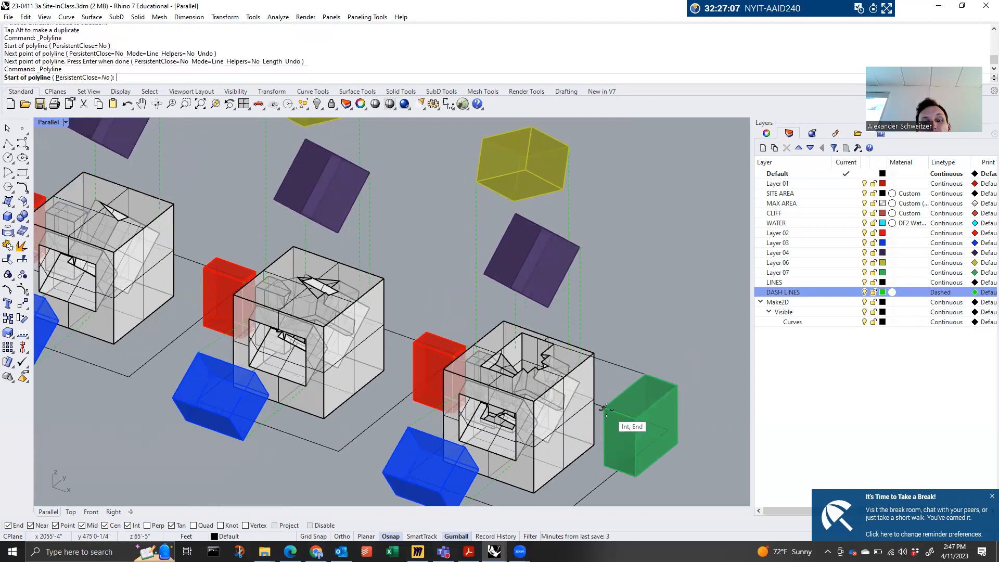
click(607, 410)
click(593, 404)
key(Return)
Assign both of the green volume's connecting lines to the DASH LINES layer
click(594, 404)
click(624, 437)
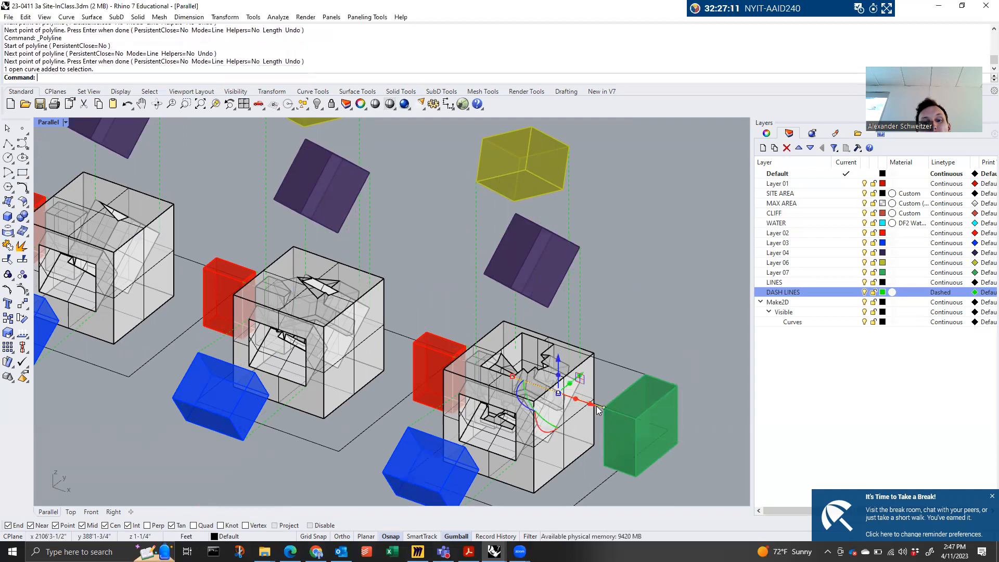
key(Caps_Lock)
shift+click(624, 373)
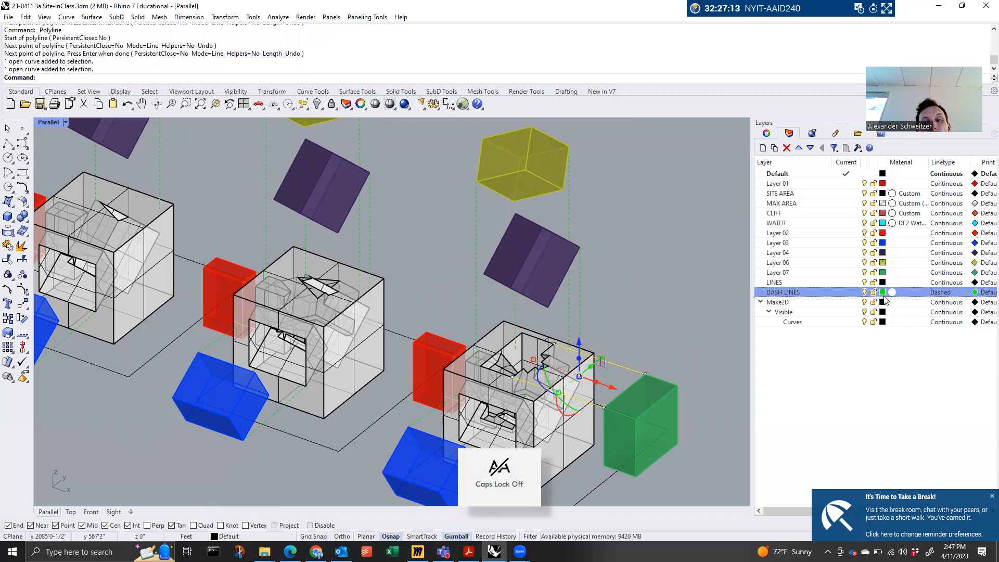
right_click(833, 293)
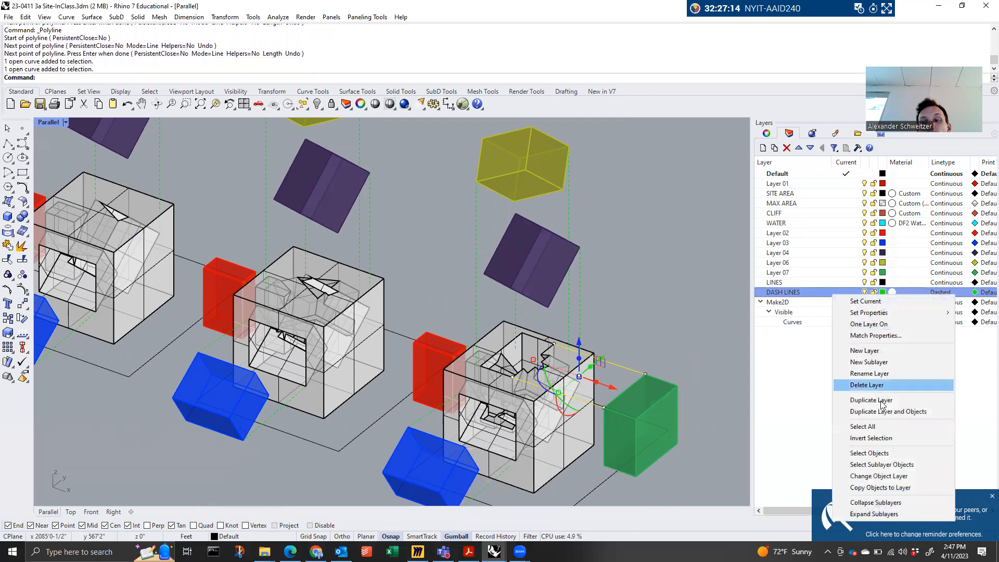
click(881, 476)
Copy the green volume's near connecting line from its upper corner down to the volume's matching lower corner
scroll(599, 363, up, 5)
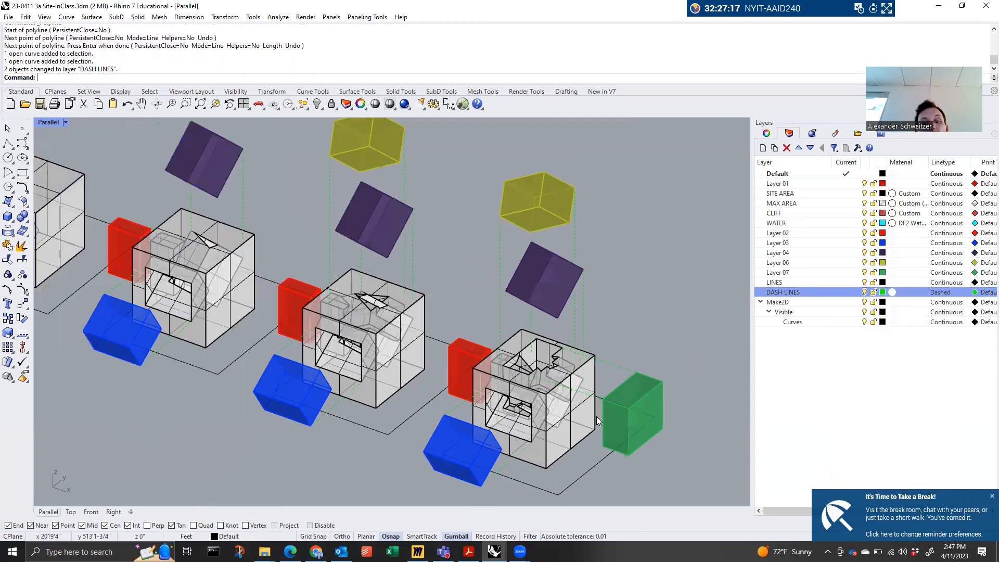
click(598, 371)
click(597, 374)
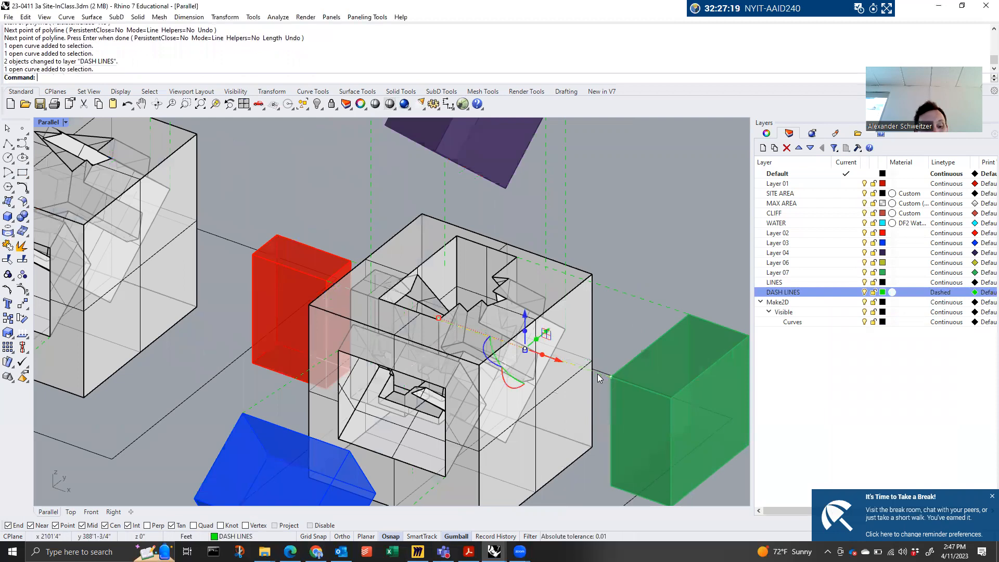
key(Return)
click(604, 379)
click(611, 486)
key(Return)
scroll(548, 371, down, 10)
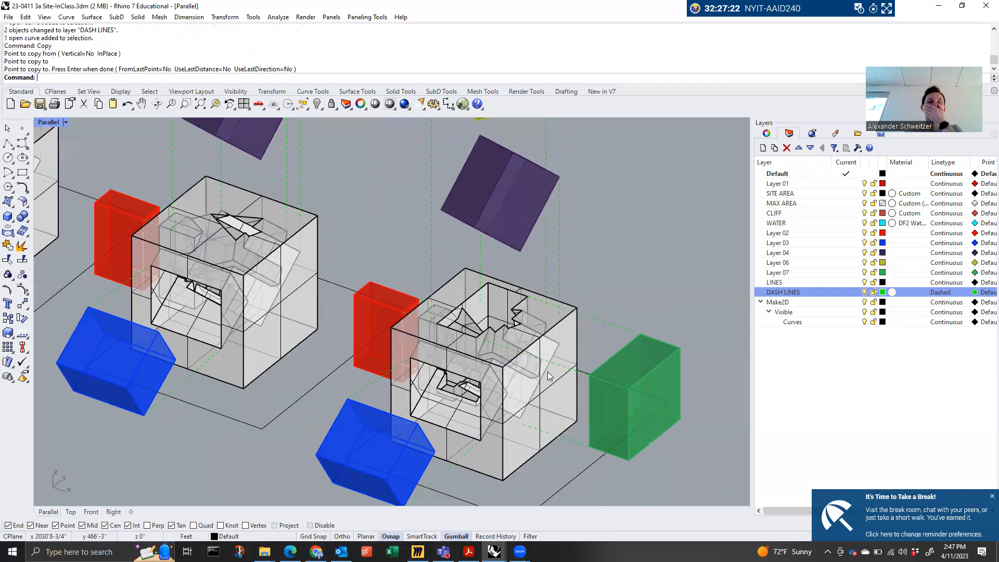
Set the Parallel viewport to the SE isometric view and save the model file
right_drag(126, 159, 74, 123)
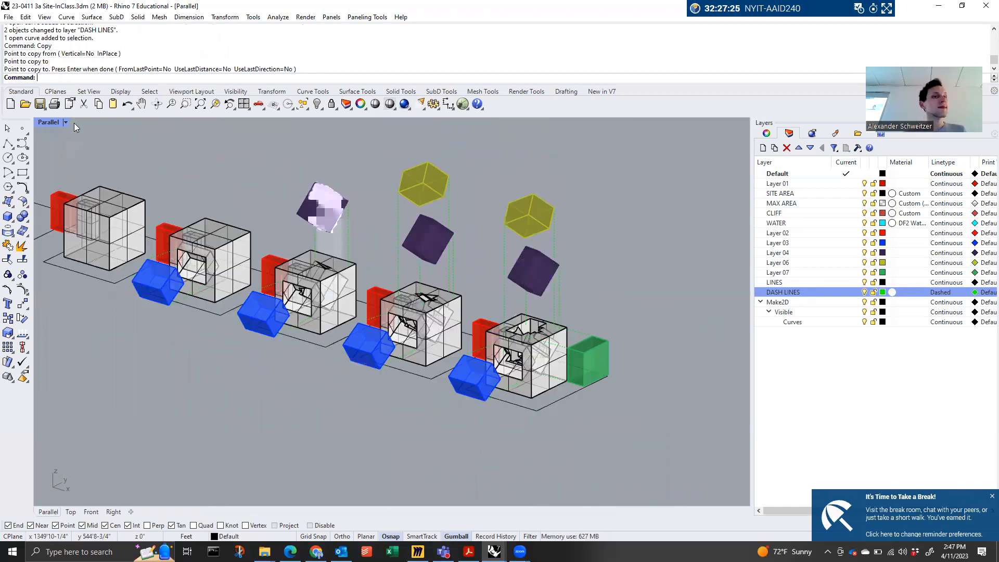
click(64, 121)
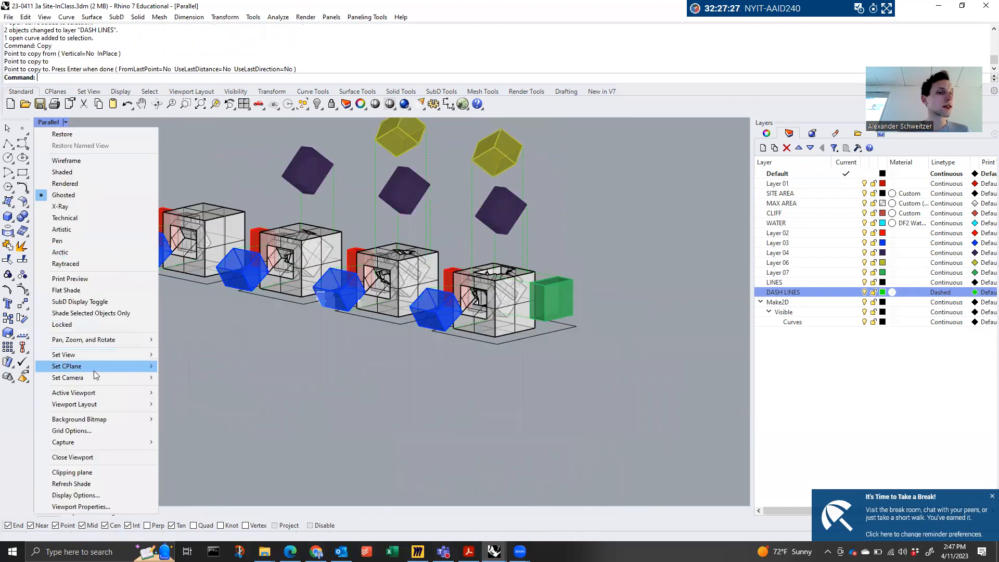
mouse_move(85, 383)
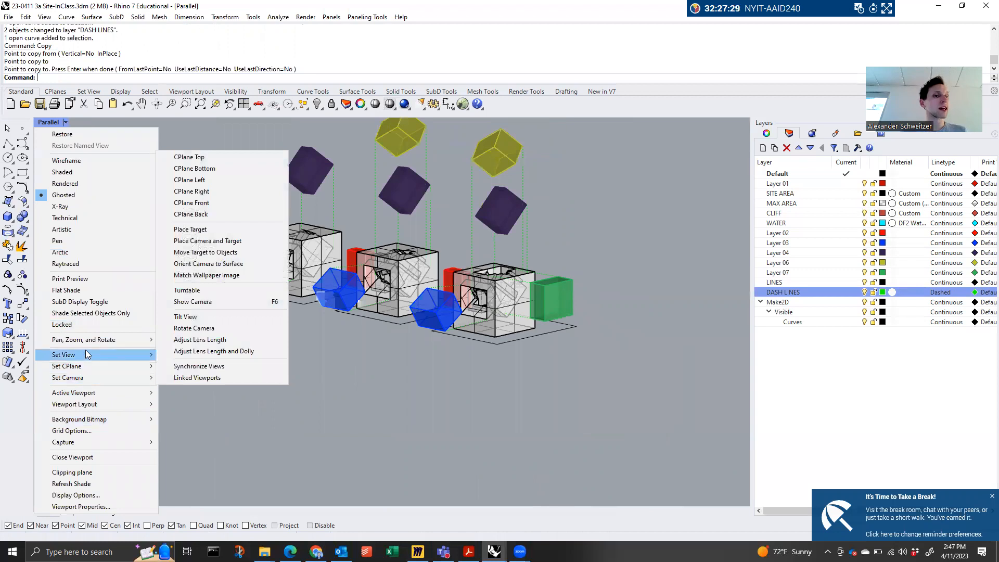
mouse_move(84, 354)
mouse_move(240, 462)
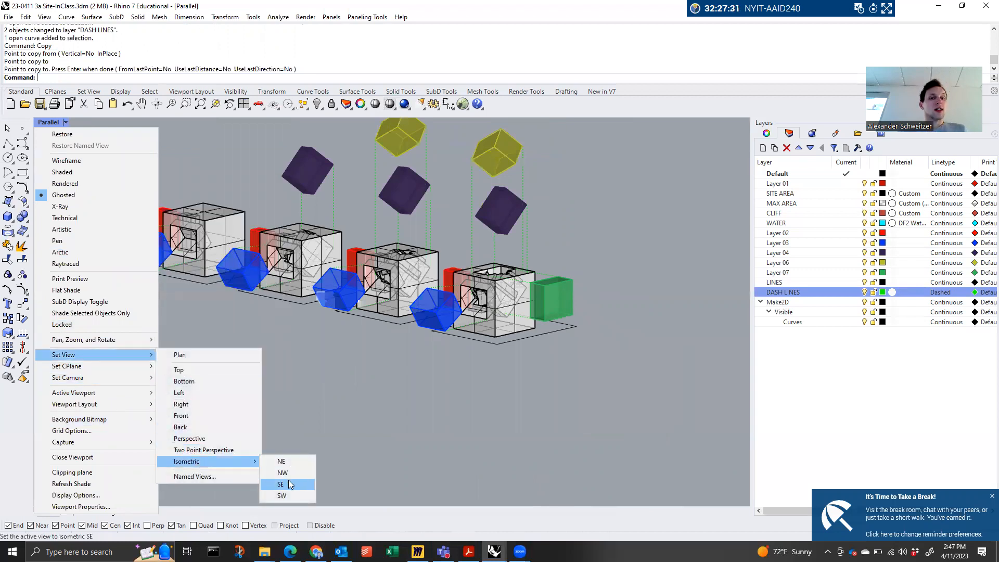
click(287, 484)
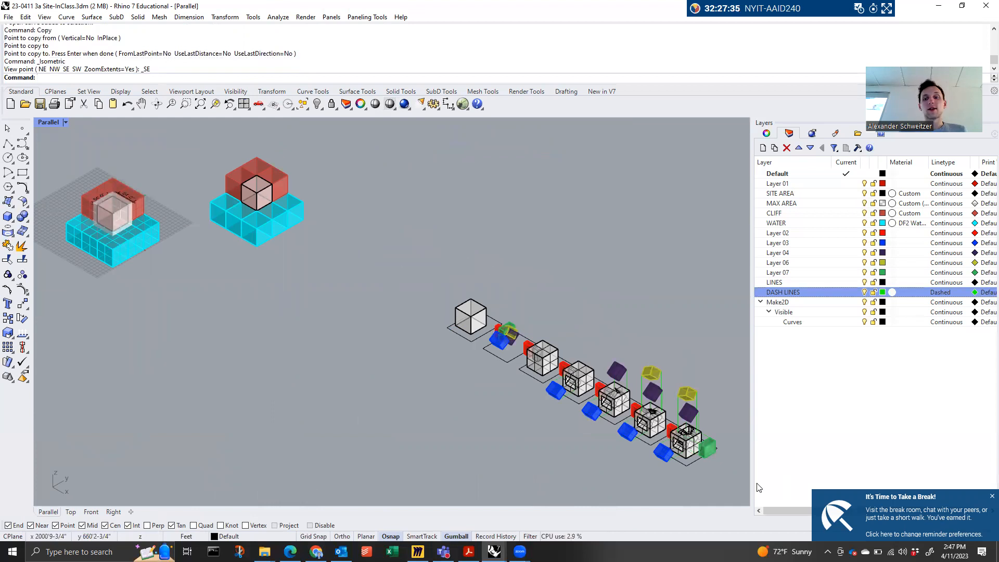
key(ctrl+s)
Hide the two cliff-and-water site models so only the exploded box sequence remains
drag(734, 483, 62, 147)
click(371, 262)
text(Hide)
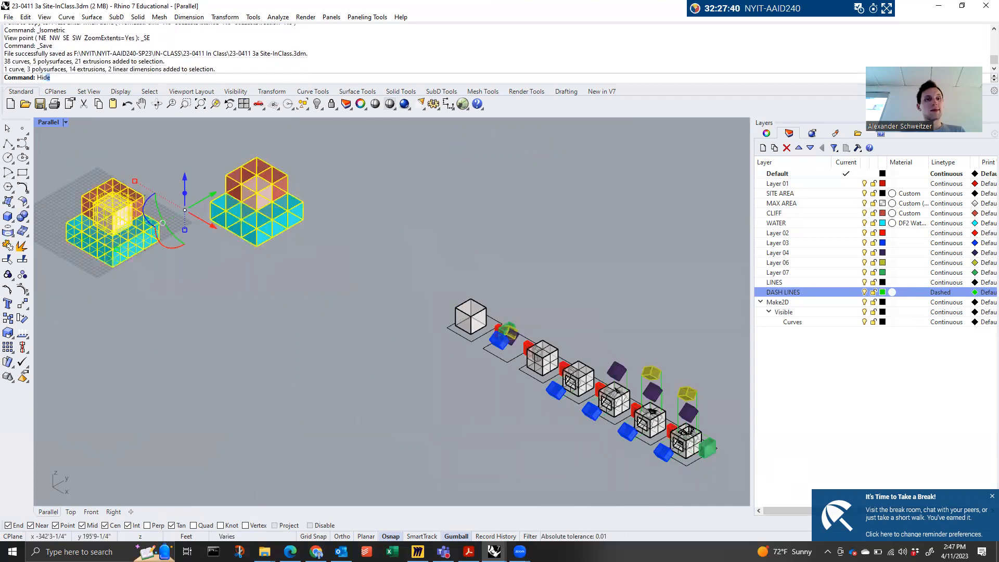
key(Return)
Zoom to the selected box sequence, set the view to SE isometric again, and clear the selection
drag(729, 493, 371, 192)
text(ZS)
key(Return)
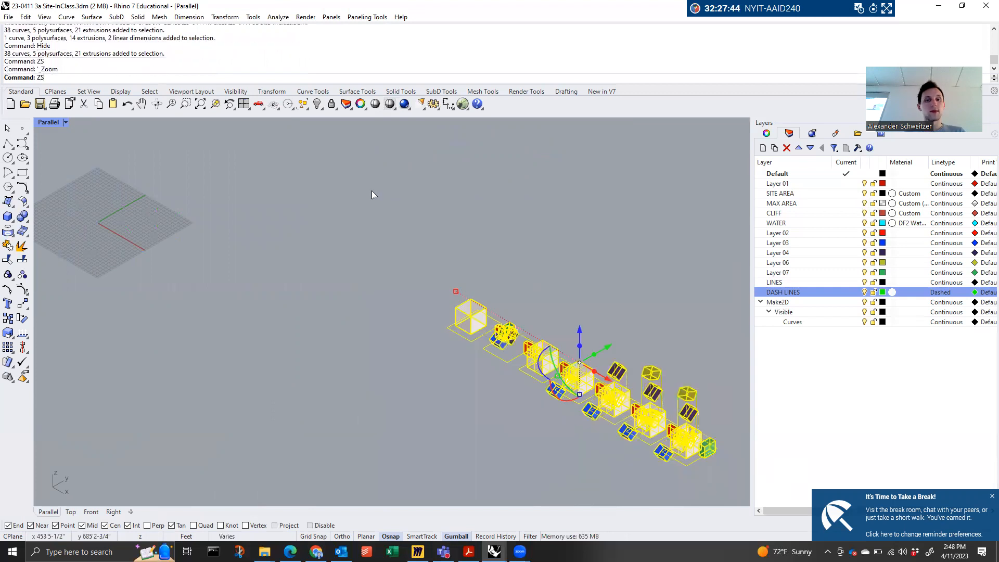
click(66, 122)
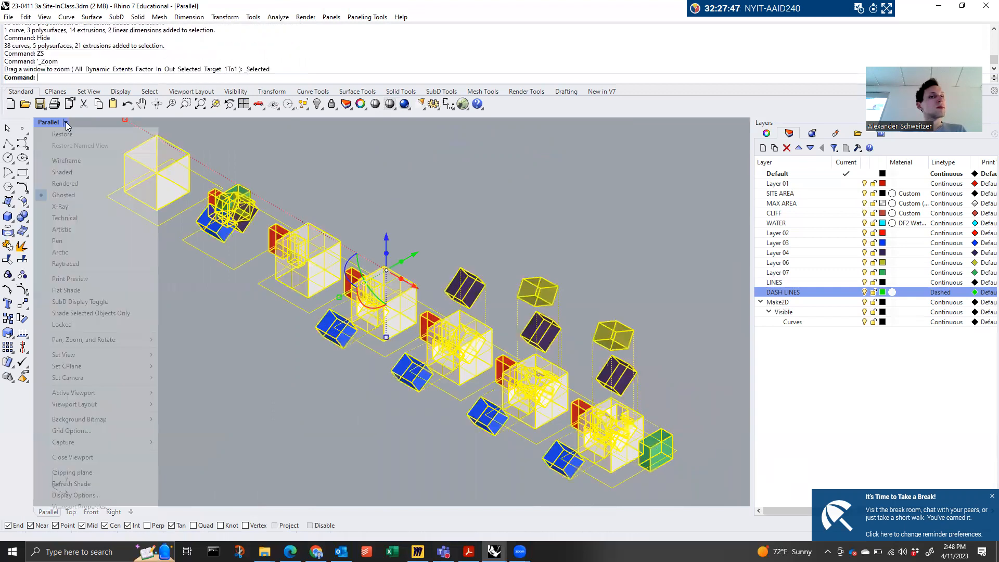
mouse_move(82, 354)
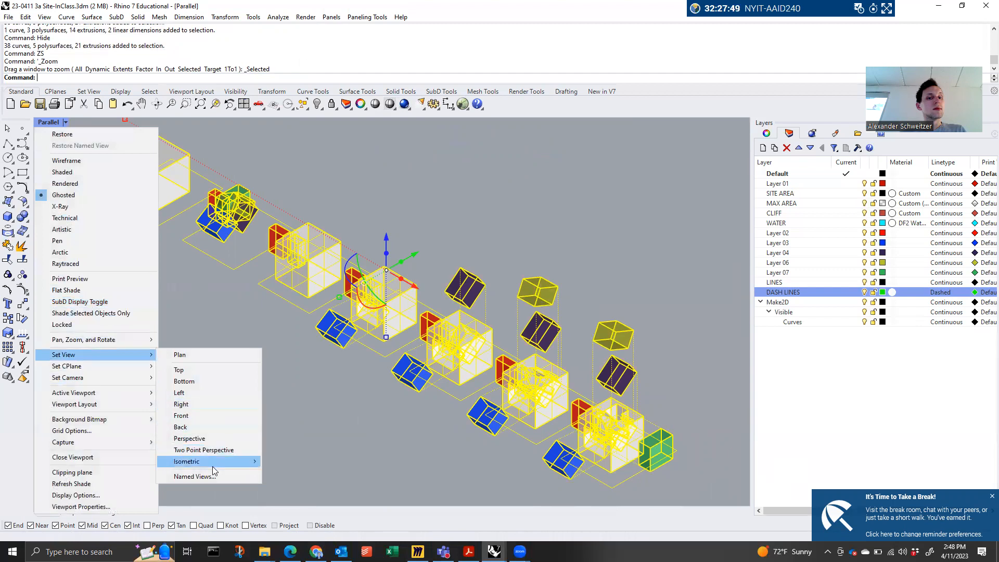
mouse_move(212, 462)
click(295, 485)
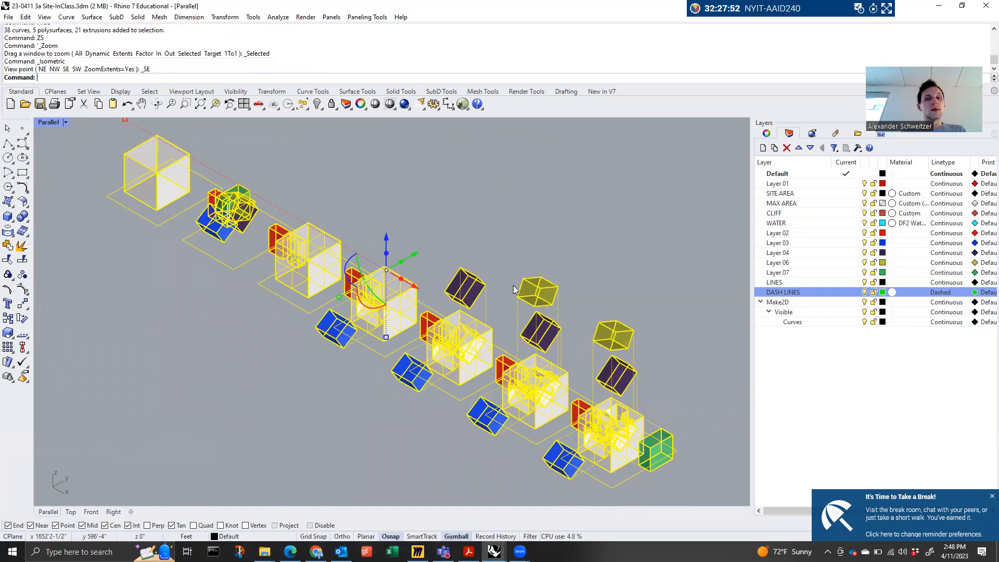
key(Escape)
Switch the viewport to Rendered display mode and render the exploded box sequence
click(67, 122)
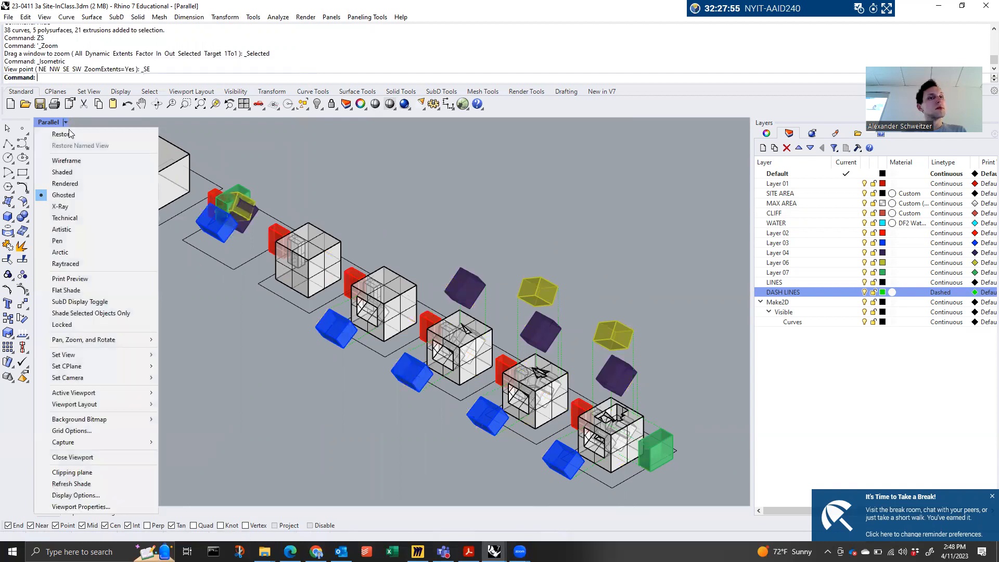
click(79, 183)
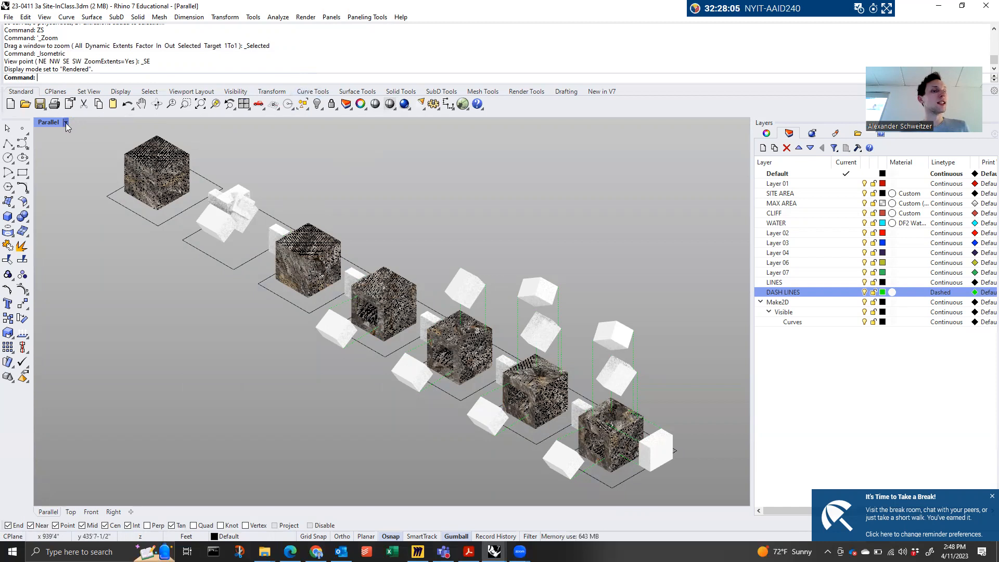
text(Redn)
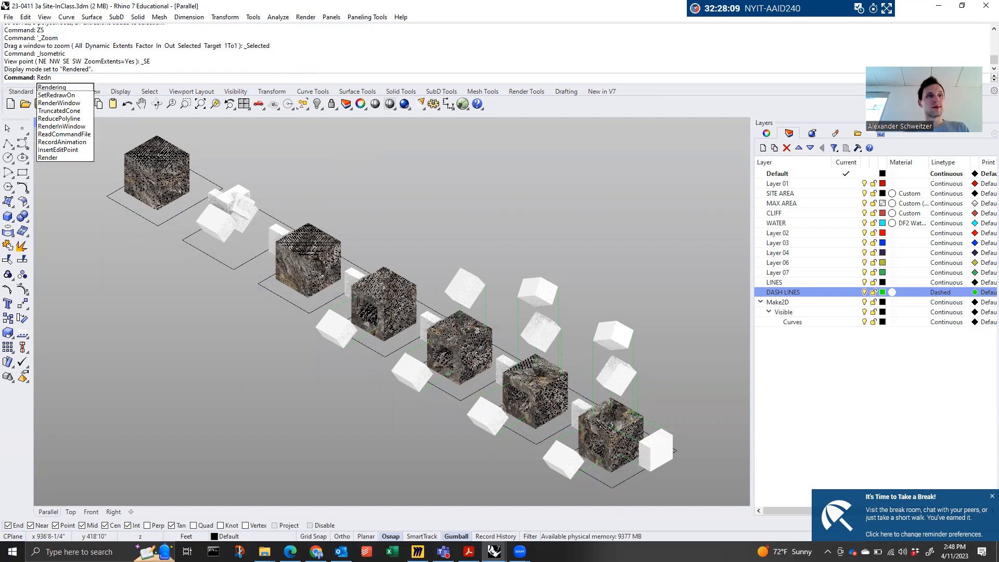
key(Escape)
key(Escape)
text(Render)
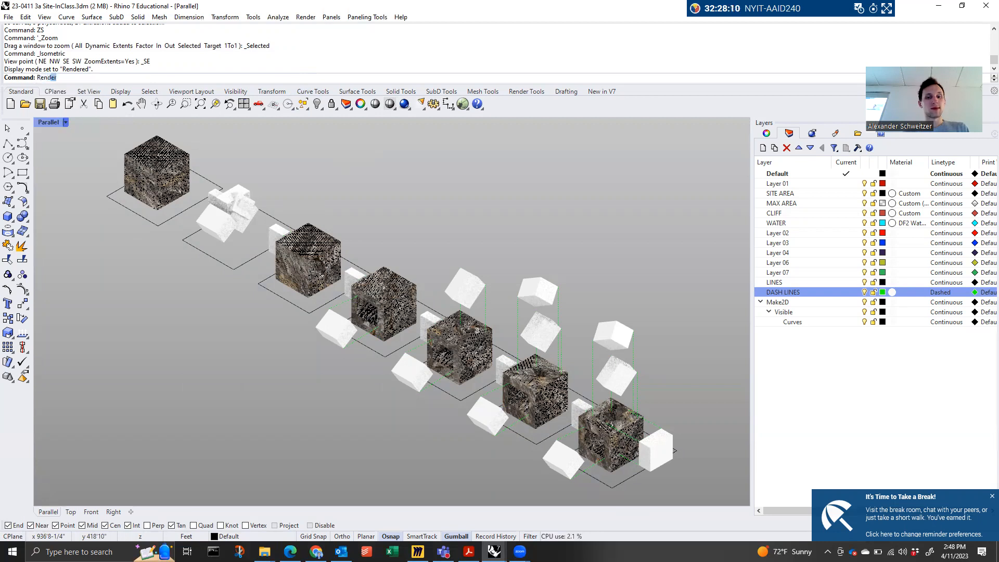
key(Return)
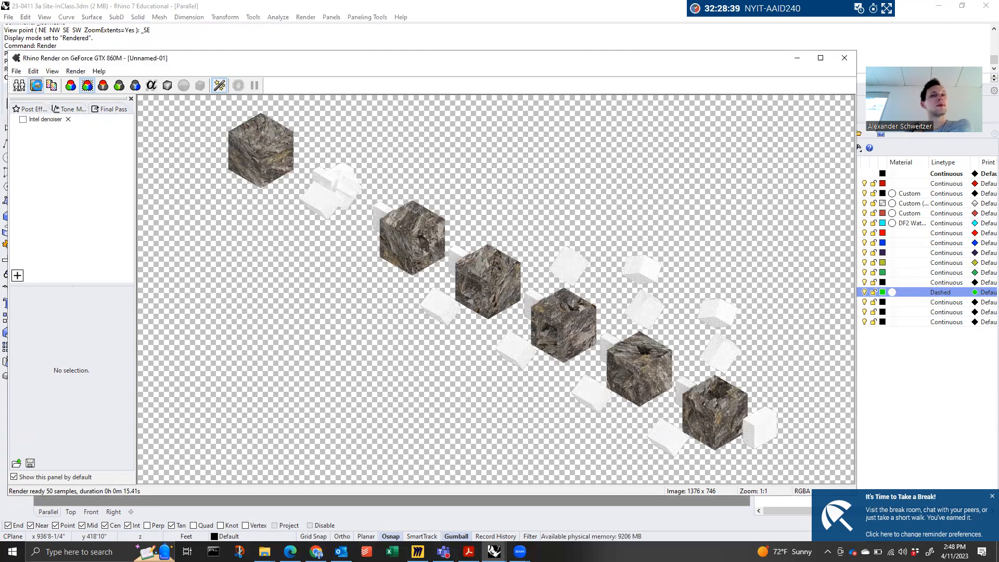
Save the rendering as the PNG "Axon Diagram 01" in the 23-0411 In Class folder and close the render window
click(35, 87)
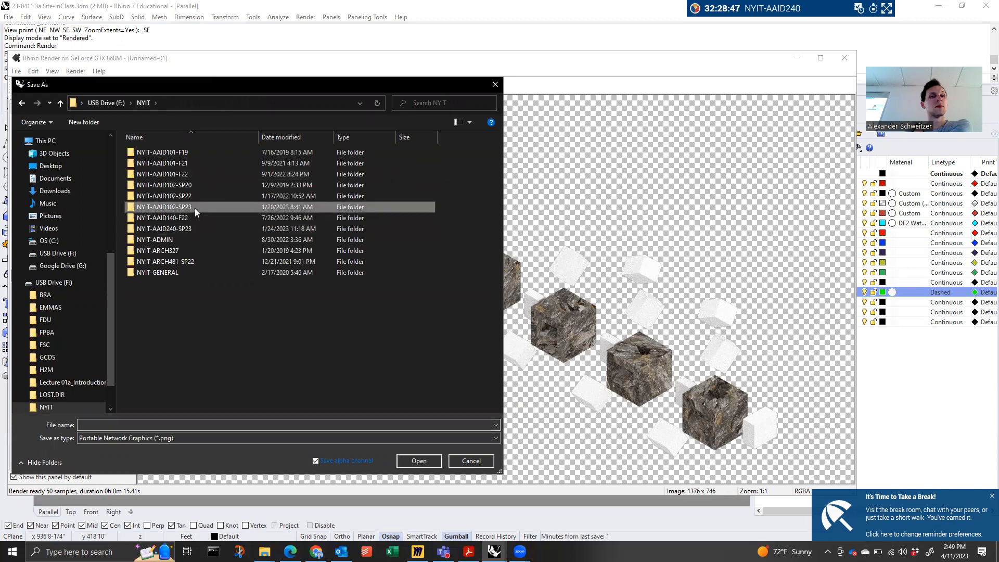
click(192, 231)
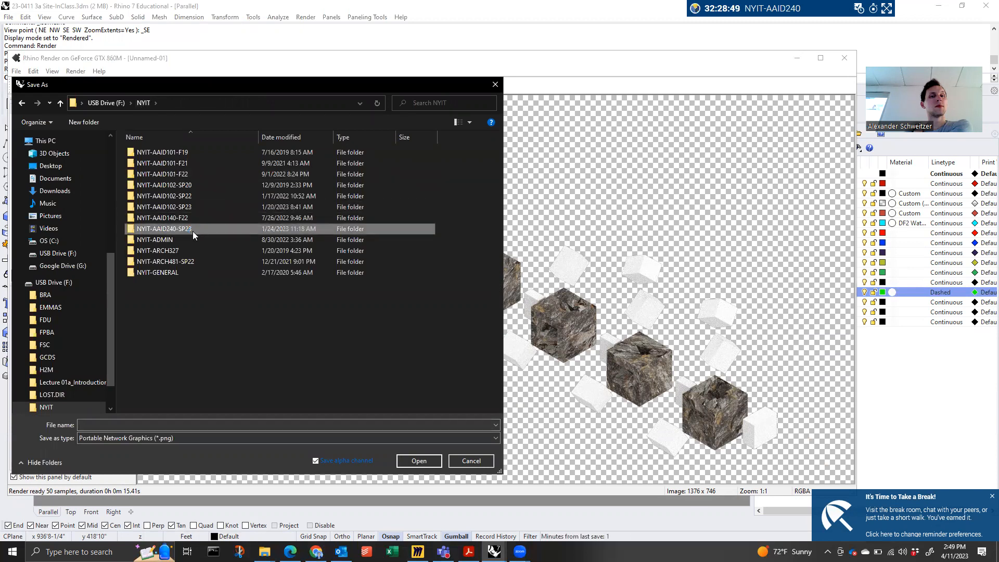
double_click(193, 231)
double_click(165, 176)
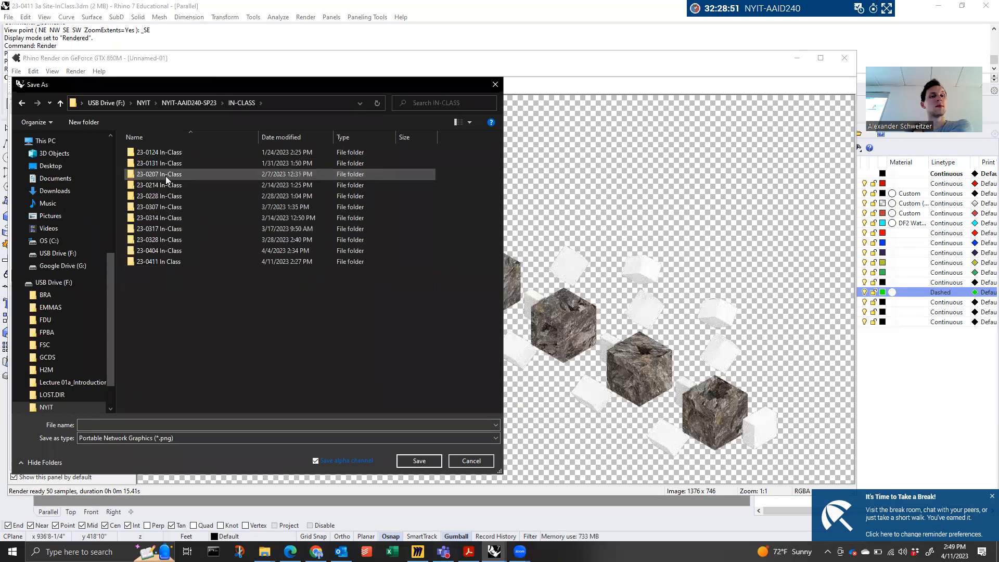
double_click(174, 262)
click(119, 424)
text(Axon Dia)
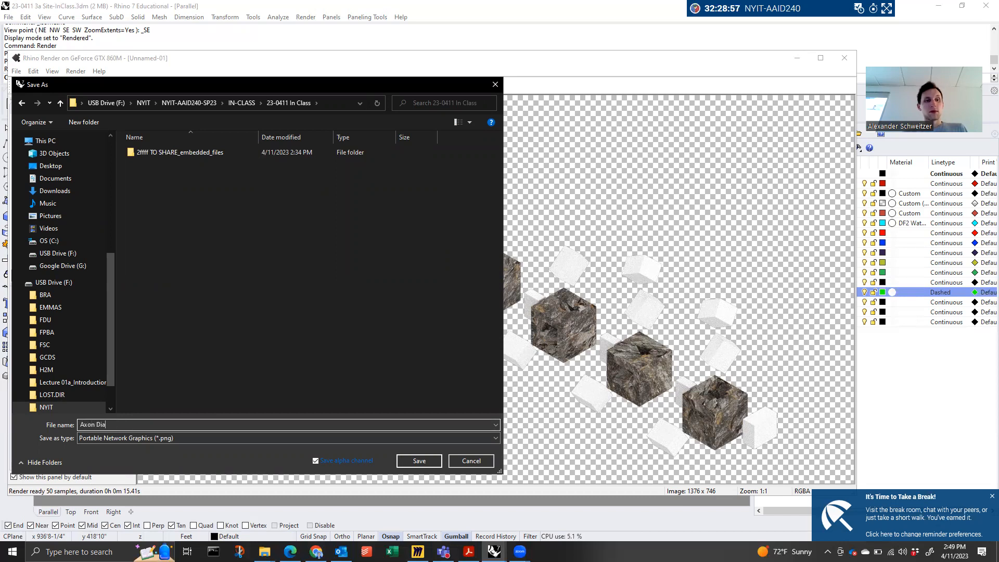
key(BackSpace)
text(ram-01)
key(Return)
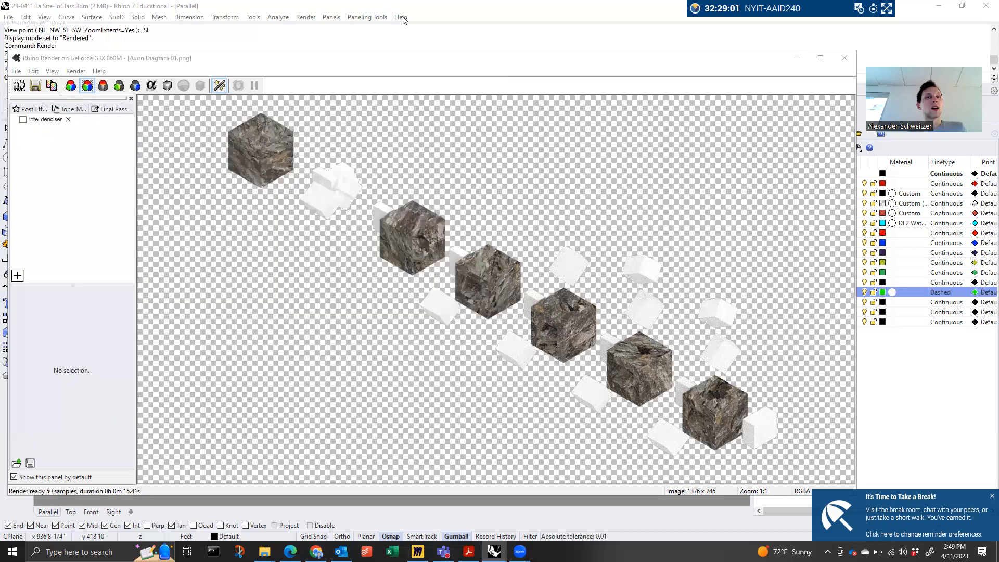
click(844, 59)
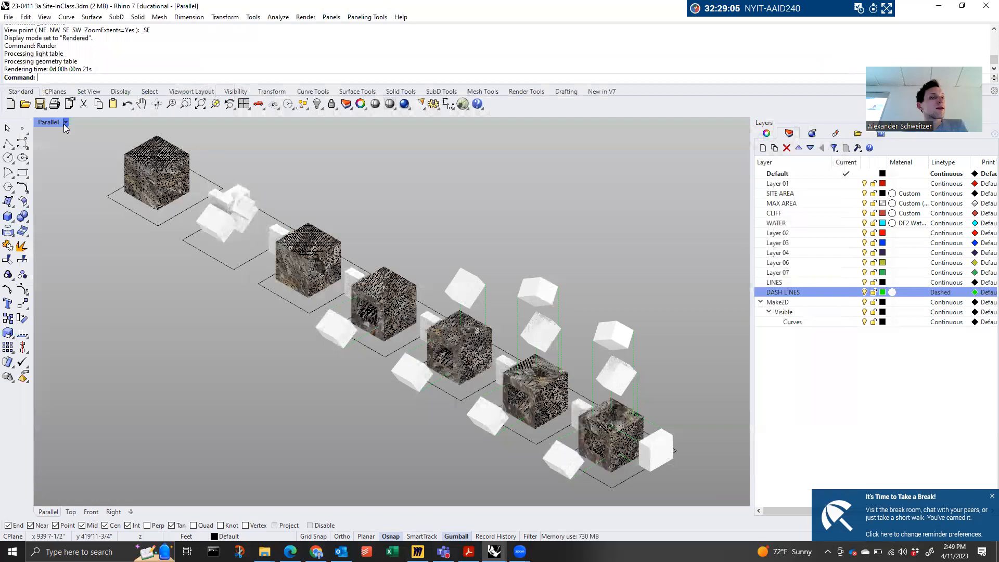
Set the viewport display mode to Ghosted and leave the whole diagram deselected
click(63, 123)
click(75, 195)
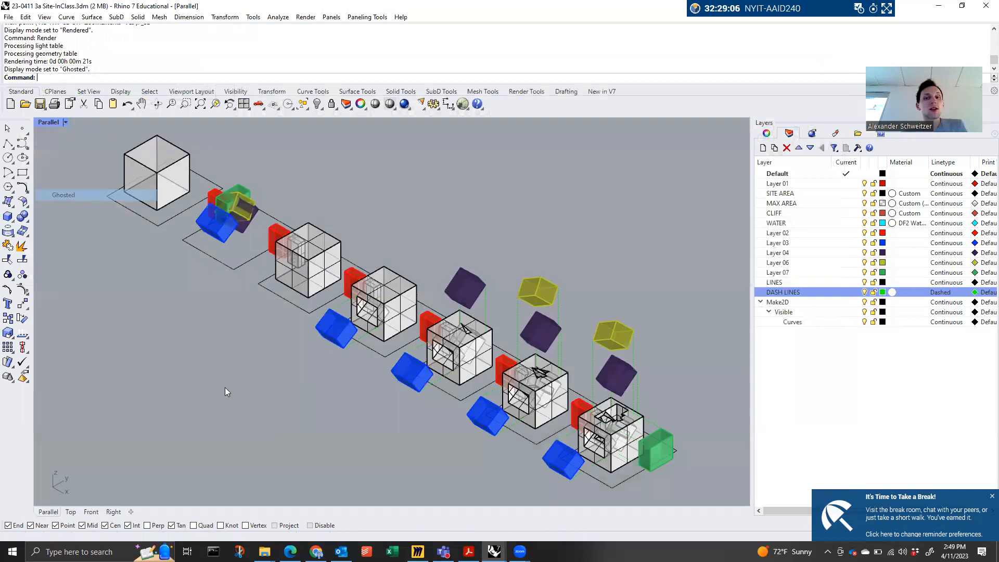
click(8, 17)
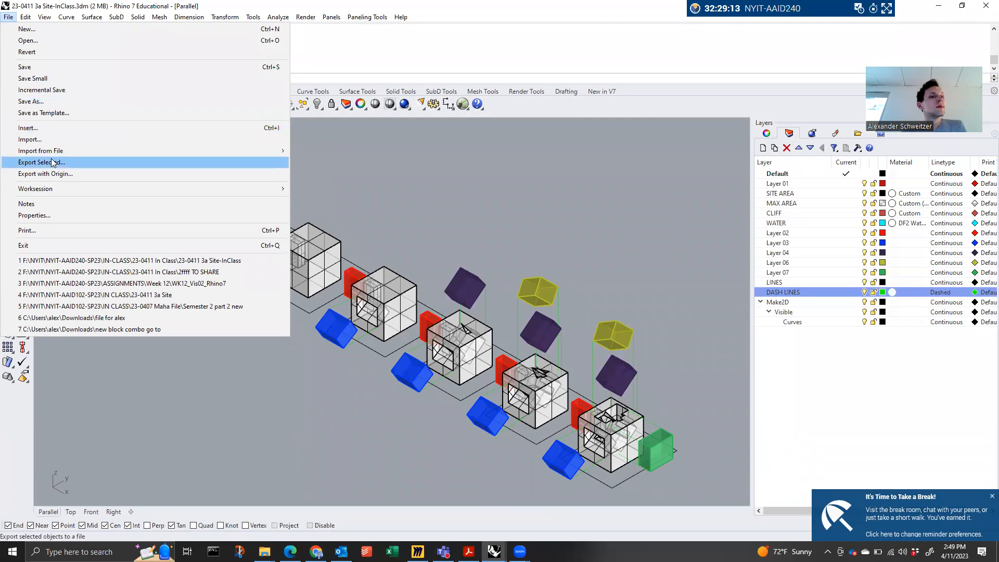
click(547, 210)
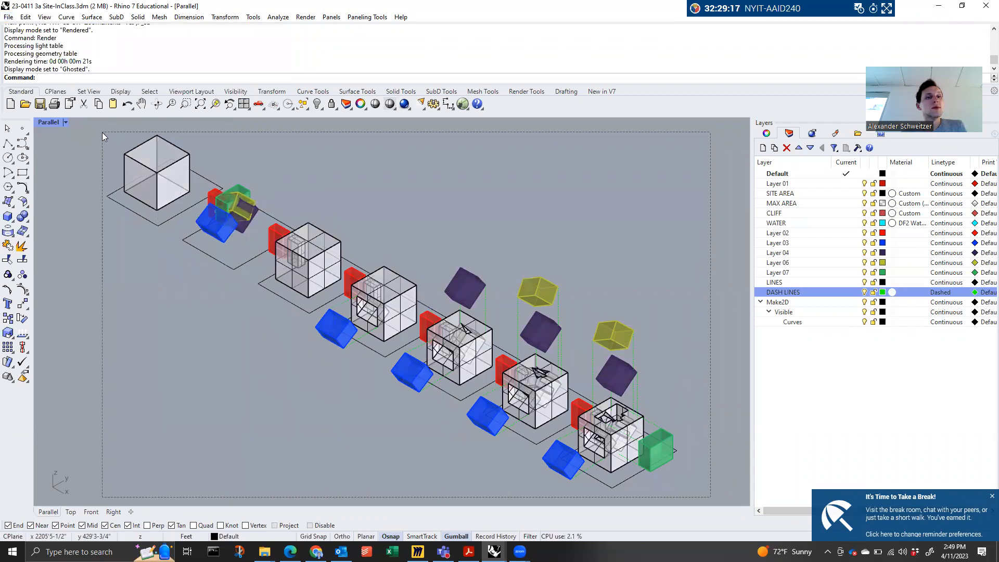
key(ctrl+a)
key(Escape)
Capture the ghosted Parallel view at viewport resolution with a transparent background and save it in the 23-0411 In Class folder
text(View)
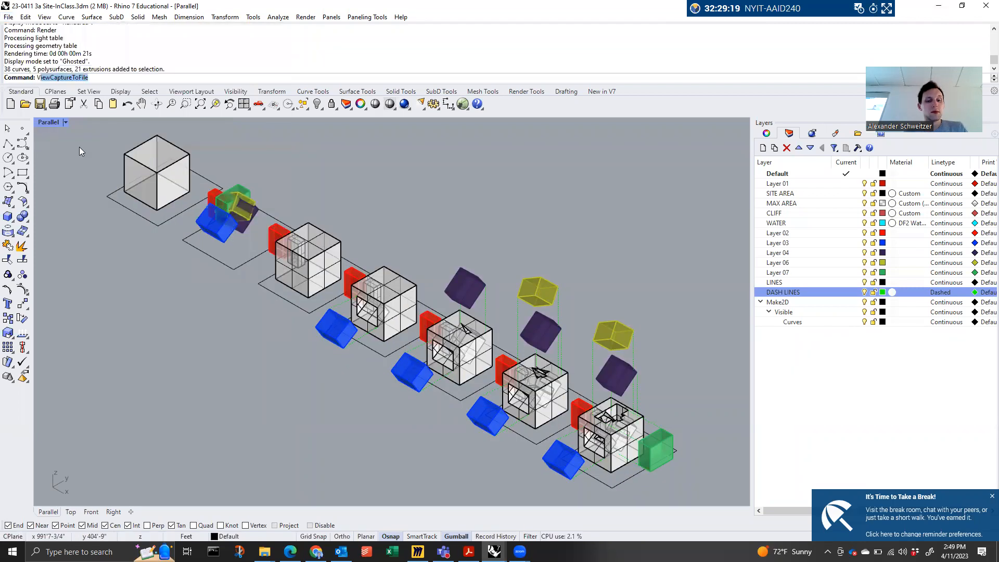
key(Return)
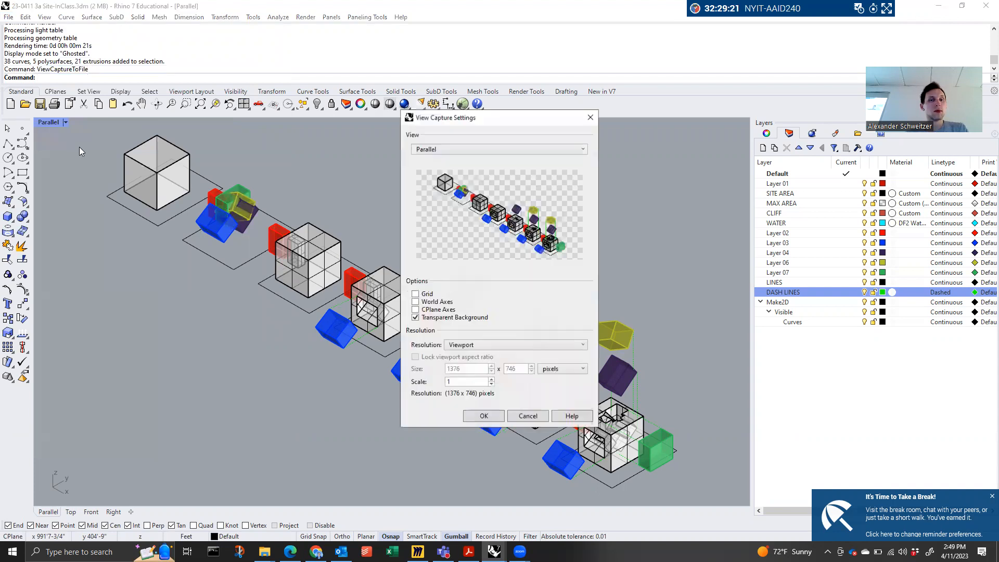
click(490, 419)
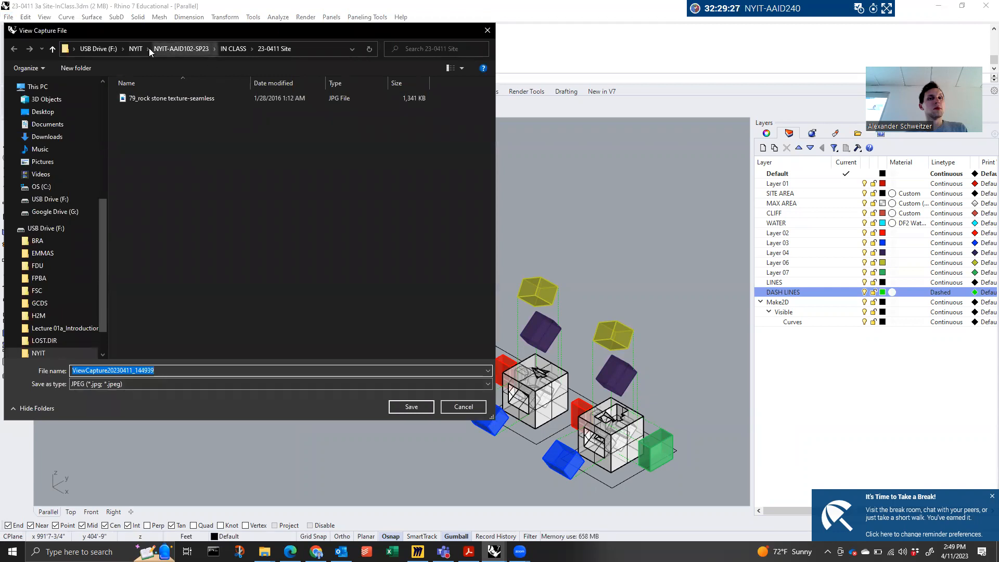
click(148, 48)
double_click(151, 175)
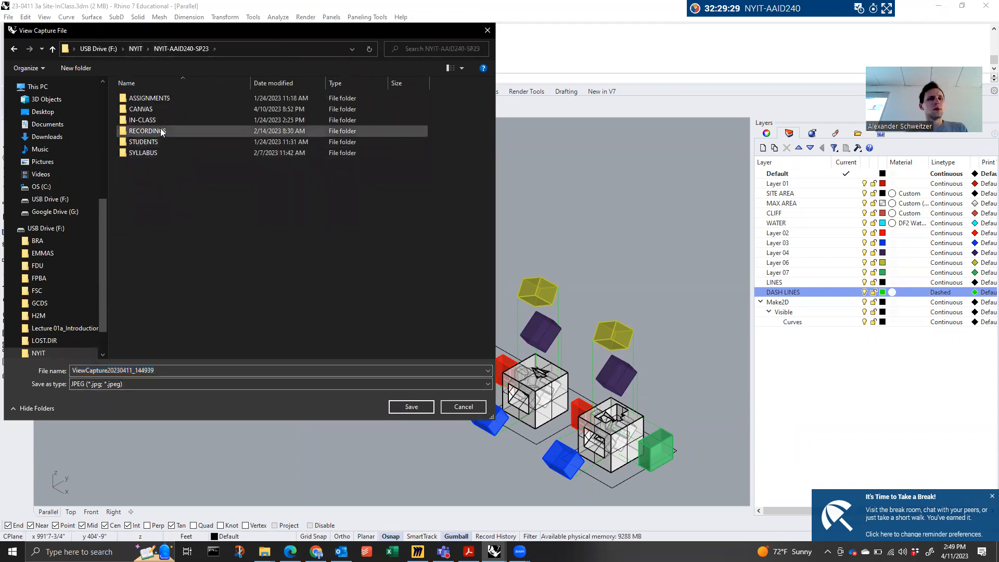
double_click(156, 119)
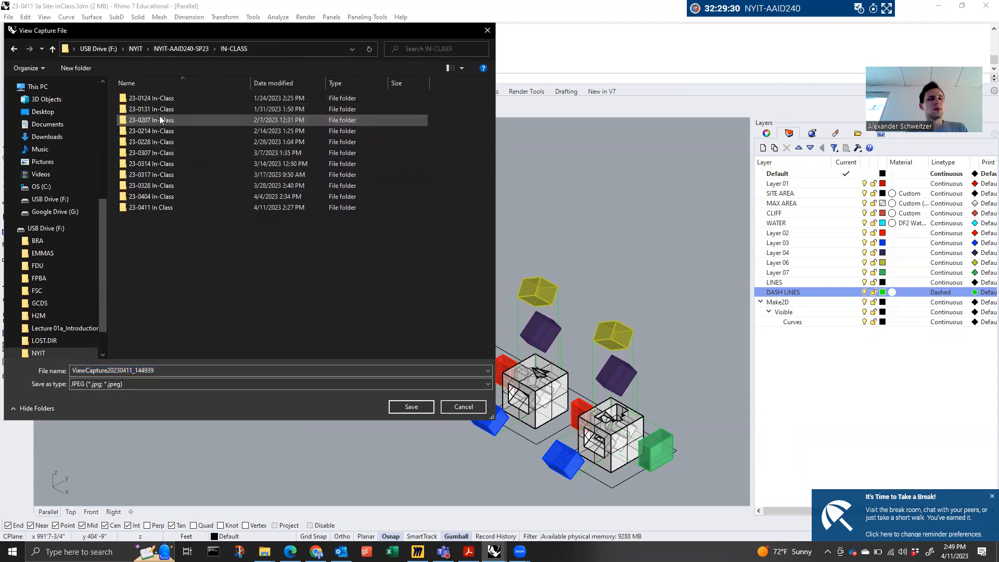
double_click(161, 208)
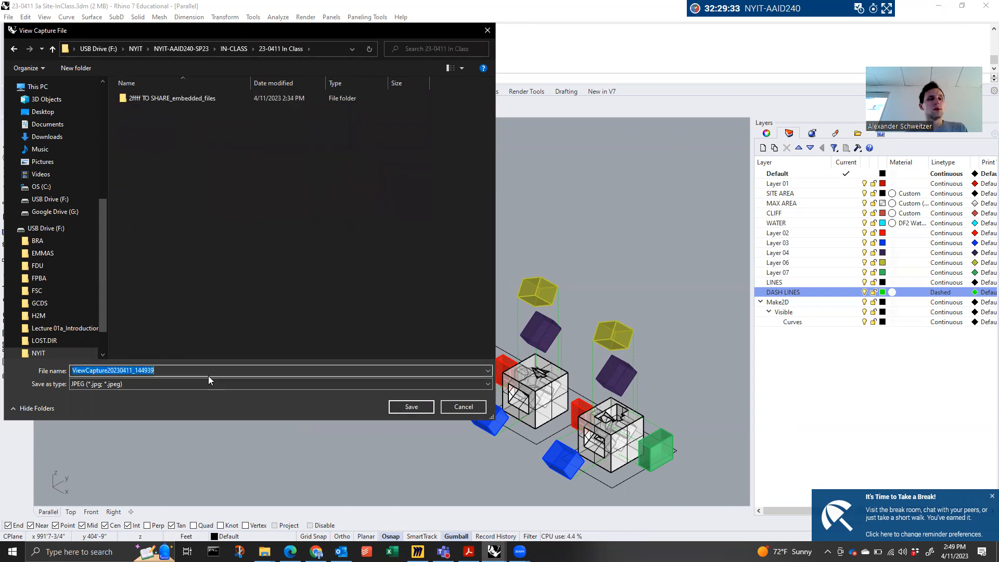
click(408, 406)
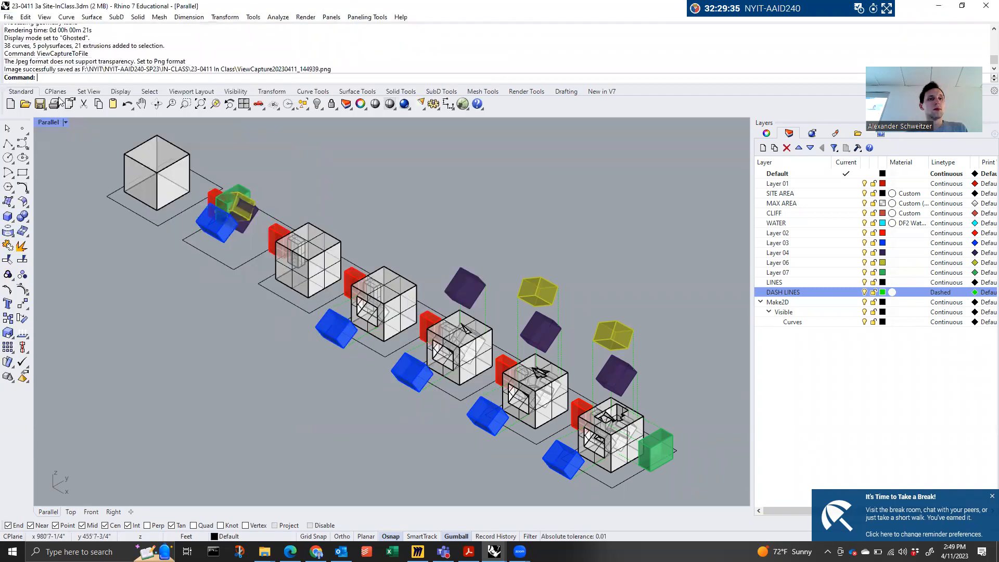
Start the ViewCaptureToFile command again for the same view
text(ViewCaptureToFile)
key(Return)
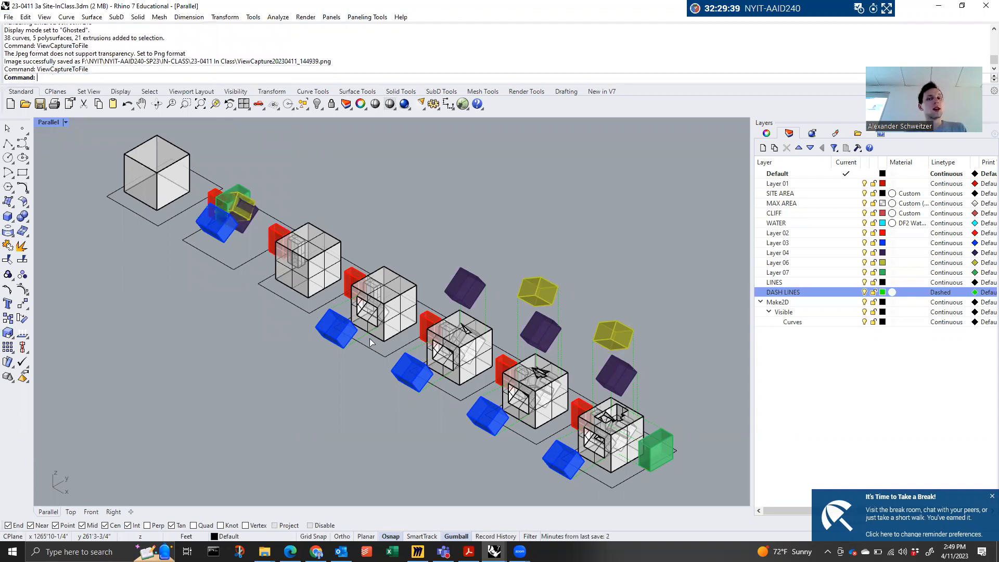
Capture the Parallel view with a transparent background and save it as the PNG "ViewCapture20230411_145001-2" in the 23-0411 In Class folder
click(477, 347)
click(476, 348)
click(543, 417)
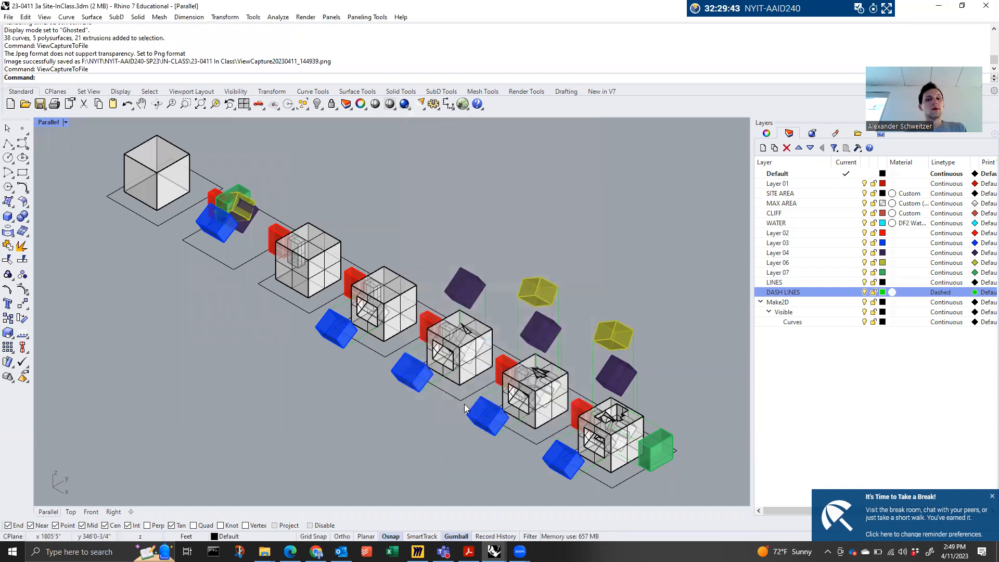
key(Return)
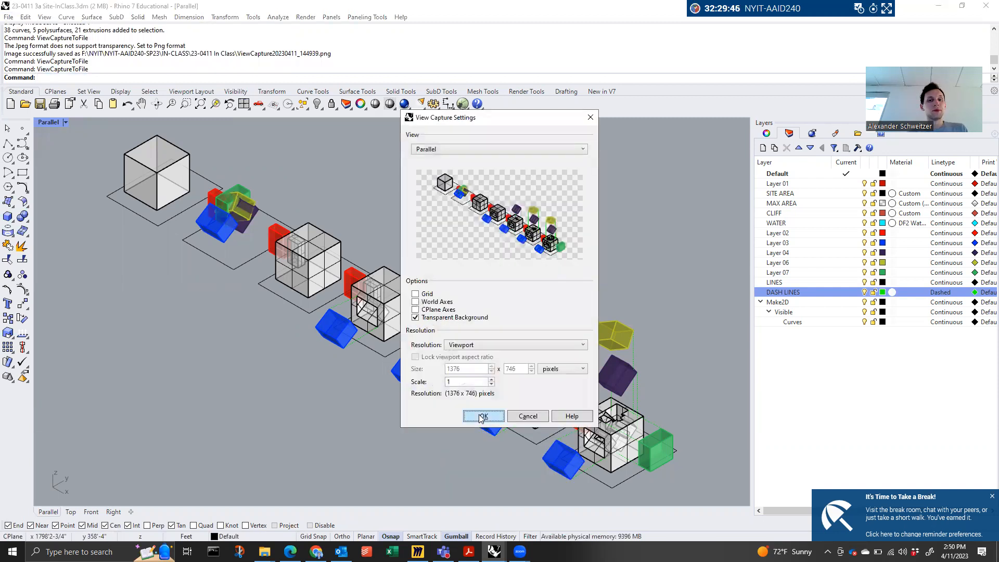
click(483, 417)
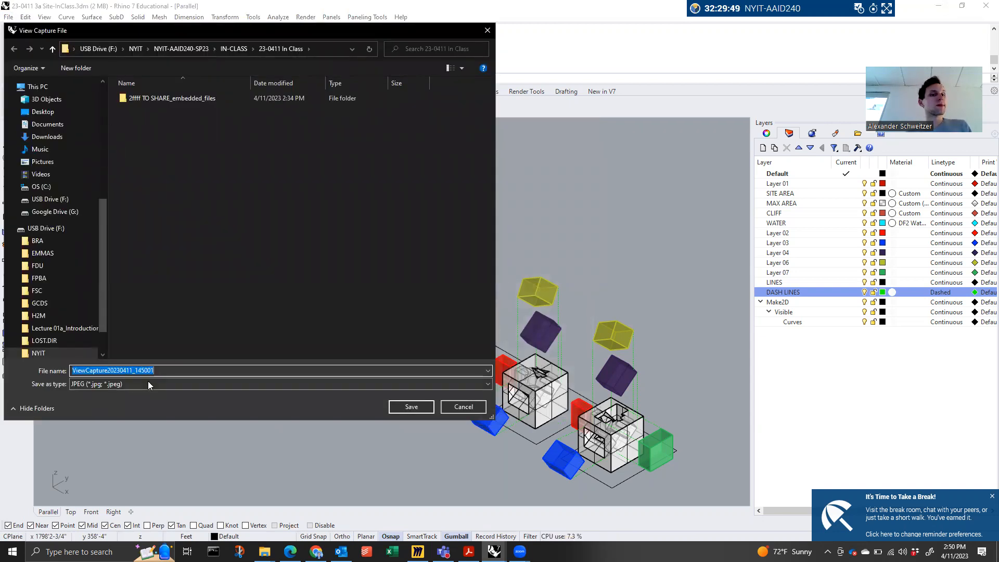
click(148, 384)
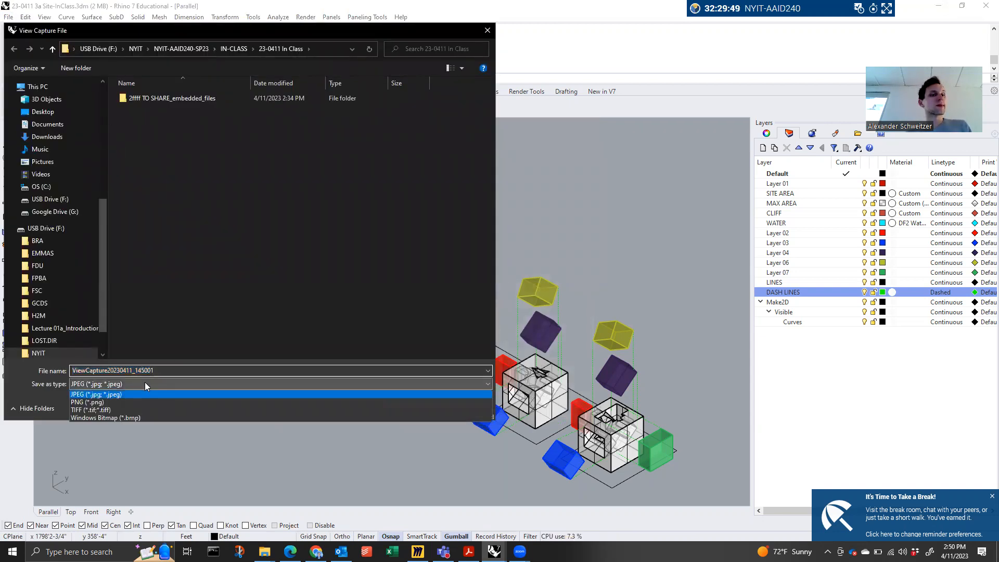
click(121, 404)
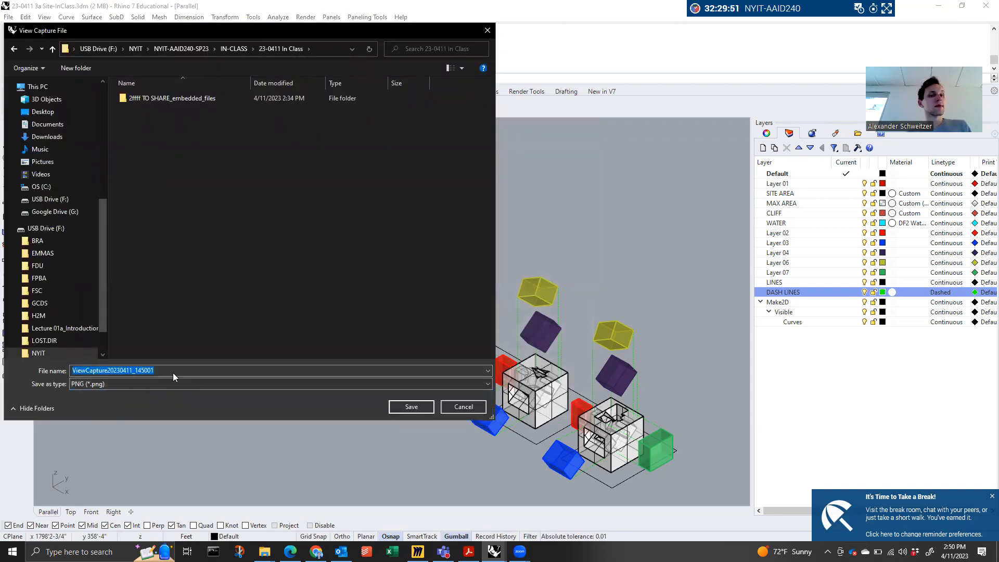
click(176, 372)
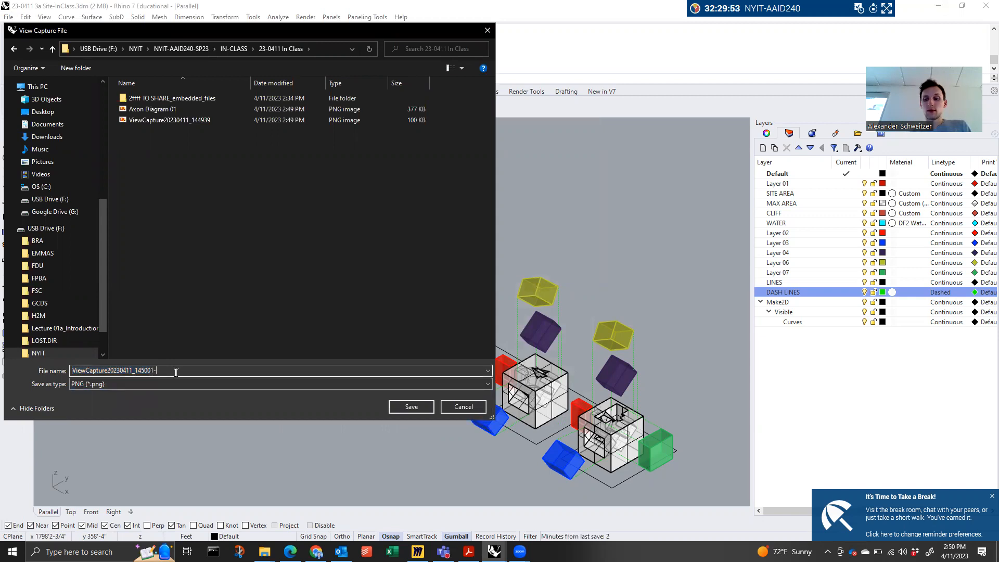
key(Return)
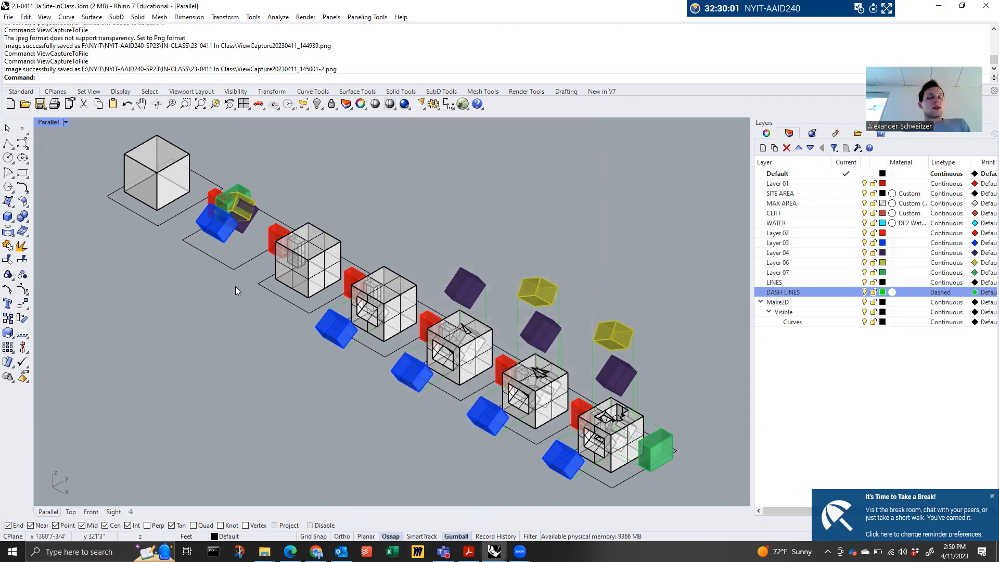
Generate a Make2D drawing of the whole diagram from the Parallel view, using View projection, input object properties and grouped output
drag(693, 496, 83, 129)
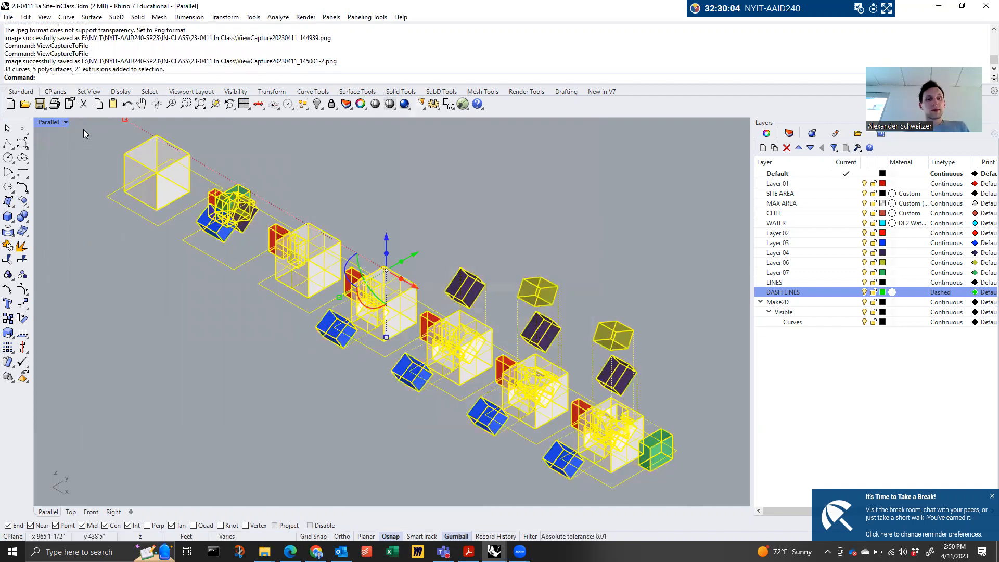
text(Make2D)
key(Return)
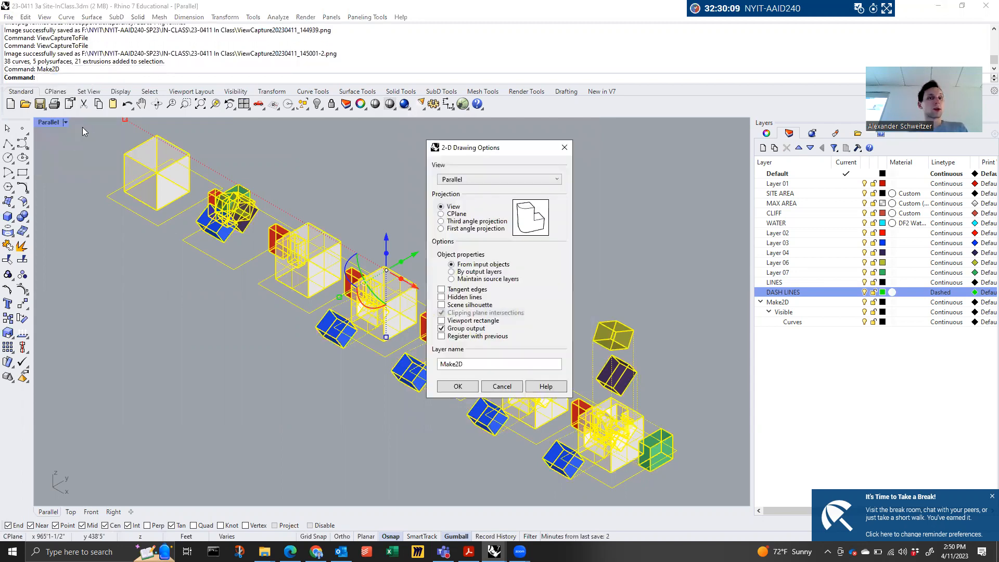
click(470, 388)
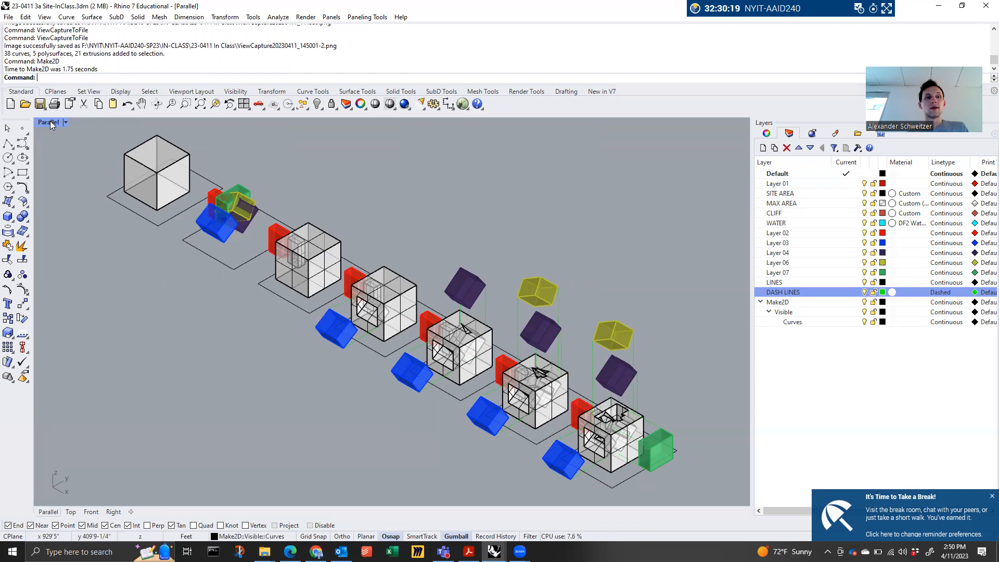
Start exporting the selected 2D line drawing in the Top viewport in Adobe Illustrator (*.ai) format
double_click(51, 124)
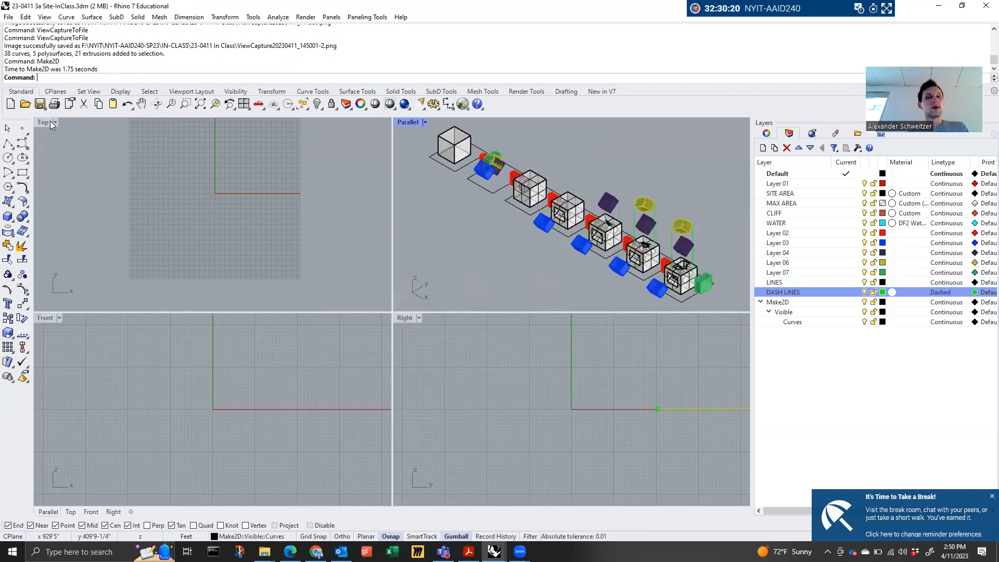
scroll(271, 263, down, 8)
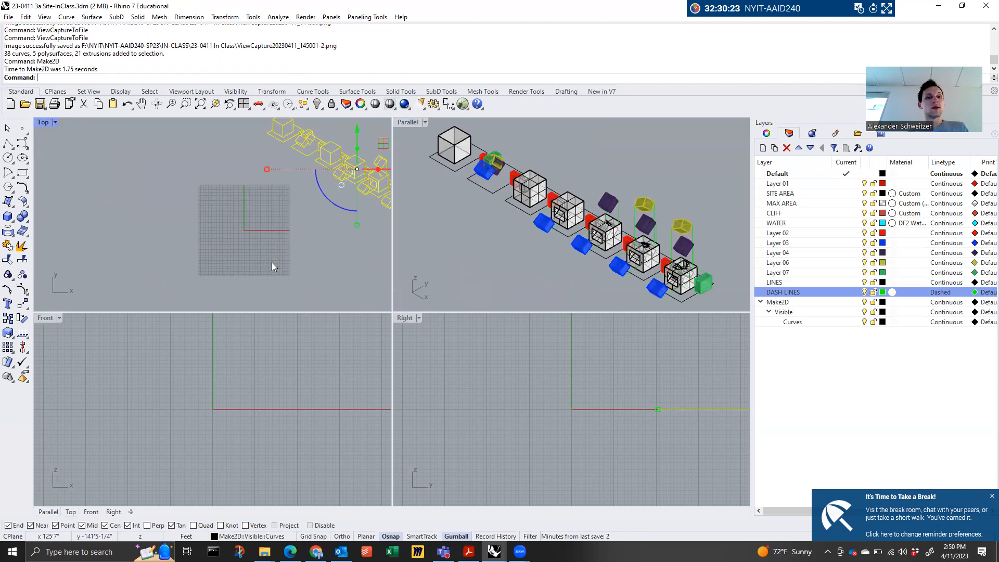
scroll(312, 258, up, 8)
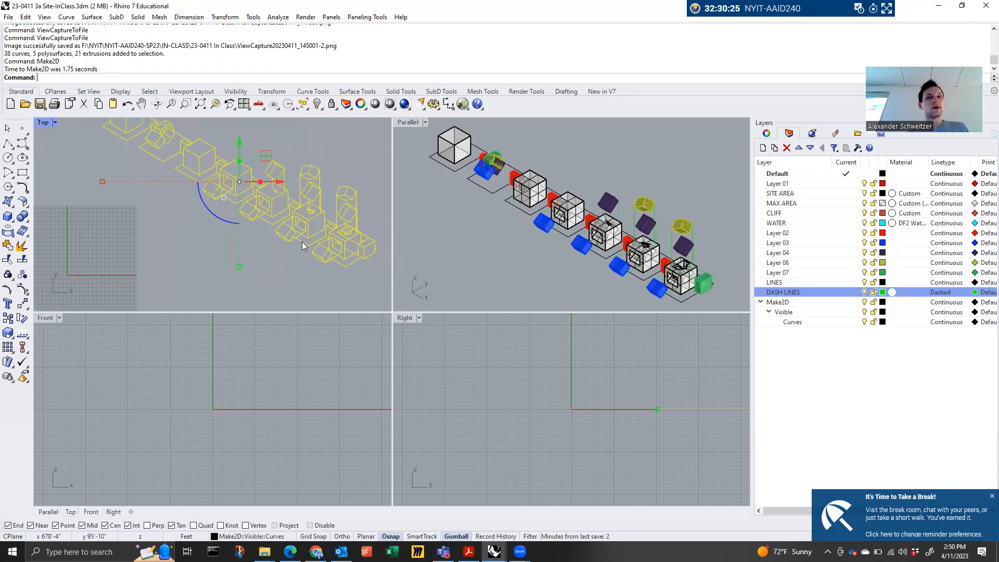
scroll(286, 144, down, 2)
text(Export)
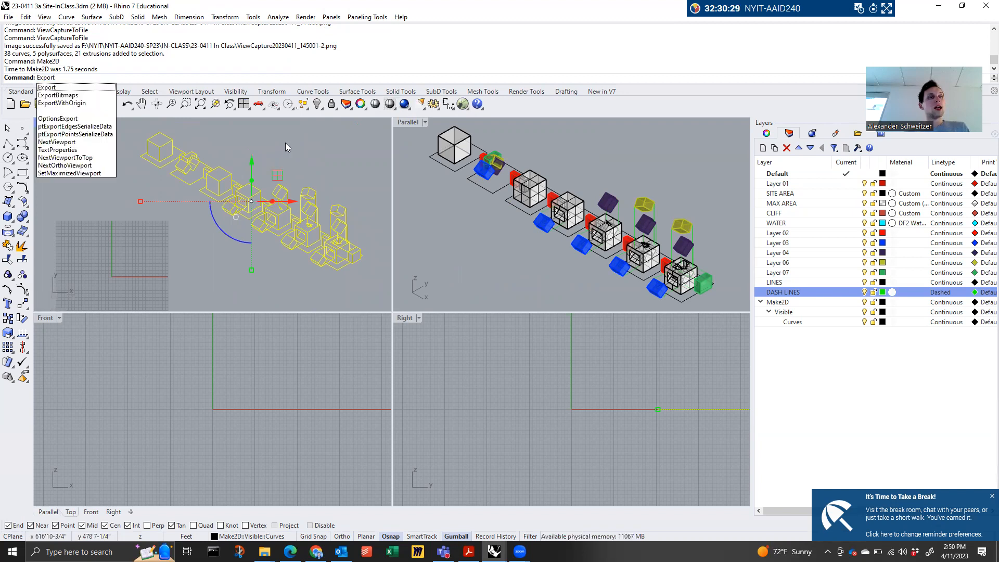
key(Return)
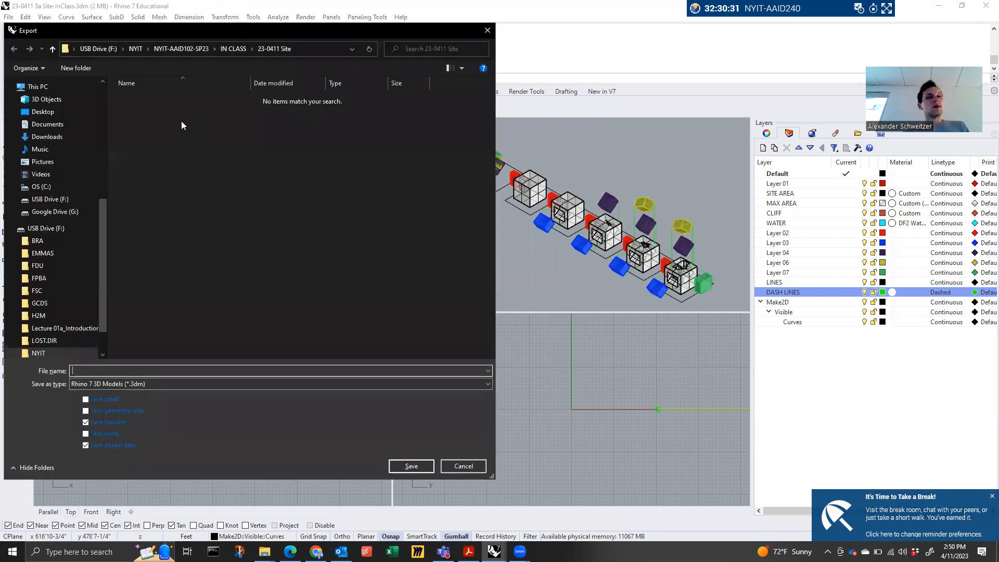
click(152, 384)
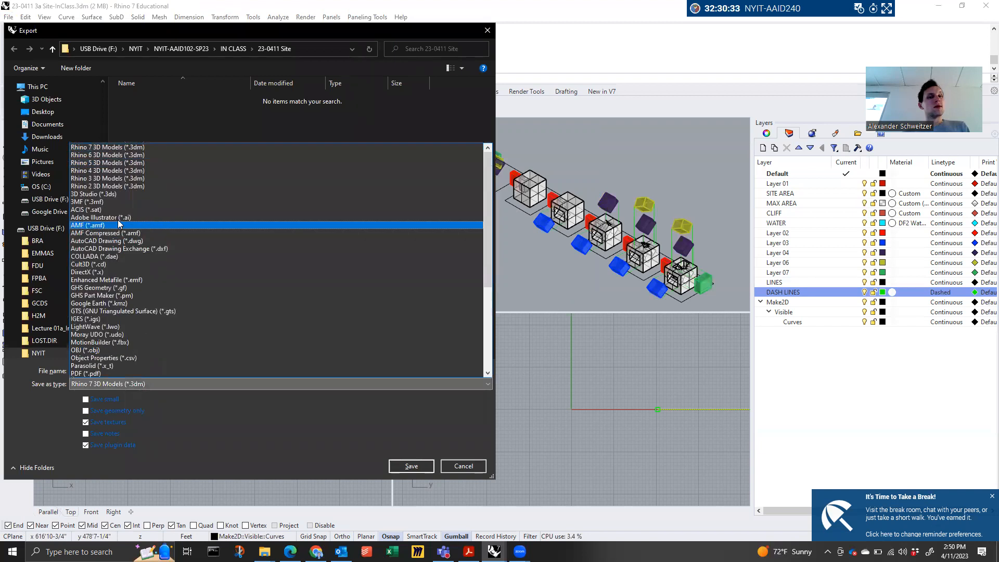
click(117, 220)
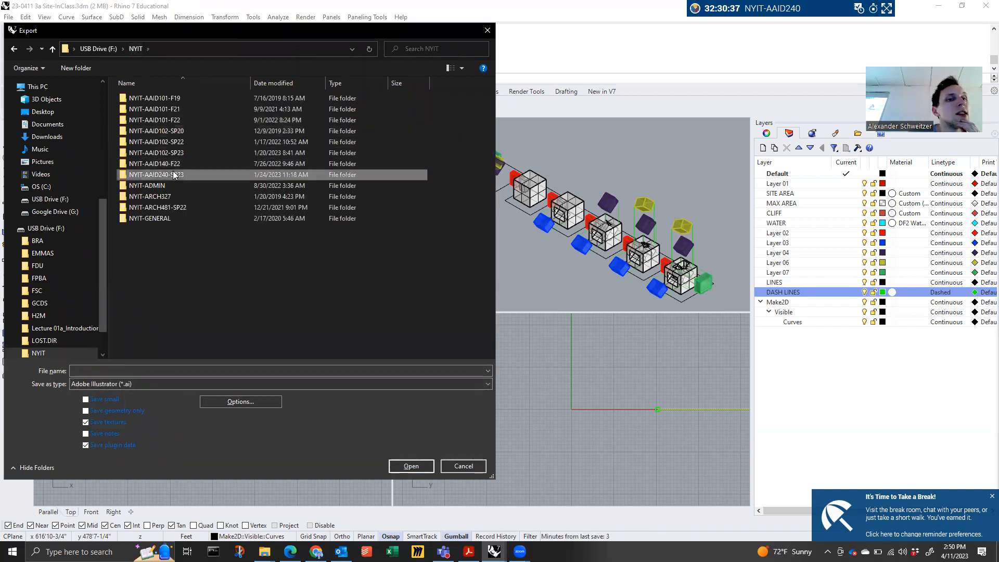
Save the export as "Diagram Lines" in the NYIT-AAID240-SP23 IN-CLASS folder 23-0411 In Class, accepting the Illustrator export options
double_click(172, 173)
double_click(162, 120)
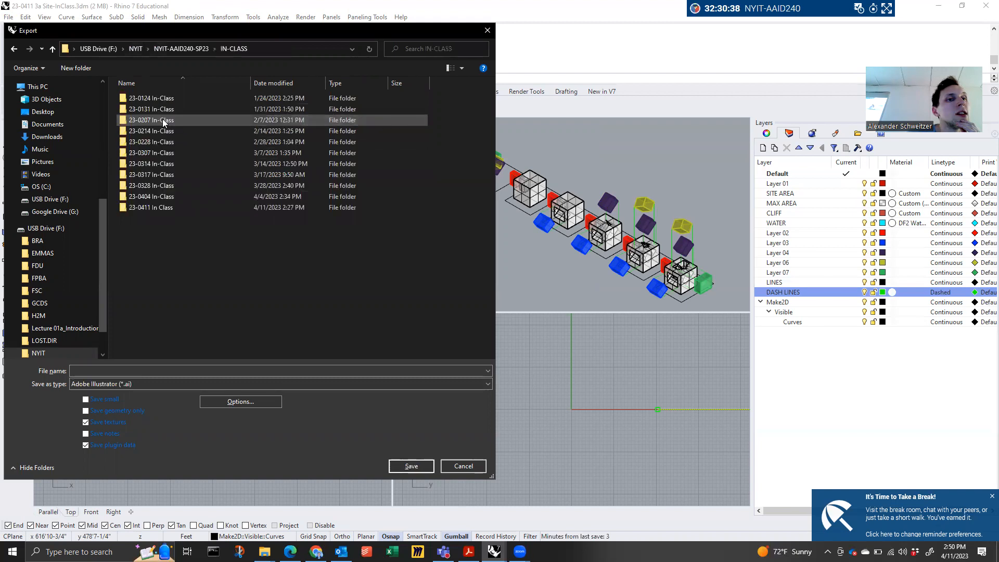
double_click(160, 196)
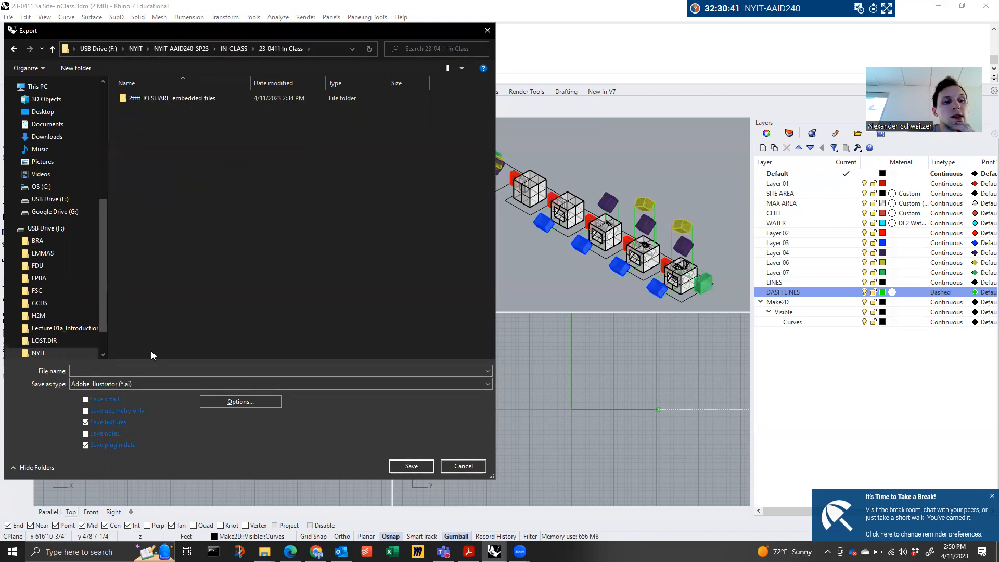
click(150, 369)
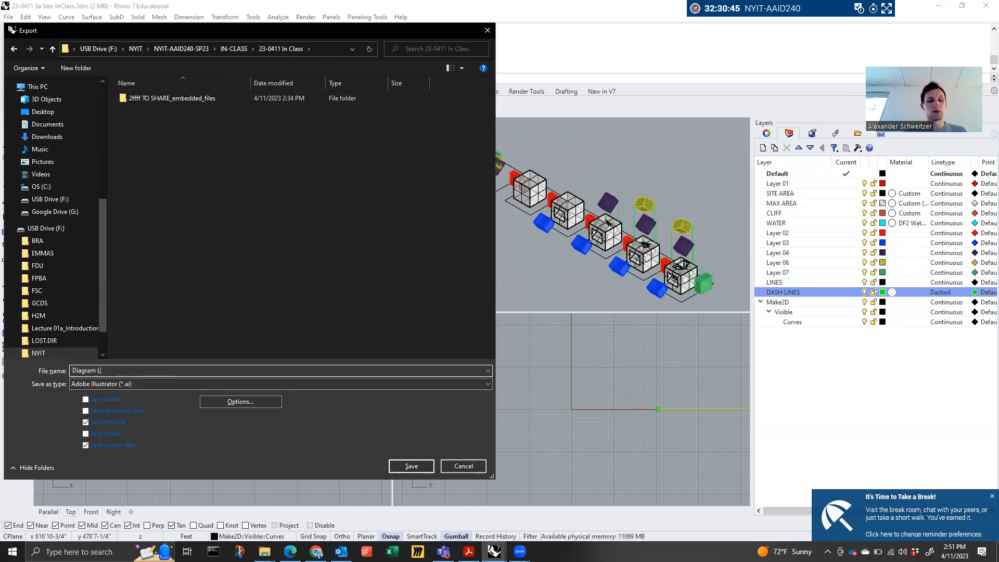
key(Return)
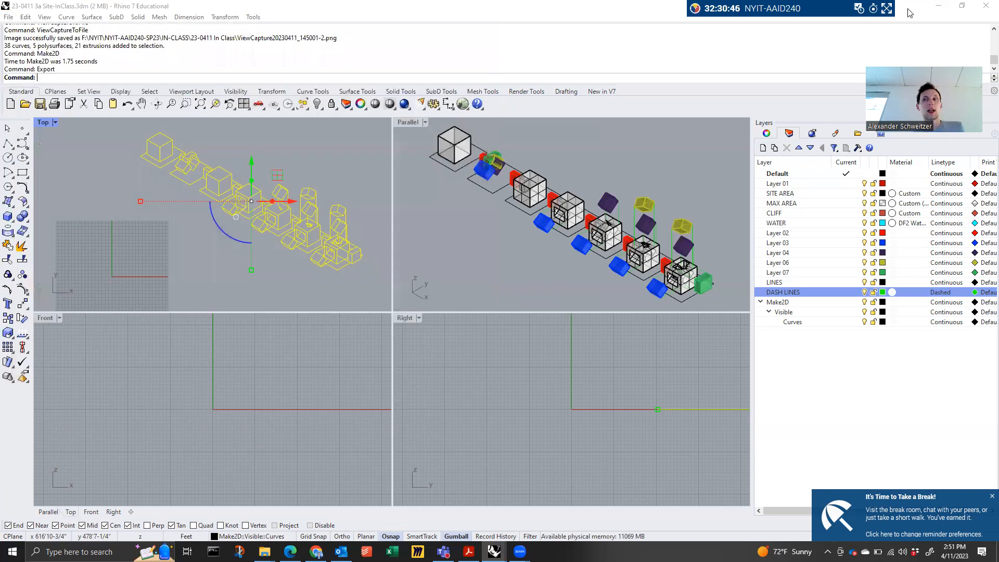
click(527, 371)
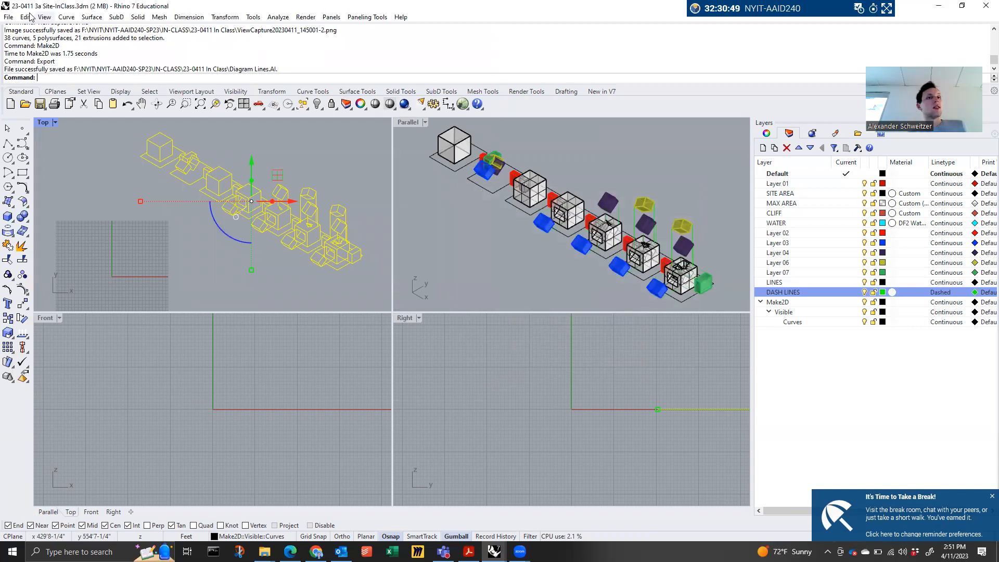
Save the Rhino model and switch to Adobe Illustrator 2023
click(9, 17)
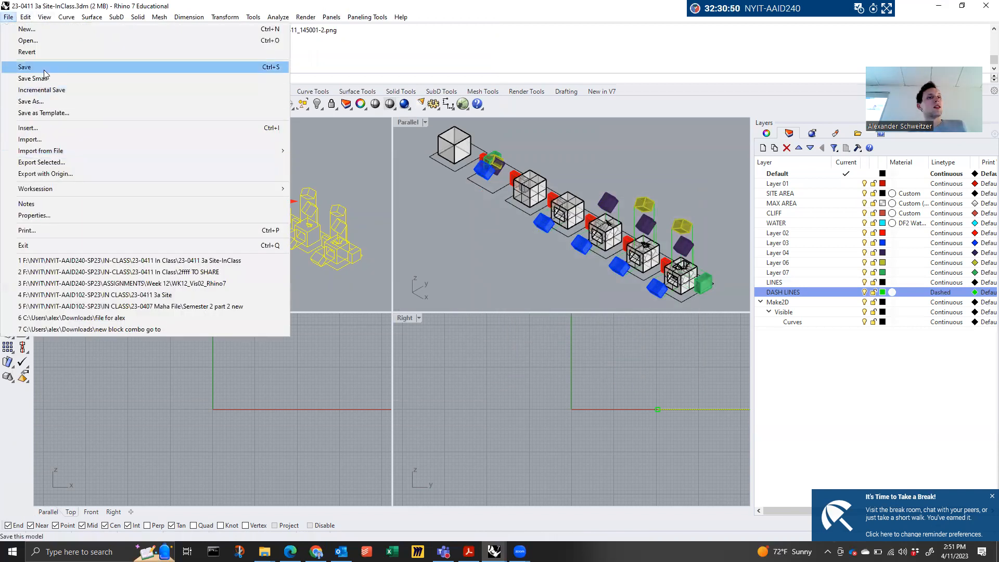
click(26, 67)
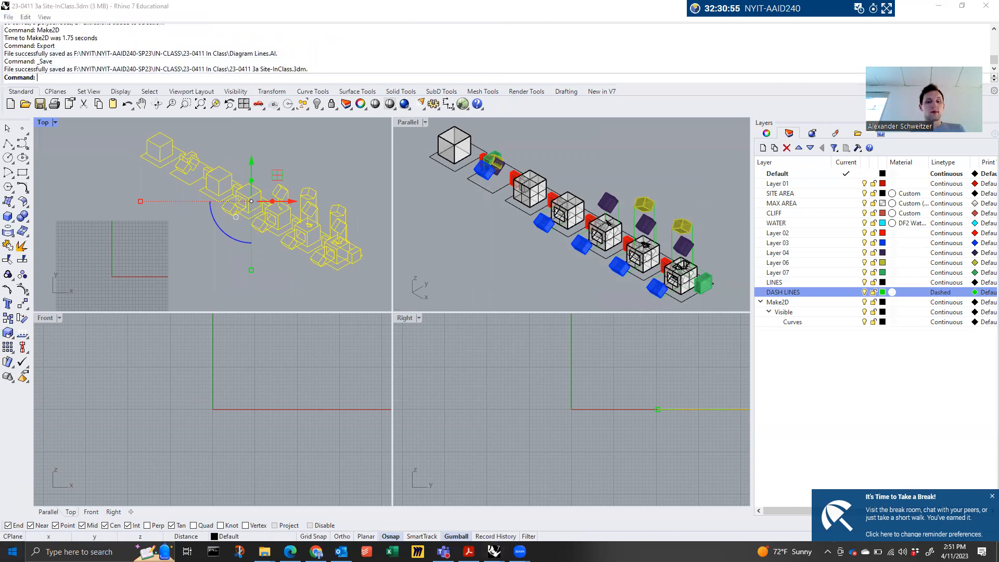
key(super)
text(illu)
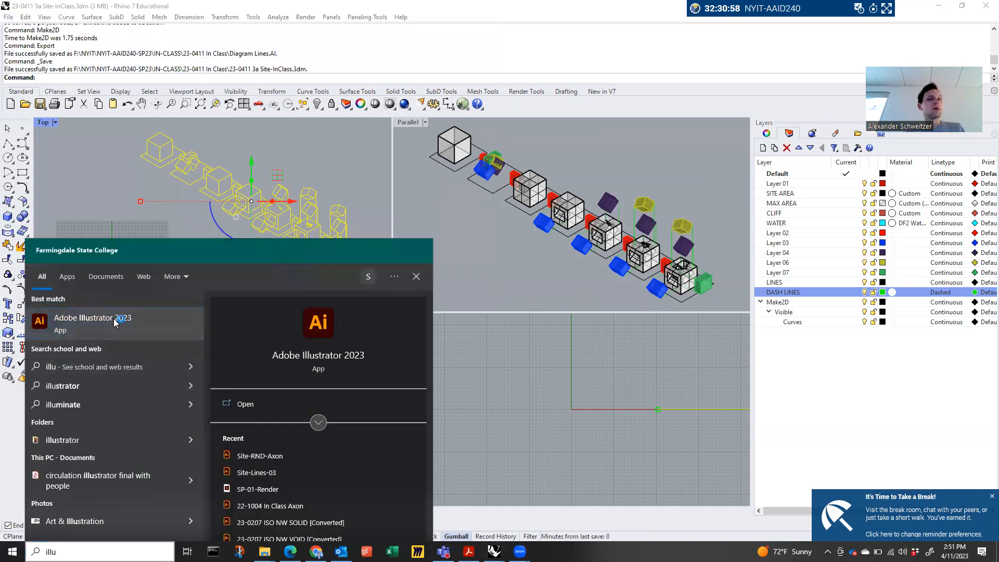
click(115, 321)
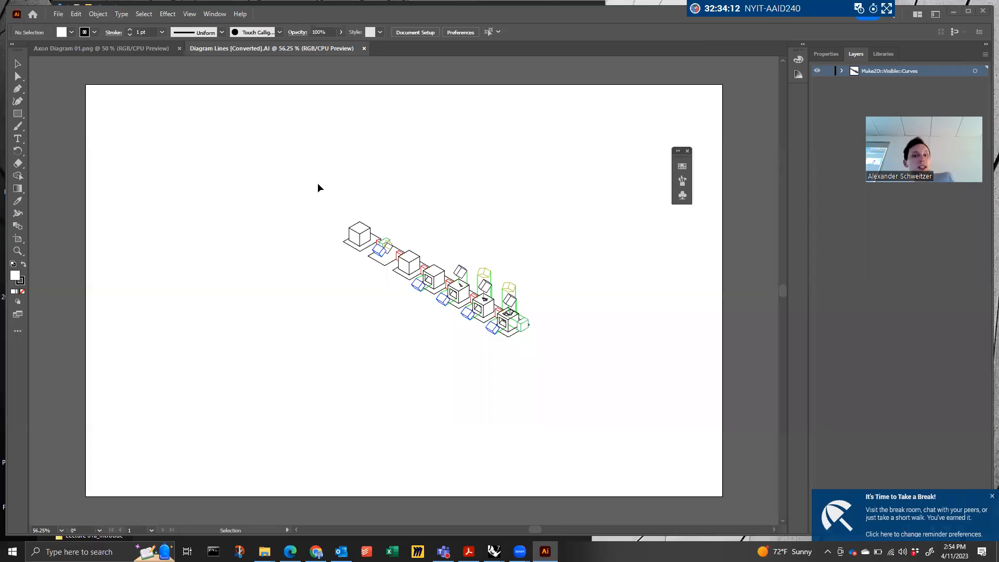
Select all the line work in the Diagram Lines document and add a new layer to Axon Diagram 01.png
drag(318, 183, 453, 317)
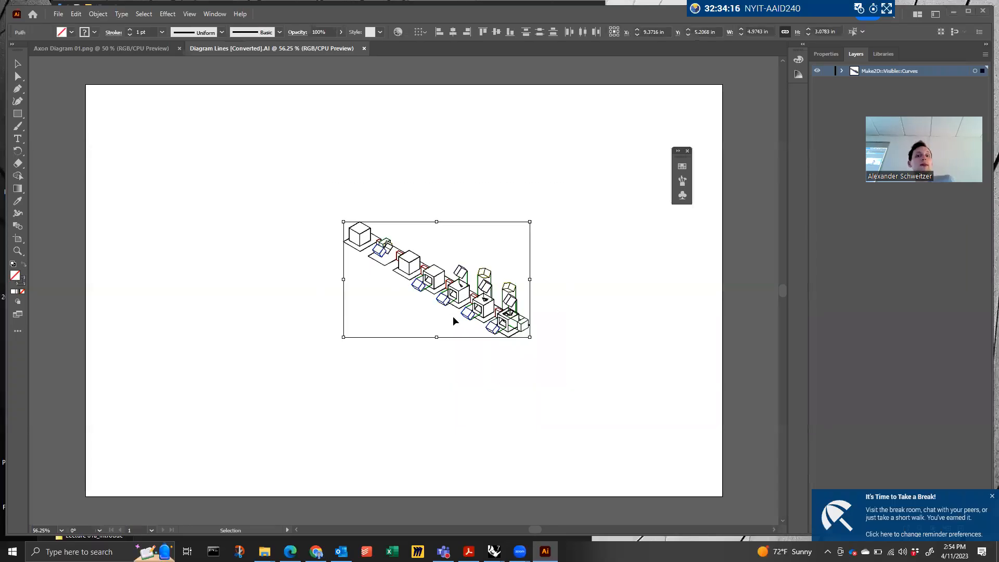
click(155, 49)
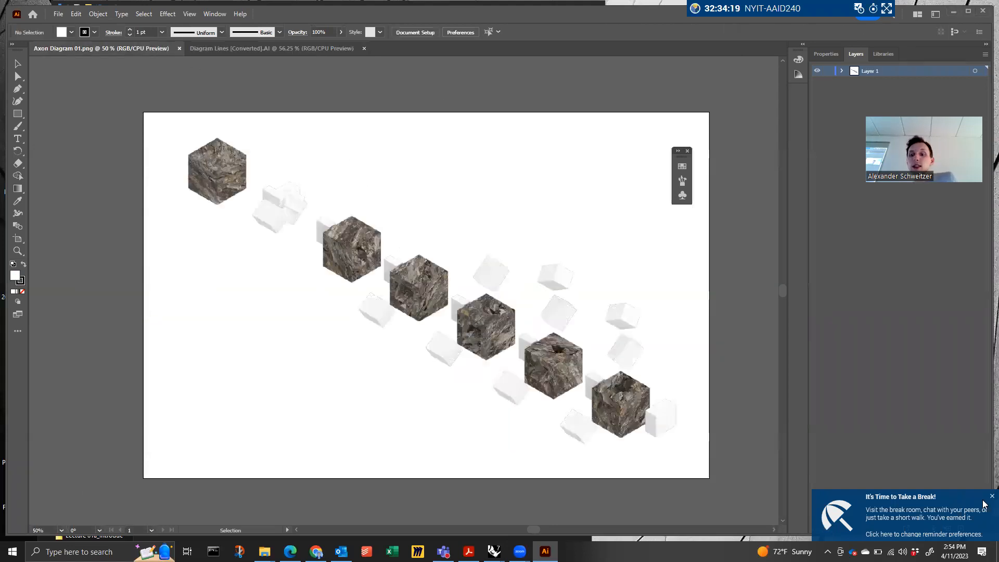
click(960, 529)
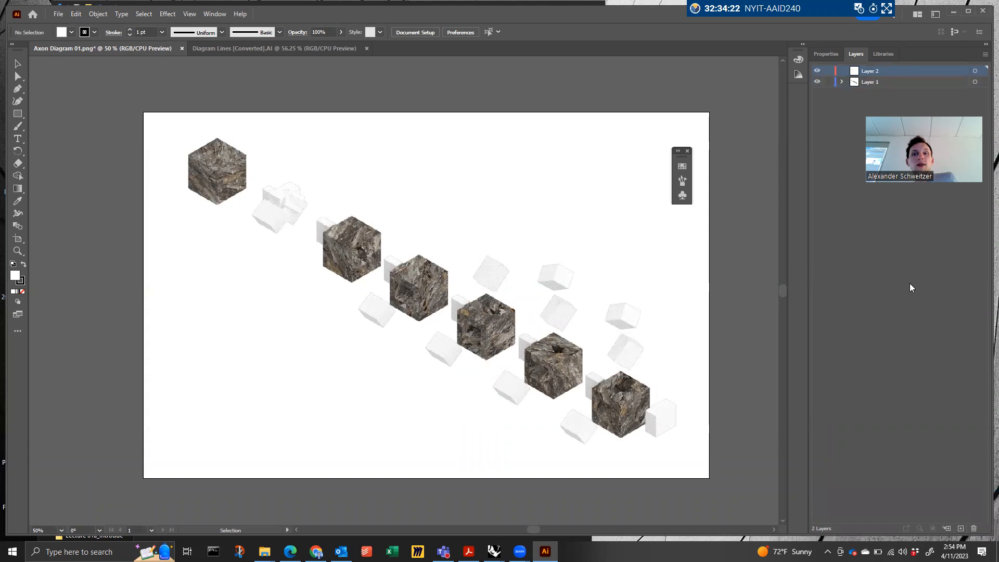
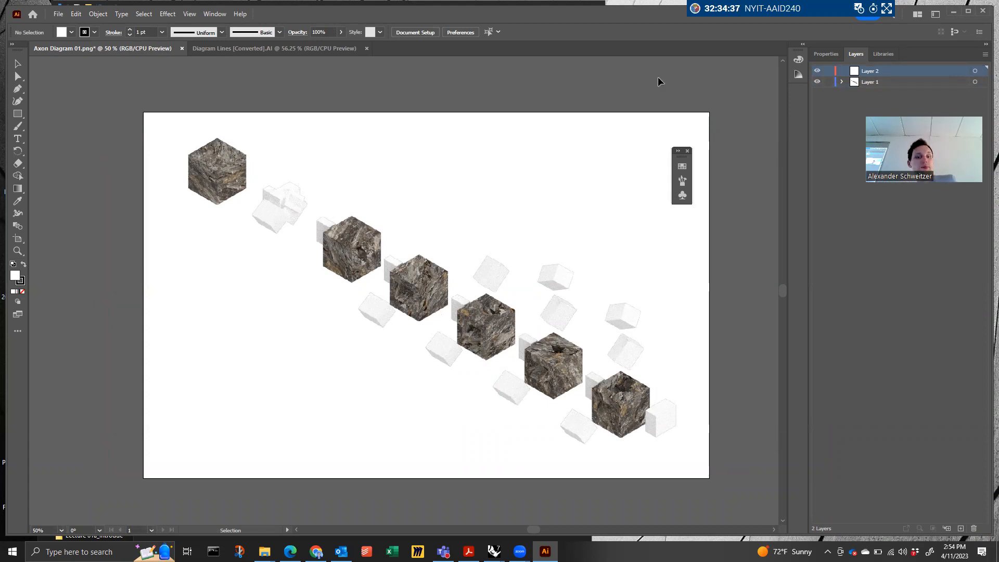
Paste the copied Diagram Lines line work onto the empty upper layer of Axon Diagram 01.png
key(a)
key(v)
click(75, 14)
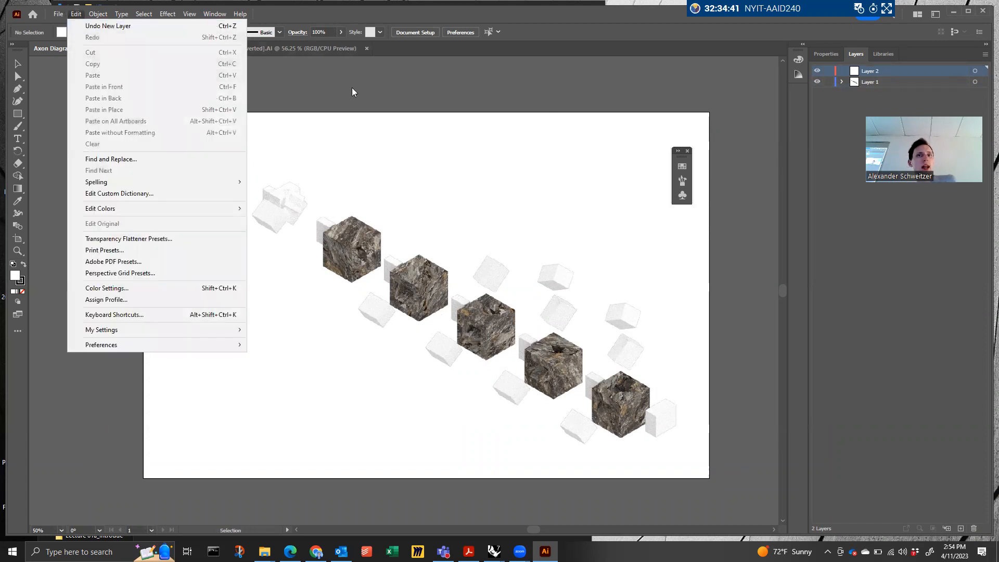
click(335, 52)
click(335, 49)
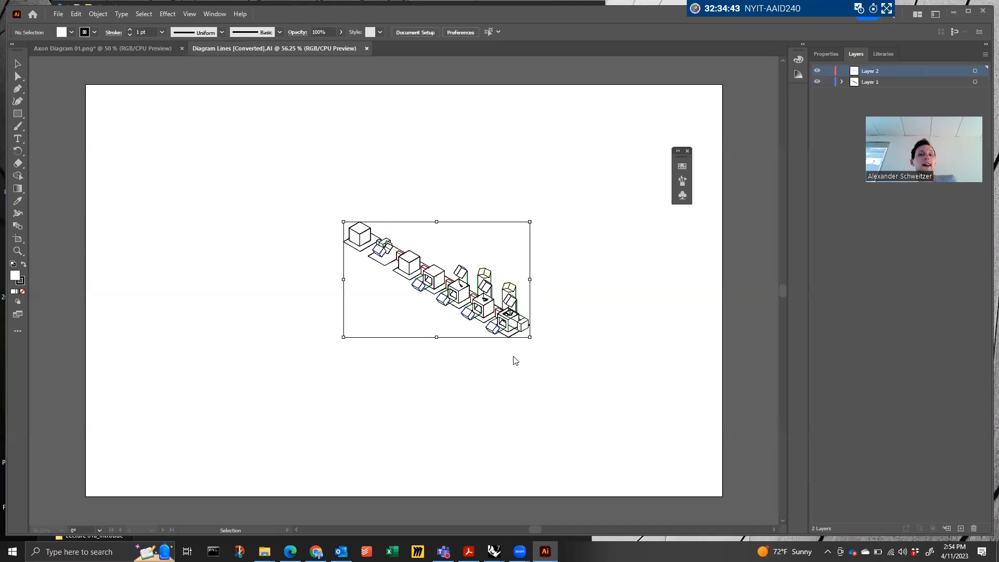
click(116, 50)
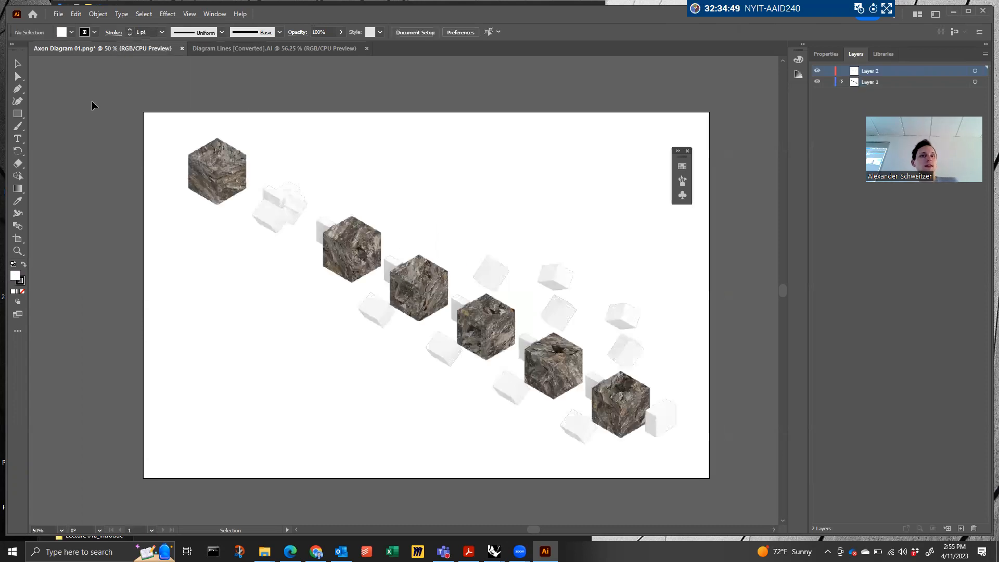
key(ctrl+v)
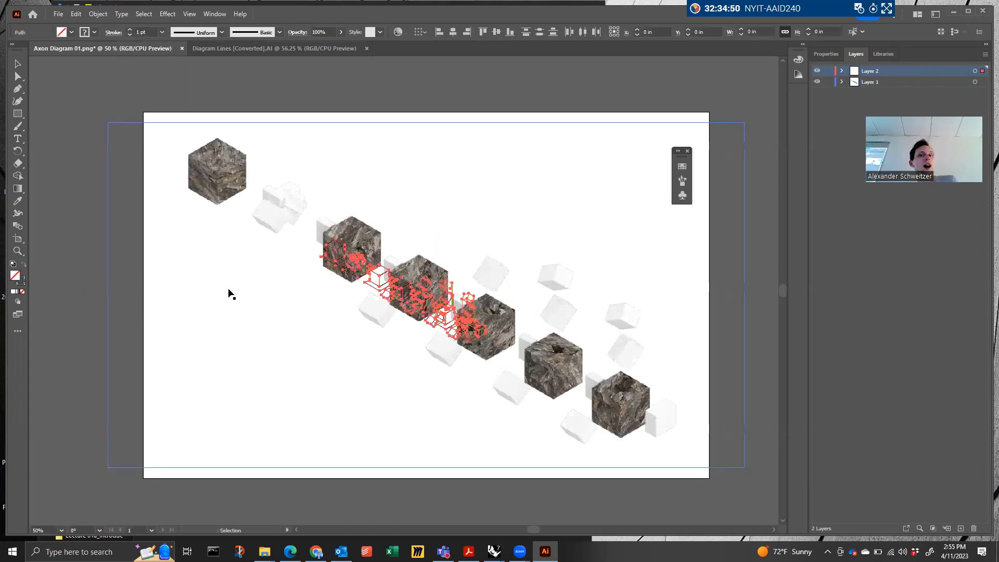
Enlarge the pasted line work proportionally to about 14.99 by 9.28 in and nudge it up over the rendered cubes
drag(487, 342, 723, 464)
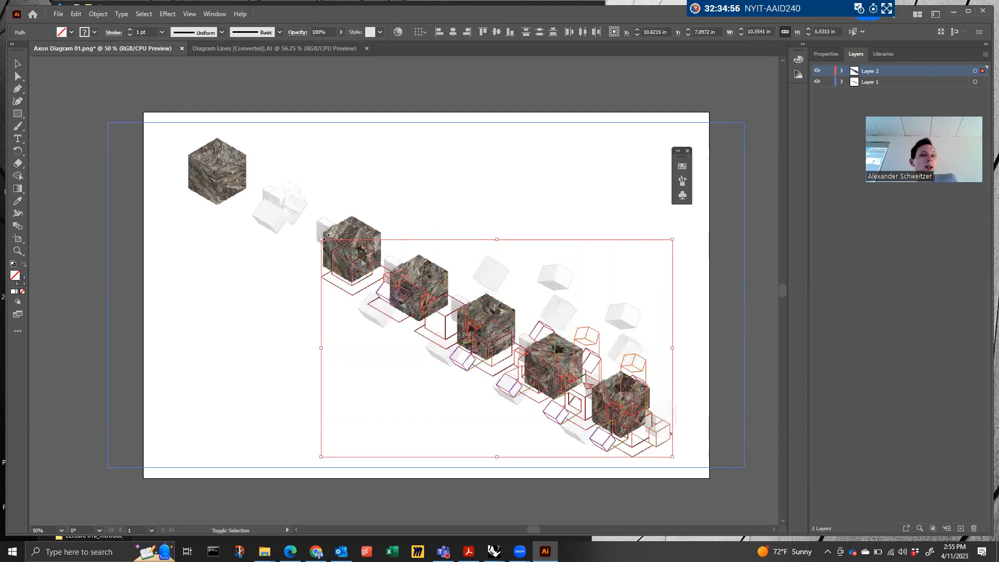
shift+drag(320, 239, 173, 96)
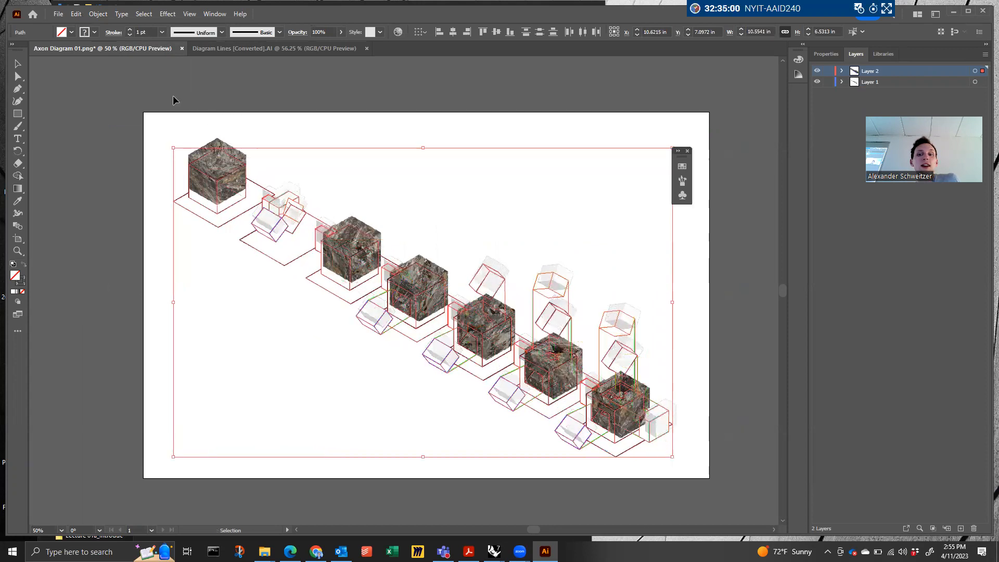
key(Up)
key(Up)
key(Up)
key(Up)
key(Up)
key(Up)
key(Up)
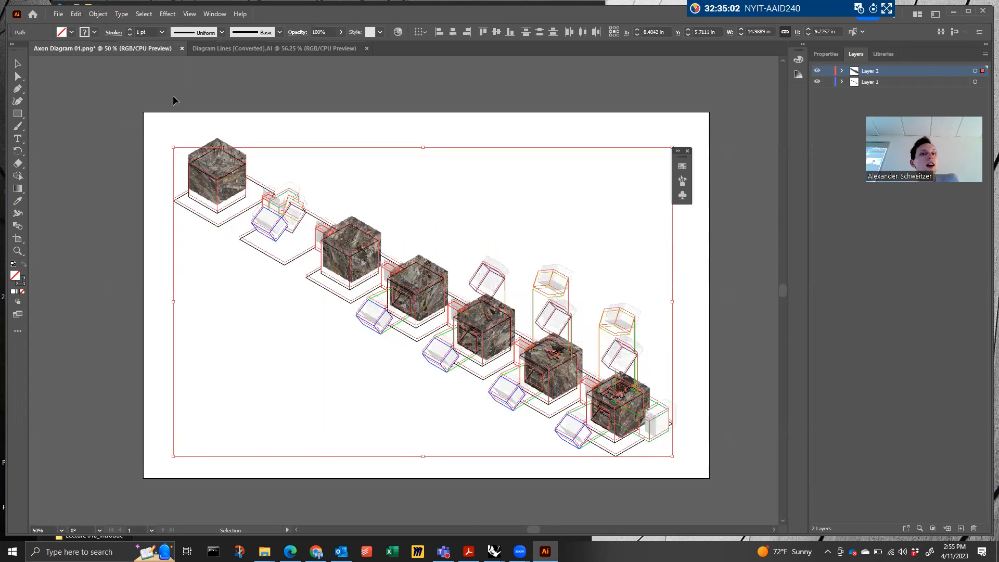
key(Up)
key(Up)
key(Up)
key(Up)
key(Up)
key(Up)
key(Up)
key(Up)
key(Up)
key(Up)
key(Up)
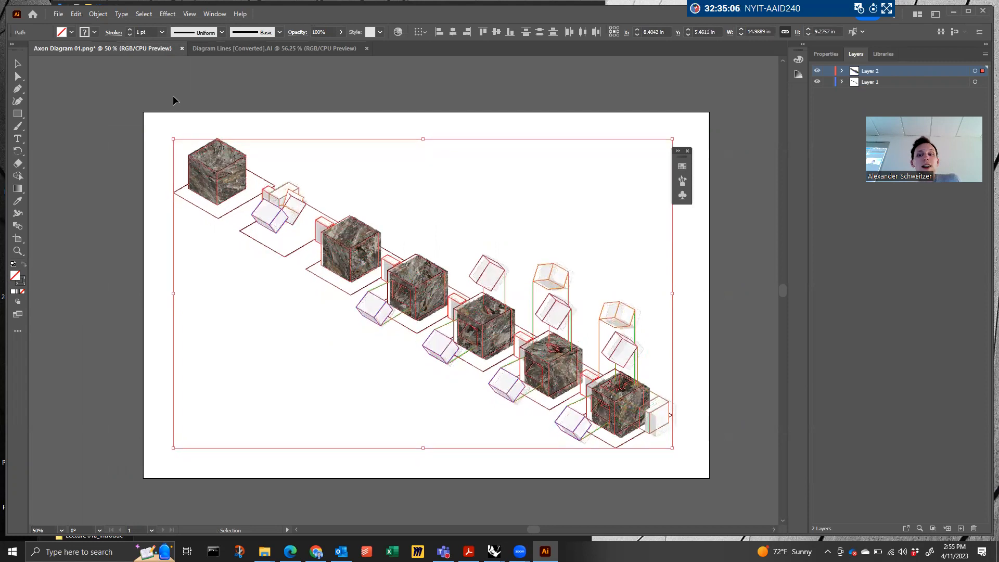
Fine-tune the line work's scale to about 15.17 by 9.39 in so its edges match the rendered cubes
drag(672, 447, 678, 454)
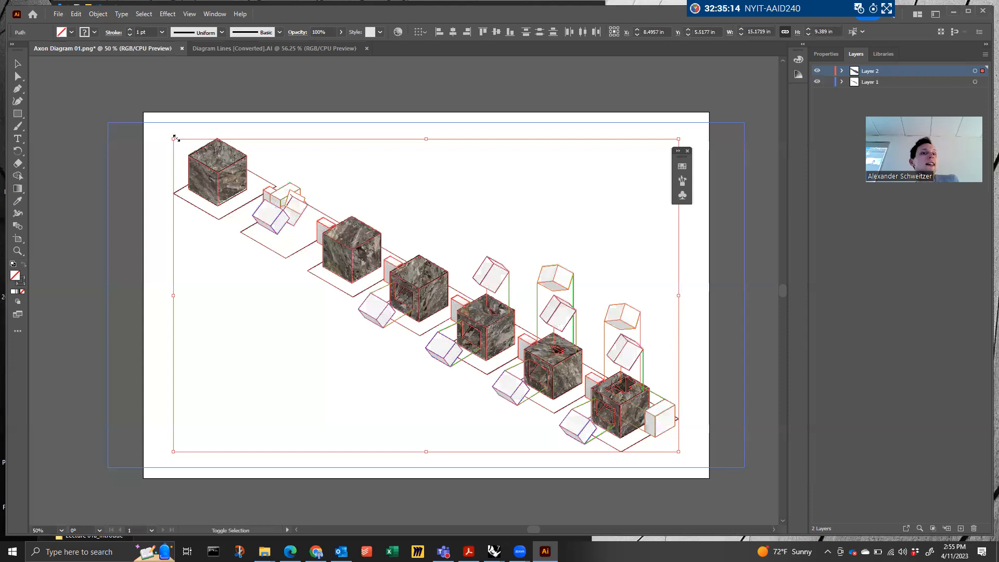
drag(173, 138, 173, 138)
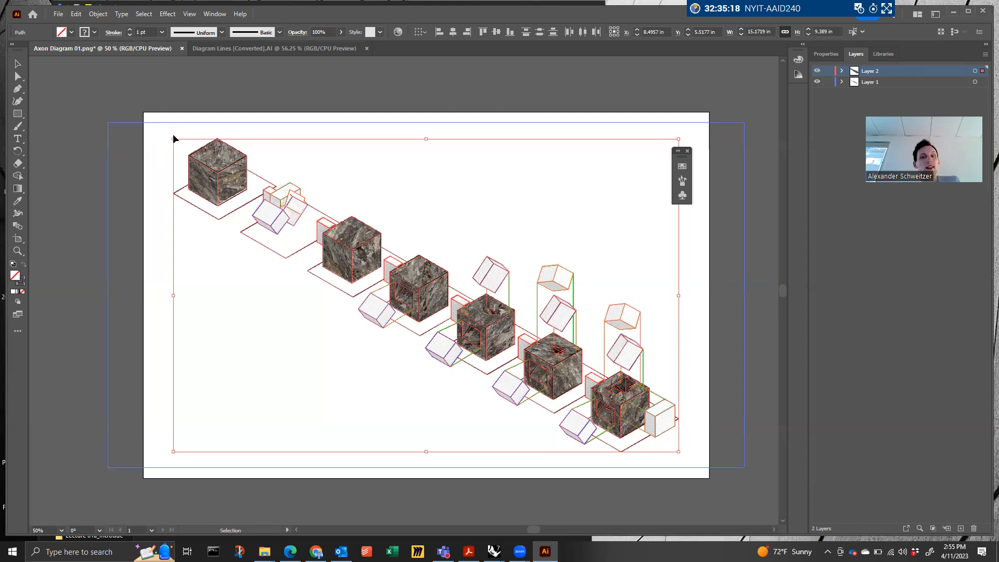
key(Return)
click(444, 356)
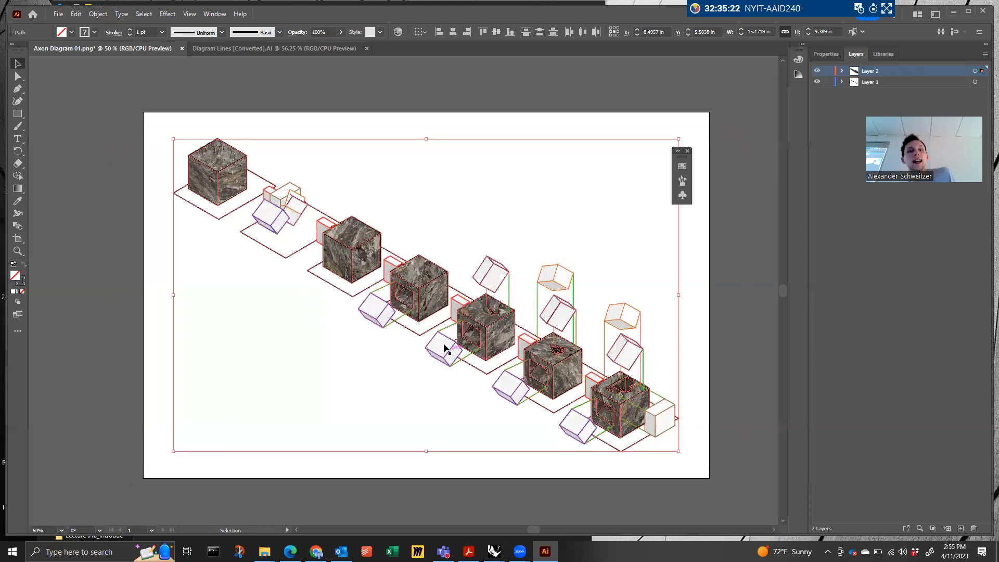
Set the stroke weight of the overlaid line work to 3 pt and deselect it
click(832, 54)
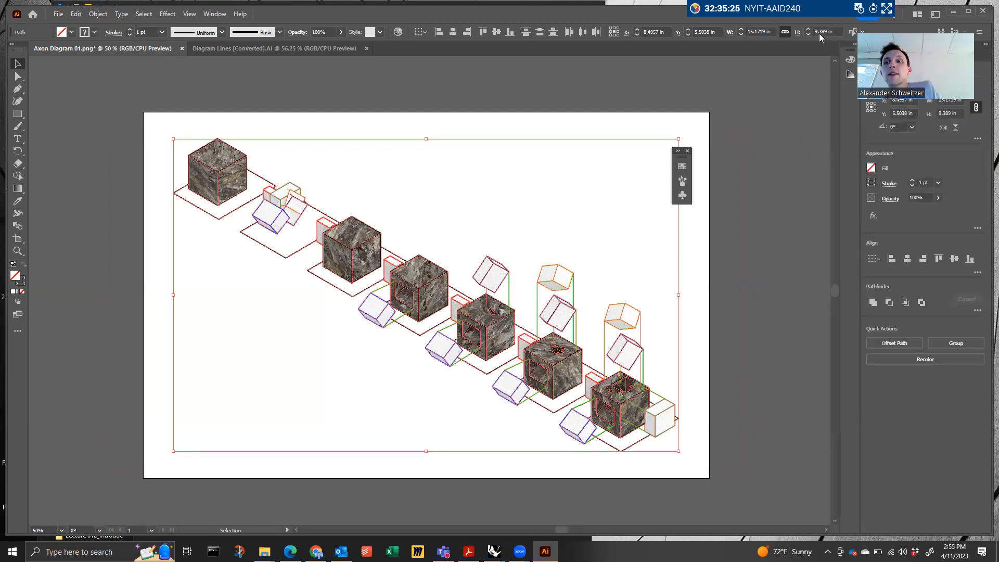
click(913, 181)
click(913, 181)
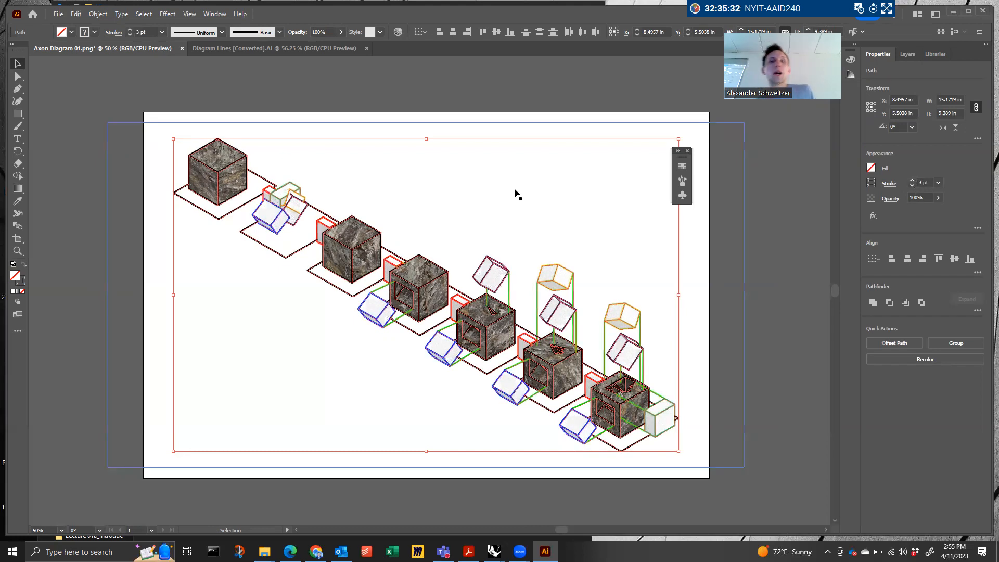
click(446, 74)
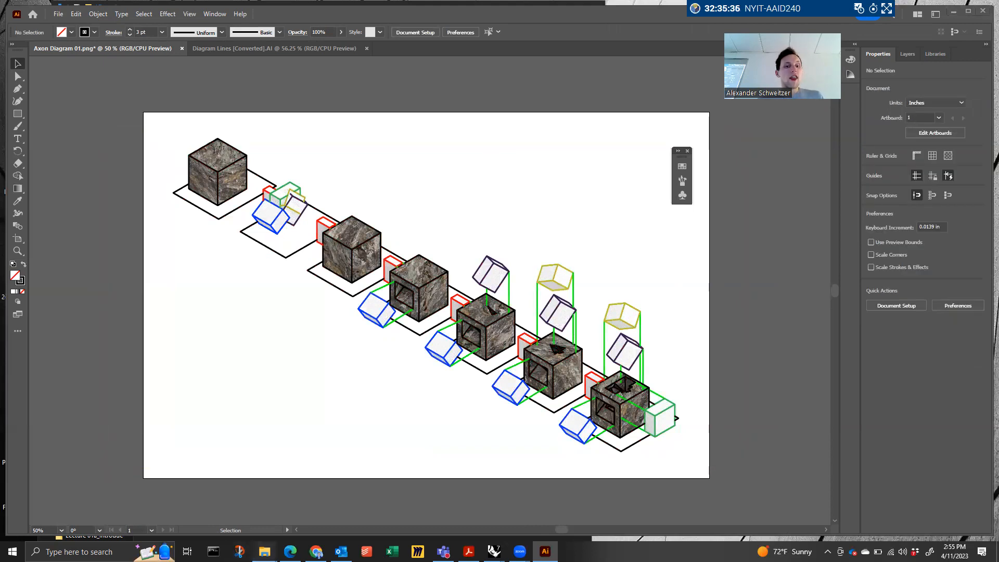
mouse_move(265, 552)
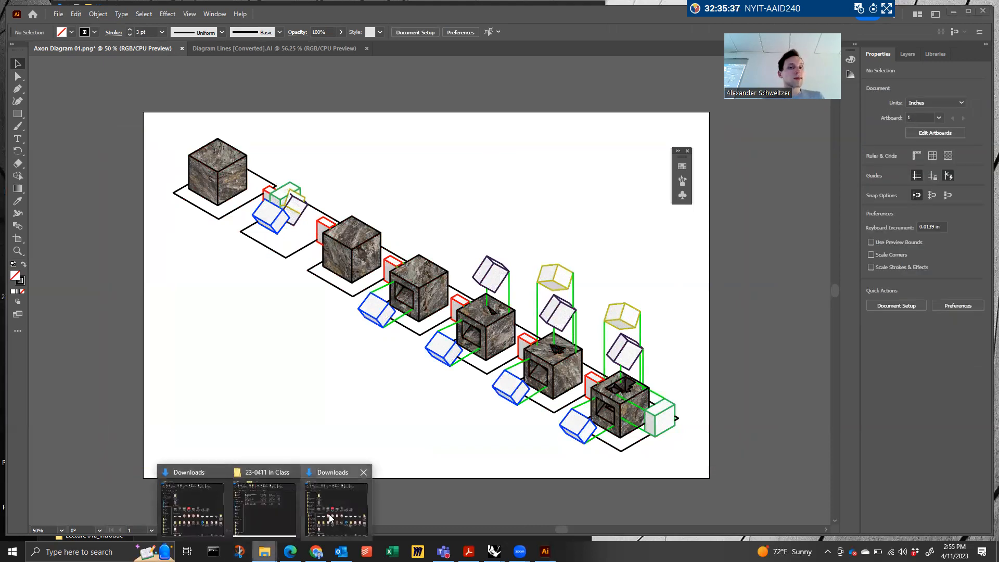
click(265, 509)
click(191, 289)
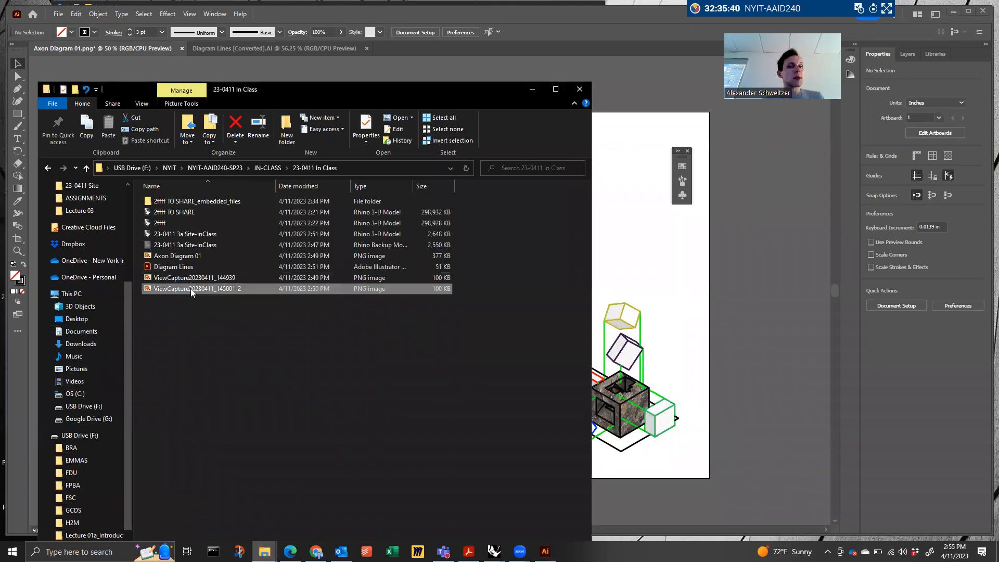
drag(192, 290, 680, 246)
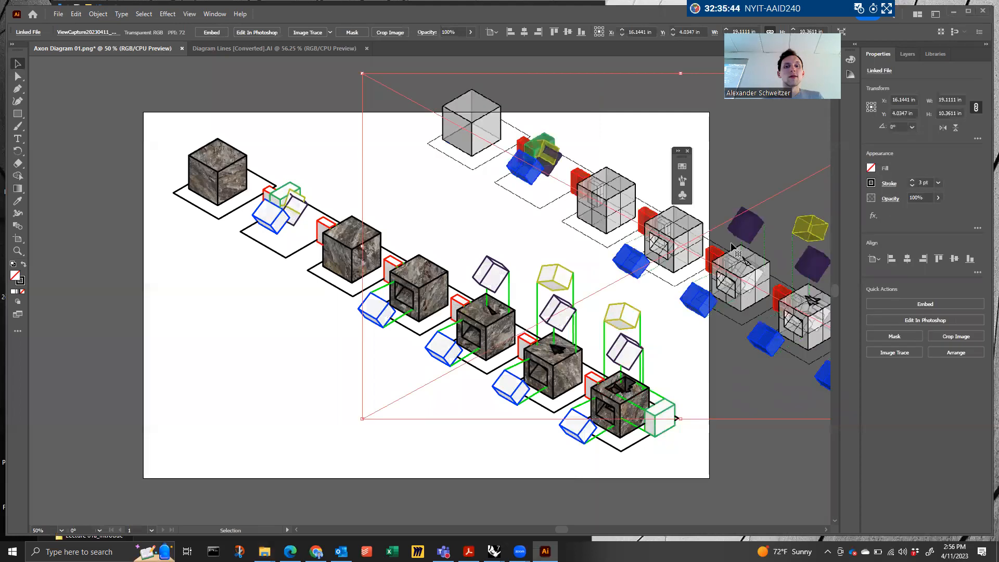
drag(625, 202, 377, 230)
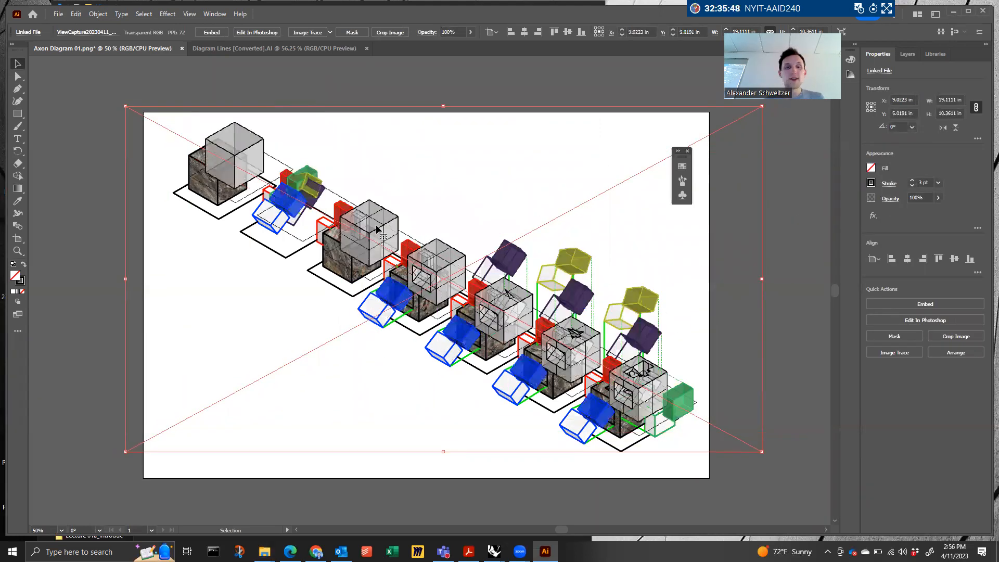
right_click(444, 228)
click(466, 231)
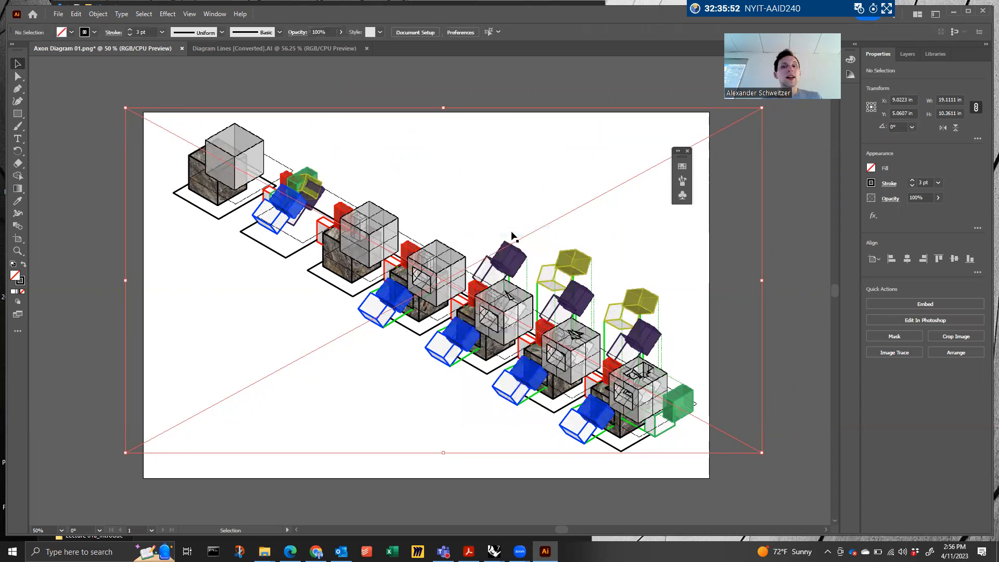
Add a new layer at the top of the layer stack in Axon Diagram 01.png
click(908, 54)
click(961, 529)
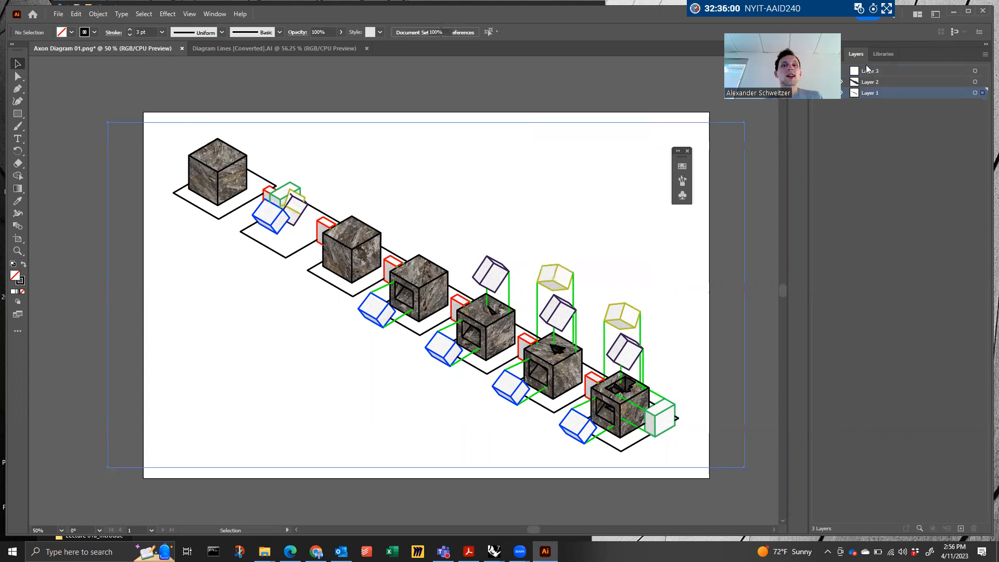
right_click(563, 111)
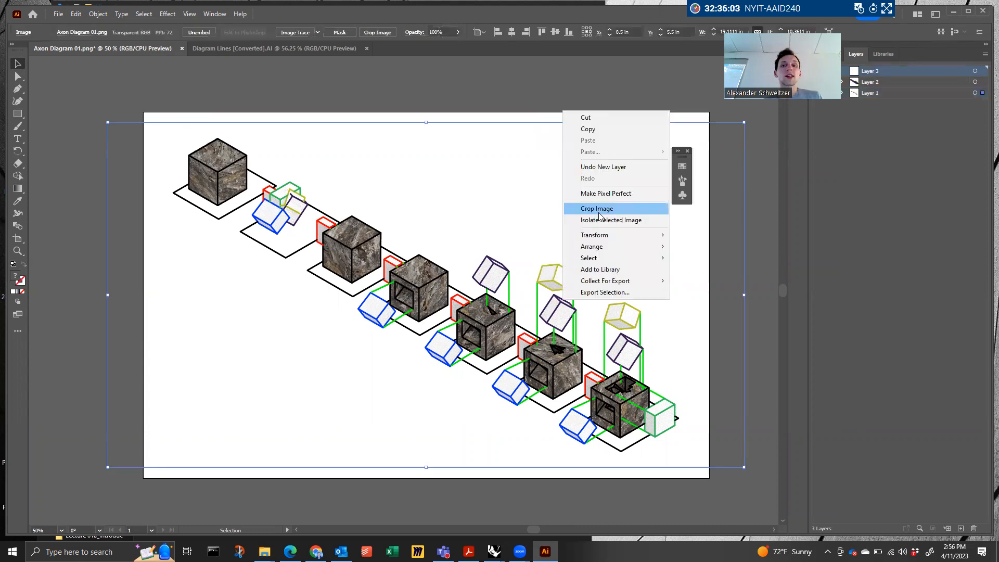
click(607, 130)
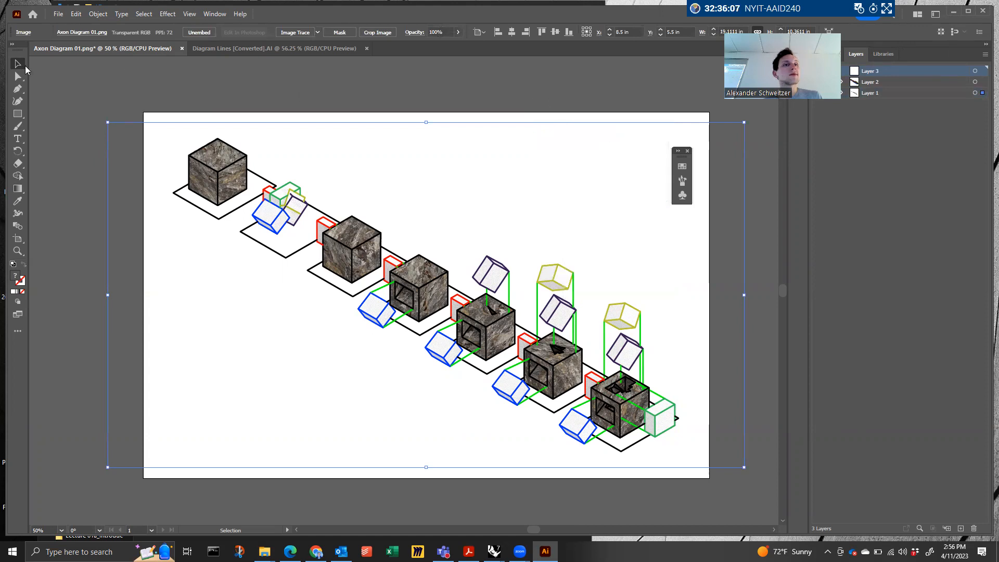
click(65, 86)
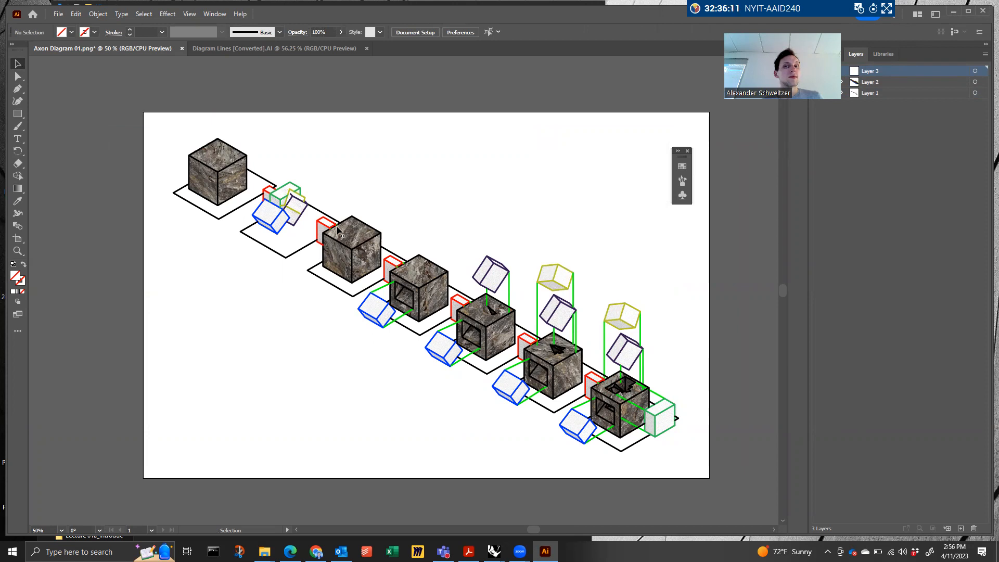
click(76, 14)
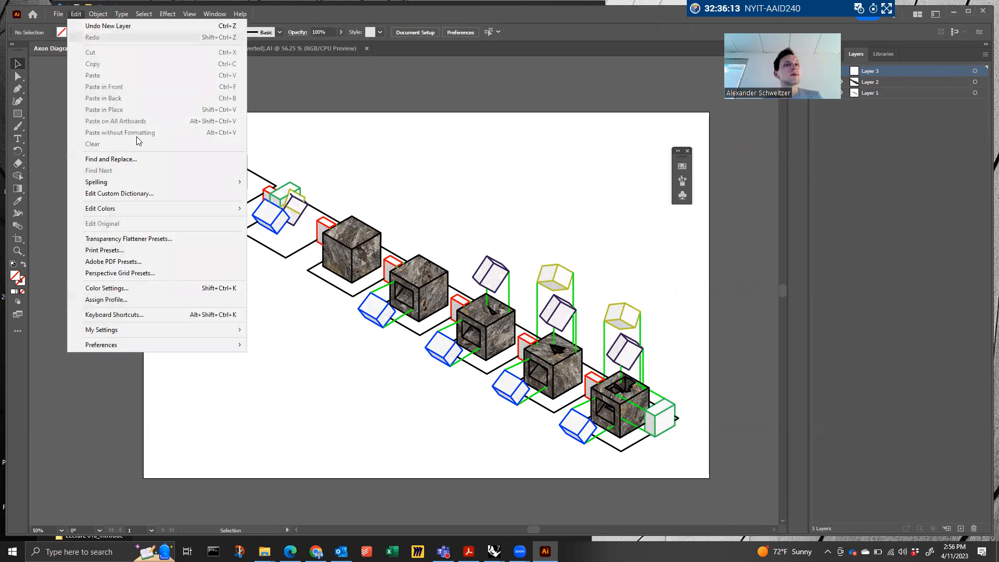
click(280, 509)
Place ViewCapture20230411_145001-2 from the 23-0411 In Class folder on the new top layer and position it over the diagram
mouse_move(265, 552)
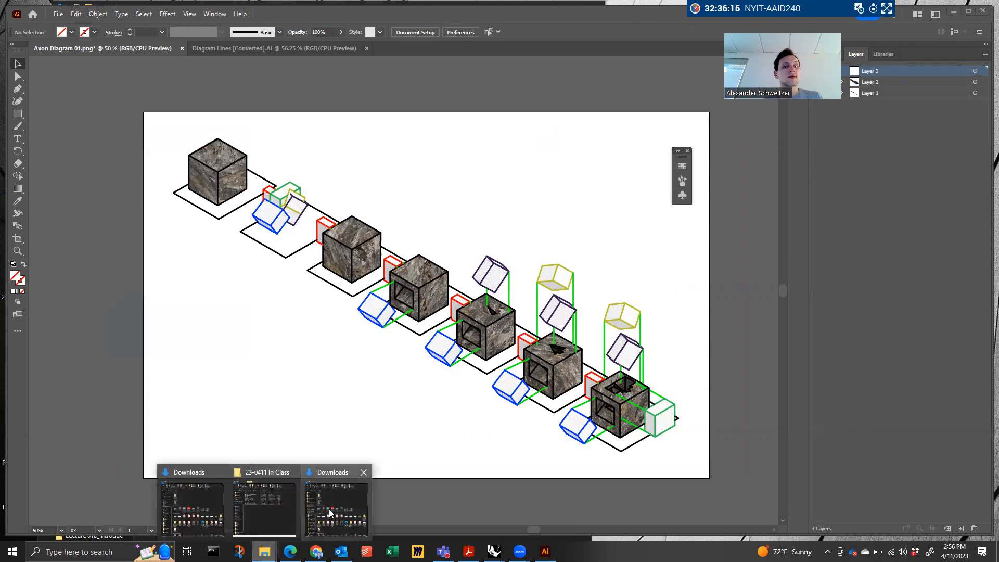
click(264, 510)
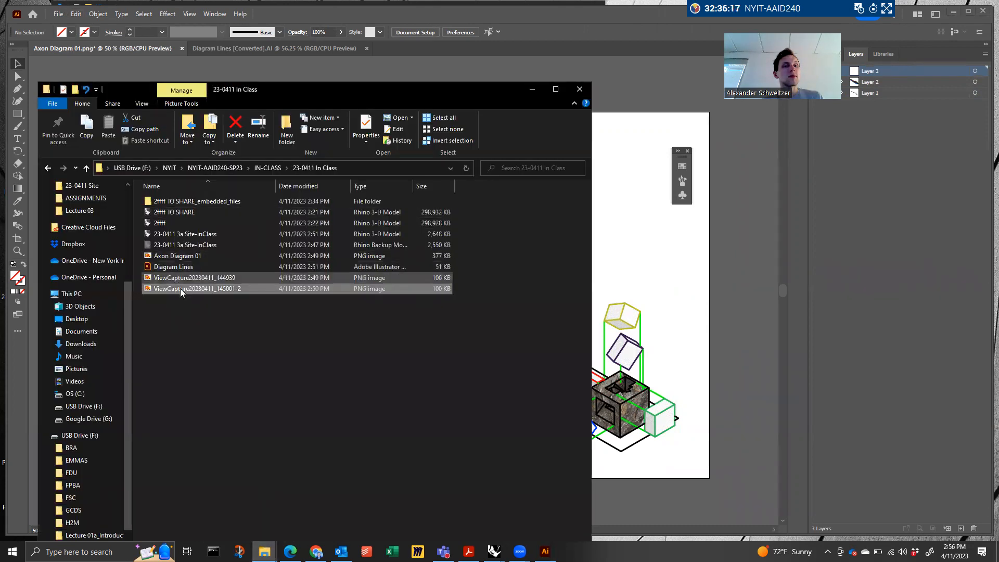
drag(579, 88, 689, 208)
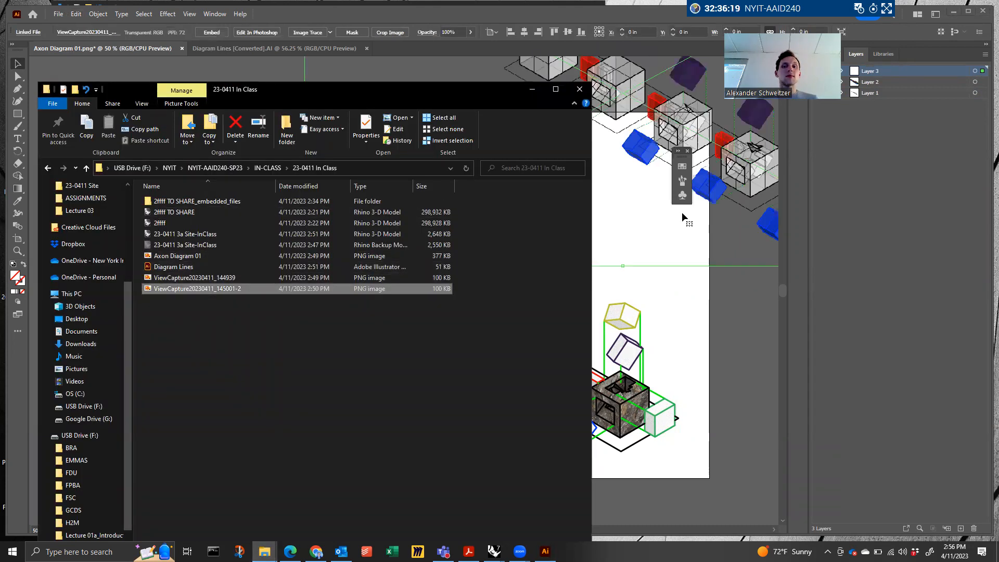
mouse_move(661, 147)
mouse_down()
mouse_move(542, 226)
mouse_move(475, 285)
mouse_move(474, 312)
mouse_up()
key(period)
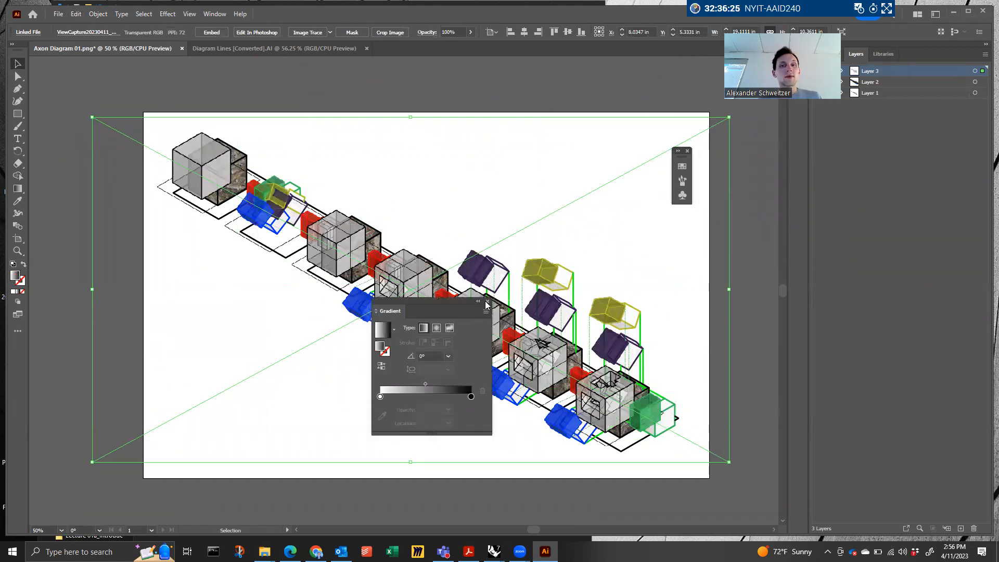
click(487, 303)
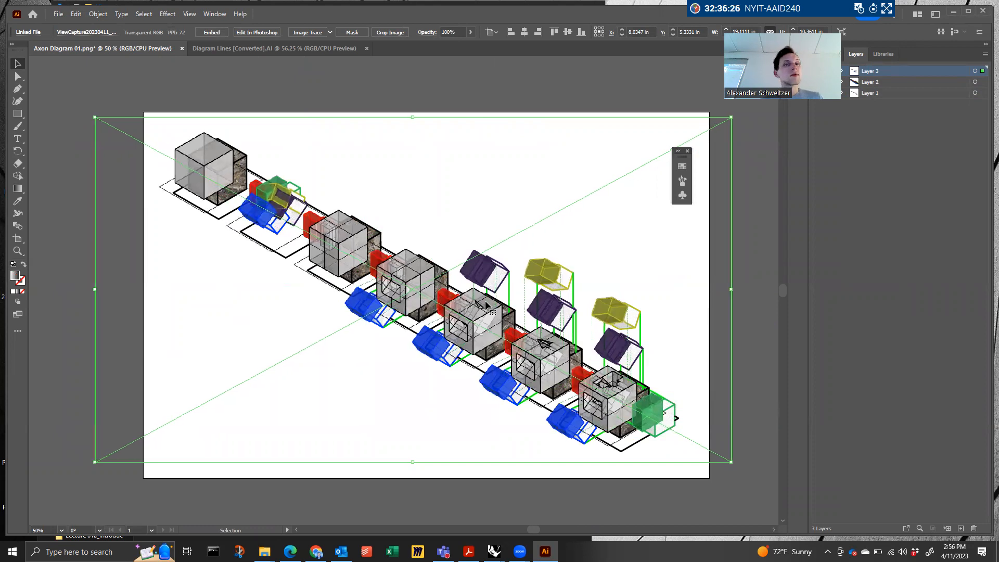
Move and nudge the linked image in Layer 3 until its cubes line up with the black outlines, then deselect it
drag(218, 150, 234, 155)
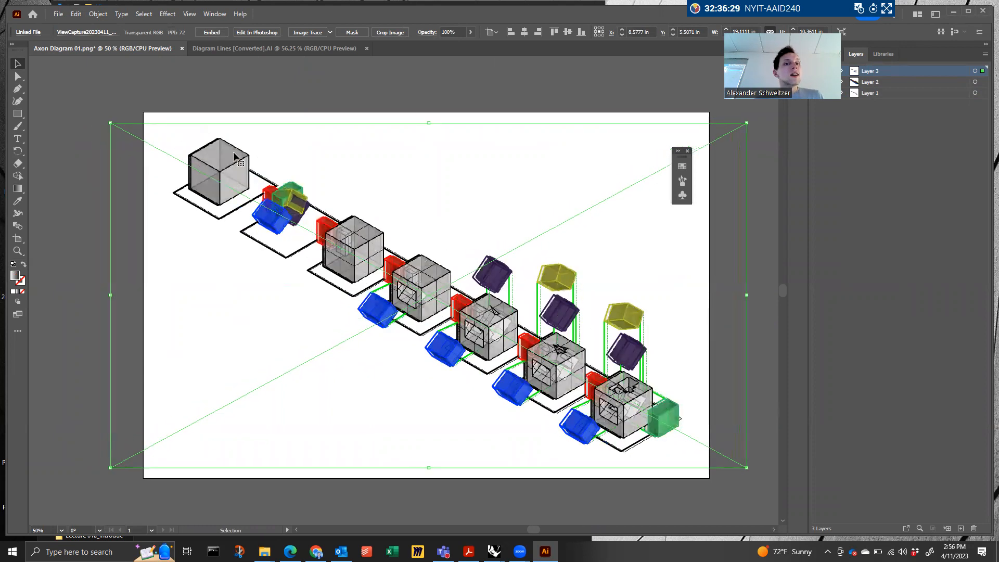
key(Left)
key(Left)
key(Left)
key(Left)
key(Left)
key(Left)
key(Left)
key(Left)
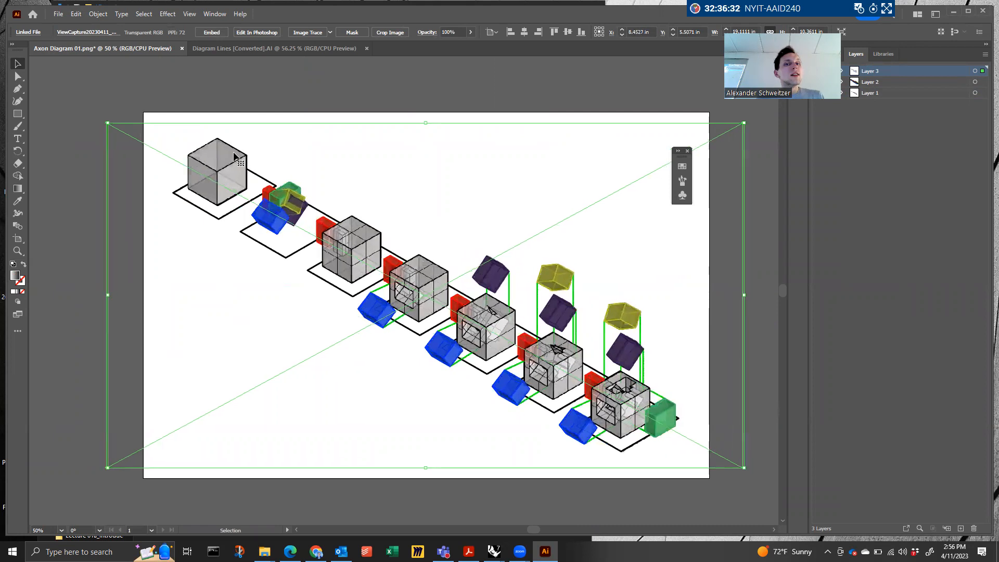
key(Down)
key(Up)
key(Right)
key(Right)
key(Right)
key(Right)
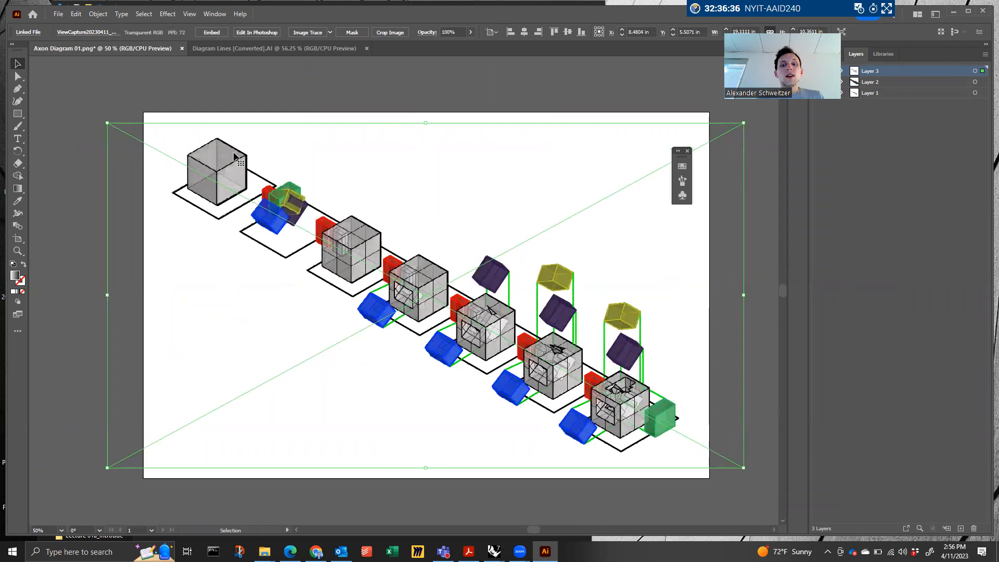
key(Return)
key(Escape)
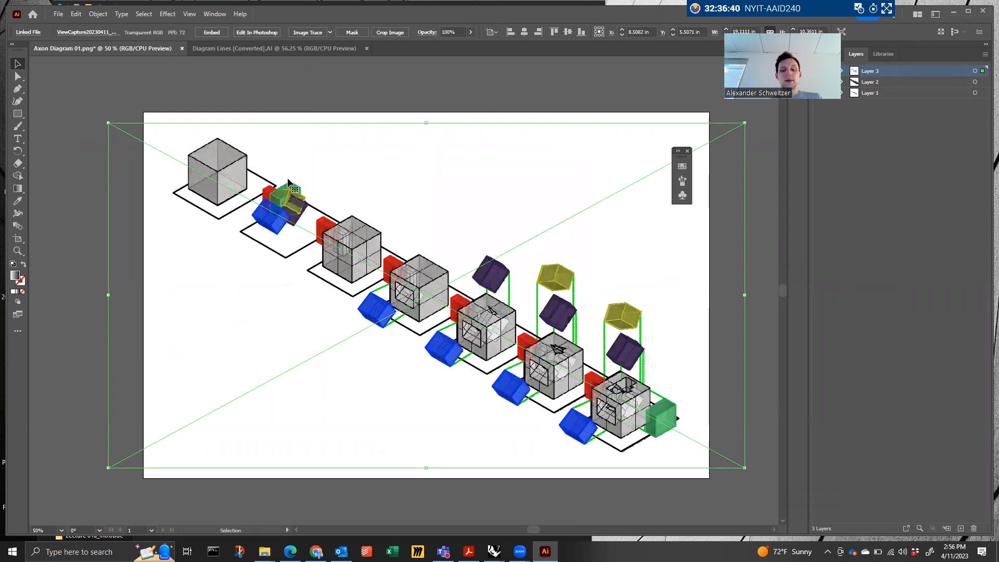
key(Return)
key(Escape)
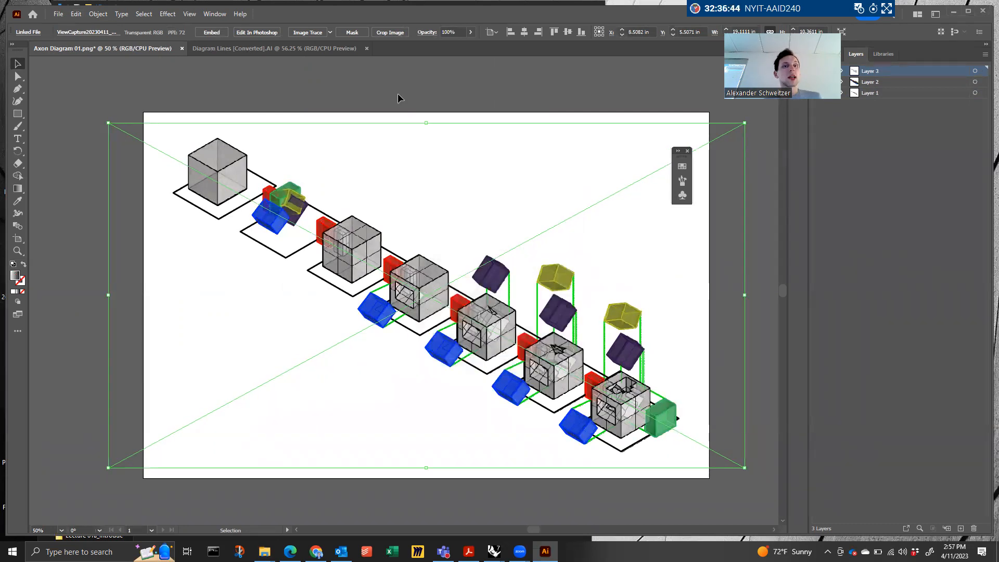
click(398, 93)
Save the document as the Adobe Illustrator file "Axon Diagram 01-Working" in Illustrator 2020 format with the default options
key(ctrl+plus)
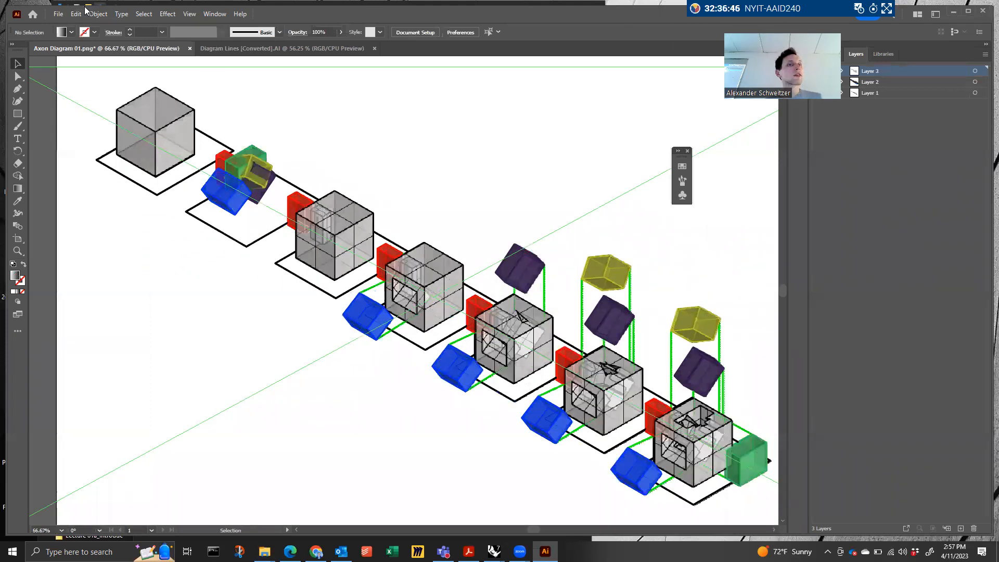
click(58, 13)
click(81, 121)
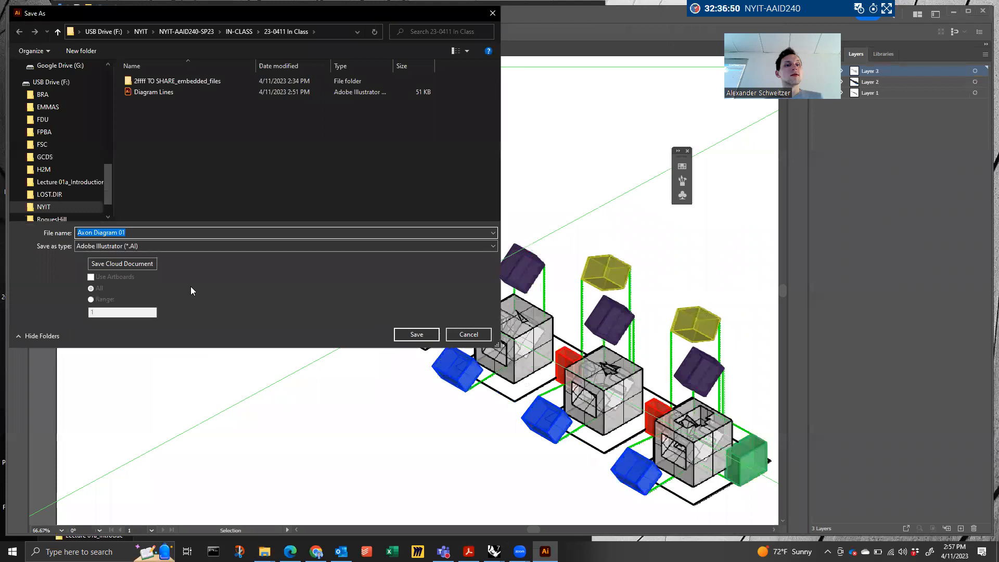
click(142, 233)
text(-Work)
key(Return)
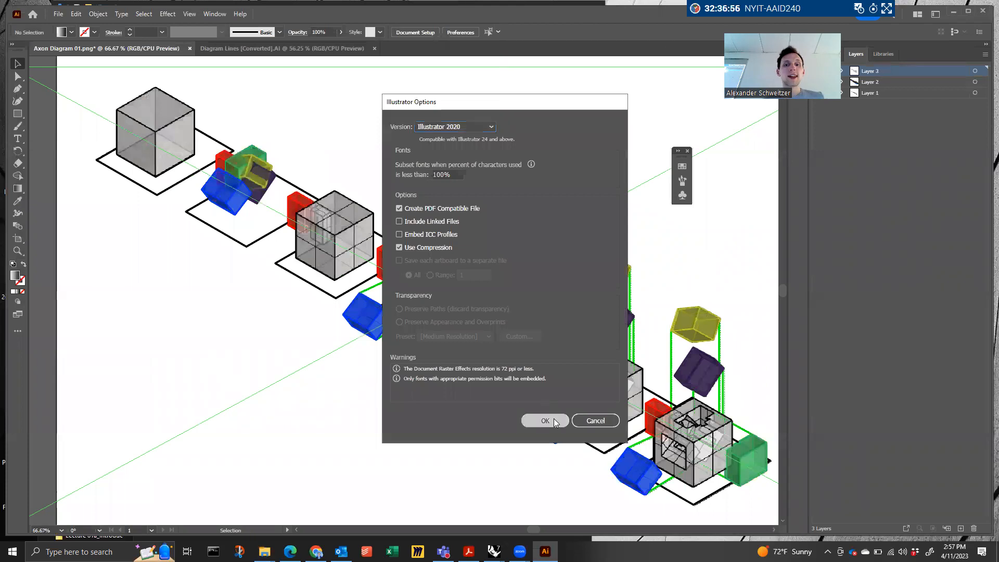
click(545, 421)
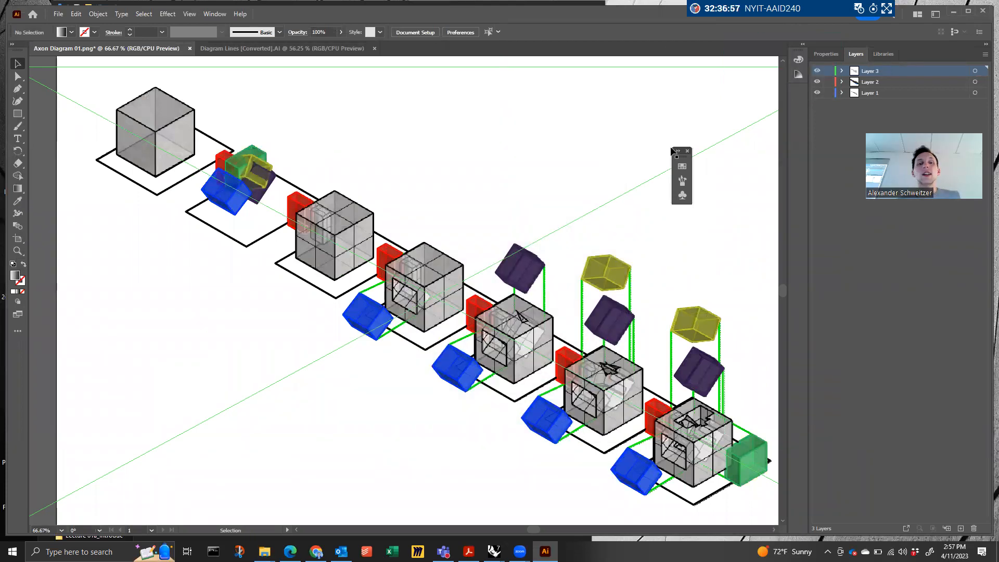
Move Layer 3 to the bottom of the layer stack and expand Layer 1 to reach its image
drag(914, 71, 905, 95)
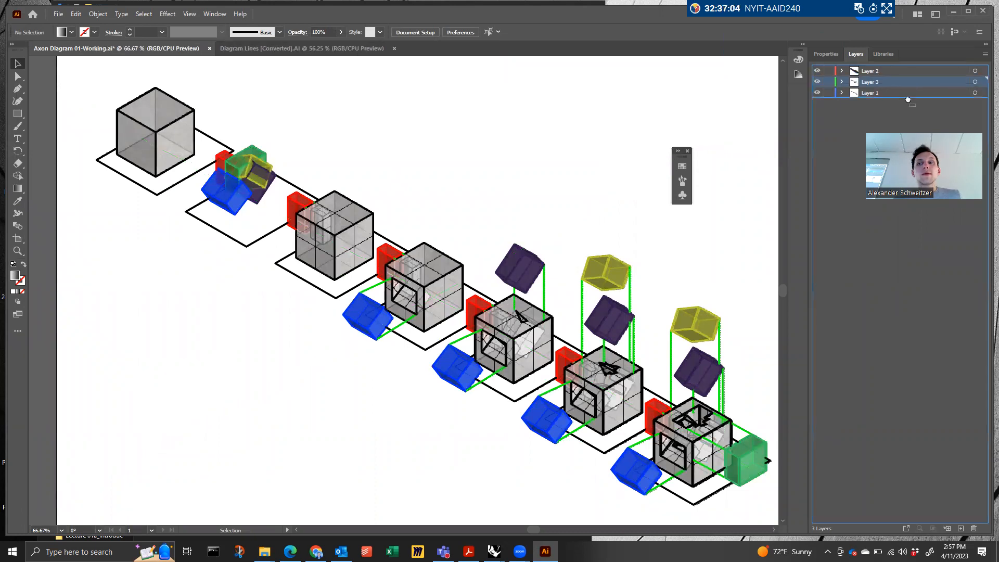
click(893, 84)
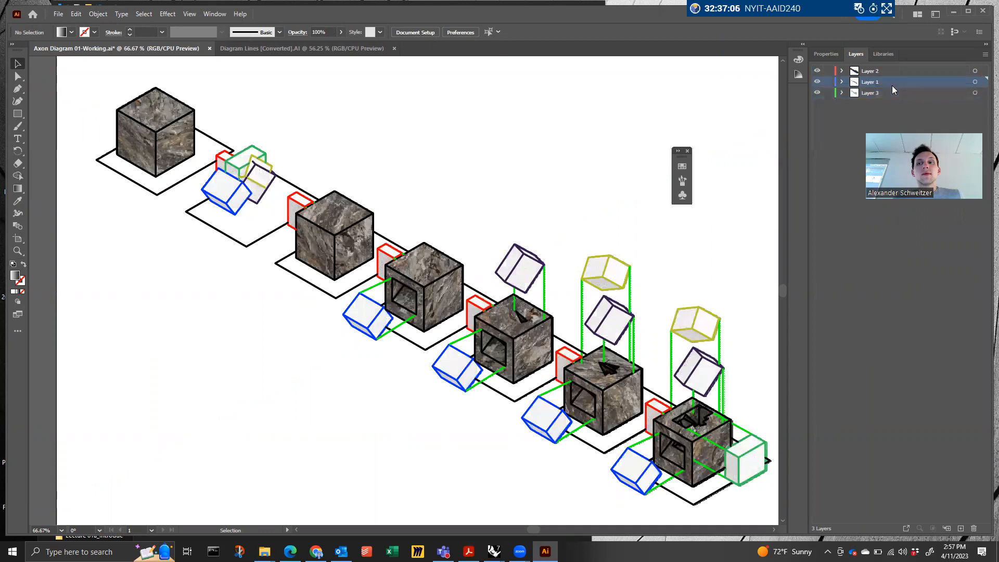
click(842, 82)
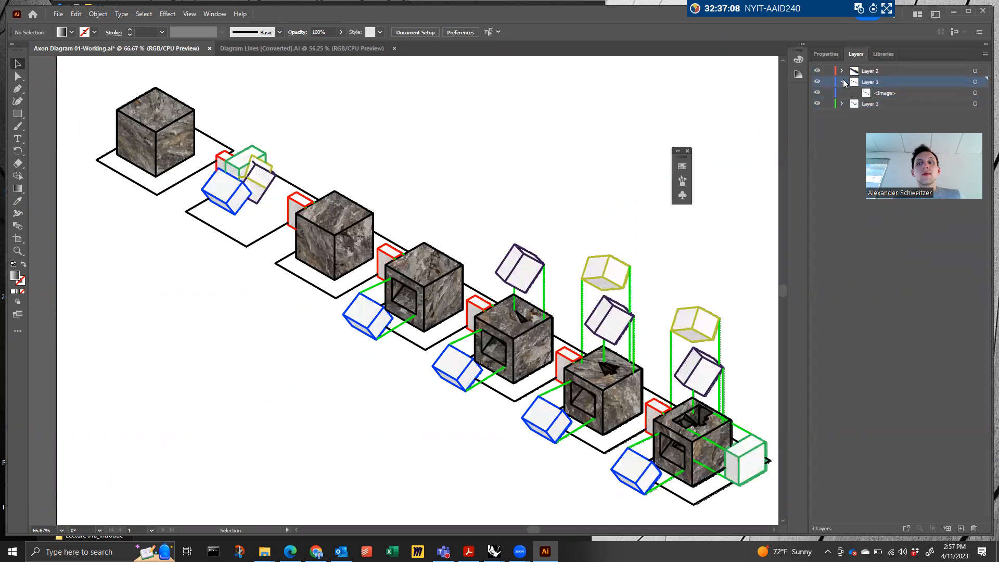
click(865, 95)
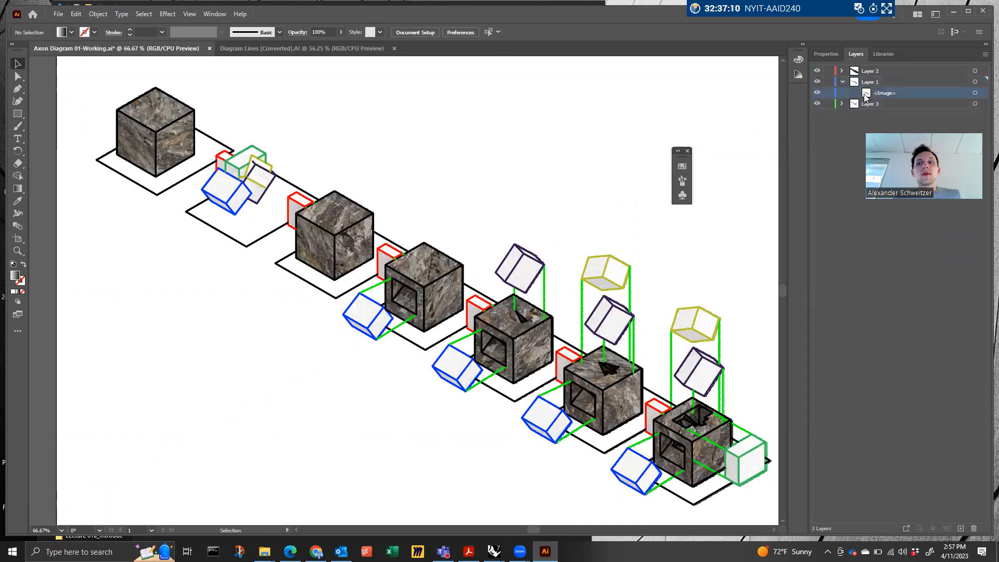
click(826, 54)
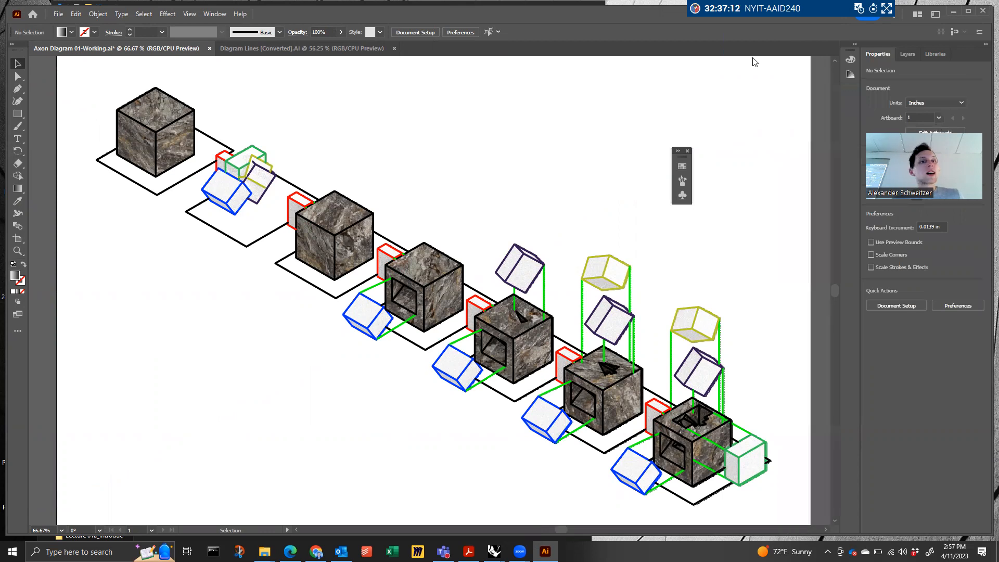
click(297, 32)
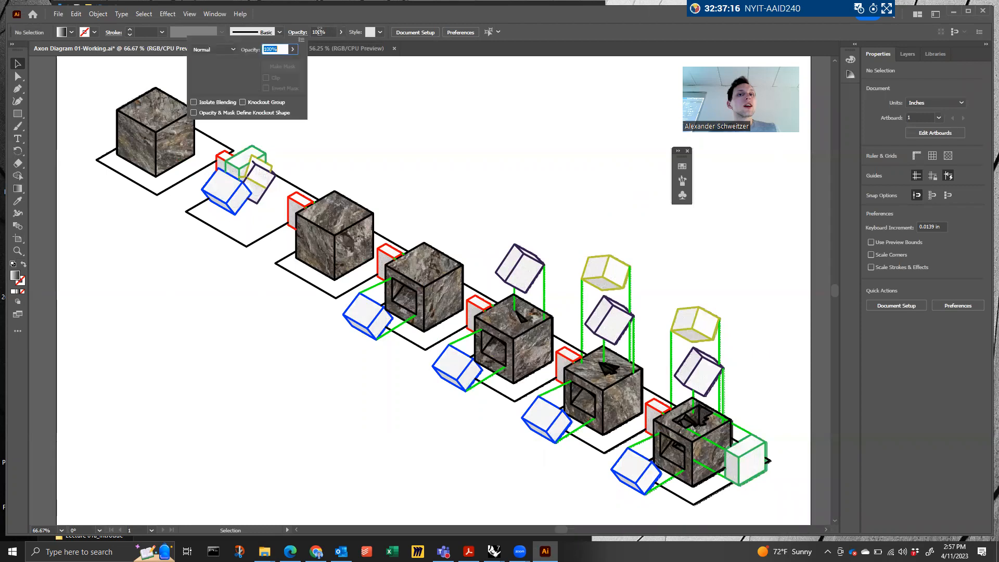
click(294, 49)
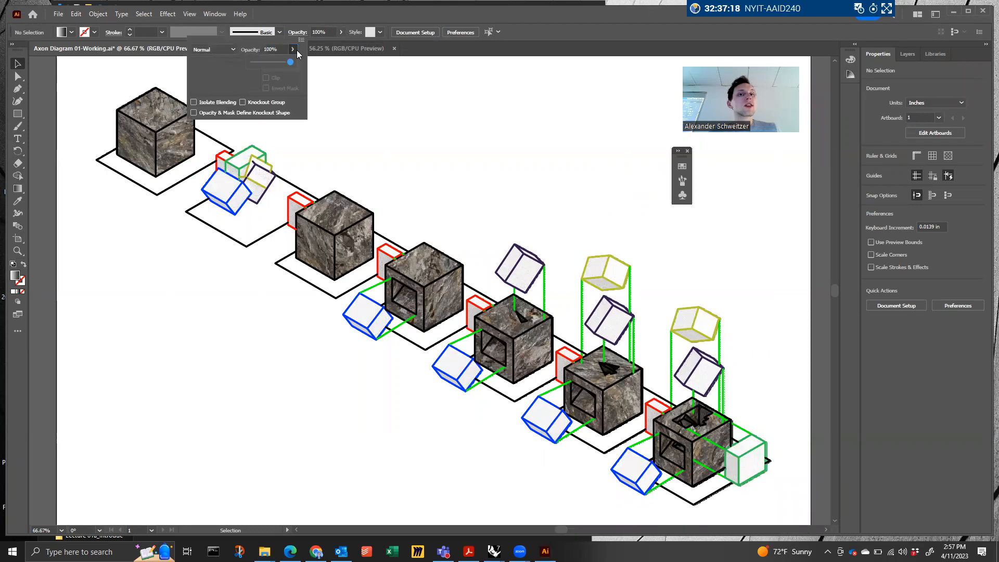
mouse_move(288, 63)
mouse_down()
mouse_move(269, 63)
mouse_move(304, 65)
mouse_up()
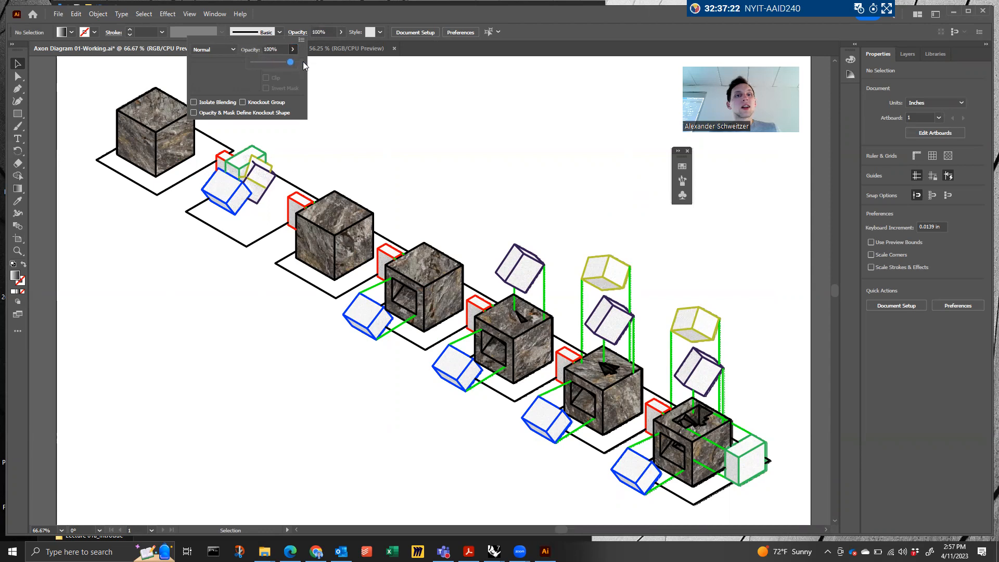
click(341, 32)
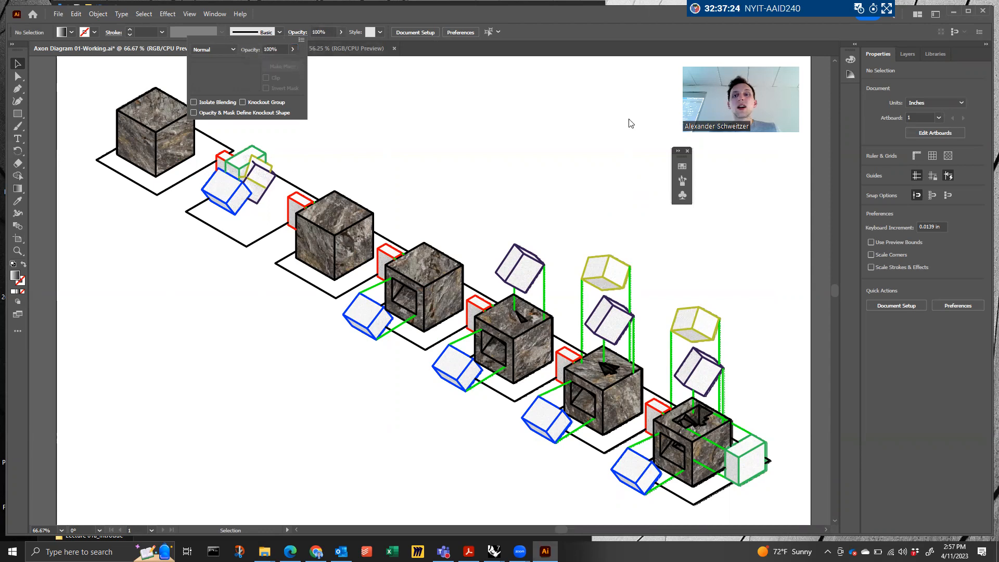
click(912, 51)
click(912, 51)
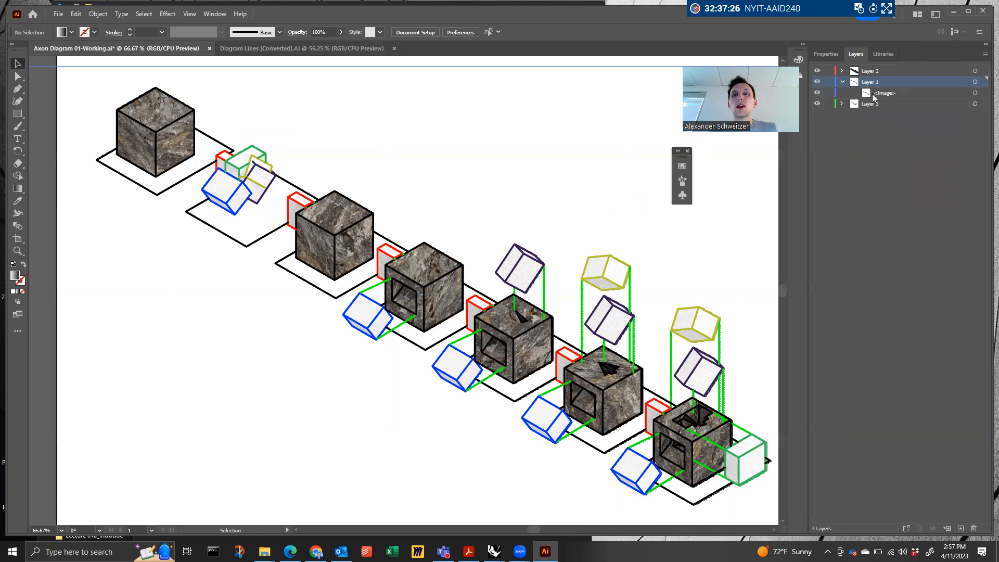
Expand Layer 3 and move it between Layer 2 and Layer 1, highlighting its linked file entry
click(868, 105)
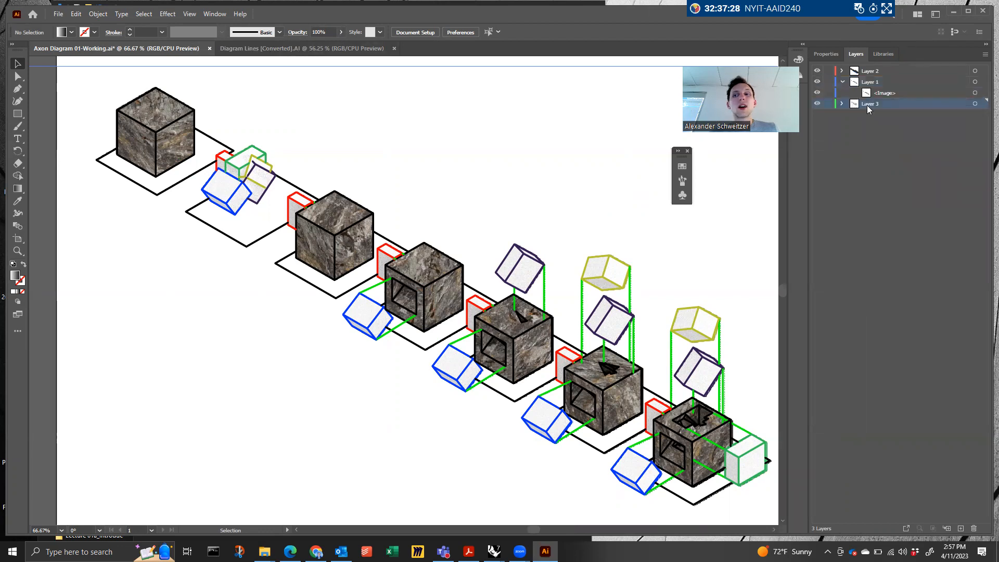
double_click(867, 105)
click(842, 104)
double_click(853, 104)
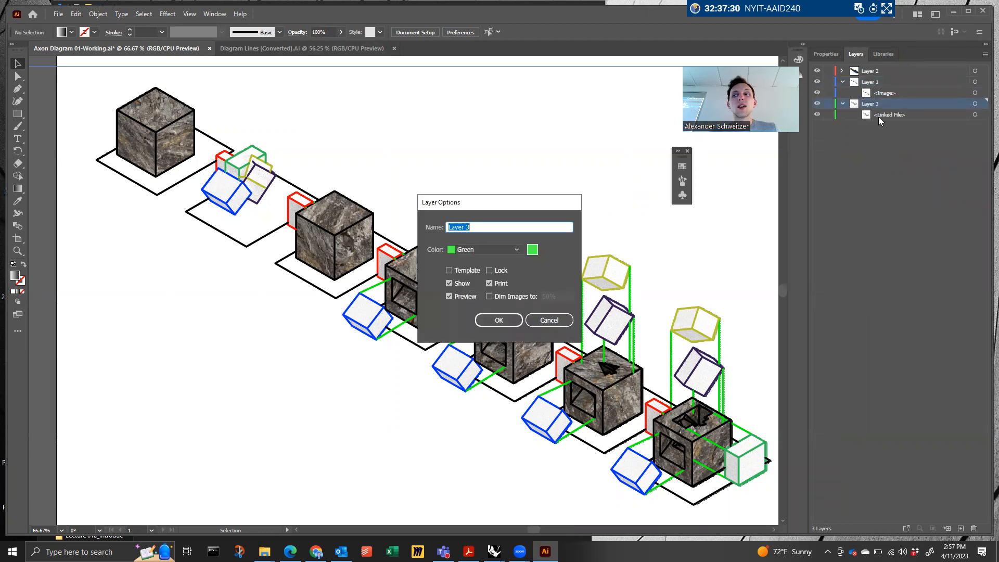
click(547, 320)
click(931, 81)
drag(931, 82, 862, 97)
mouse_move(847, 93)
mouse_down()
mouse_move(846, 139)
mouse_move(851, 78)
mouse_up()
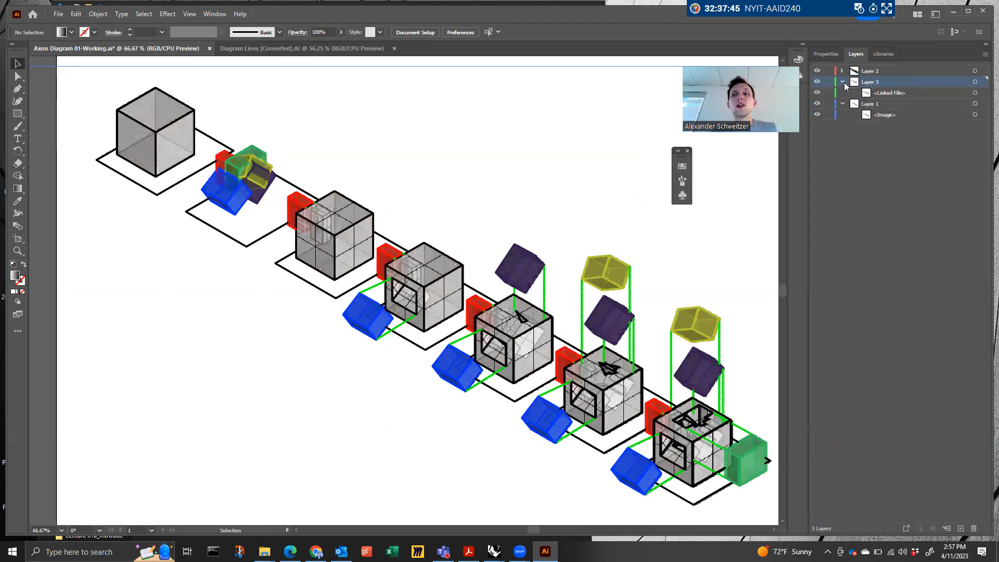
click(842, 94)
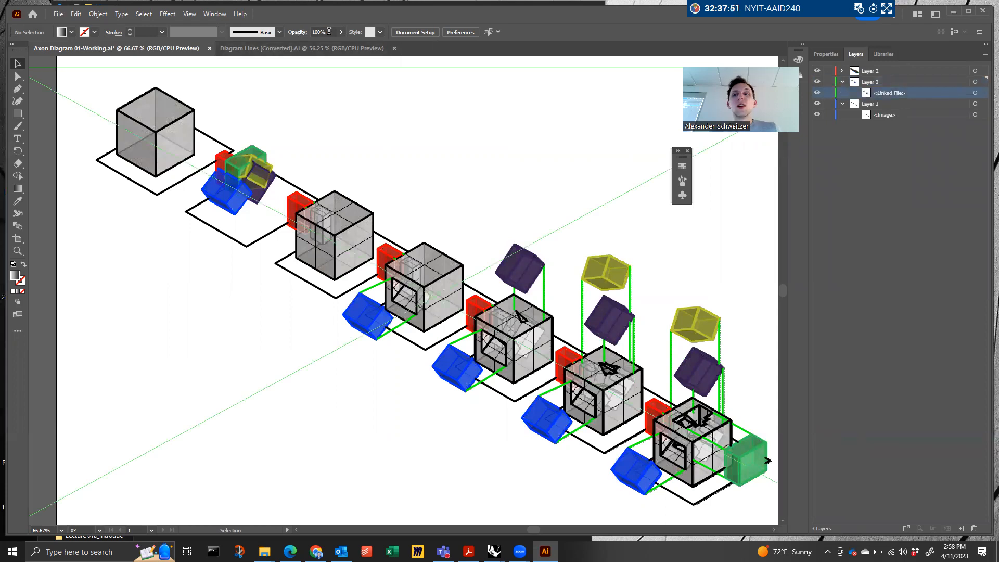
Select the linked image on the artboard and hide Layer 1 and Layer 2 to isolate it
click(827, 55)
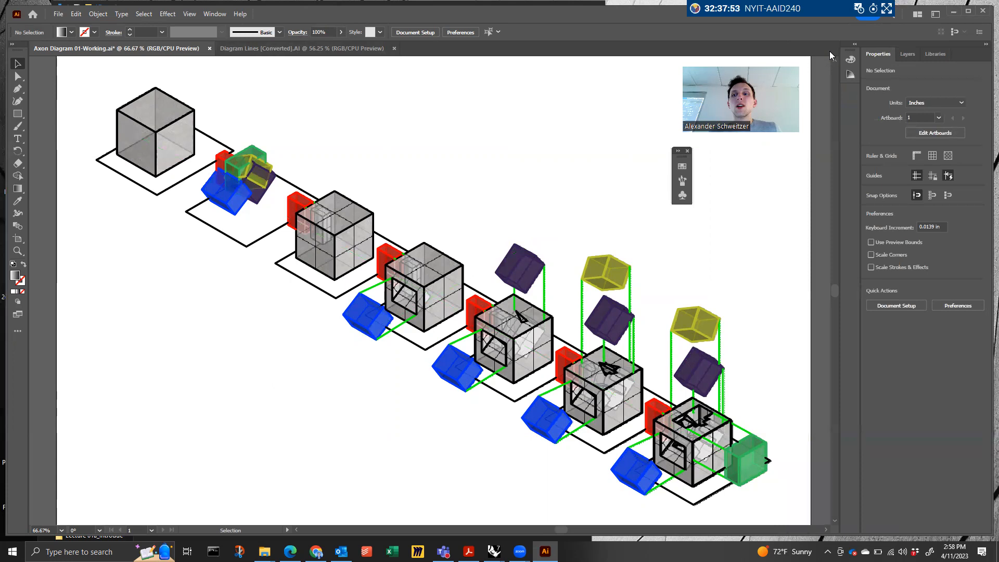
click(341, 31)
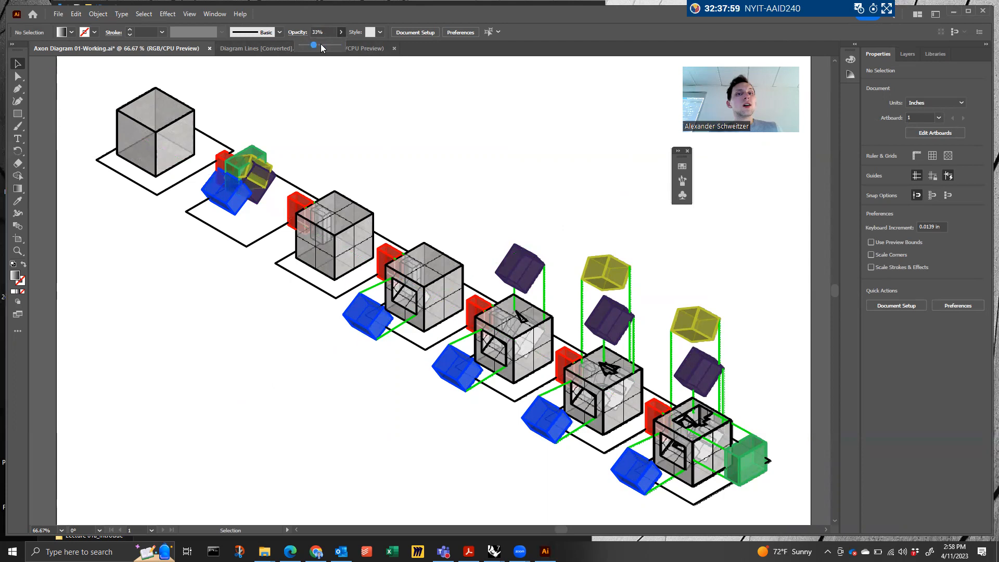
click(425, 114)
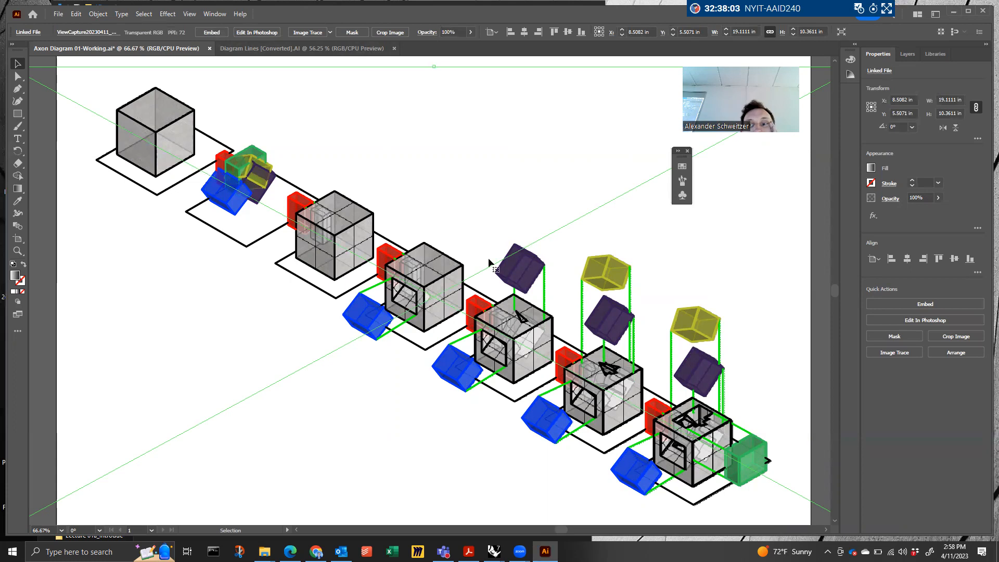
click(908, 53)
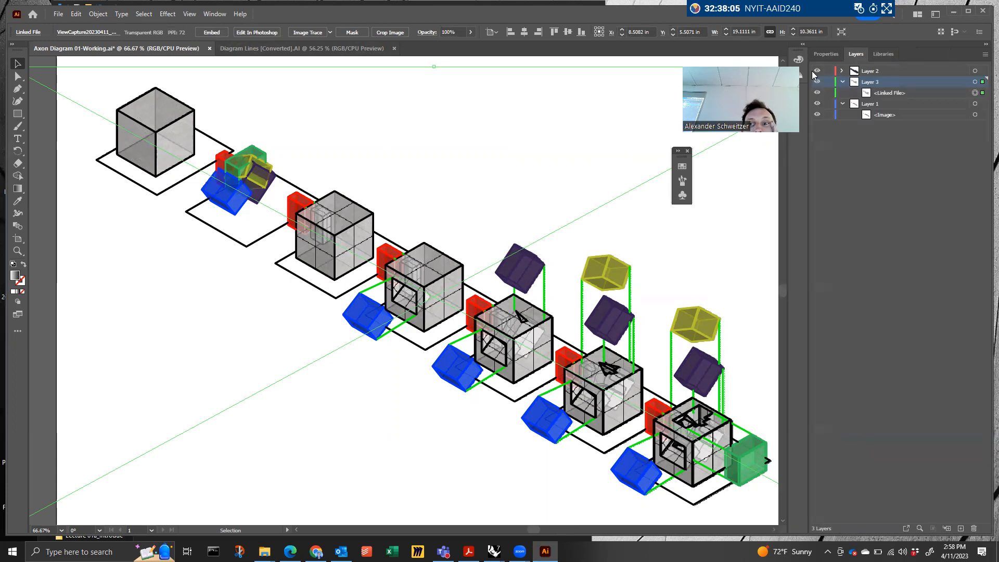
click(818, 105)
click(817, 70)
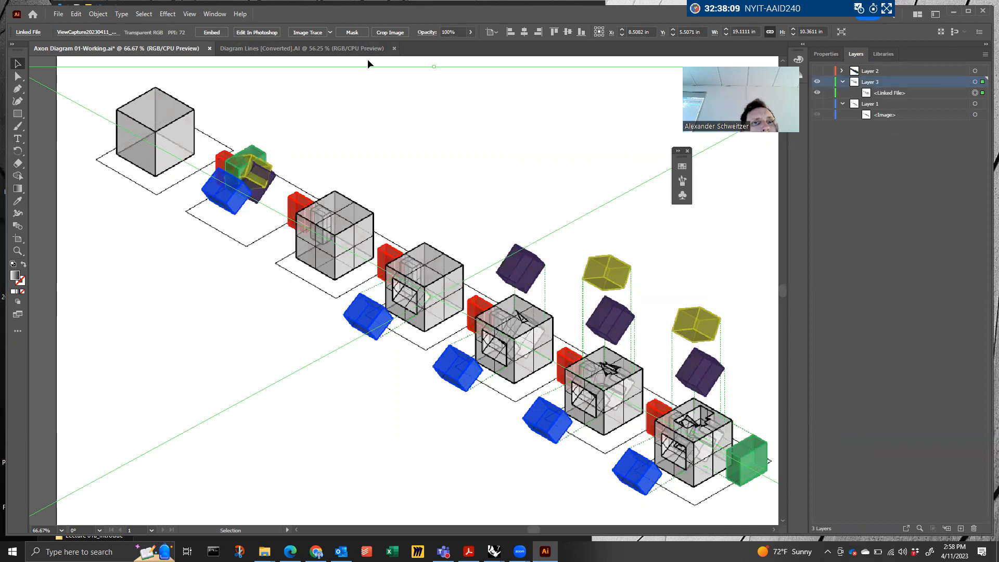
Lower the linked image's opacity to 30% and show Layer 2 and Layer 1 again
click(471, 32)
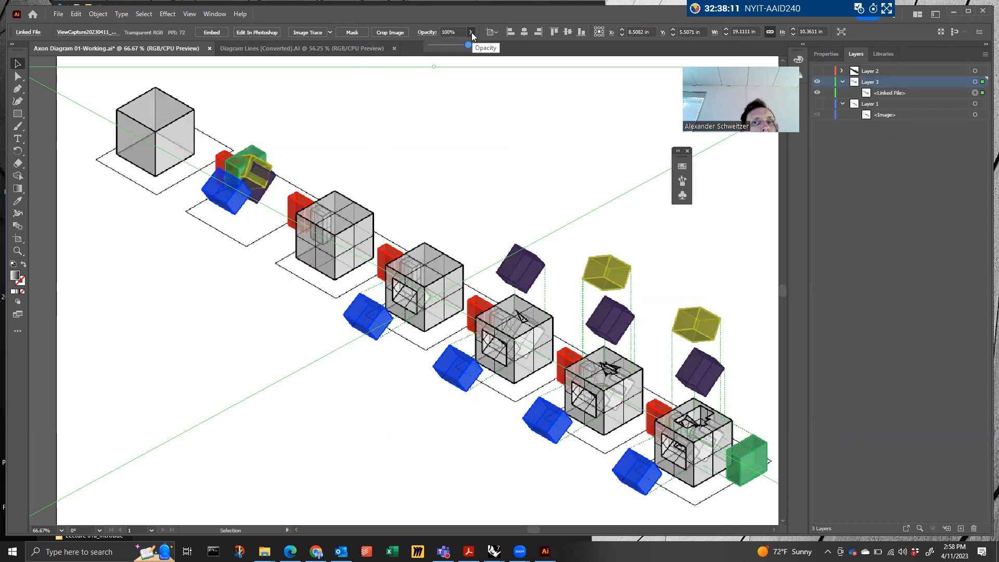
click(441, 45)
drag(438, 44, 444, 45)
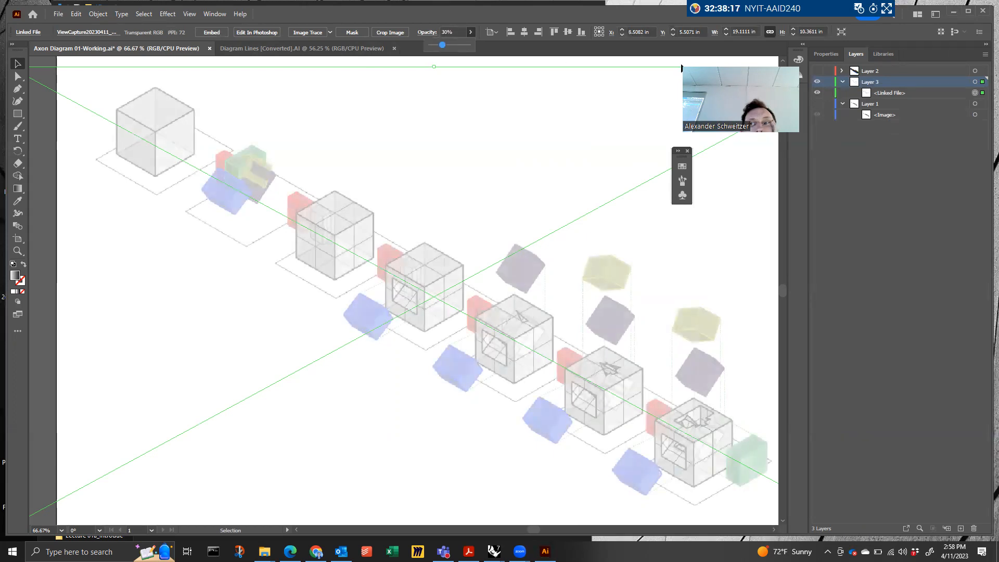
click(818, 71)
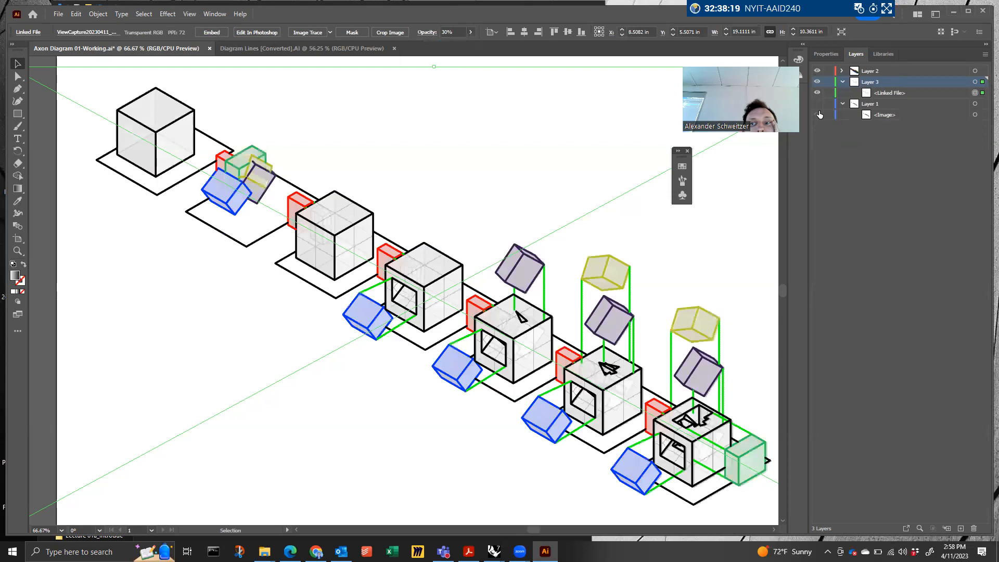
click(818, 104)
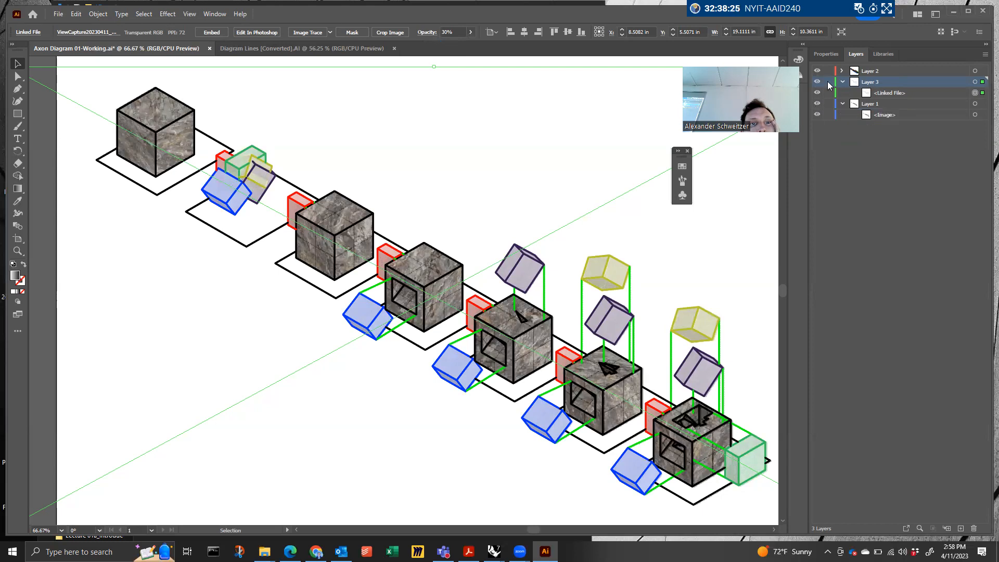
Try the Multiply, Color Burn and Lighten blending modes on the linked image
click(429, 33)
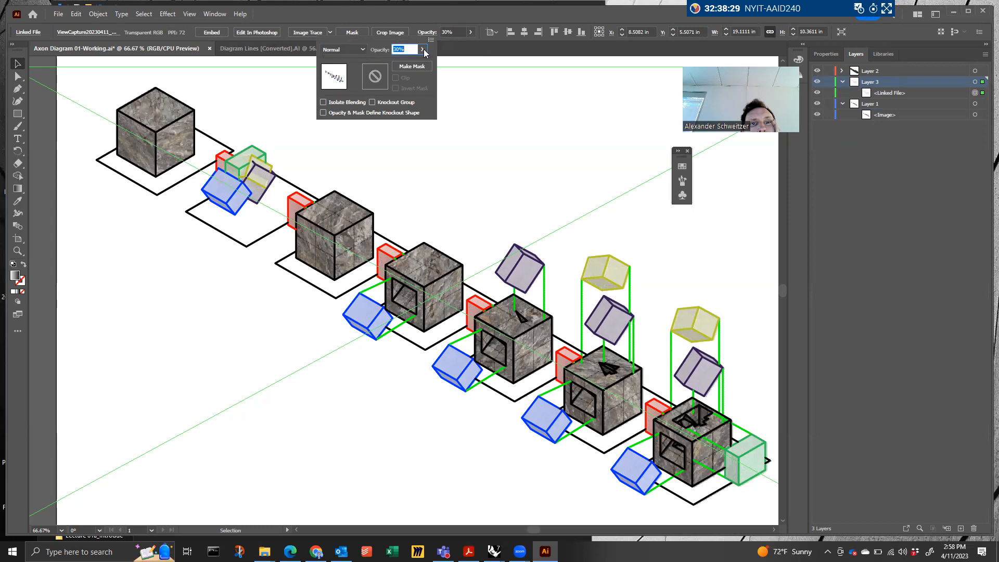
click(359, 50)
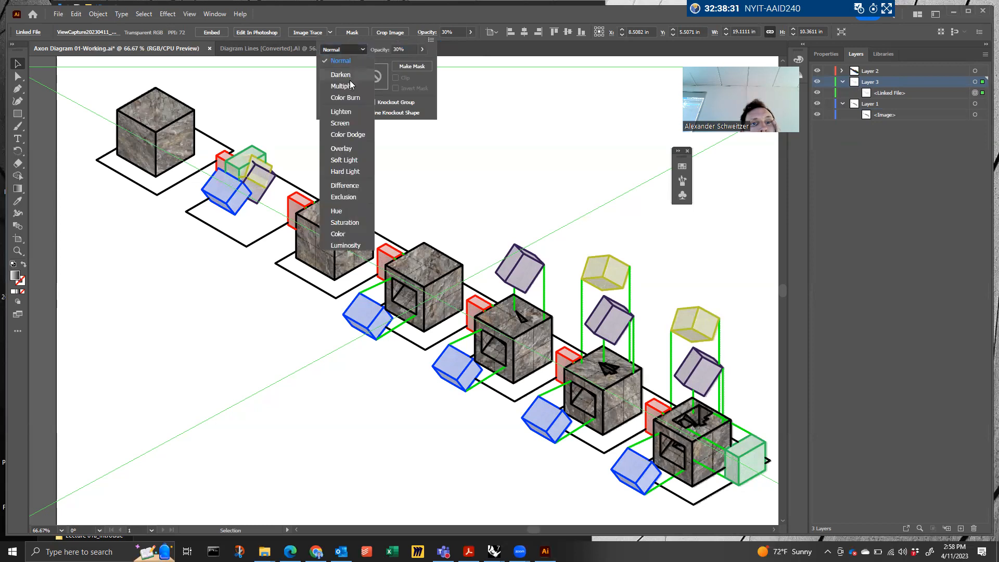
click(352, 85)
click(359, 51)
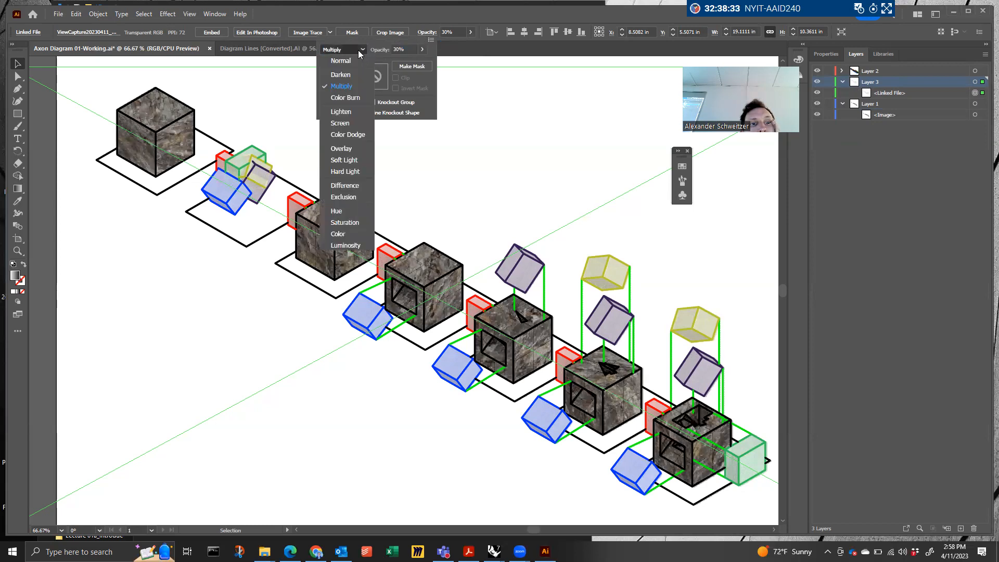
click(352, 102)
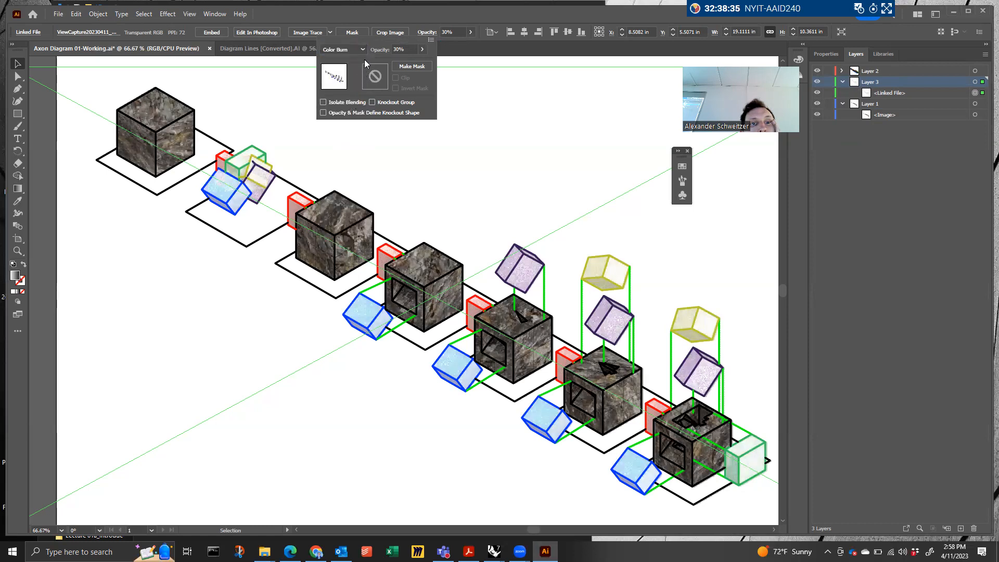
click(364, 52)
click(354, 112)
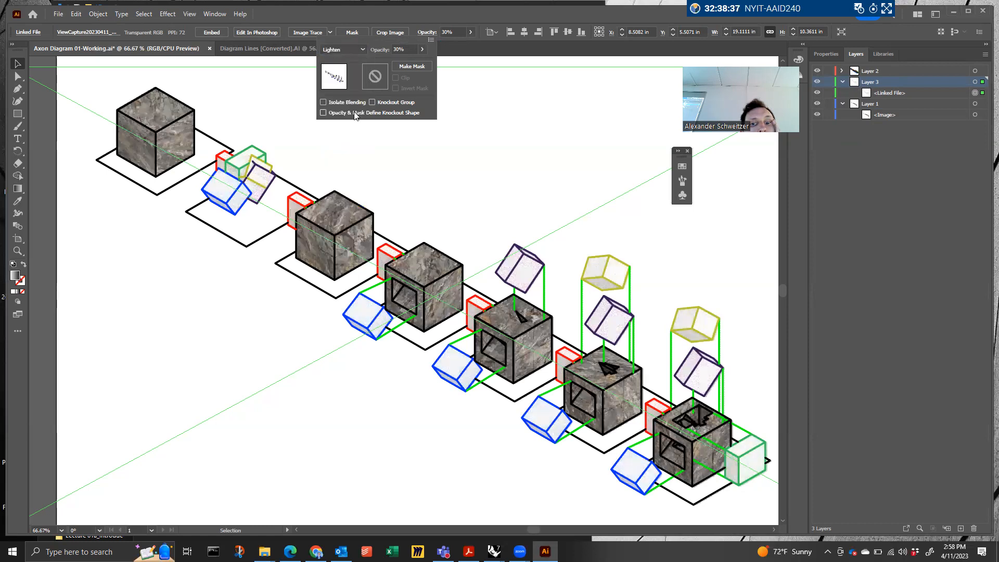
Set the linked image's blending mode to Screen and deselect it
click(360, 49)
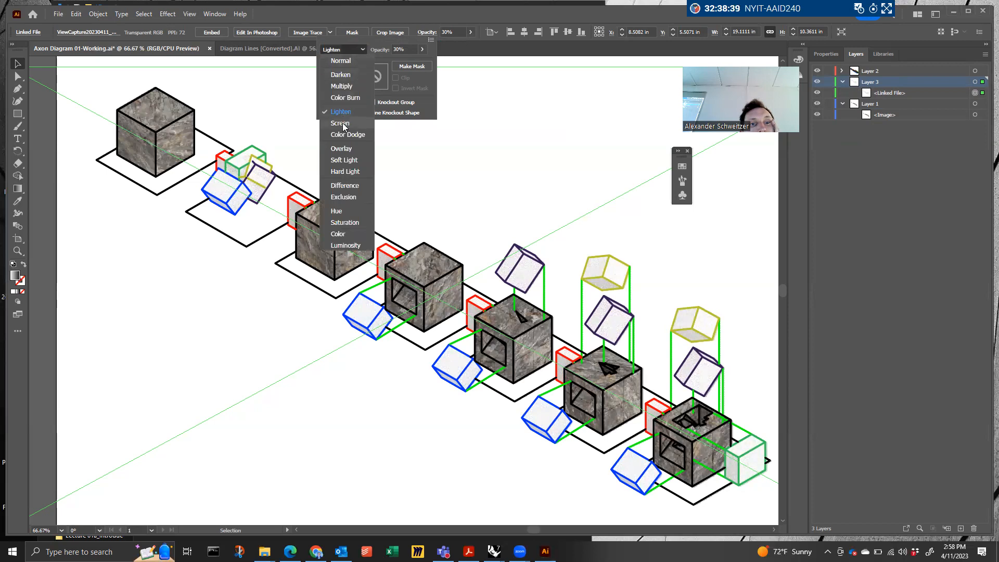
click(343, 122)
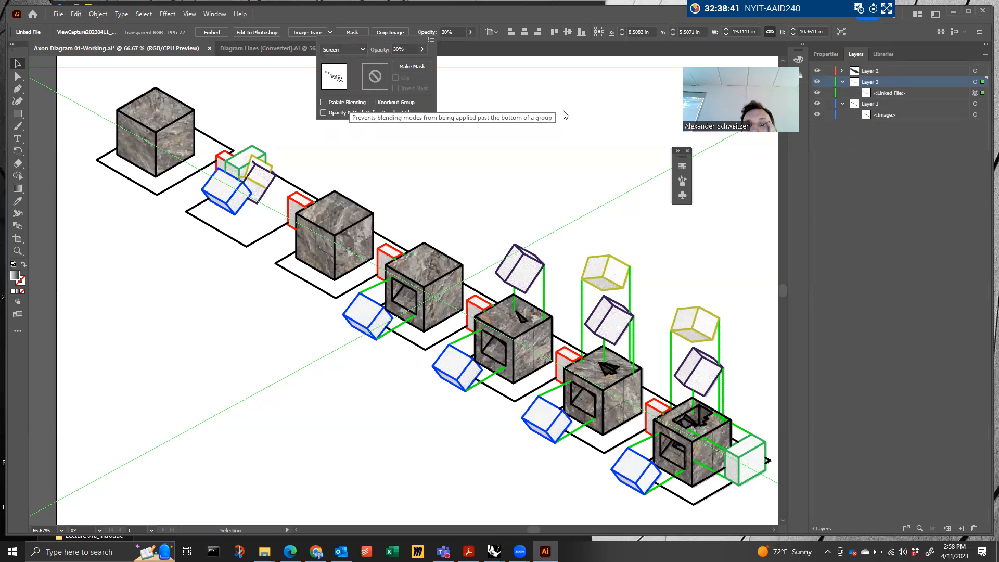
click(519, 123)
key(ctrl+minus)
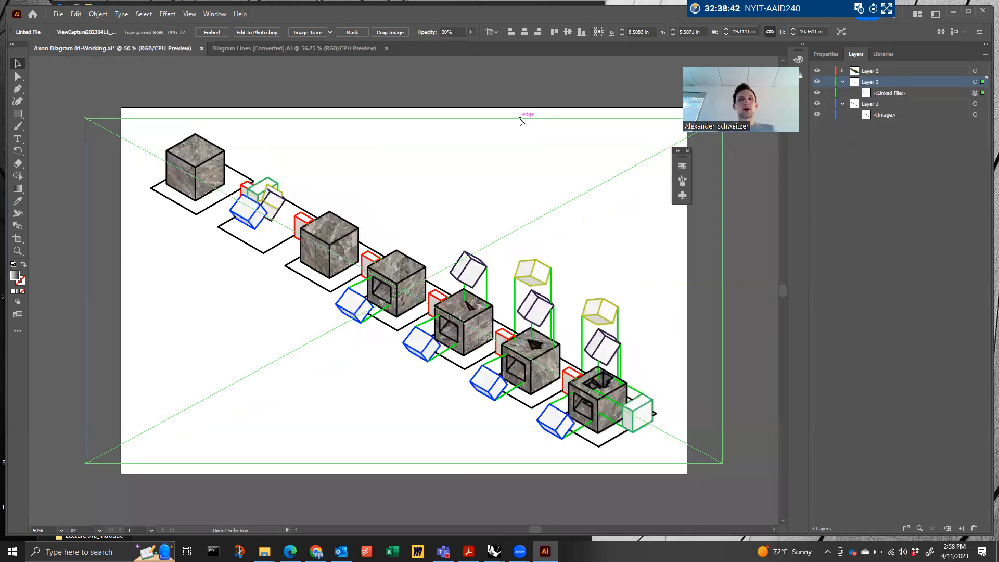
click(499, 92)
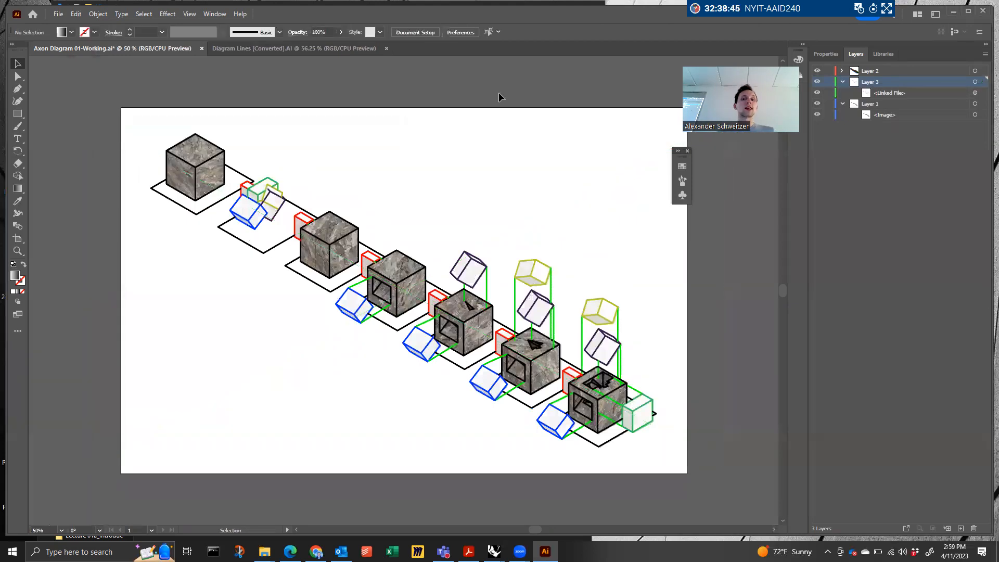
Select the green projection lines beside the third textured cube and expand Layer 2 to list its paths
key(ctrl+plus)
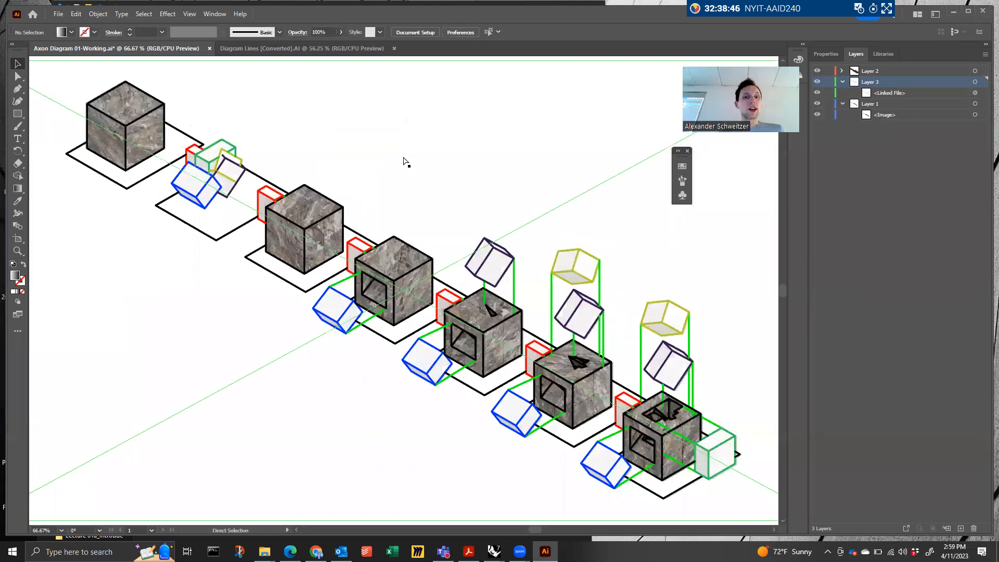
key(ctrl+plus)
click(347, 232)
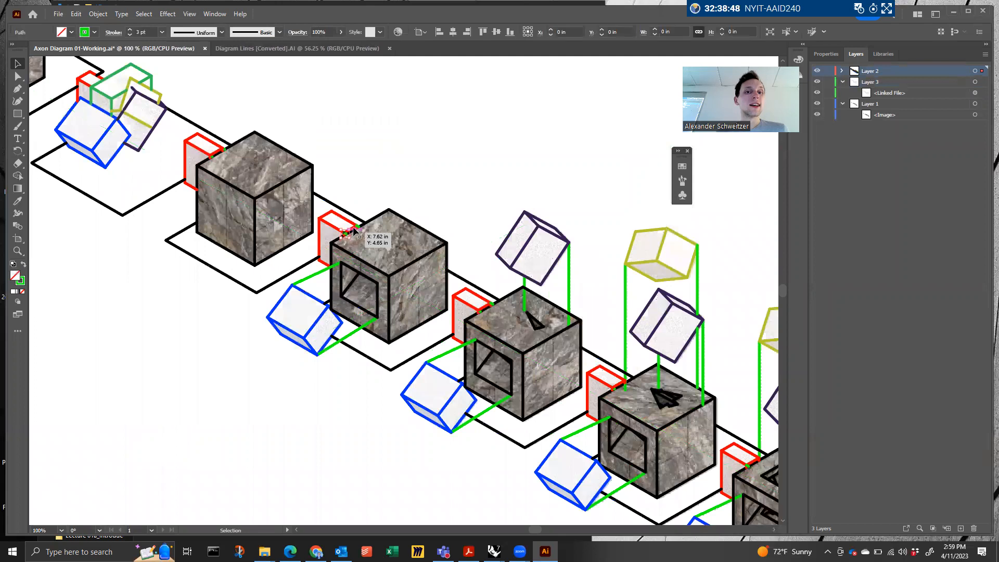
drag(359, 227, 373, 219)
click(842, 71)
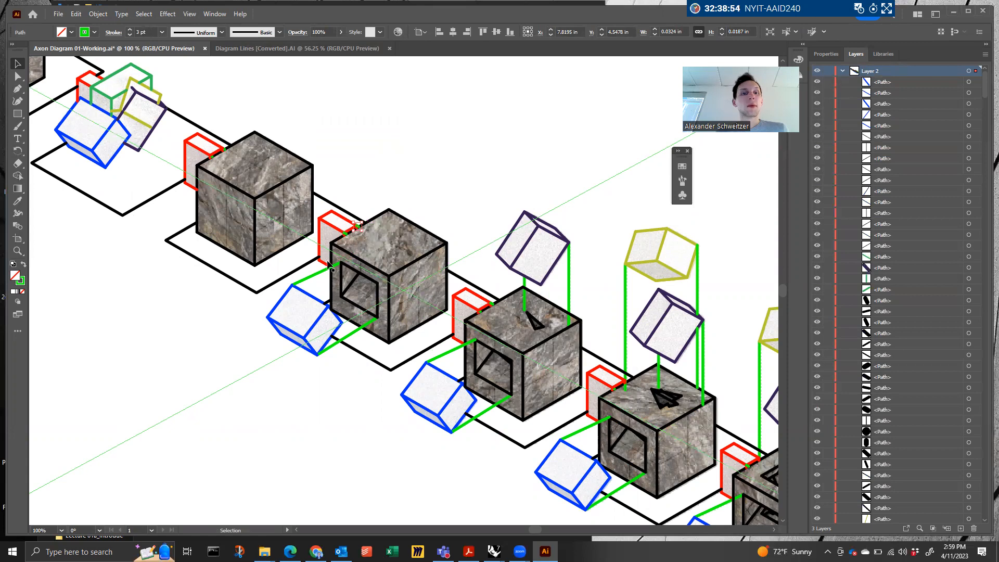
click(324, 272)
click(324, 270)
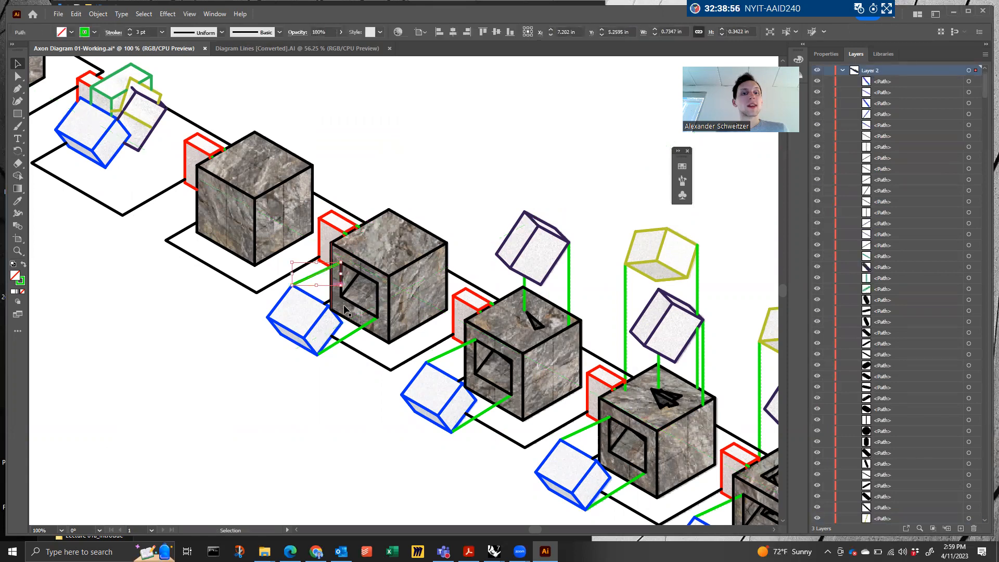
shift+click(358, 228)
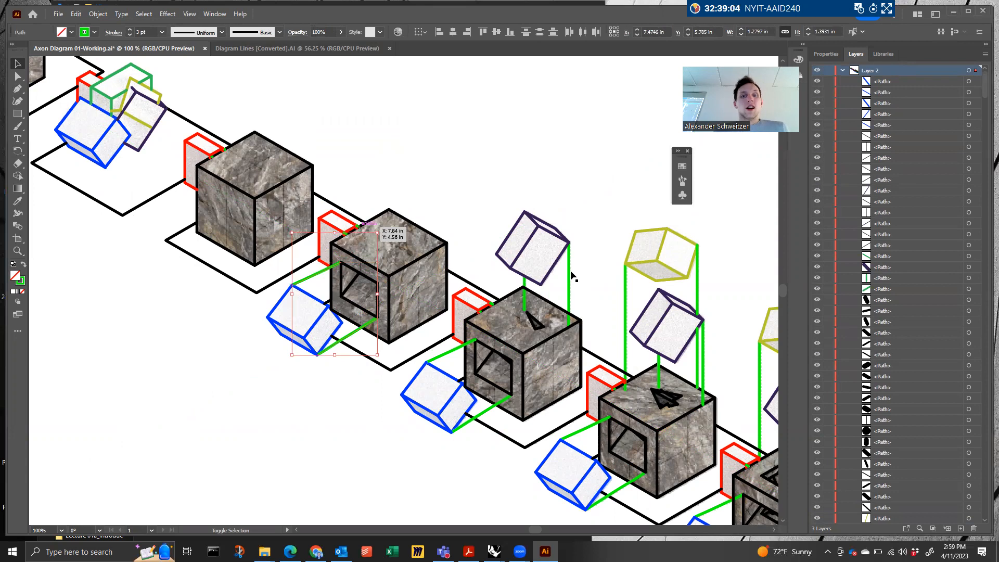
Select the vertical green projection lines above the fourth and fifth textured cubes together
click(524, 292)
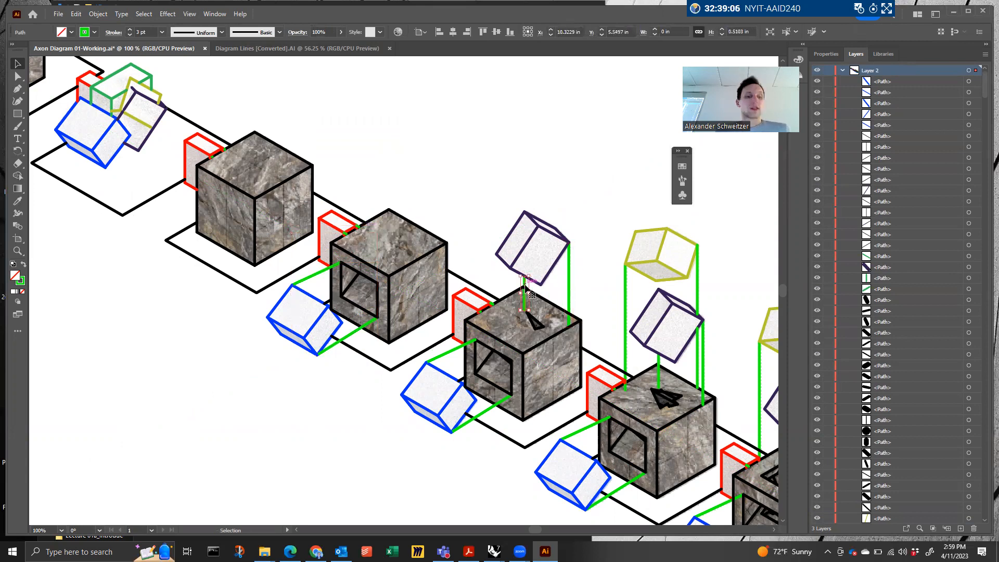
shift+click(569, 272)
shift+click(625, 280)
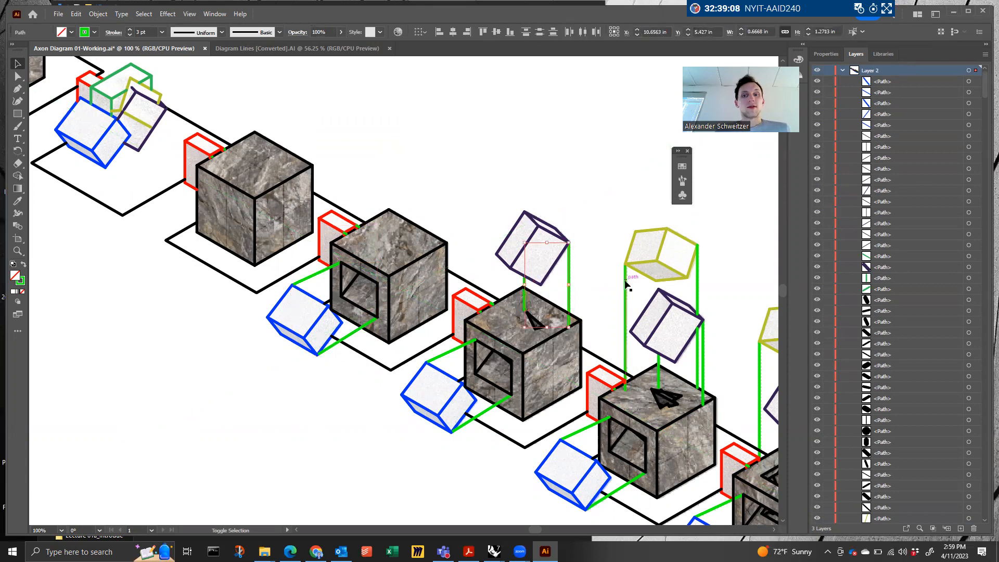
shift+click(697, 287)
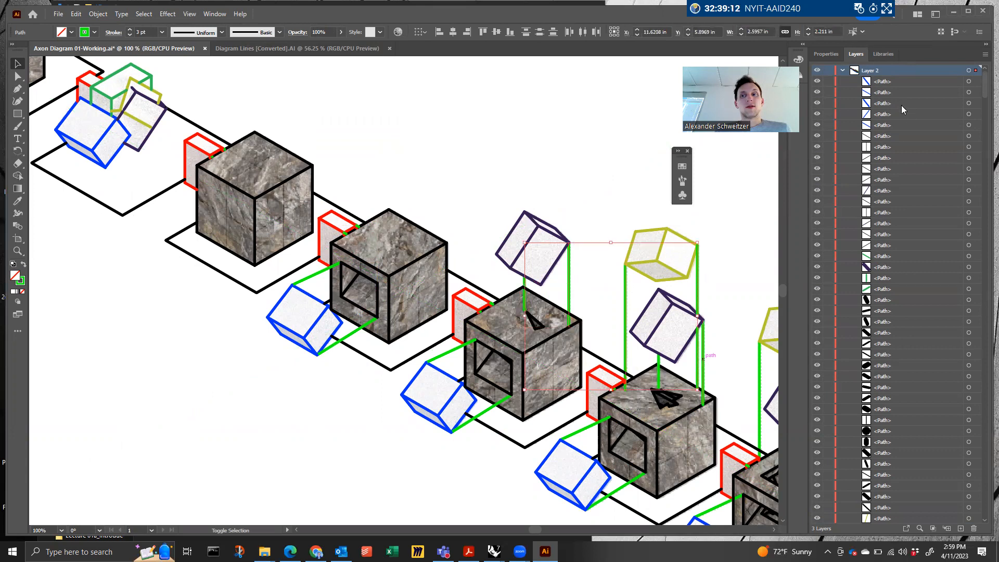
shift+click(703, 359)
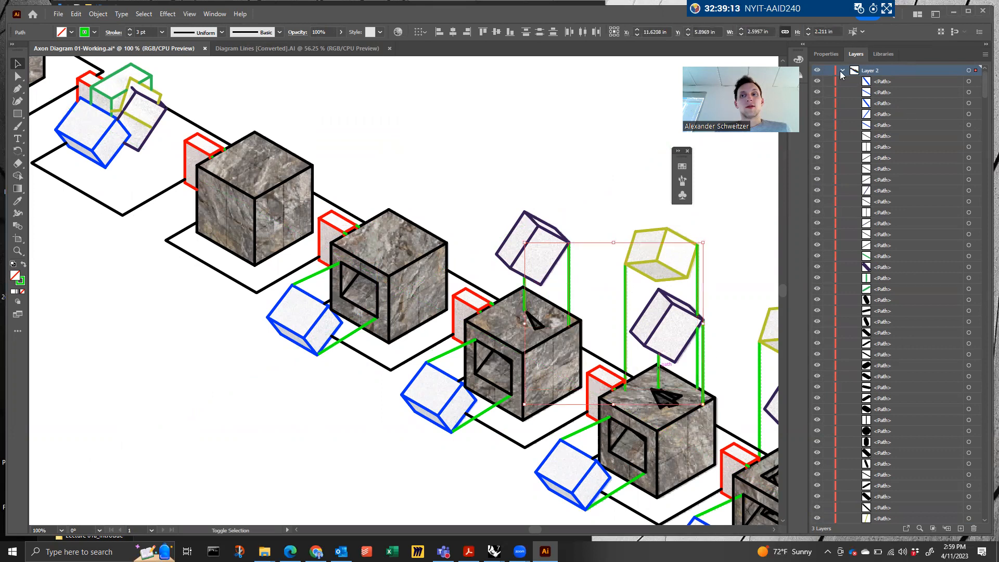
Move the selected green lines onto a new layer by cutting them and pasting them in front
click(962, 528)
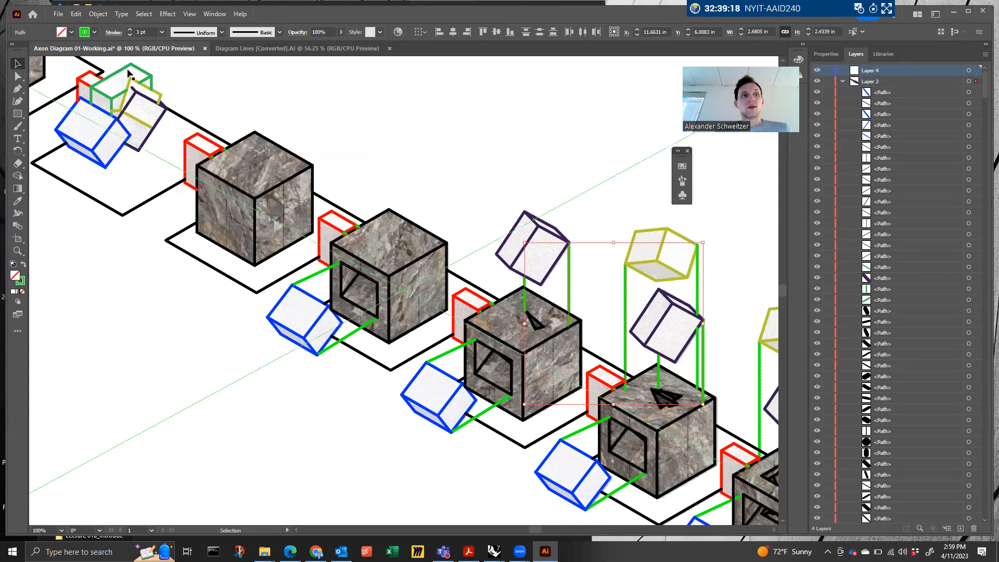
click(73, 15)
click(91, 54)
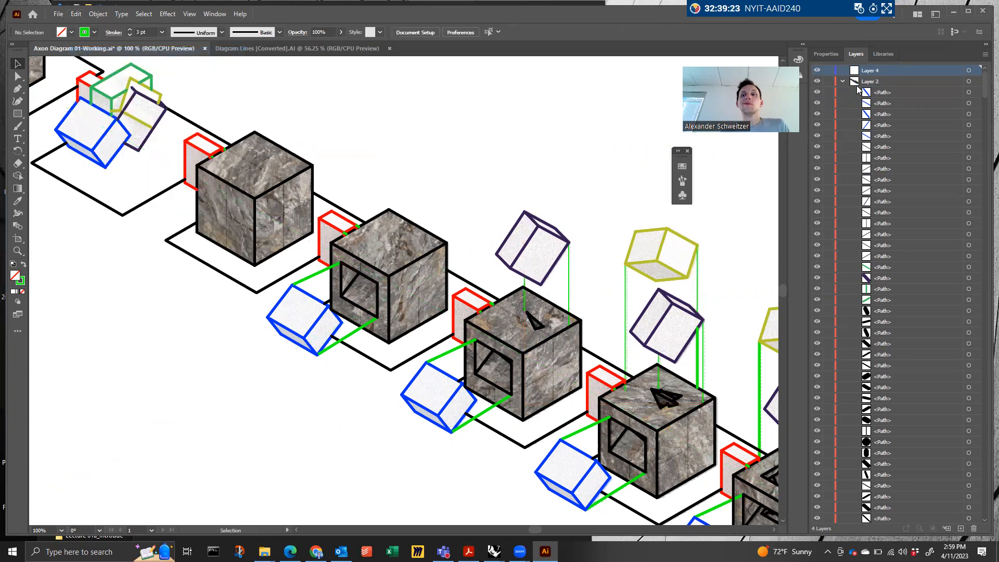
double_click(876, 72)
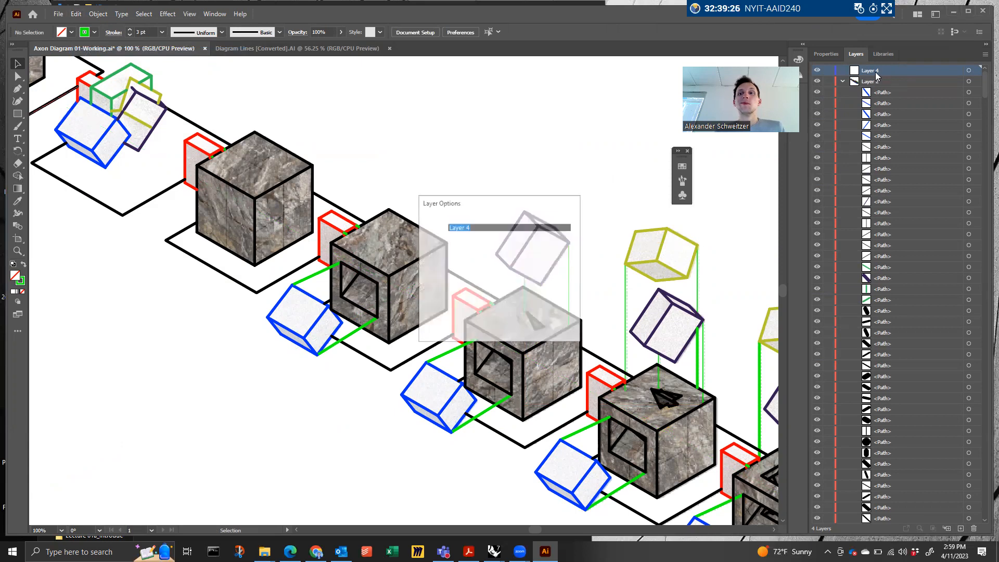
click(76, 14)
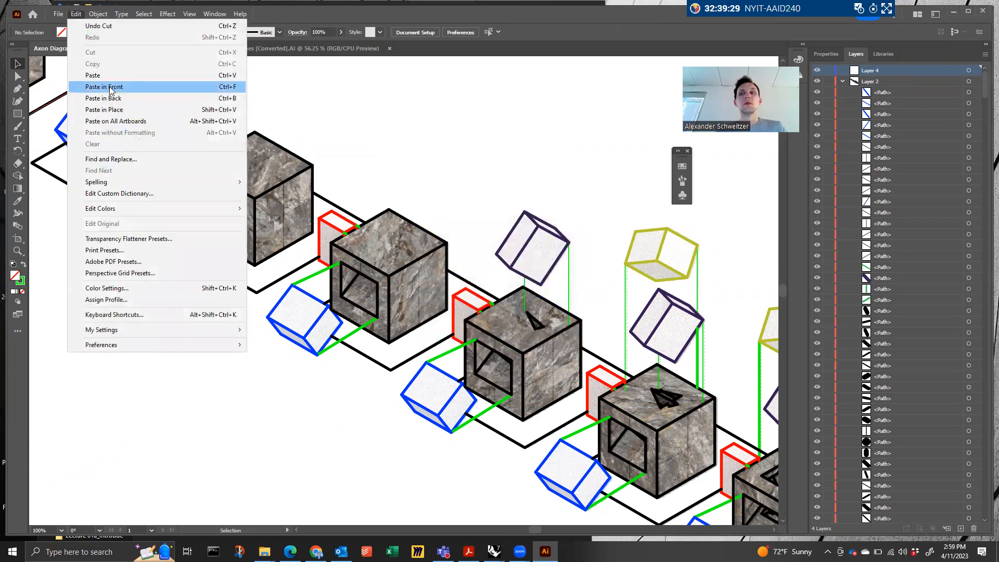
click(110, 87)
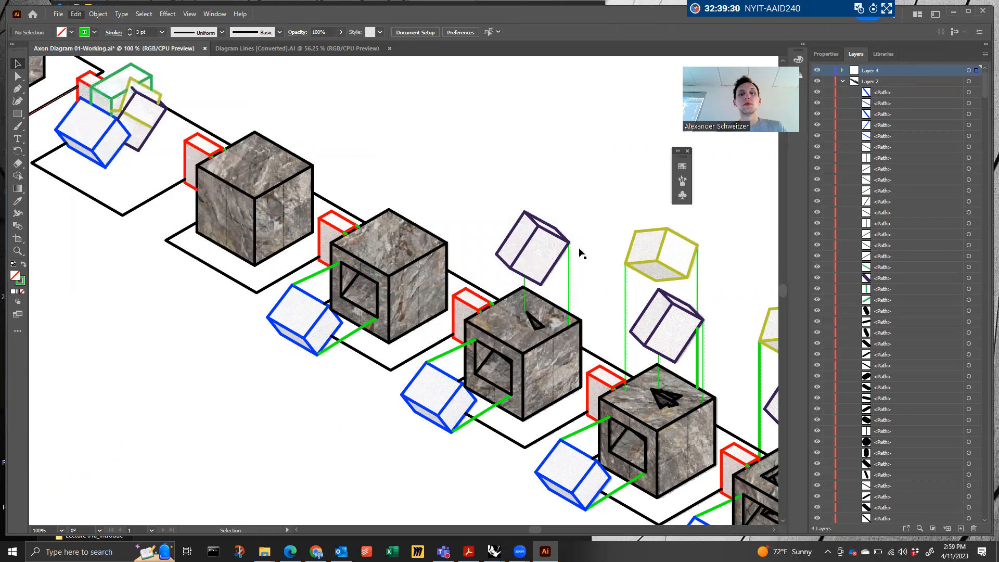
Give the pasted vertical green lines a dashed stroke and deselect everything
click(826, 54)
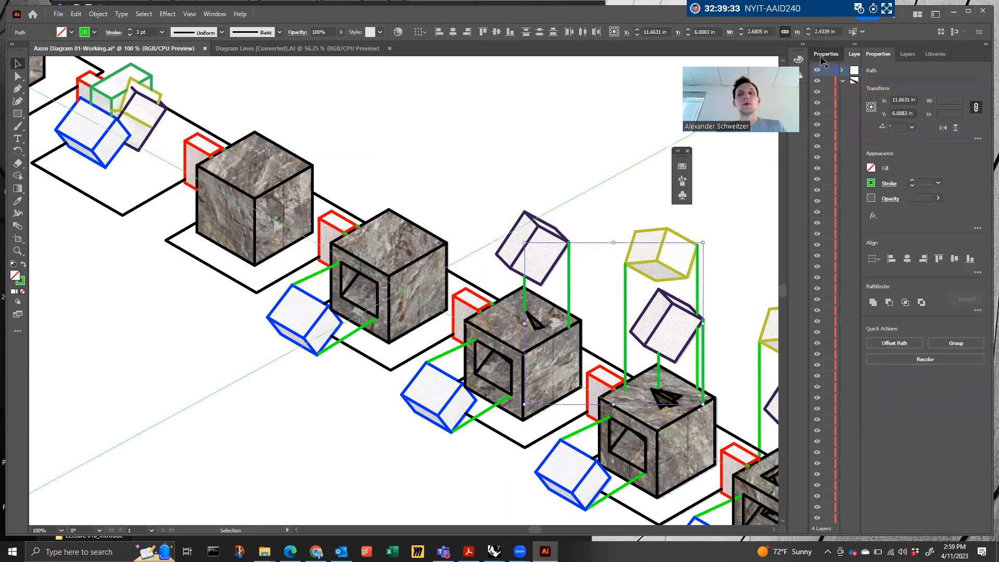
click(889, 183)
click(820, 256)
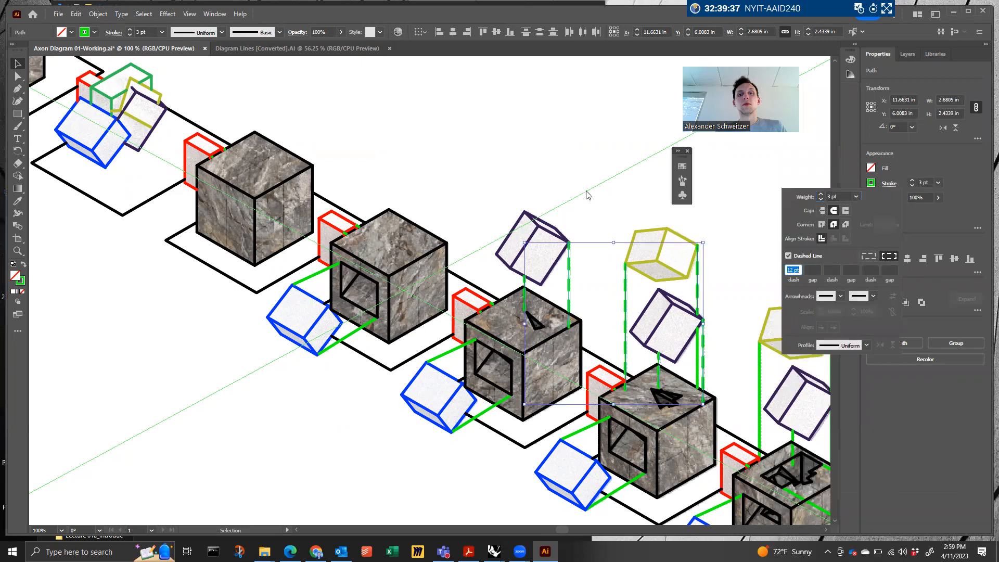
click(608, 206)
key(ctrl+minus)
key(ctrl+minus)
key(ctrl+minus)
key(ctrl+plus)
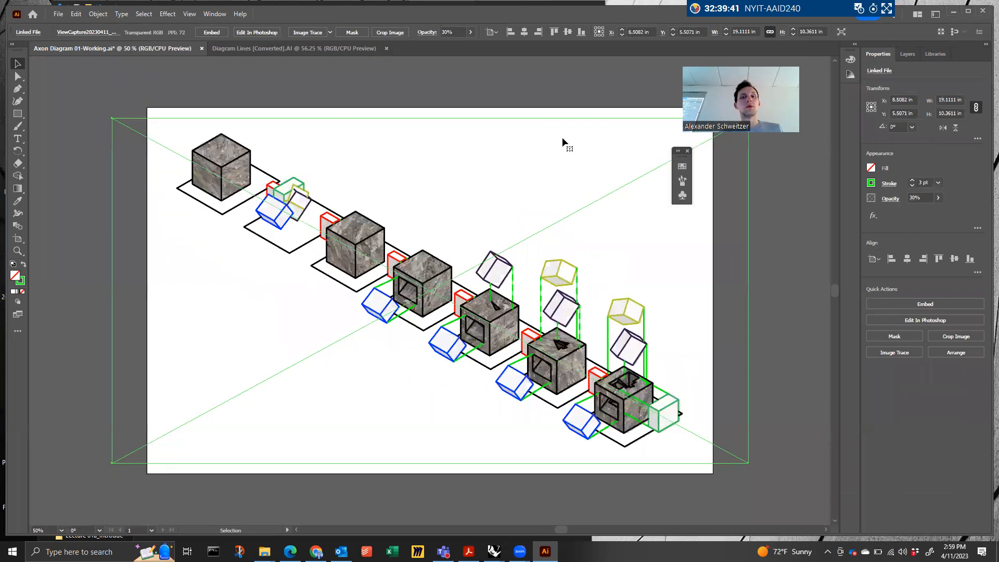
click(559, 84)
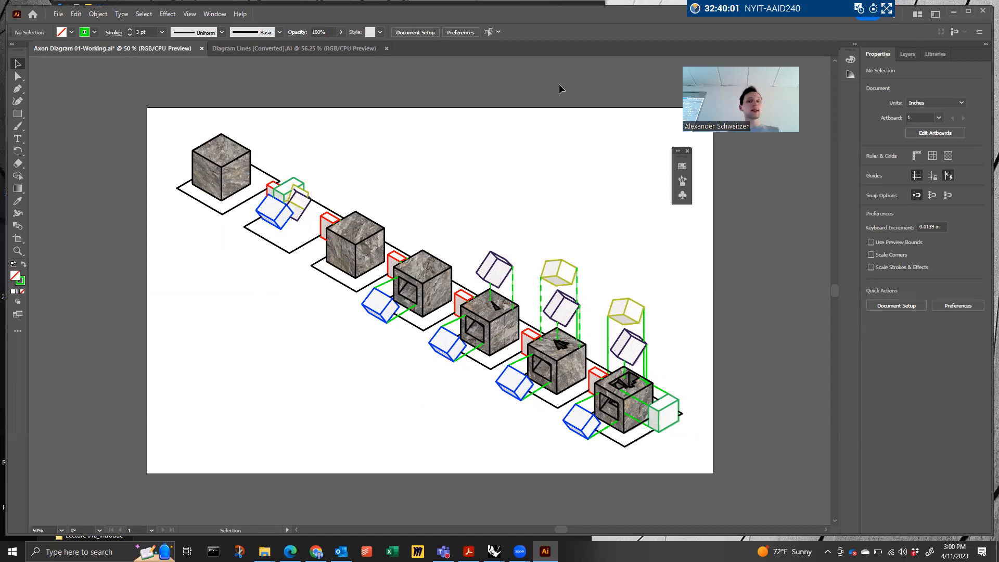
Switch to the WK12_Vis2_Assignment PDF in Acrobat and review the isometric sequence examples, process steps and drawing conventions
click(468, 551)
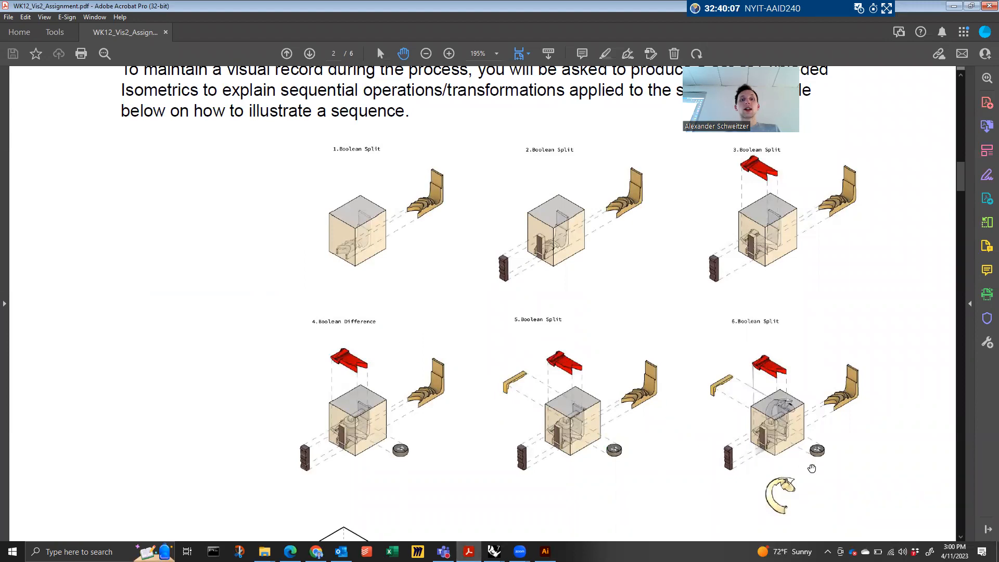
scroll(683, 364, down, 6)
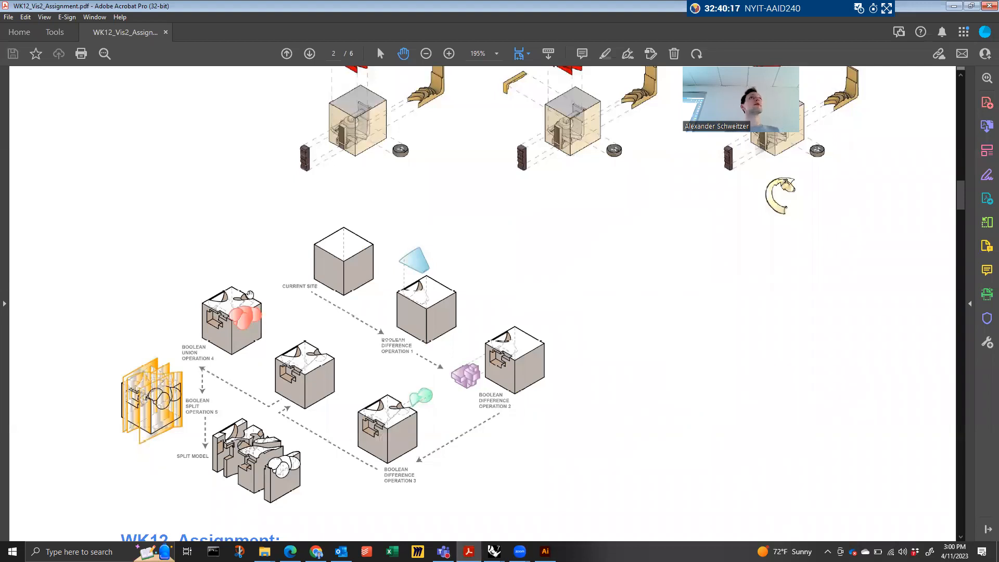
scroll(249, 295, down, 3)
scroll(250, 295, down, 15)
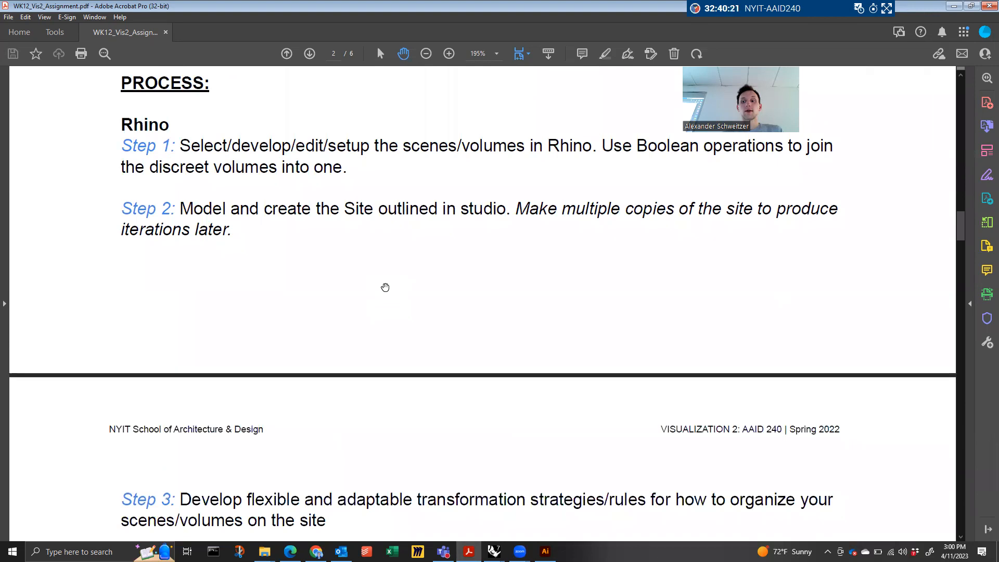
scroll(385, 287, down, 17)
scroll(385, 287, down, 2)
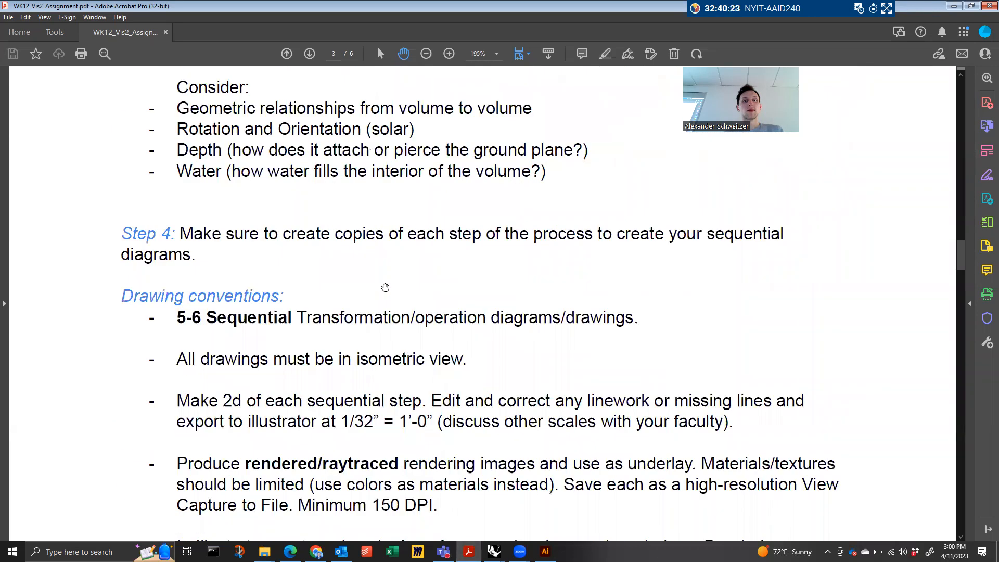
scroll(385, 288, down, 2)
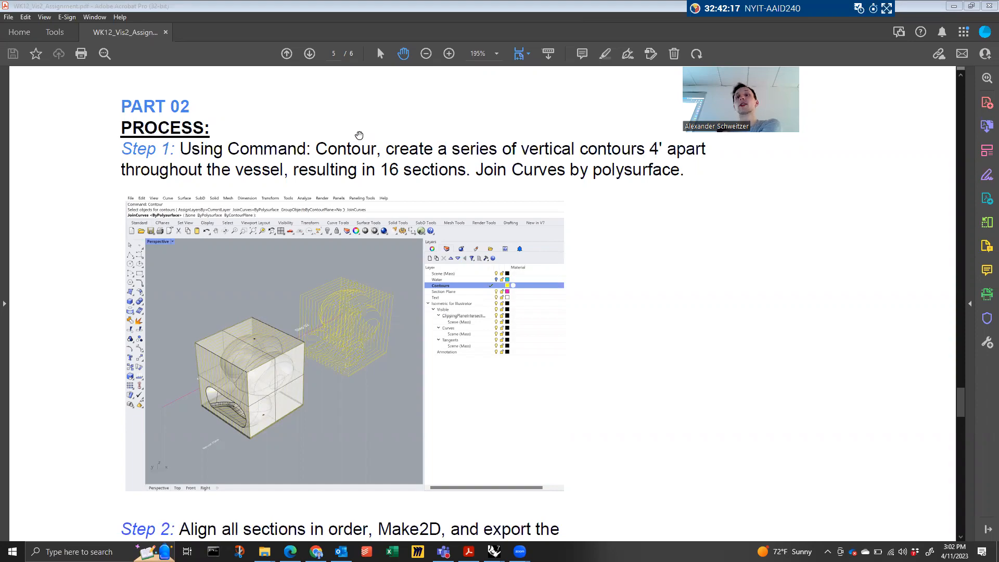
Switch to the 2ffff TO SHARE model in Rhino and inspect its volumes from another angle
click(953, 6)
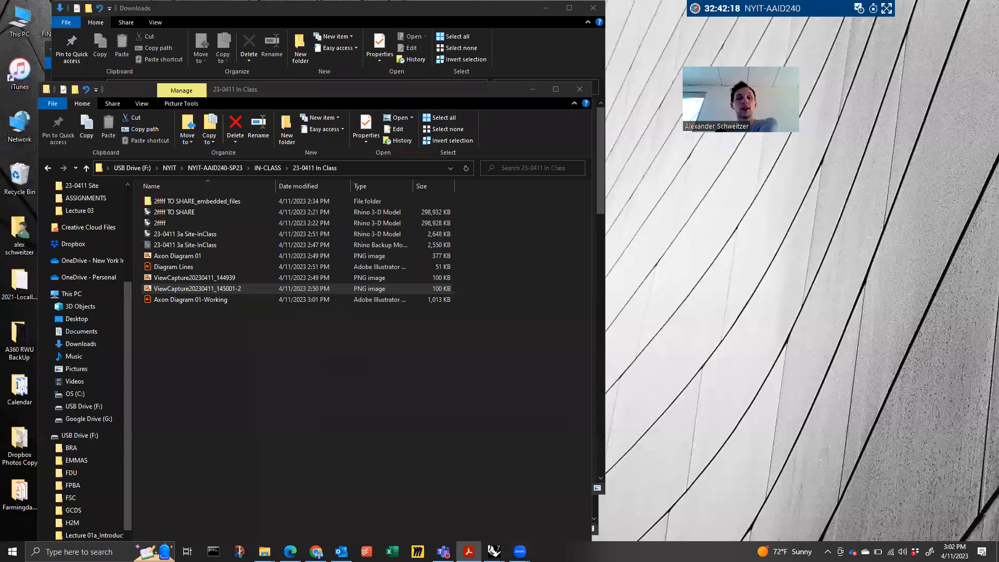
mouse_move(494, 552)
click(522, 511)
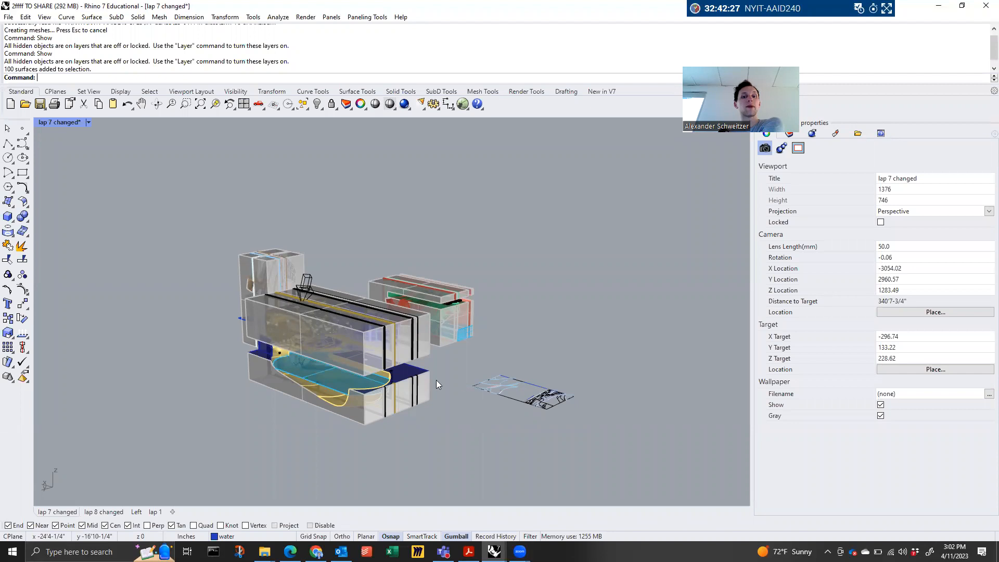
right_drag(436, 380, 431, 383)
right_drag(436, 377, 480, 326)
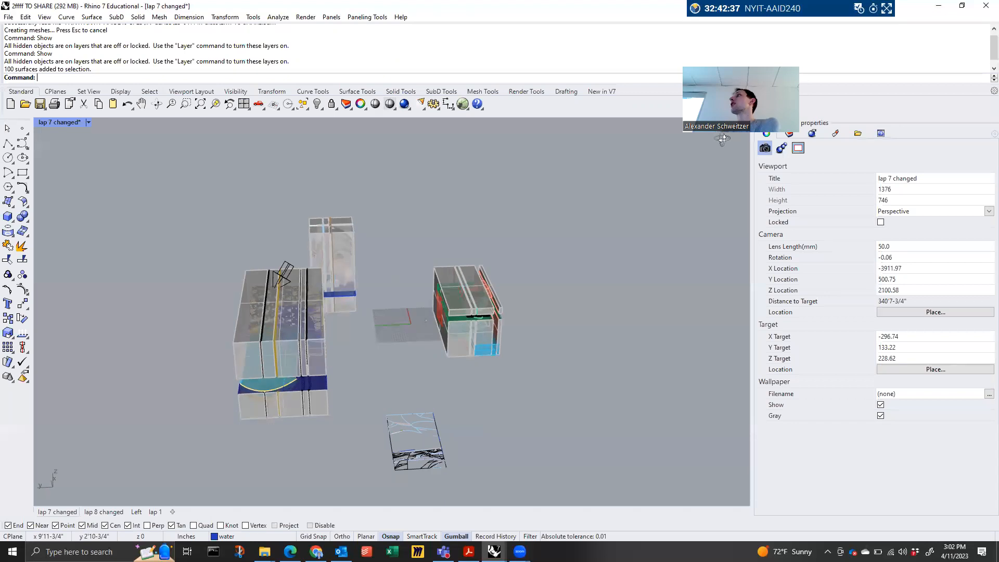
Close the shared 2ffff TO SHARE model and switch to the 23-0411 3a Site-InClass model in Rhino
right_drag(723, 140, 723, 139)
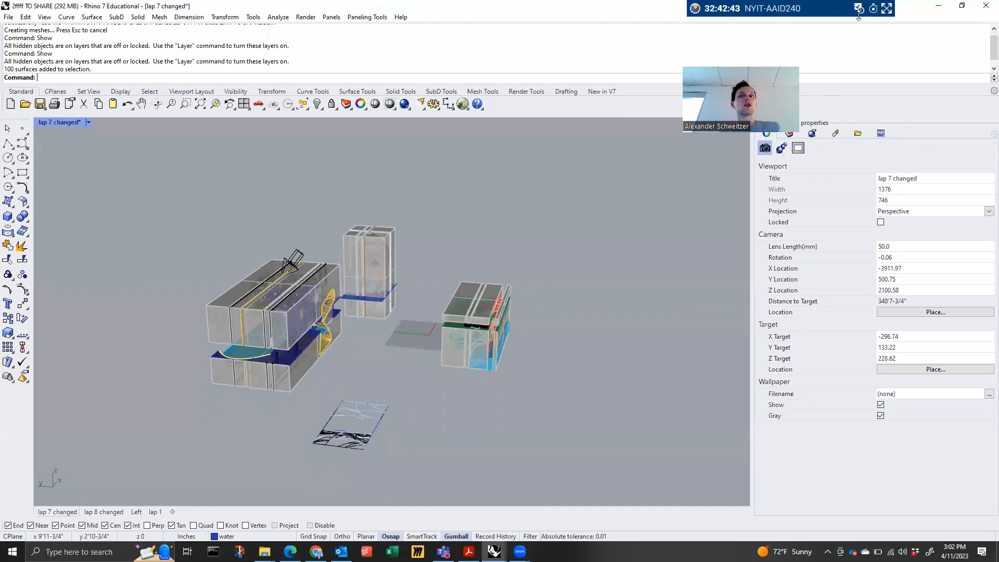
click(985, 5)
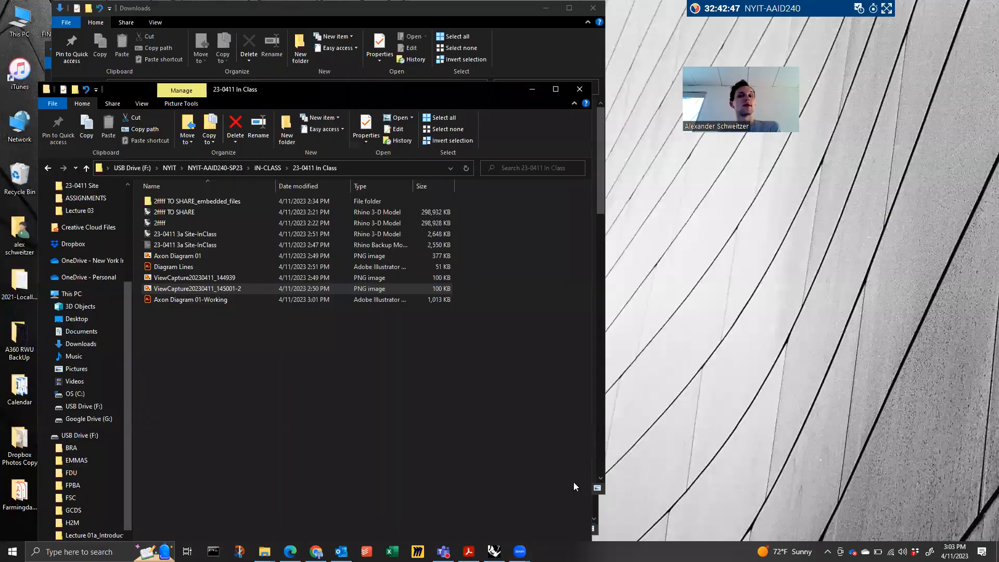
click(495, 552)
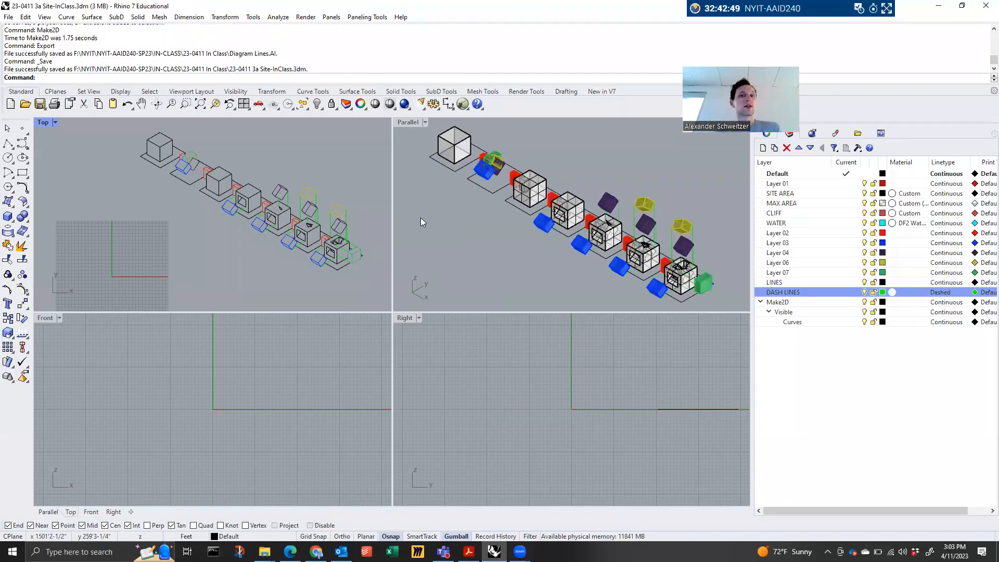
Duplicate the last cube of the sequence together with its site outline into the empty area away from the row
click(440, 222)
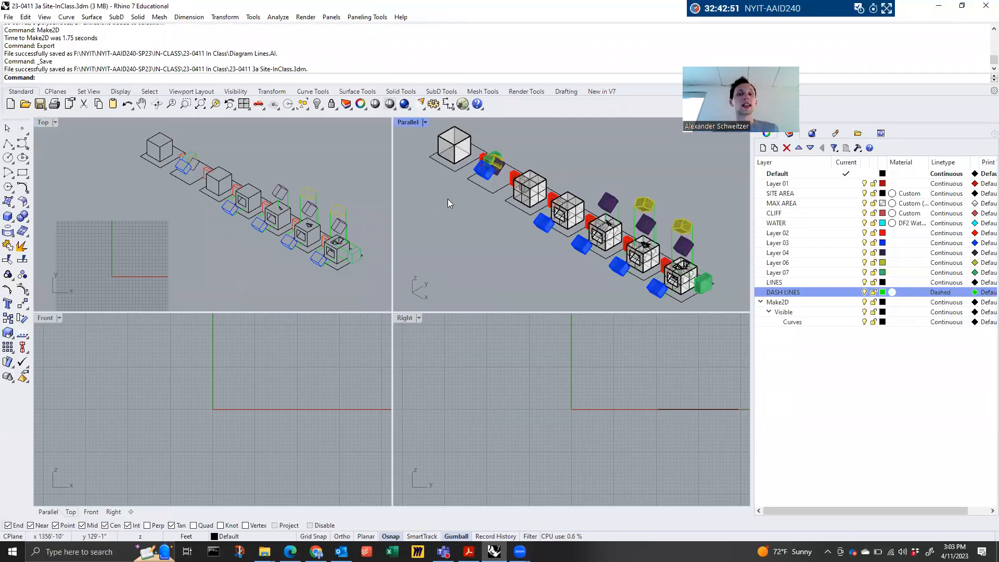
scroll(448, 192, down, 2)
scroll(474, 182, up, 5)
scroll(461, 149, down, 7)
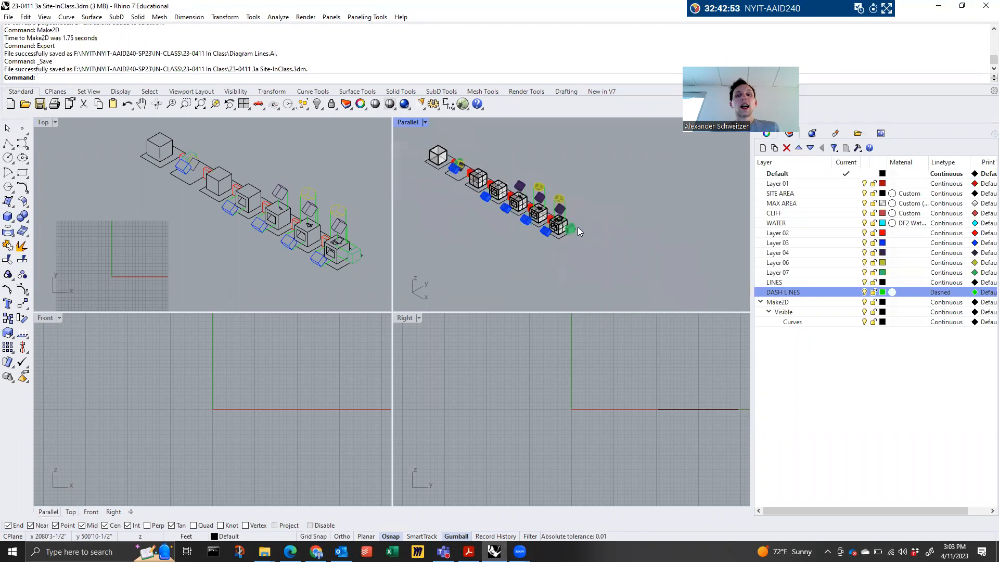
scroll(556, 223, up, 13)
click(536, 223)
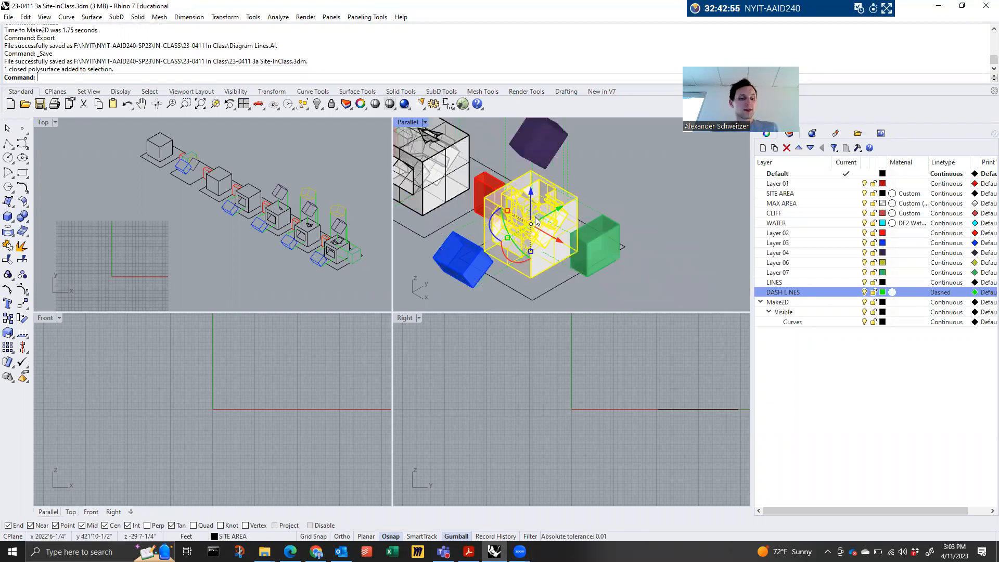
scroll(523, 231, down, 3)
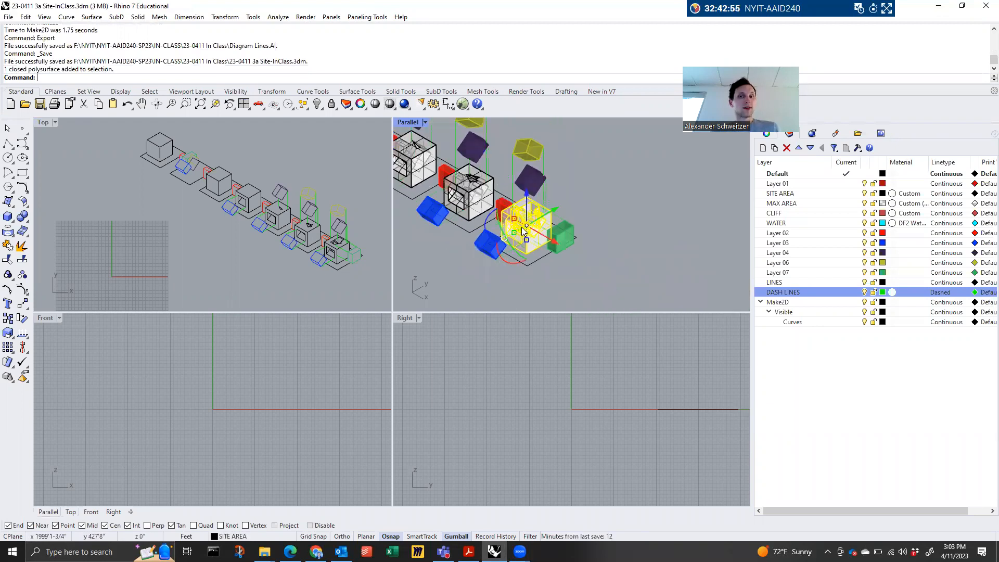
shift+click(535, 264)
drag(562, 209, 681, 190)
scroll(609, 224, down, 6)
click(695, 177)
Copy the duplicated cube and site outline once more, offset by the spacing between matching outline corners of the last two cubes in the row
scroll(696, 175, up, 8)
scroll(636, 158, up, 5)
click(499, 196)
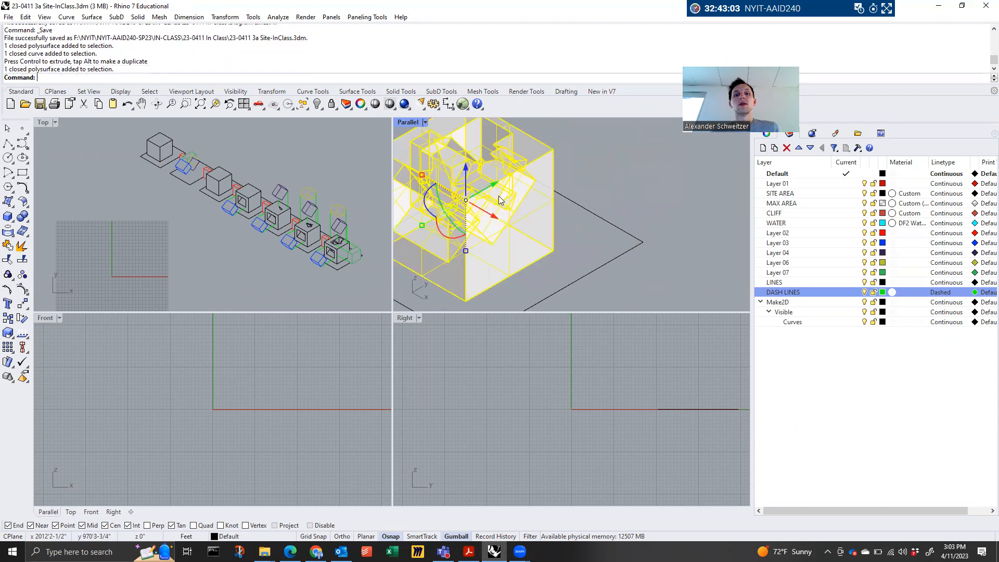
scroll(551, 249, down, 3)
shift+click(444, 245)
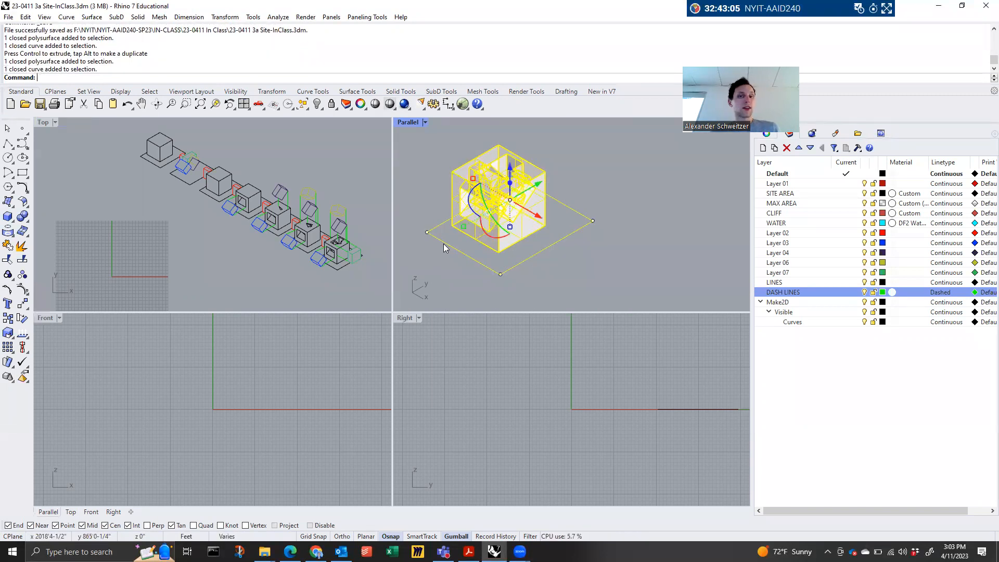
text(copy)
key(Return)
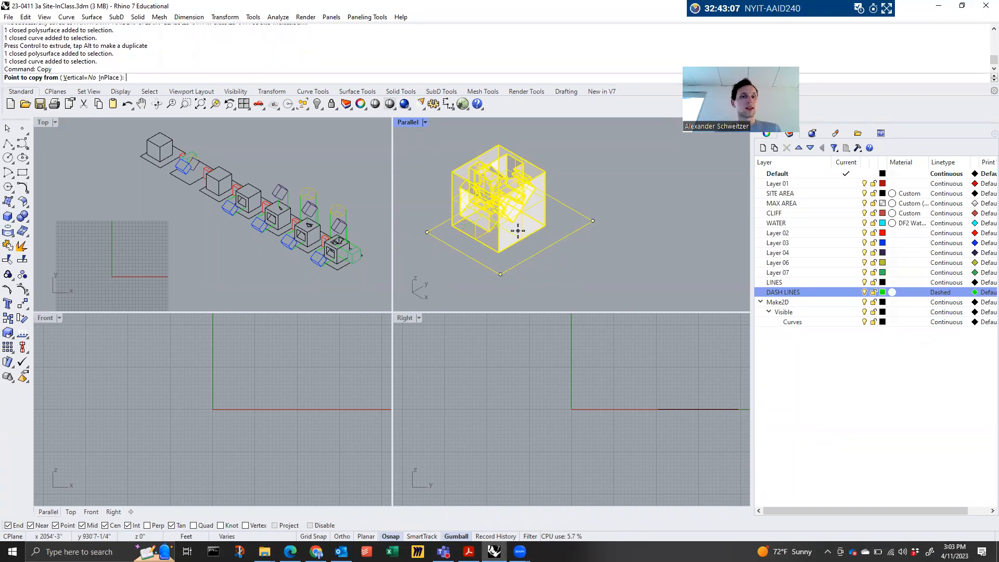
scroll(517, 244, down, 5)
scroll(473, 261, up, 5)
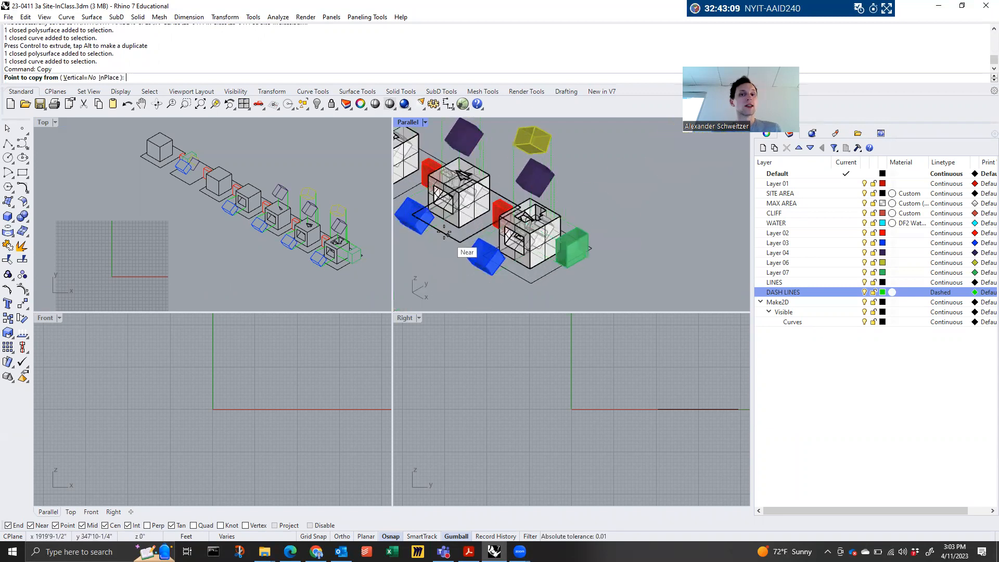
click(459, 242)
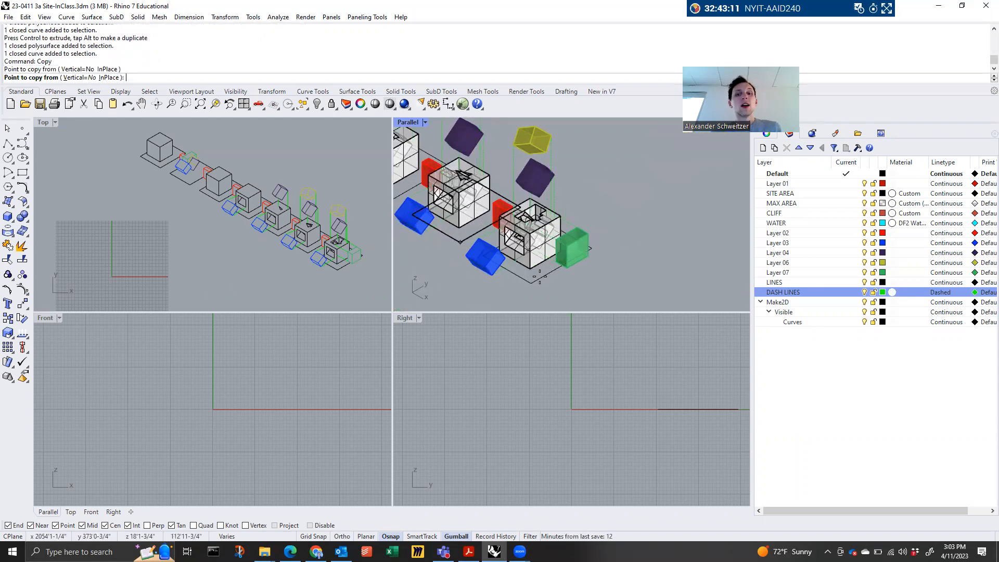
click(531, 283)
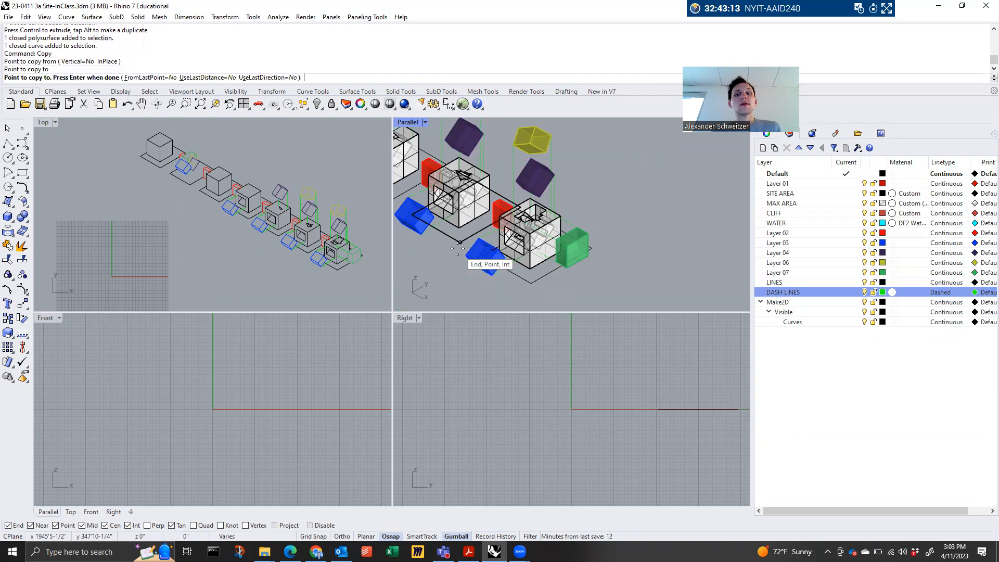
scroll(463, 266, down, 6)
key(Return)
key(Return)
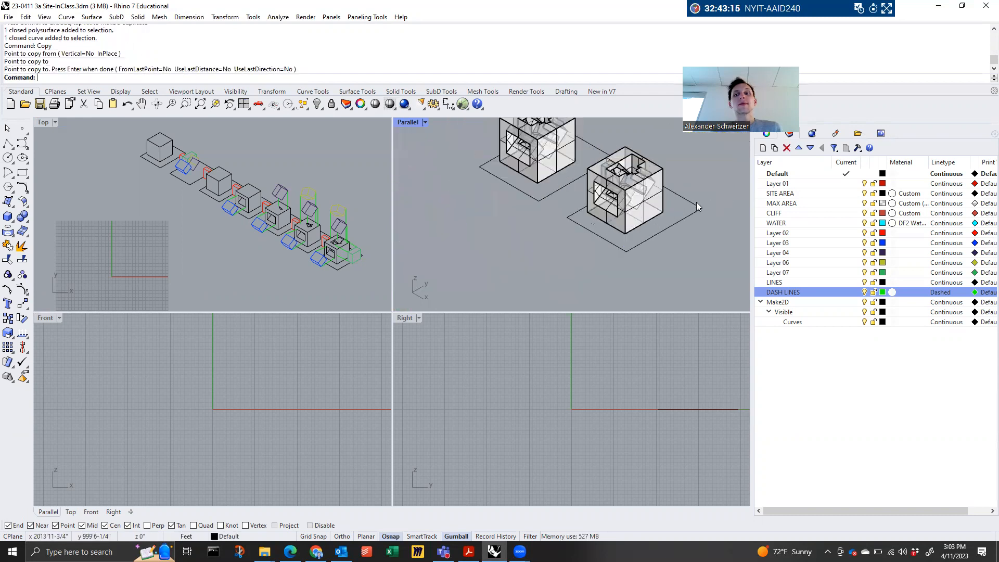
Maximize the Parallel viewport, zoom to the newly copied cube and frame it from an angle showing its carved openings
scroll(696, 202, up, 6)
click(597, 205)
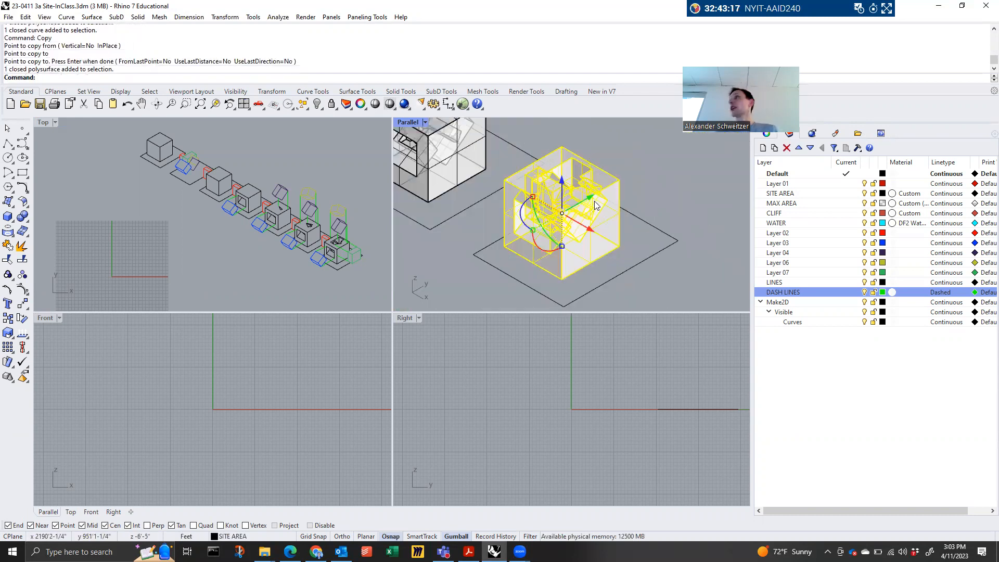
double_click(415, 123)
key(Escape)
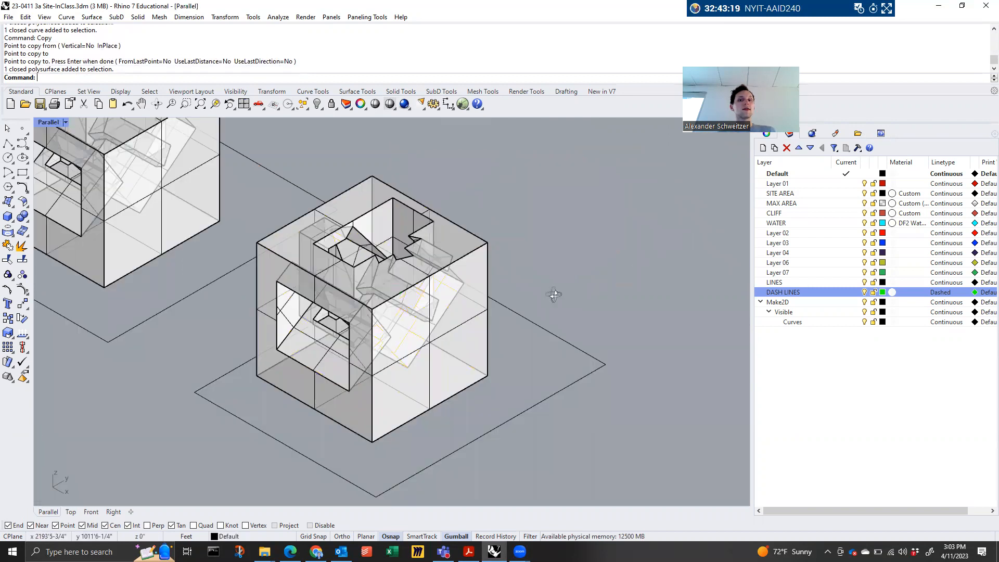
scroll(667, 257, up, 6)
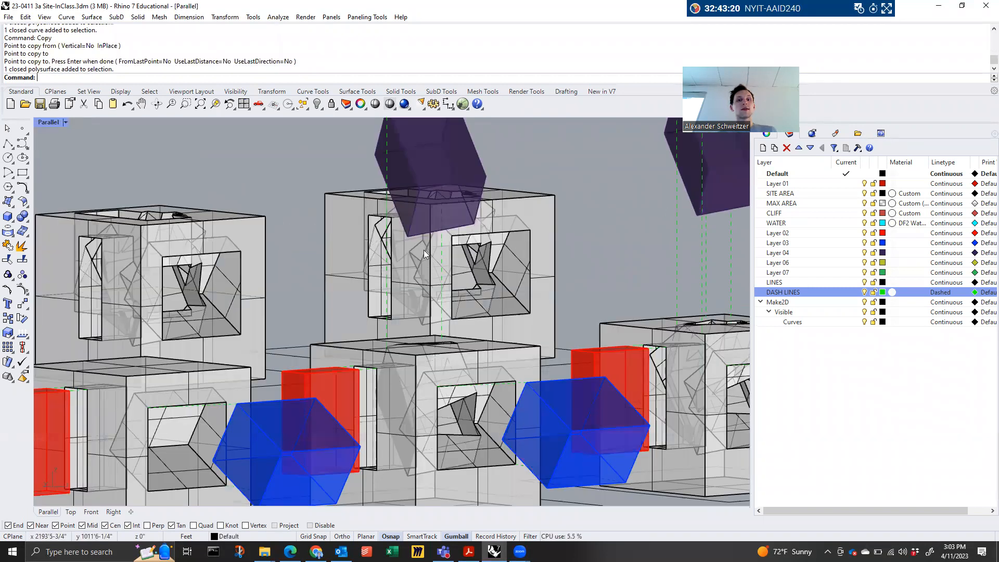
click(424, 254)
text(ZS)
key(Return)
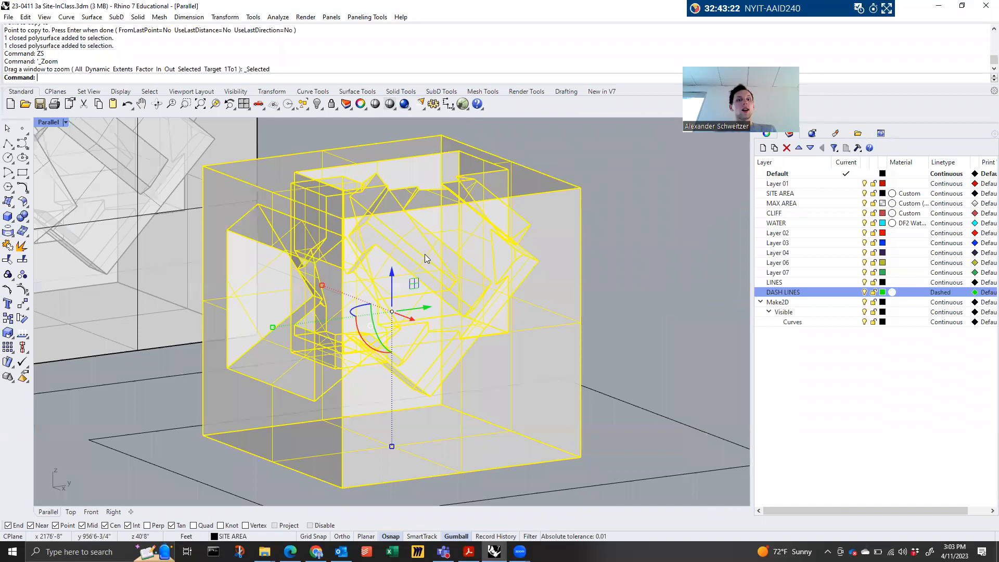
key(Escape)
right_drag(592, 264, 364, 308)
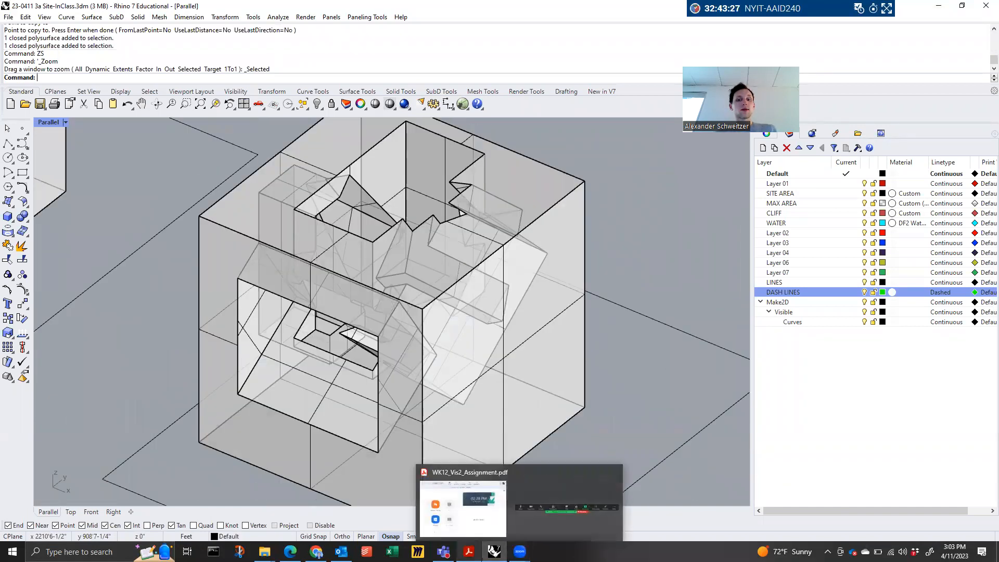
Switch to the WK12_Vis2_Assignment PDF, read Part 02 Step 1 on the Contour command, and return to the Rhino model
click(463, 507)
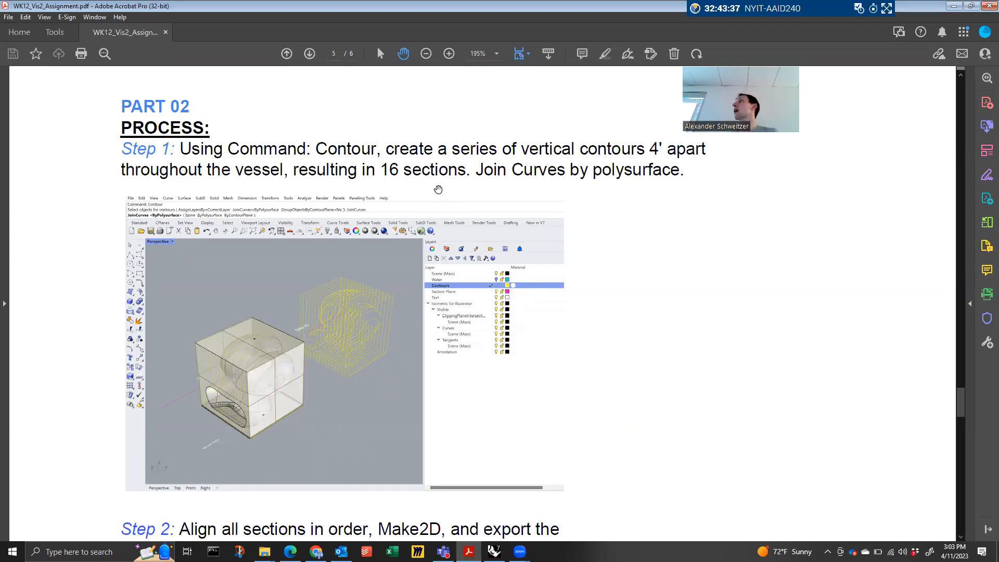
click(955, 8)
click(586, 193)
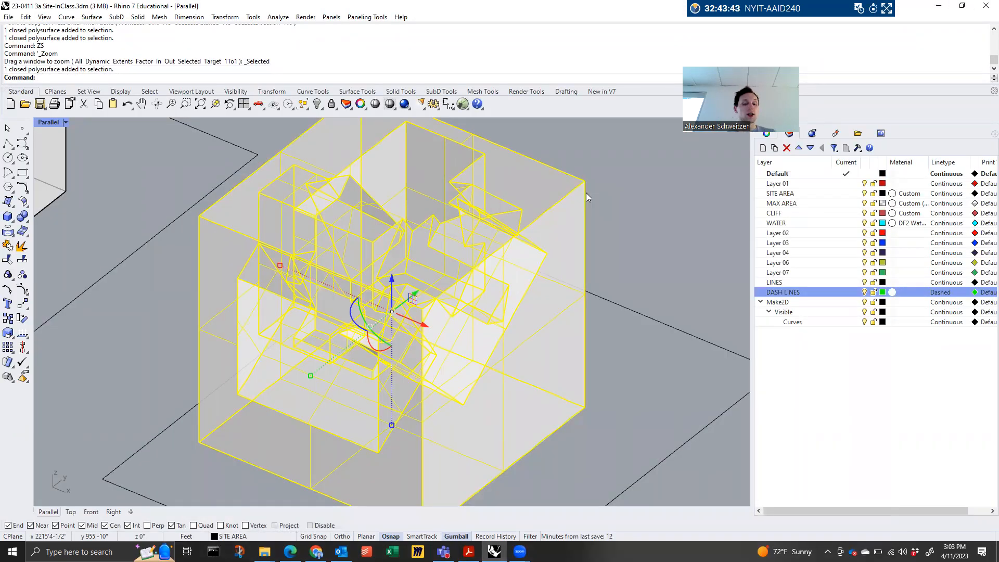
text(Contour)
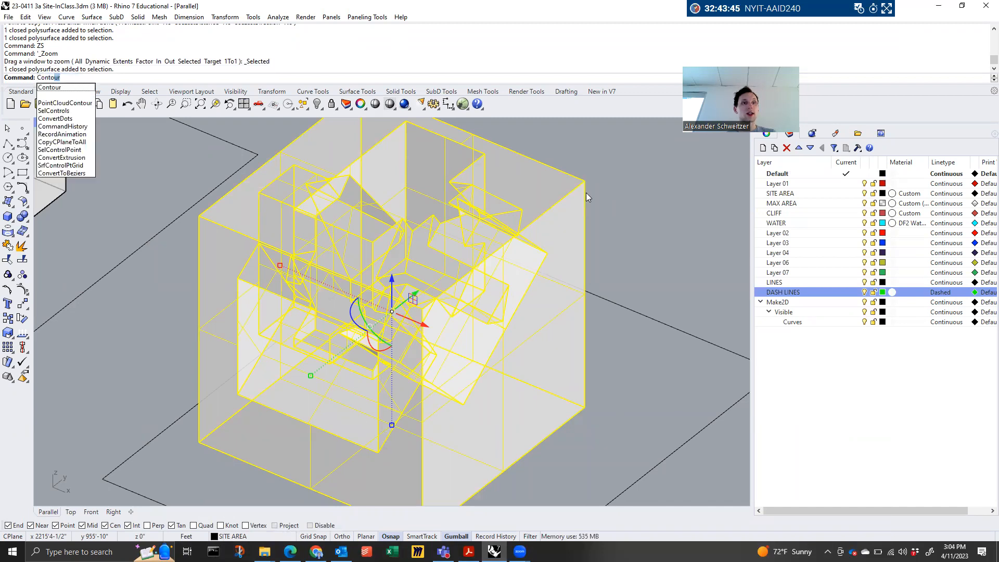
key(Return)
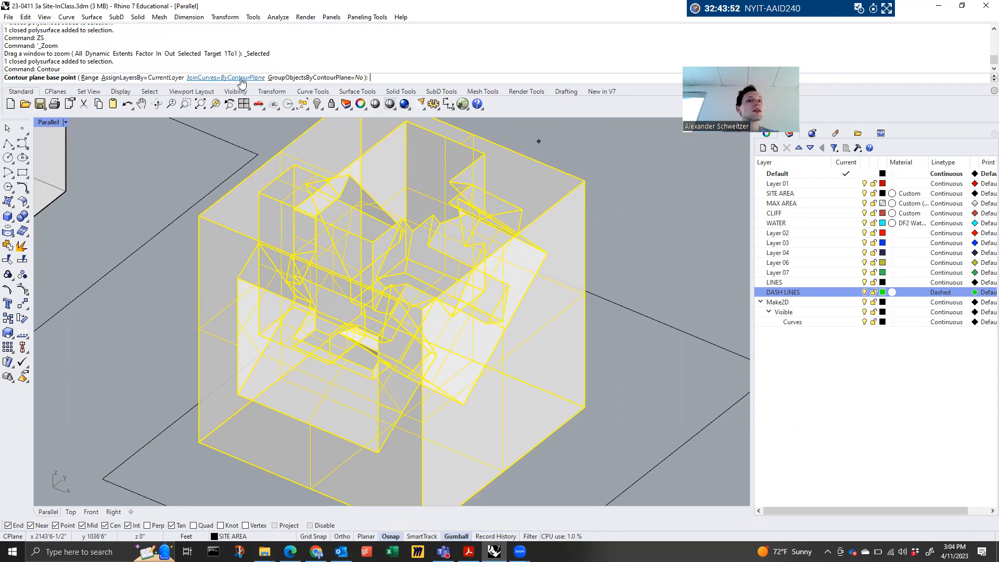
key(Escape)
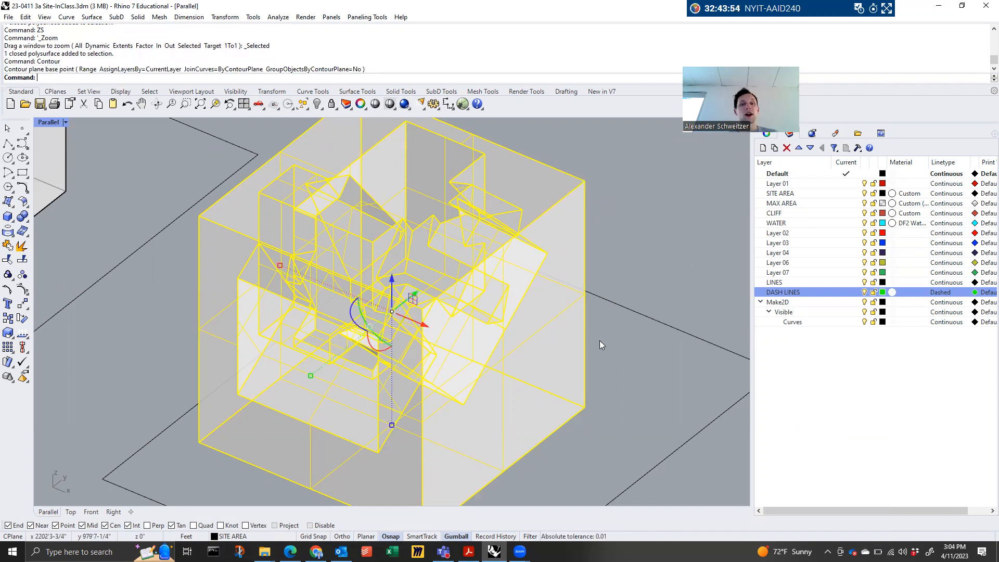
key(Escape)
Create a new layer named CONTOUR
click(895, 411)
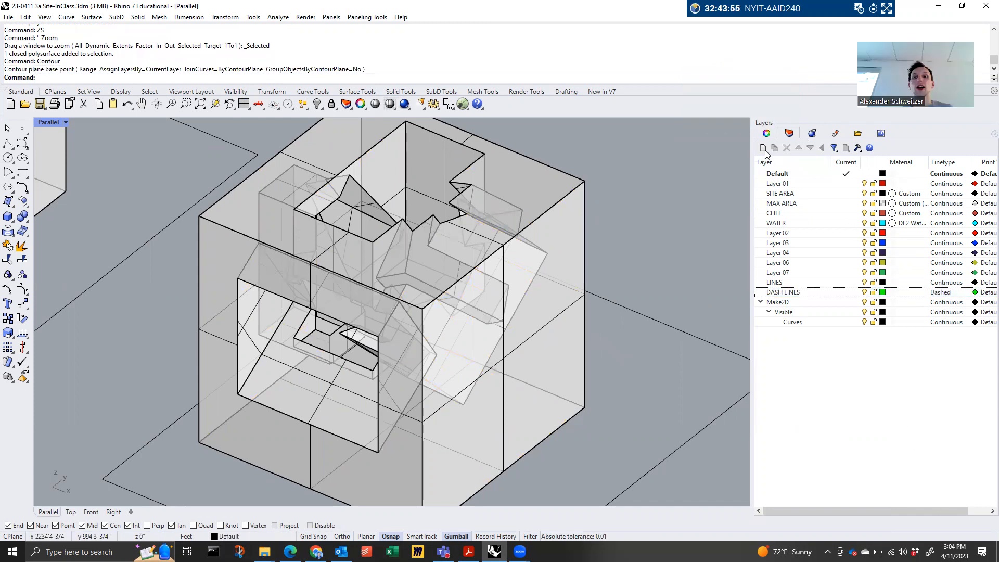
click(764, 149)
text(CON)
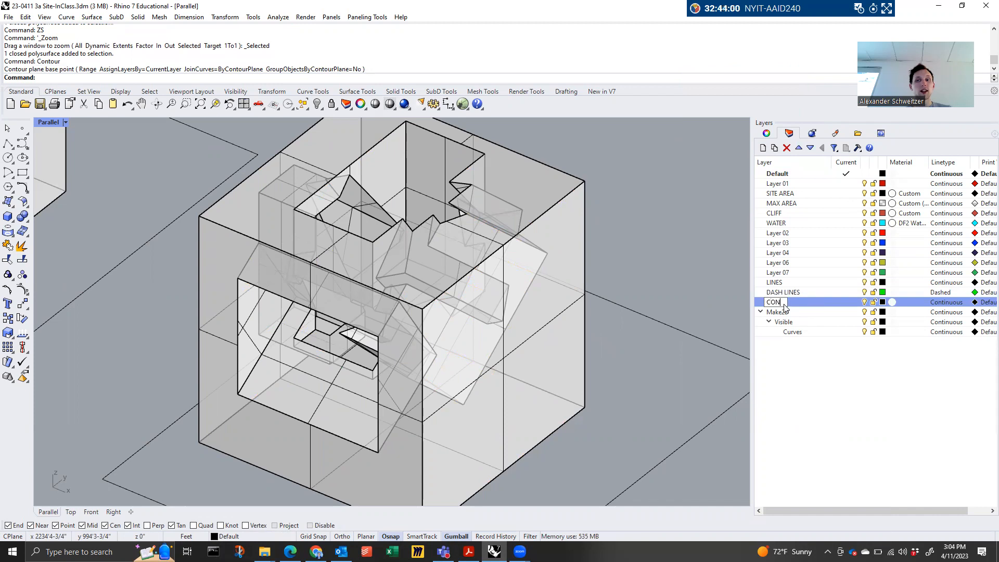
key(Return)
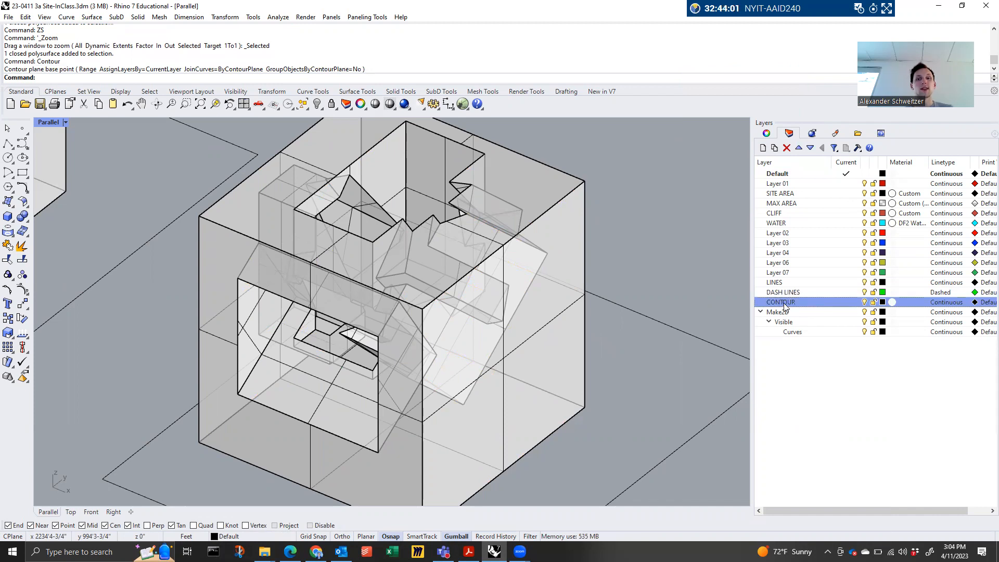
Make the CONTOUR layer current and set its colour to Magenta
click(495, 211)
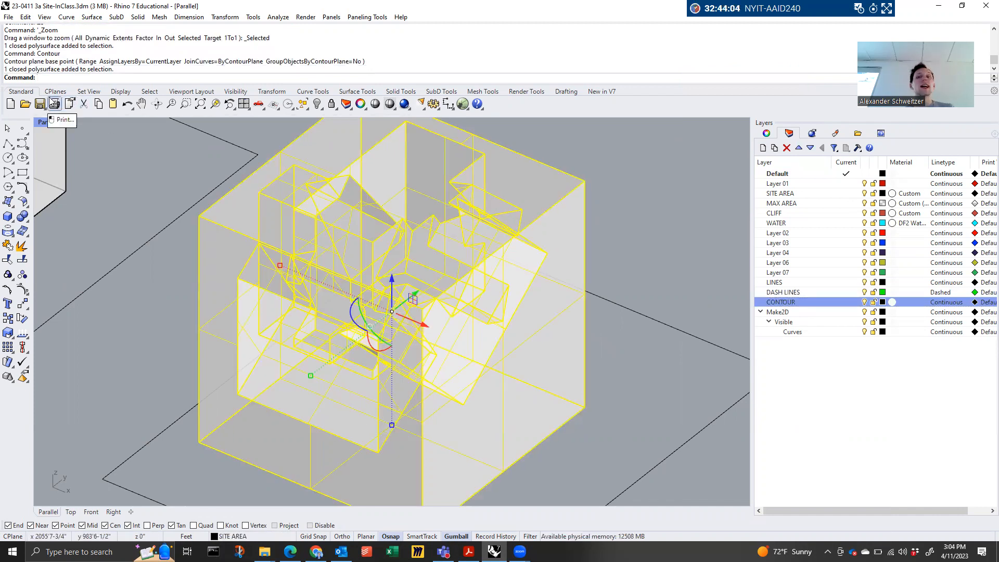
click(831, 302)
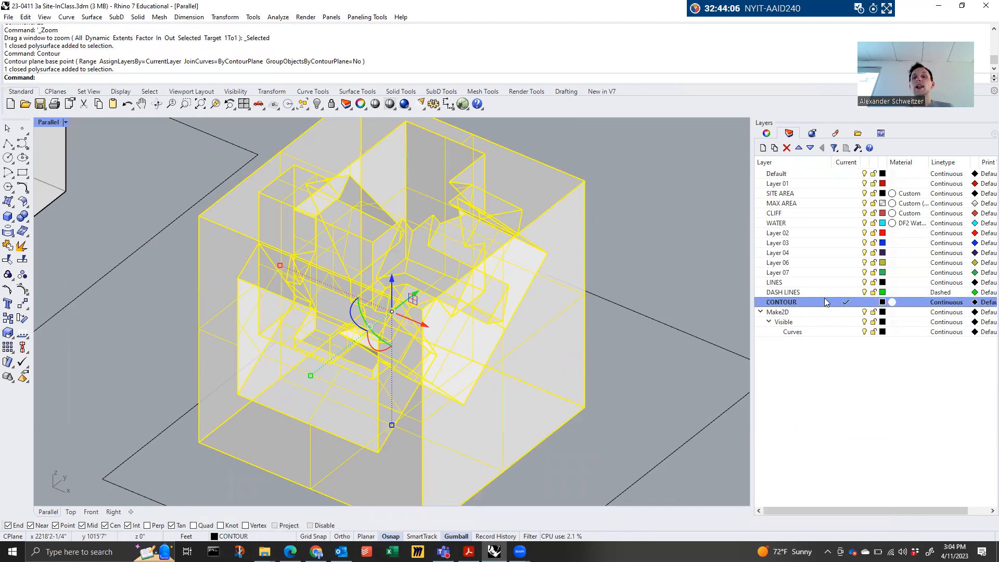
click(882, 303)
drag(143, 322, 148, 419)
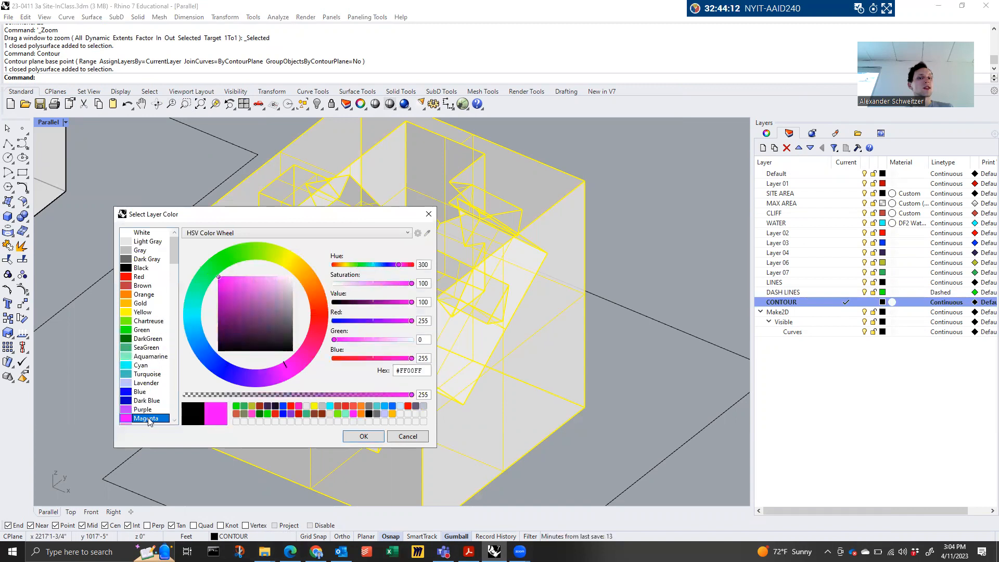
click(359, 437)
click(594, 386)
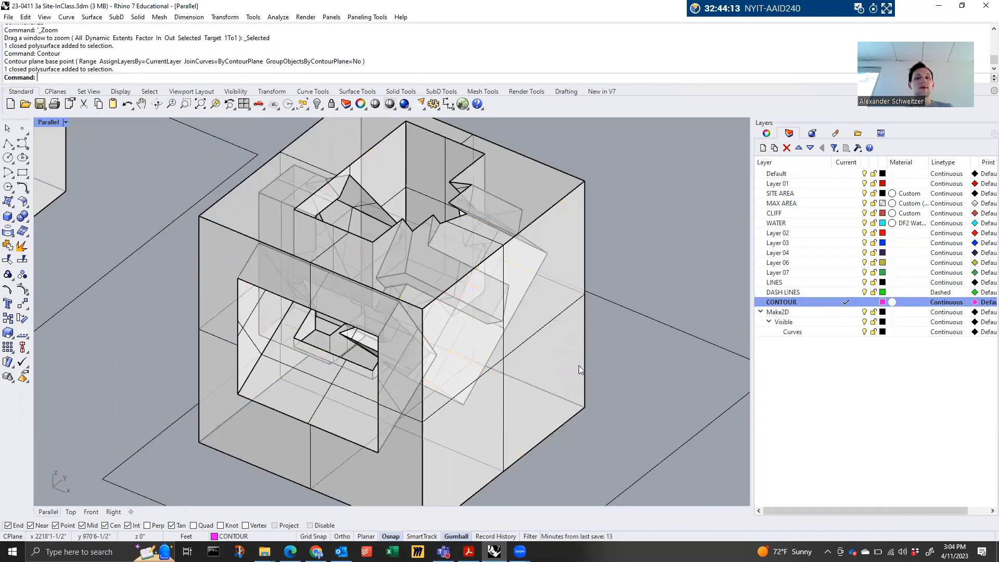
Contour the copied cube from its nearest bottom corner along the adjoining bottom edge, with 4' between contours
click(568, 363)
text(Cont)
key(Return)
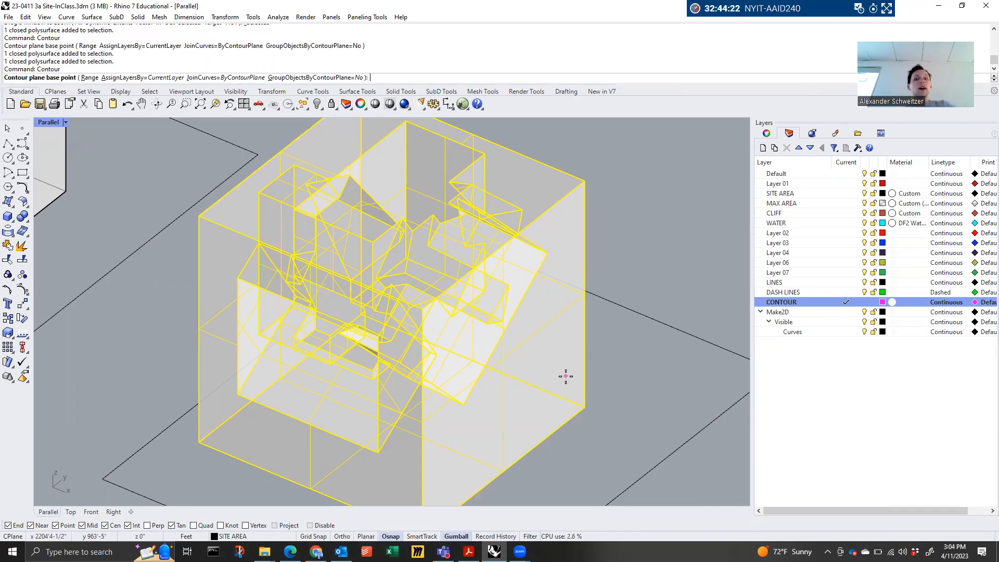
scroll(567, 375, down, 2)
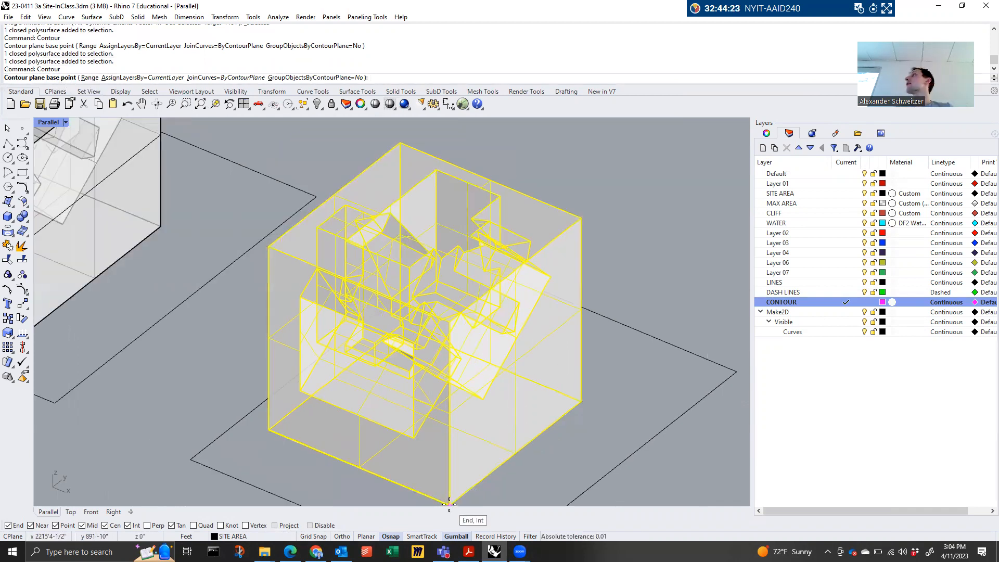
click(449, 504)
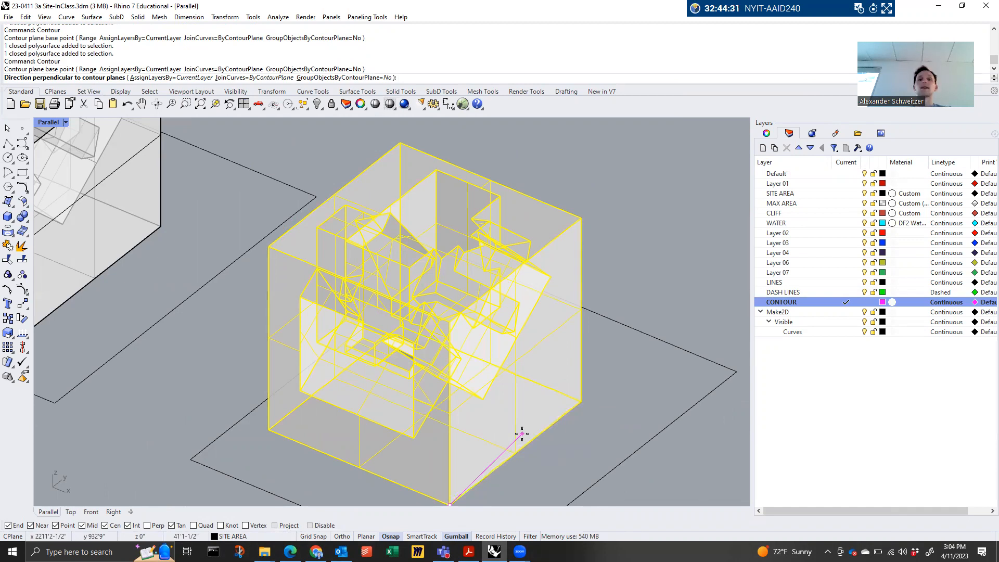
scroll(529, 364, down, 2)
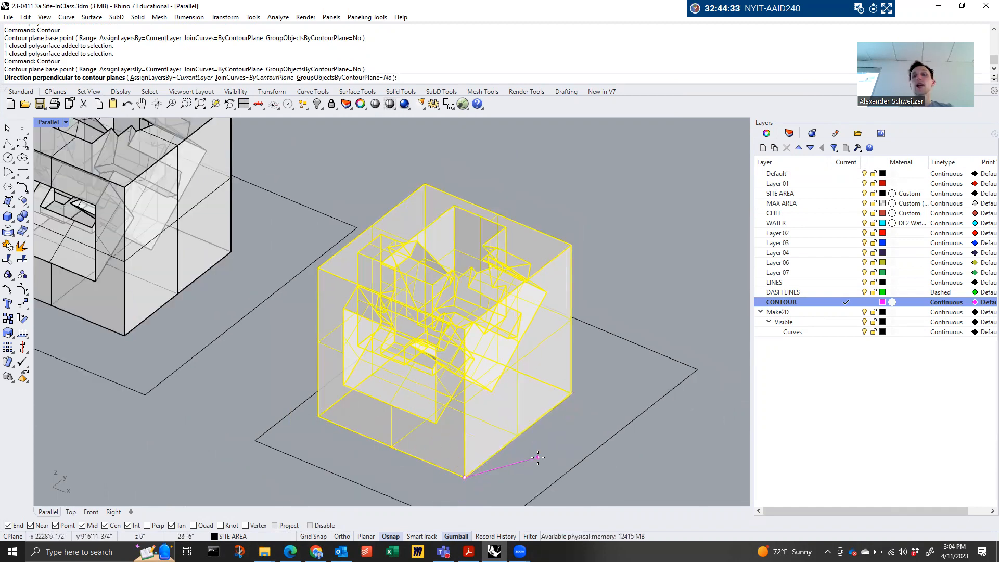
click(573, 393)
click(573, 393)
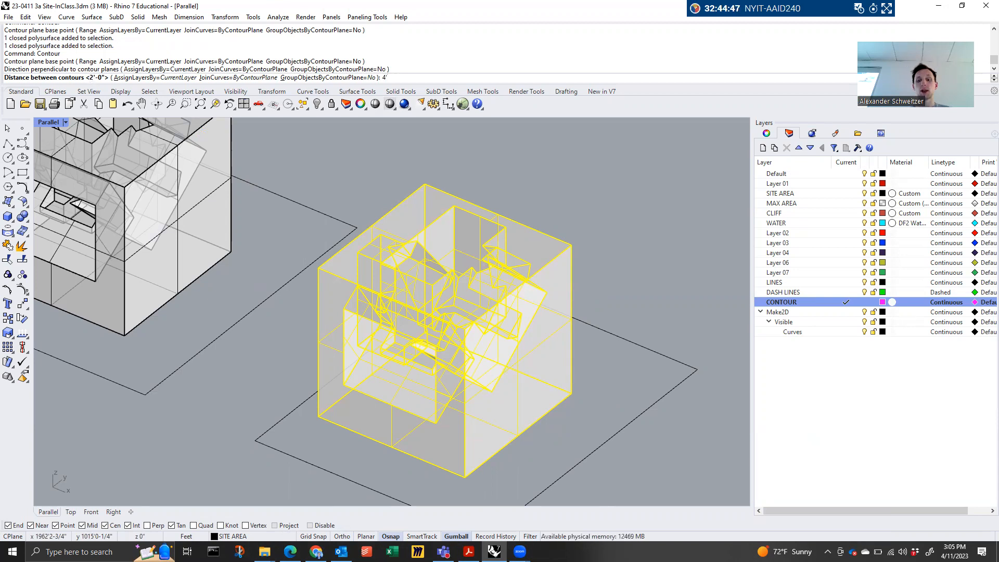
key(Return)
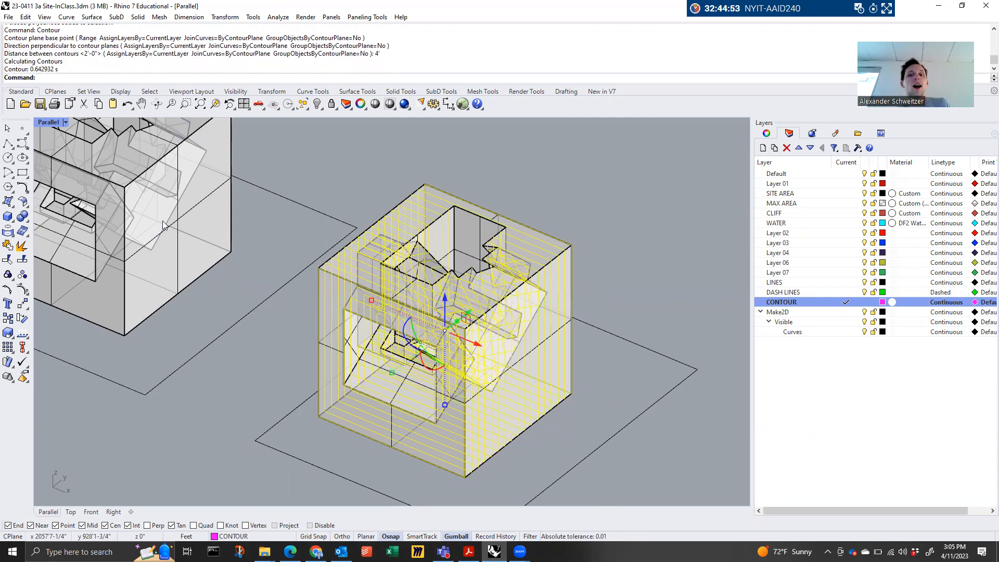
Copy the contours with their ground outline beside the cube, using the corner-to-corner spacing between the two existing ground outlines
scroll(357, 188, down, 2)
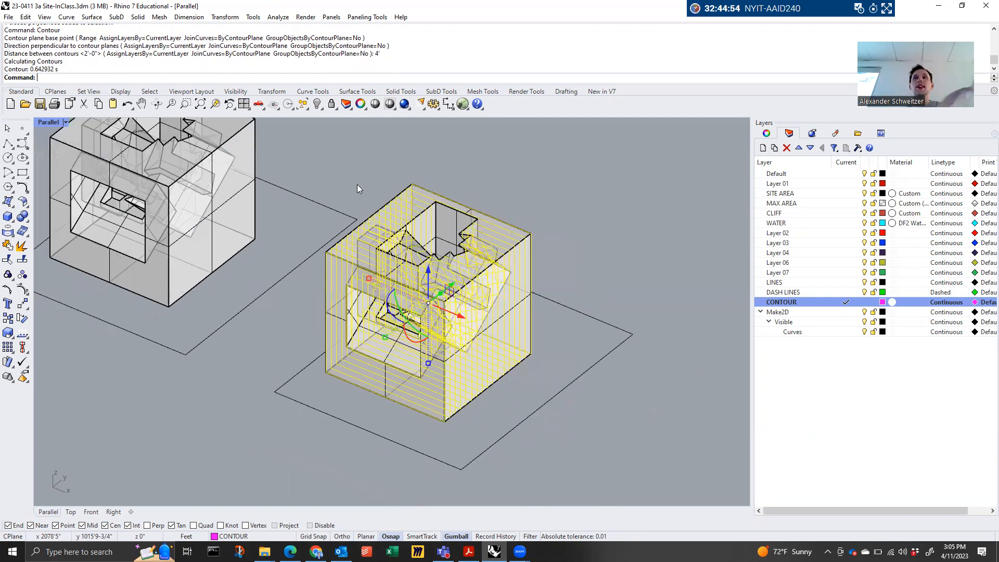
scroll(358, 189, down, 2)
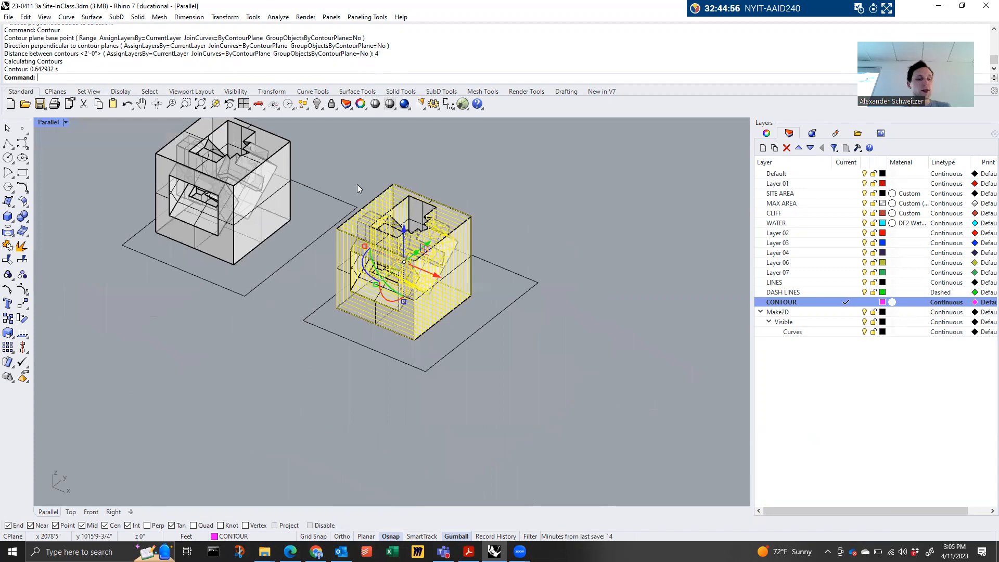
shift+click(403, 362)
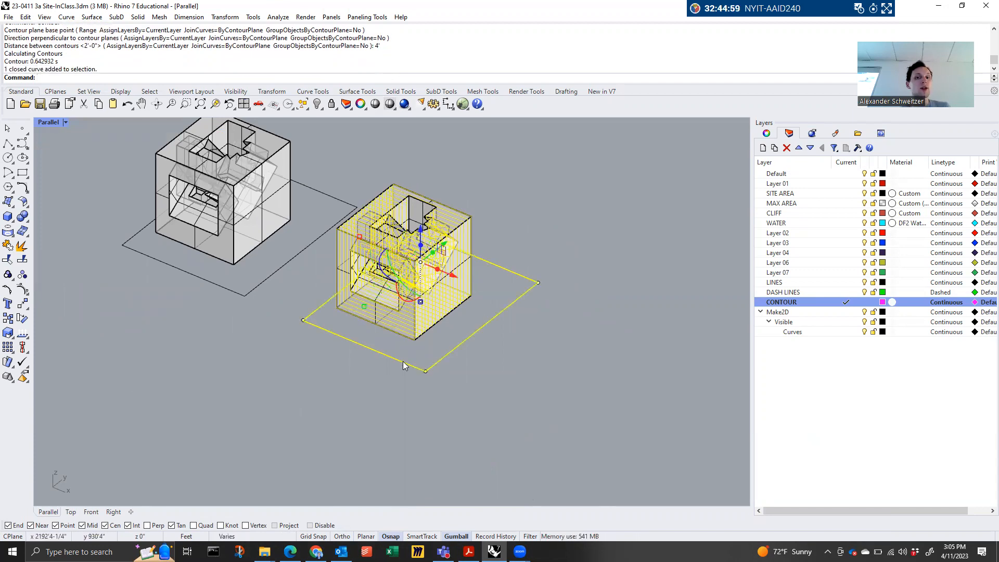
text(Copy)
key(Return)
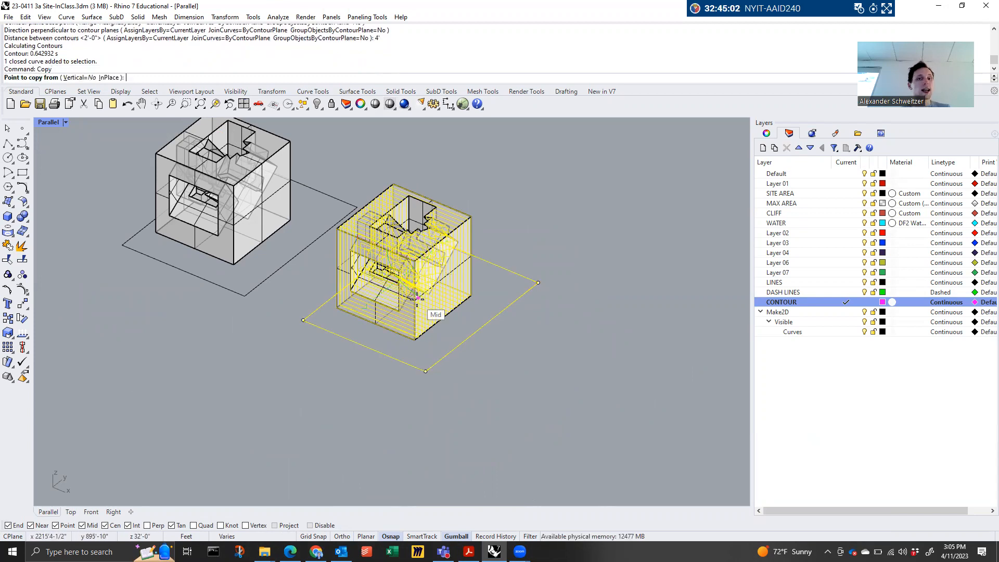
click(121, 243)
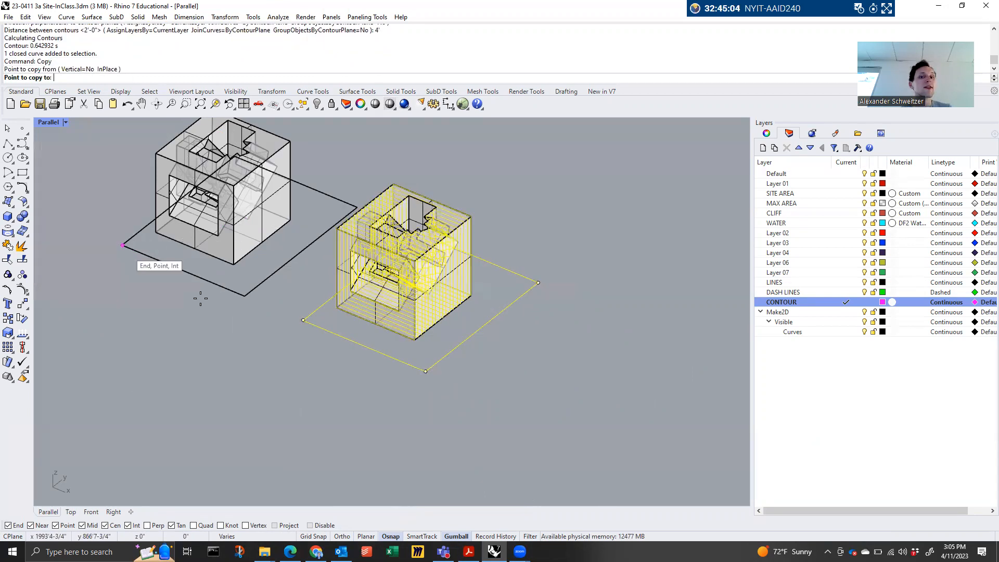
click(304, 320)
key(Return)
scroll(632, 382, down, 1)
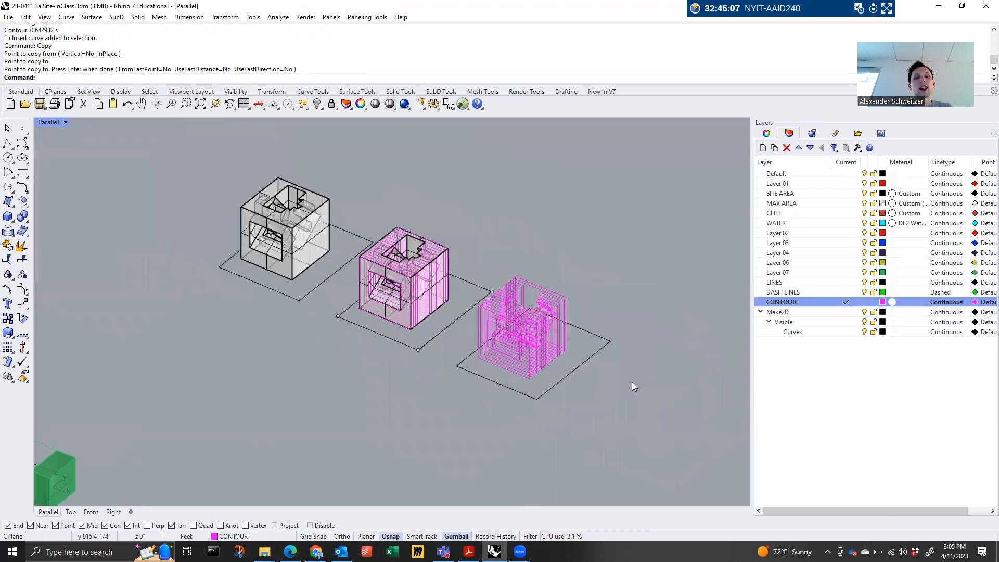
Examine the copied contour curves from several angles to check the individual vertical sections
scroll(572, 365, up, 3)
click(428, 331)
scroll(460, 360, up, 1)
right_drag(444, 372, 520, 355)
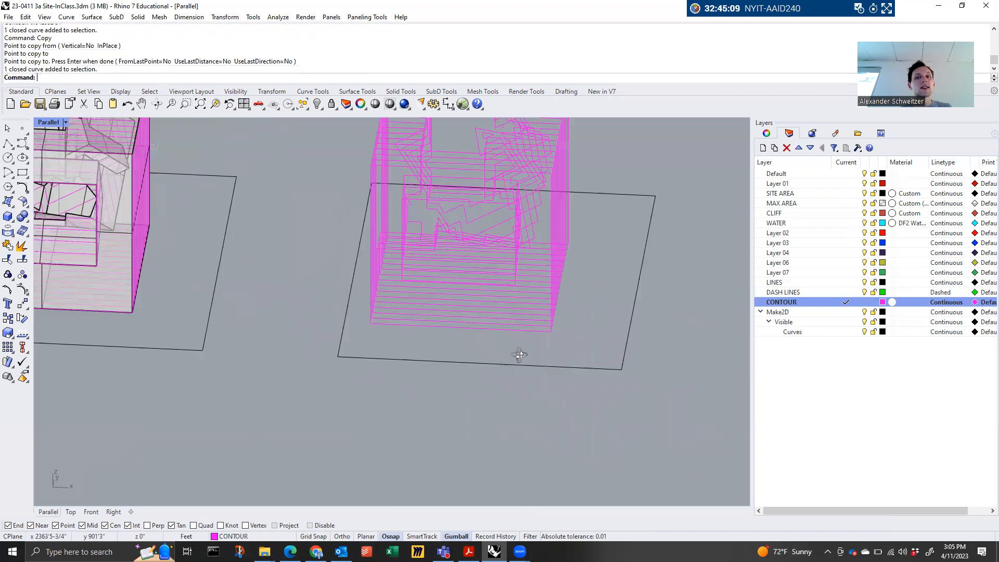
right_drag(577, 266, 439, 406)
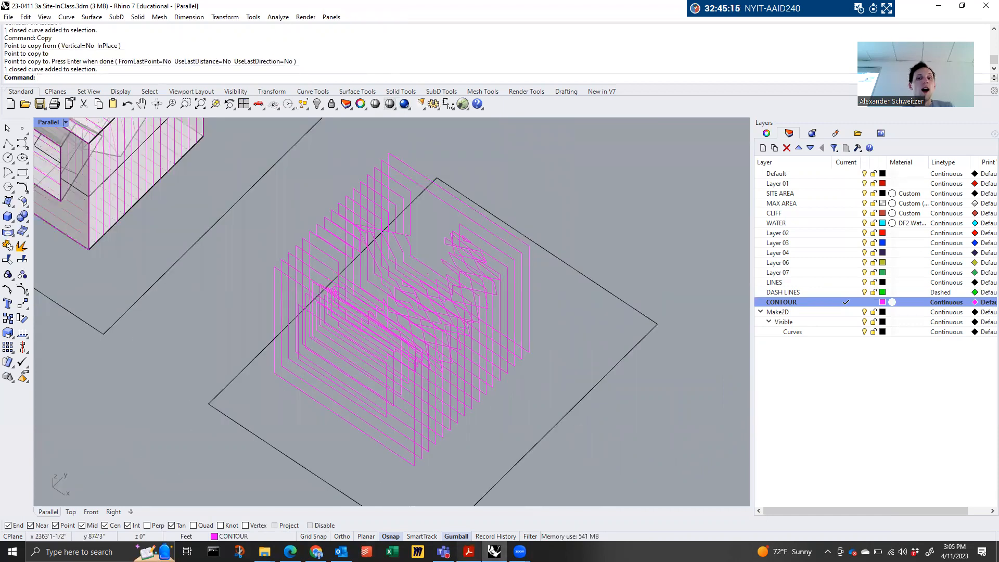
Switch to the assignment PDF, read the curve-joining instruction in Part 02 Step 1, and return to the Rhino model
click(469, 552)
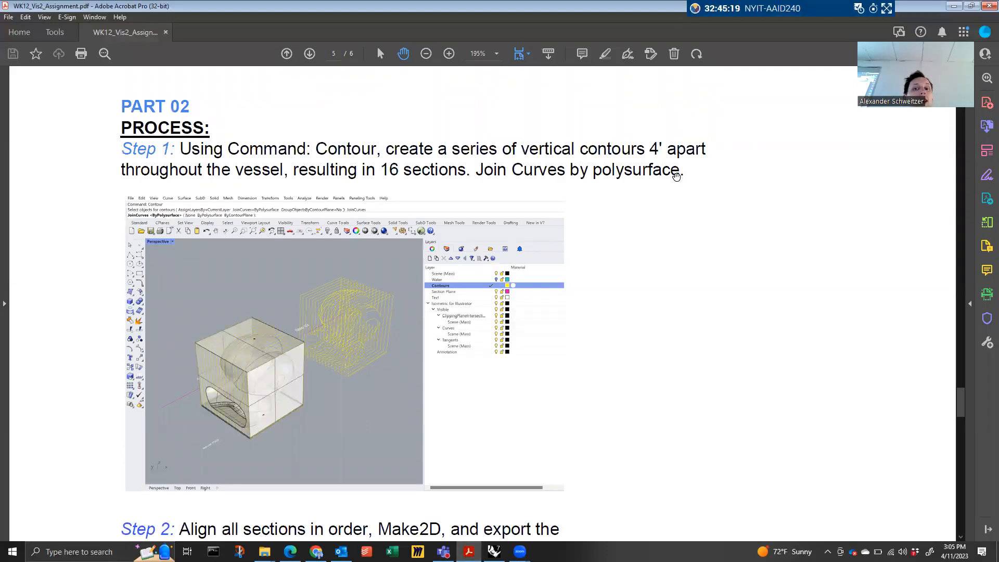
scroll(655, 232, down, 2)
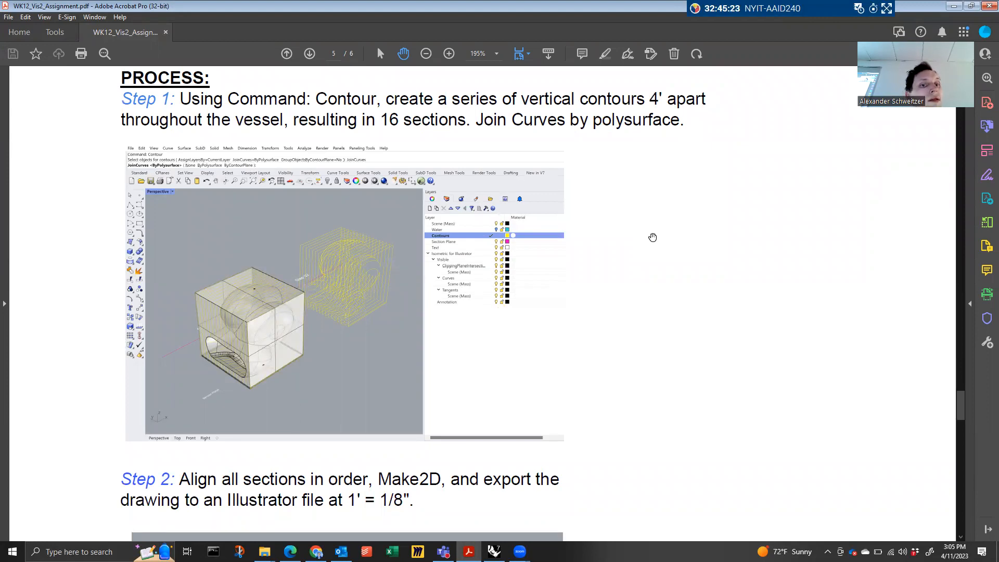
click(955, 6)
Try to join all the copied contour curves with the Join command
scroll(380, 337, down, 8)
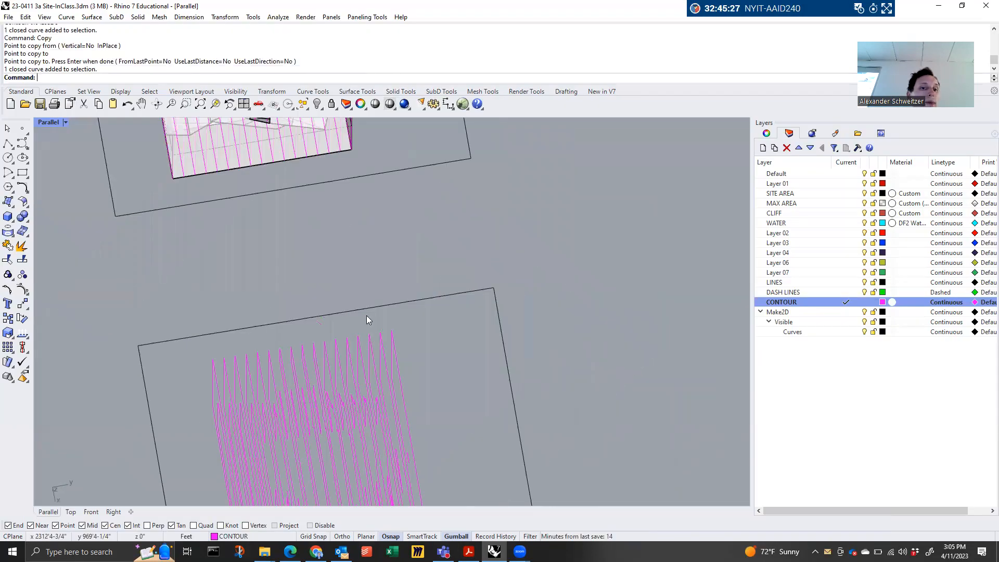
drag(406, 417, 274, 316)
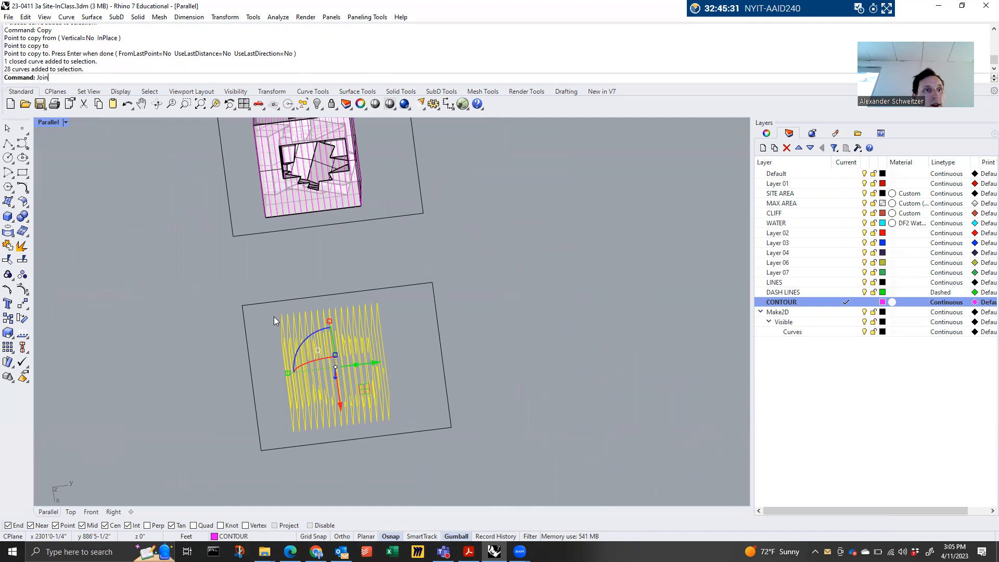
text(Joincurv)
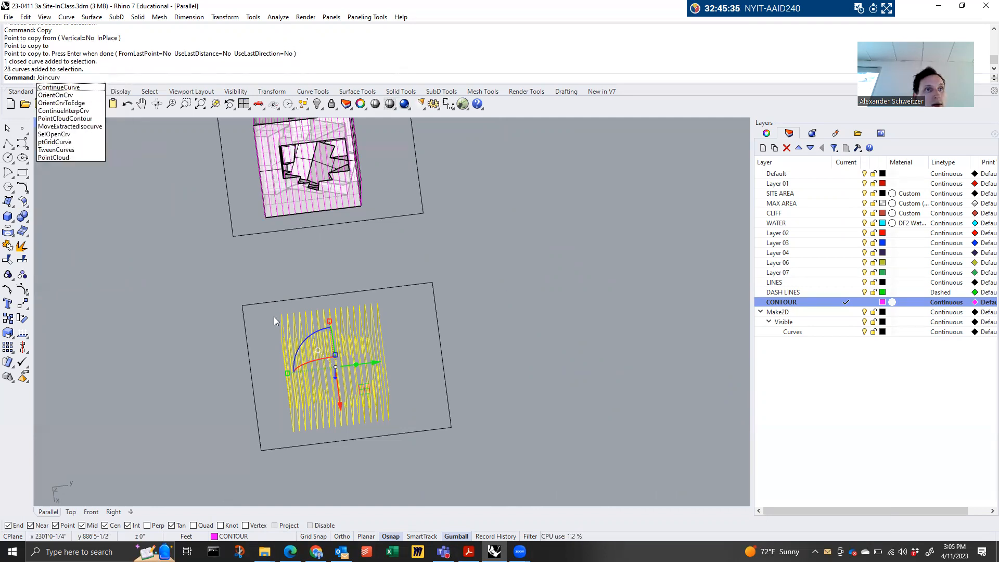
text(rd)
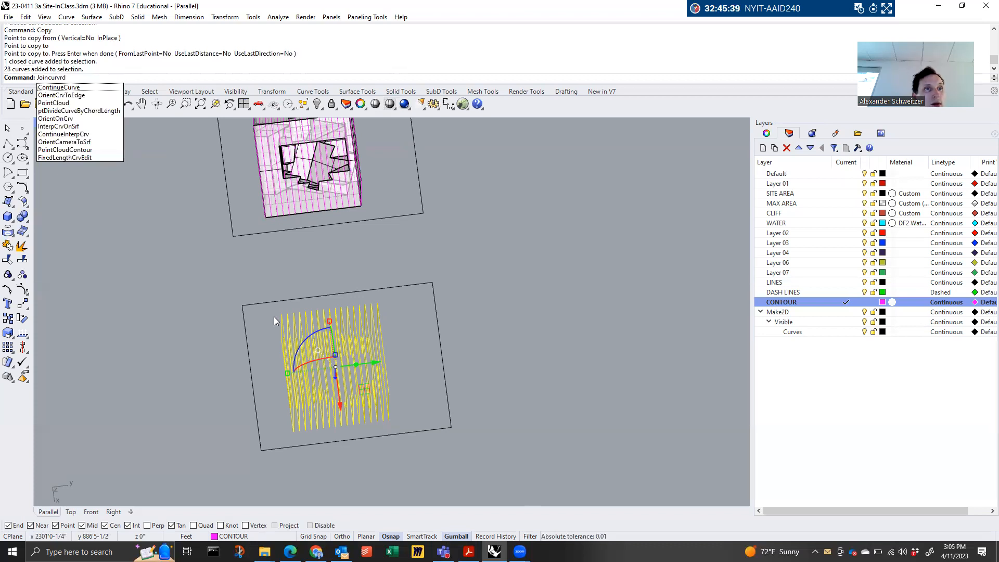
key(BackSpace)
key(BackSpace)
key(BackSpace)
key(BackSpace)
key(BackSpace)
key(BackSpace)
key(Return)
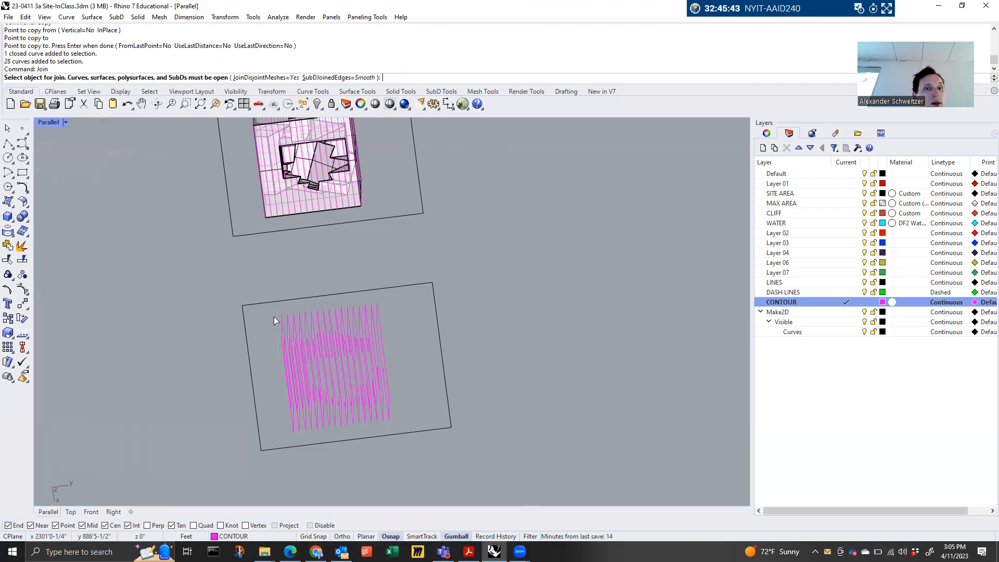
right_drag(281, 320, 396, 273)
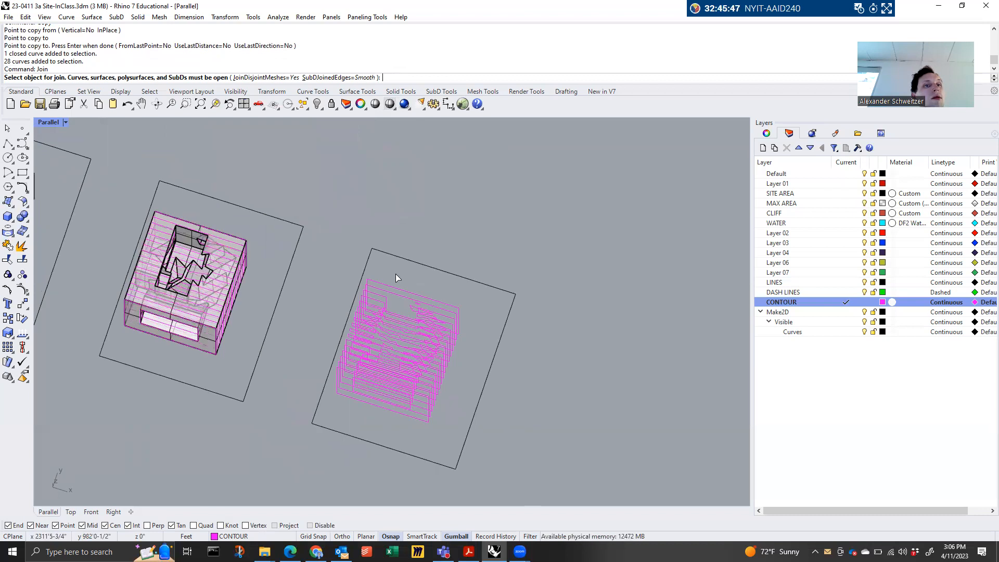
key(Escape)
Inspect one end section curve up close and recheck Part 02 Step 1 in the assignment PDF
scroll(418, 417, up, 5)
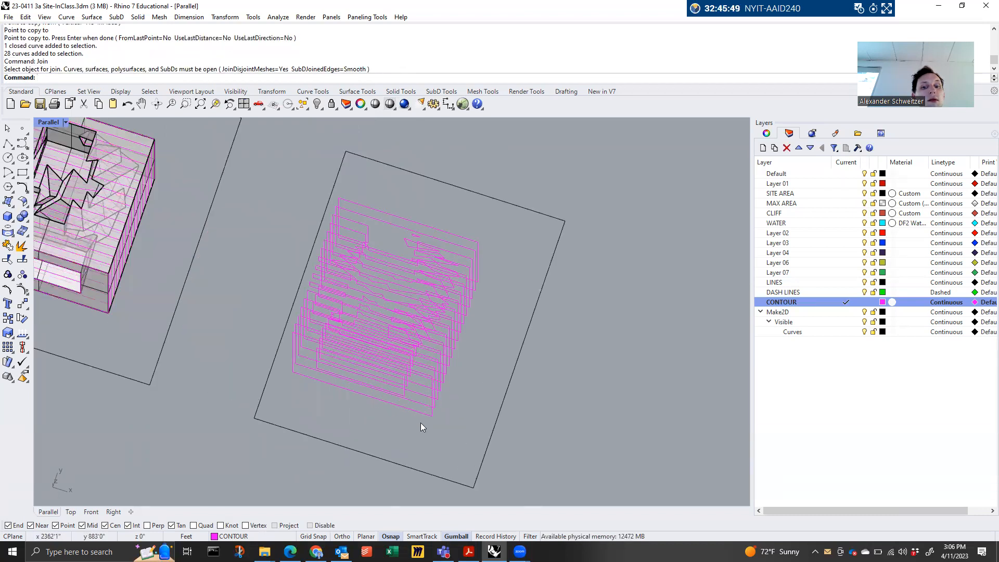
click(420, 405)
scroll(396, 383, up, 6)
scroll(454, 336, up, 2)
right_drag(454, 336, 500, 270)
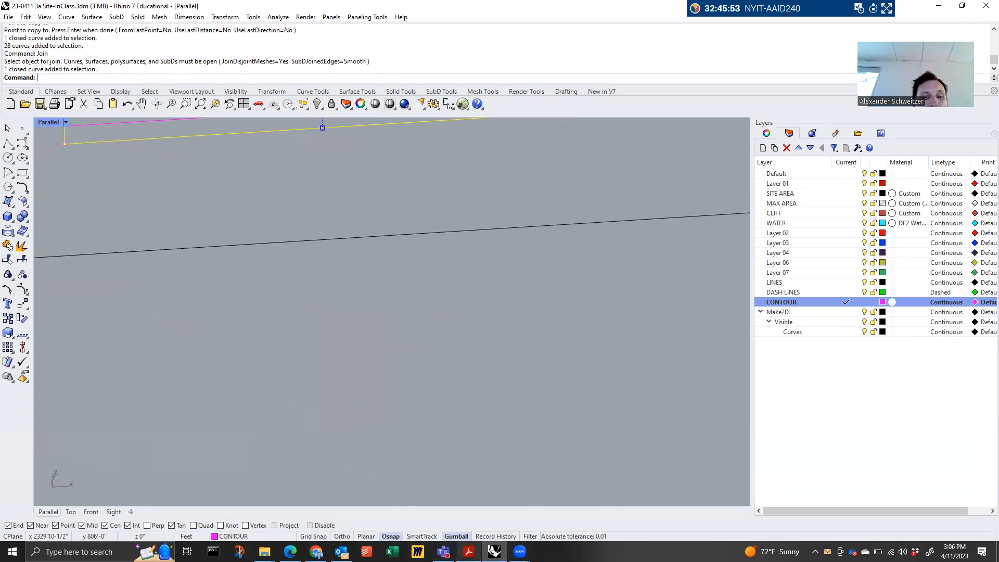
click(469, 552)
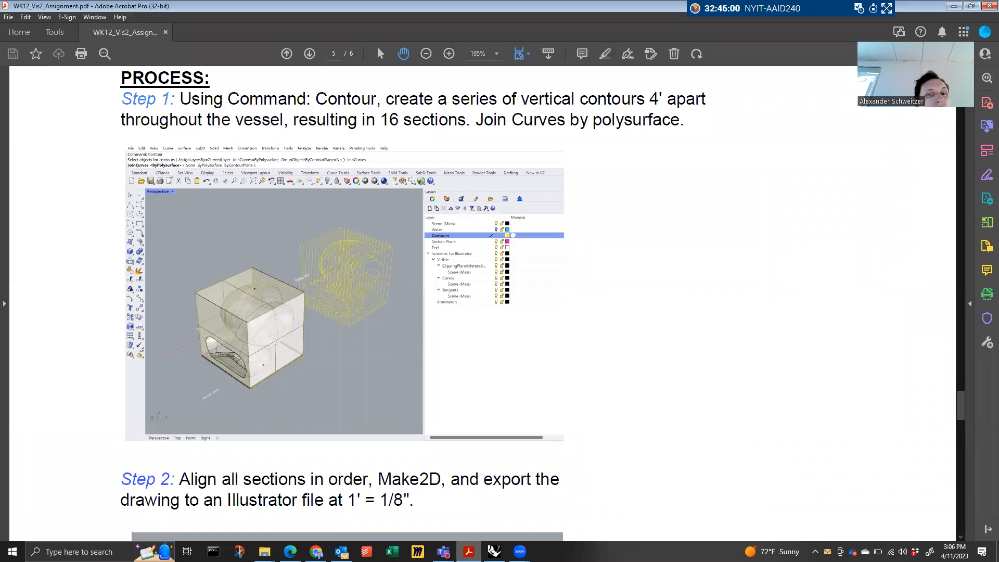
key(alt+Tab)
Try CurveThroughPolyline on the inner and outer closed curves of the end section
right_drag(405, 266, 345, 388)
right_drag(218, 211, 193, 201)
click(194, 198)
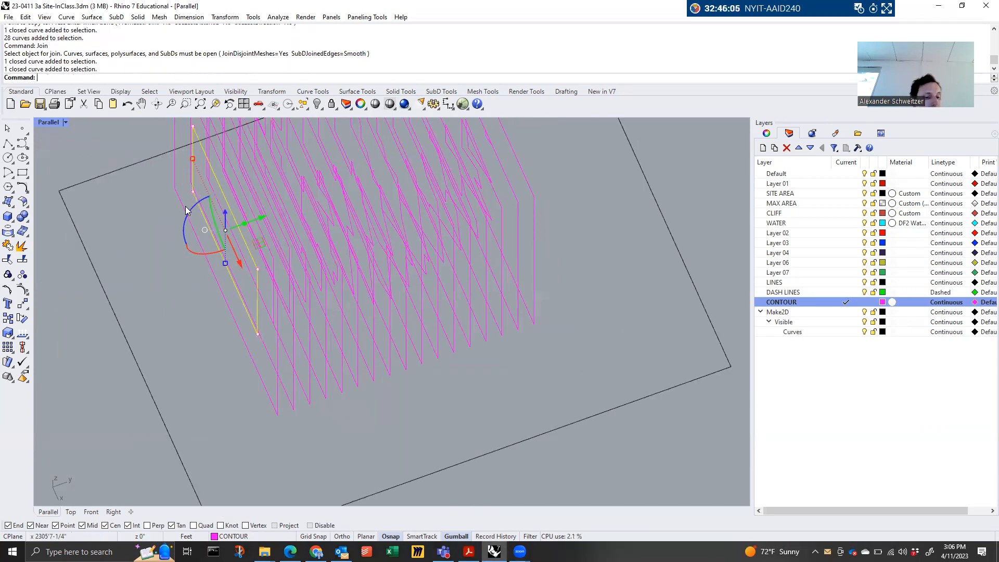
click(182, 204)
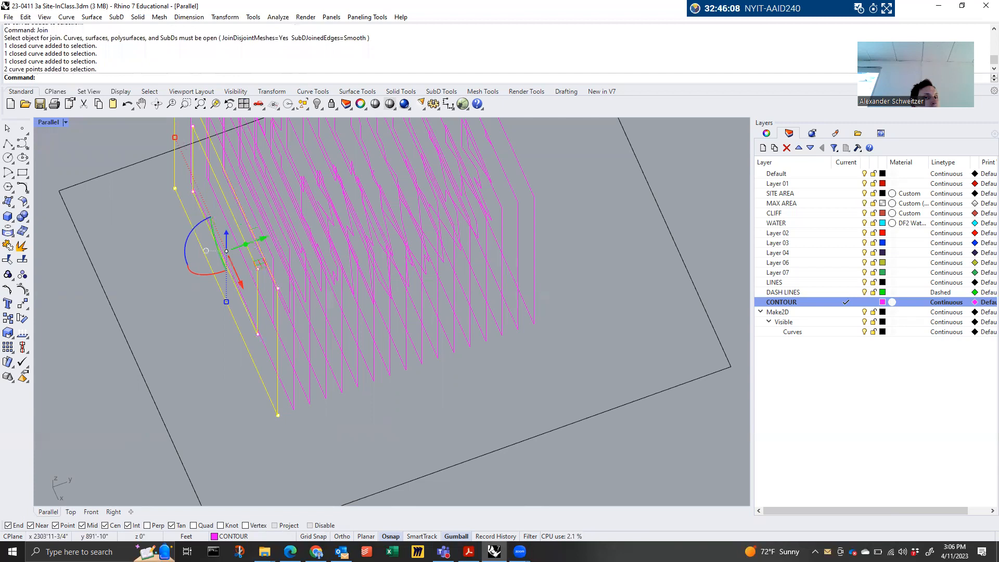
text(Polyline)
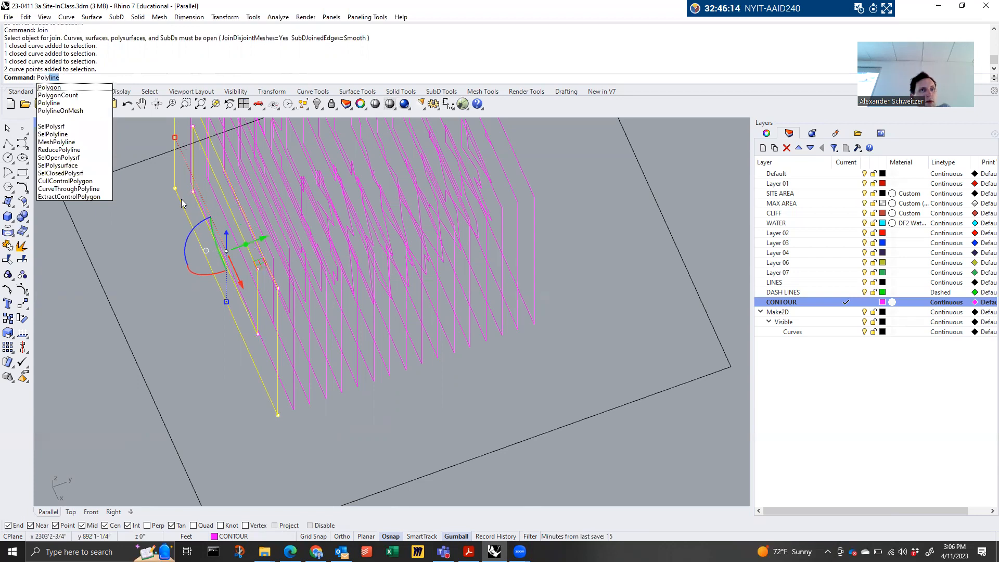
key(Down)
key(Down)
key(Down)
key(Down)
key(Down)
key(Down)
key(Down)
key(Down)
key(Down)
key(Down)
key(Down)
key(Down)
key(Down)
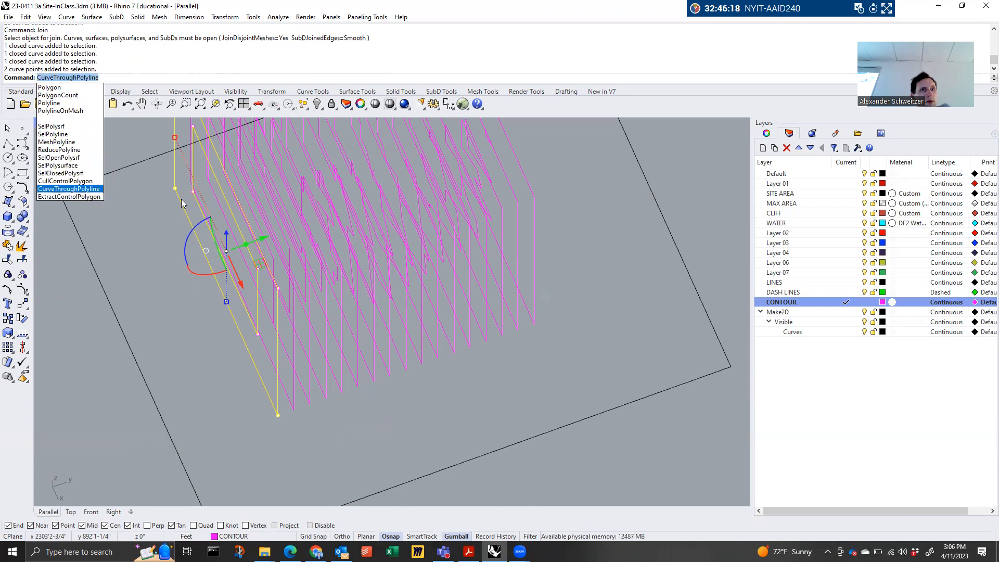
key(Return)
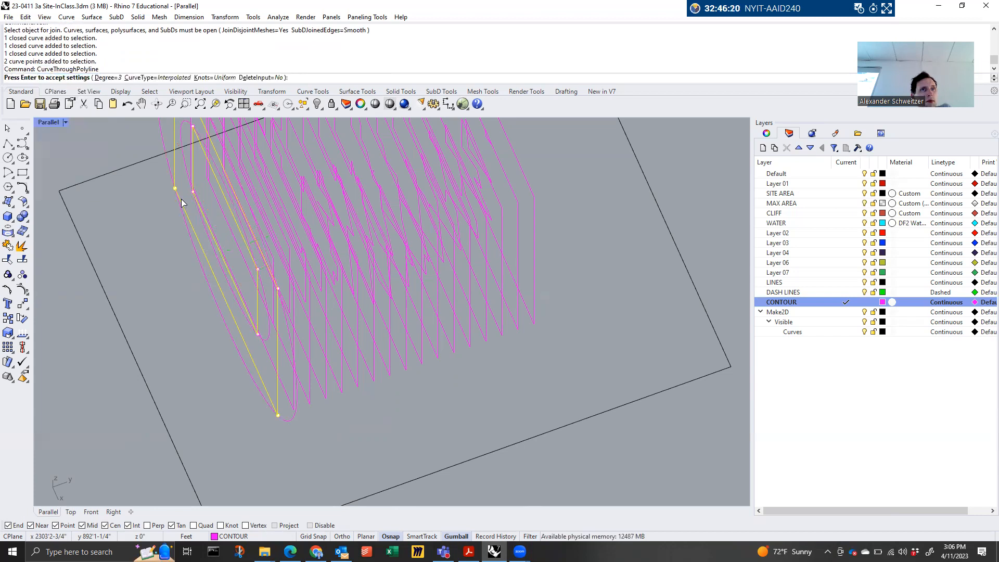
right_drag(241, 317, 350, 330)
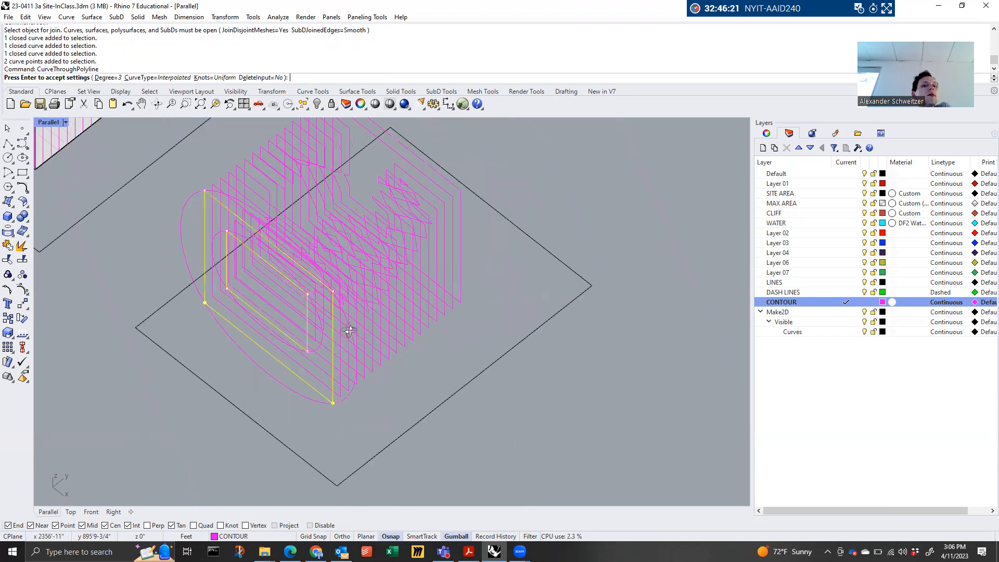
key(Escape)
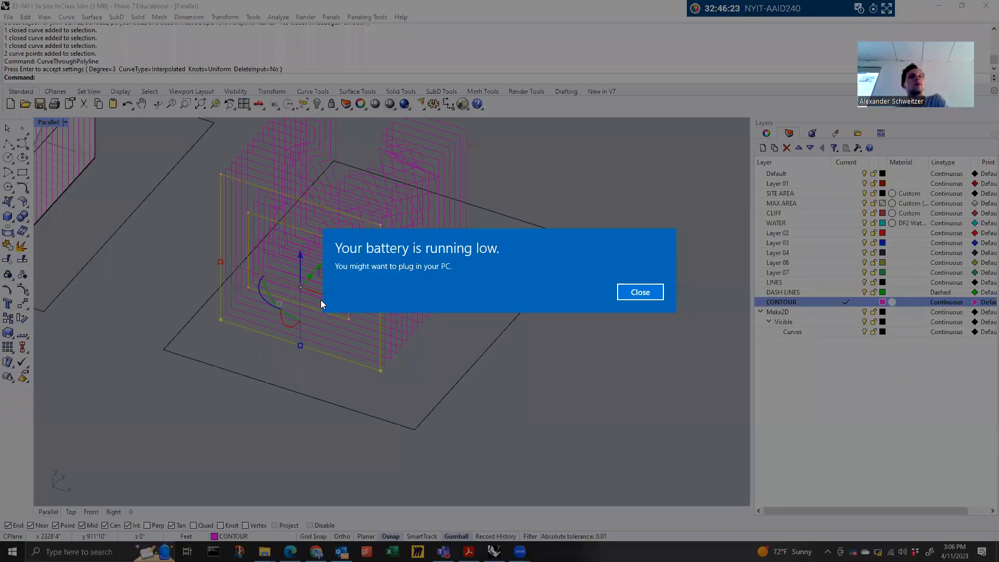
Dismiss the low-battery notice and switch to the assignment PDF to examine the JoinCurves options in Step 1
click(656, 292)
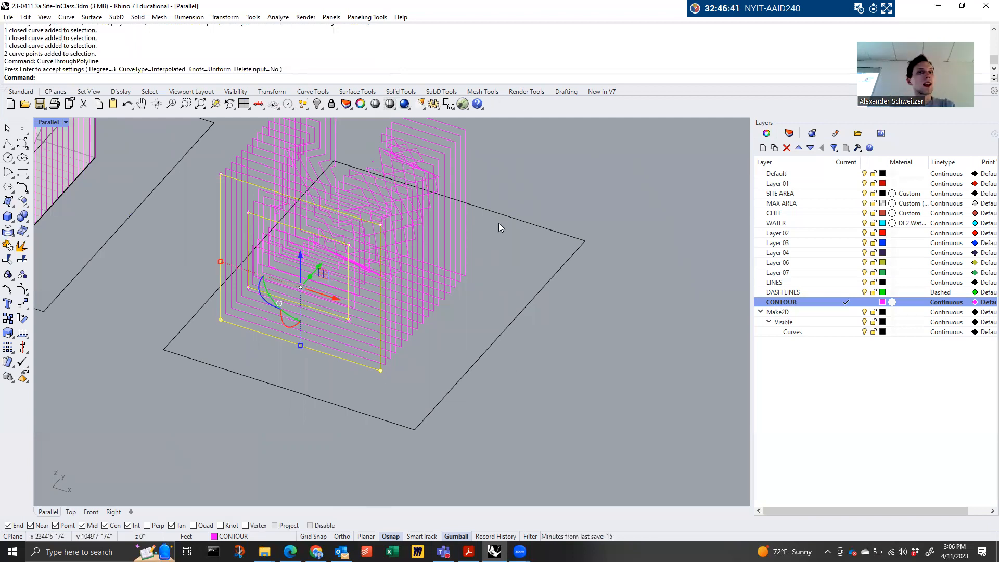
click(520, 552)
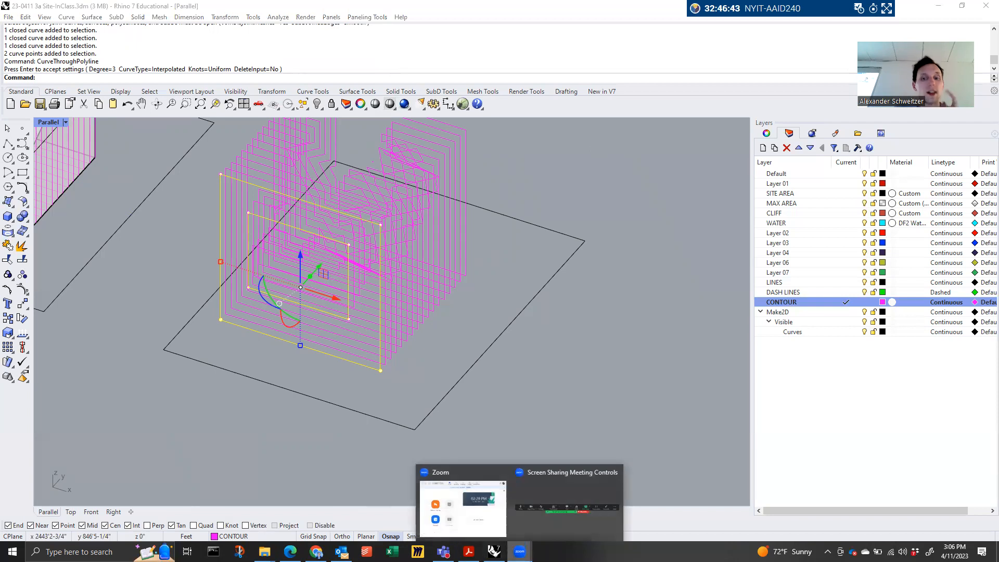
click(469, 552)
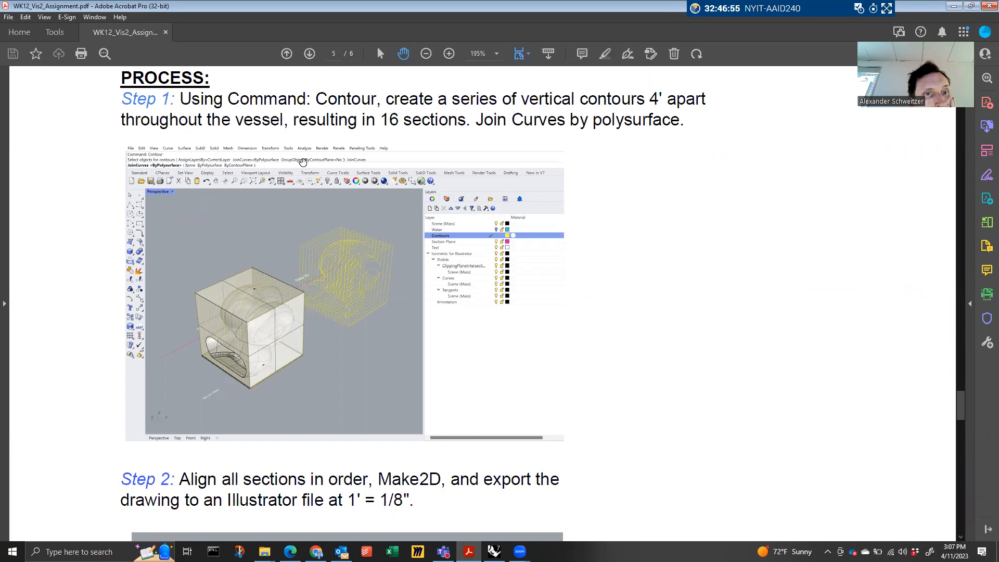
Switch back to Rhino and delete all the copied contour curves above the last site outline
click(957, 6)
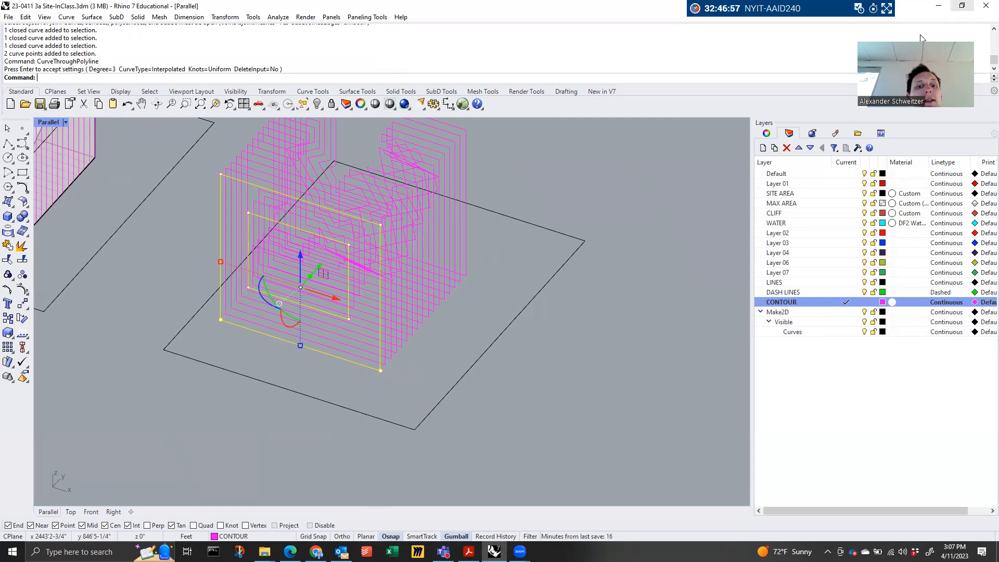
scroll(500, 327, up, 2)
drag(509, 351, 395, 205)
key(Delete)
right_drag(395, 205, 455, 166)
drag(455, 168, 446, 193)
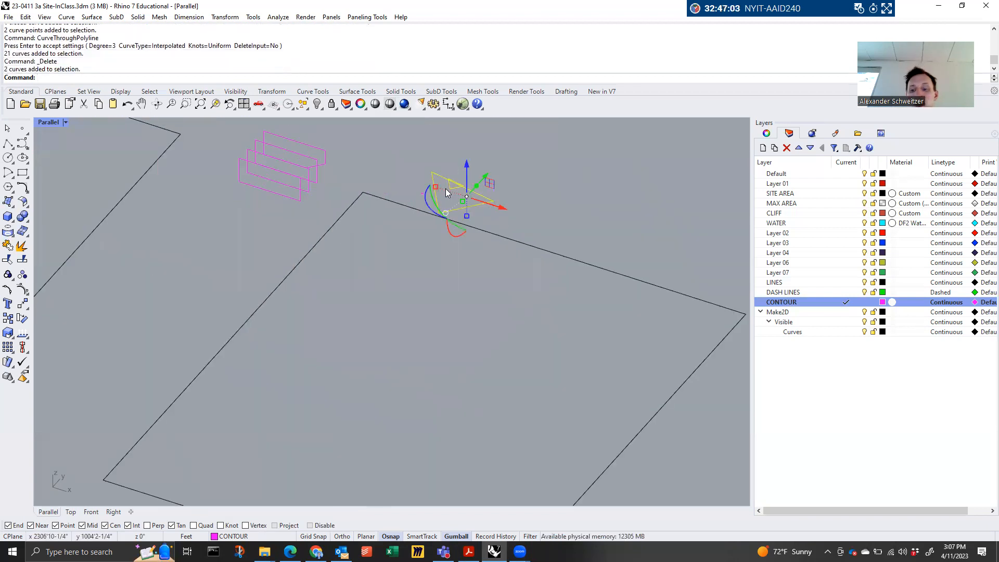
key(Delete)
drag(314, 125, 272, 183)
key(Delete)
scroll(469, 237, down, 10)
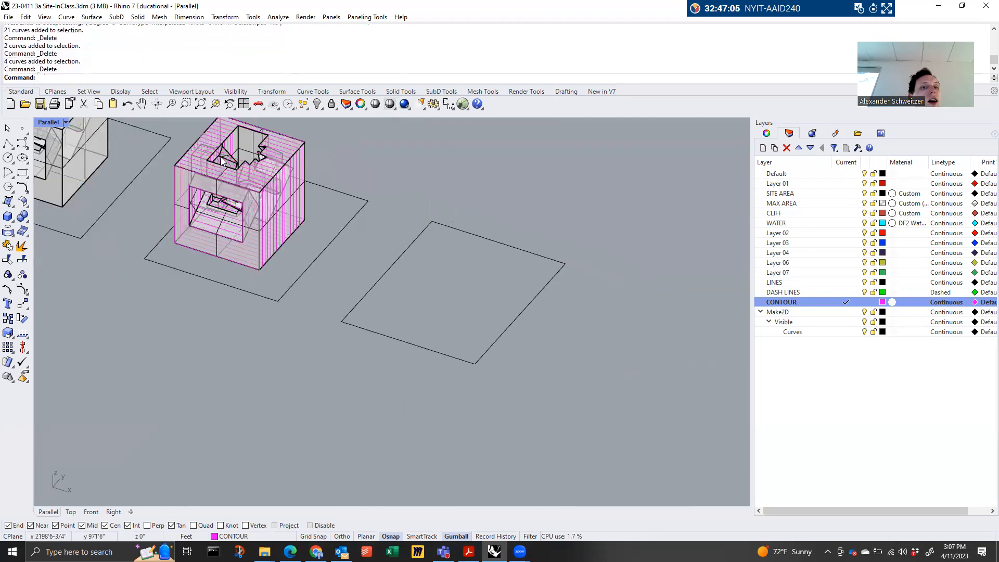
Copy the carved cube polysurface onto the adjacent empty site outline, using the outlines' matching corners as reference points
scroll(222, 162, up, 5)
click(177, 338)
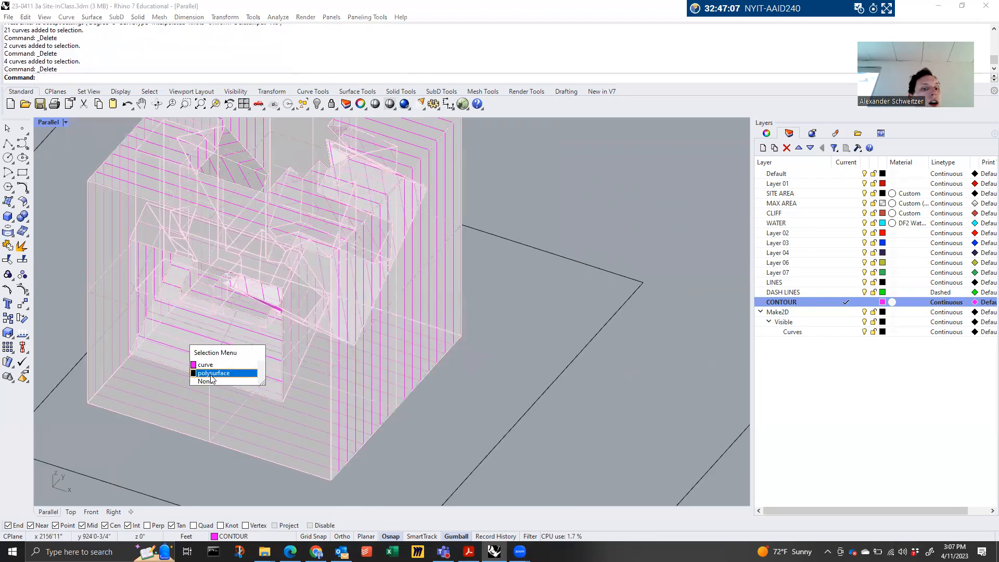
click(213, 373)
scroll(218, 306, down, 3)
text(copy)
key(Return)
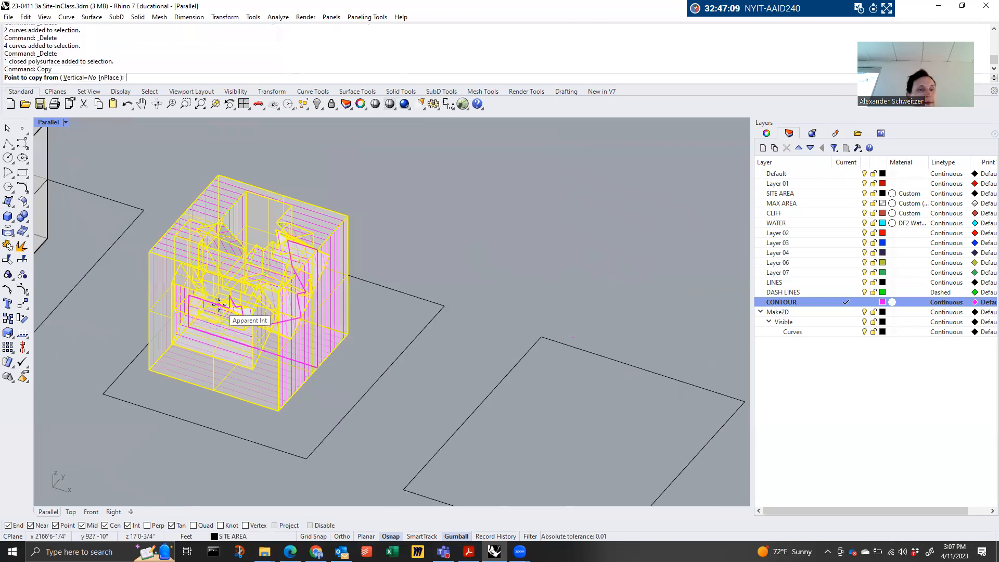
click(104, 395)
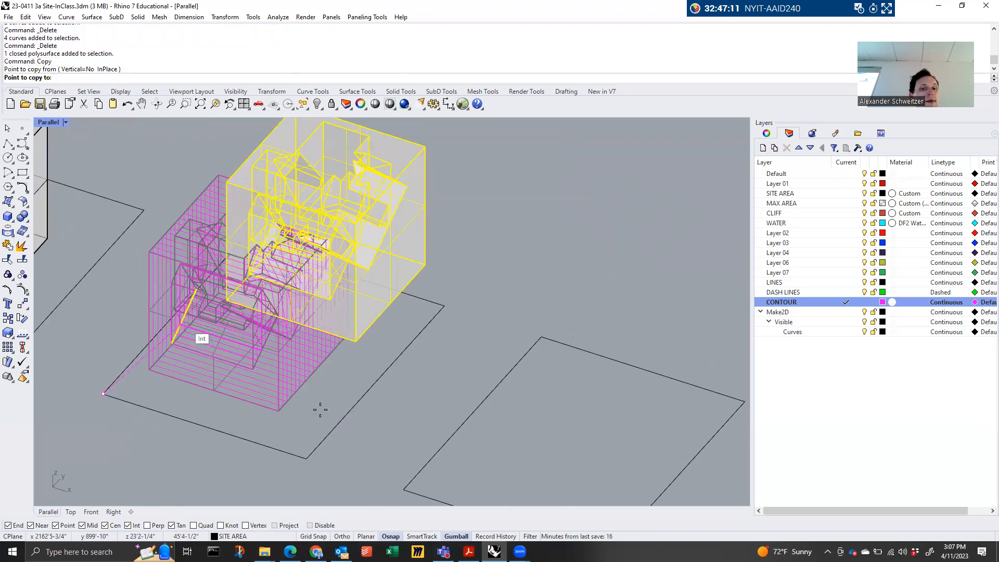
scroll(326, 432, down, 2)
click(329, 432)
key(Return)
text(Contor)
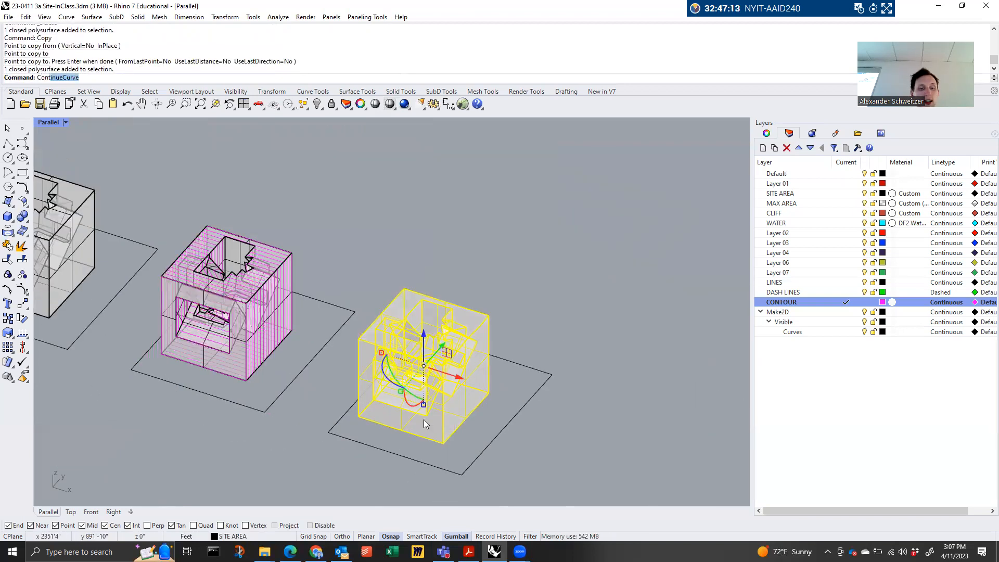
key(Return)
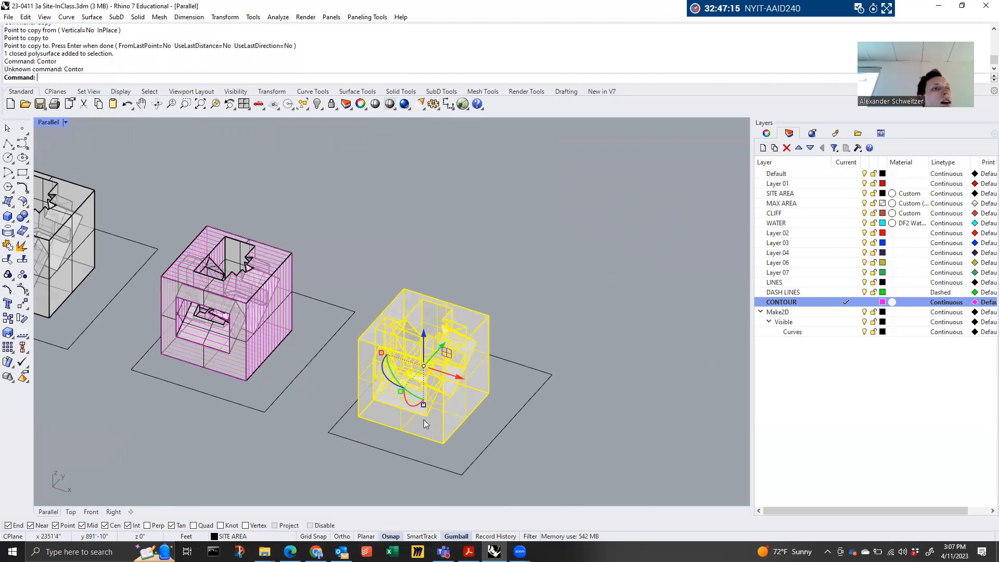
text(Cont)
key(Return)
key(Escape)
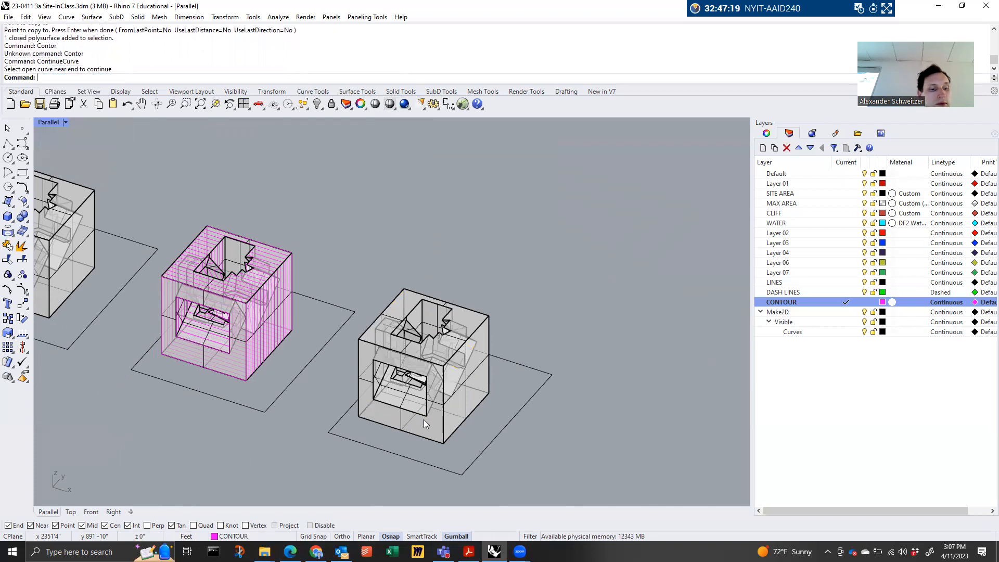
Contour the copied cube along its lower side edge at 4'-0" spacing, with JoinCurves set to ByPolysurface
click(424, 419)
text(Contour)
key(Return)
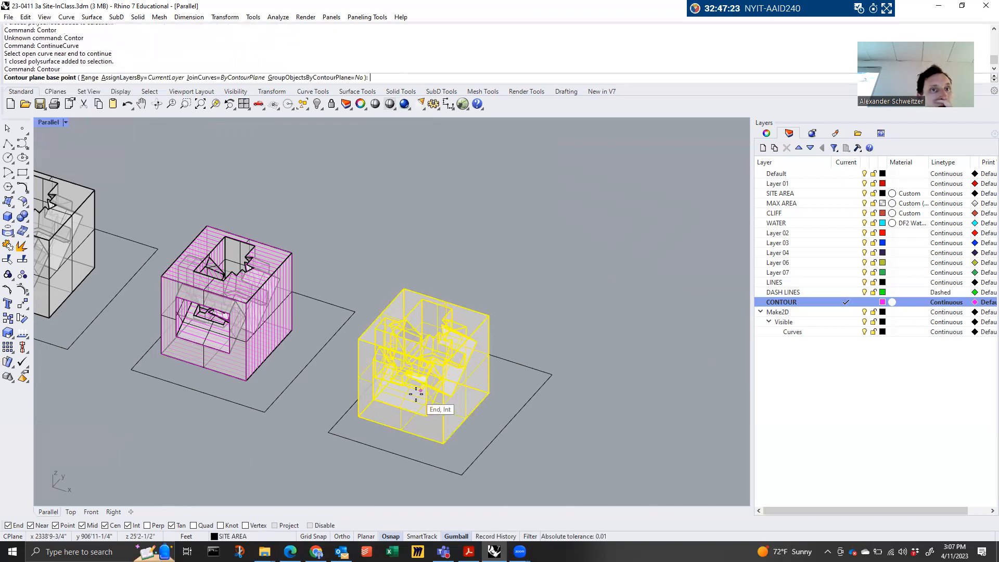
click(234, 81)
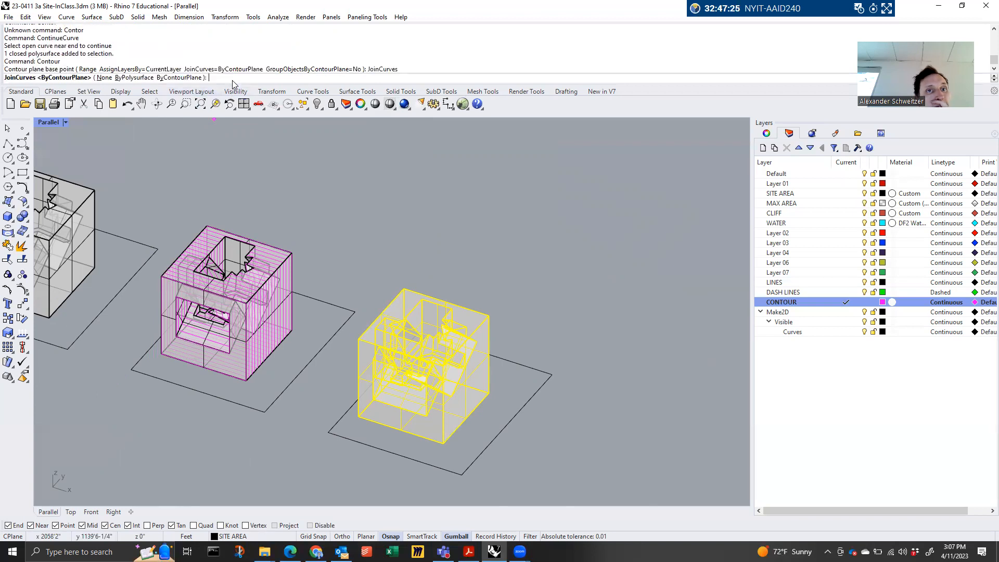
click(137, 79)
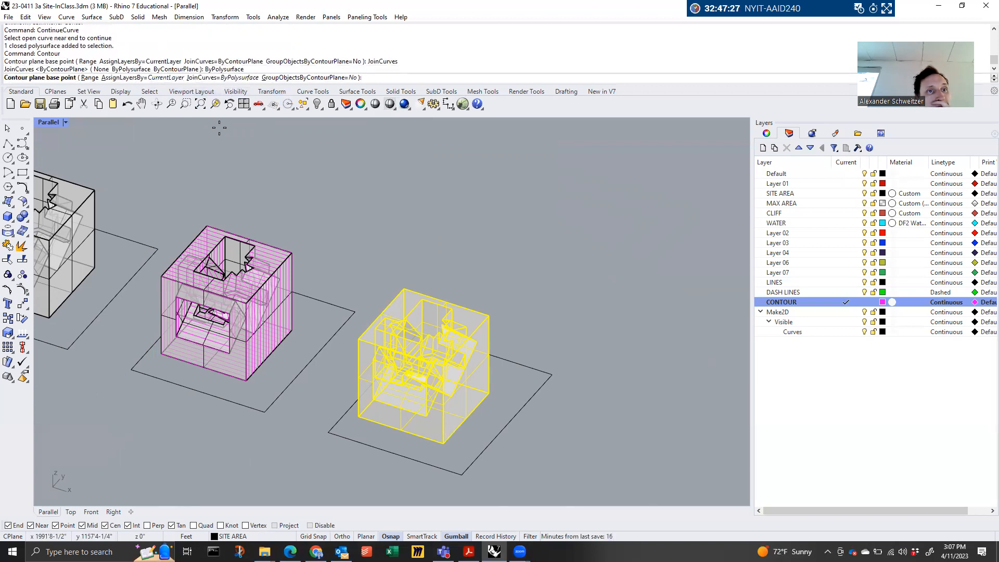
click(443, 443)
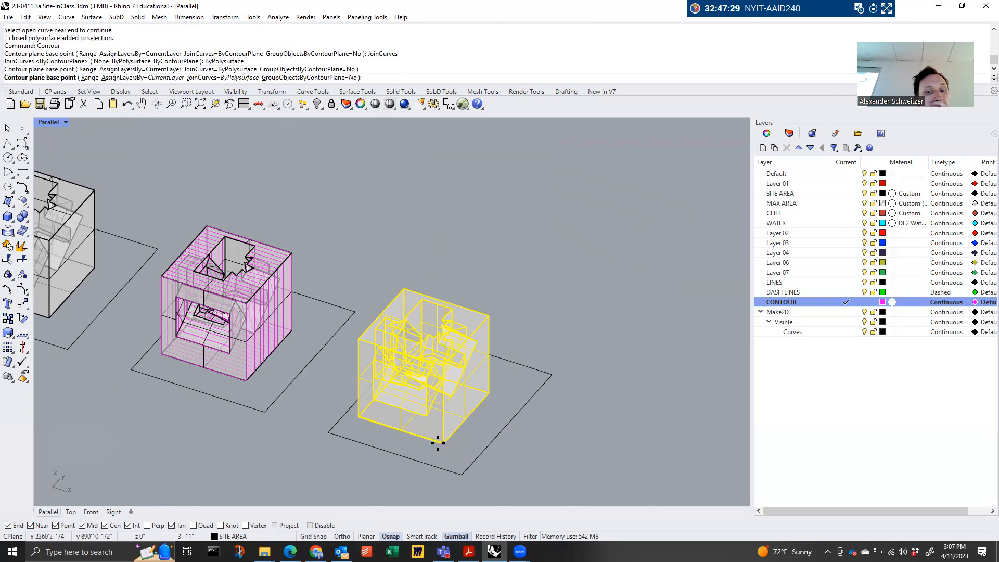
click(487, 390)
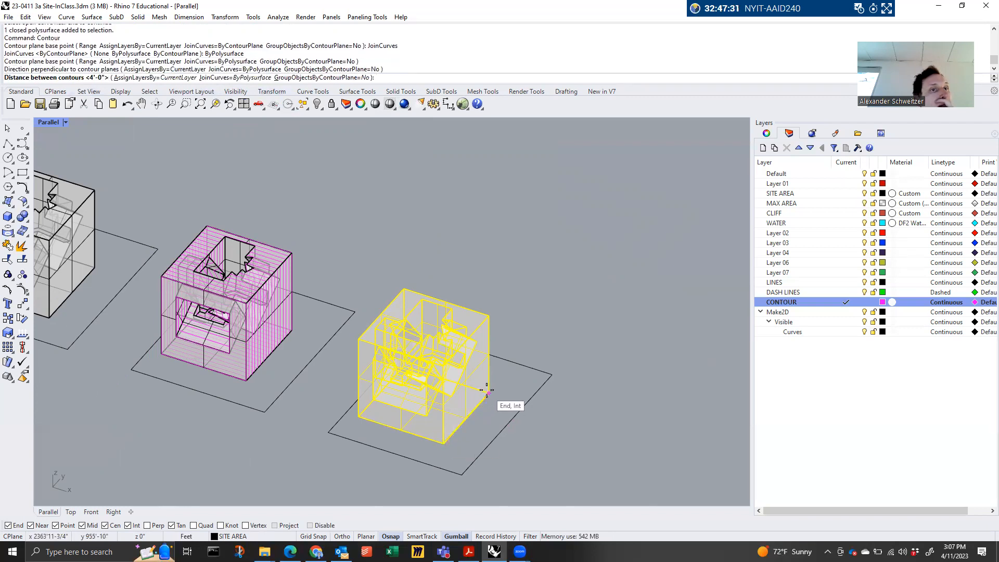
key(Return)
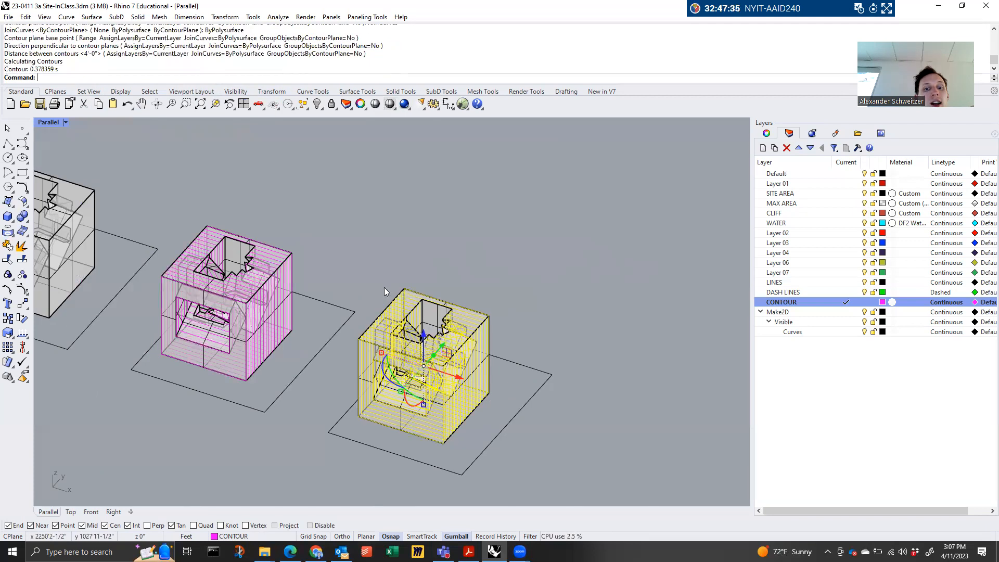
Copy the new contours together with their site outline one spacing further along the row, snapping to the outline corners
shift+click(360, 447)
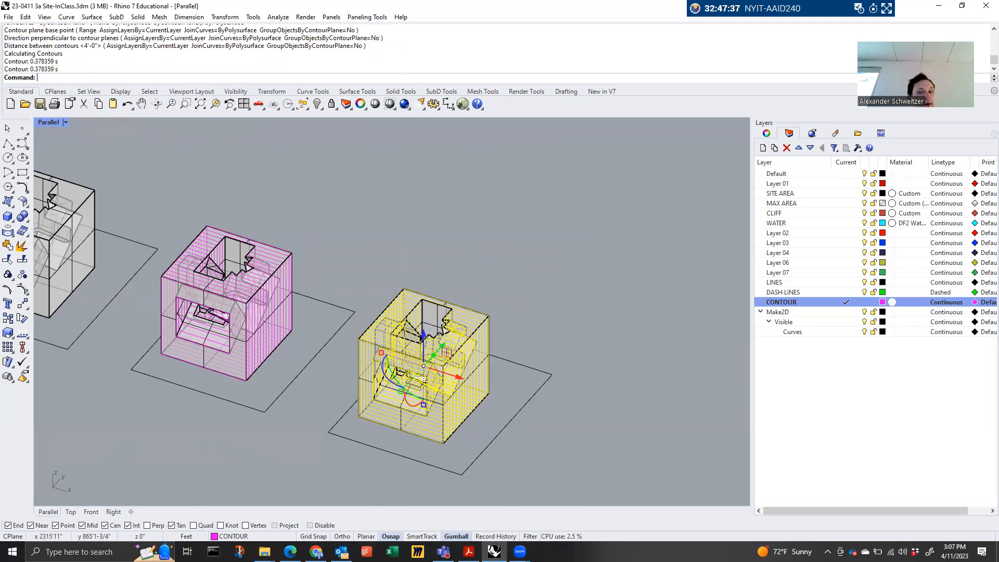
key(Return)
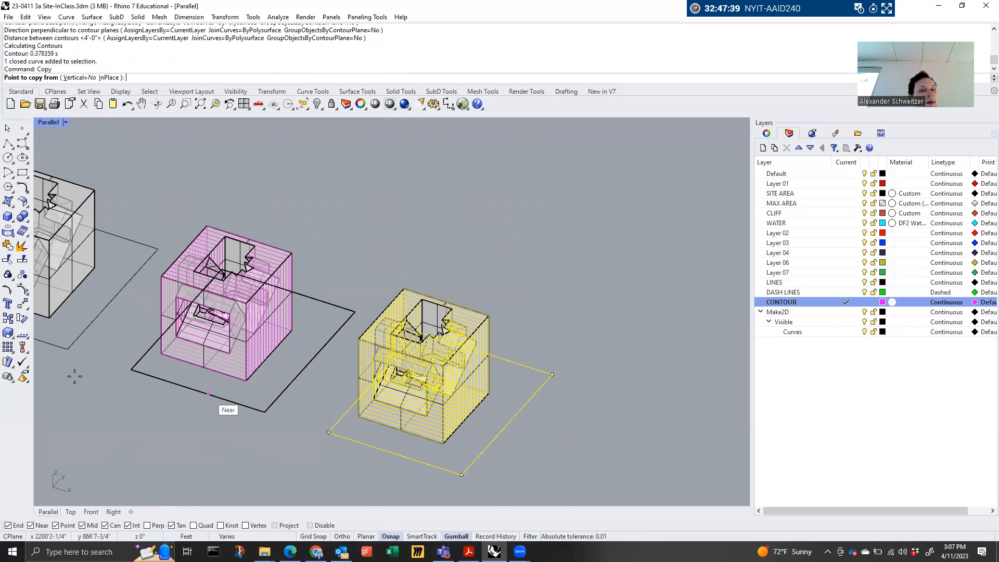
click(131, 370)
click(327, 432)
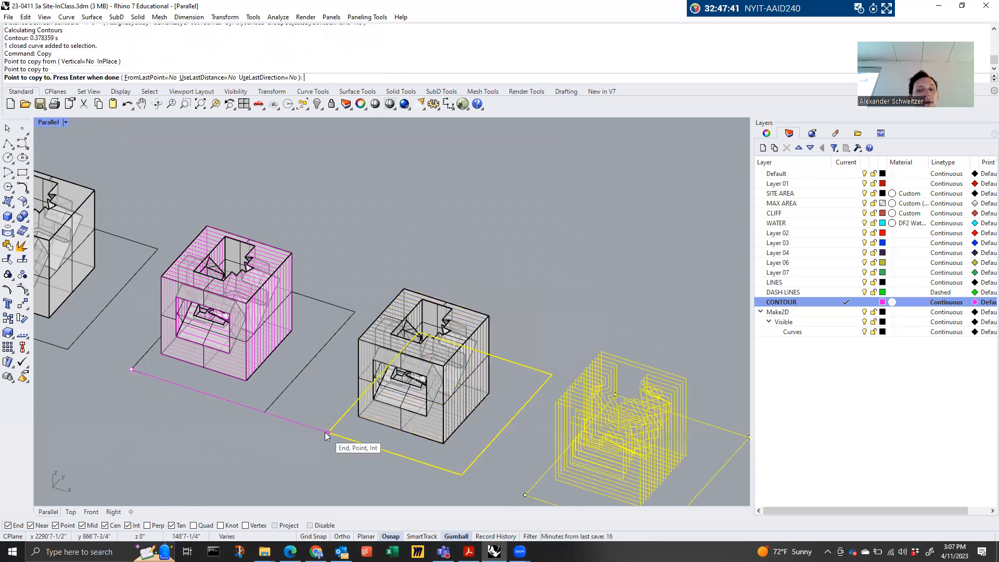
scroll(356, 286, down, 3)
key(Return)
key(Escape)
Examine the copied contours up close, selecting individual section curves to check how they are joined
scroll(499, 403, up, 8)
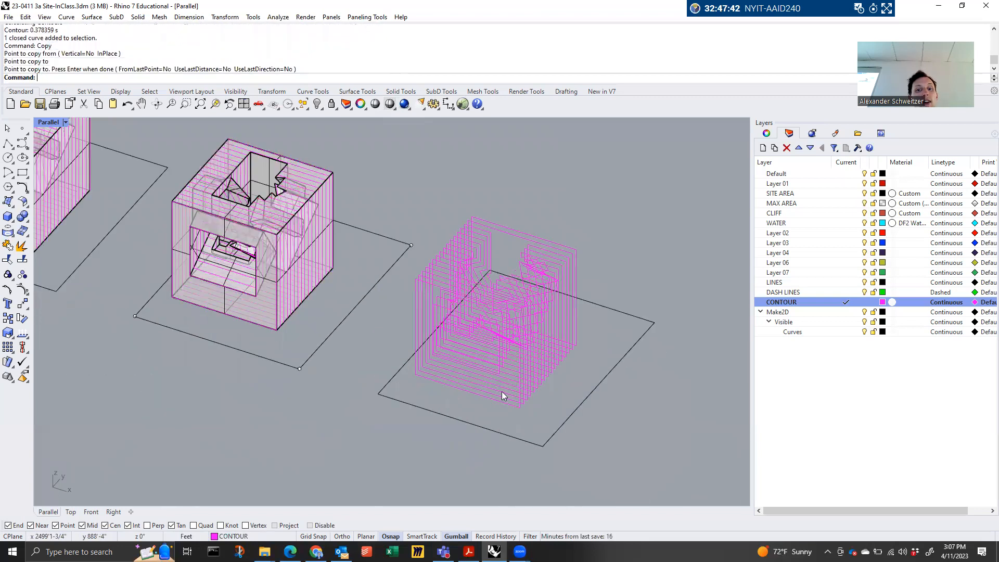
click(502, 393)
scroll(504, 376, up, 10)
click(488, 352)
scroll(478, 390, down, 5)
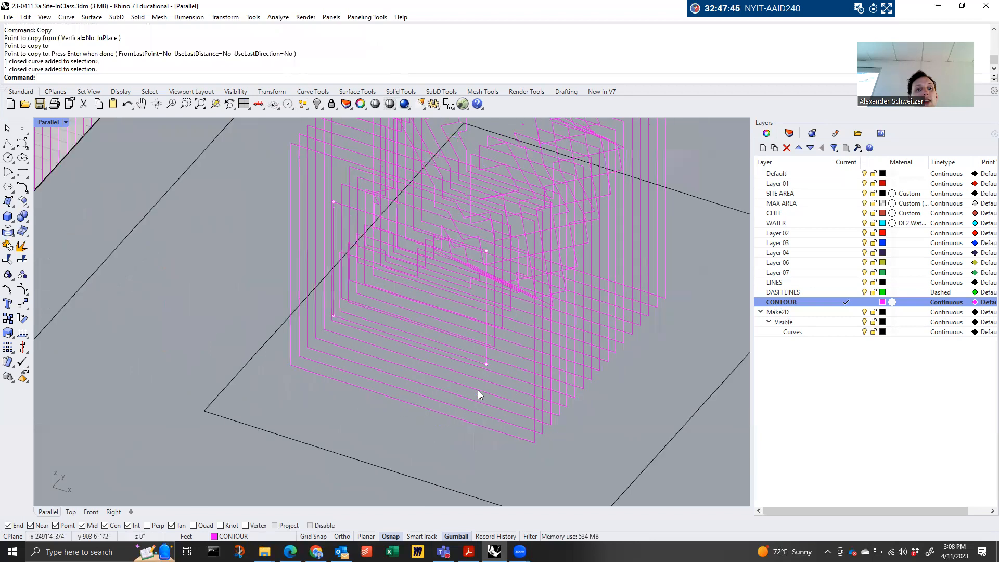
scroll(546, 422, down, 5)
scroll(494, 396, down, 5)
right_drag(473, 389, 444, 437)
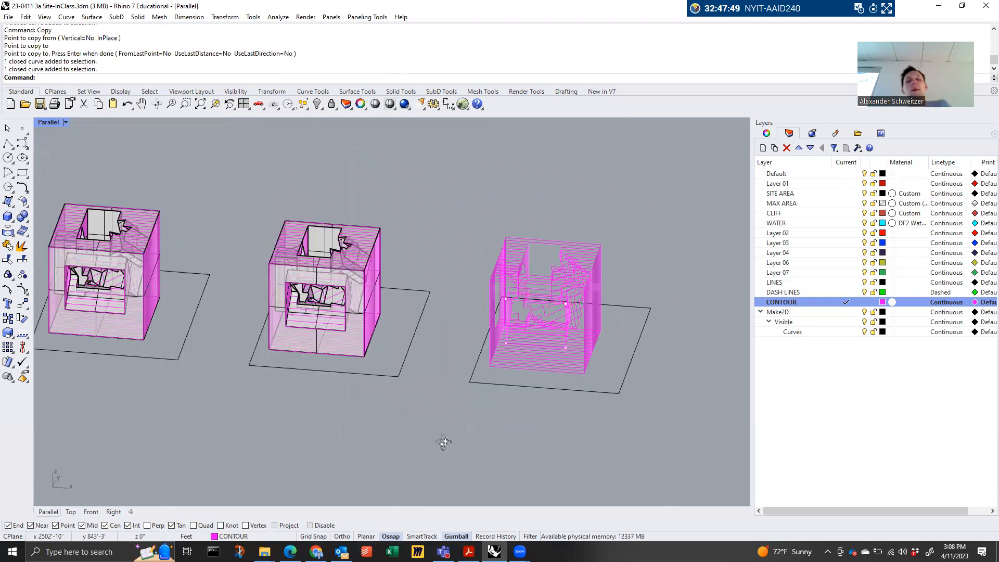
right_drag(375, 482, 463, 322)
Switch to the assignment PDF, review Step 2 on aligning the sections and using Make2D, and return to Rhino
click(469, 552)
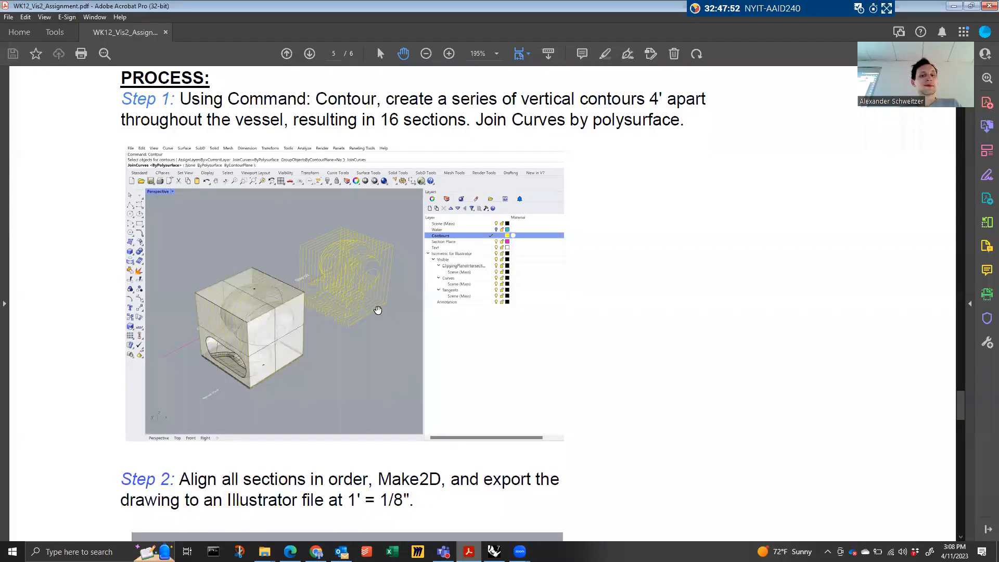
scroll(378, 310, down, 5)
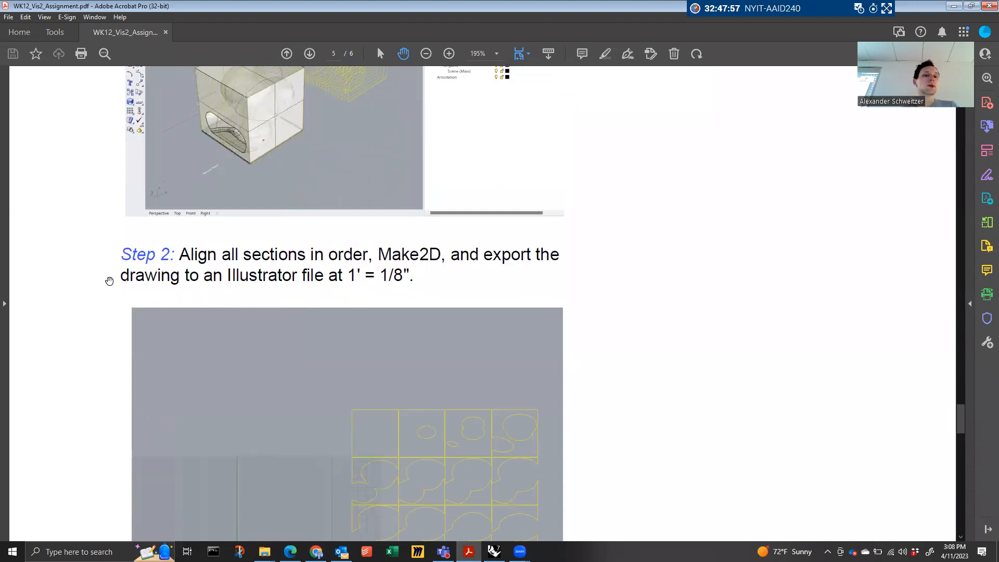
scroll(391, 396, down, 3)
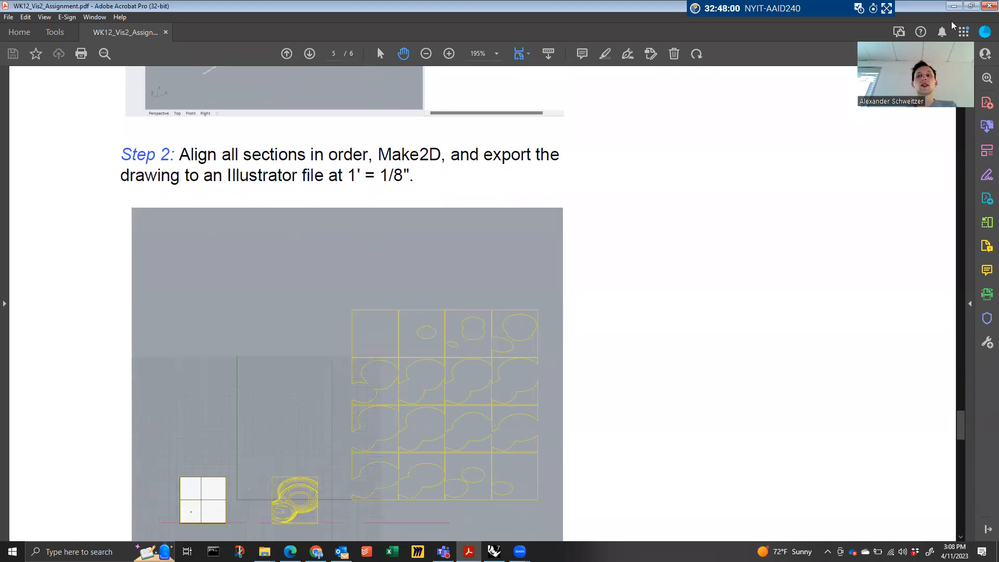
click(954, 6)
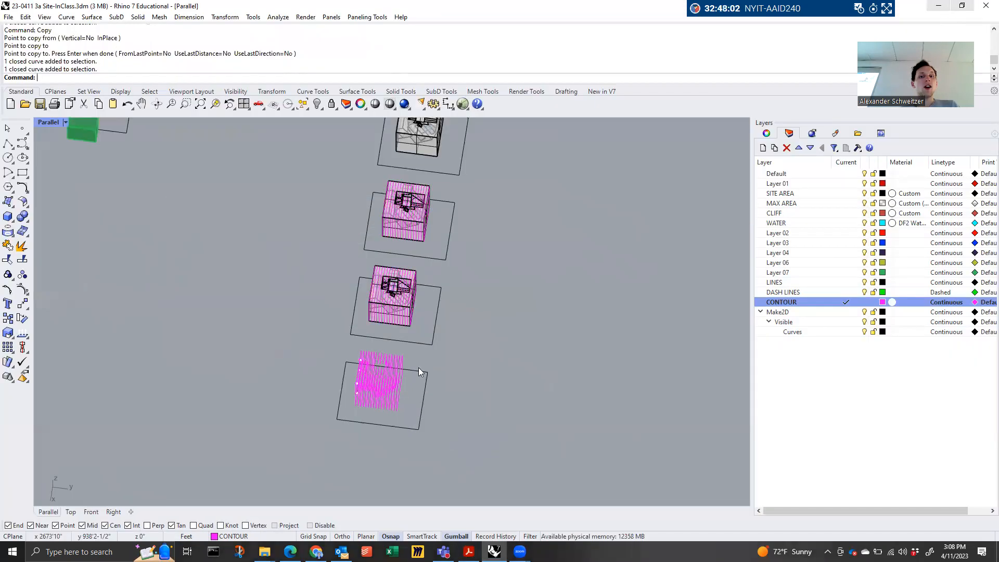
scroll(419, 368, up, 5)
scroll(434, 374, up, 2)
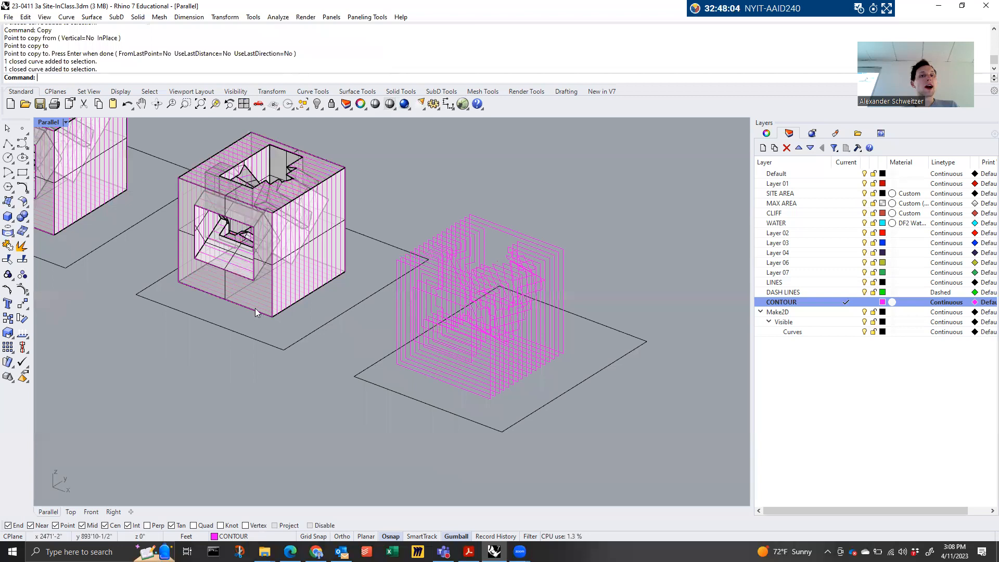
click(183, 196)
click(193, 197)
key(Escape)
Copy the contoured cube's polysurface to an empty area away from the row of site outlines
scroll(194, 242, up, 2)
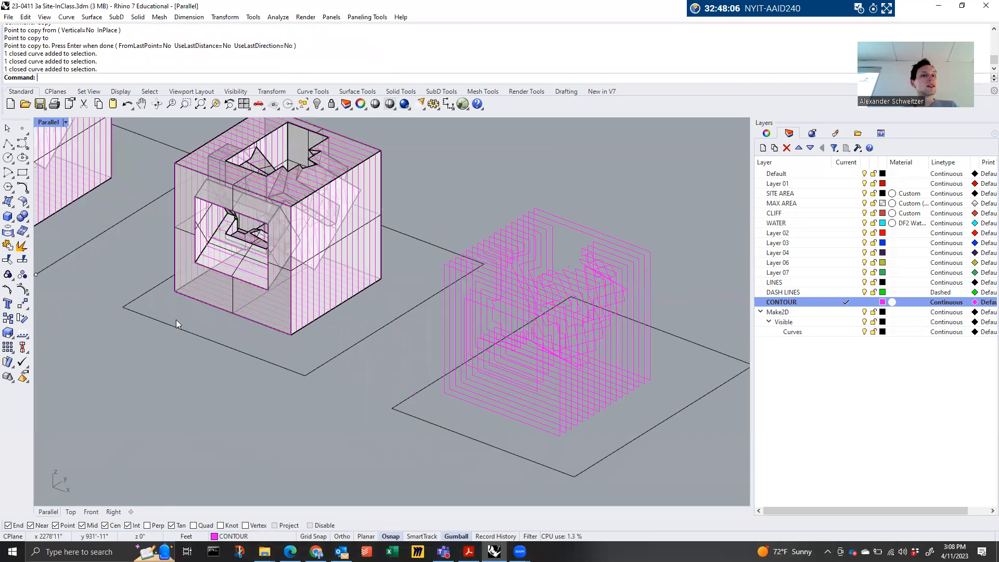
scroll(176, 319, up, 6)
click(176, 310)
right_click(176, 311)
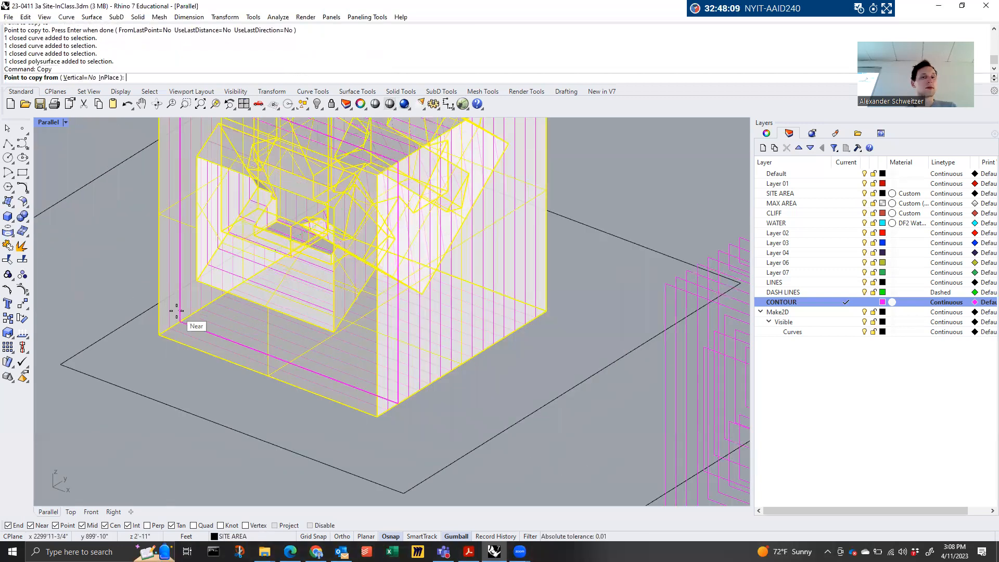
scroll(188, 325, down, 2)
scroll(185, 334, down, 5)
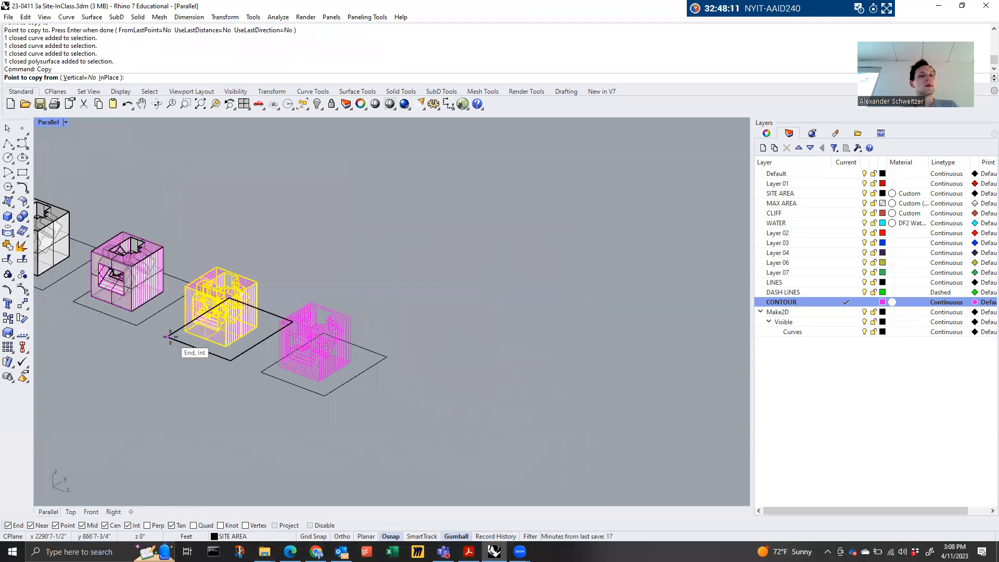
click(168, 337)
click(424, 256)
key(Return)
Create a surface from the four corner points of the isolated cube's front face
click(461, 262)
scroll(461, 261, up, 5)
click(8, 201)
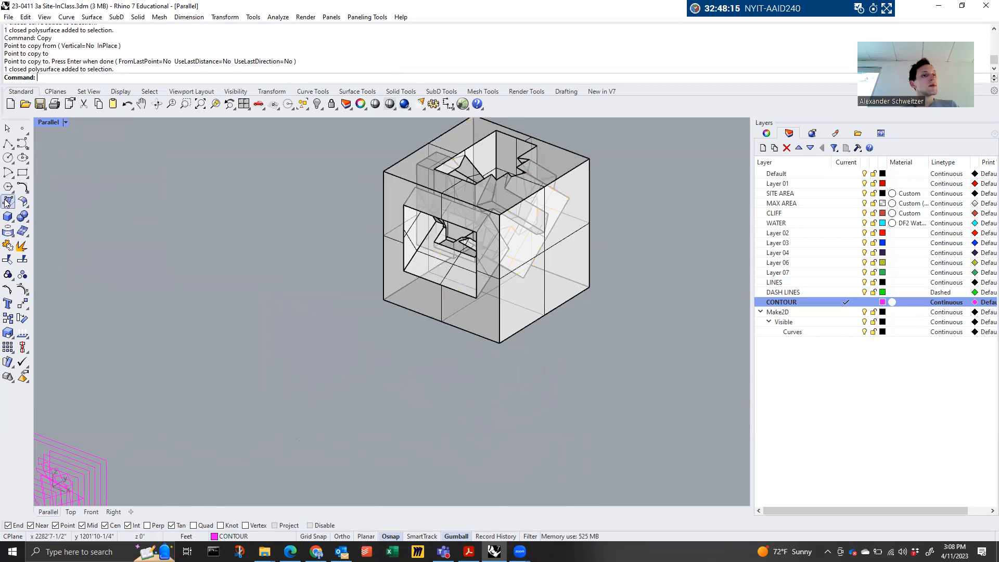
click(386, 169)
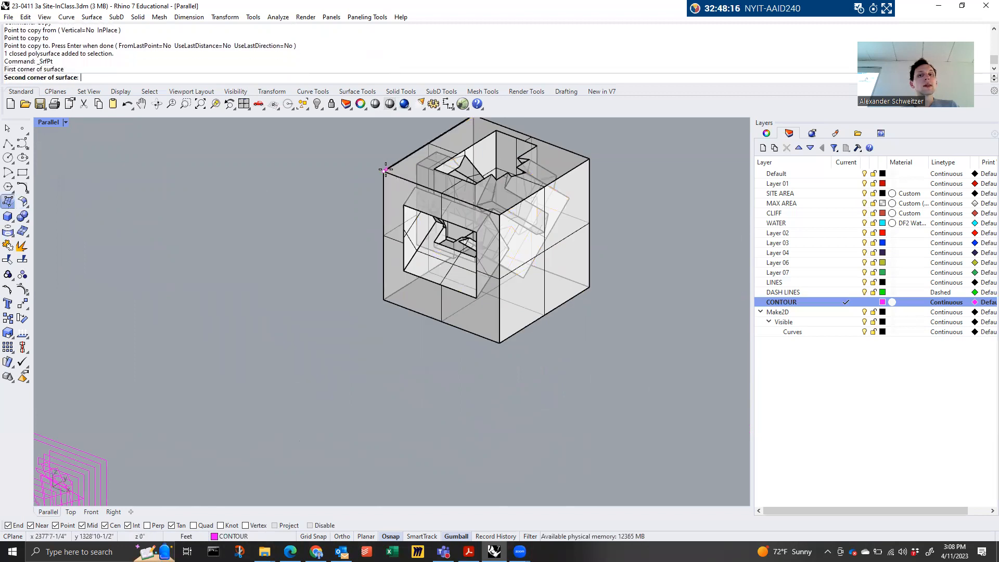
click(500, 215)
click(501, 342)
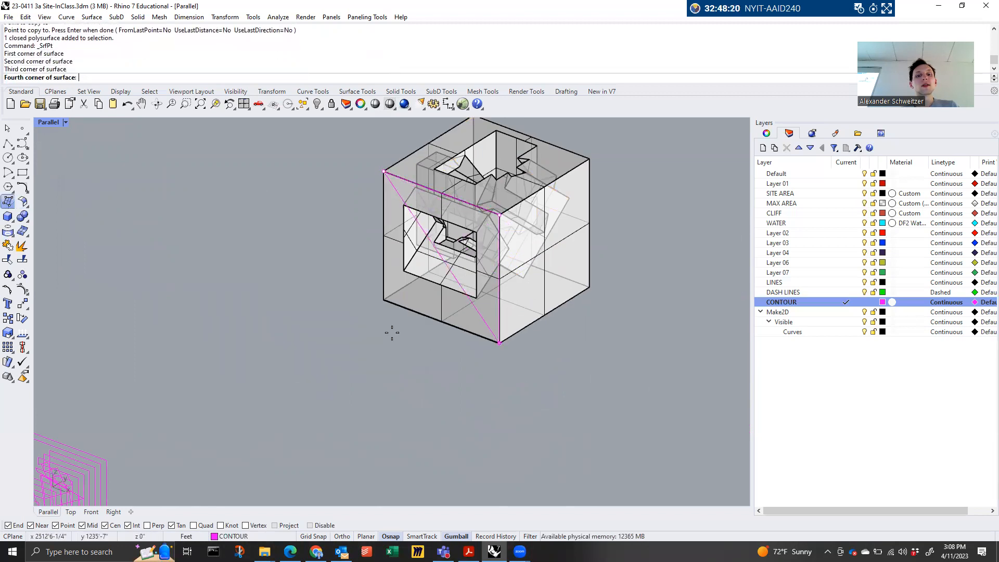
click(384, 302)
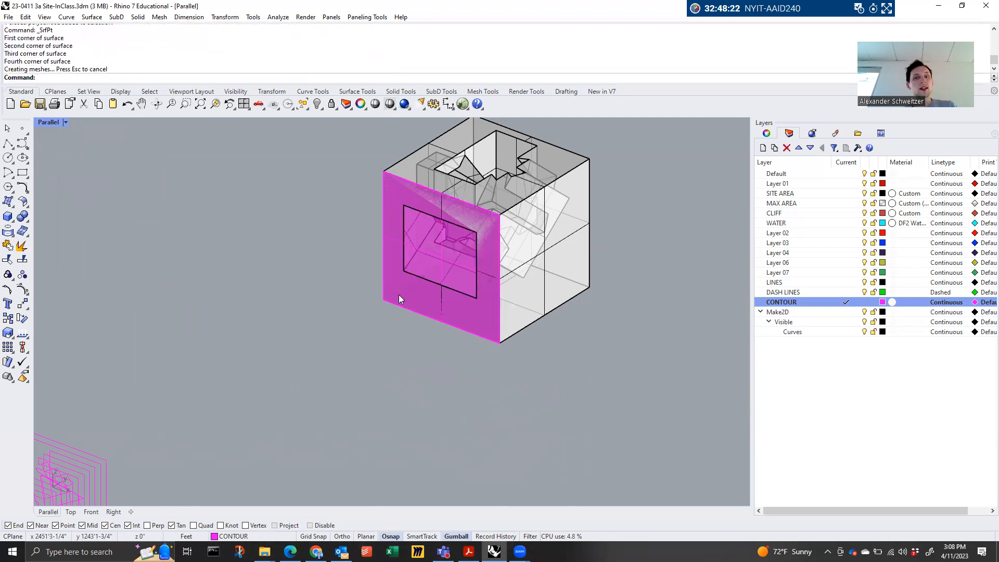
Copy the new front-face surface from the isolated cube onto the matching front corner of the copied section contours
click(399, 295)
click(392, 247)
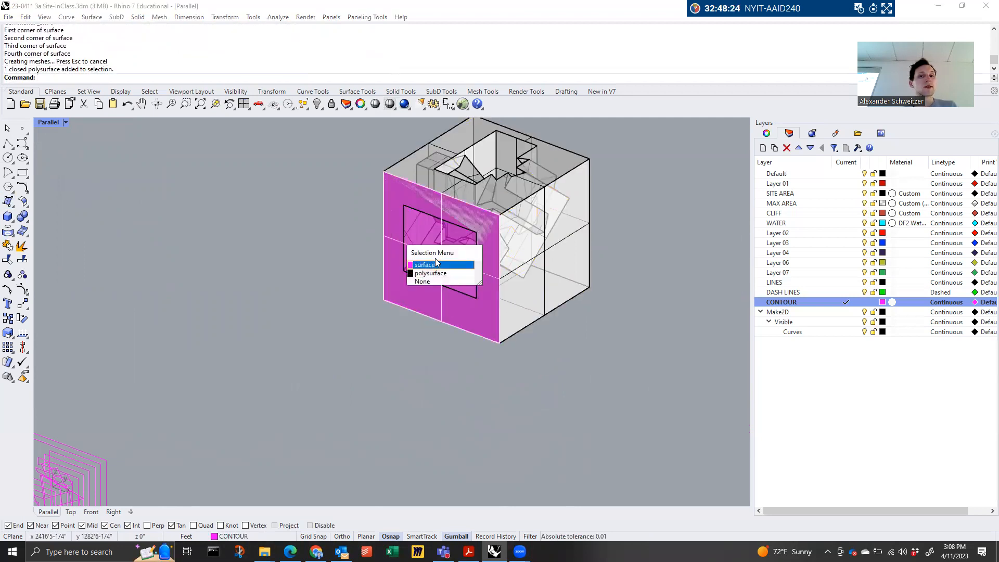
click(437, 264)
text(Copy)
key(Return)
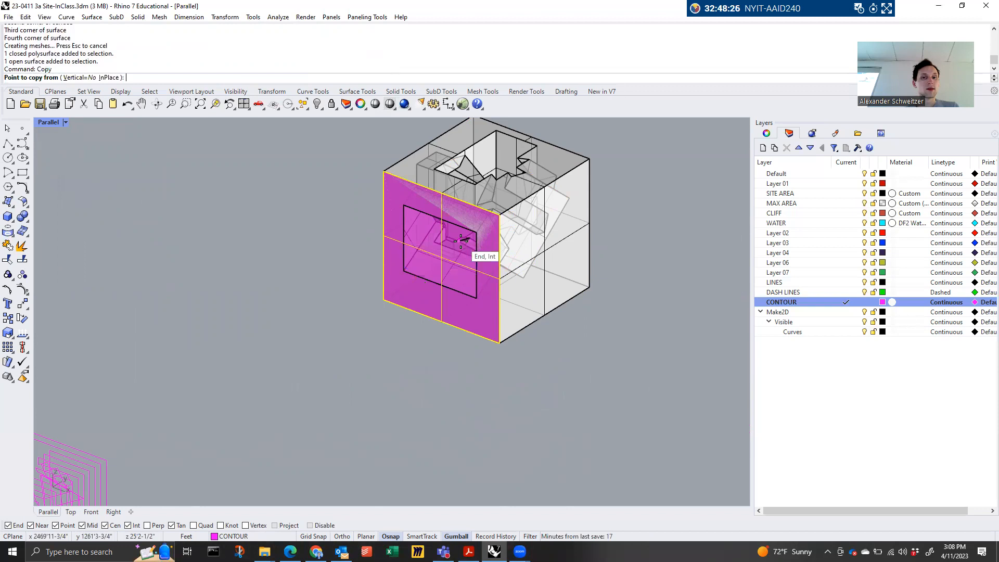
scroll(476, 250, down, 2)
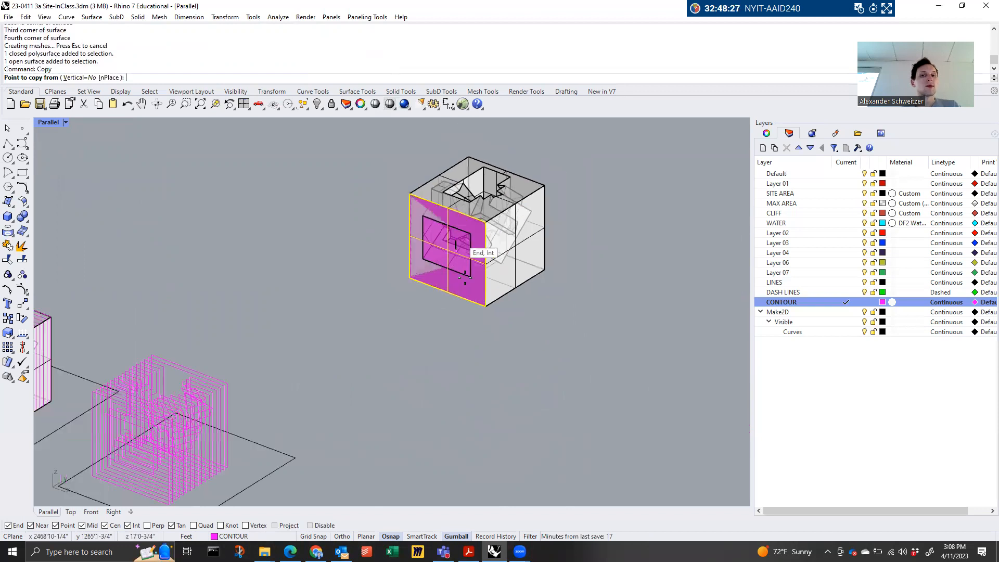
click(416, 282)
scroll(365, 347, up, 5)
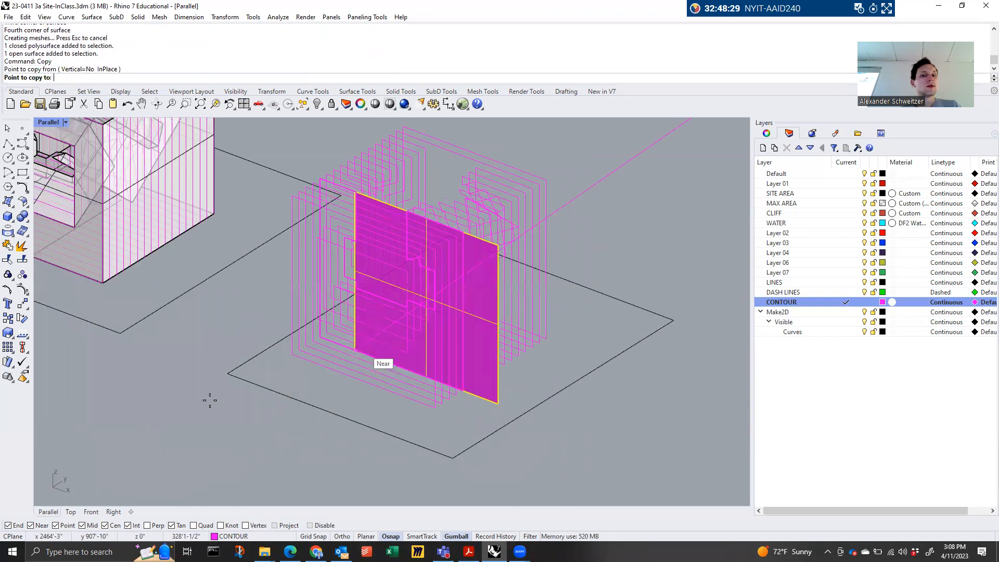
scroll(229, 367, up, 3)
click(228, 361)
key(Return)
scroll(280, 365, down, 5)
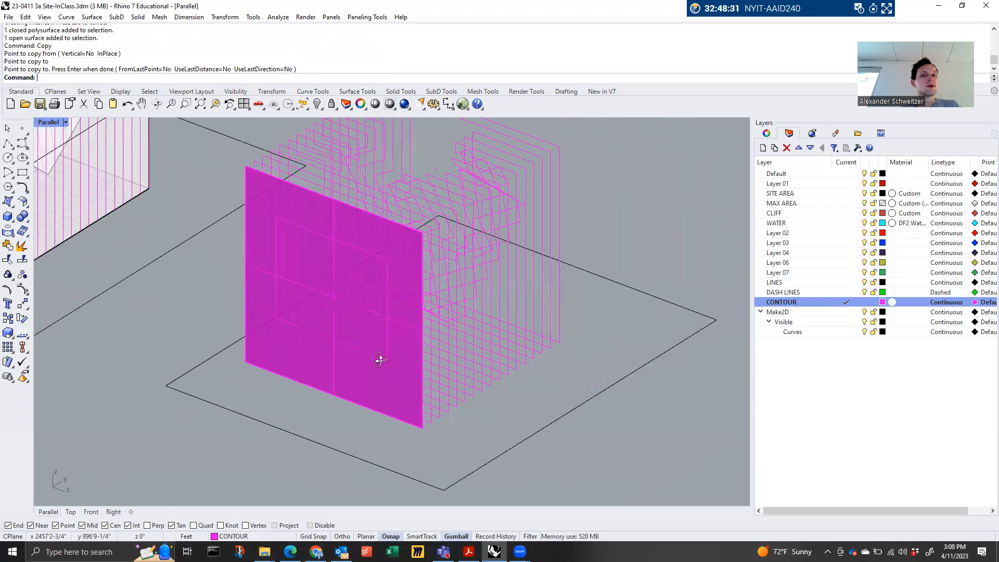
Delete the isolated cube together with its front-face surface
click(685, 349)
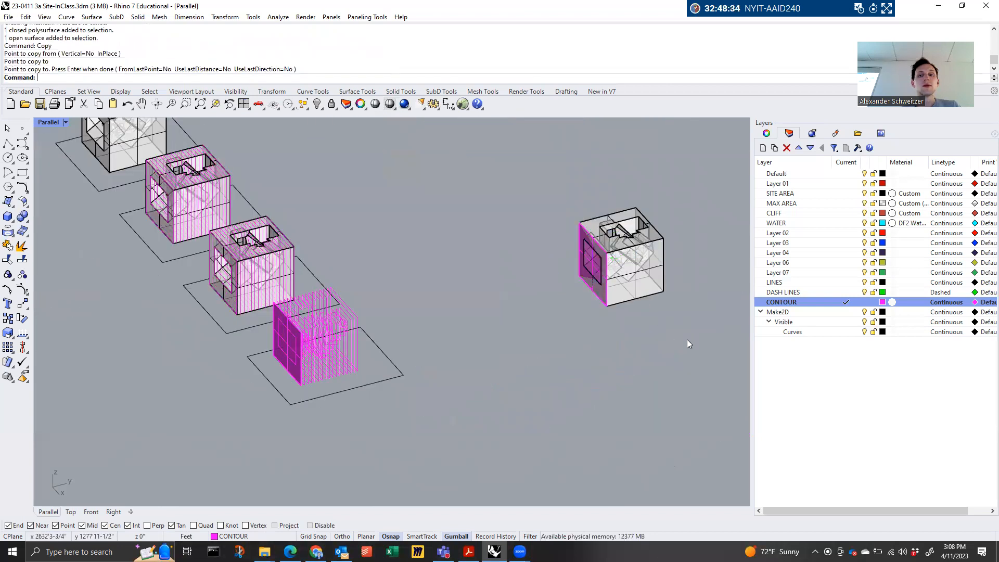
drag(694, 354, 545, 201)
key(Delete)
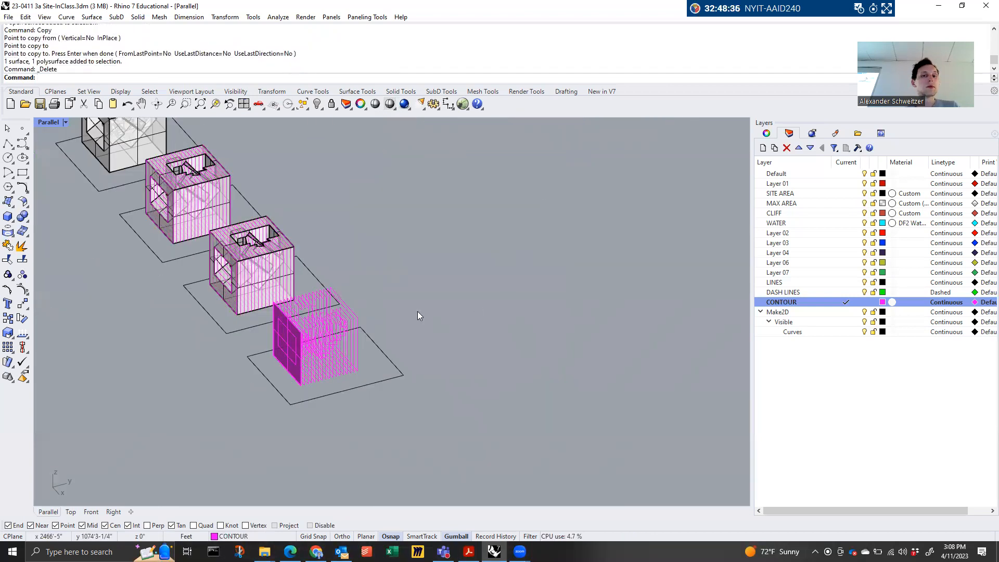
Delete the surface covering the front of the copied section contours, leaving the section curves in place
scroll(225, 361, up, 5)
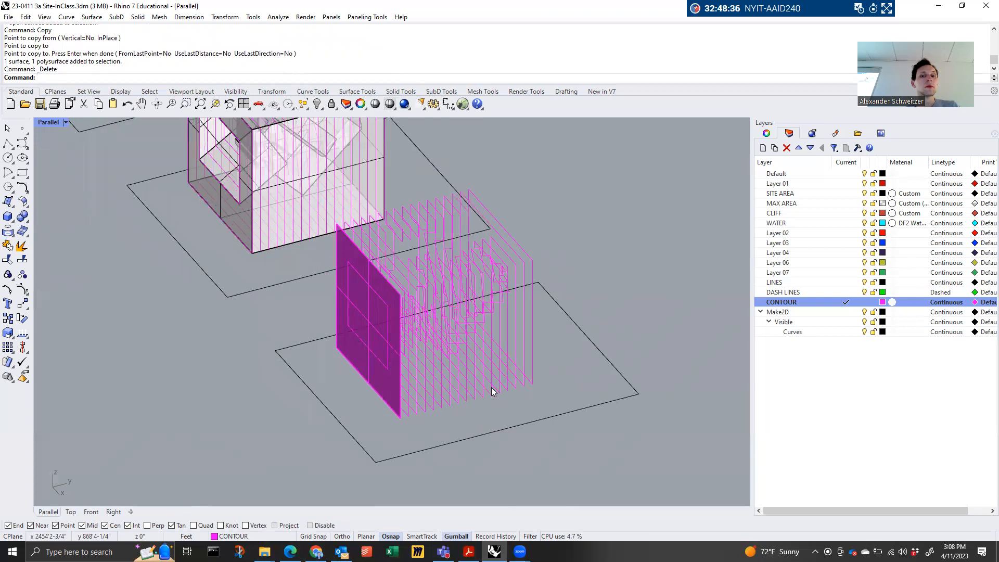
click(384, 386)
scroll(375, 388, up, 4)
scroll(342, 397, down, 5)
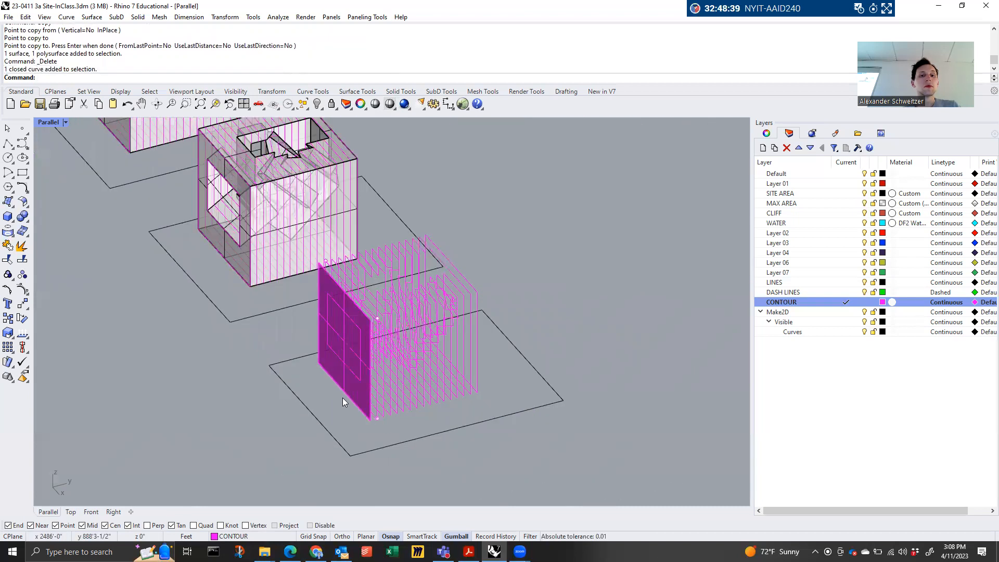
scroll(309, 291, up, 3)
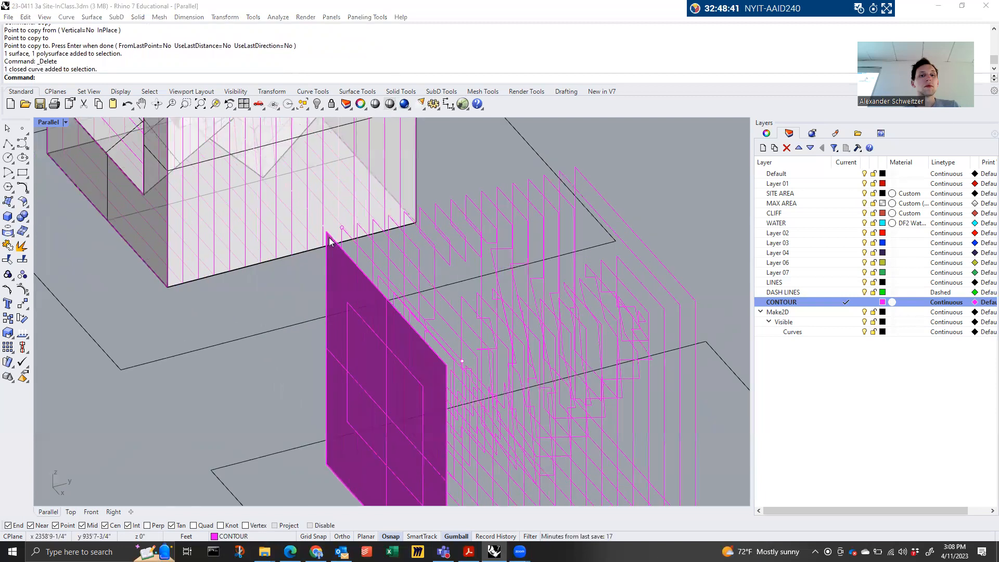
scroll(329, 242, up, 3)
click(338, 234)
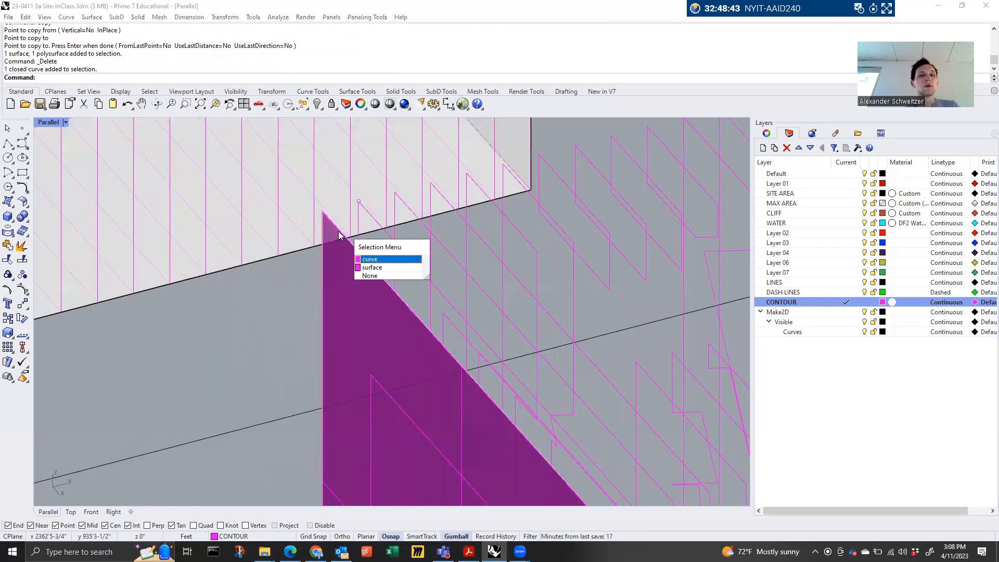
click(380, 267)
scroll(358, 280, down, 2)
scroll(358, 283, down, 5)
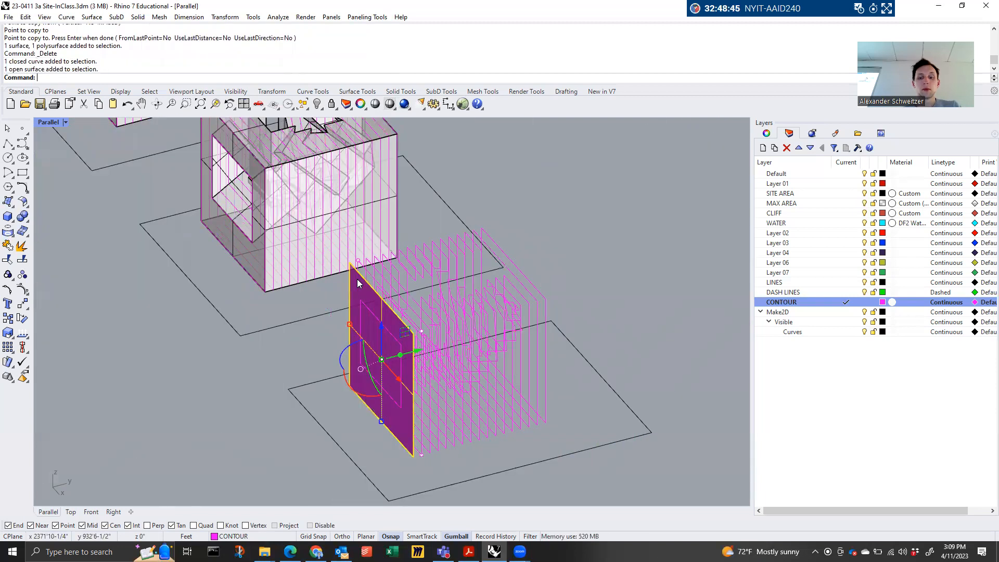
key(Delete)
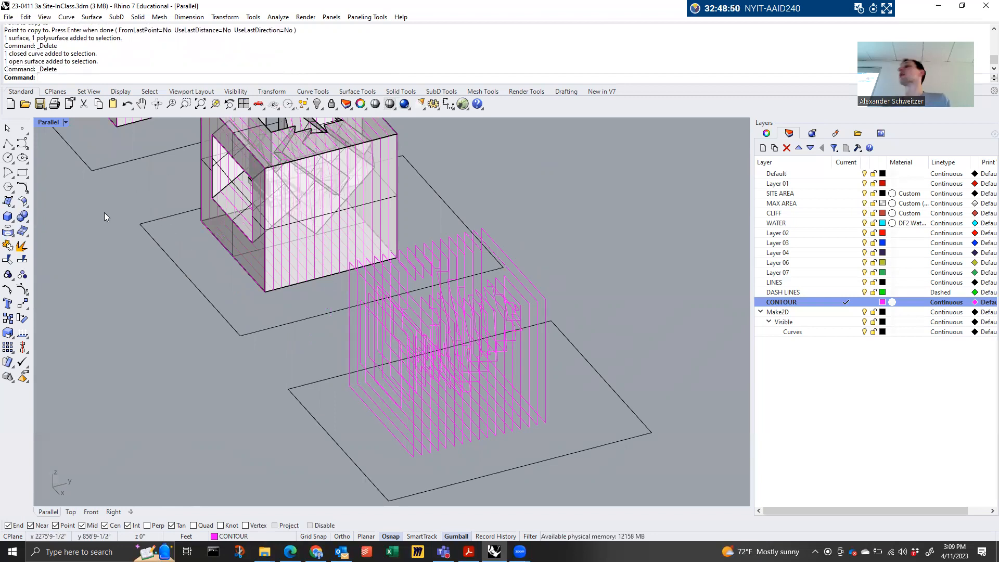
In an enlarged Top view, group the curves of each of the two frontmost sections in the copied contours as separate groups
right_drag(245, 264, 525, 152)
scroll(516, 167, up, 10)
scroll(459, 243, down, 10)
right_drag(536, 245, 283, 216)
double_click(49, 122)
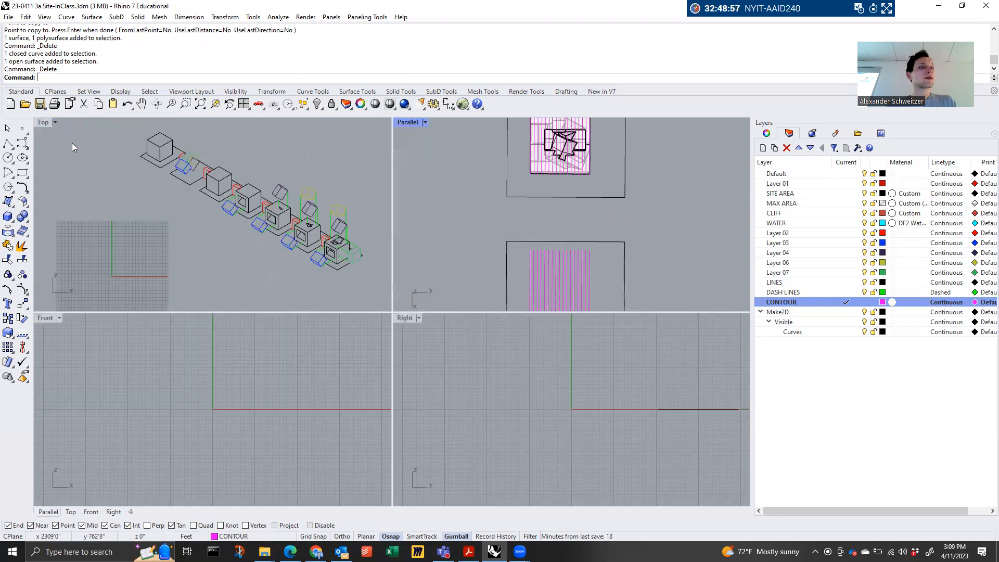
double_click(46, 122)
scroll(385, 338, down, 16)
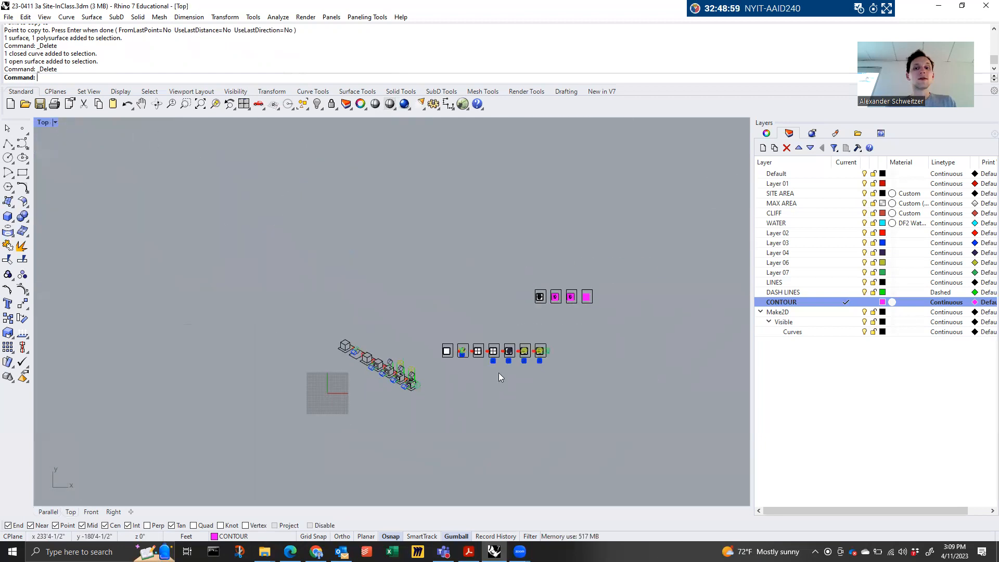
scroll(610, 302, up, 10)
right_drag(610, 302, 480, 341)
scroll(412, 331, up, 16)
right_drag(411, 331, 237, 303)
scroll(236, 303, up, 5)
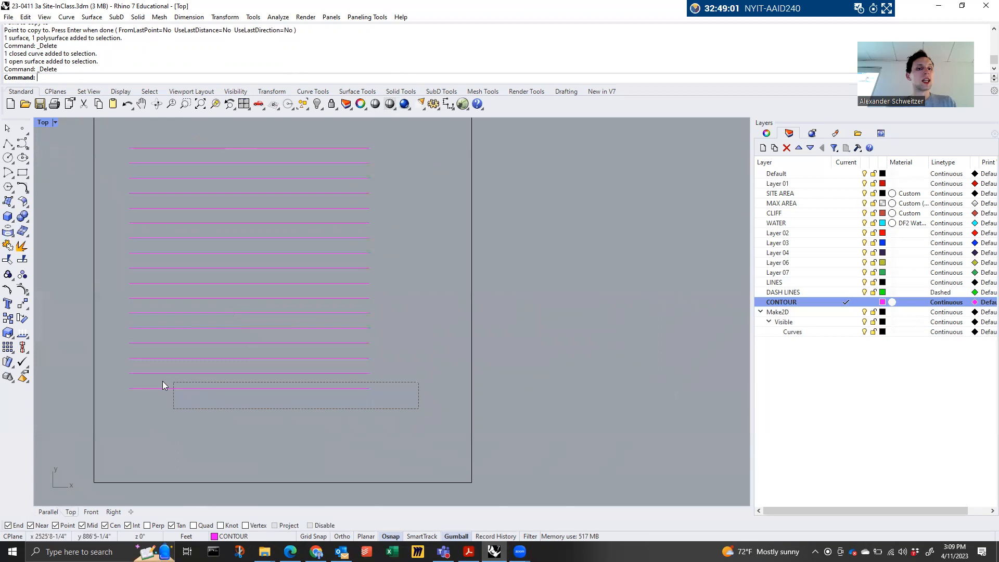
drag(163, 385, 124, 381)
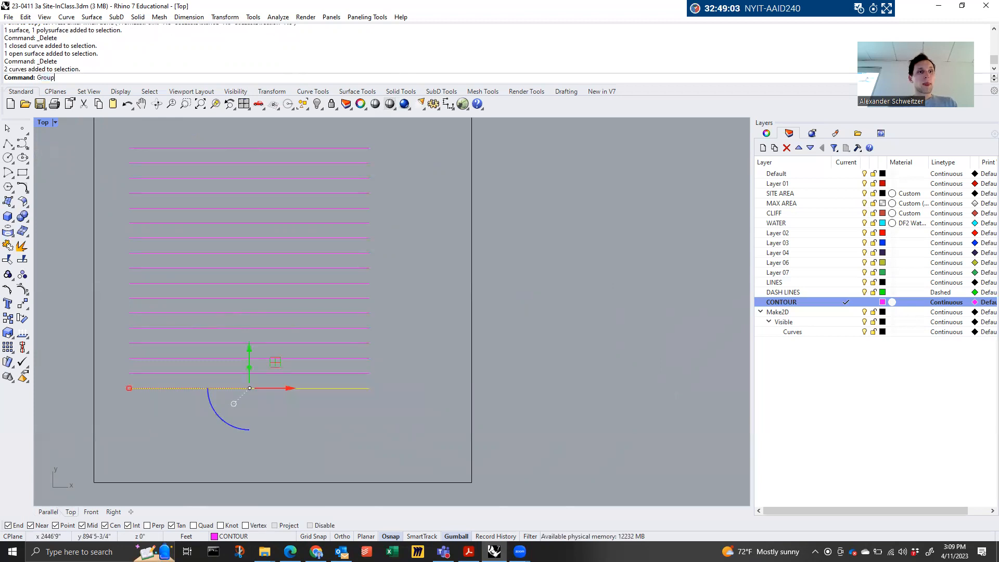
text(Group)
key(Return)
drag(382, 380, 112, 367)
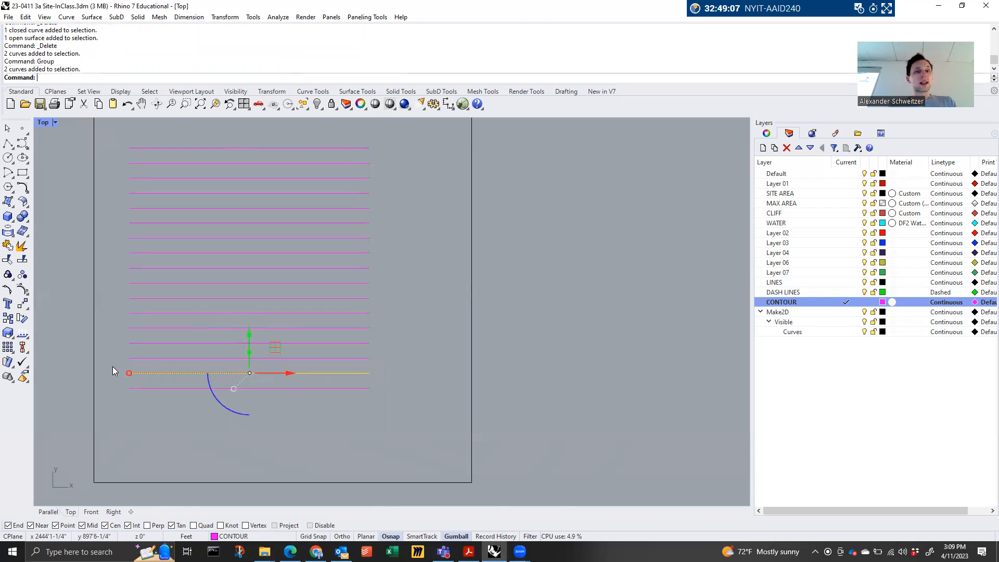
key(Return)
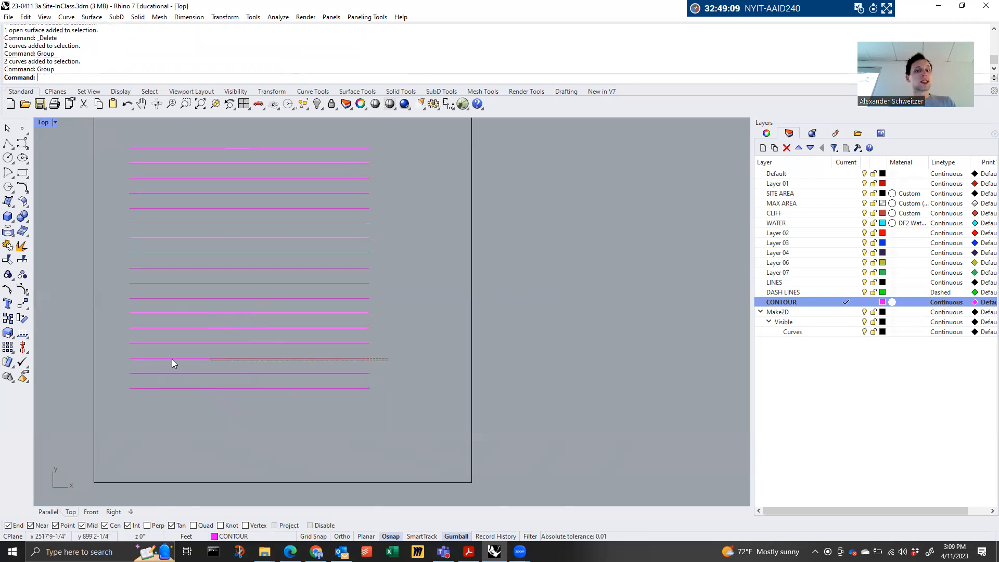
Group the curves of the third, fourth, fifth and sixth sections from the front, one group per section
drag(127, 349, 123, 352)
key(ctrl+g)
drag(380, 345, 116, 340)
key(ctrl+g)
drag(364, 330, 108, 321)
key(ctrl+g)
drag(381, 319, 123, 308)
key(Return)
drag(383, 317, 141, 307)
key(ctrl+g)
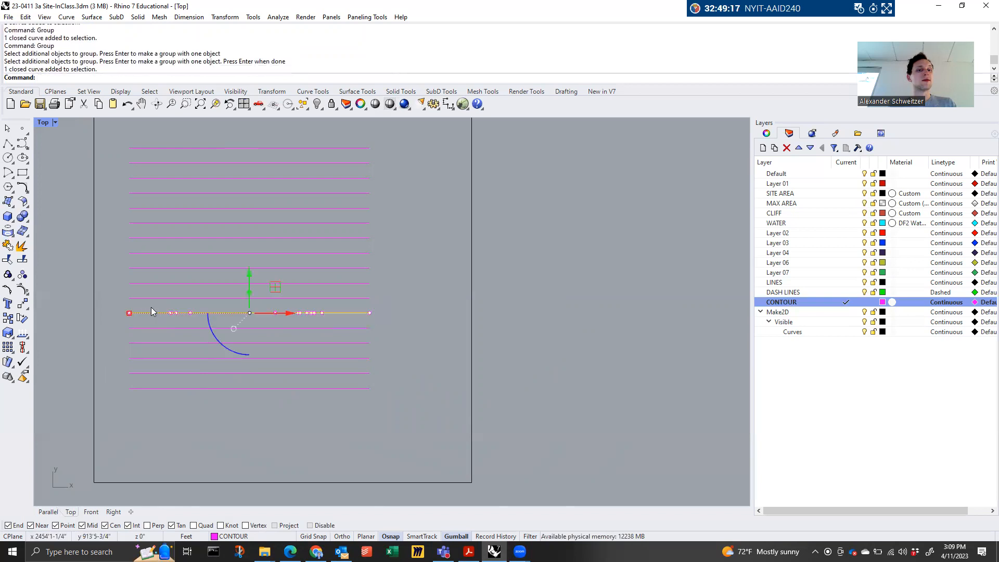
key(Return)
click(373, 306)
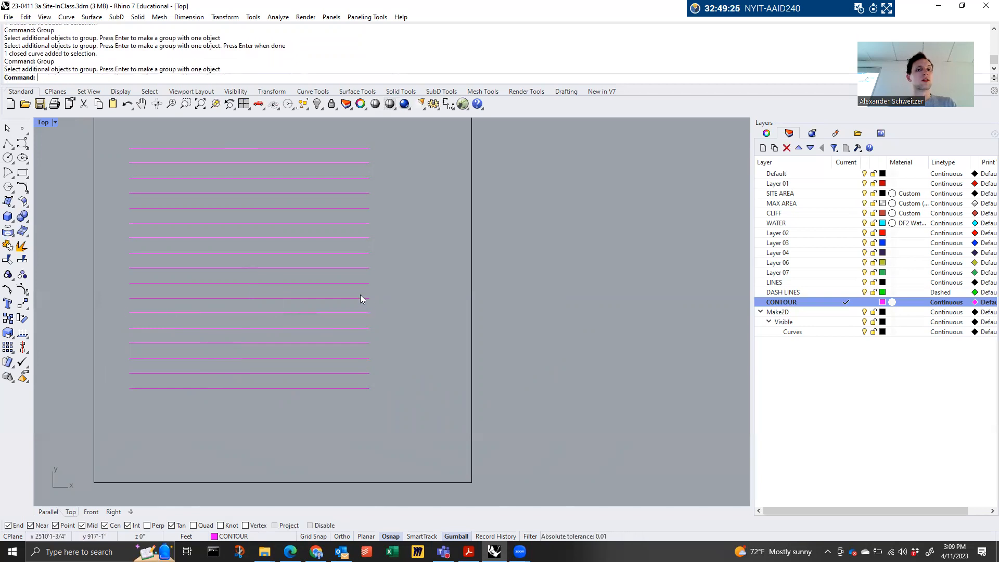
Group the curves of the seventh to tenth sections from the front, each section as its own group
click(360, 297)
drag(397, 301, 116, 287)
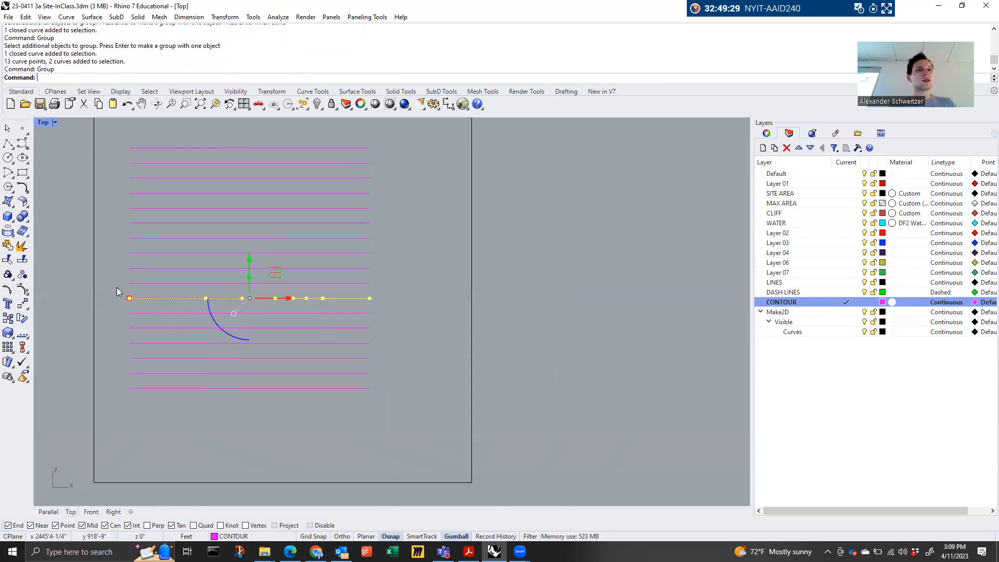
drag(381, 288, 115, 279)
key(ctrl+g)
drag(379, 273, 116, 260)
key(ctrl+g)
drag(378, 261, 120, 247)
key(ctrl+g)
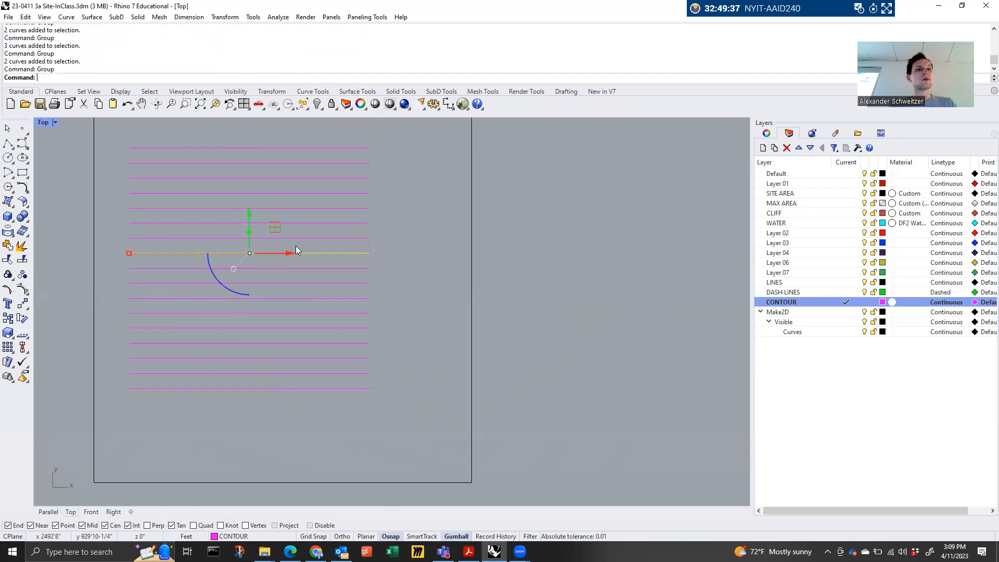
Group the eleventh section, and select each of the next three sections to check whether it needs grouping
drag(375, 245, 119, 230)
key(ctrl+g)
key(Return)
click(379, 226)
drag(379, 227, 114, 211)
click(115, 212)
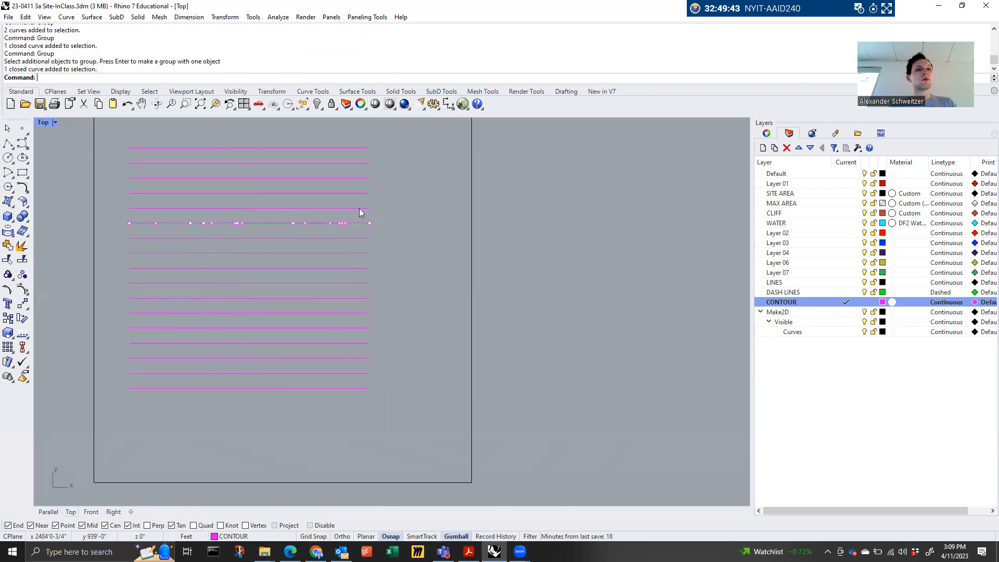
drag(386, 210, 124, 199)
click(406, 195)
drag(351, 195, 125, 193)
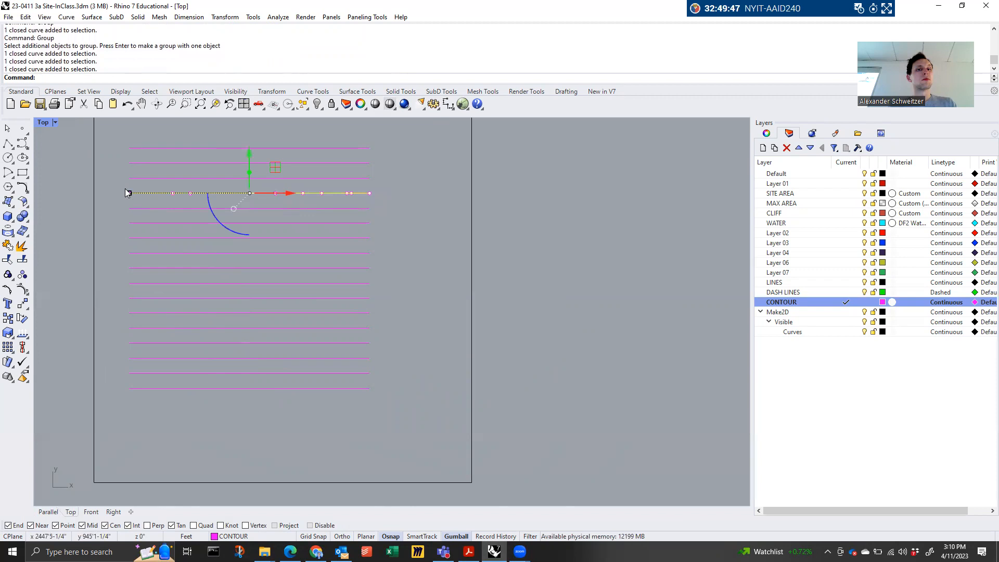
click(386, 196)
Check the third-to-last section, and group the curves of each of the two rearmost sections separately
drag(383, 180, 124, 171)
key(Escape)
drag(232, 166, 120, 155)
key(Escape)
drag(384, 168, 127, 158)
key(Return)
drag(389, 152, 116, 135)
key(Return)
key(Escape)
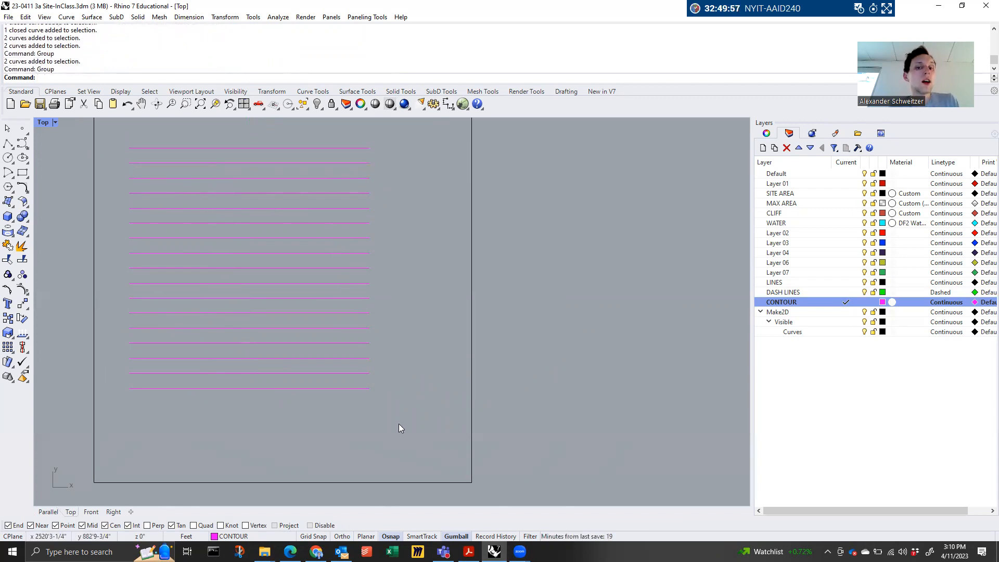
Copy all the grouped sections with their site outline to the next position in the row, keeping the row's spacing
scroll(213, 224, down, 5)
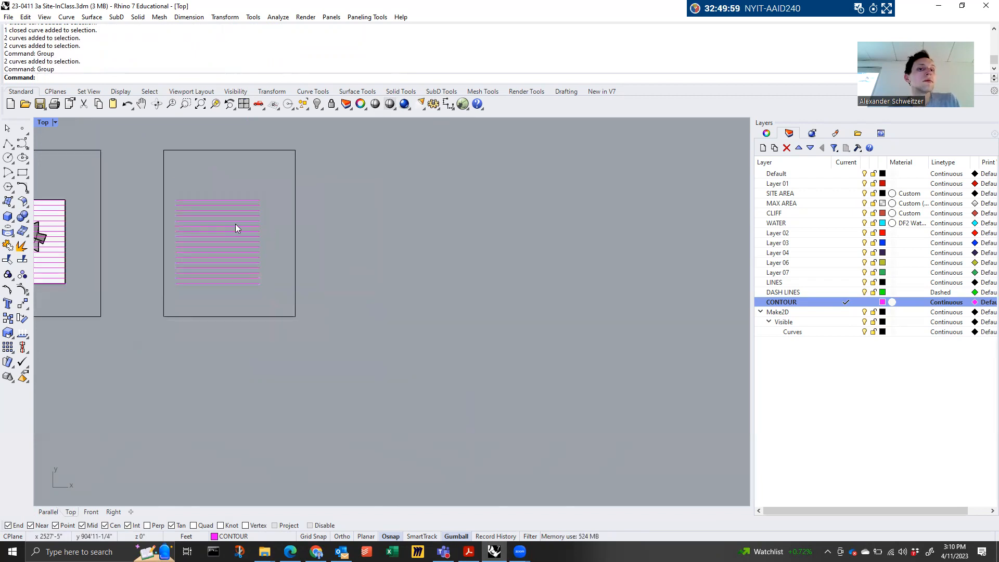
double_click(44, 122)
scroll(180, 247, down, 4)
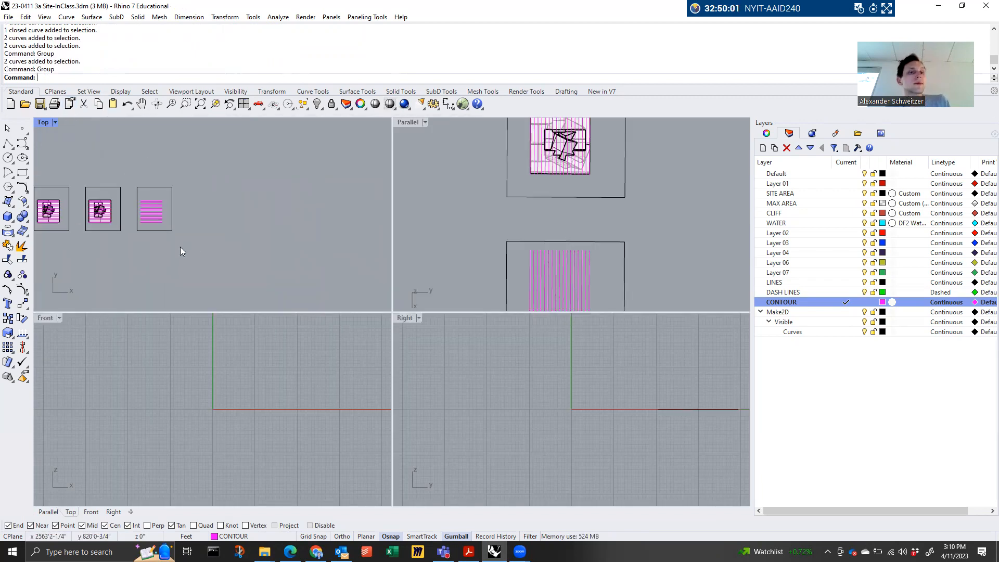
right_drag(519, 215, 465, 287)
click(464, 265)
right_drag(475, 231, 480, 269)
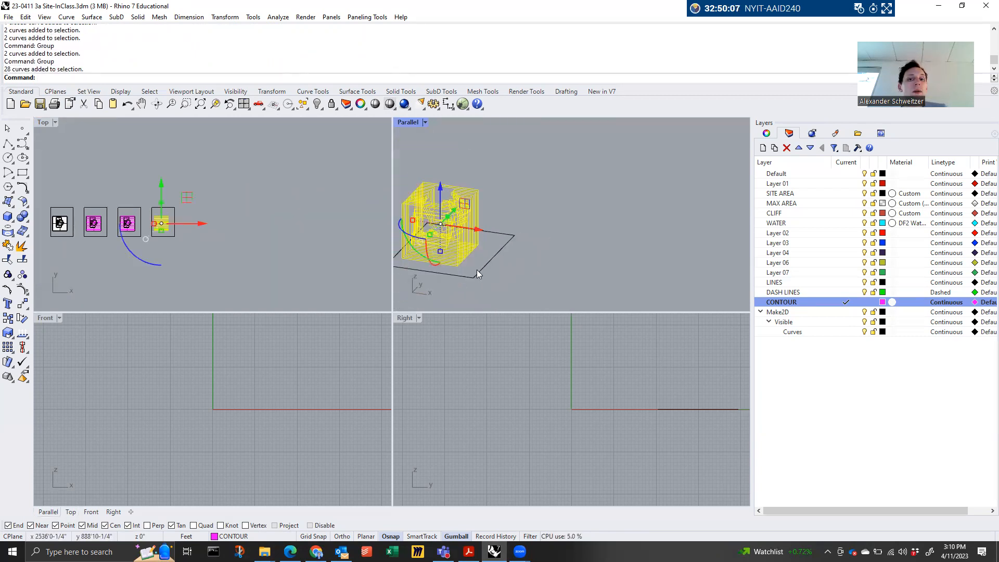
shift+click(483, 269)
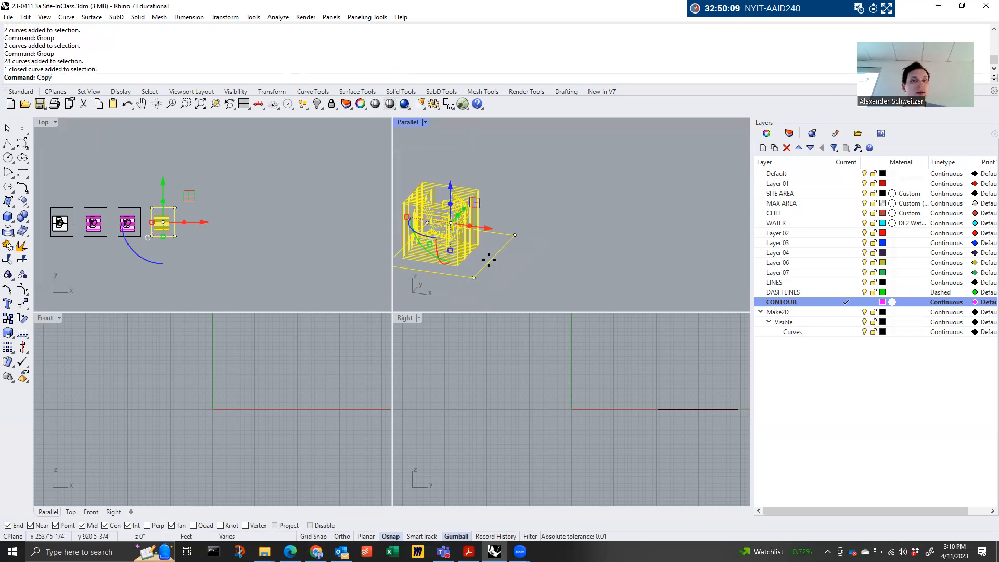
key(Return)
right_drag(505, 274, 425, 235)
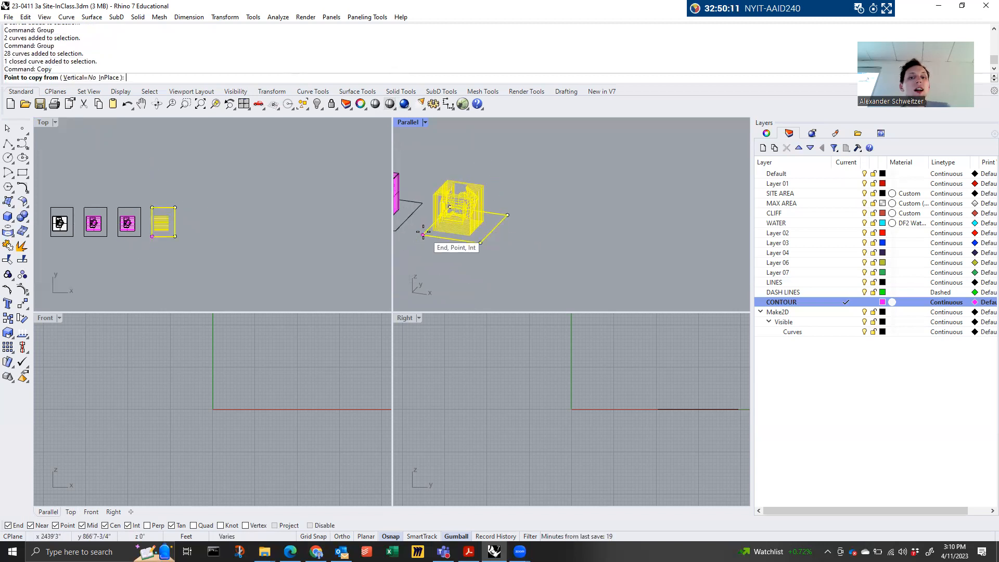
click(396, 230)
click(480, 243)
key(Return)
click(567, 243)
Place a copy of the grouped sections and their site outline at the next spot in the row, snapping to the outline's corner
scroll(567, 240, up, 8)
scroll(490, 229, up, 2)
click(490, 249)
key(Escape)
scroll(491, 266, up, 2)
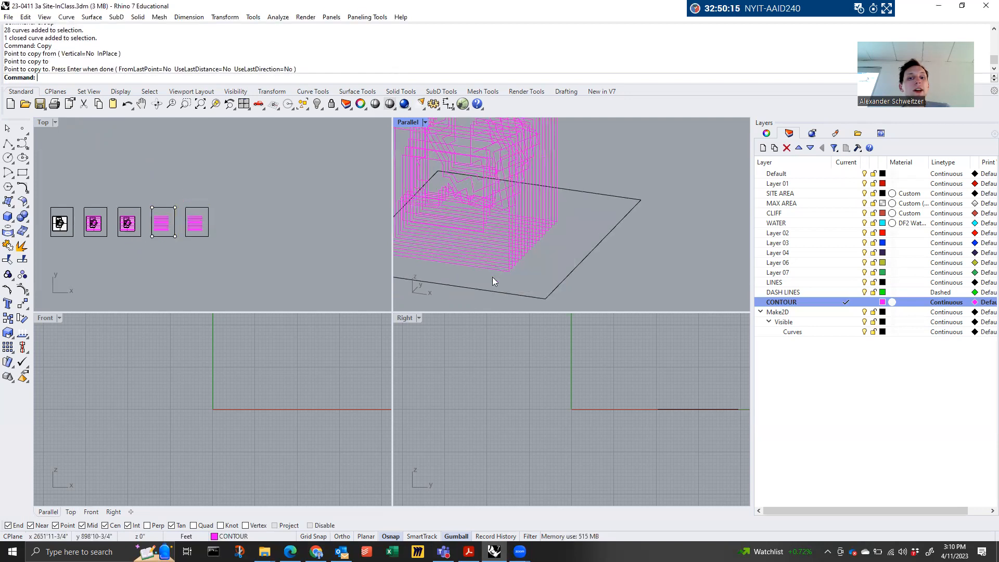
Select the grouped curves of the frontmost section in the newest copy
scroll(493, 277, down, 3)
click(494, 275)
scroll(539, 243, down, 5)
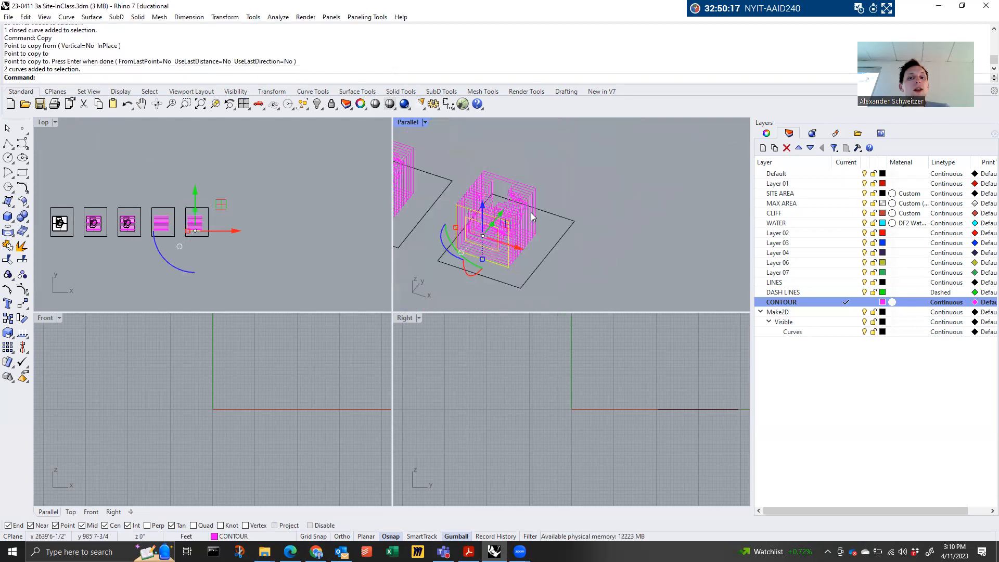
text(Rotate)
key(Return)
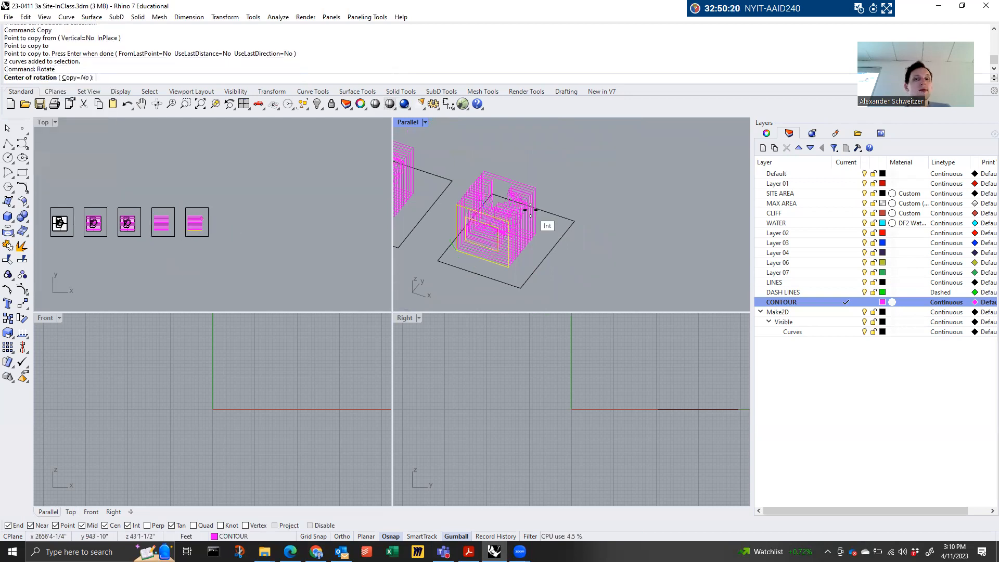
click(456, 249)
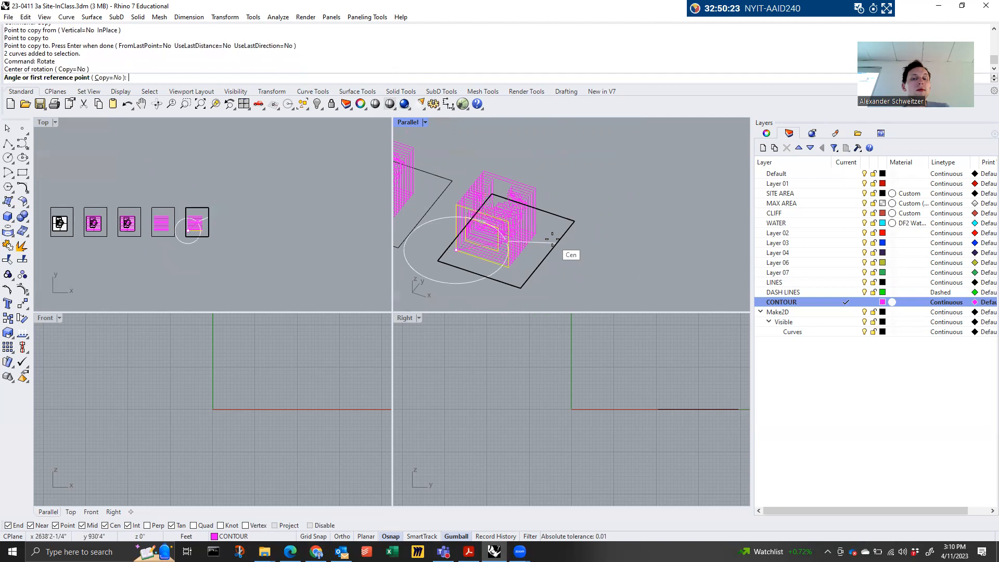
key(Escape)
Rotate the selected front section flat onto the ground plane and move its corner to the site outline's near corner
click(469, 276)
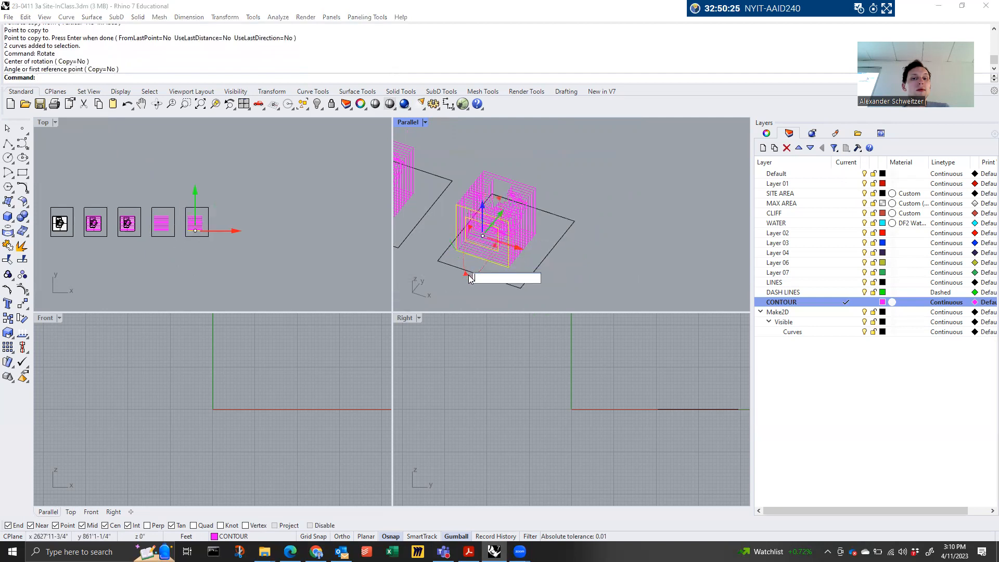
key(Return)
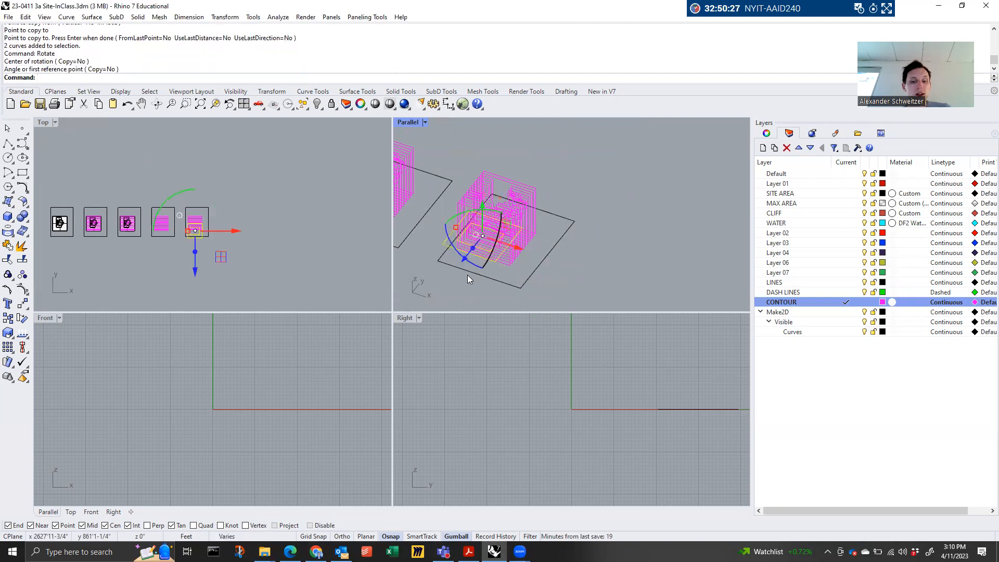
text(M)
key(Return)
click(443, 243)
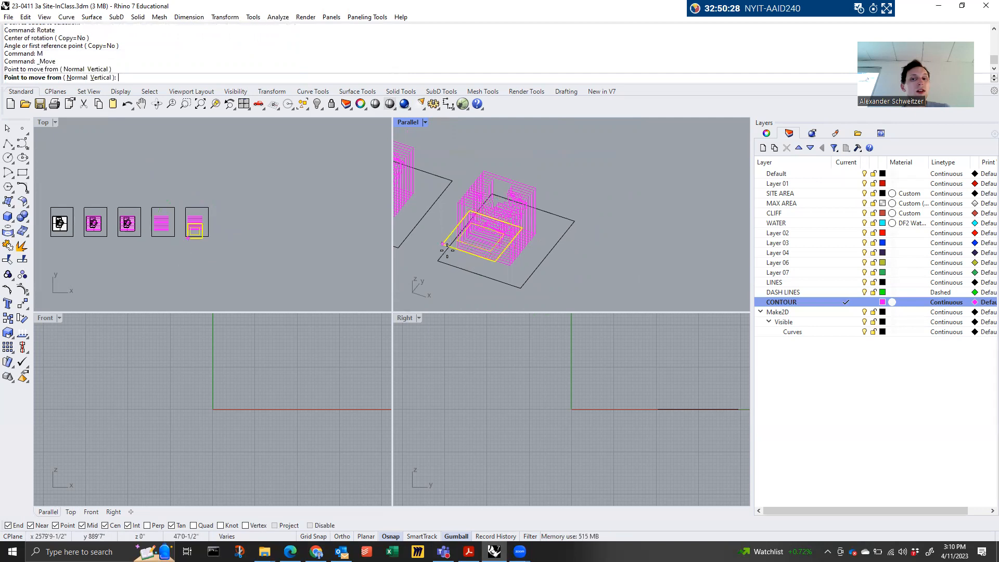
click(522, 292)
key(Escape)
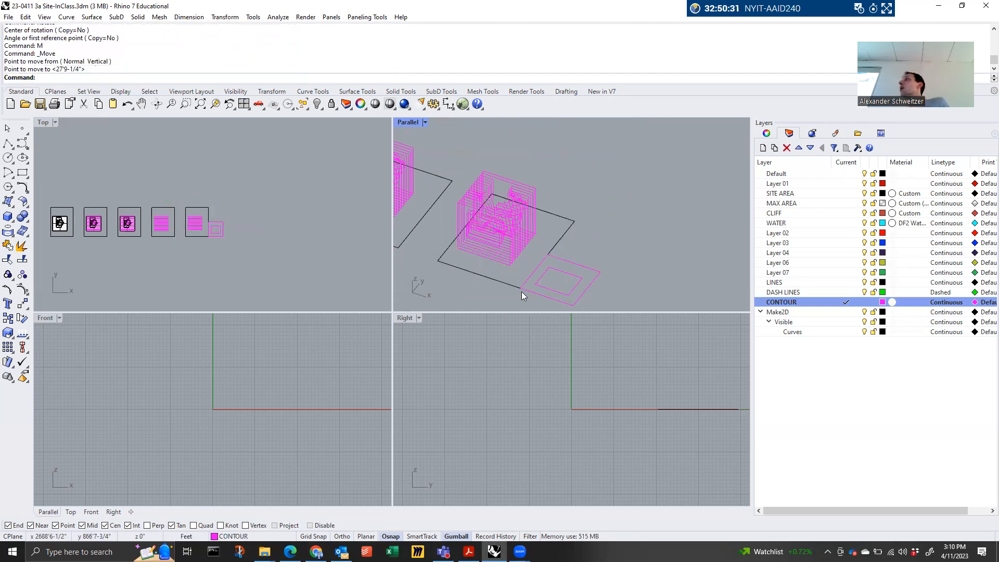
Maximize the Parallel viewport and move the next front section from its lower corner to the outer corner of the flattened section
double_click(405, 124)
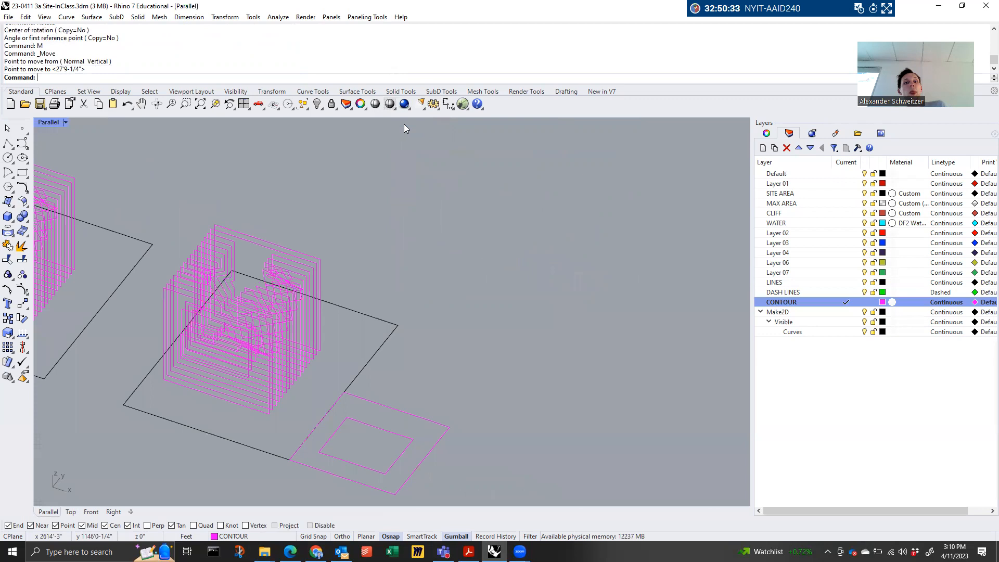
click(303, 464)
key(Escape)
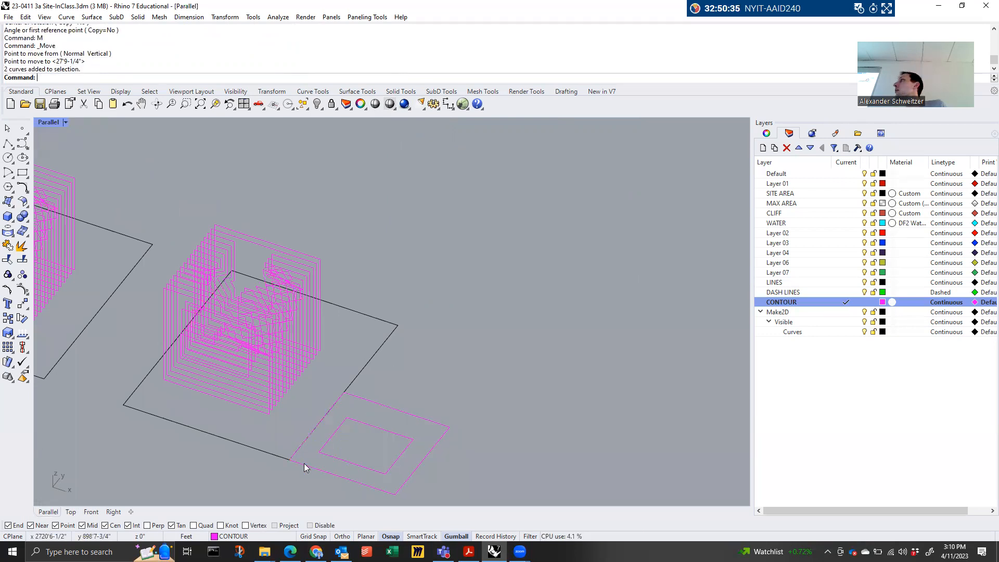
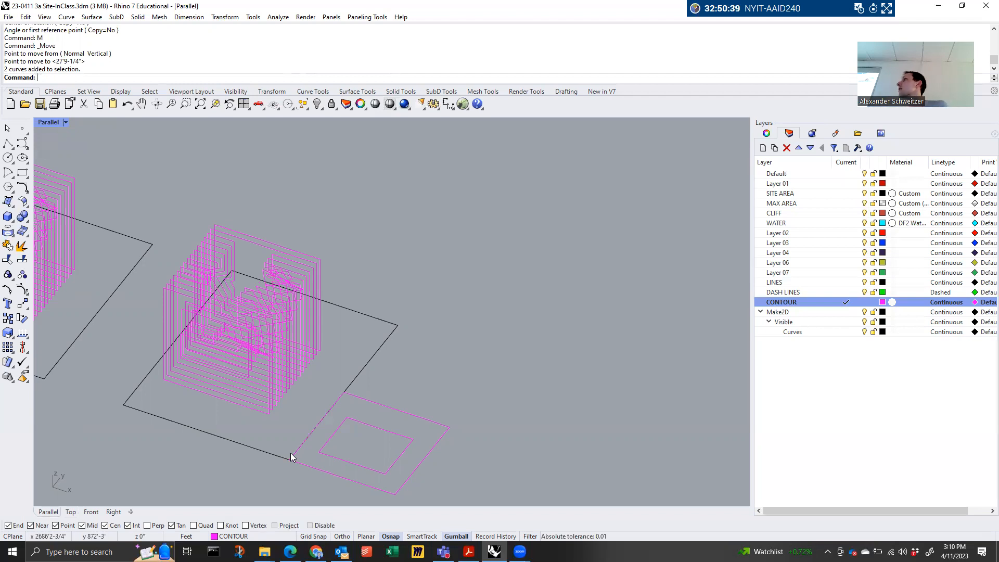
click(170, 381)
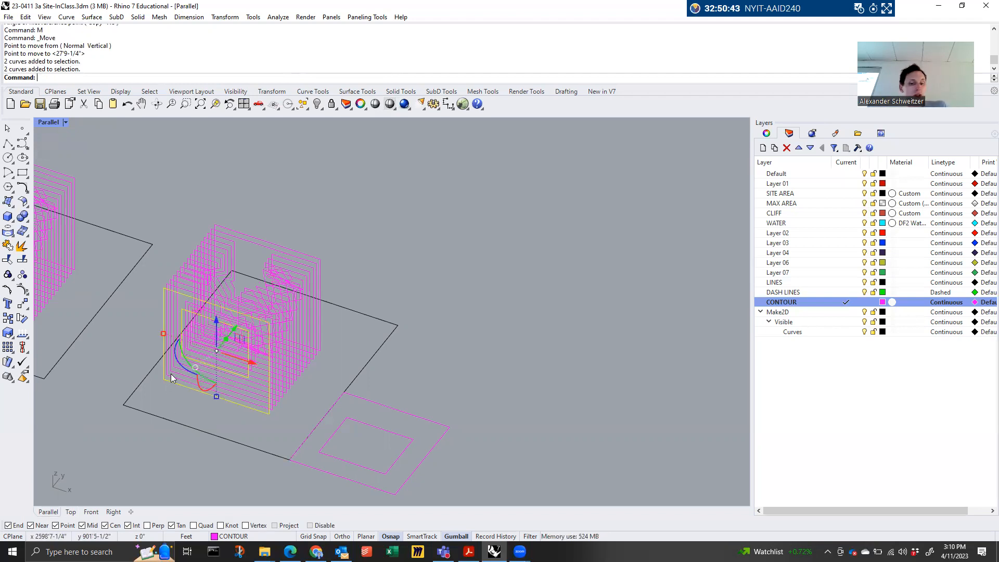
text(m)
key(Return)
click(163, 381)
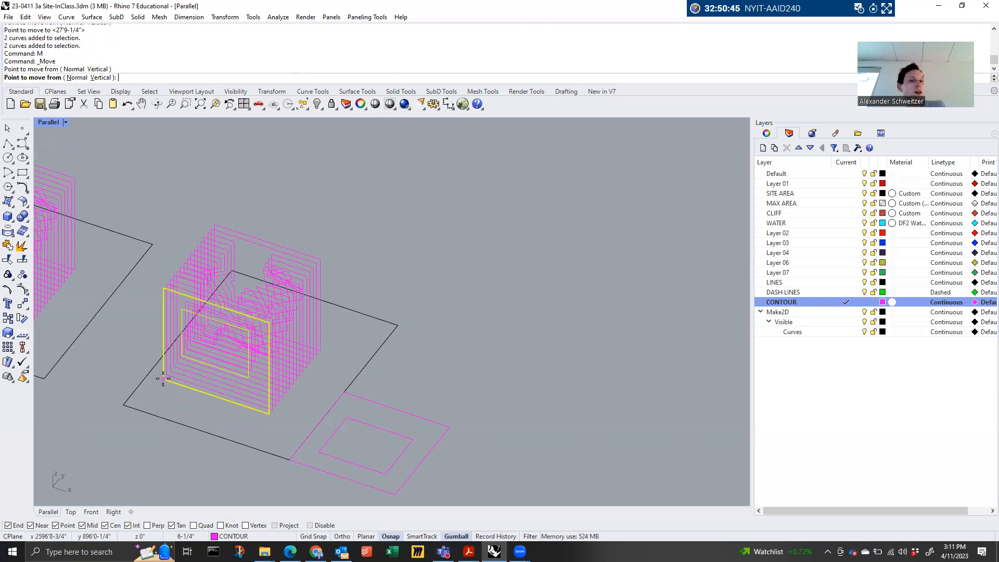
click(394, 494)
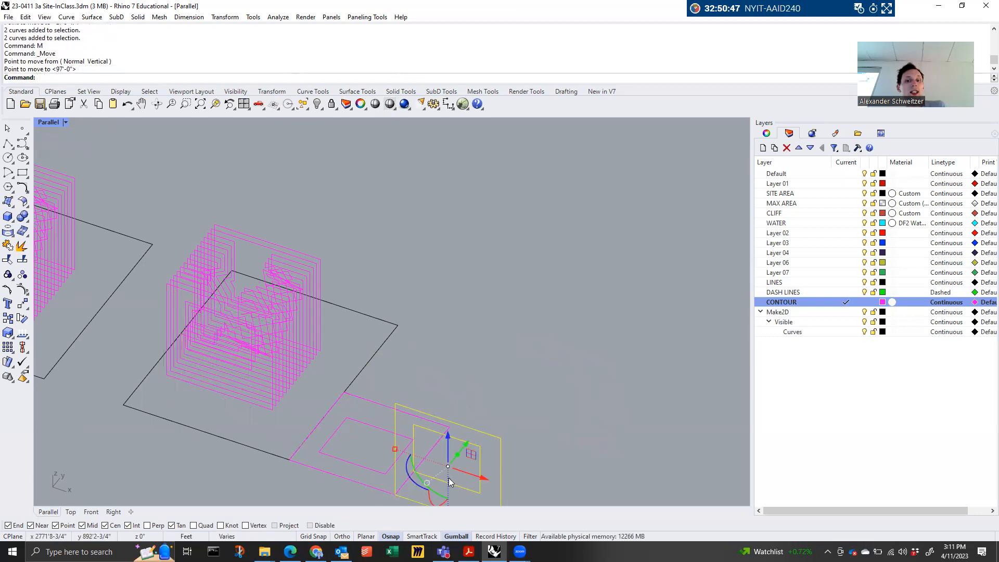
Rotate the second section flat and move its corner flush against the first flattened section
click(430, 504)
key(Return)
text(m)
key(Return)
click(365, 485)
click(398, 495)
Move the third section out of the stack by its lower corner to the end of the flattened strip
scroll(389, 410, down, 2)
scroll(424, 436, up, 2)
click(236, 356)
text(m)
key(Return)
click(199, 337)
click(465, 462)
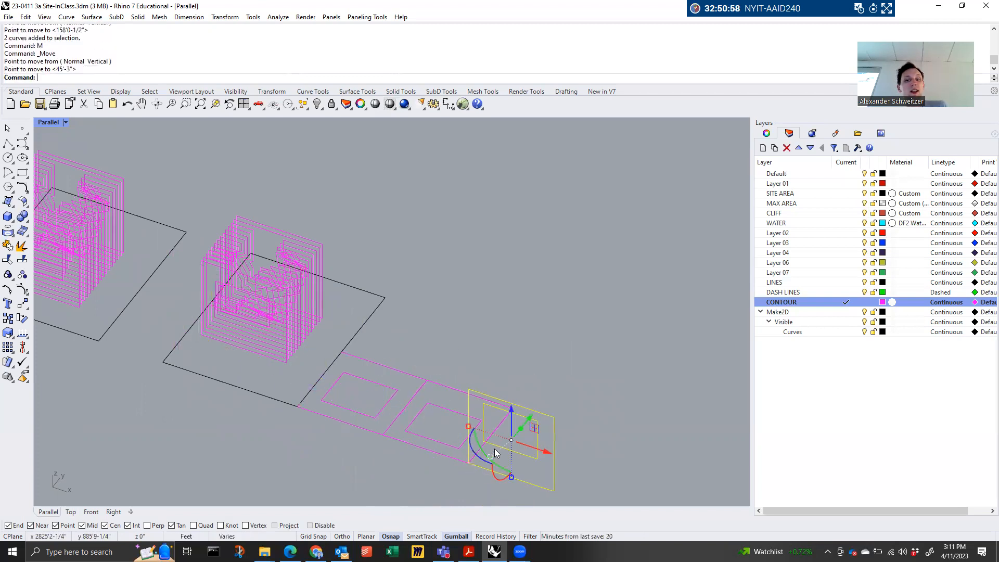
Rotate the third section flat and move it beside the second flattened section
click(492, 474)
key(Return)
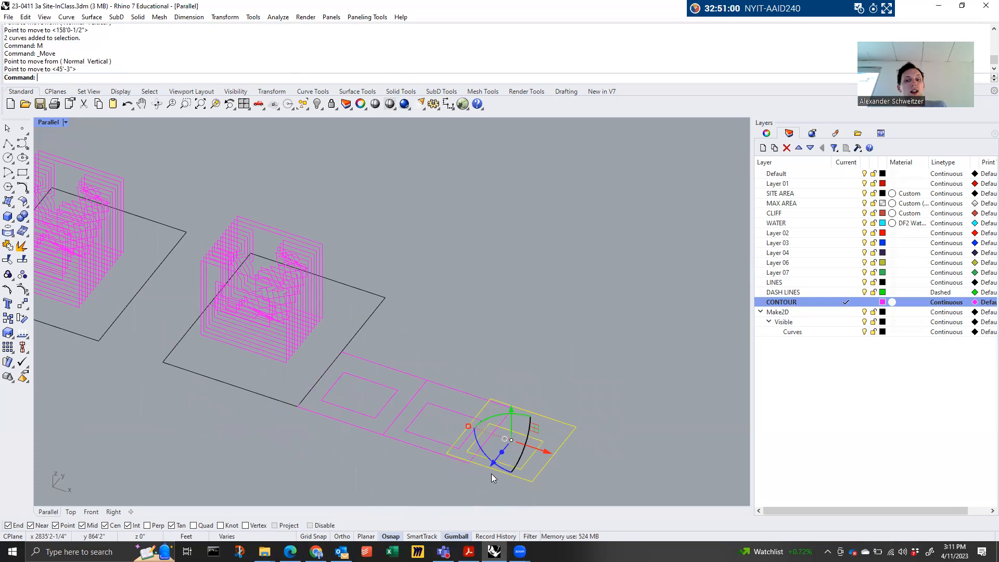
text(m)
key(Return)
click(449, 454)
click(471, 463)
Correct the third flattened section's position by snapping its corner exactly to the second section's outer corner
text(m)
key(Return)
scroll(483, 479, up, 5)
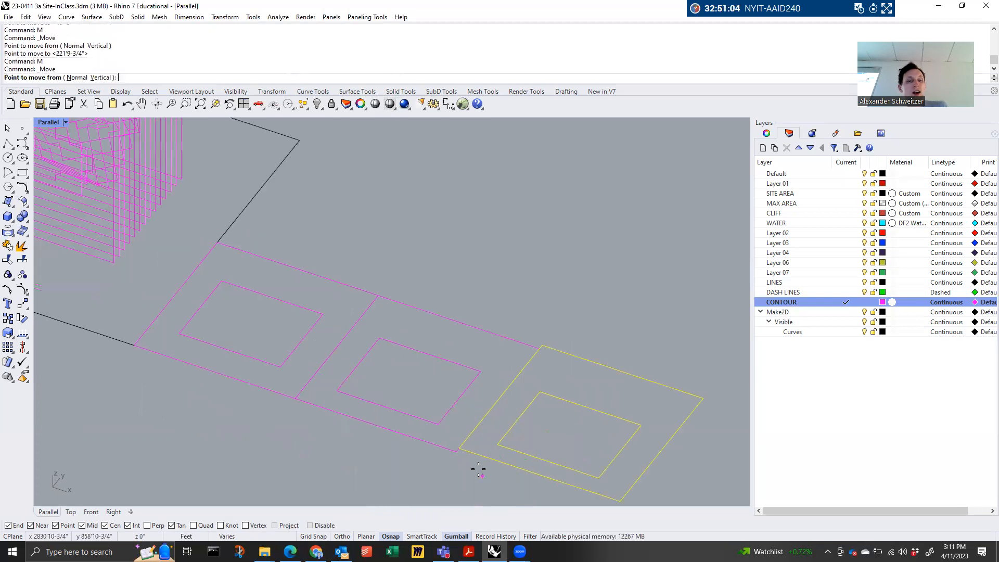
click(452, 447)
click(451, 446)
click(470, 473)
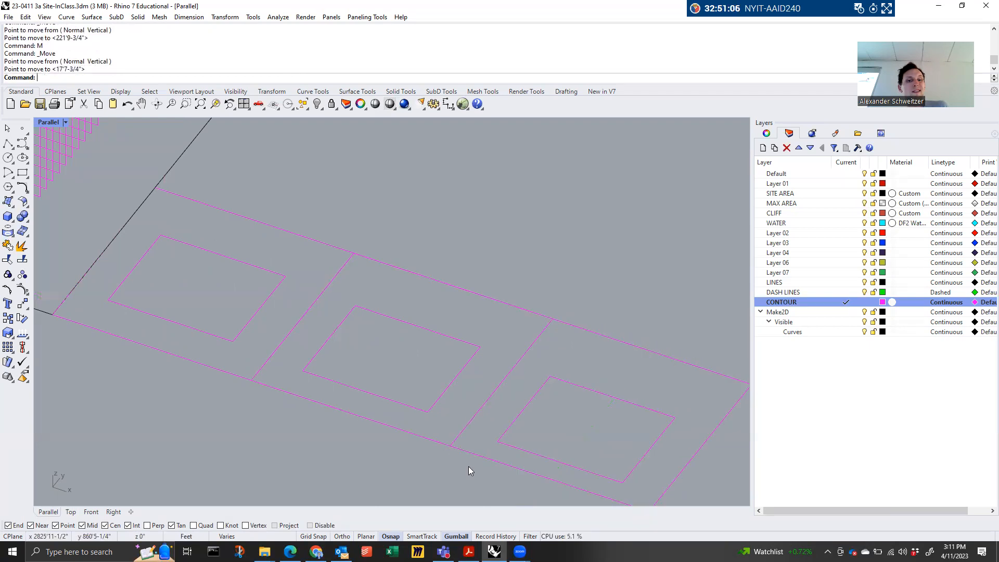
Move the fourth section out of the stack by its lower corner to the third flattened section's outer corner
scroll(469, 465, down, 10)
click(261, 354)
right_click(261, 354)
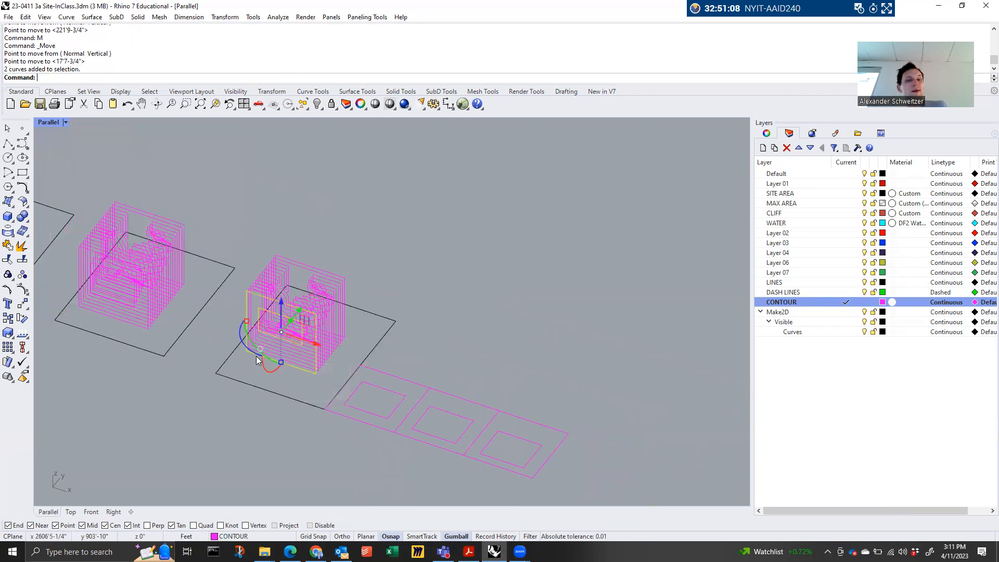
text(M)
key(Return)
click(249, 366)
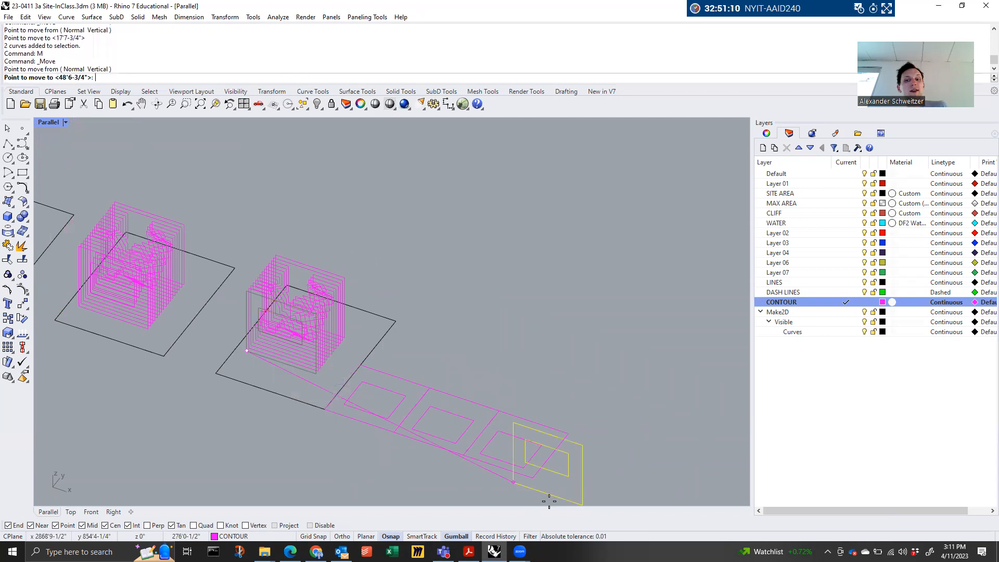
click(535, 491)
Rotate the fourth section 90 degrees to lie flat and snap its corner to the end of the strip
click(553, 489)
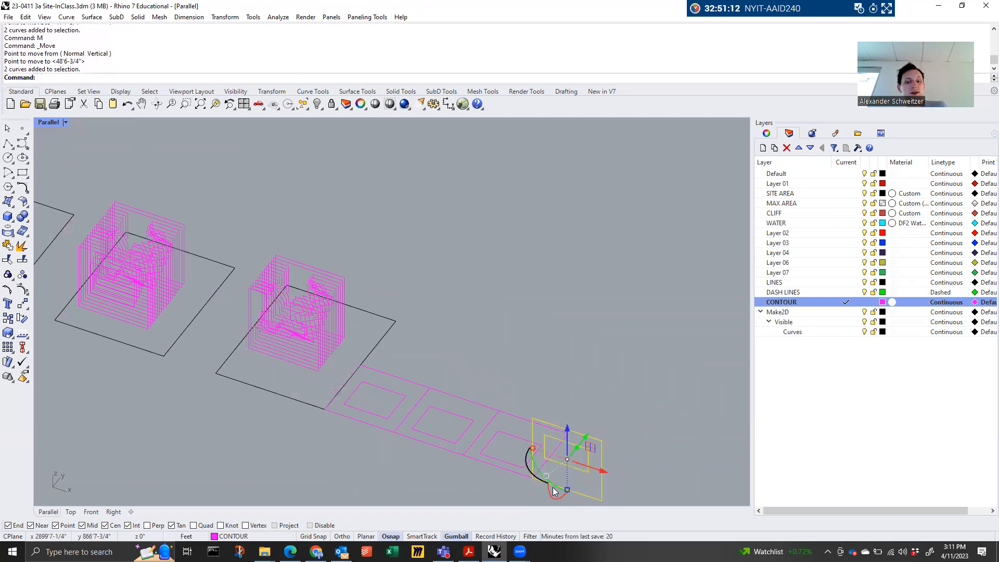
click(552, 497)
text(90)
key(Return)
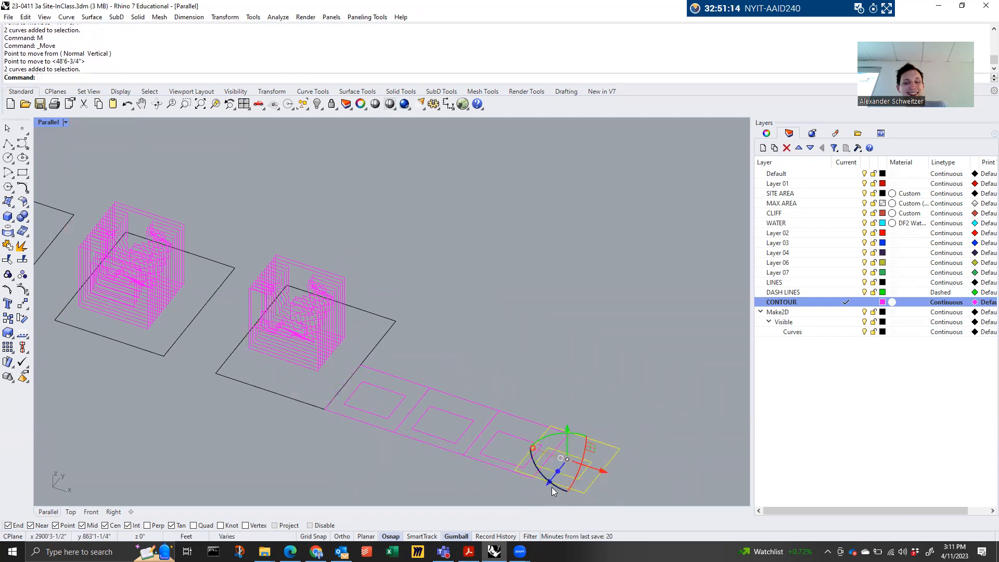
text(M)
key(Return)
scroll(531, 475, up, 5)
click(491, 457)
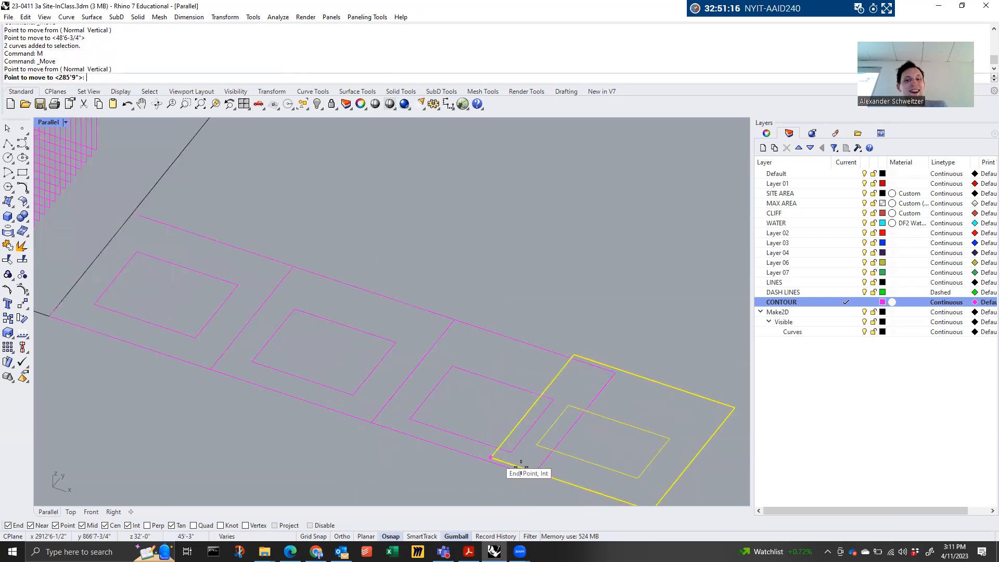
click(531, 475)
Select the first flattened section in the strip and create a new layer named CONTOUR 00
scroll(435, 342, down, 5)
right_drag(413, 348, 510, 355)
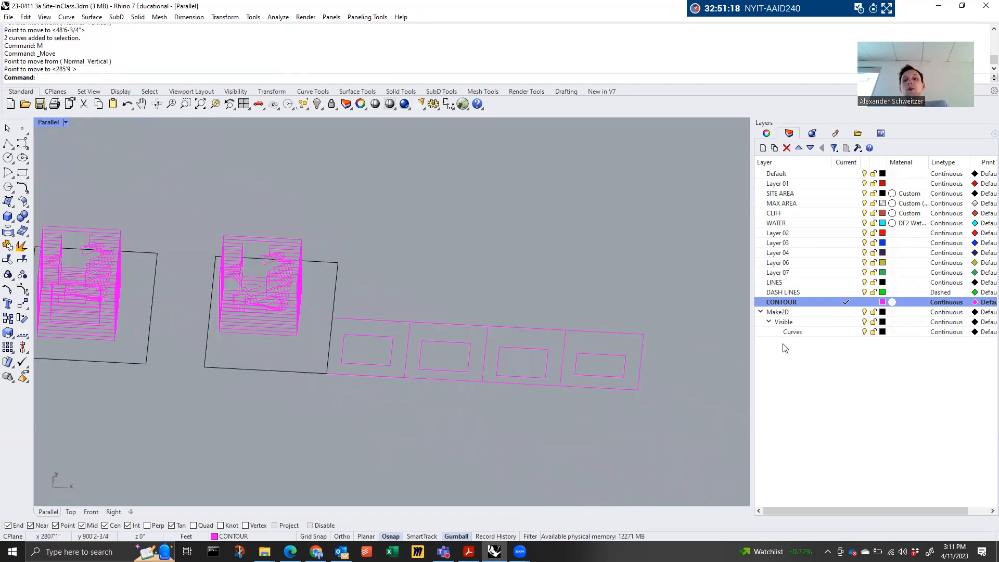
click(366, 321)
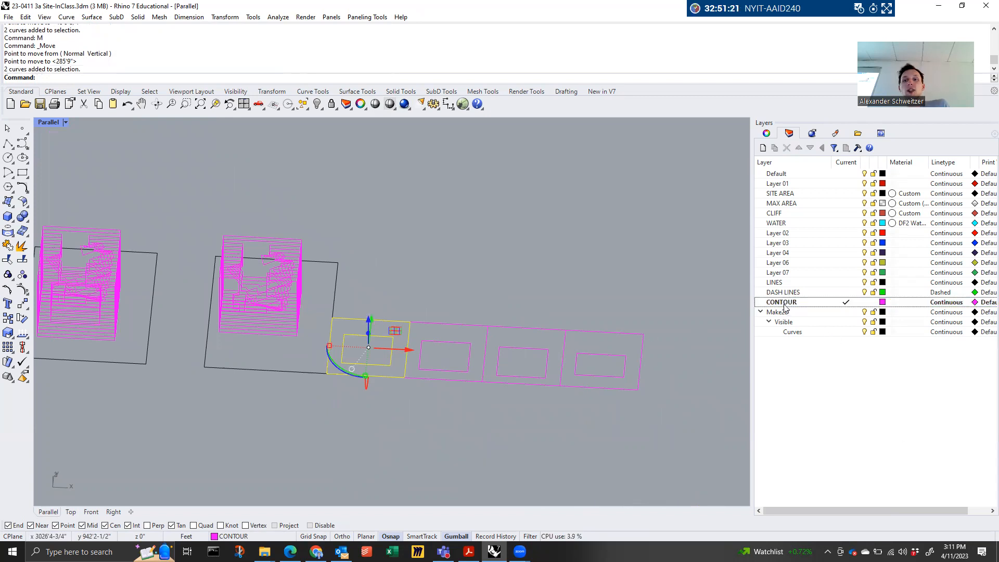
click(763, 148)
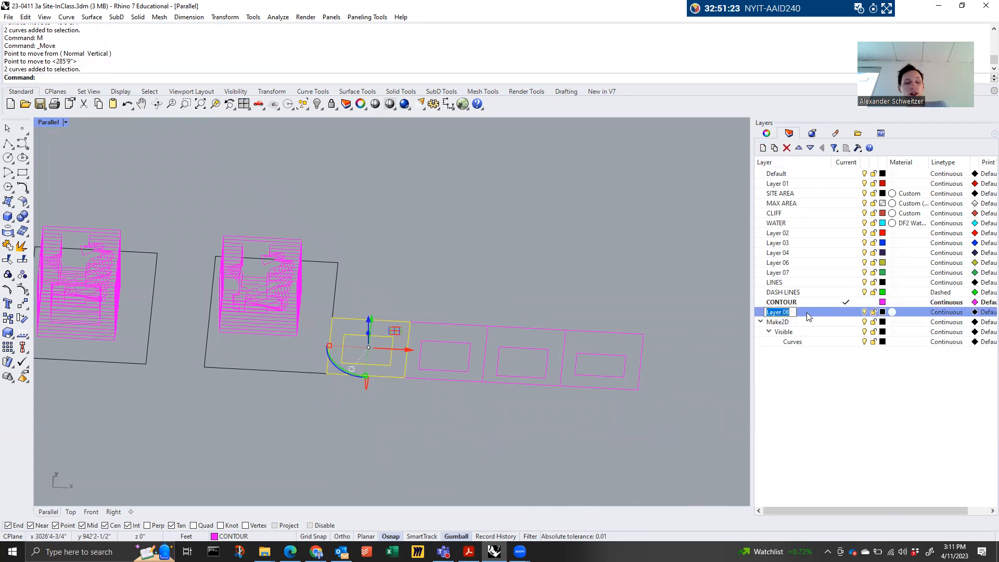
text(CONTOUR)
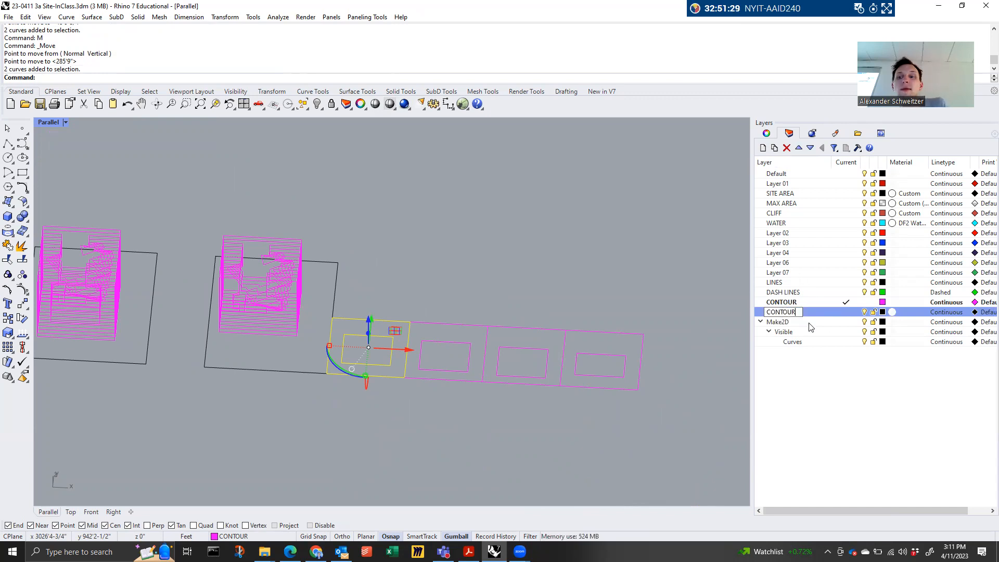
key(Return)
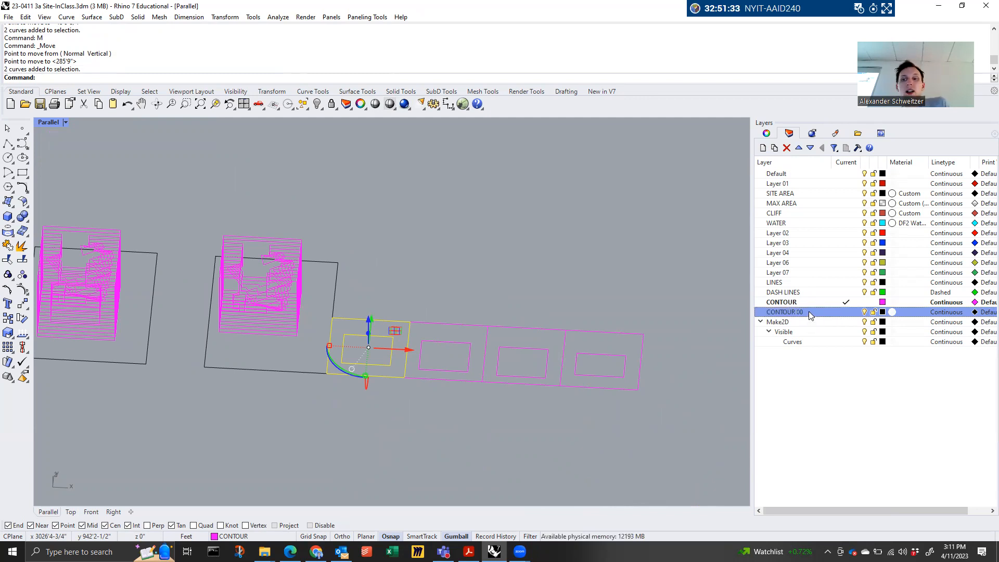
Create another layer, nest it under CONTOUR 00 as a sublayer, and name it CONTOUR 01
right_click(809, 314)
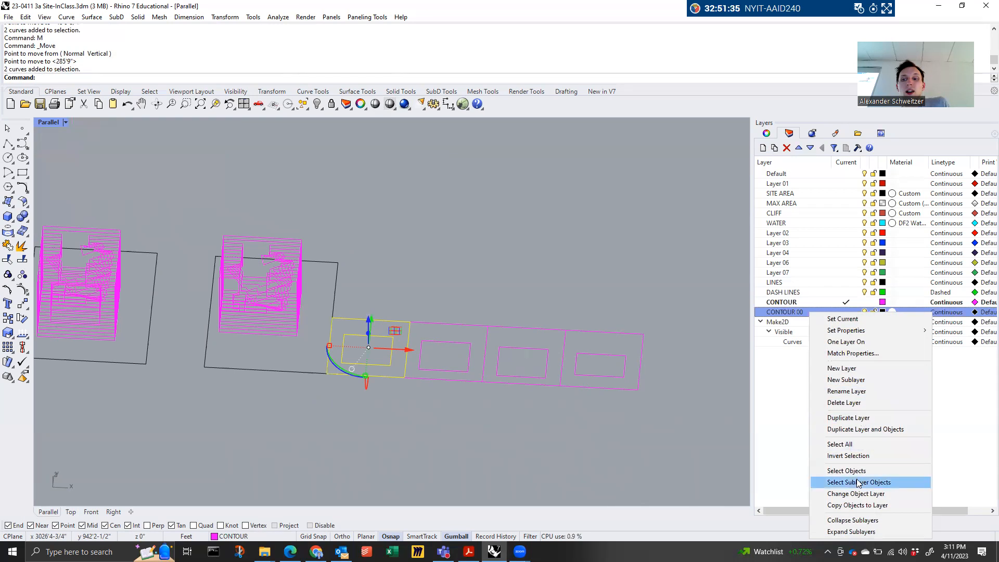
click(762, 148)
click(762, 148)
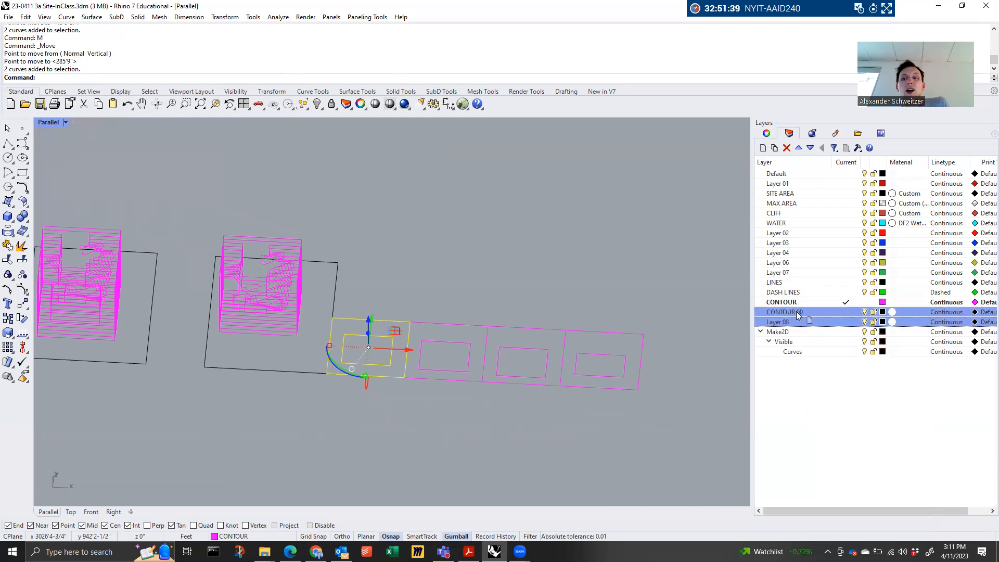
drag(802, 323, 779, 318)
text(C)
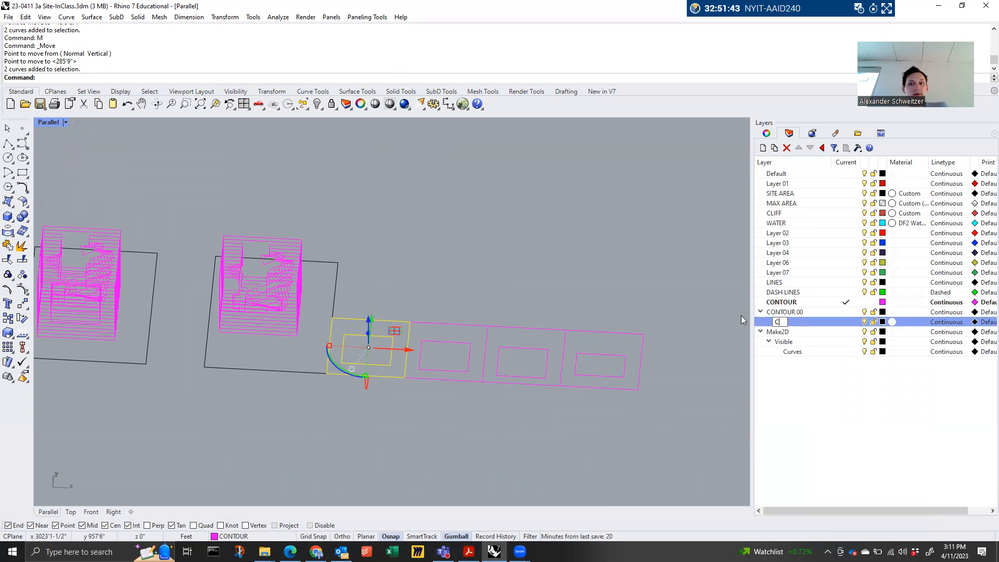
text(ONTOUR 01)
key(Return)
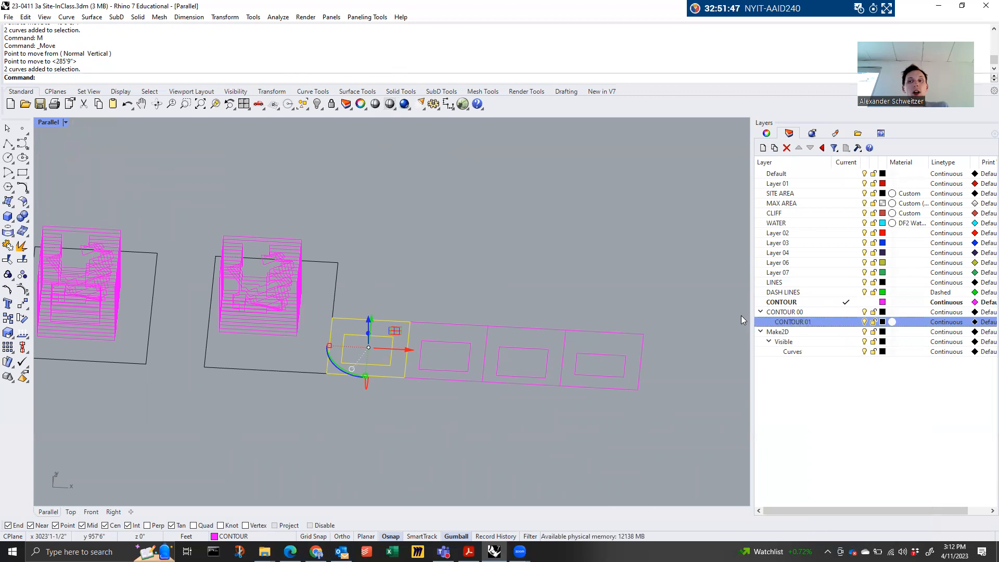
Add two more sublayers under CONTOUR 00, named C2 and c3
click(763, 148)
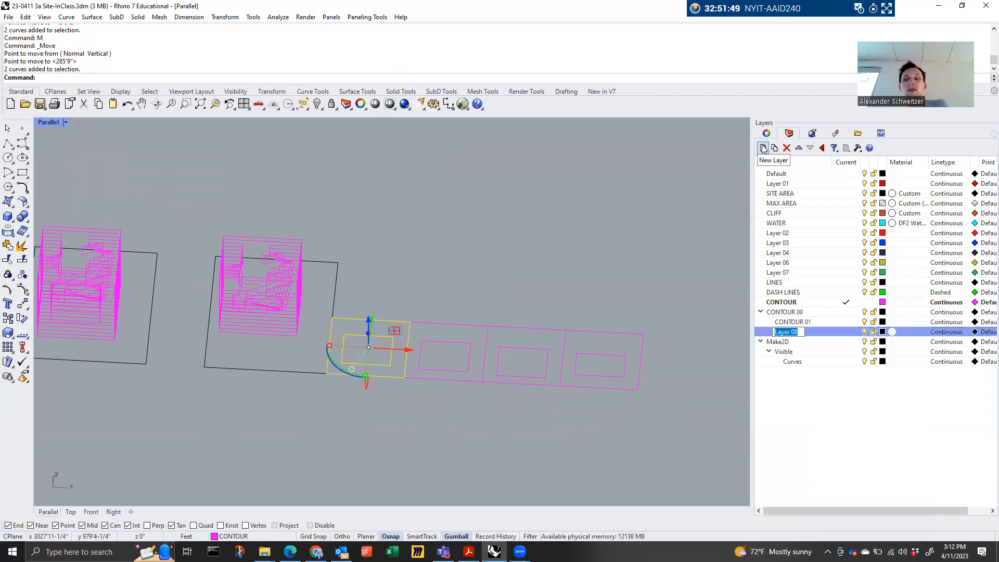
text(C2)
key(Return)
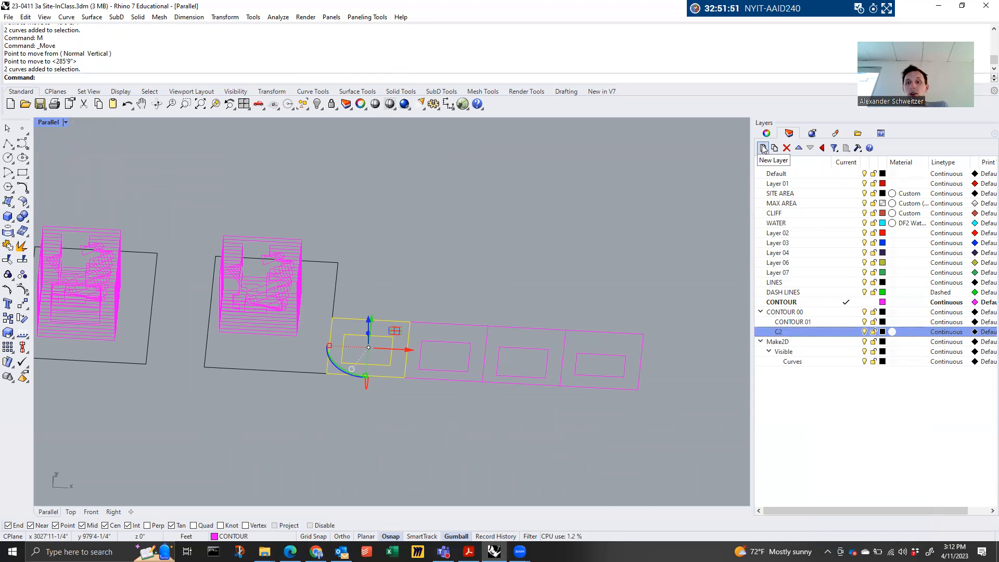
click(767, 149)
text(c3)
key(Return)
Add another two sublayers under CONTOUR 00, named c4 and c5, and clear the curve selection
click(767, 148)
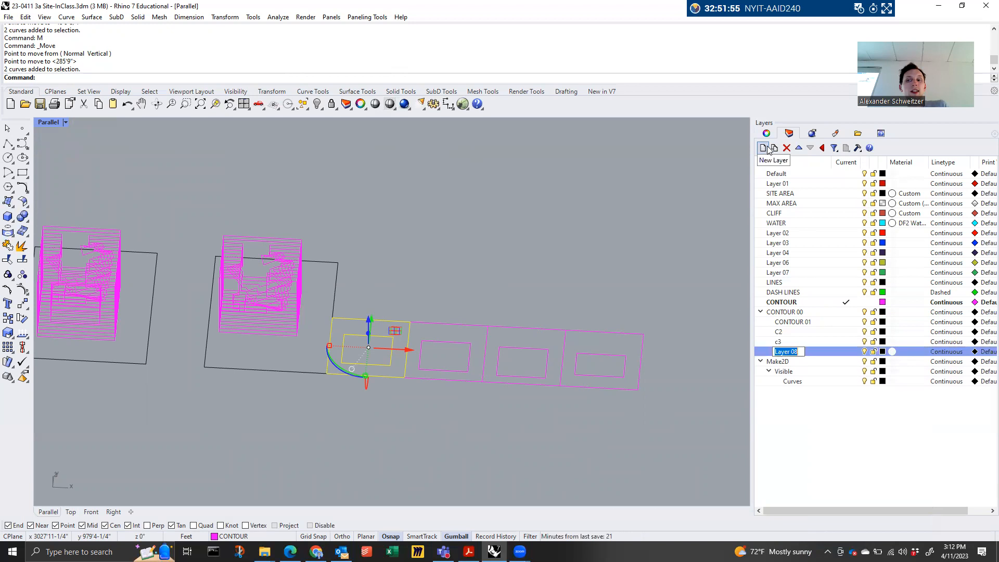
text(c4)
key(Return)
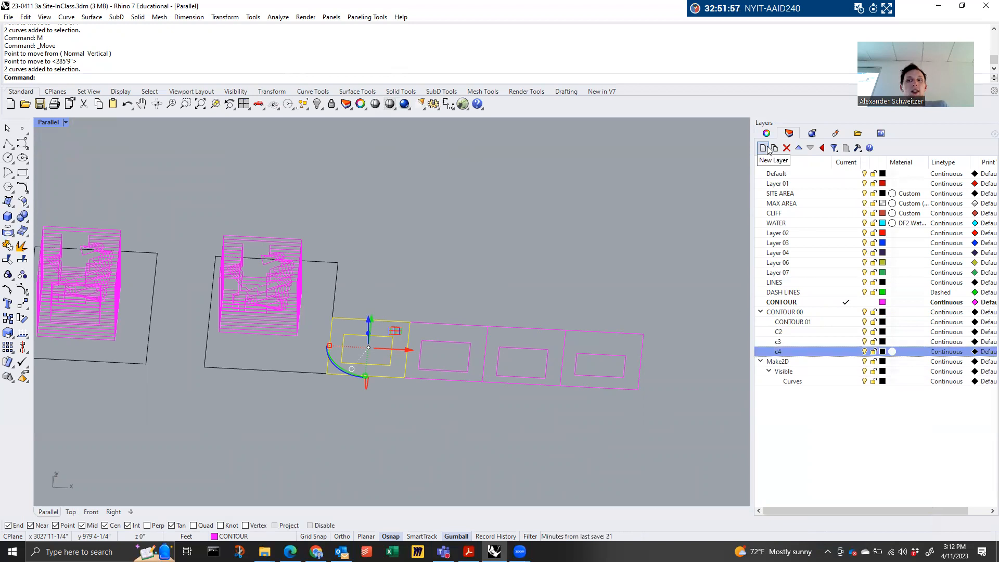
click(768, 148)
text(c5)
key(Return)
click(718, 292)
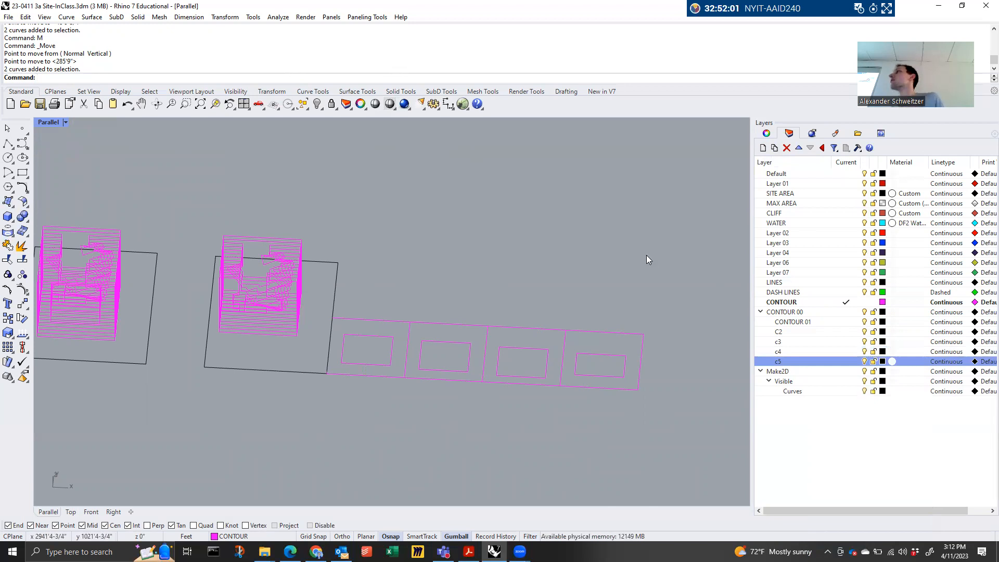
click(379, 319)
key(Escape)
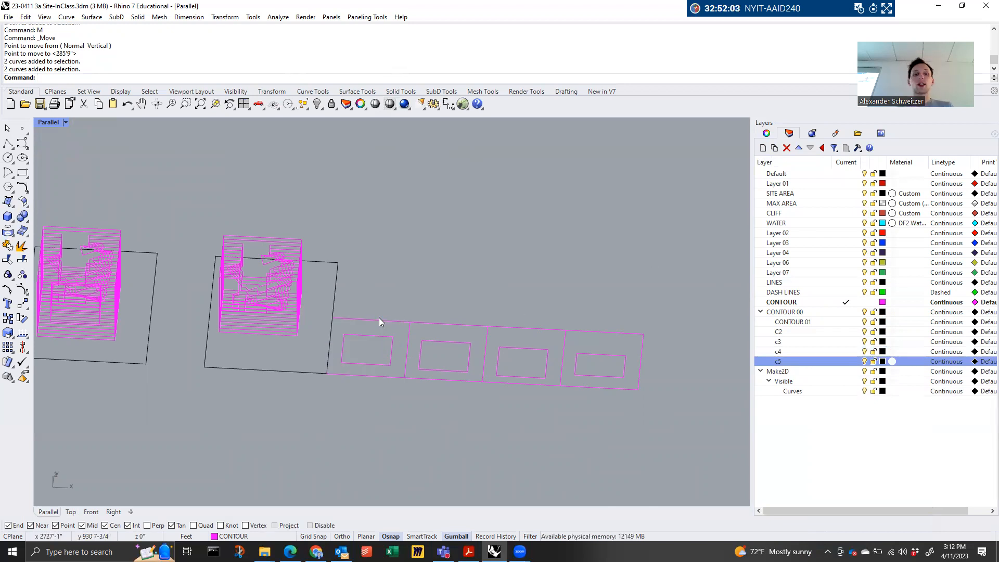
Move the fifth section out of the stack by its lower corner to the outer corner of the fourth flattened section
right_drag(264, 283, 219, 258)
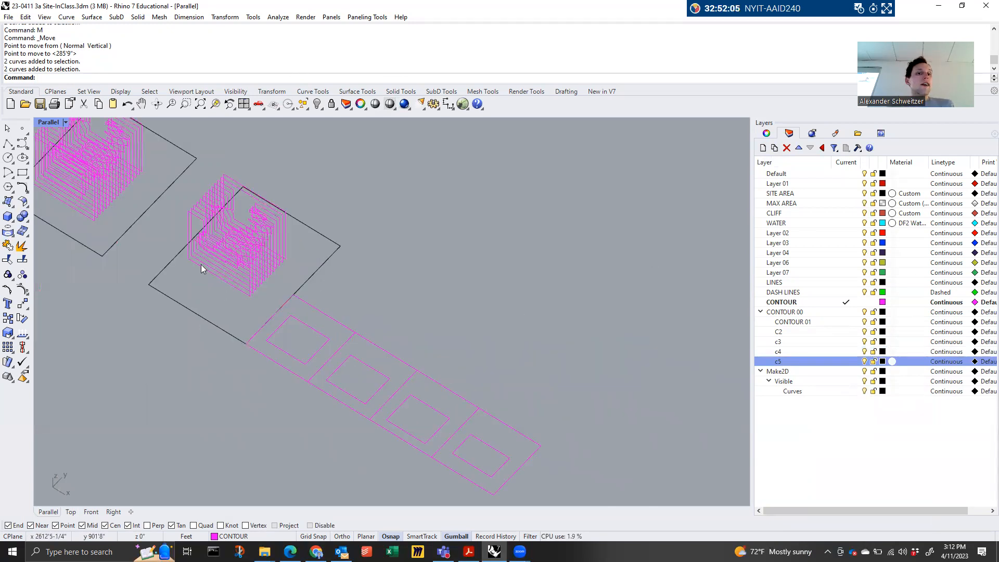
click(201, 265)
scroll(185, 272, up, 5)
text(M)
key(Return)
click(194, 221)
scroll(208, 229, down, 3)
scroll(400, 333, down, 4)
scroll(495, 440, up, 6)
click(524, 461)
Rotate the fifth section to lie flat and snap its corner to the end of the strip
click(562, 459)
click(599, 478)
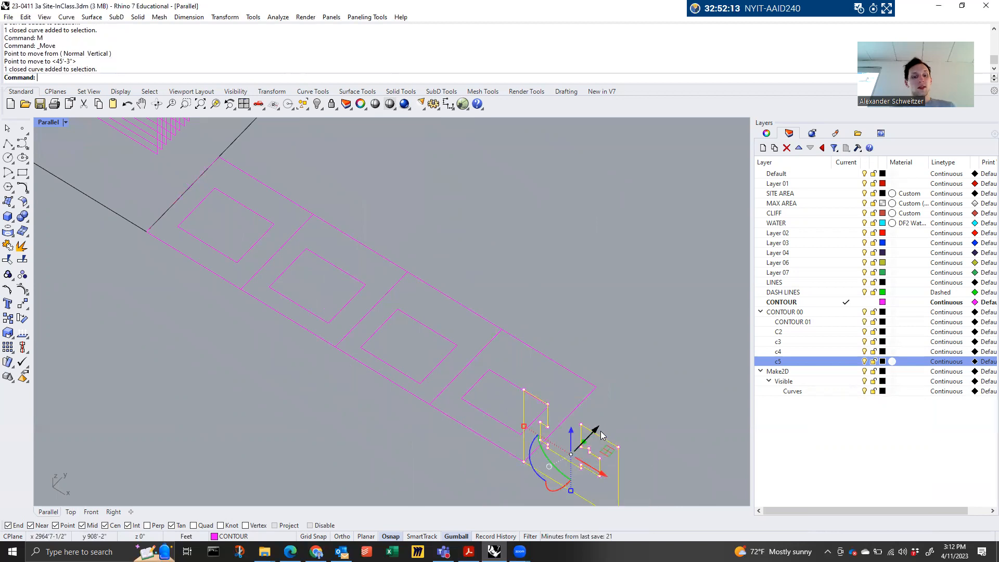
click(548, 488)
key(Return)
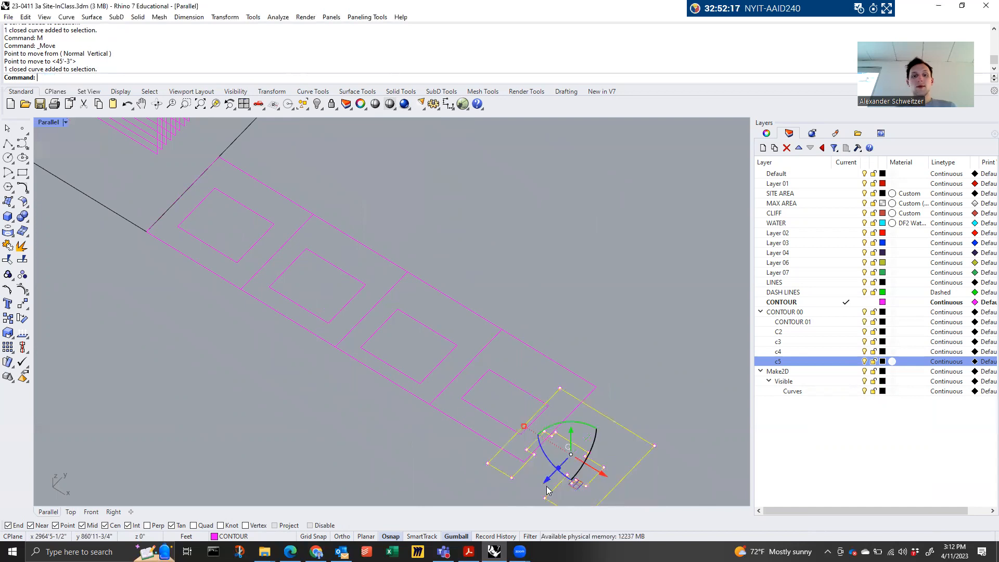
text(M)
key(Return)
scroll(511, 455, down, 3)
click(511, 454)
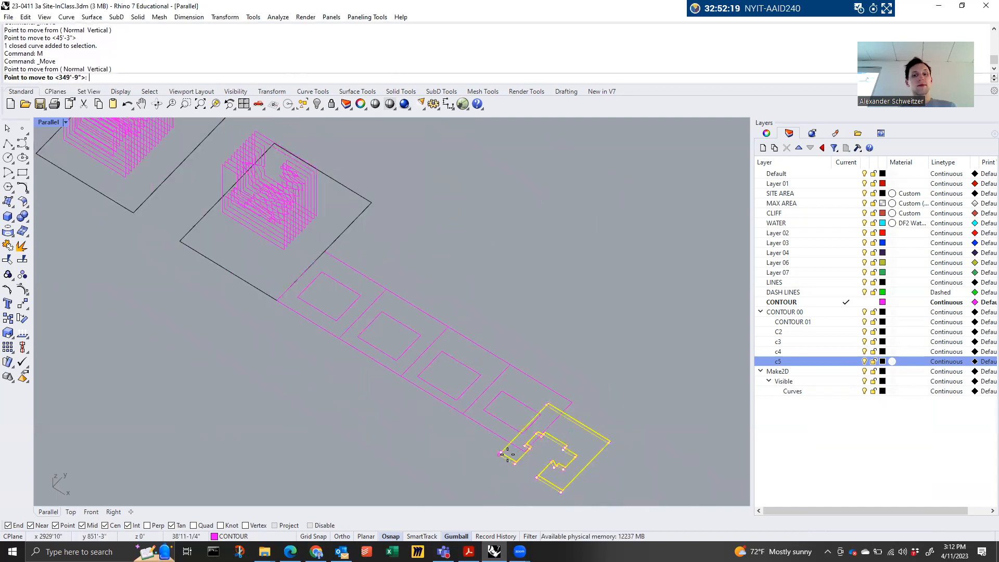
click(525, 450)
Move the sixth section from the stack by its lower corner to the outer corner of the fifth flattened section
click(264, 242)
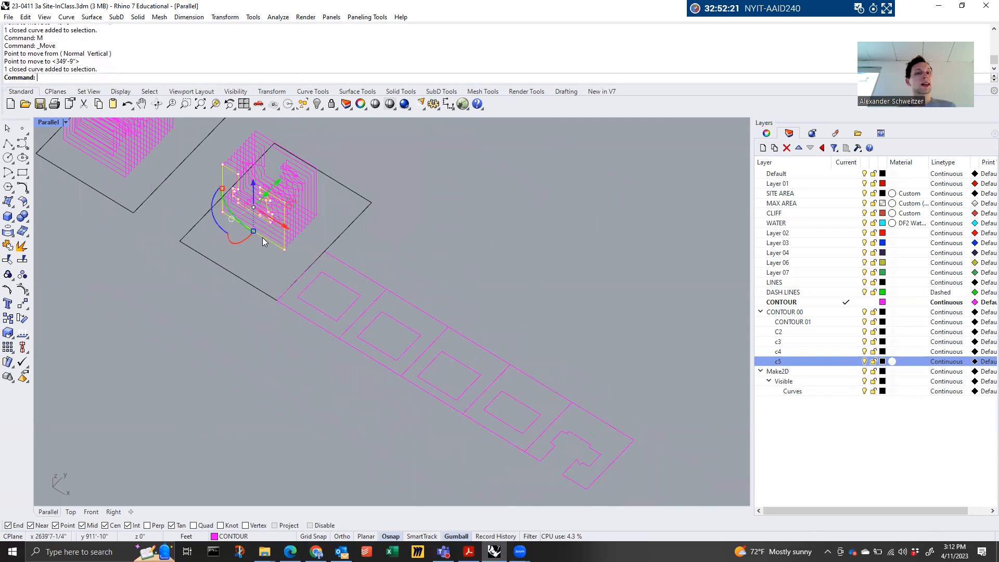
text(M)
key(Return)
click(223, 212)
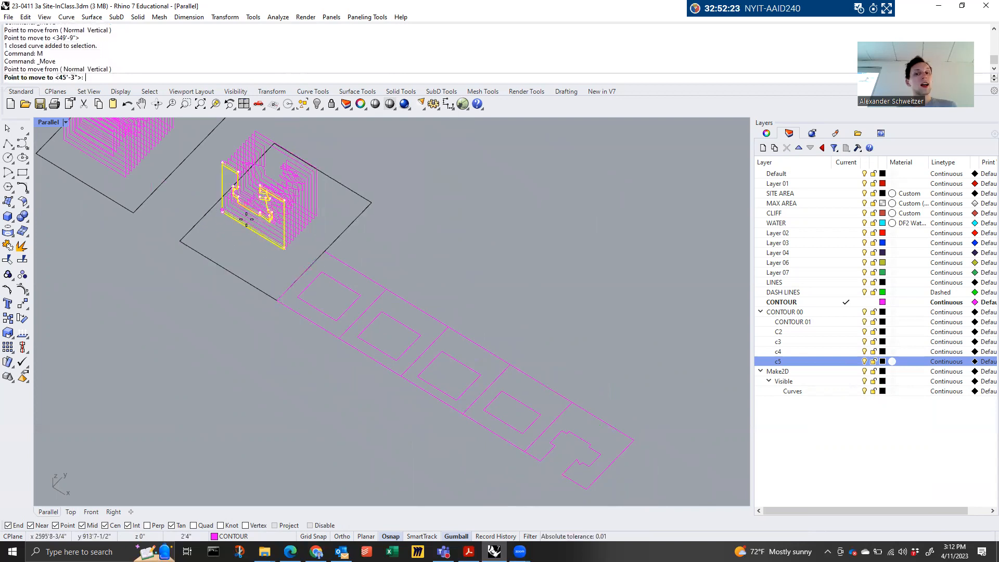
click(591, 483)
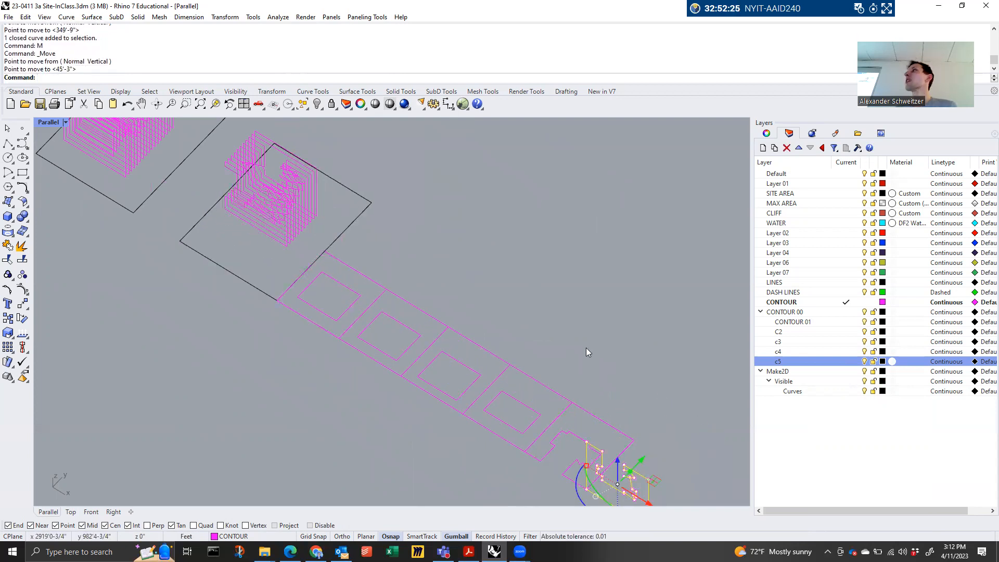
scroll(501, 250, down, 2)
text(Rotate)
key(Return)
key(Escape)
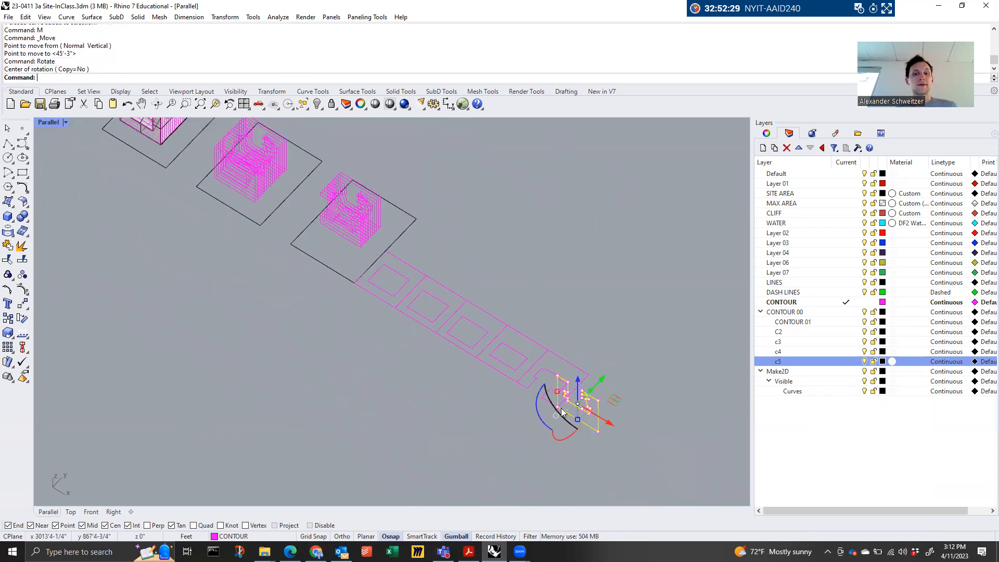
Rotate the sixth section to lie flat and snap its corner to the end of the strip
click(558, 442)
key(Return)
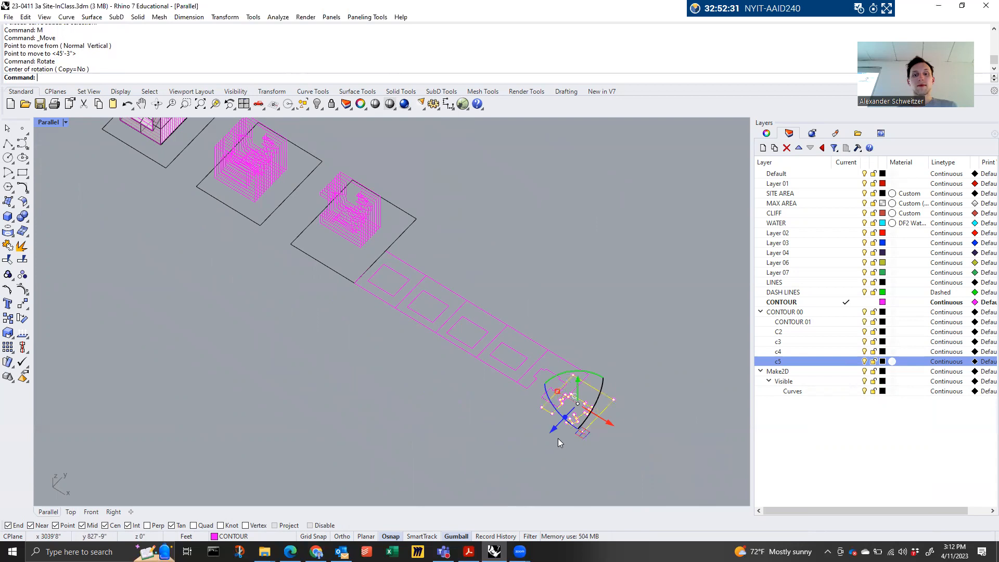
text(m)
key(Return)
scroll(527, 392, up, 3)
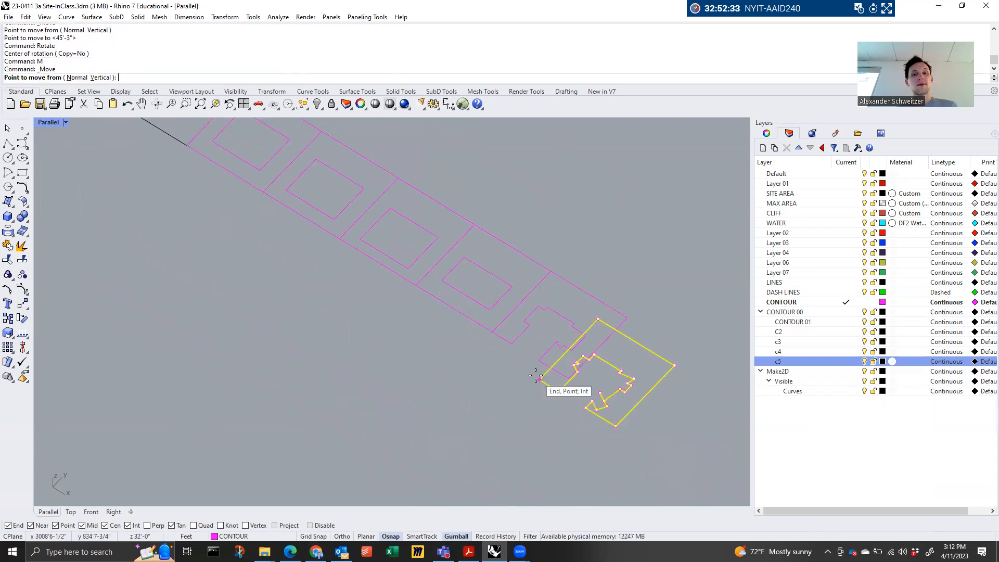
click(558, 392)
click(588, 391)
Move the two curves of the seventh section from the stack by their lower corner to the outer end of the strip
scroll(568, 423, down, 8)
scroll(370, 284, up, 10)
click(397, 240)
text(m)
key(Return)
click(380, 224)
scroll(376, 228, down, 2)
scroll(377, 228, down, 4)
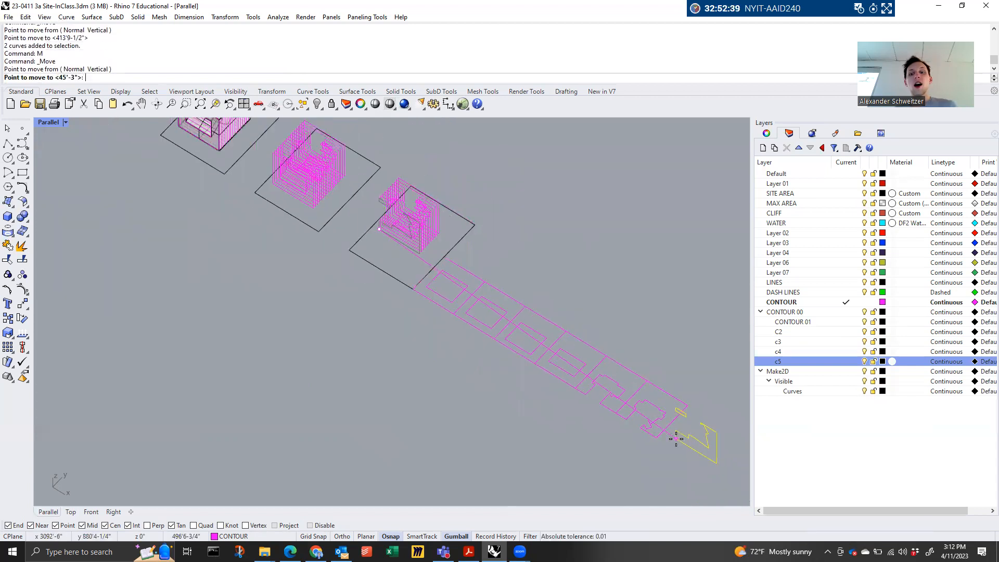
click(671, 441)
click(675, 449)
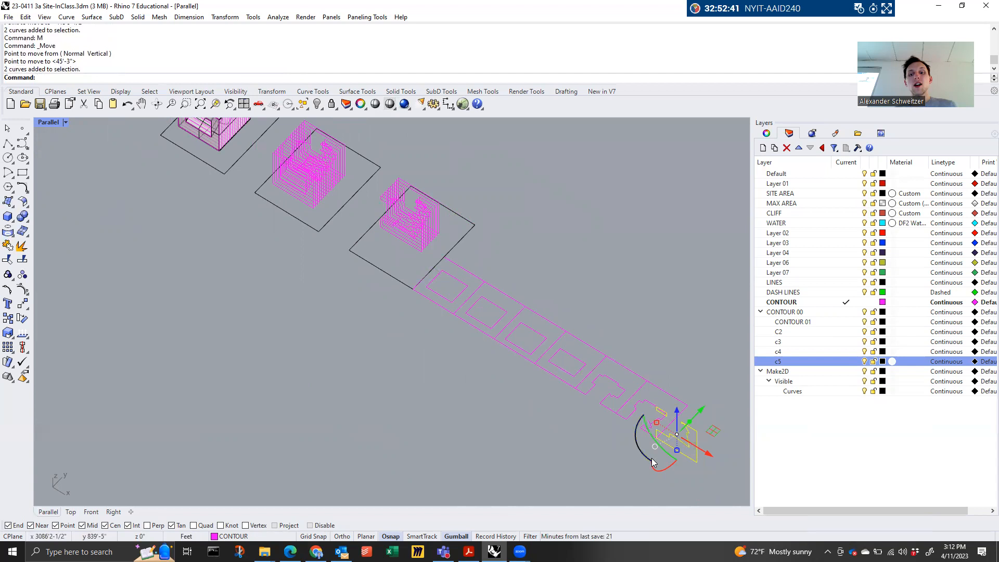
Rotate the seventh section 90 degrees to lie flat and snap its upper corner to the sixth section's outer corner
click(655, 458)
text(90)
key(Return)
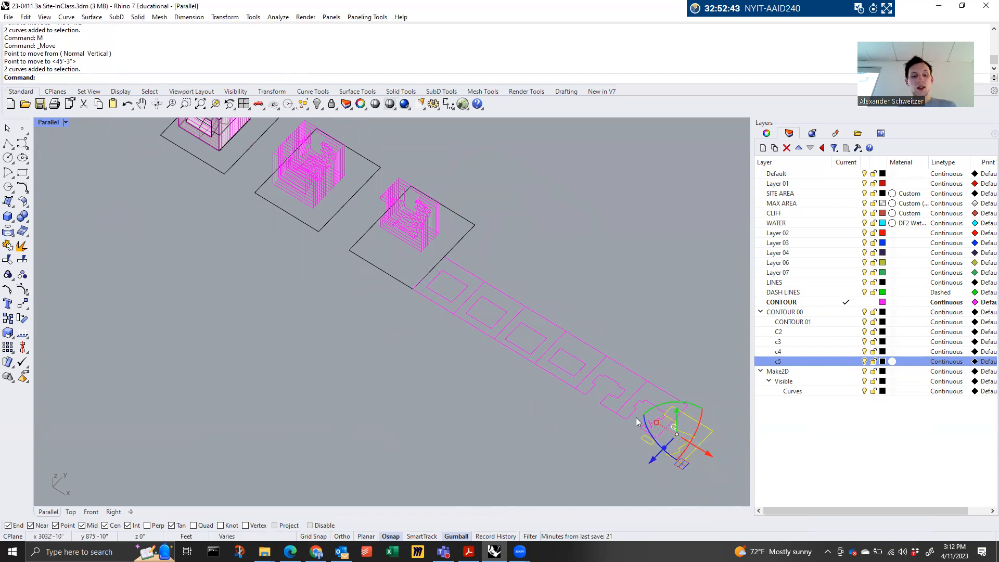
text(m)
key(Return)
click(672, 405)
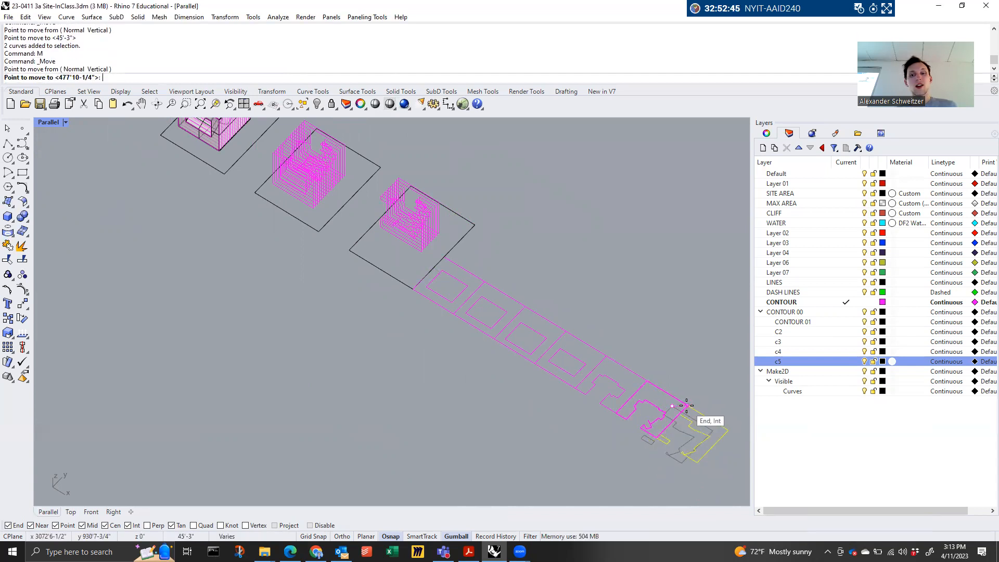
click(686, 406)
click(413, 242)
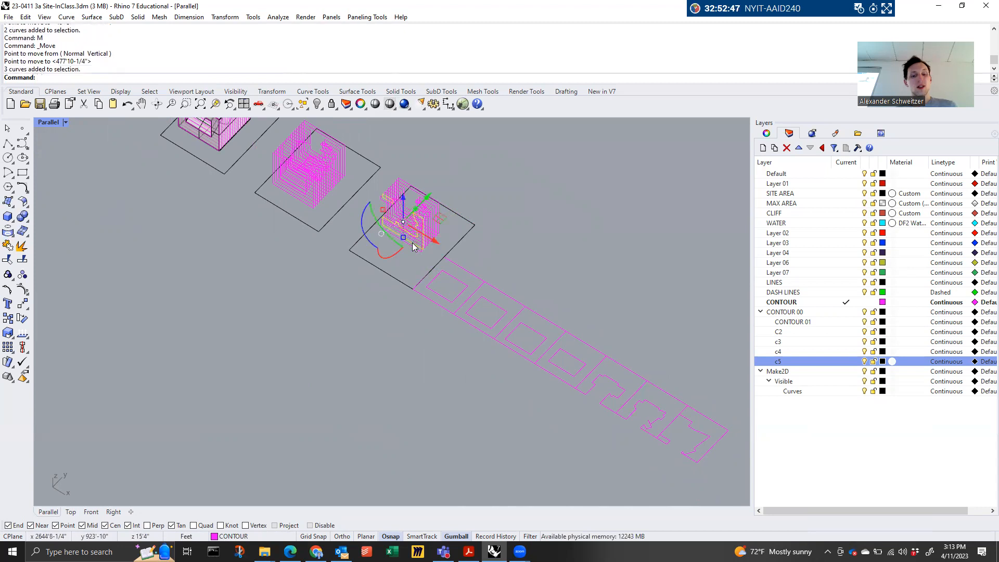
text(m)
key(Return)
scroll(369, 217, up, 3)
key(Escape)
click(369, 214)
key(Escape)
Move the two curves of the eighth section from the stack by their lower corner to the strip's outer end
click(369, 214)
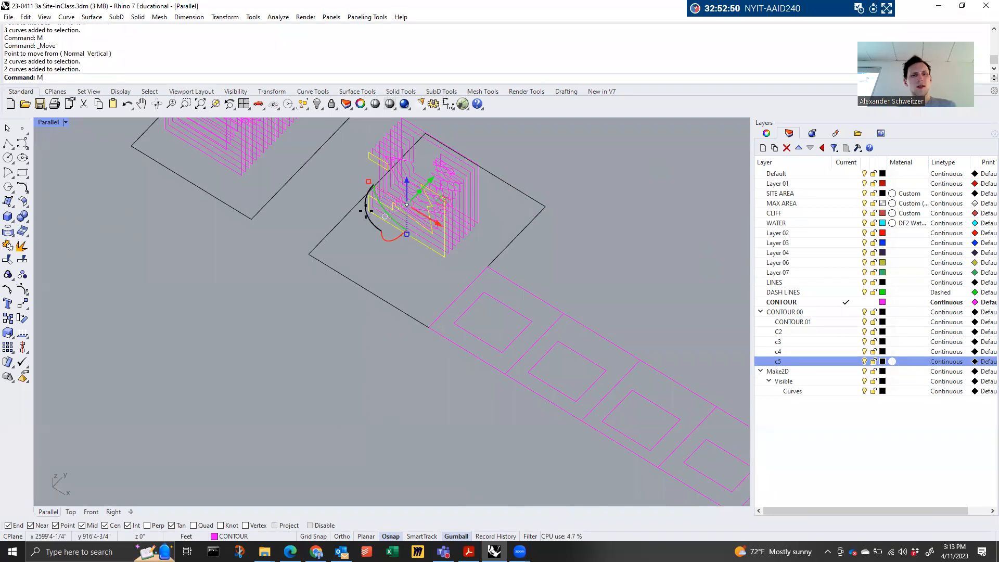
text(m)
key(Return)
click(360, 210)
scroll(359, 211, down, 3)
click(643, 380)
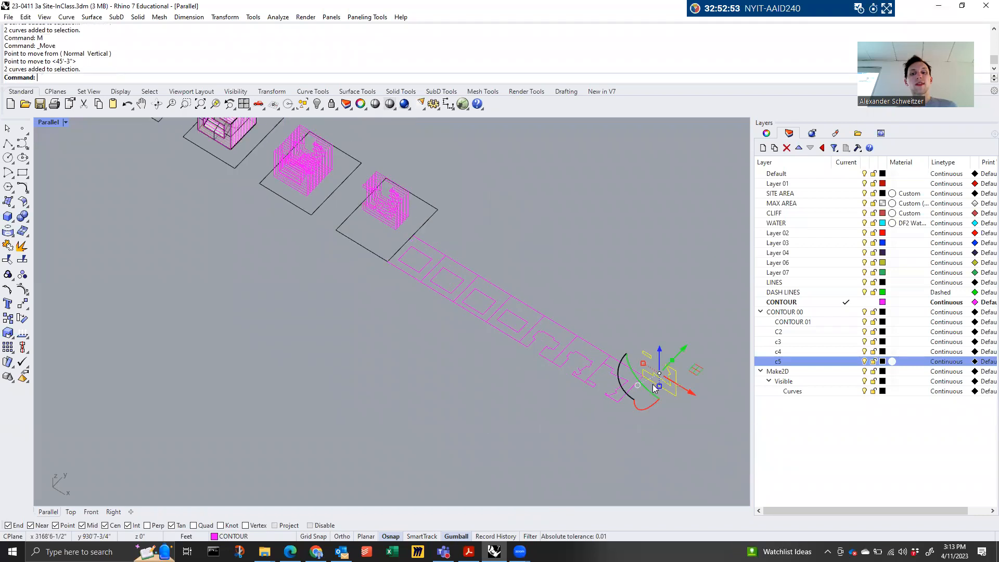
Rotate the eighth section 90 degrees to lie flat and snap its upper corner to the seventh section's outer corner
click(642, 410)
text(90)
key(Return)
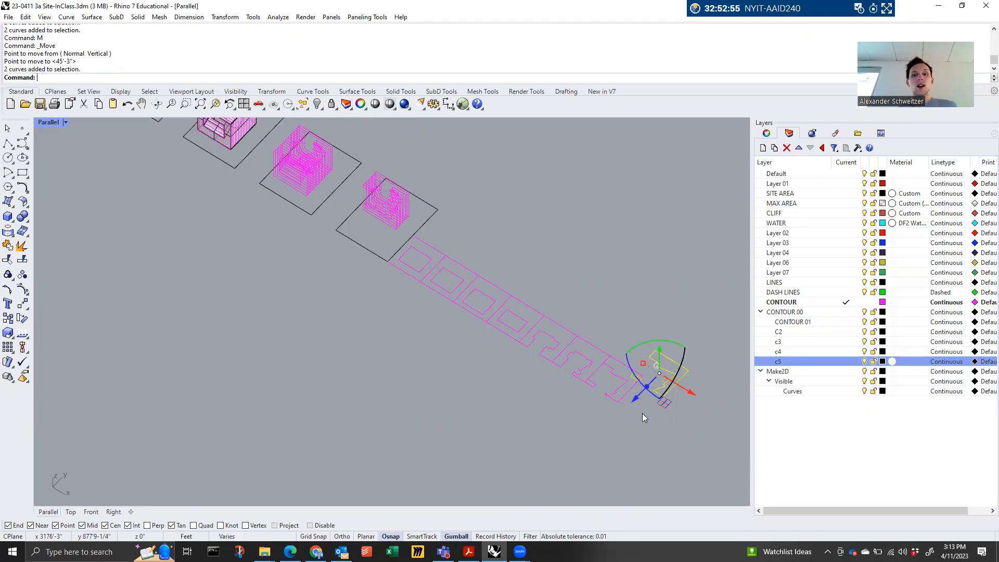
text(m)
key(Return)
click(656, 349)
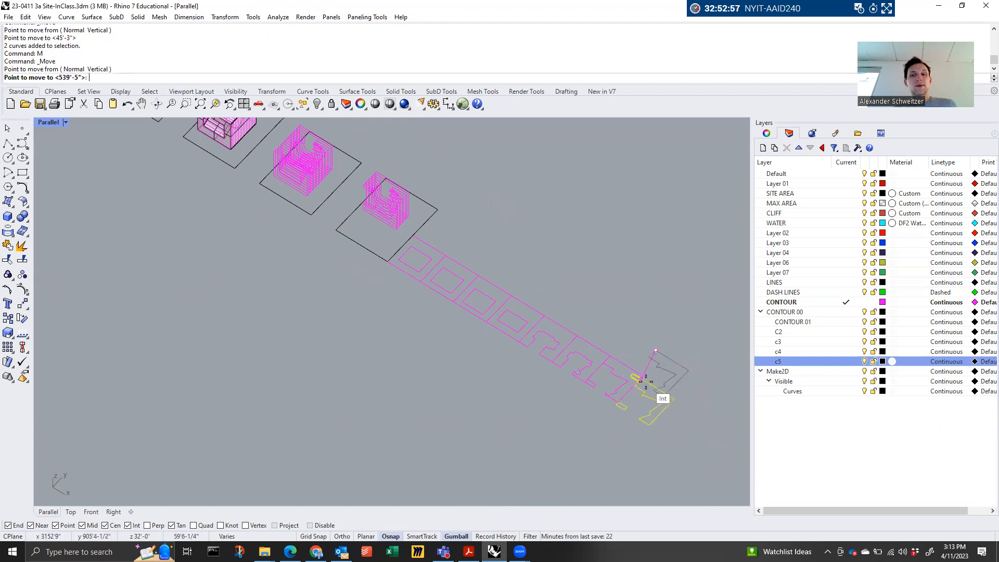
click(646, 377)
Move the three curves of the ninth section from the stack by their lower corner to the strip's outer end
click(385, 225)
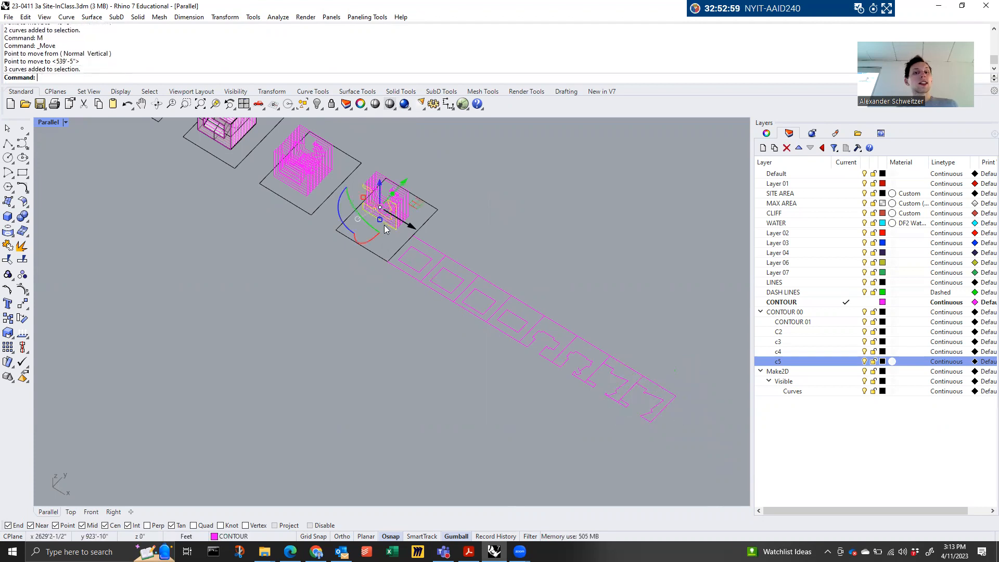
text(m)
key(Return)
scroll(374, 217, up, 4)
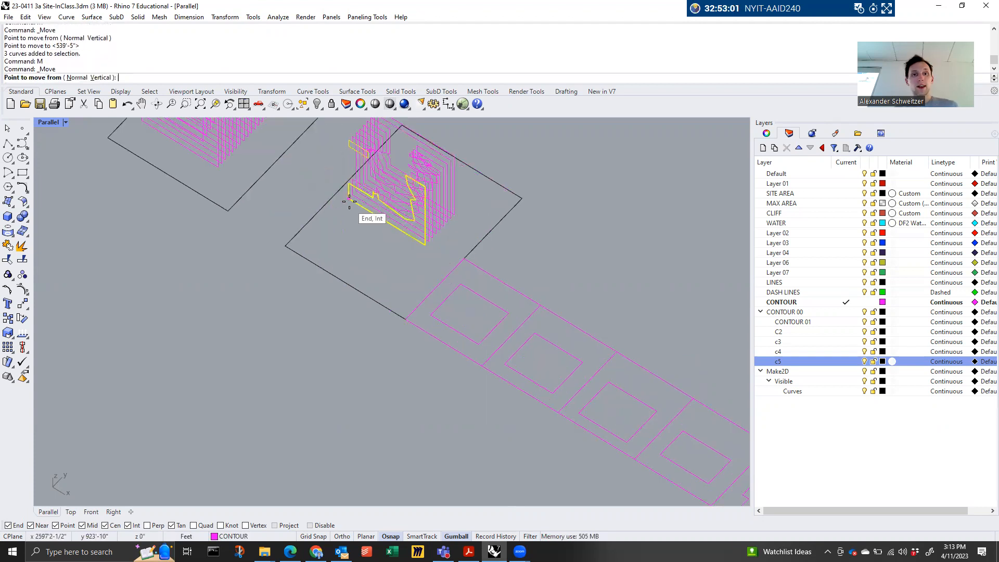
click(349, 202)
scroll(350, 201, down, 4)
click(677, 395)
click(674, 396)
Rotate the ninth section 90 degrees to lie flat and snap its upper corner to the eighth section's outer corner
click(658, 423)
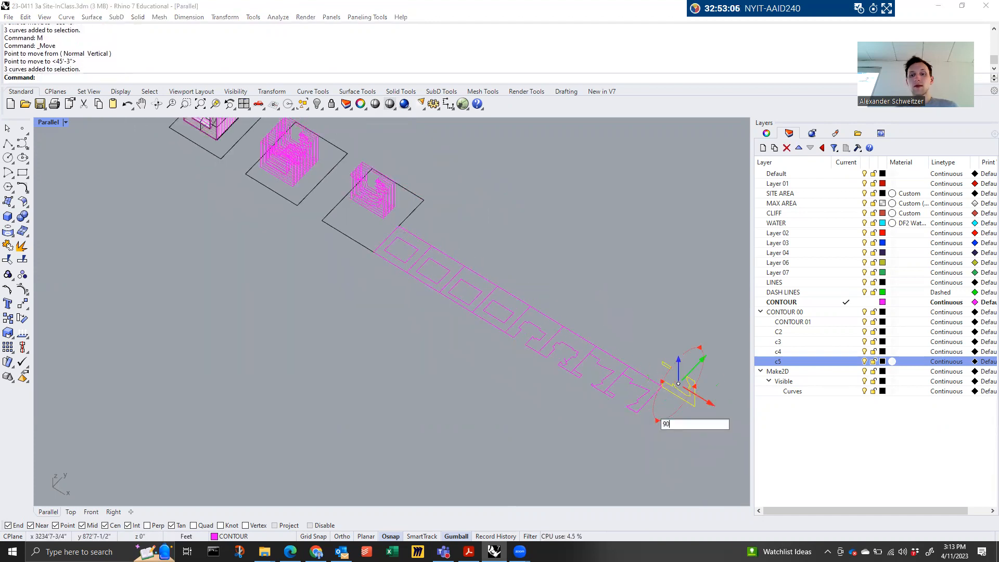
key(Return)
text(m)
key(Return)
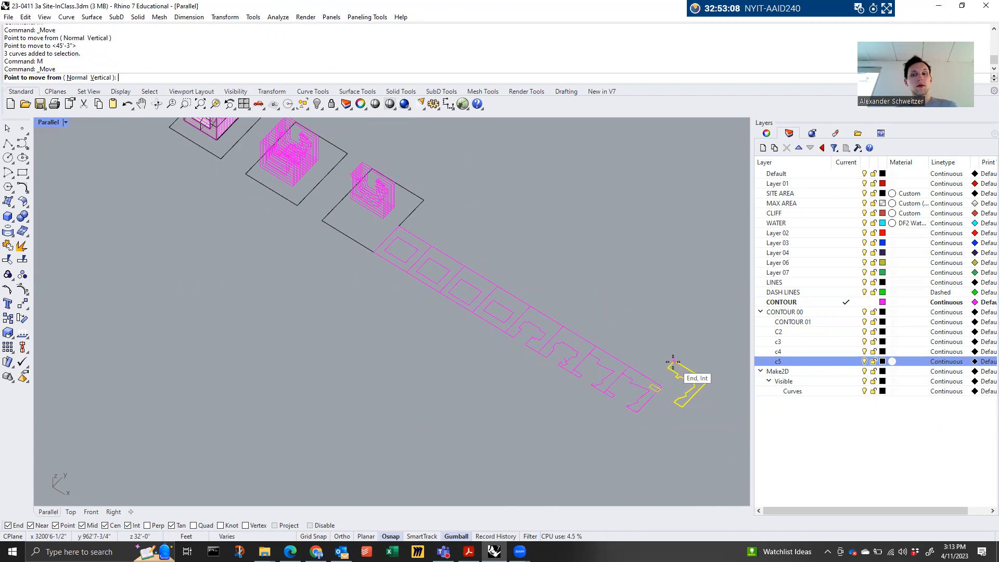
click(673, 362)
click(659, 387)
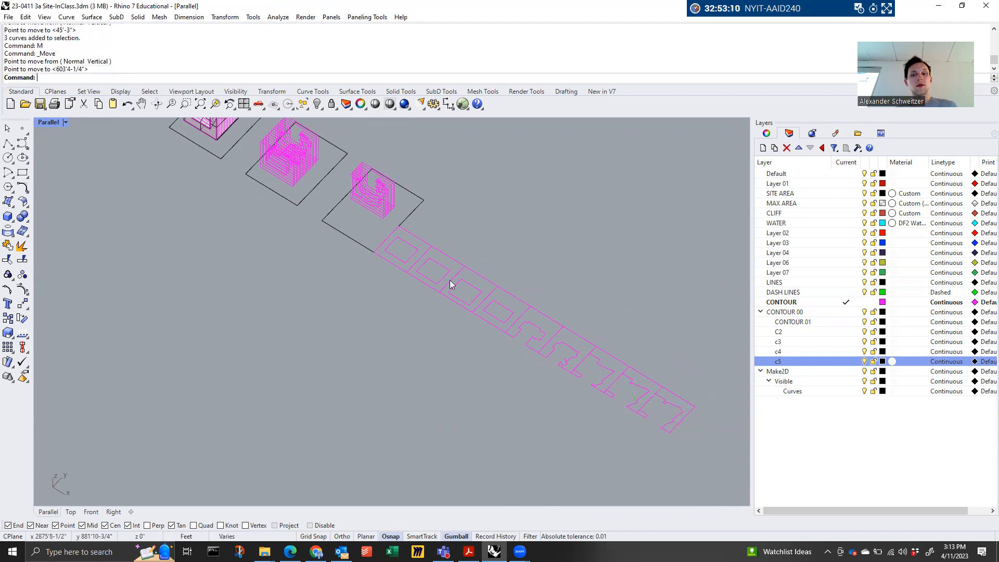
Move the two curves of the tenth section from the stack by their lower corner to the strip's outer end
scroll(366, 207, up, 3)
click(406, 243)
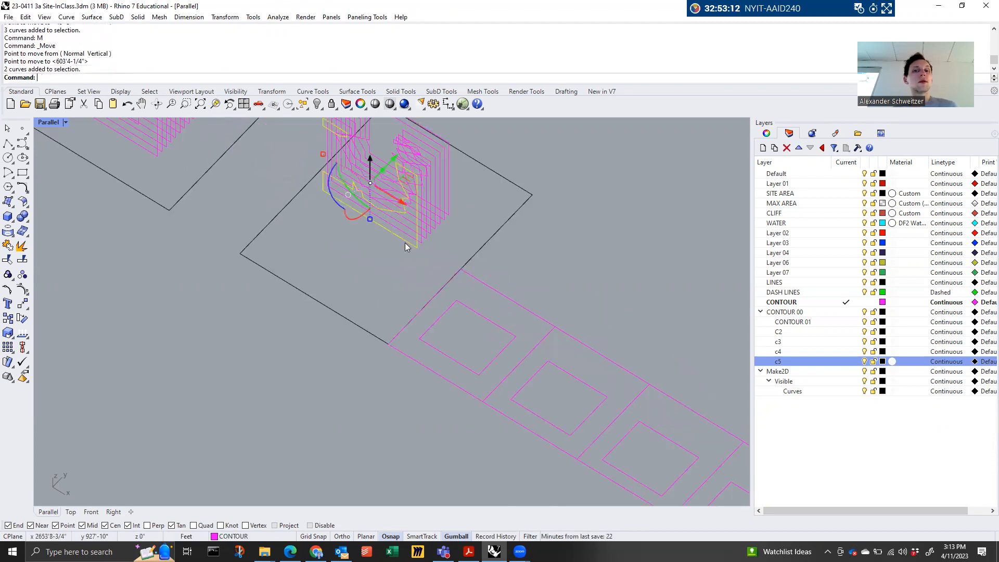
text(m)
key(Return)
click(328, 200)
scroll(333, 208, down, 5)
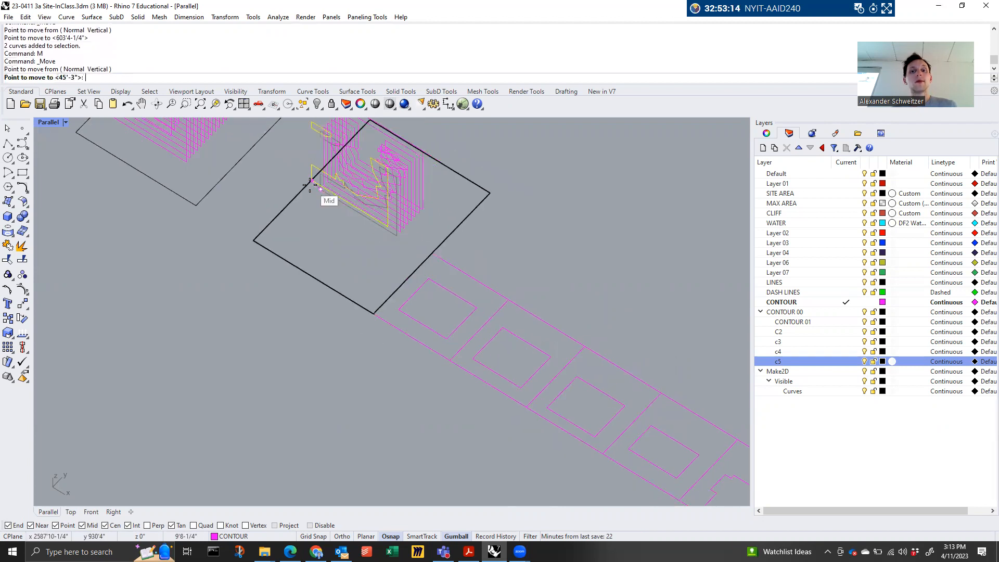
click(615, 413)
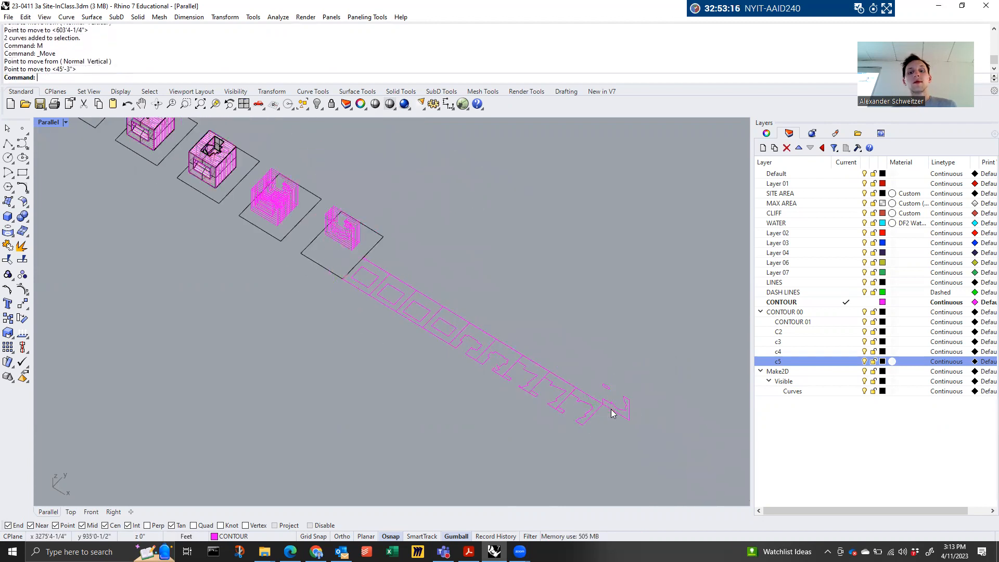
Rotate the tenth section 90 degrees to lie flat and snap its upper corner to the ninth section's outer corner
click(600, 441)
text(90)
key(Return)
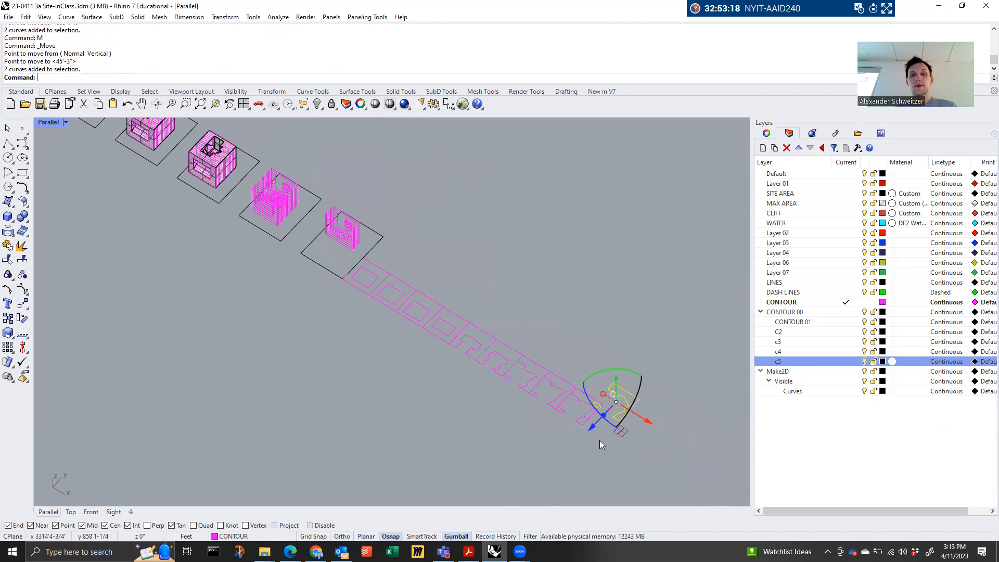
text(m)
key(Return)
click(612, 384)
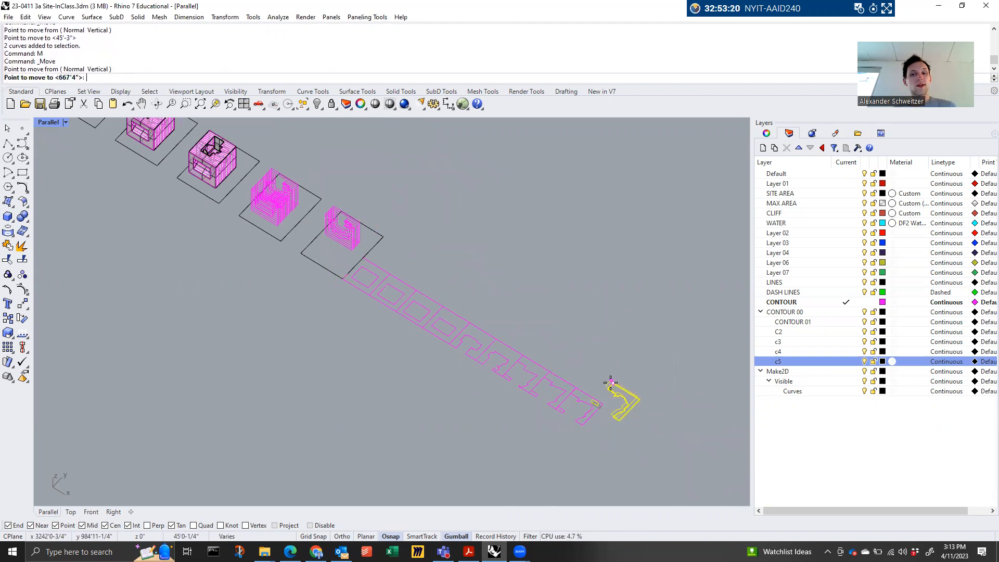
scroll(607, 419, up, 6)
click(598, 383)
Move the closed curve of the eleventh section from the stack by its lower corner to the strip's outer end
scroll(599, 390, down, 3)
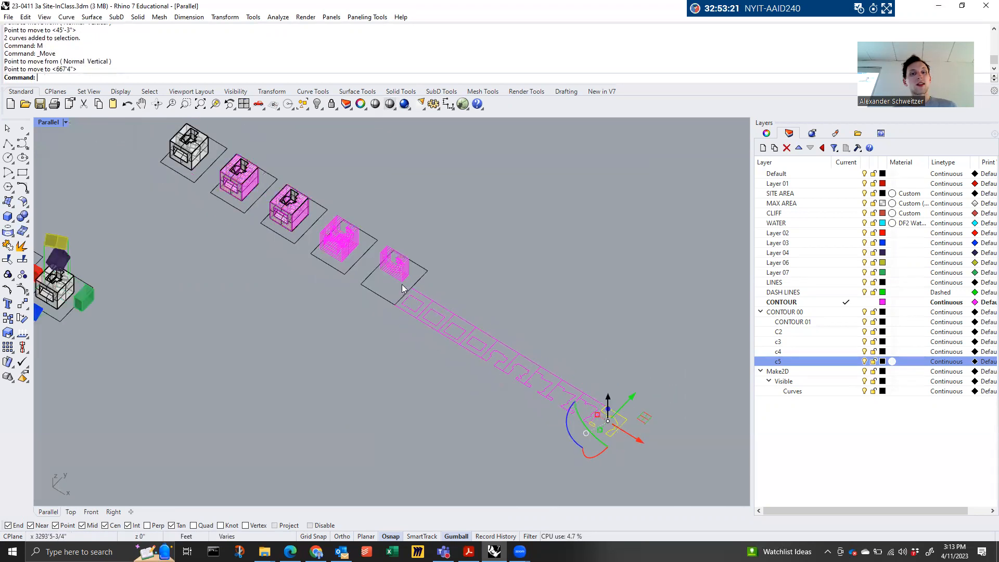
scroll(402, 284, up, 5)
click(400, 283)
click(403, 288)
text(r)
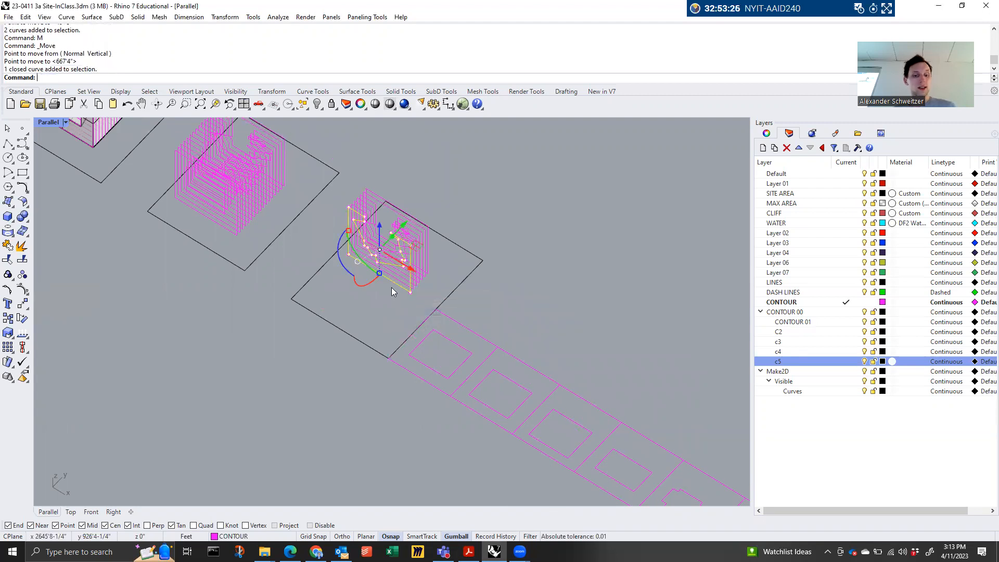
text(m)
key(Return)
click(350, 254)
scroll(328, 238, down, 2)
scroll(328, 238, down, 2)
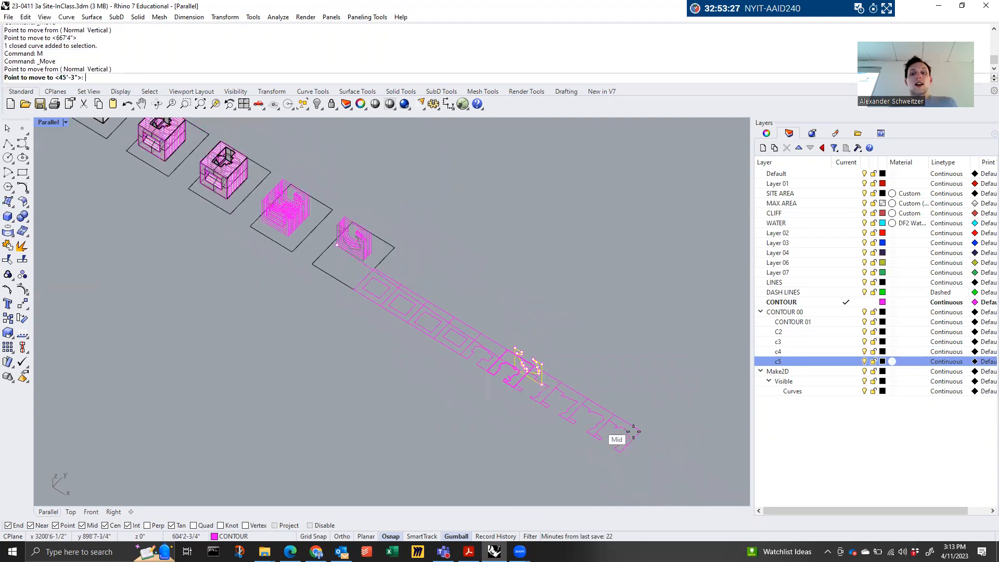
click(650, 436)
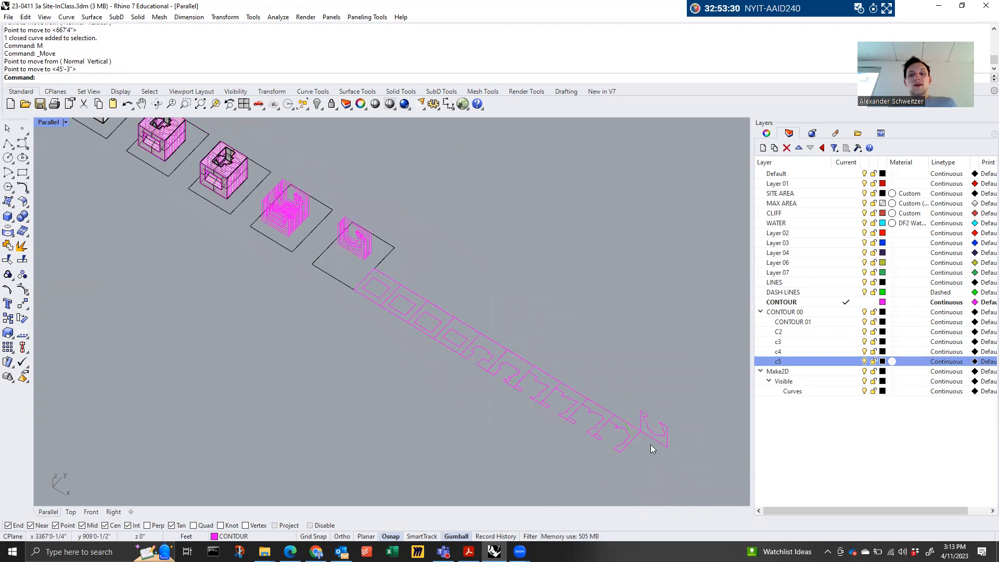
Rotate the eleventh section 90 degrees to lie flat and snap its upper corner to the tenth section's outer corner
click(651, 445)
click(644, 463)
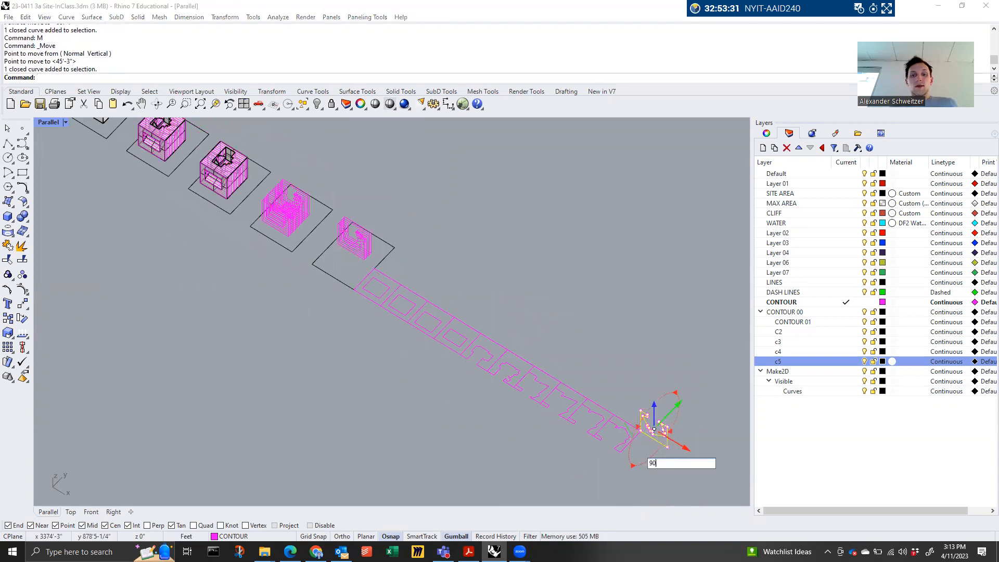
key(Return)
key(Return)
click(652, 410)
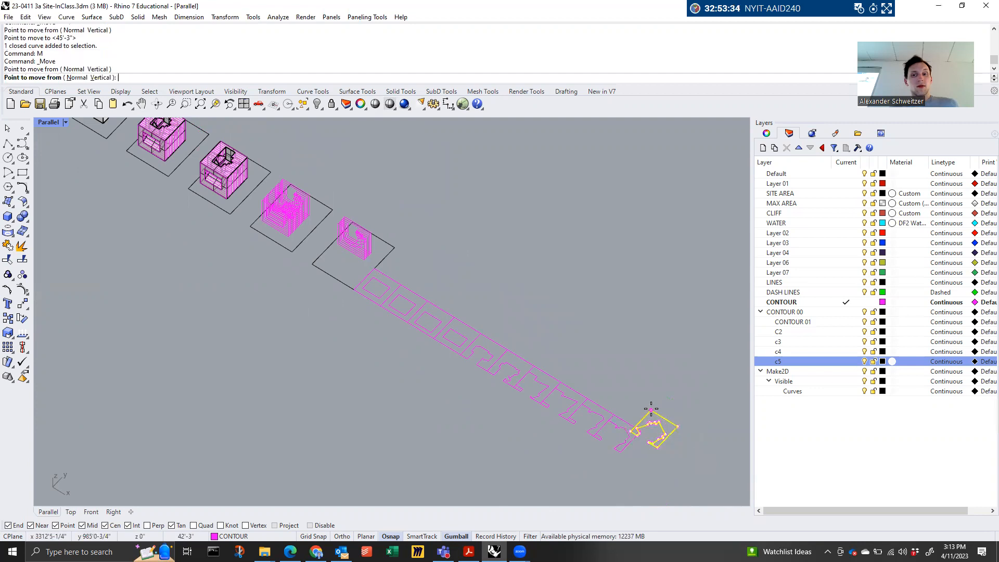
scroll(649, 439, up, 8)
click(630, 418)
Move the twelfth section's closed curve from the stack by its lower corner to the strip's outer end
scroll(624, 416, down, 6)
scroll(361, 252, up, 6)
key(Return)
key(Escape)
text(M)
key(Return)
click(339, 243)
scroll(340, 247, down, 4)
click(682, 455)
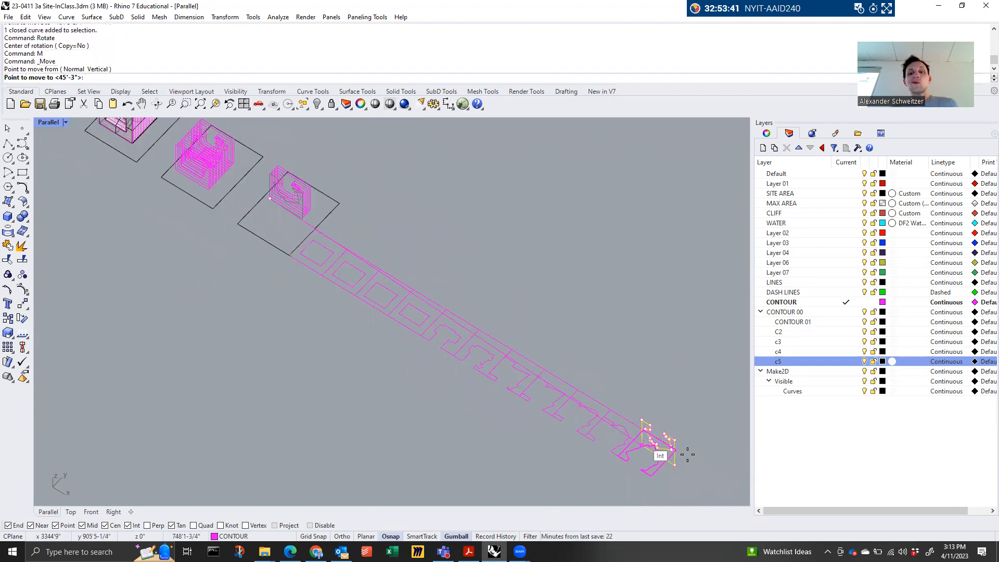
Rotate the twelfth section 90 degrees to lie flat and snap its upper corner to the eleventh section's outer corner
scroll(692, 456, up, 2)
click(692, 482)
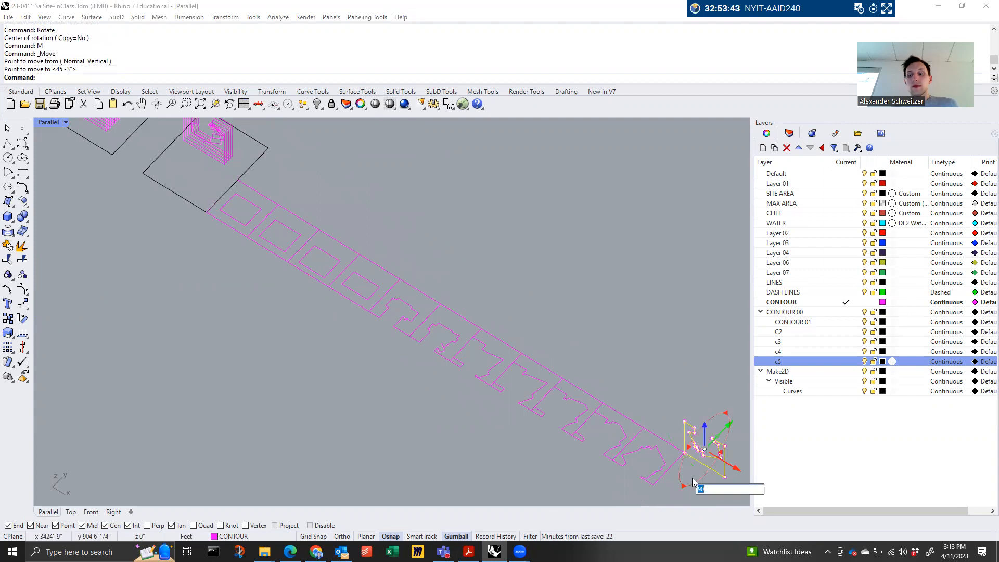
key(Return)
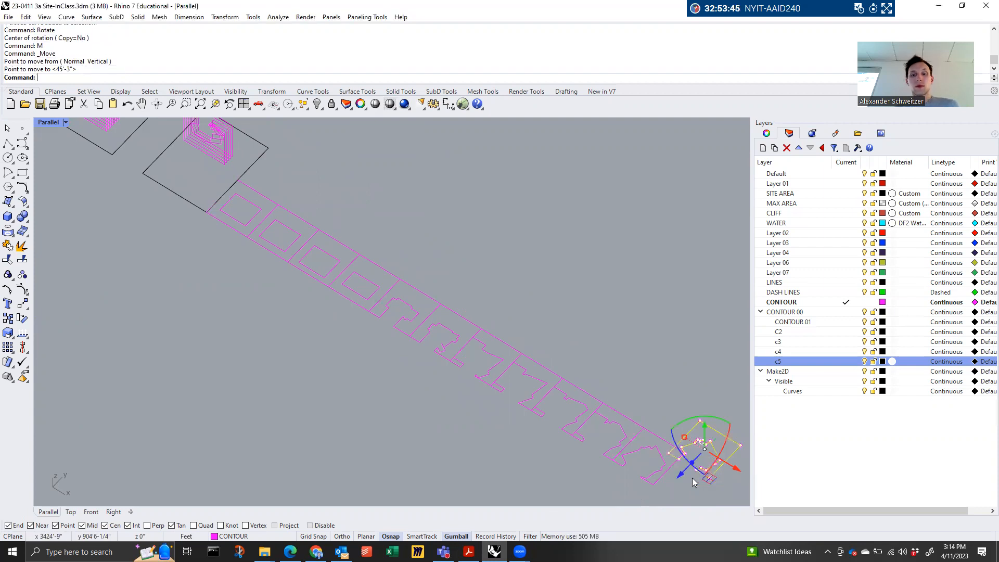
key(Return)
click(704, 448)
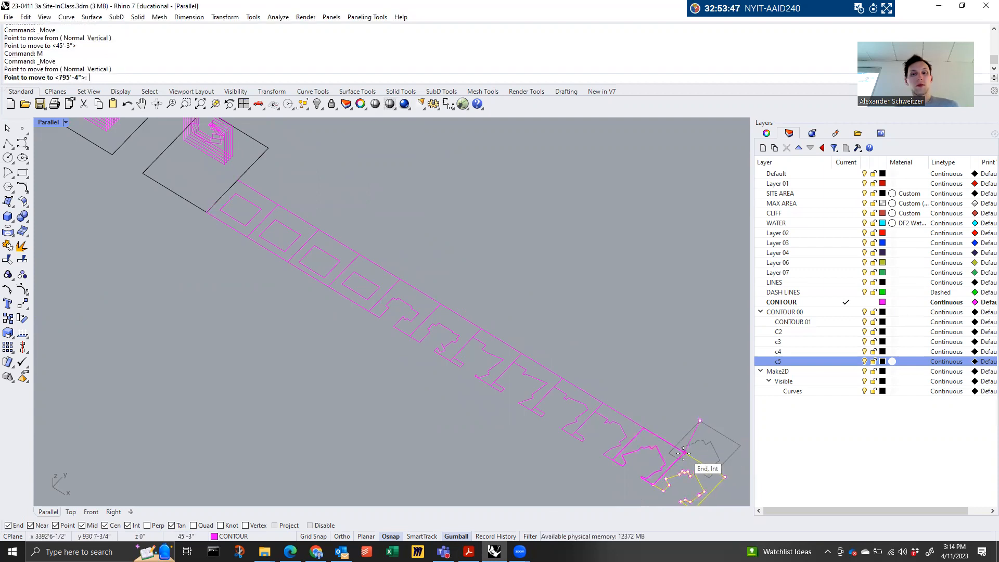
click(687, 480)
Copy the front section curve of the stack by its lower corner to the strip's outer end as the thirteenth section
scroll(144, 194, up, 4)
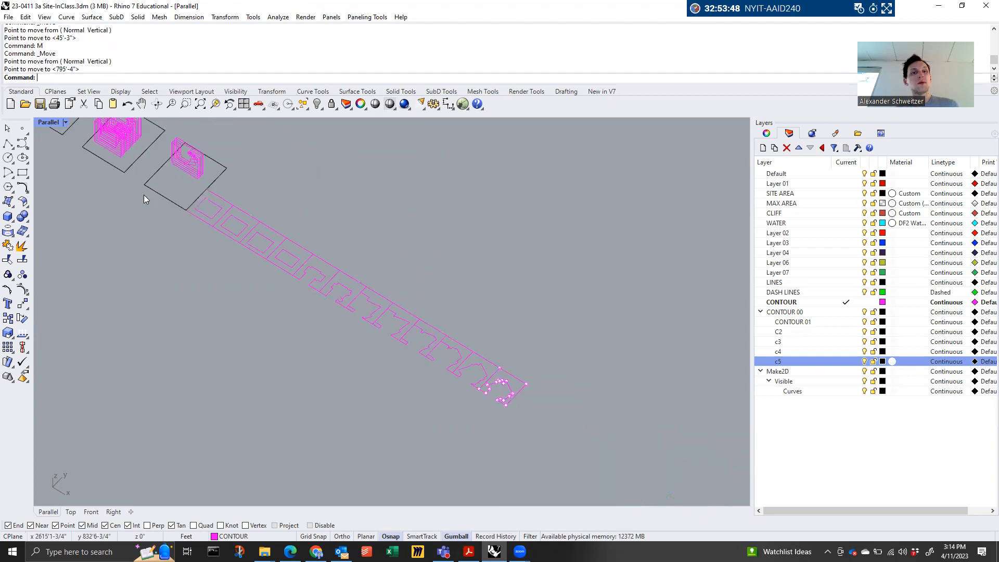
click(181, 168)
text(Copy)
key(Return)
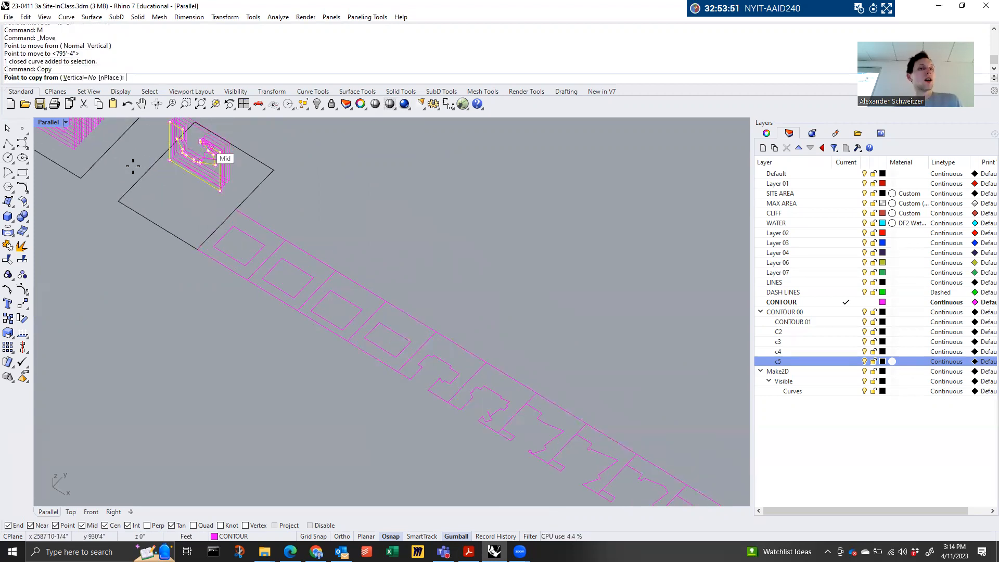
click(170, 159)
scroll(170, 161, down, 2)
click(522, 383)
key(Return)
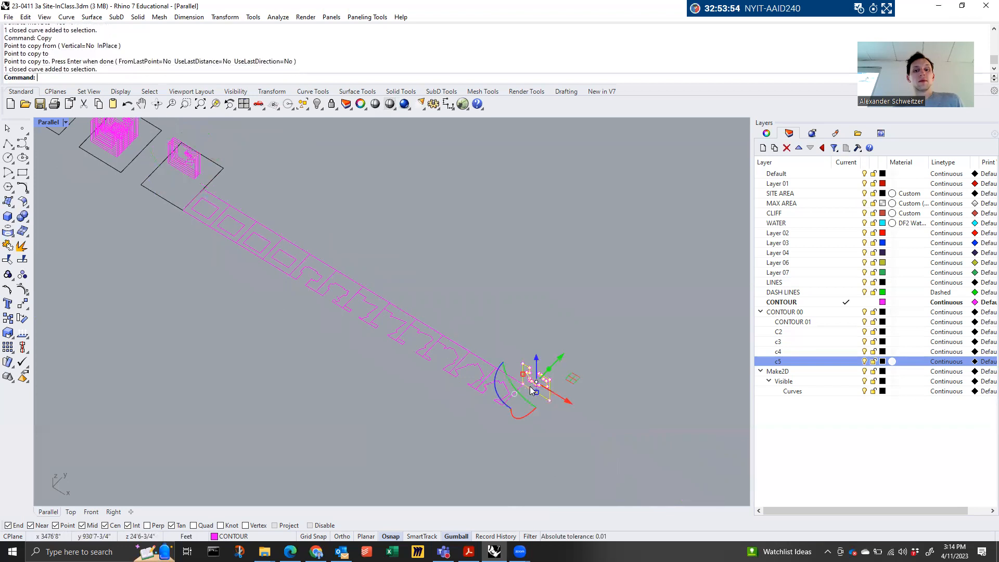
Rotate the thirteenth section 90 degrees to lie flat and snap its upper corner to the twelfth section's outer corner
click(523, 415)
text(90)
key(Return)
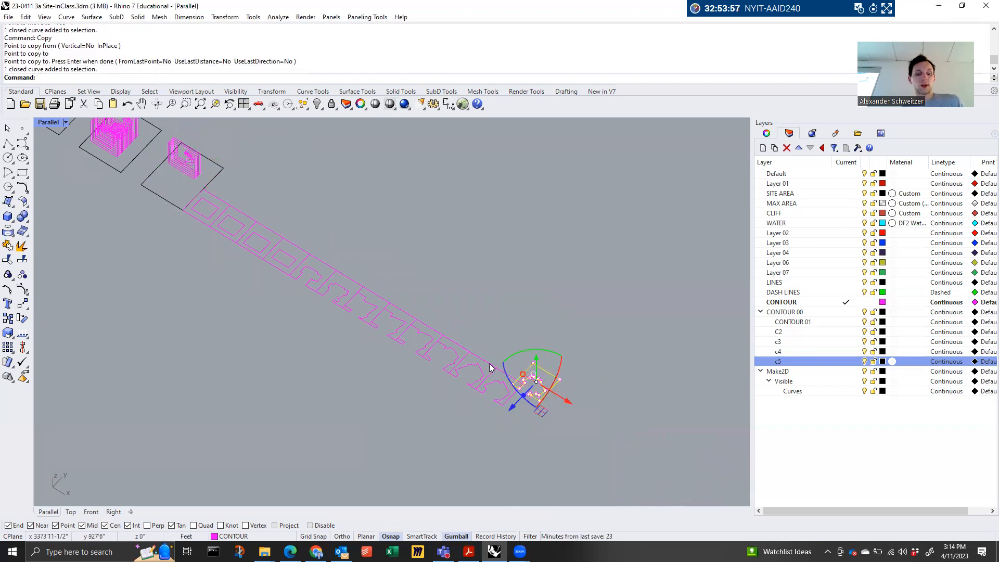
text(M)
key(Return)
click(536, 372)
scroll(513, 371, up, 3)
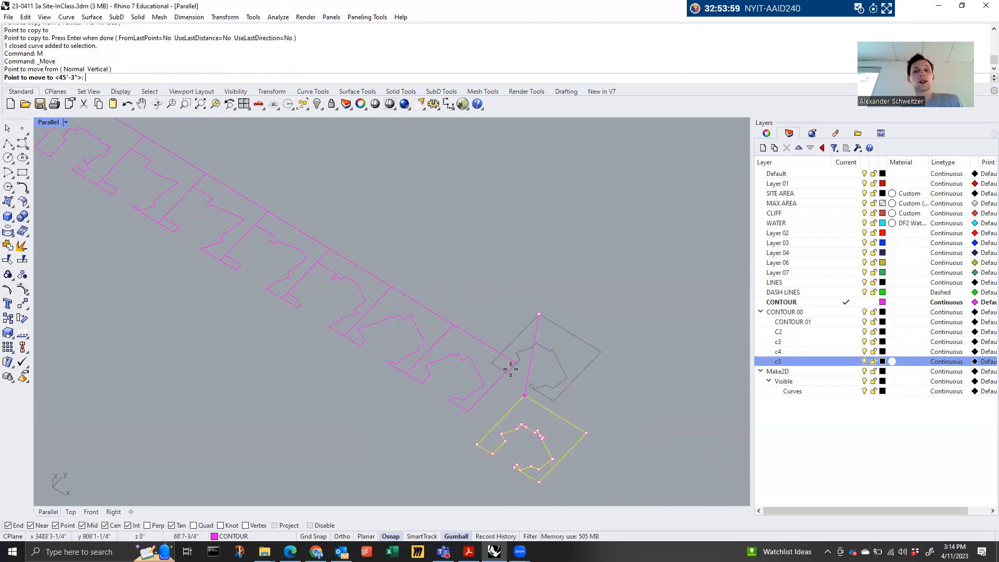
scroll(520, 375, up, 4)
click(515, 356)
Move the stack's front closed curve by its lower corner to the strip's outer end as the fourteenth section
scroll(593, 406, down, 10)
scroll(390, 266, up, 6)
click(385, 290)
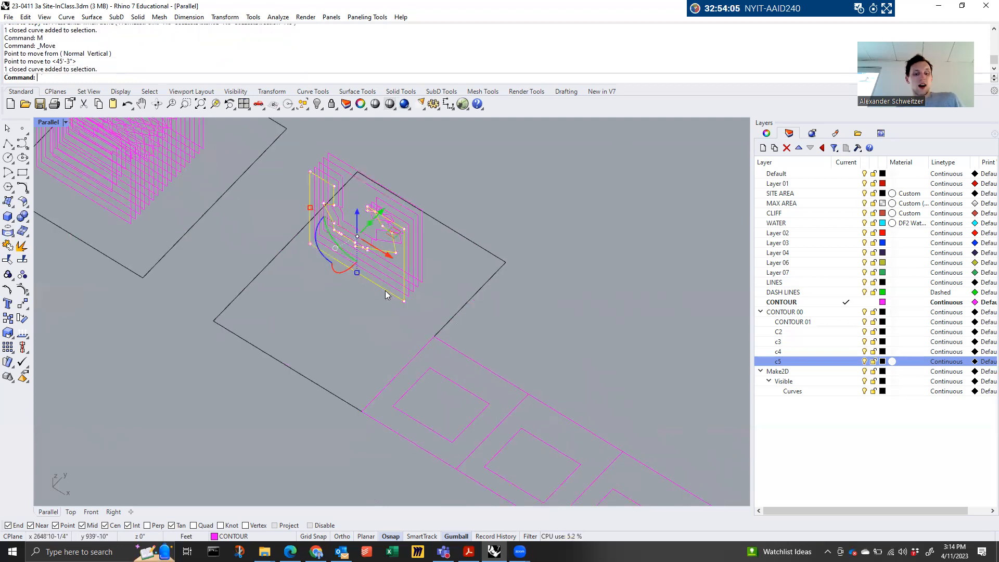
text(M)
key(Return)
click(337, 263)
scroll(291, 211, down, 2)
scroll(553, 362, down, 5)
scroll(529, 383, up, 5)
click(539, 391)
Rotate the fourteenth section 90 degrees to lie flat and move it by its upper corner toward the thirteenth section's outer corner
click(539, 423)
click(549, 398)
click(545, 410)
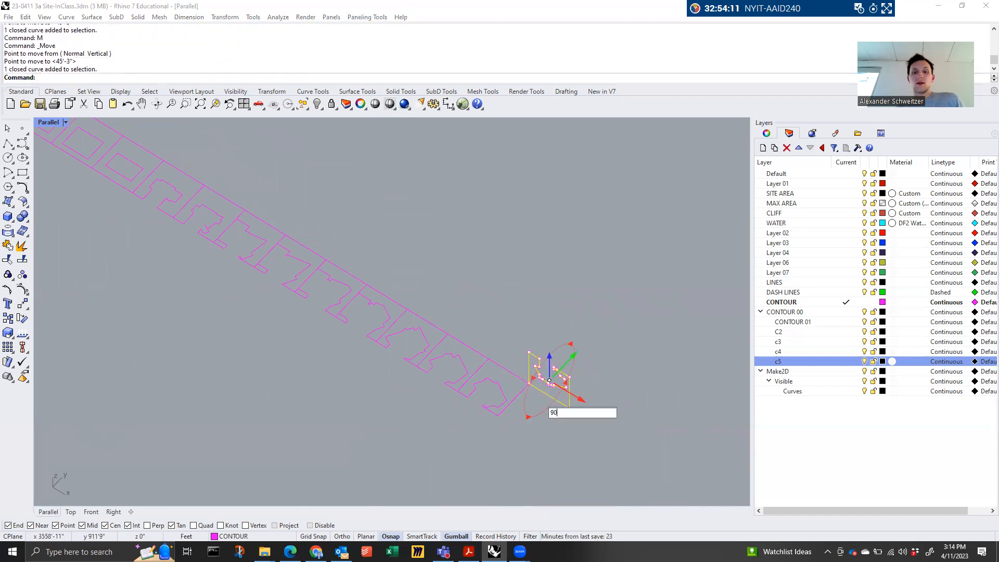
key(Return)
text(M)
key(Return)
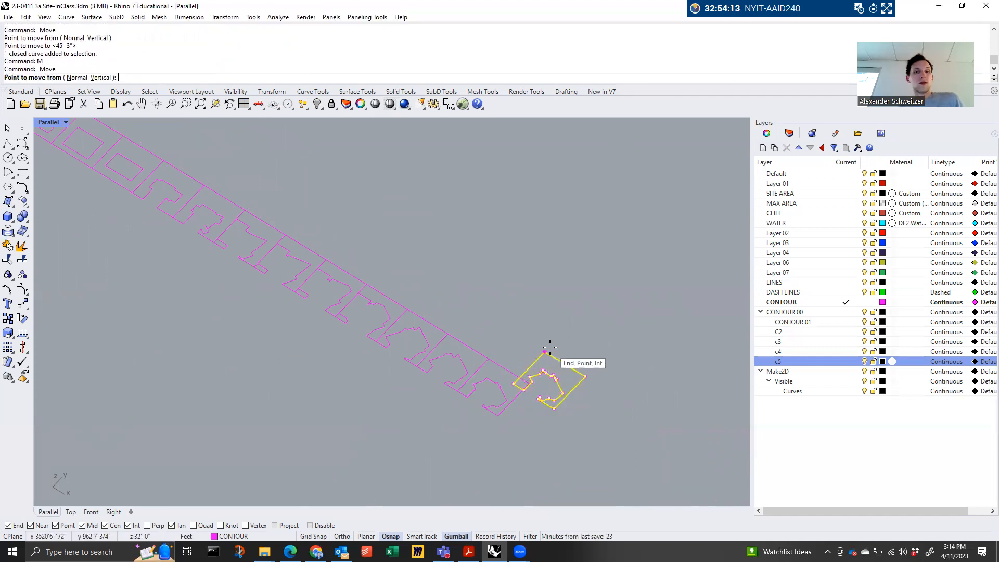
click(545, 352)
scroll(534, 384, up, 3)
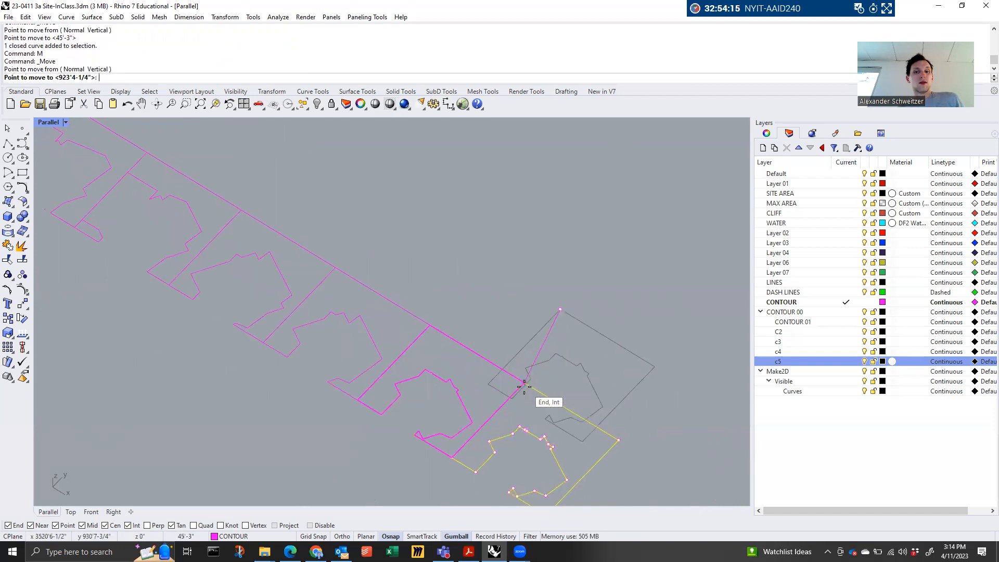
click(526, 387)
Move the fourteenth section again to align its corner exactly with the thirteenth section's outer corner
text(M)
key(Return)
click(521, 388)
click(524, 383)
key(Escape)
Move the fifteenth section's closed curve from the stack by its lower corner to the strip's outer end
scroll(587, 440, down, 6)
scroll(521, 427, down, 8)
scroll(327, 257, up, 8)
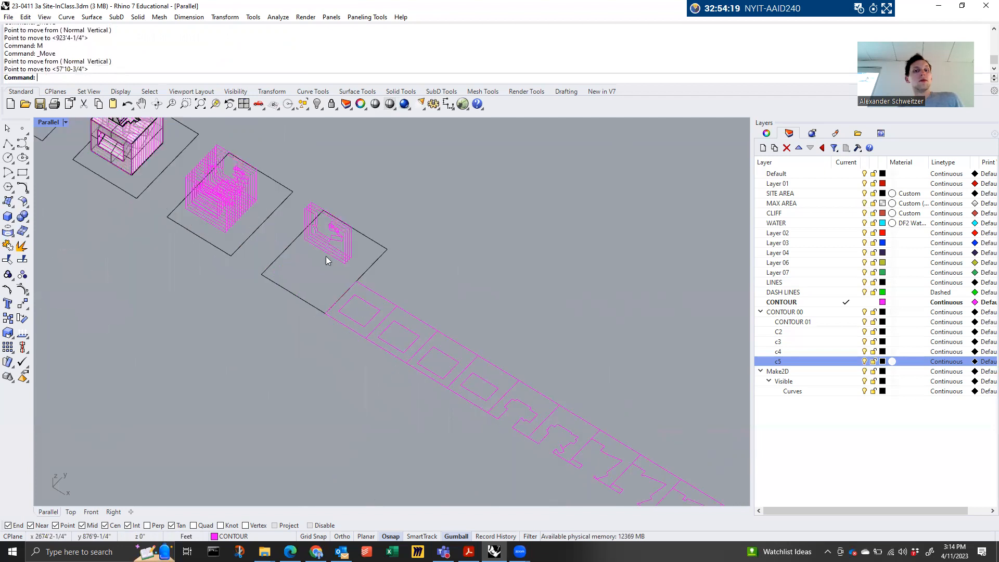
click(337, 259)
scroll(337, 265, up, 4)
shift+click(338, 268)
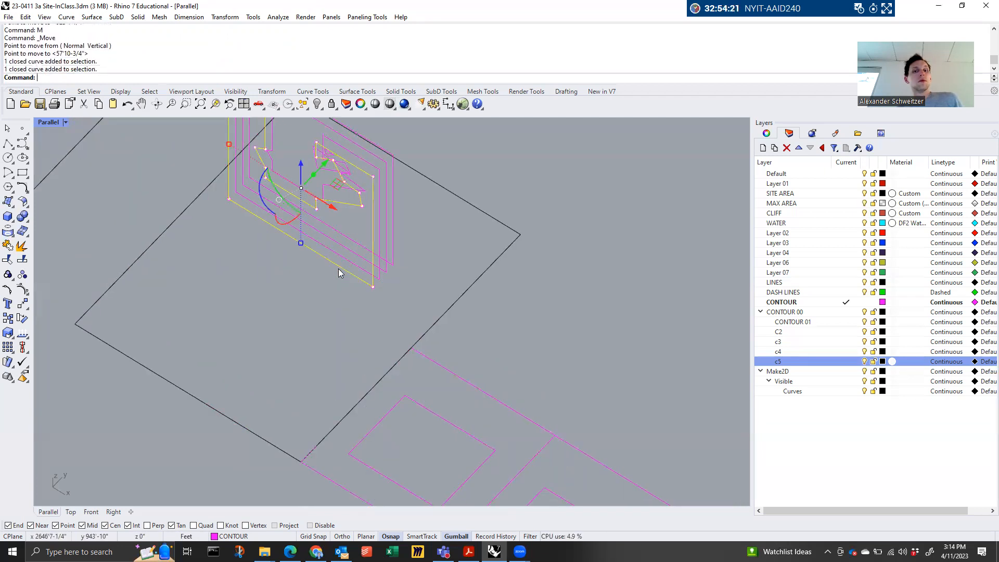
text(M)
key(Return)
click(231, 198)
scroll(239, 198, down, 5)
scroll(239, 198, down, 4)
scroll(517, 359, up, 4)
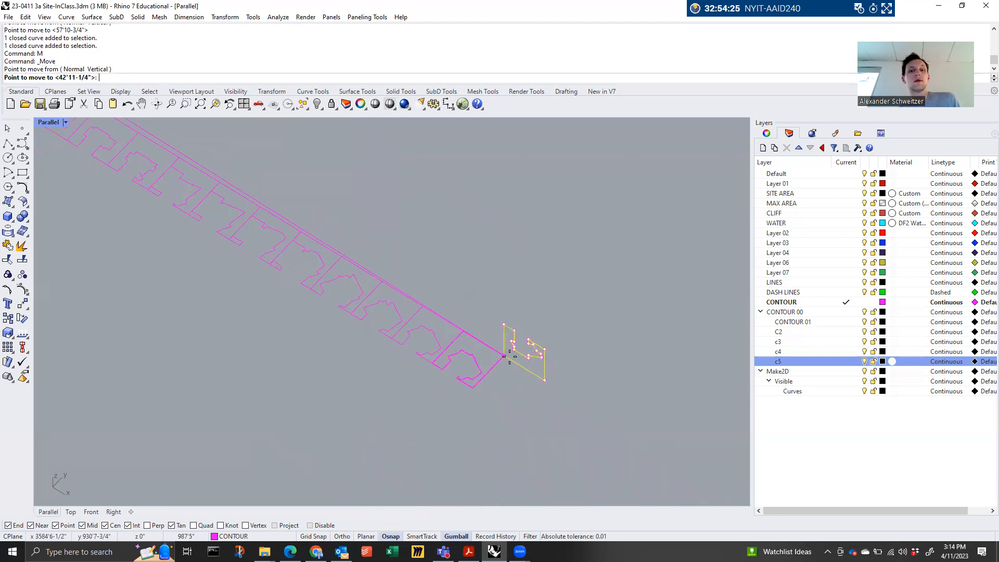
click(518, 369)
Rotate the fifteenth section 90 degrees to lie flat and snap its upper corner to the fourteenth section's outer corner
click(518, 388)
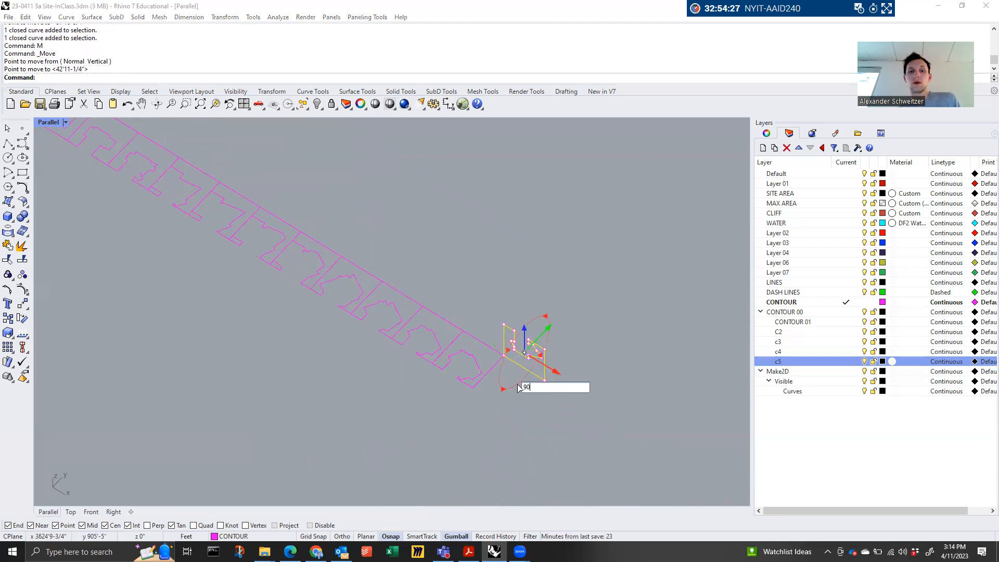
key(Return)
text(M)
key(Return)
click(510, 368)
scroll(514, 345, up, 10)
click(484, 373)
Move the sixteenth section's closed curve from the stack by its lower corner to the strip's outer end
scroll(563, 398, down, 15)
scroll(367, 343, down, 8)
click(217, 275)
scroll(268, 276, up, 12)
click(278, 281)
text(M)
key(Return)
scroll(279, 275, up, 5)
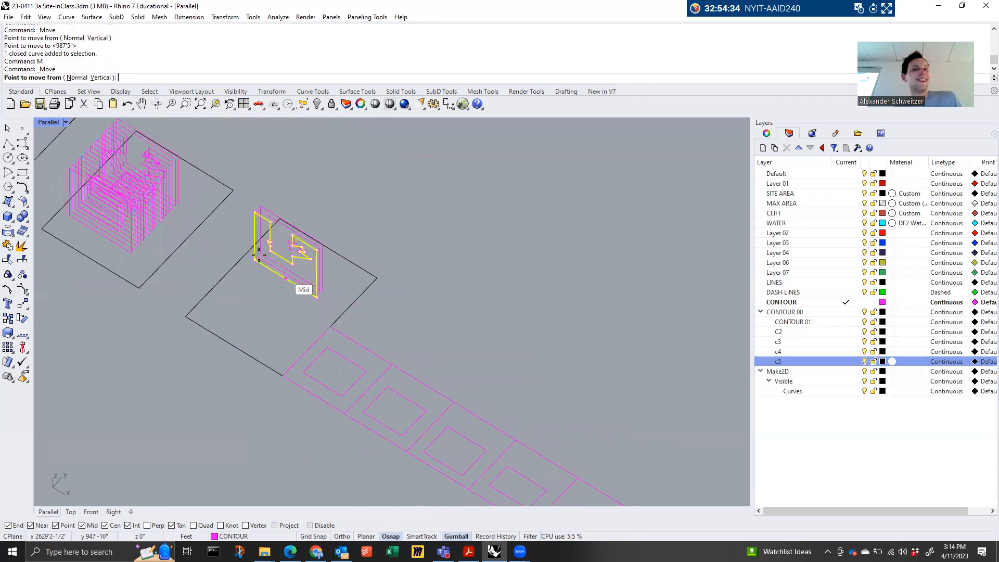
click(254, 259)
scroll(255, 259, down, 10)
scroll(430, 328, up, 10)
click(436, 337)
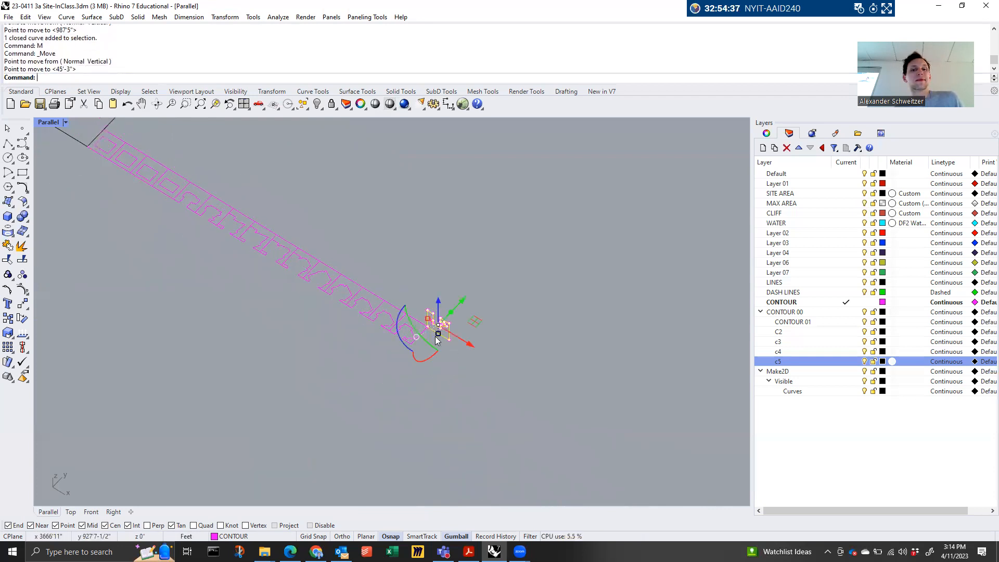
Rotate the sixteenth section 90 degrees to lie flat and snap its upper corner to the fifteenth section's outer corner
click(436, 338)
click(428, 360)
text(90)
key(Return)
text(M)
key(Return)
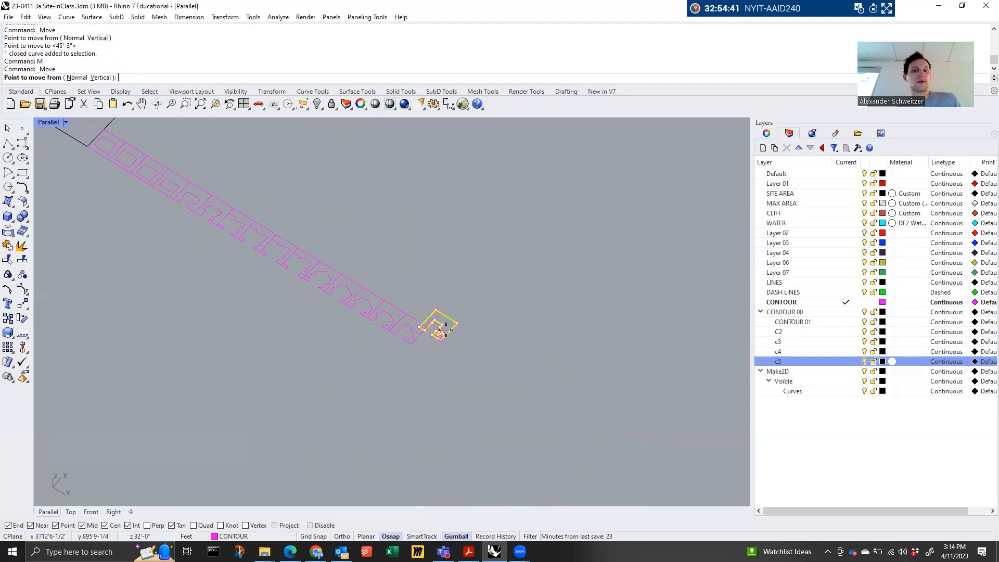
click(435, 311)
scroll(433, 326, up, 5)
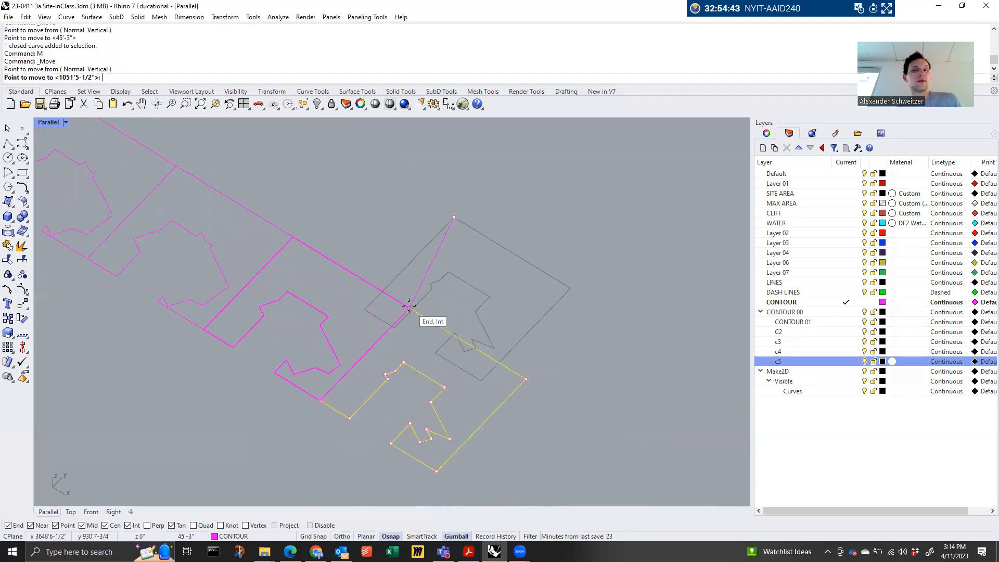
click(408, 307)
Move the two curves of the seventeenth section from the stack by their lower corner to the strip's outer end
scroll(566, 482, down, 10)
scroll(267, 352, up, 10)
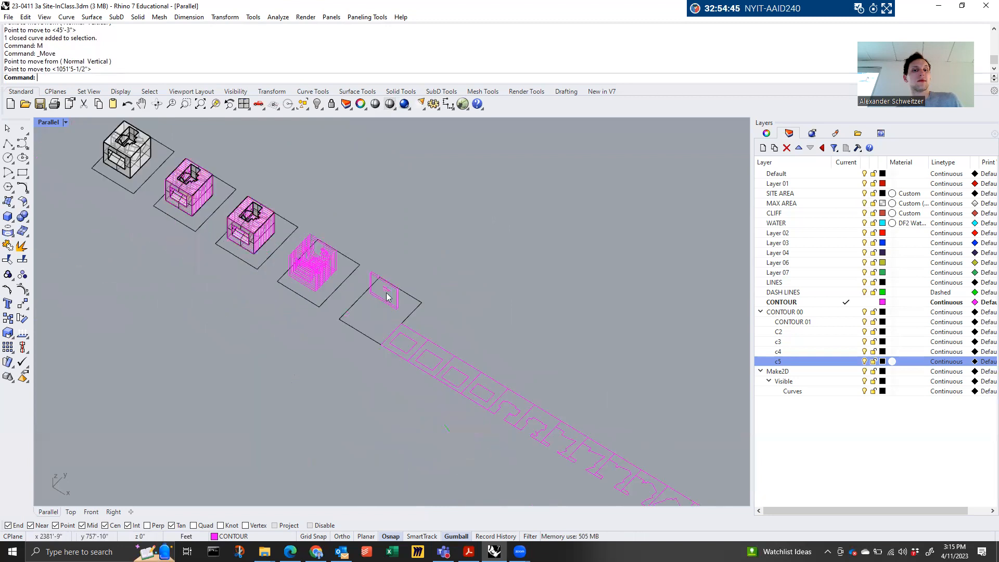
click(476, 296)
text(M)
key(Return)
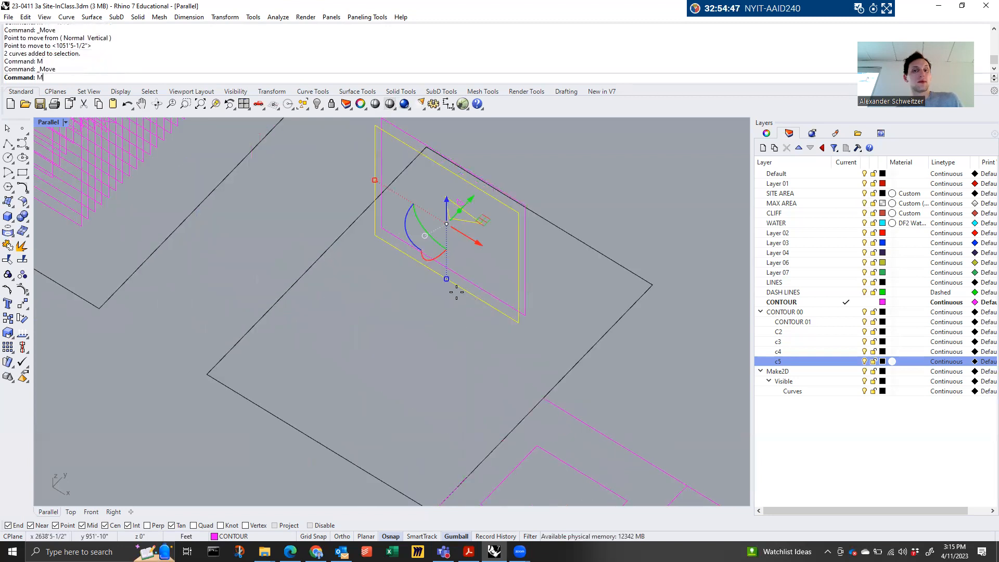
click(375, 235)
scroll(365, 244, down, 10)
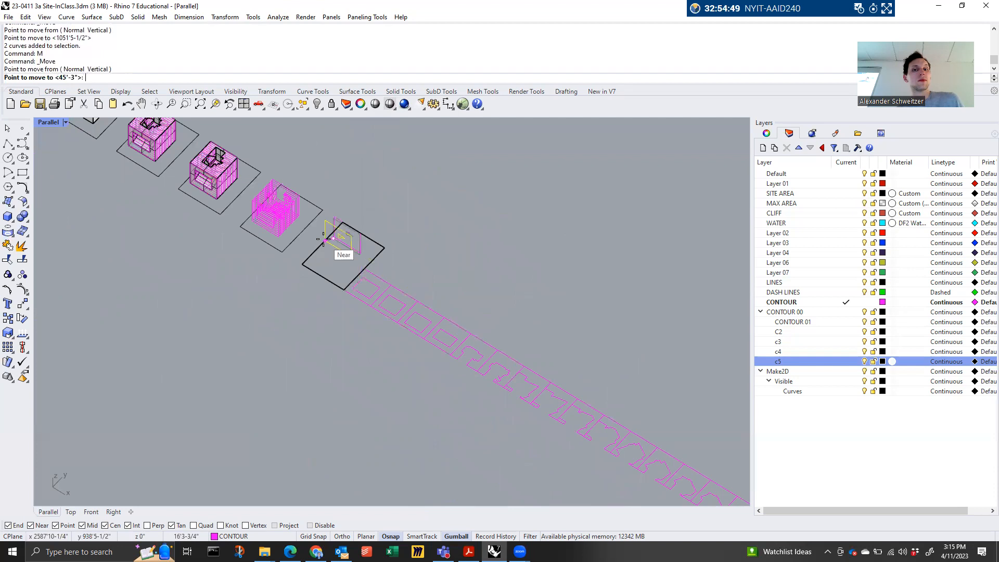
scroll(533, 410, up, 5)
click(564, 417)
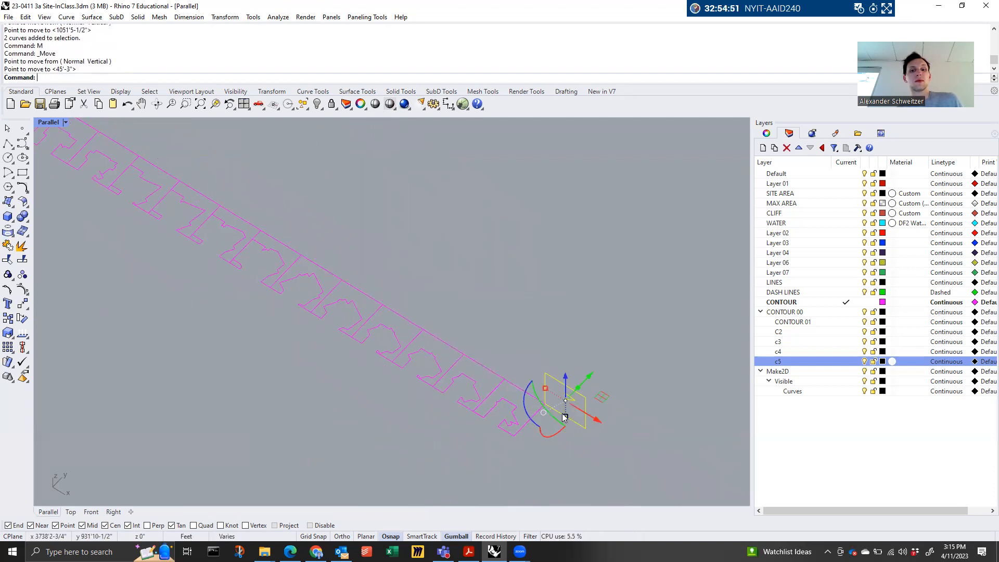
Rotate the seventeenth section 90 degrees to lie flat and snap its upper corner to the sixteenth section's outer corner
click(551, 441)
key(Return)
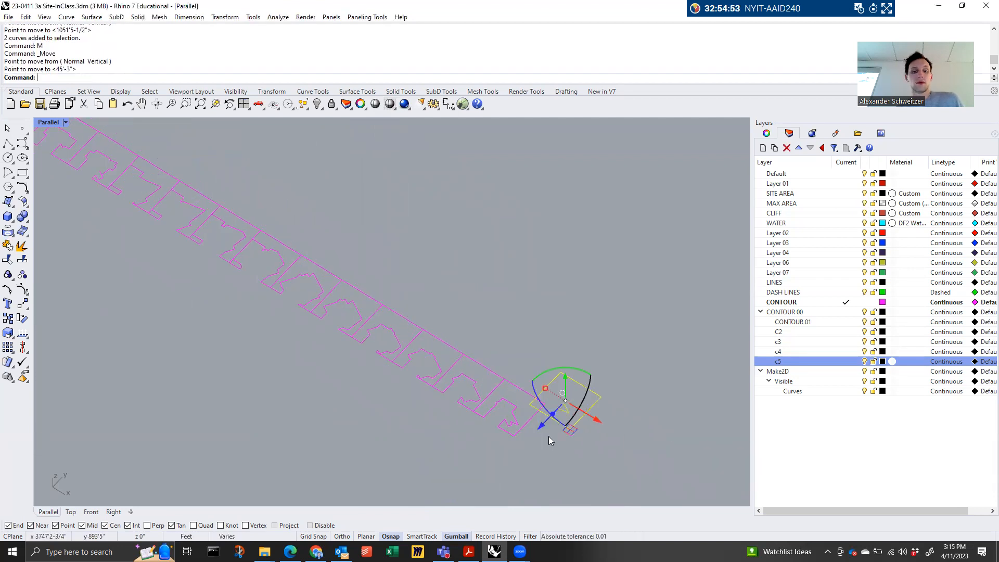
text(M)
key(Return)
click(545, 389)
click(549, 394)
Move the last two section curves remaining in the stack by their lower corner to the strip's outer end
scroll(424, 361, down, 3)
scroll(363, 282, up, 6)
click(392, 277)
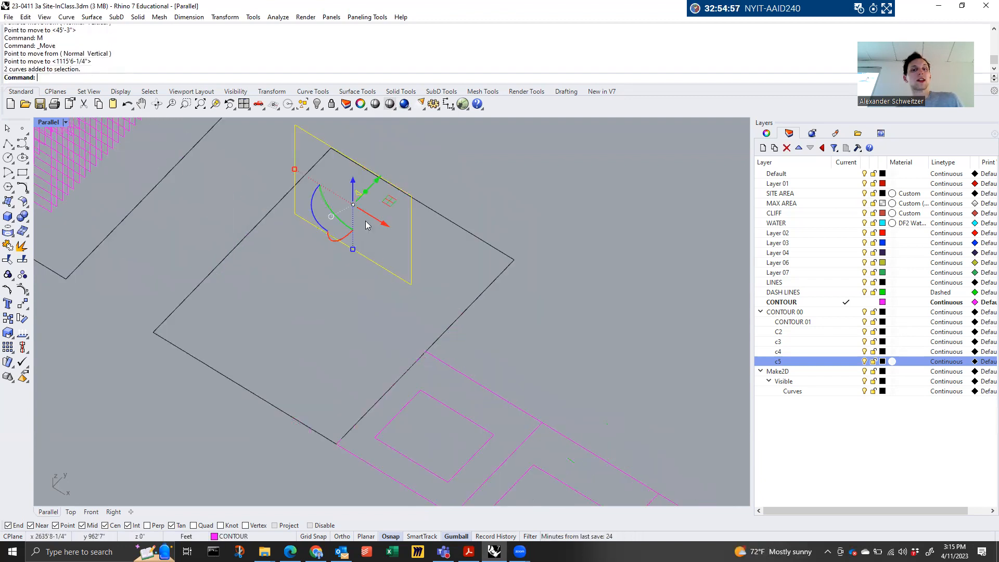
text(M)
key(Return)
click(295, 213)
scroll(294, 214, down, 2)
scroll(295, 213, down, 3)
scroll(515, 364, up, 5)
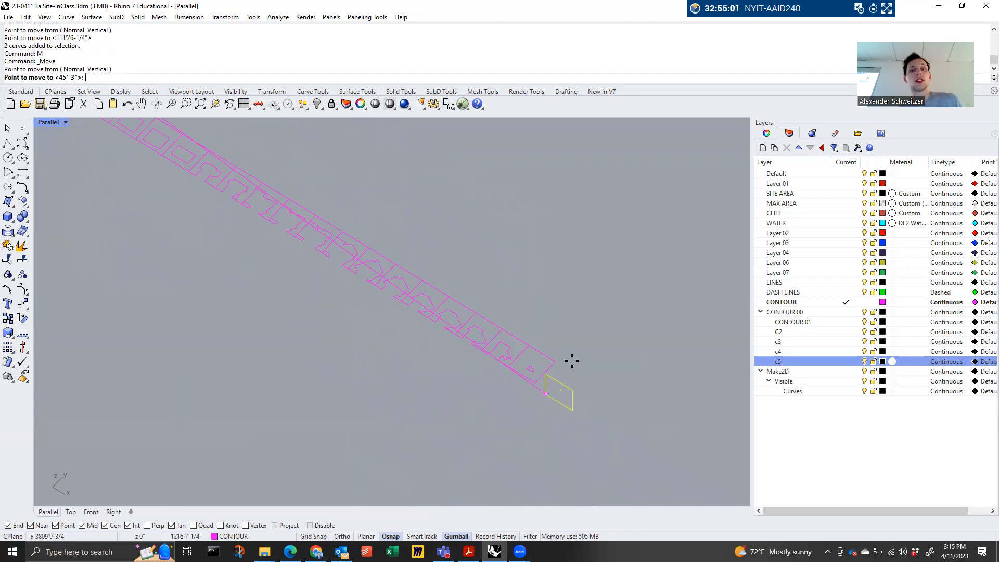
click(559, 364)
Rotate the last section 90 degrees to lie flat and snap its upper corner to the seventeenth section's outer corner
click(562, 391)
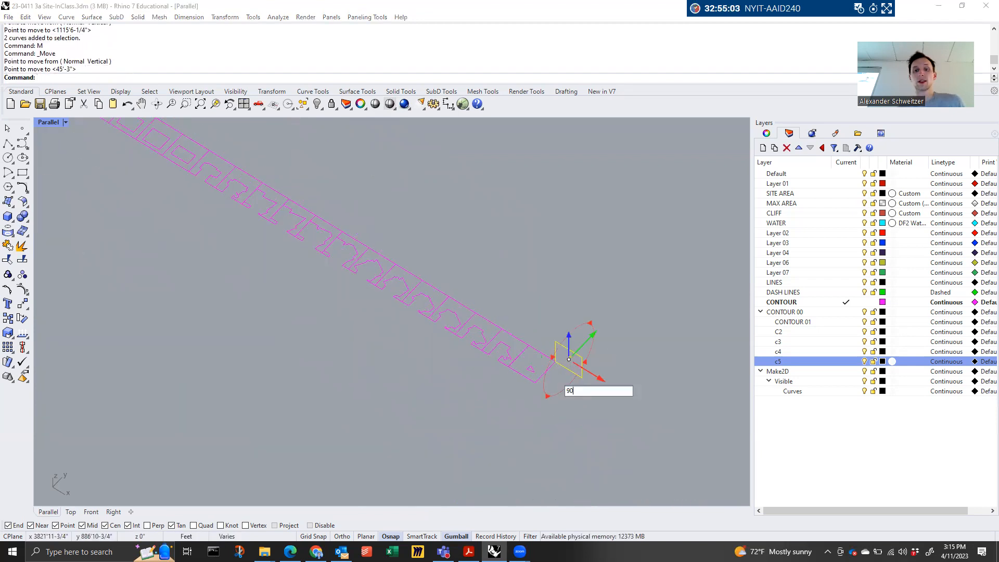
key(Return)
text(m)
key(Return)
click(556, 353)
scroll(557, 344, up, 3)
click(557, 353)
Select all the flattened section curves in the strip and start copying them
scroll(544, 373, down, 5)
drag(589, 437, 249, 195)
text(copy)
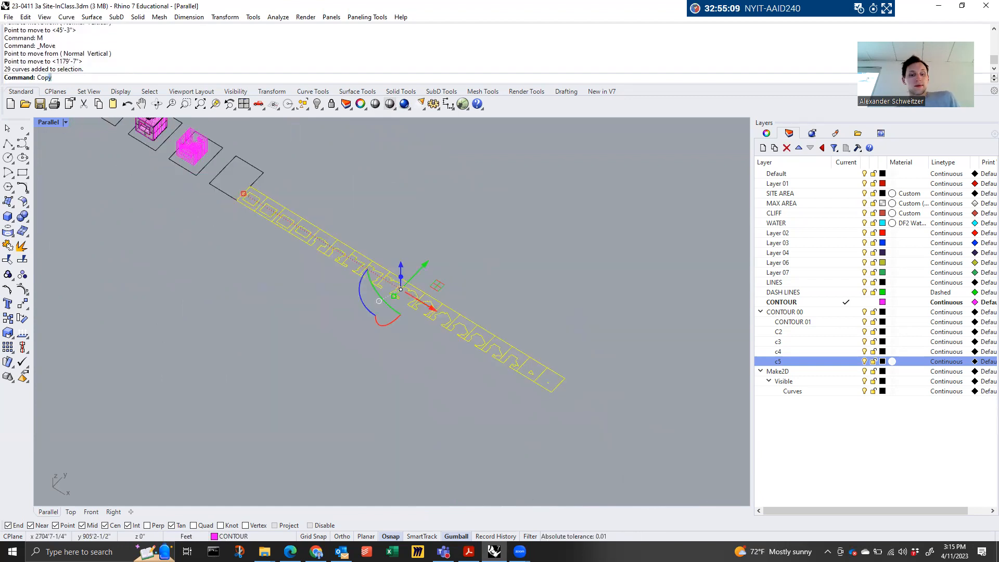
key(Return)
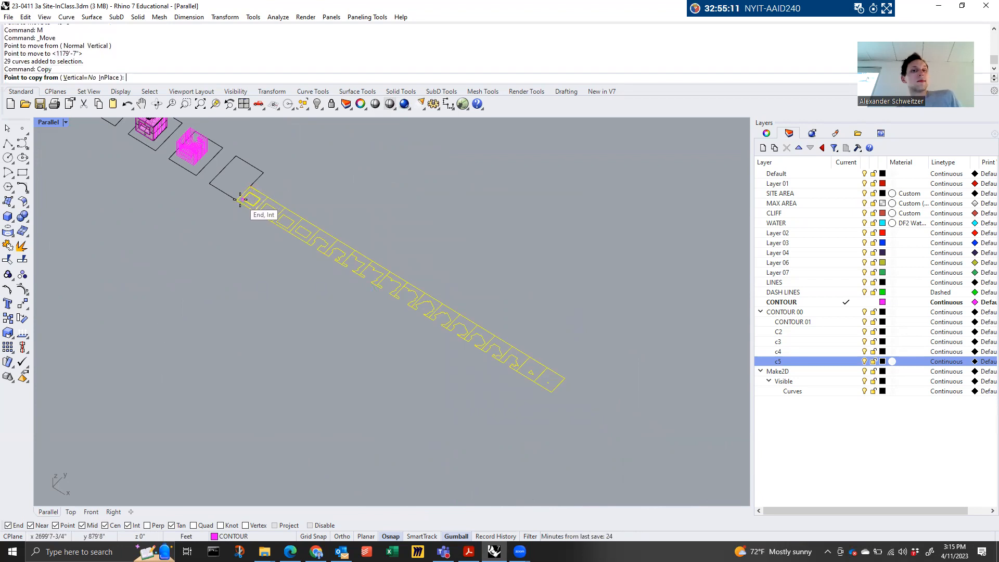
click(236, 200)
key(Escape)
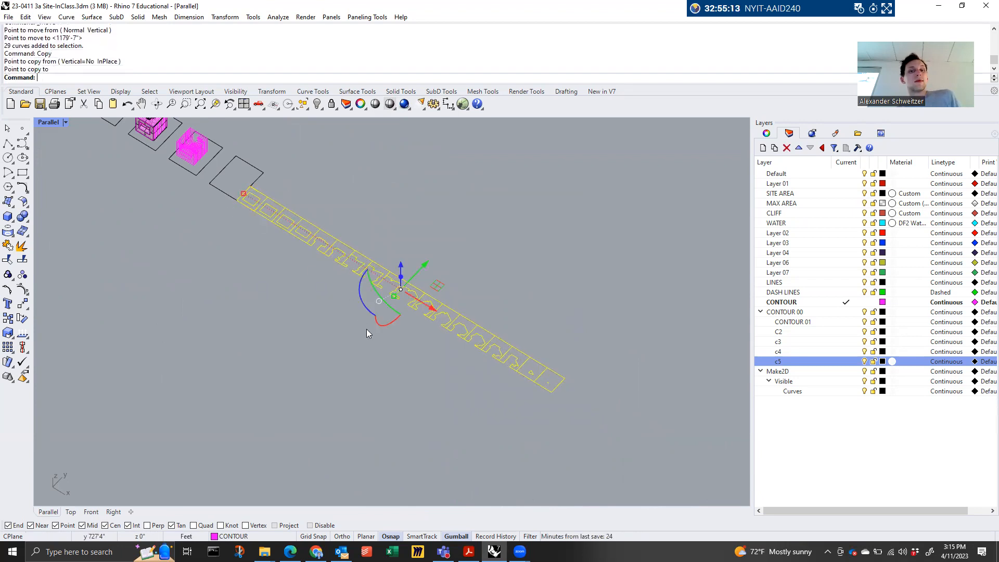
Flip the whole row of section curves over about its long axis so the sections face the opposite way
drag(385, 325, 448, 221)
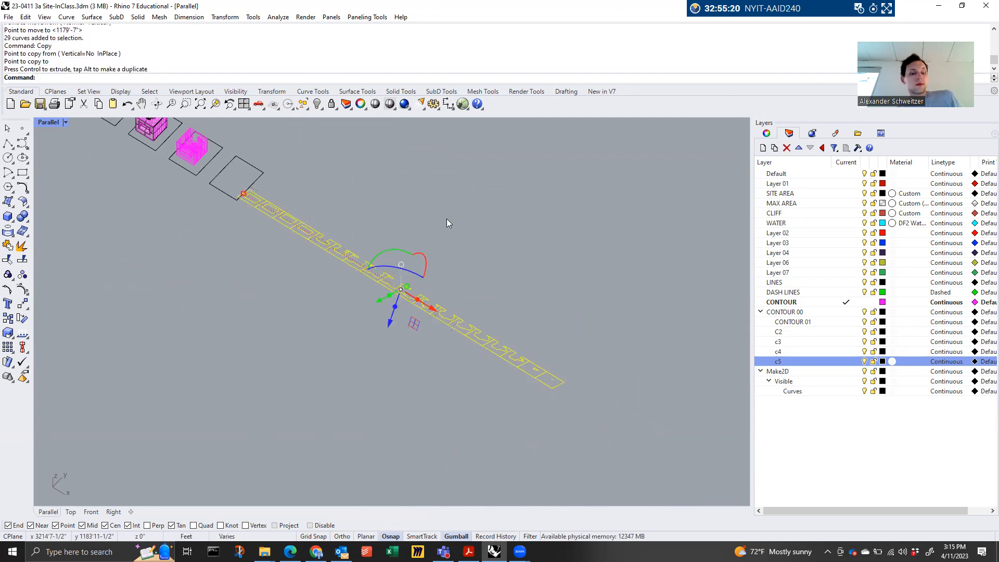
key(ctrl+z)
click(384, 329)
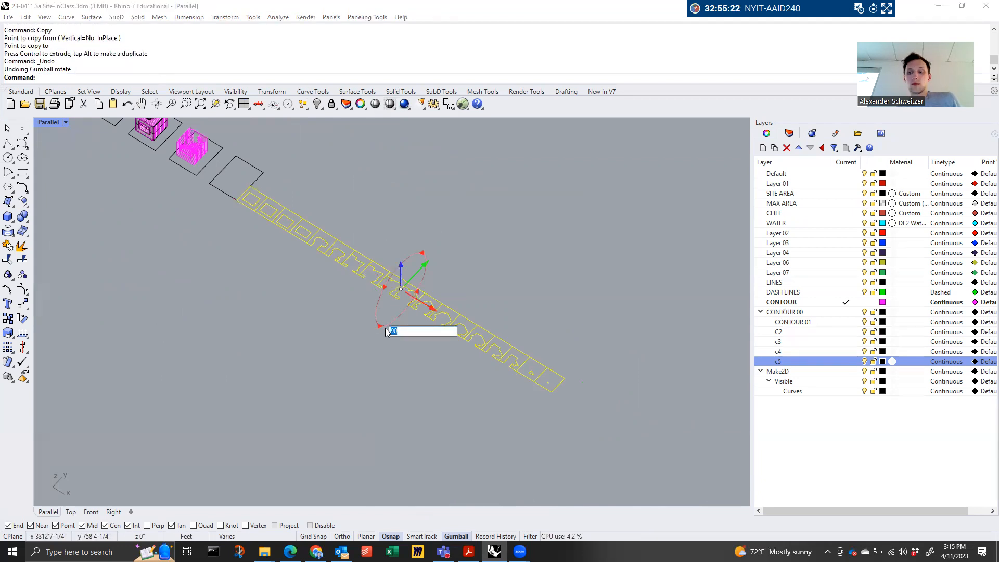
key(Return)
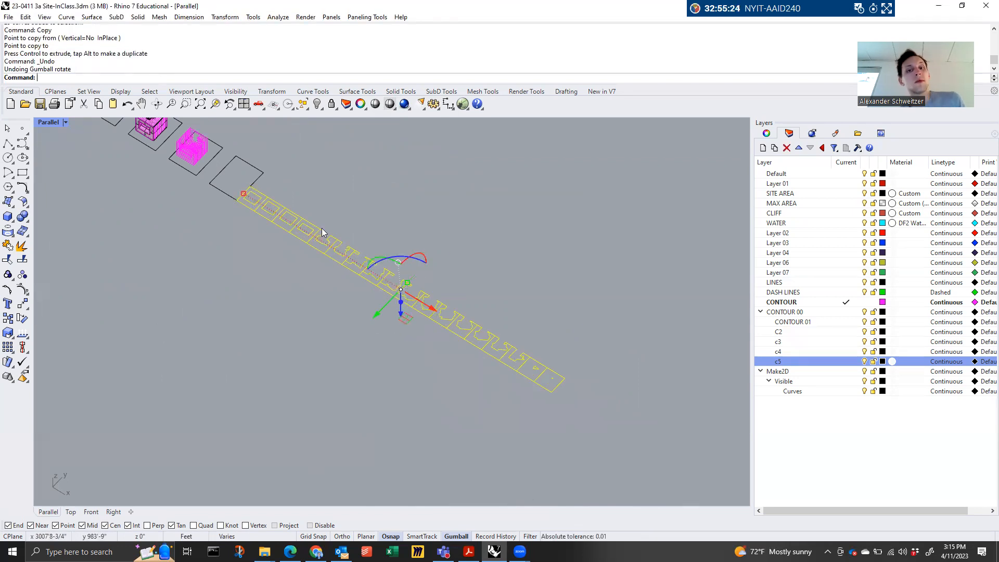
Inspect the flipped section curves along the row, focusing on the sections nearest the empty site outline
scroll(289, 195, up, 3)
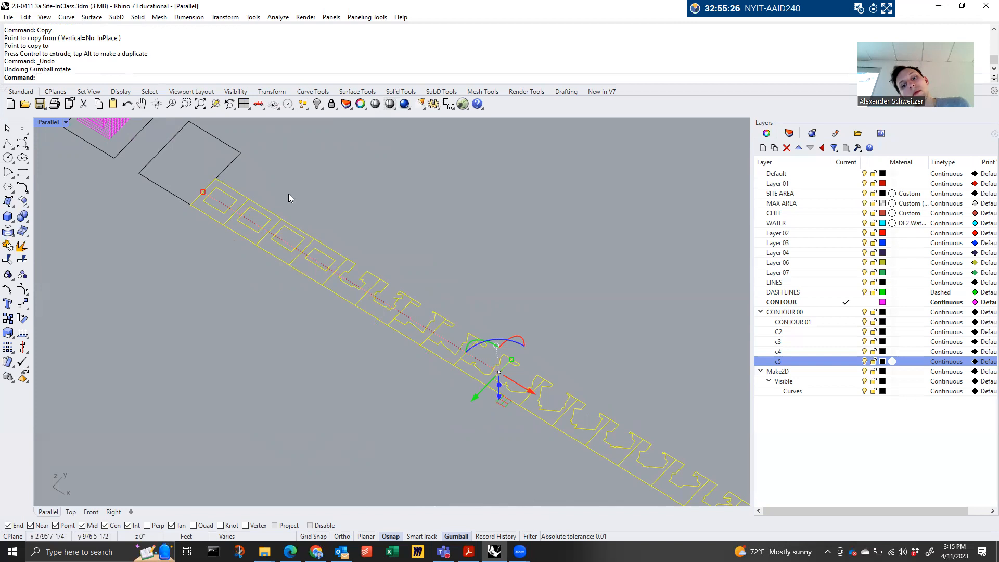
scroll(383, 292, down, 4)
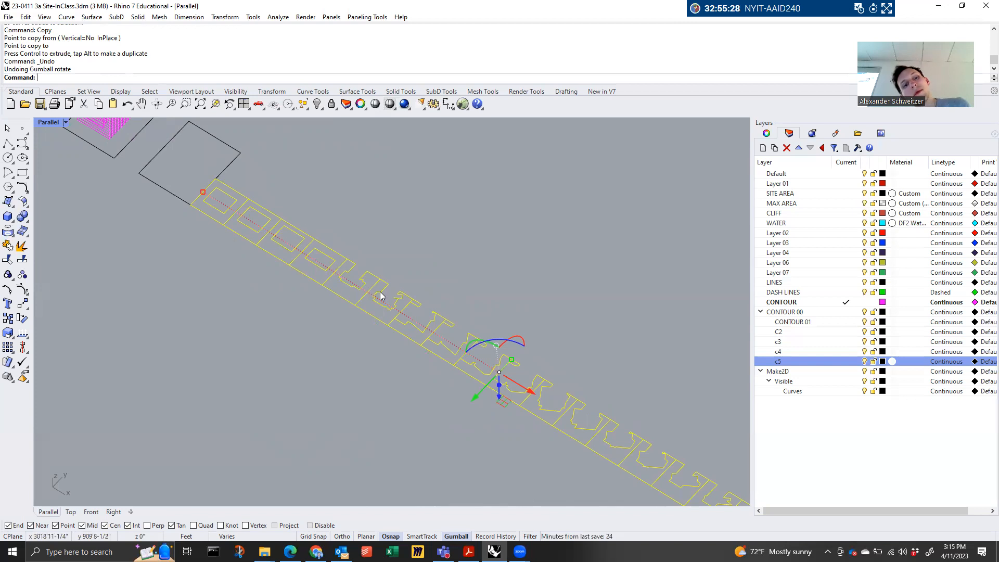
scroll(182, 161, up, 8)
scroll(246, 281, down, 4)
scroll(245, 176, up, 10)
click(285, 294)
right_drag(285, 294, 305, 224)
click(305, 224)
click(181, 248)
scroll(179, 249, down, 8)
scroll(235, 268, down, 3)
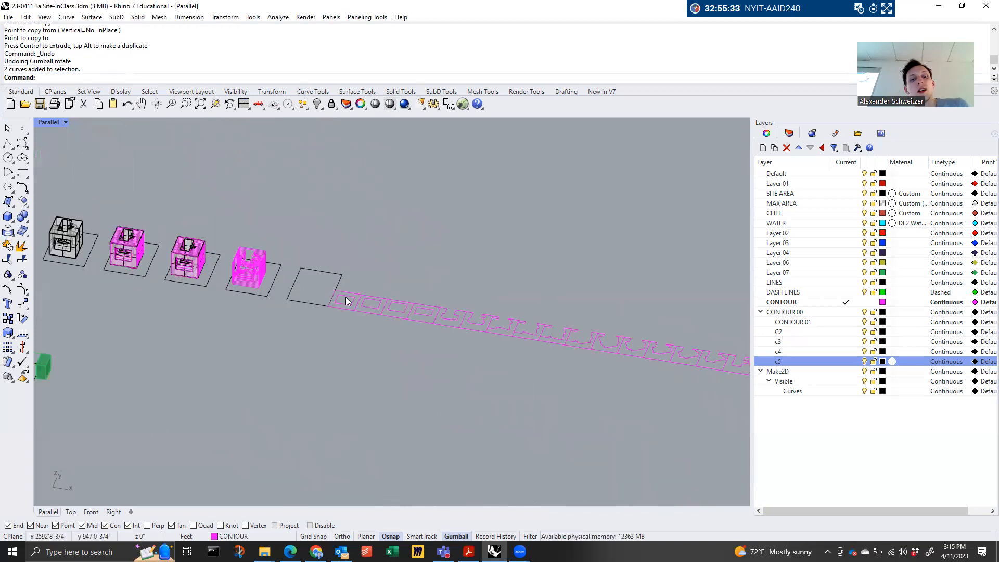
Switch to Acrobat and check the Step 2 example of aligned sections in WK12_Vis2_Assignment.pdf, returning to Rhino after
drag(723, 438, 337, 288)
click(508, 379)
key(alt+Tab)
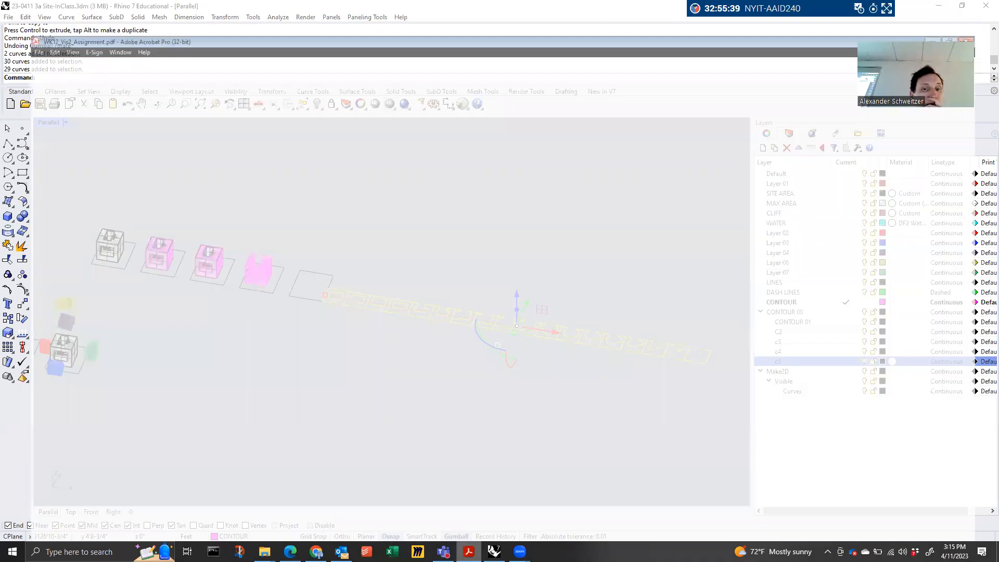
scroll(378, 453, down, 1)
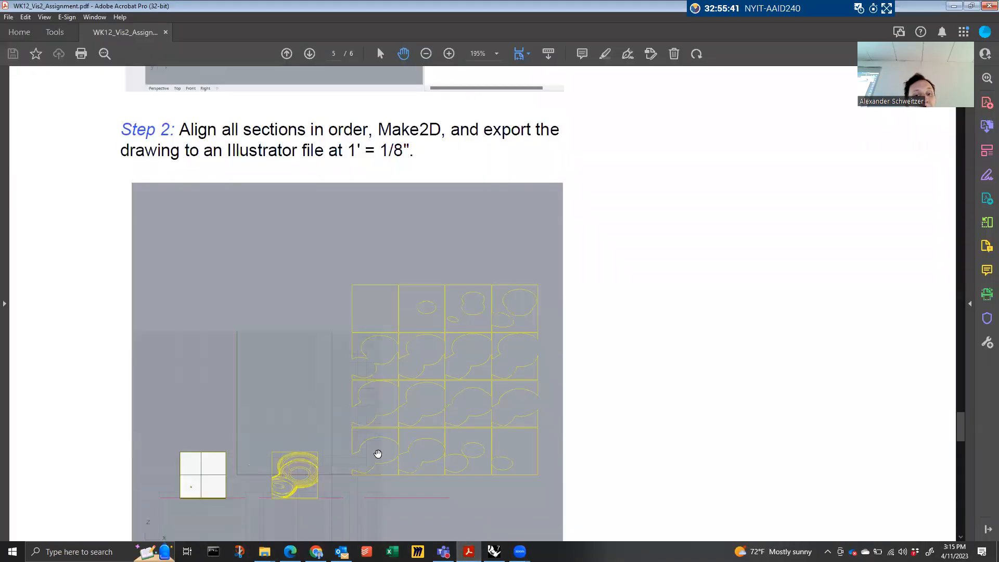
click(949, 8)
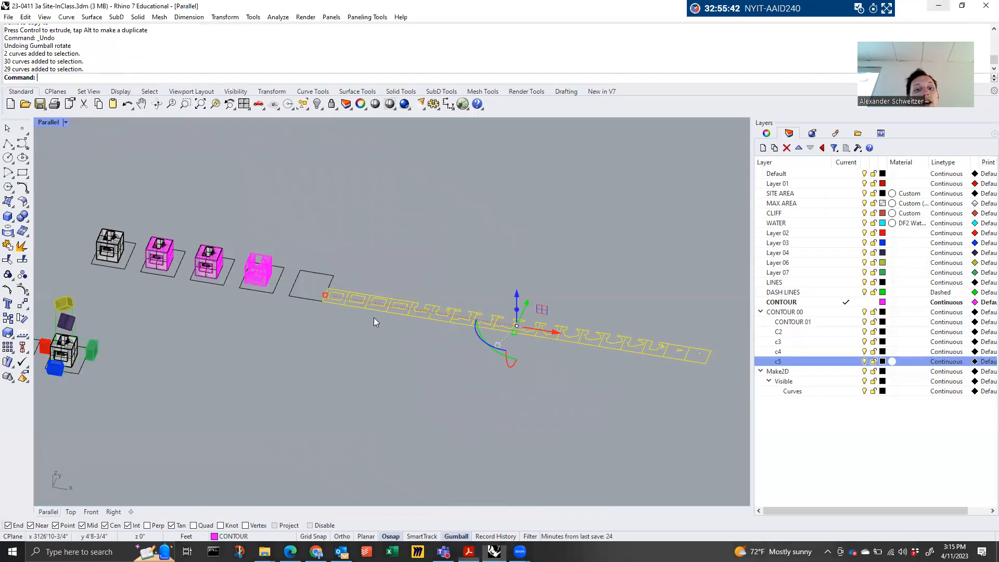
key(Escape)
scroll(432, 321, up, 3)
drag(432, 321, 269, 247)
scroll(290, 314, down, 5)
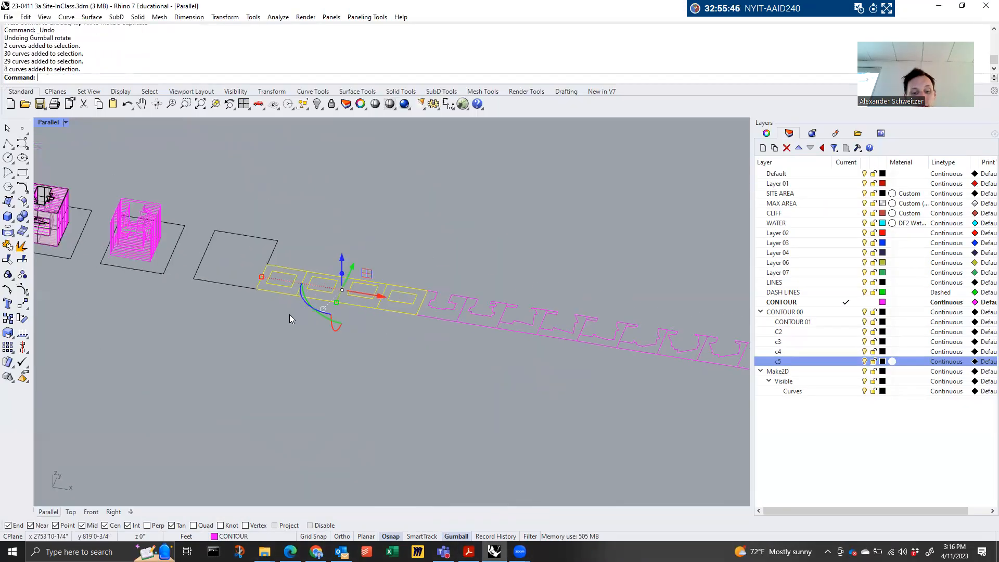
text(M)
key(Return)
key(Escape)
Move the second group of four sections from the row to directly beneath the first four, snapping corner to corner
drag(476, 342, 402, 312)
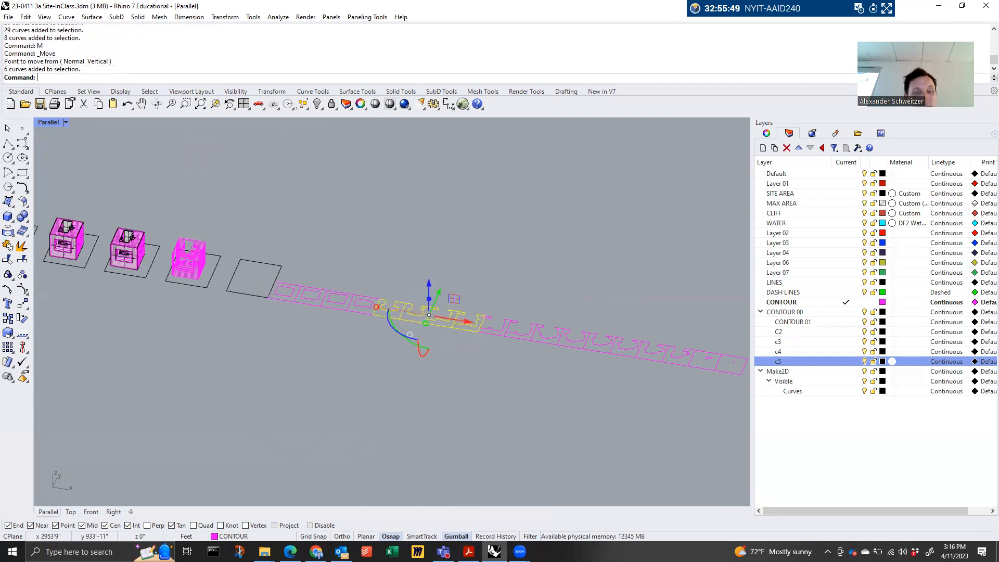
text(M)
key(Return)
scroll(382, 309, up, 5)
click(381, 292)
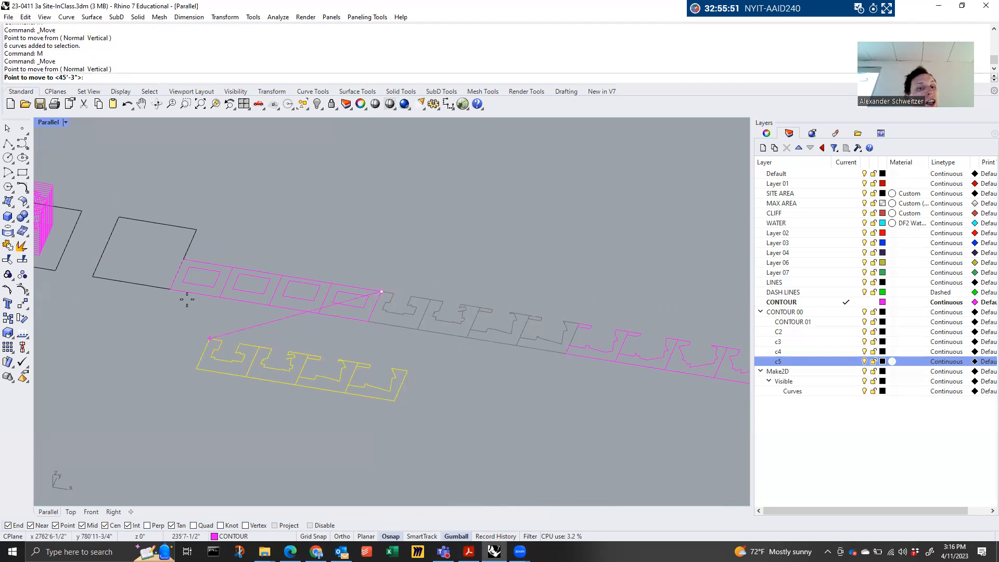
click(174, 291)
scroll(363, 296, down, 3)
Move the third group of four sections into place as the third row, snapped beneath the second row
key(Escape)
drag(554, 347, 471, 315)
text(M)
key(Return)
scroll(473, 314, up, 3)
click(481, 310)
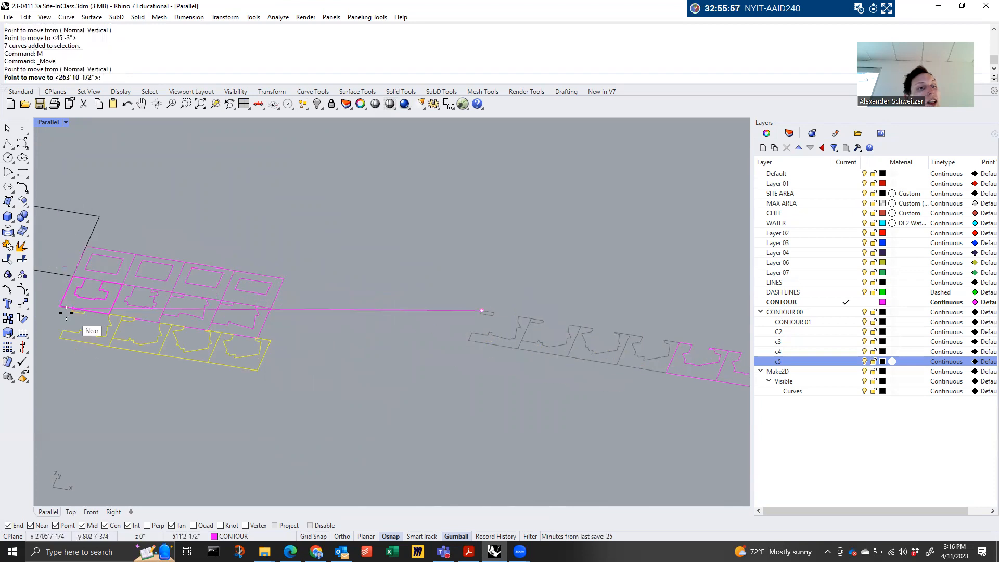
click(61, 307)
scroll(328, 324, down, 6)
Move the fourth group of four sections beneath the third row, snapping its corner to the row above
key(Escape)
scroll(541, 363, up, 5)
drag(548, 361, 388, 272)
text(M)
key(Return)
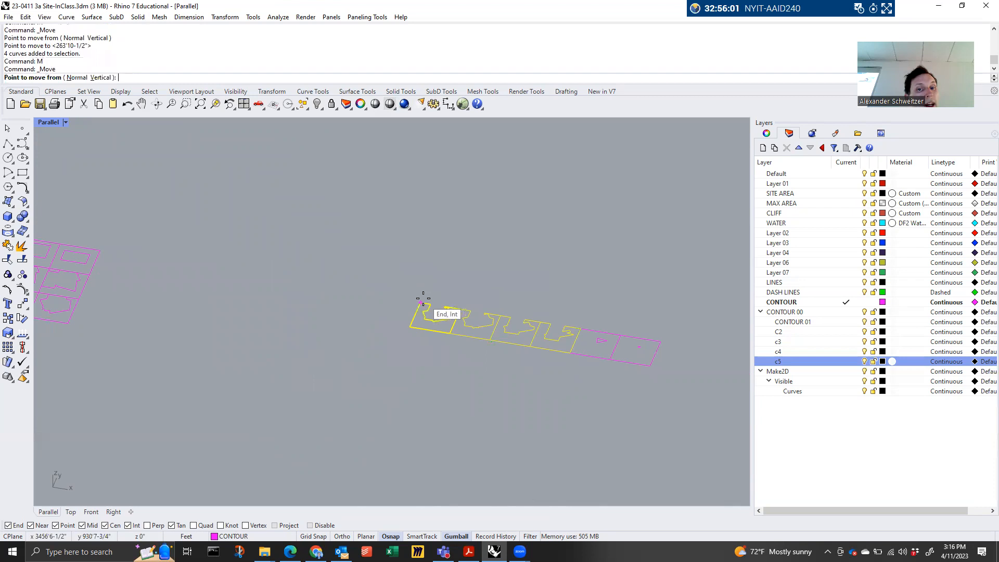
click(423, 299)
scroll(216, 296, down, 5)
scroll(328, 294, up, 4)
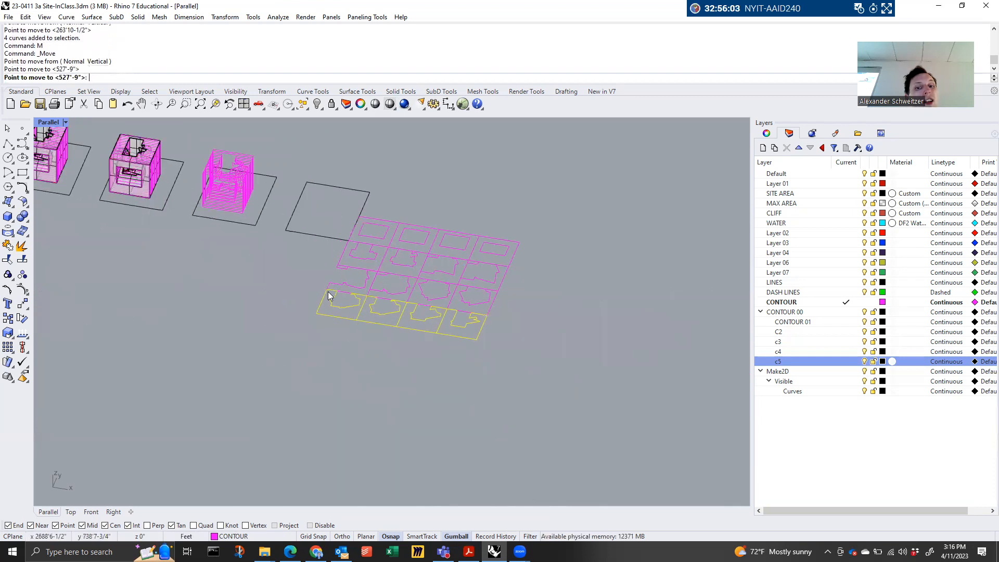
click(328, 295)
Move the last two sections beneath the fourth row, aligned with the first column of the grid
scroll(323, 302, down, 4)
drag(663, 349, 568, 294)
text(M)
key(Return)
scroll(607, 319, up, 3)
click(616, 322)
scroll(620, 323, down, 3)
scroll(354, 325, up, 6)
click(277, 313)
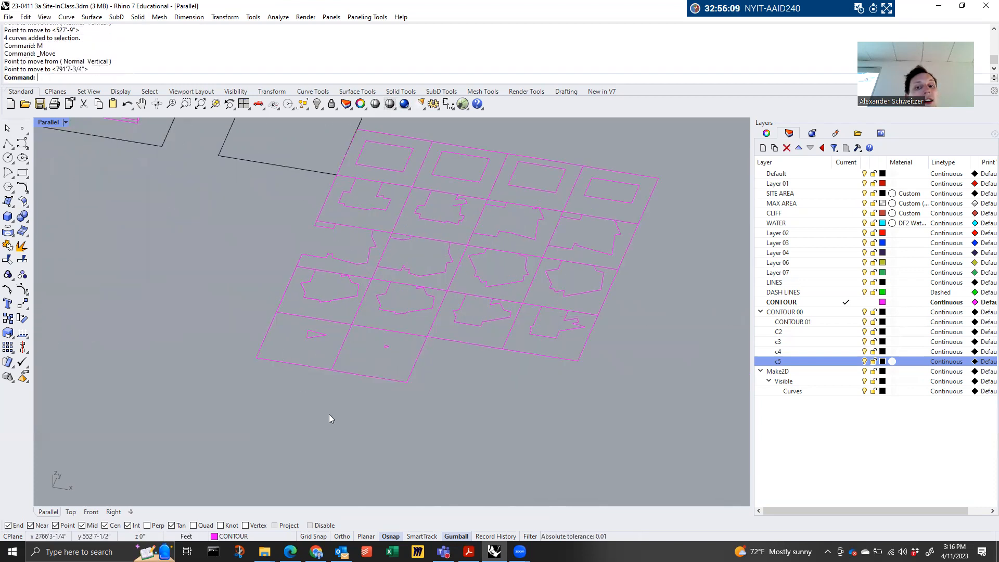
Select the complete grid of sections and move it along the Y axis, clear of the row of models
scroll(329, 417, down, 5)
drag(490, 433, 343, 302)
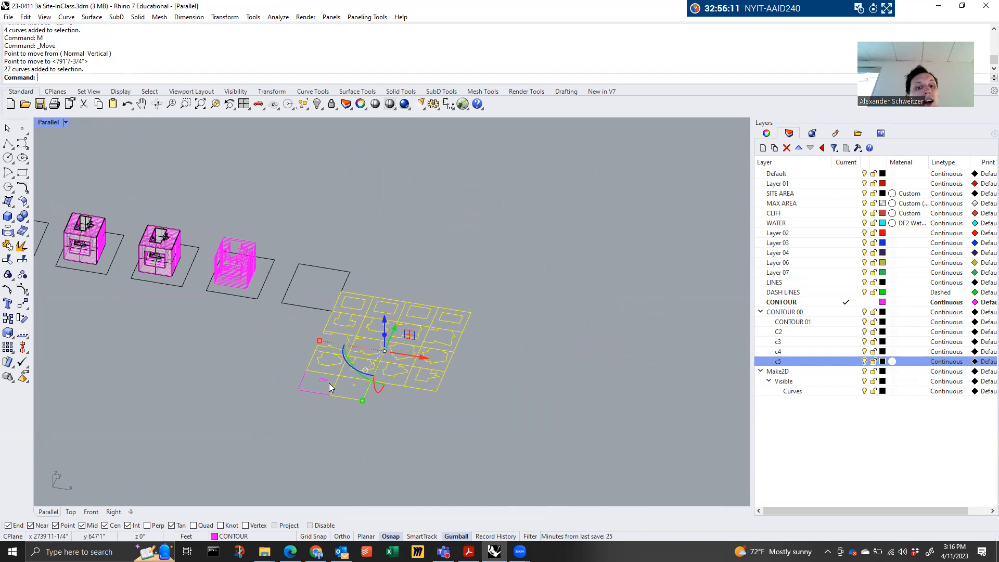
shift+click(323, 391)
drag(401, 319, 495, 206)
Examine the relocated section grid from several distances and angles, comparing its position with the models and site outlines
scroll(206, 292, up, 5)
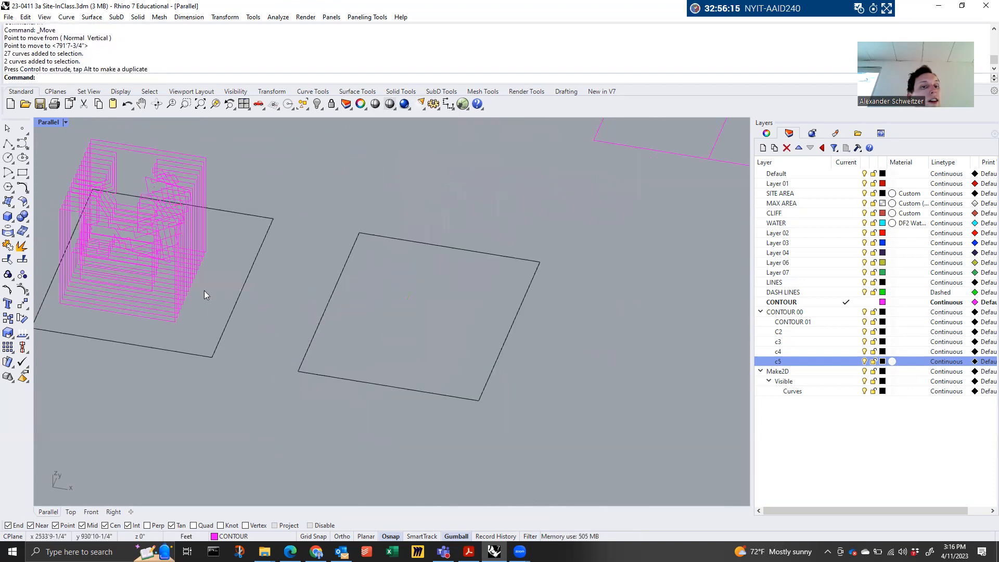
scroll(190, 343, down, 4)
scroll(457, 235, up, 3)
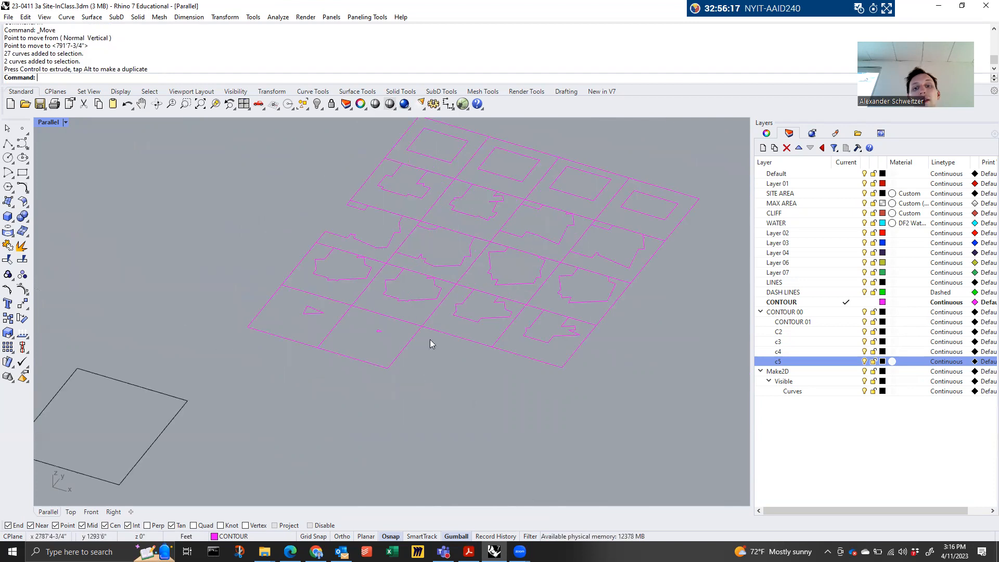
scroll(430, 339, down, 5)
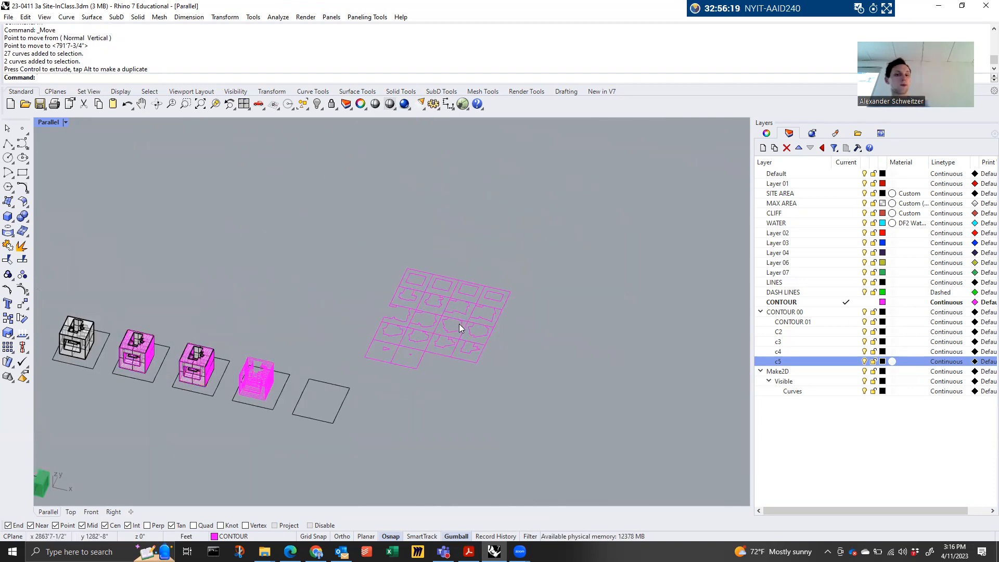
scroll(459, 324, up, 5)
right_drag(484, 355, 456, 389)
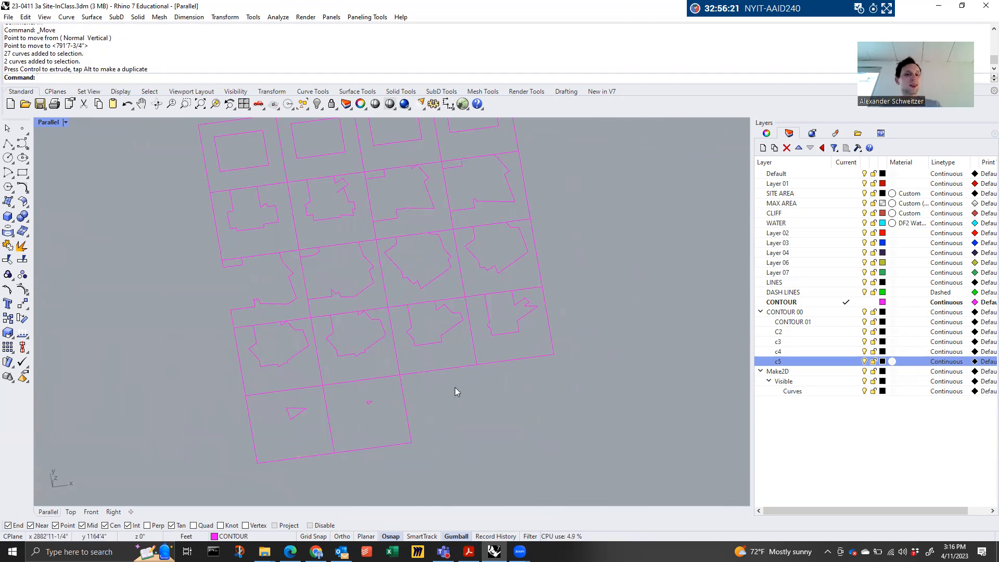
scroll(456, 389, down, 5)
drag(531, 407, 312, 254)
key(Escape)
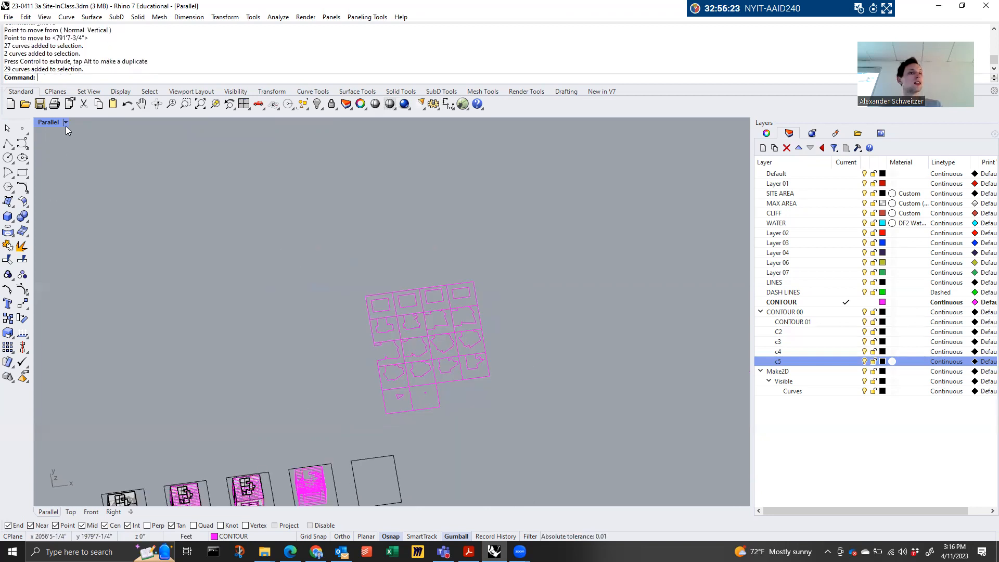
Switch from the Parallel view to the Top view and frame the section grid
click(65, 122)
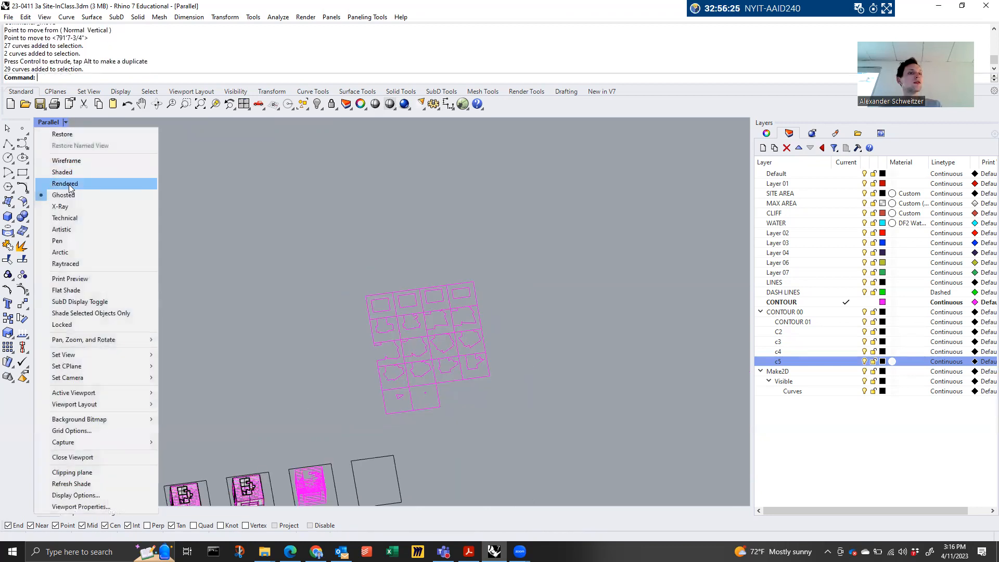
click(61, 126)
double_click(54, 121)
double_click(47, 126)
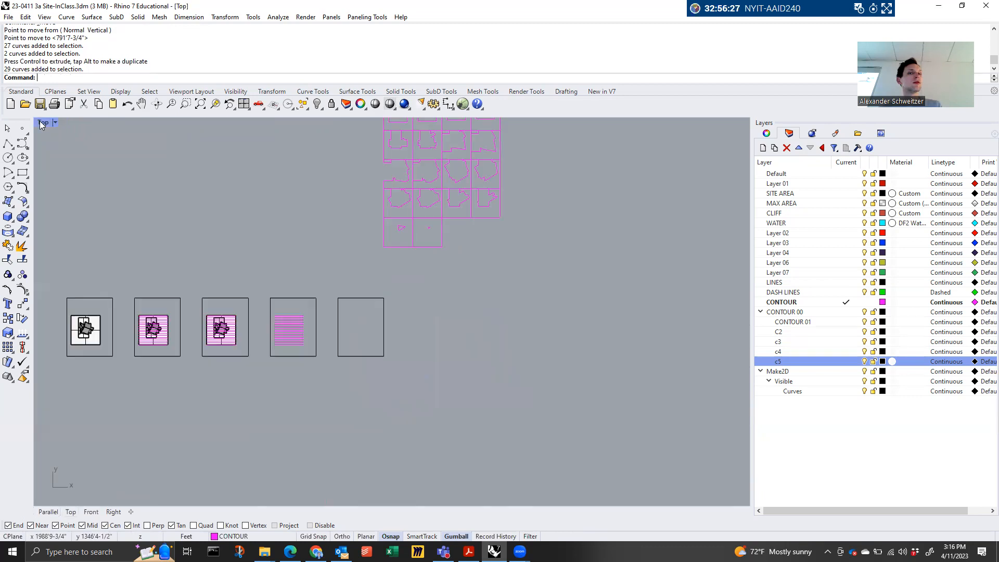
scroll(434, 241, up, 5)
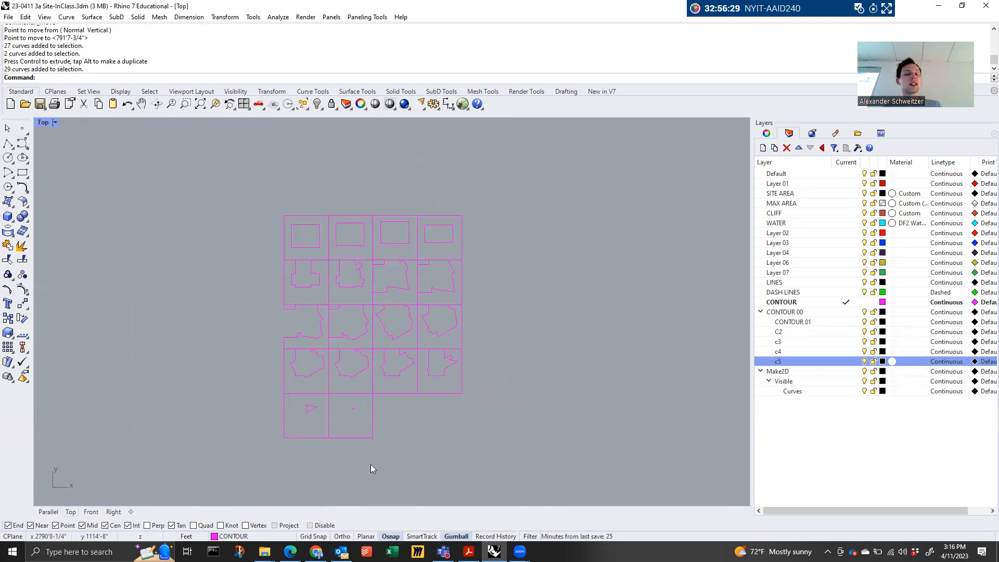
Switch to Acrobat and review the assignment's Step 2 and Step 4 instructions on section export and Illustrator template layout
click(469, 552)
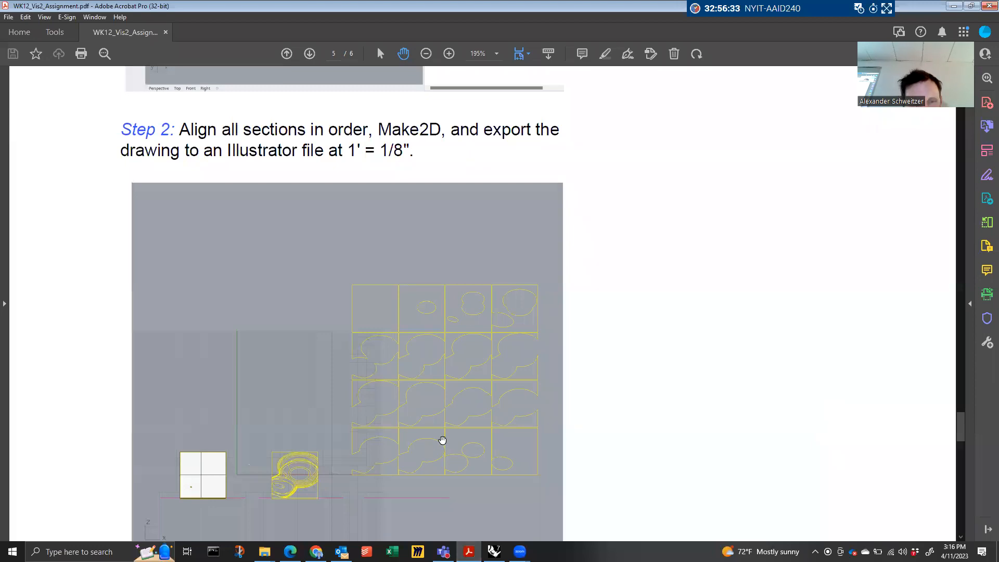
scroll(451, 392, down, 2)
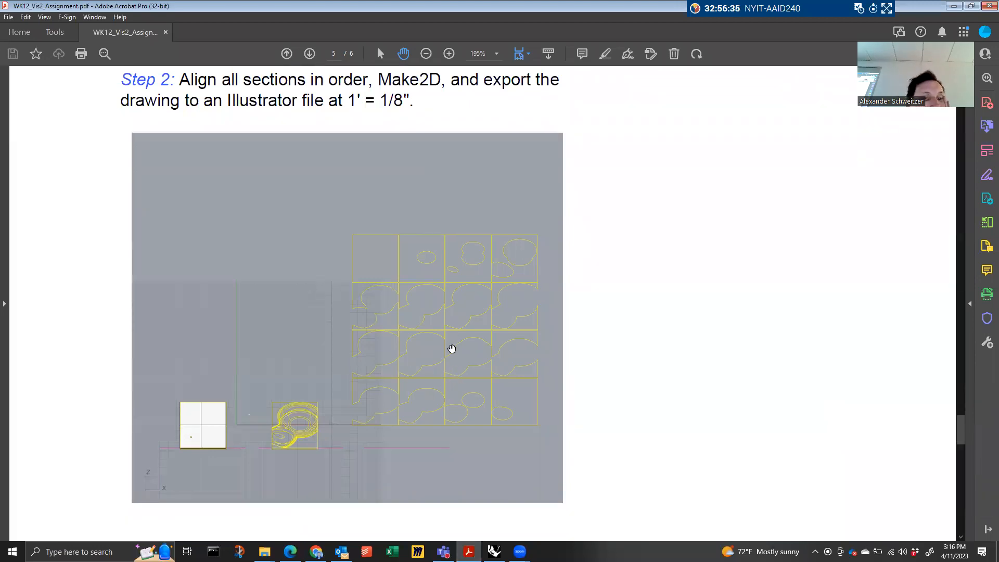
scroll(452, 349, down, 12)
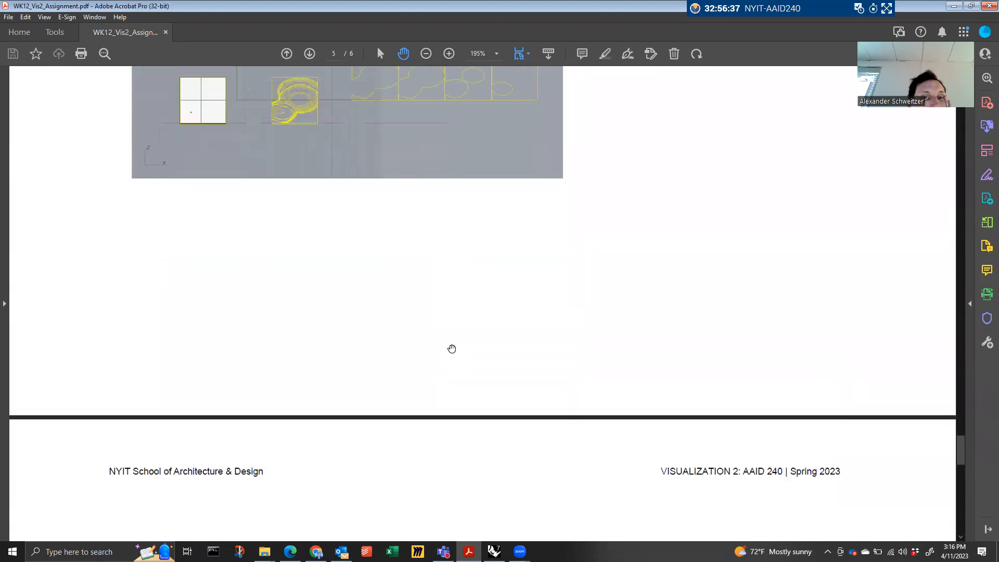
scroll(452, 349, down, 14)
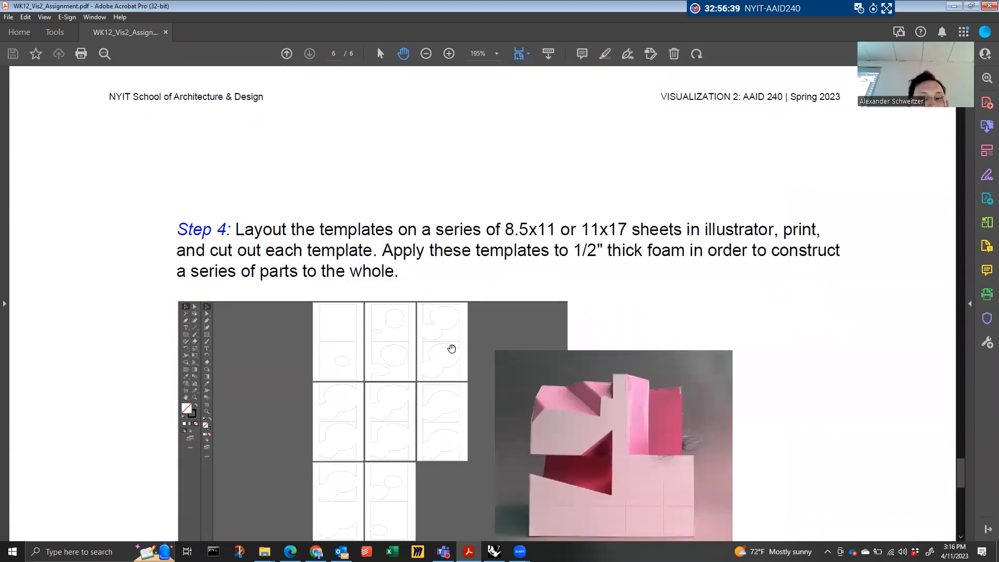
scroll(451, 349, up, 19)
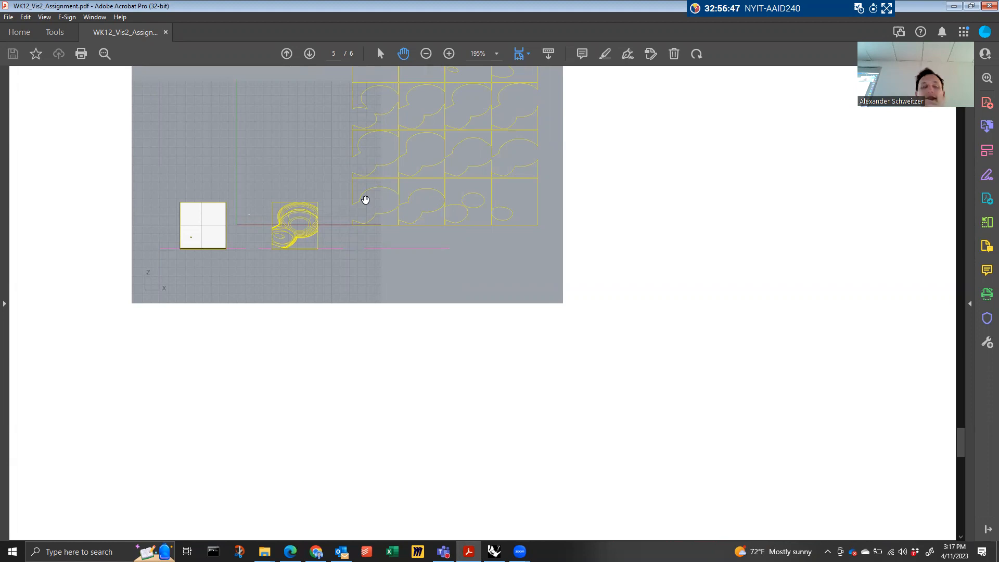
scroll(448, 299, down, 10)
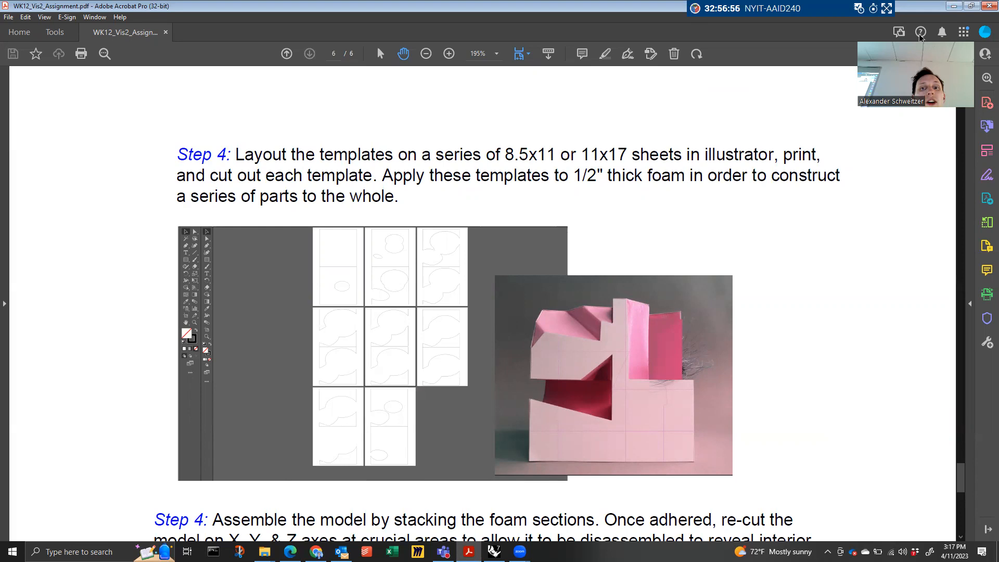
scroll(532, 348, up, 12)
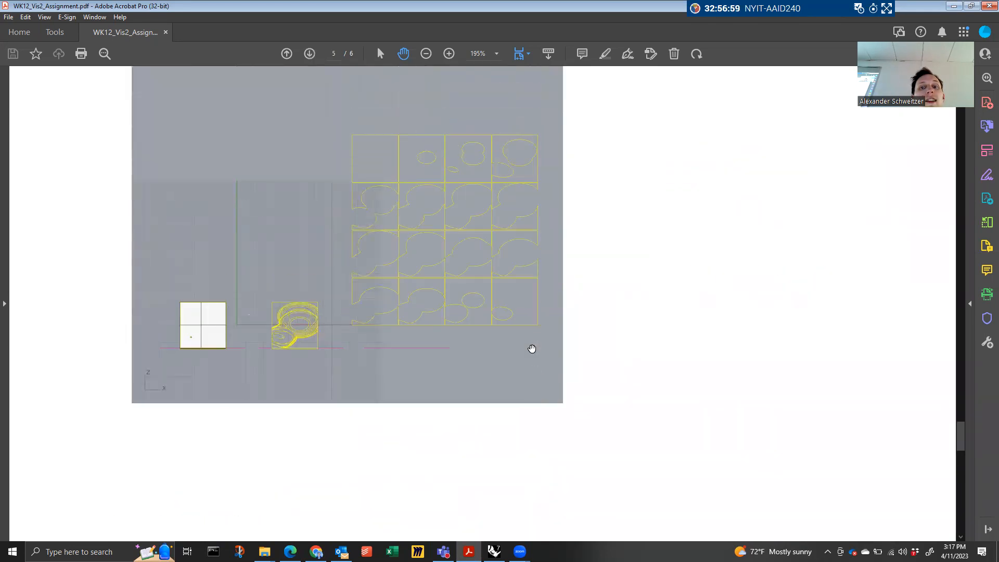
scroll(532, 348, up, 5)
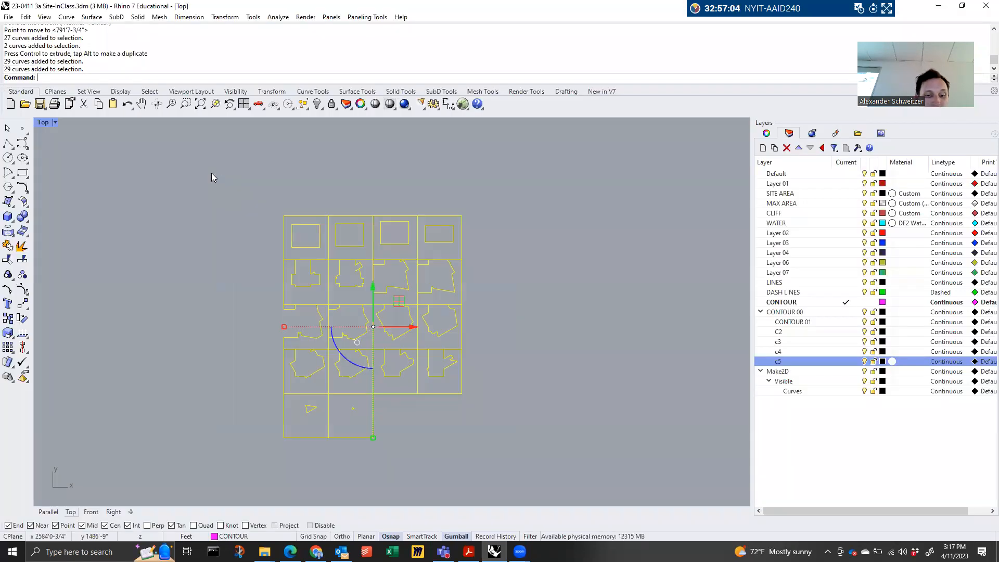
text(Print)
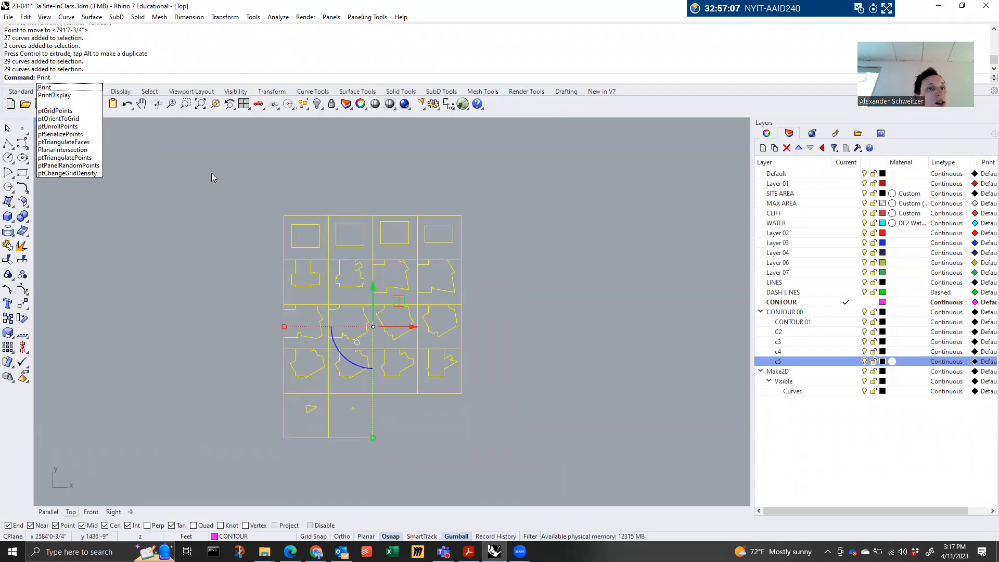
key(Return)
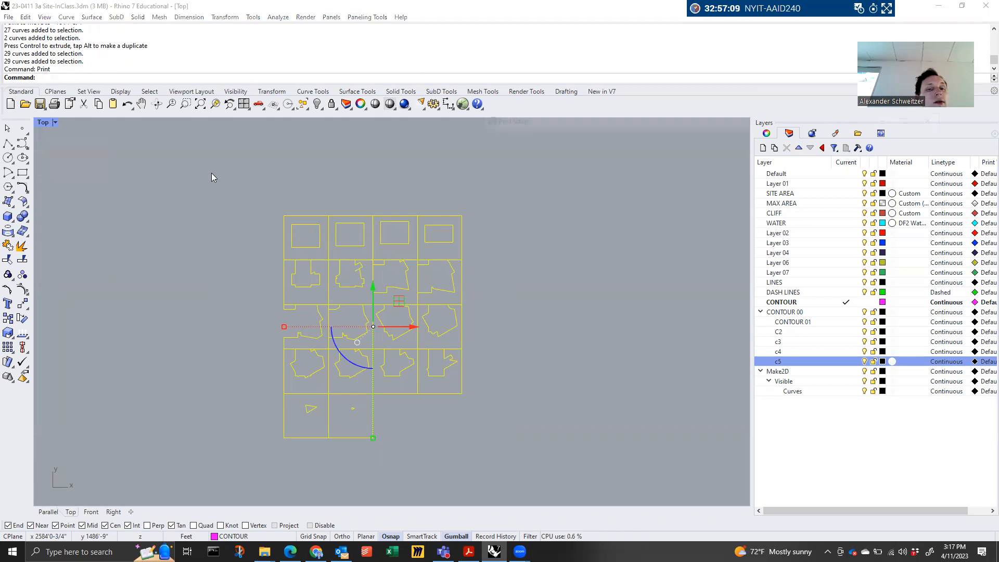
click(570, 166)
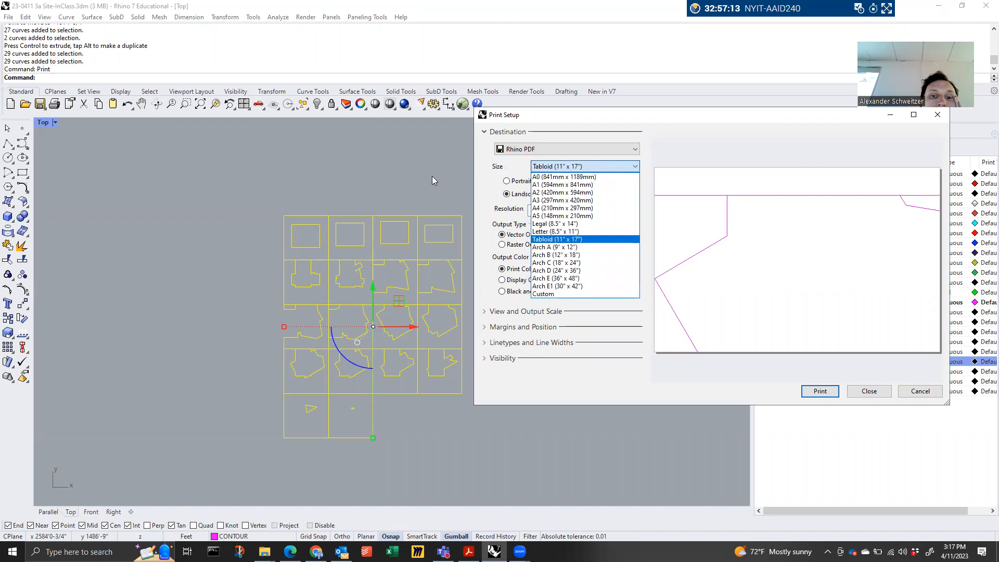
click(432, 177)
click(870, 391)
click(592, 317)
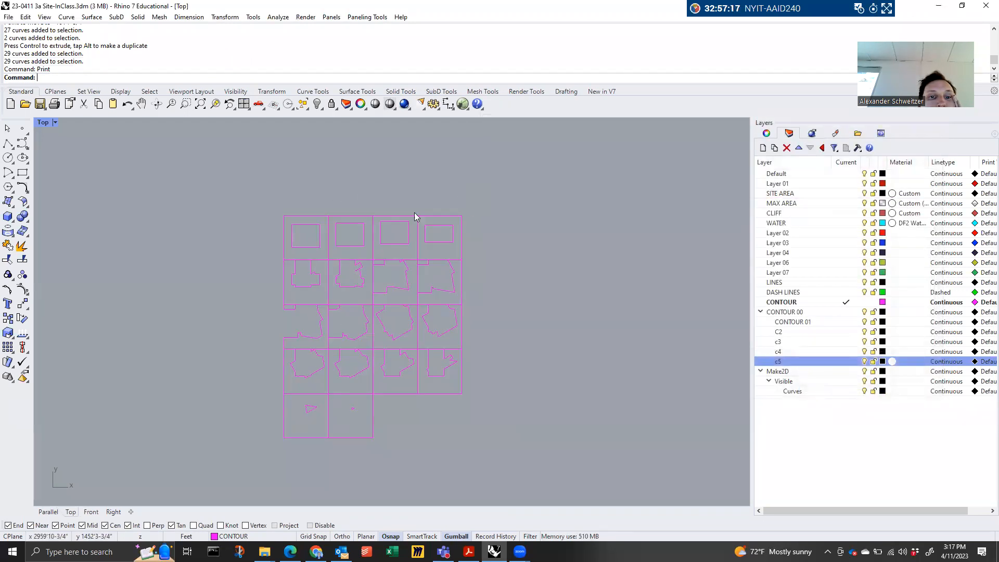
drag(471, 198, 230, 246)
click(291, 215)
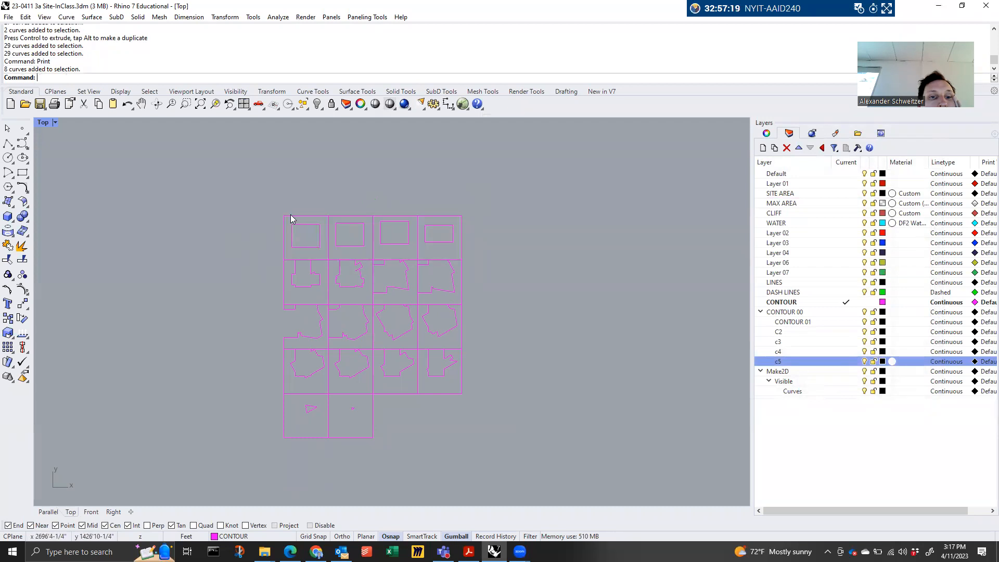
click(355, 216)
drag(490, 210, 247, 467)
click(50, 125)
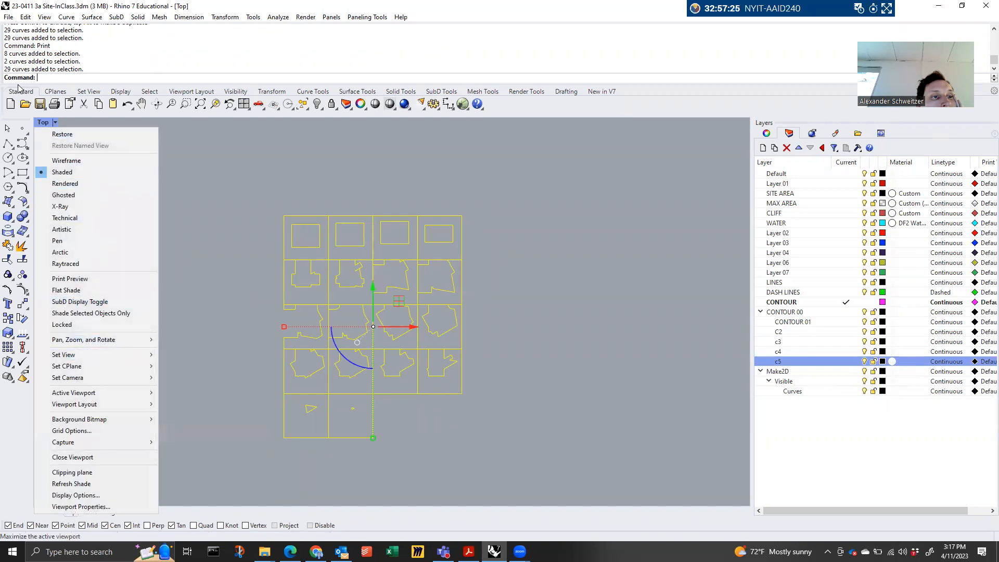
click(284, 134)
click(282, 136)
Select the complete section grid and set up a Rhino PDF print on landscape Arch D (24" x 36") paper
drag(520, 175, 225, 484)
text(Print)
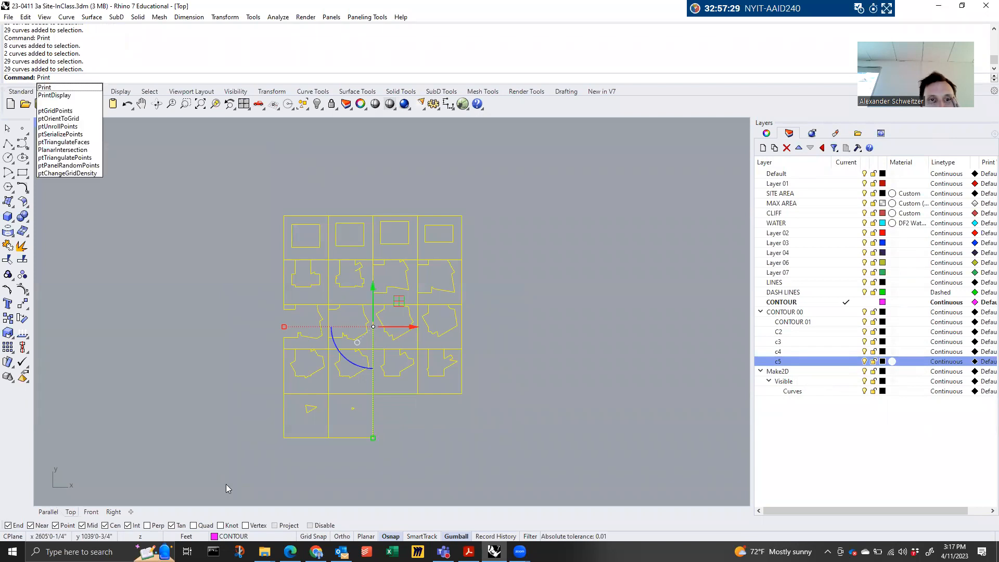
key(Return)
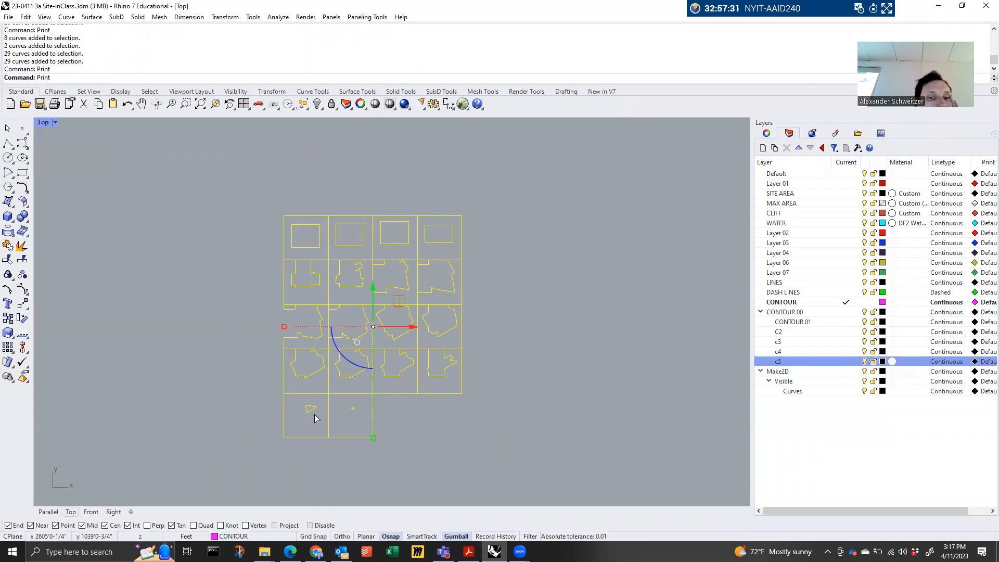
click(552, 168)
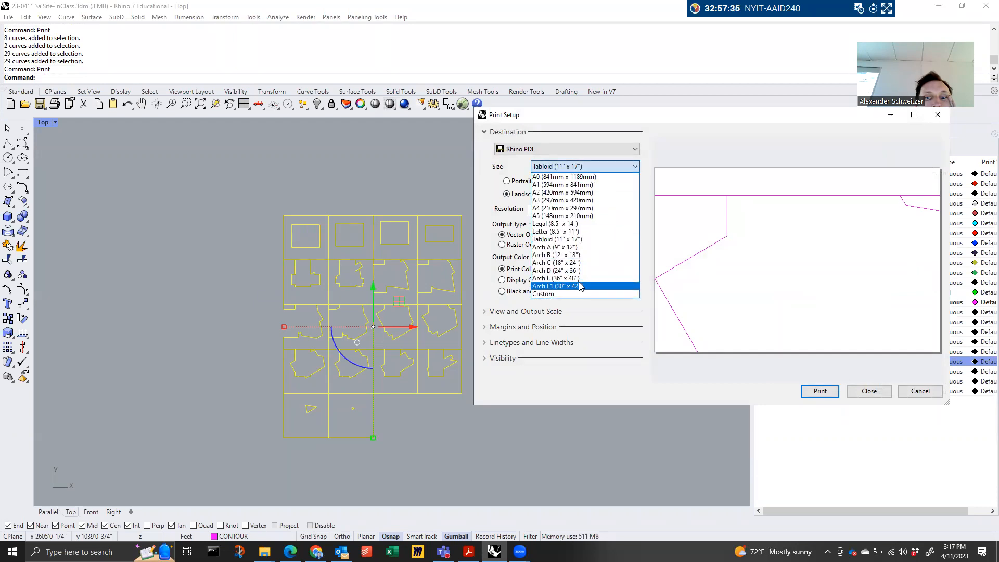
click(577, 270)
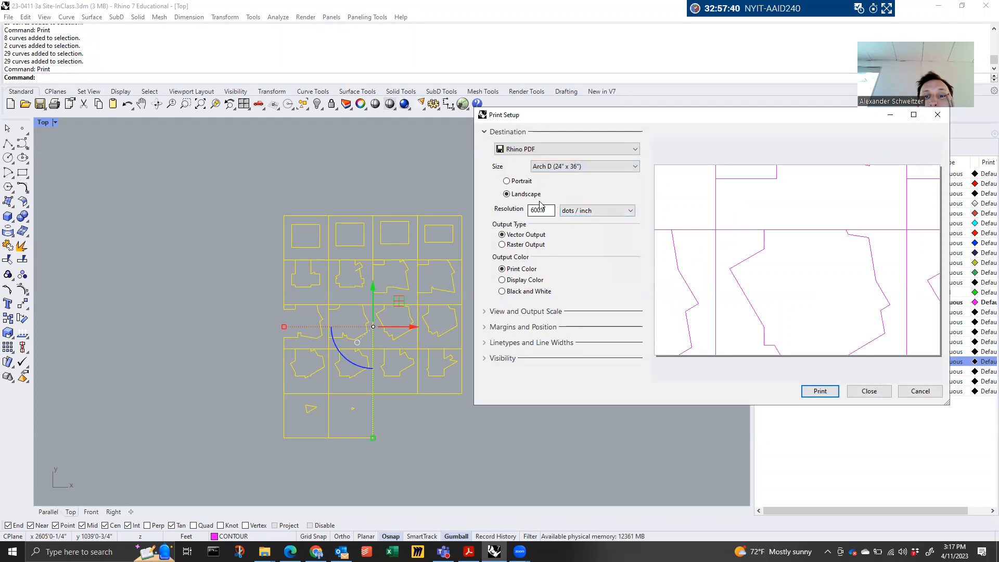
click(560, 150)
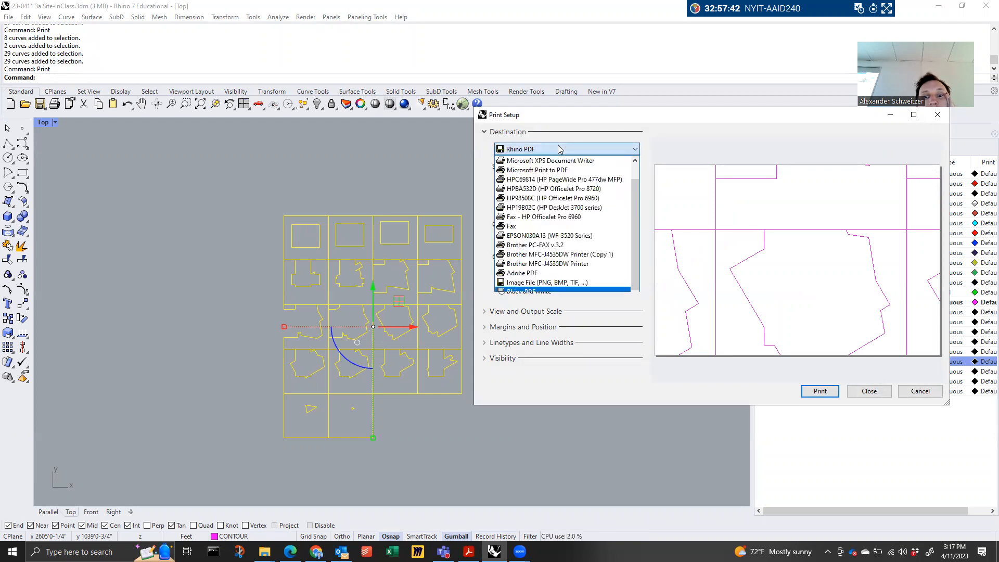
click(560, 150)
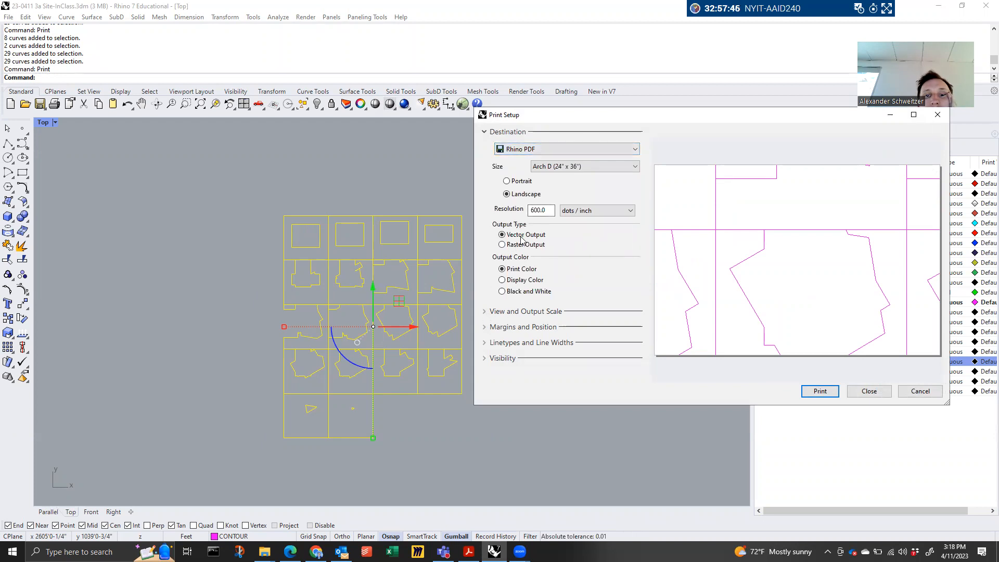
Set the output scale of the Top view print to 1/8" = 1'-0"
click(489, 314)
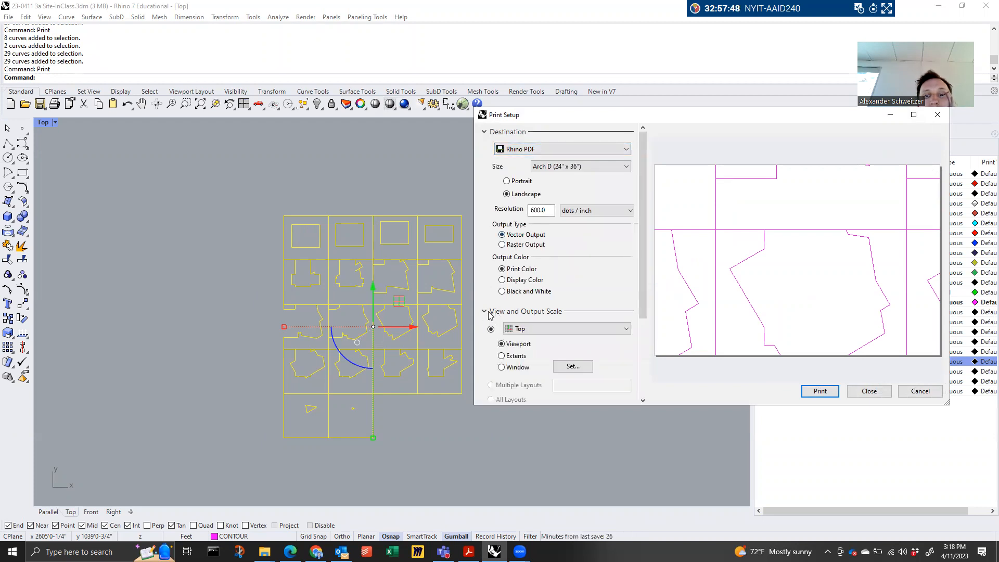
click(490, 313)
click(489, 315)
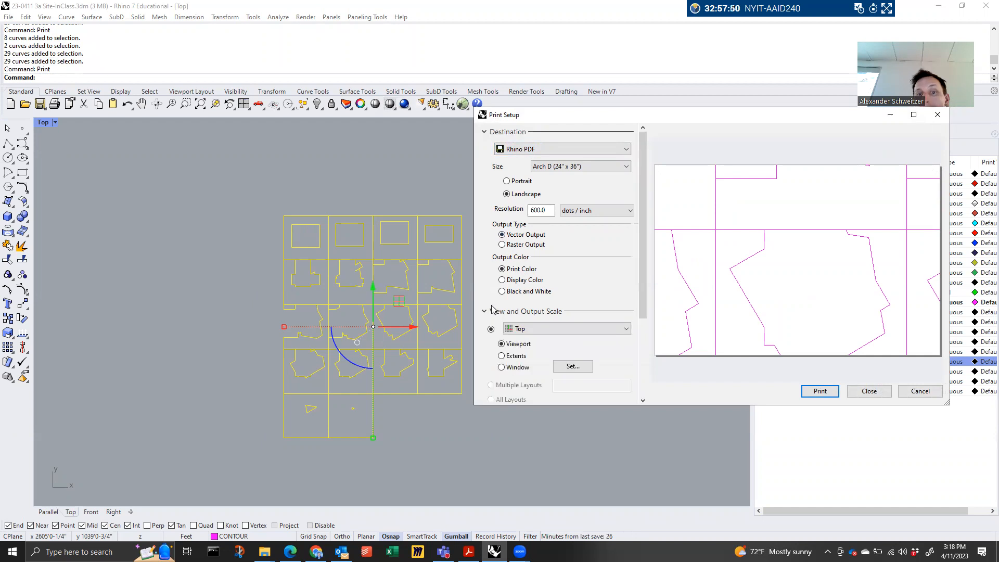
scroll(498, 347, down, 3)
click(518, 311)
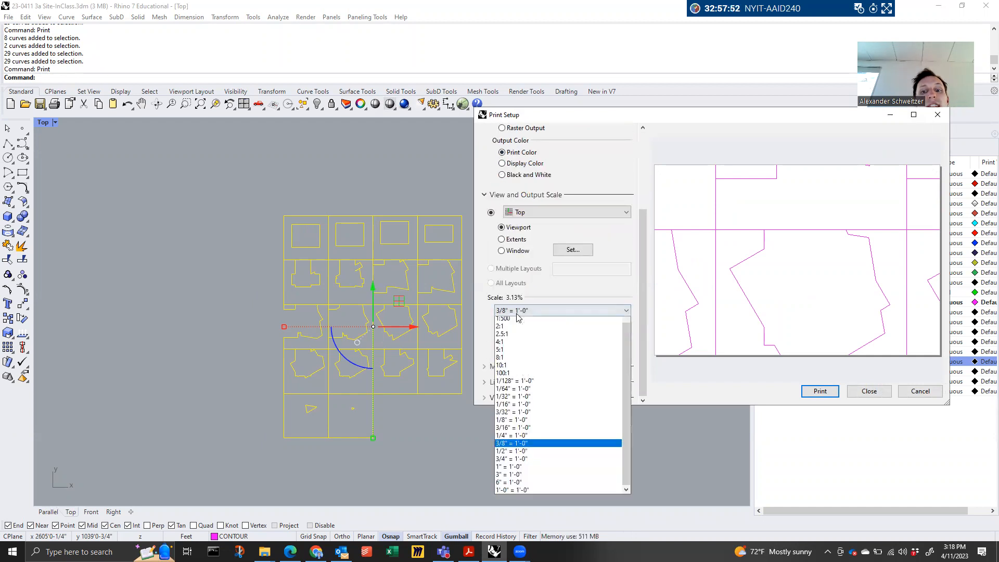
click(523, 476)
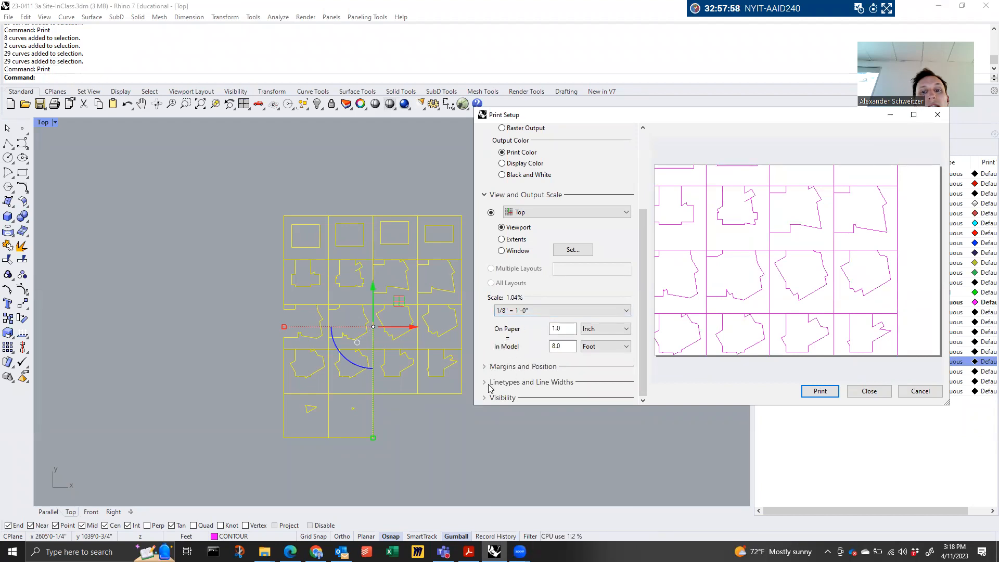
Try the Centered, Width, Height margin option for the 36 x 24 inch print, checking the centered position, and close the print setup
scroll(564, 216, up, 5)
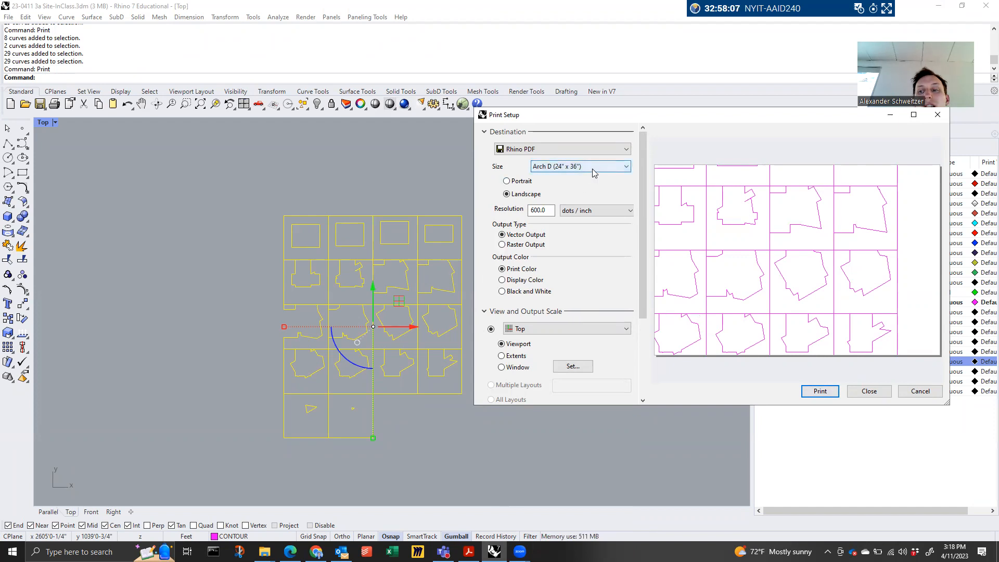
scroll(584, 295, down, 3)
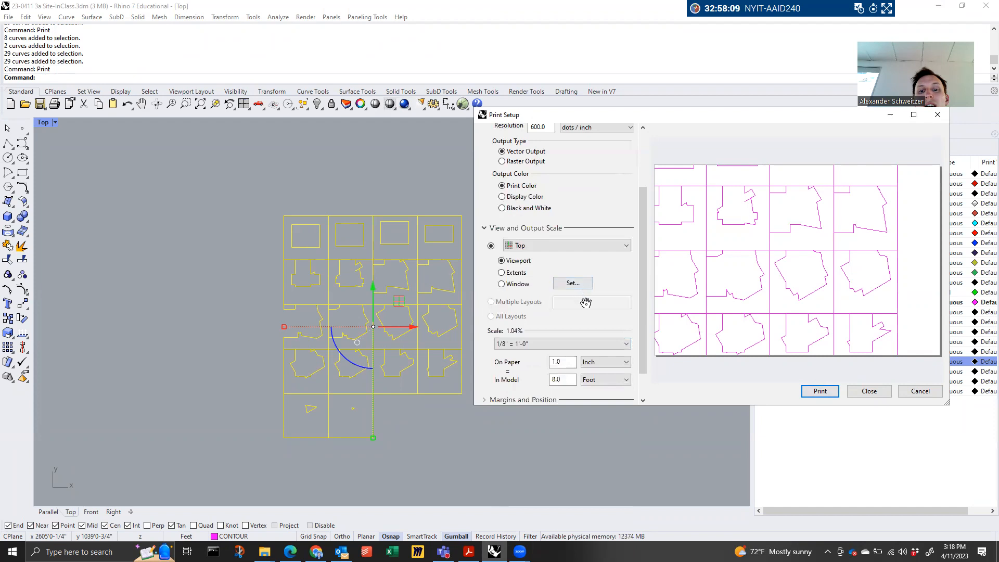
scroll(586, 302, down, 1)
click(509, 367)
scroll(509, 368, down, 1)
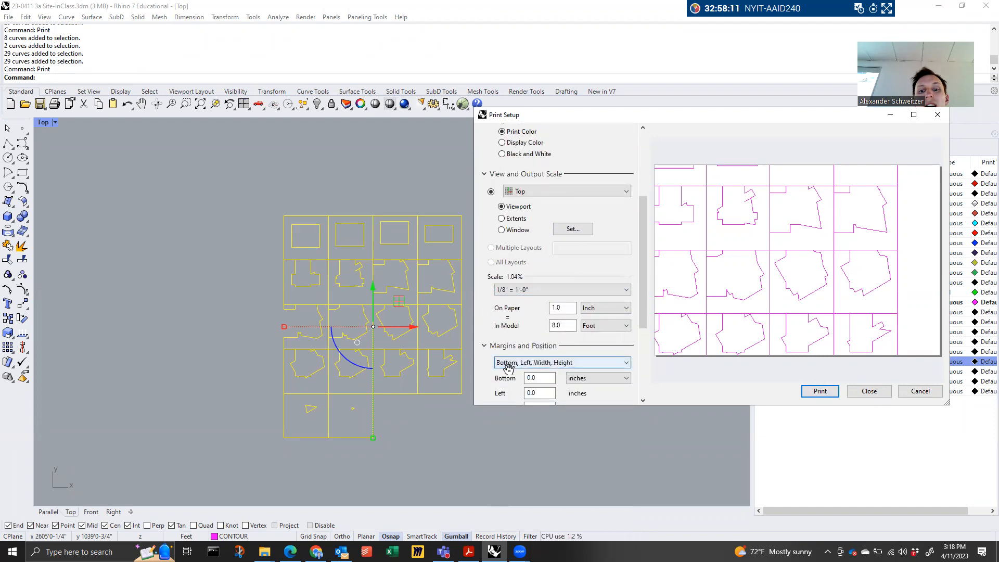
scroll(509, 368, down, 2)
click(528, 280)
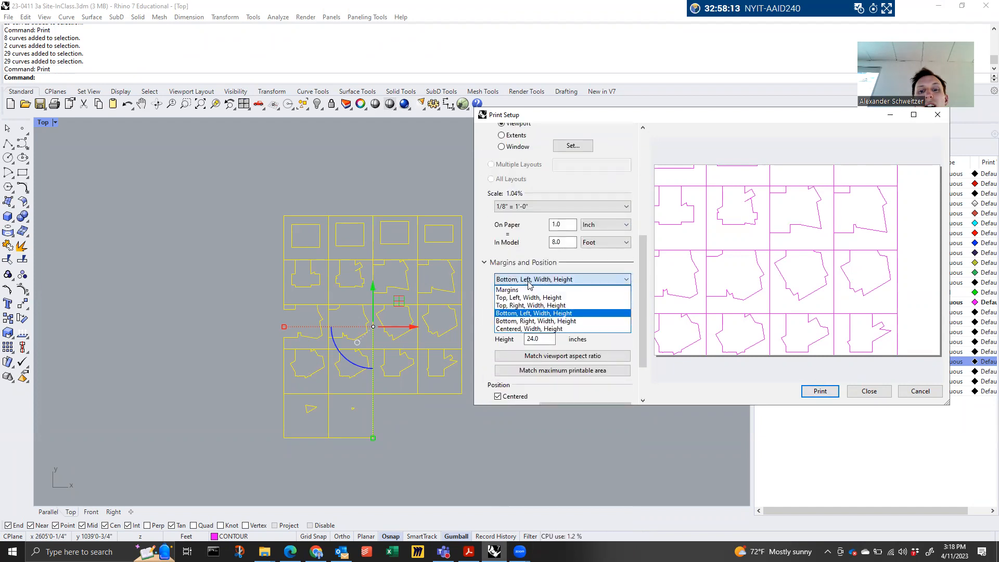
click(526, 329)
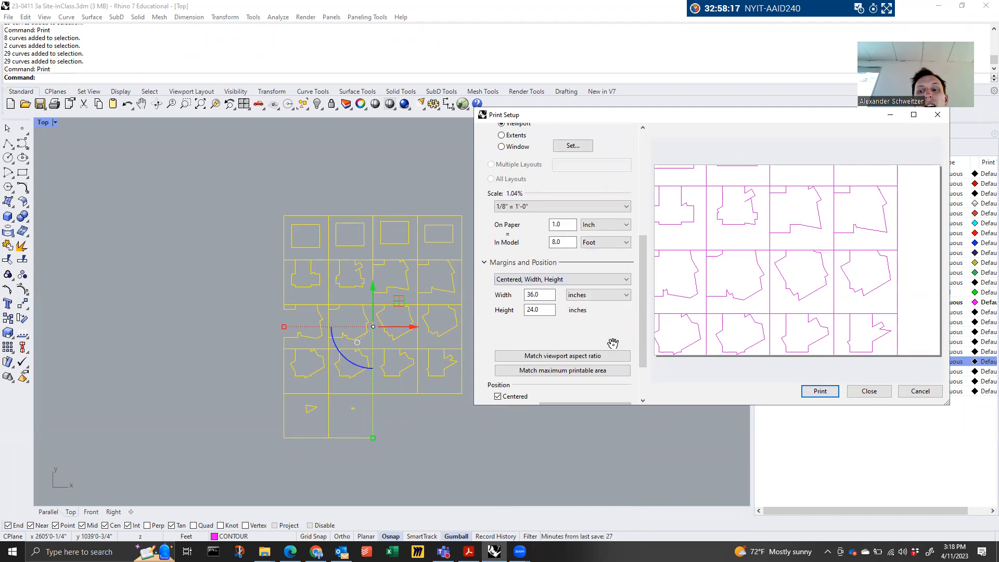
scroll(577, 341, down, 1)
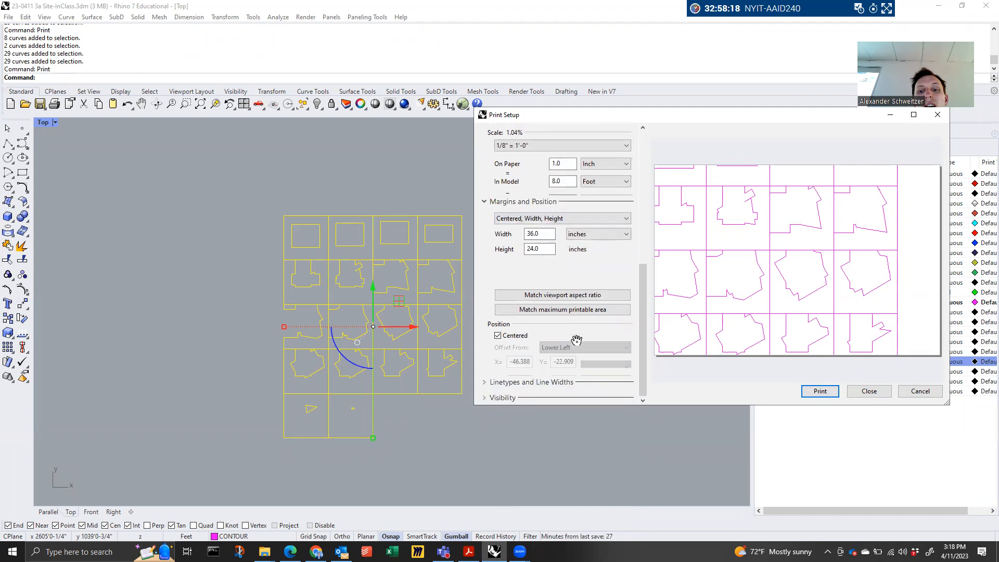
click(513, 338)
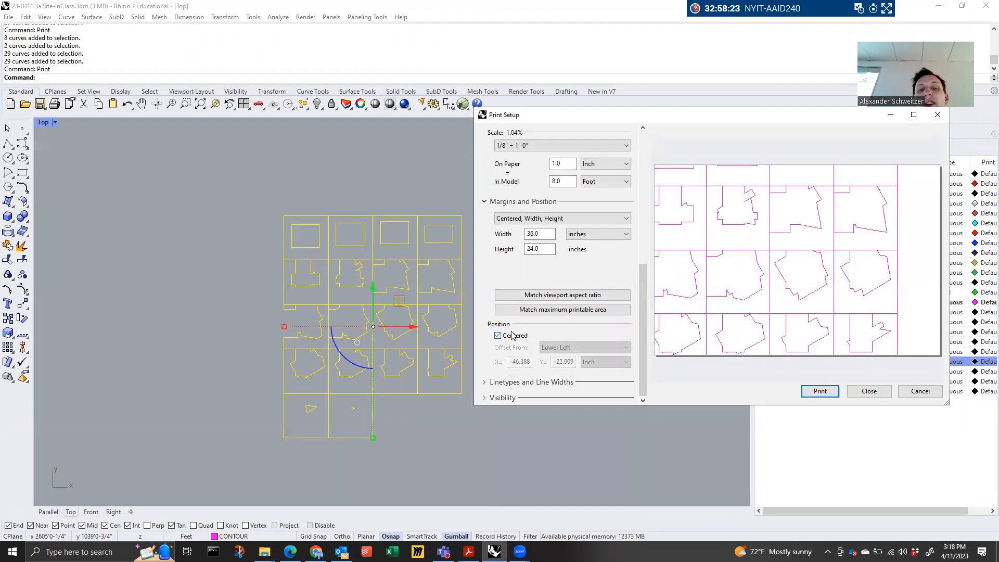
click(869, 392)
Select the section grid's upper two rows and reopen the print setup at its view and scale options
drag(520, 171, 257, 289)
key(Up)
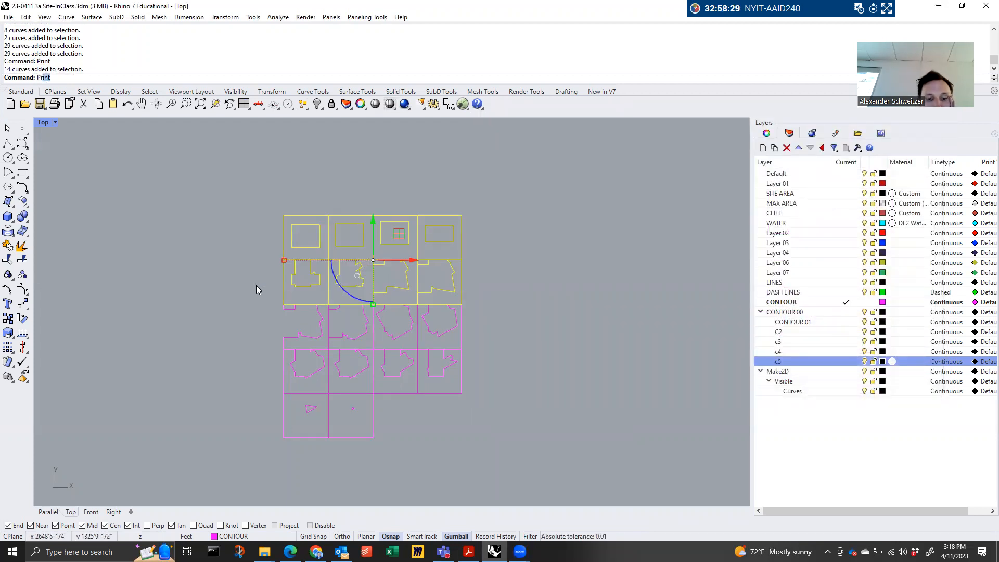
key(Return)
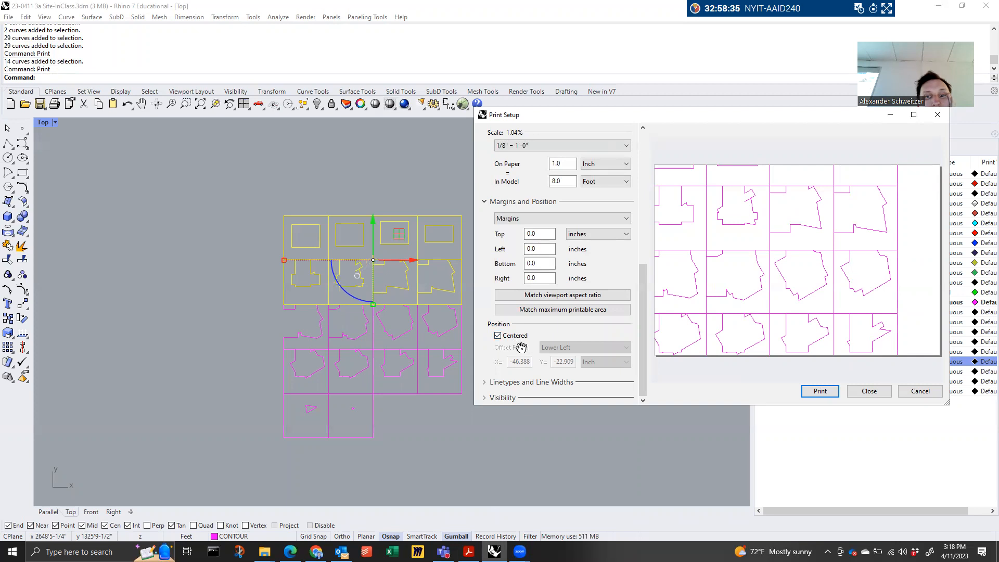
scroll(518, 364, up, 3)
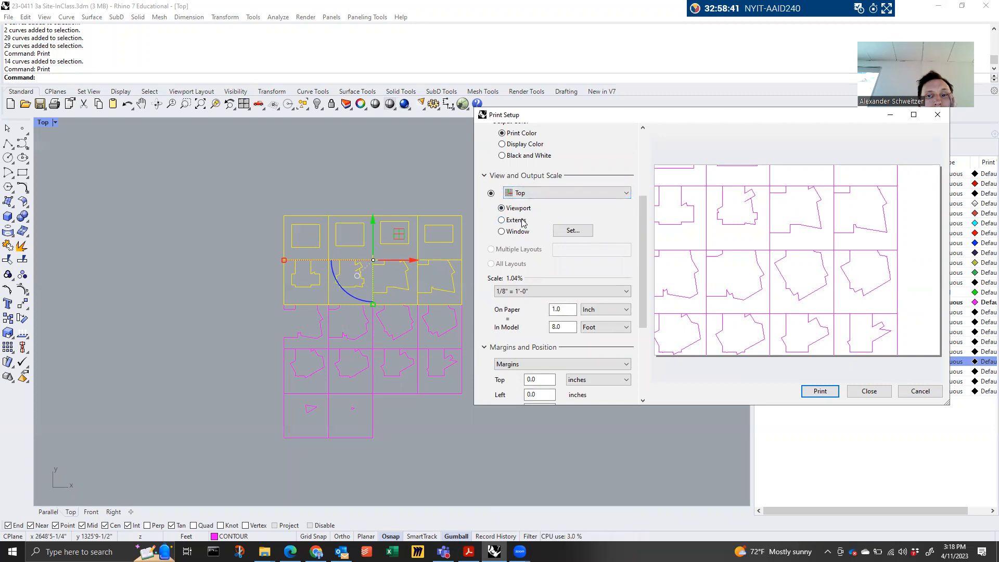
Try printing the drawing's extents instead of the viewport, comparing the Parallel and Top views
click(524, 223)
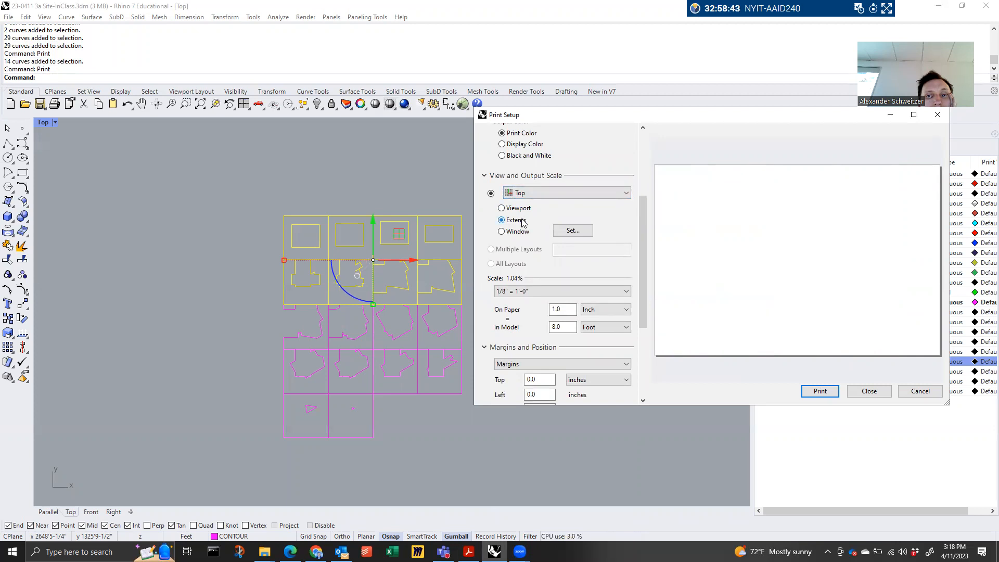
click(524, 196)
click(527, 194)
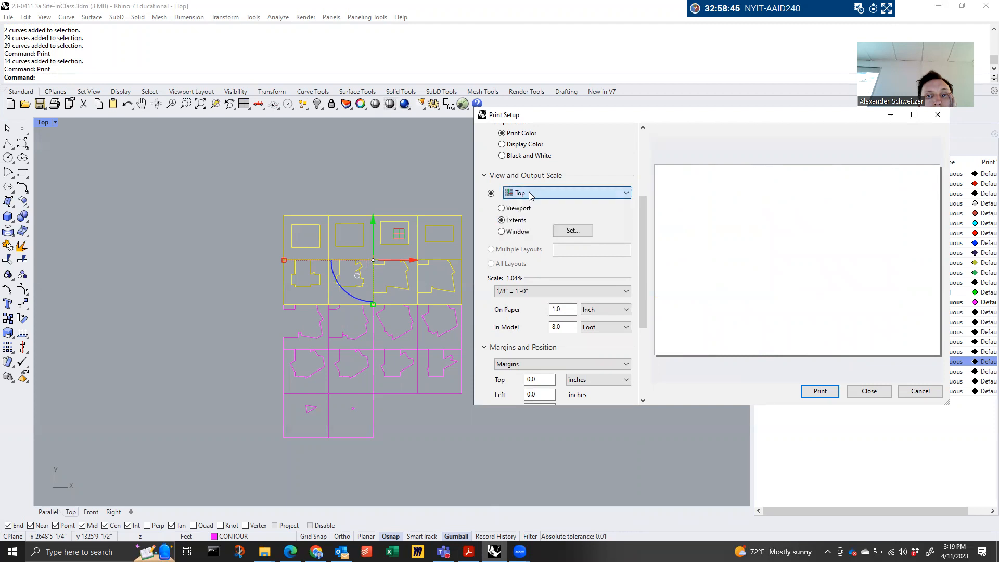
scroll(589, 195, up, 3)
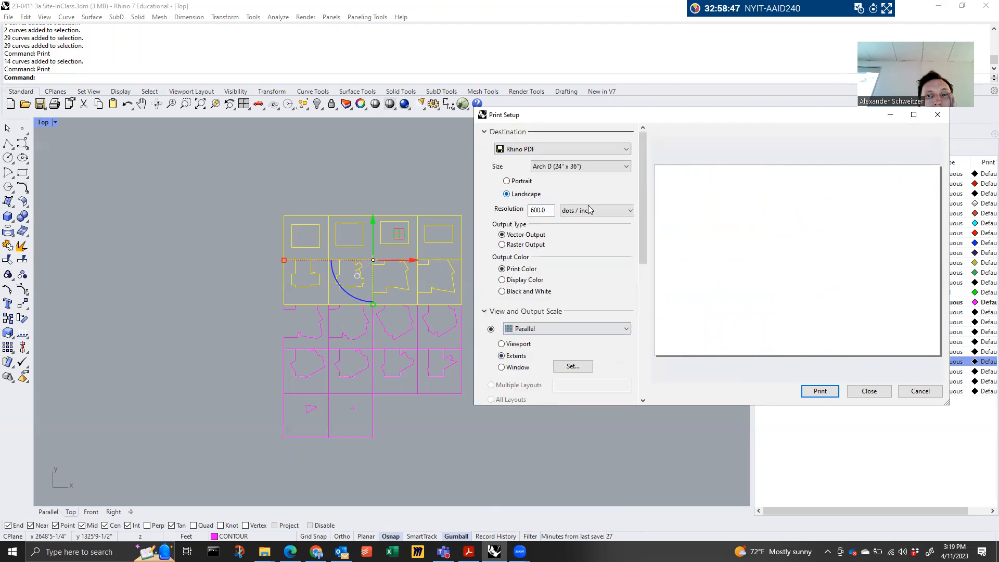
click(543, 329)
click(535, 350)
Define a print window around the section grid's upper two rows and scale the output to fit it
scroll(531, 364, down, 2)
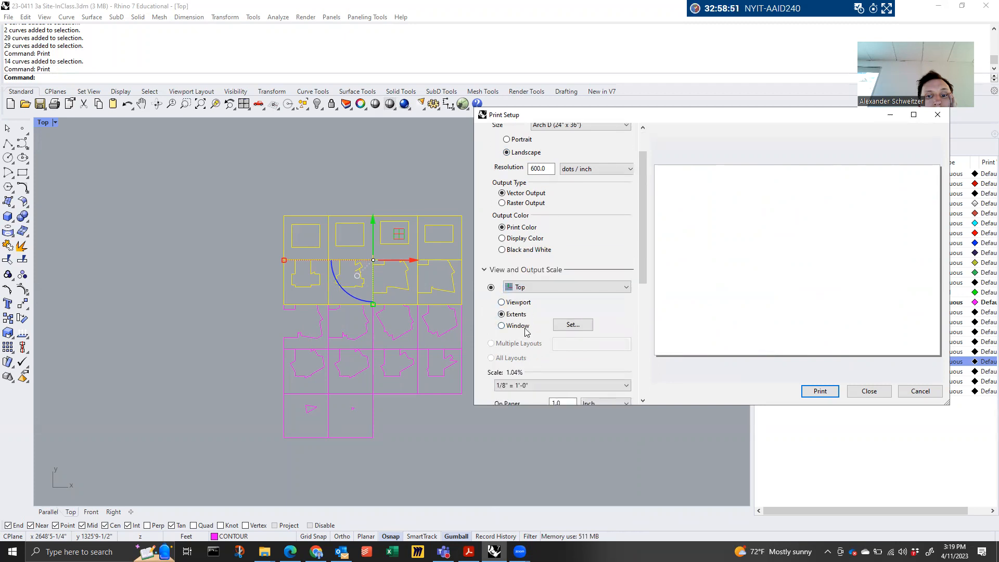
click(572, 326)
drag(276, 196, 472, 306)
click(475, 289)
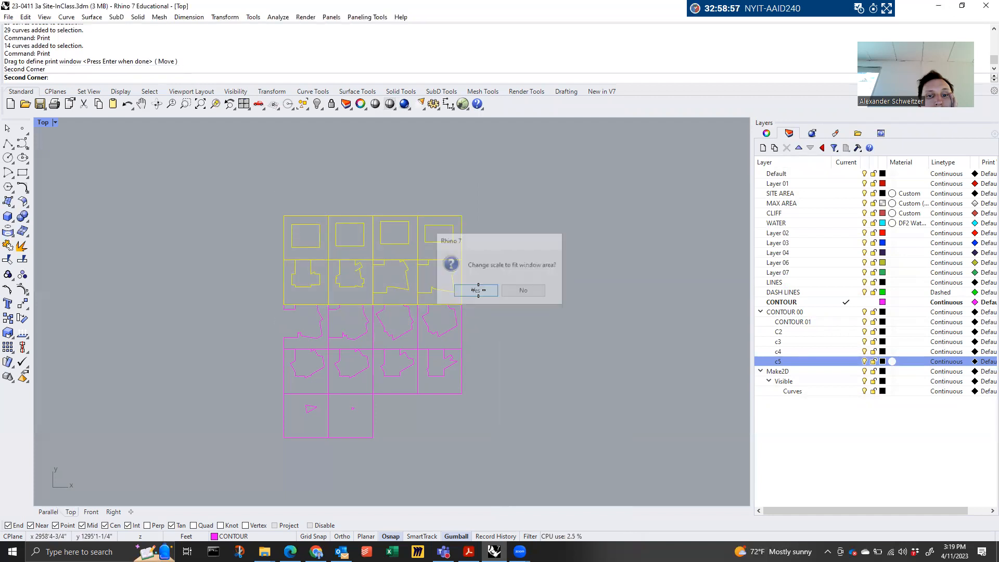
key(Return)
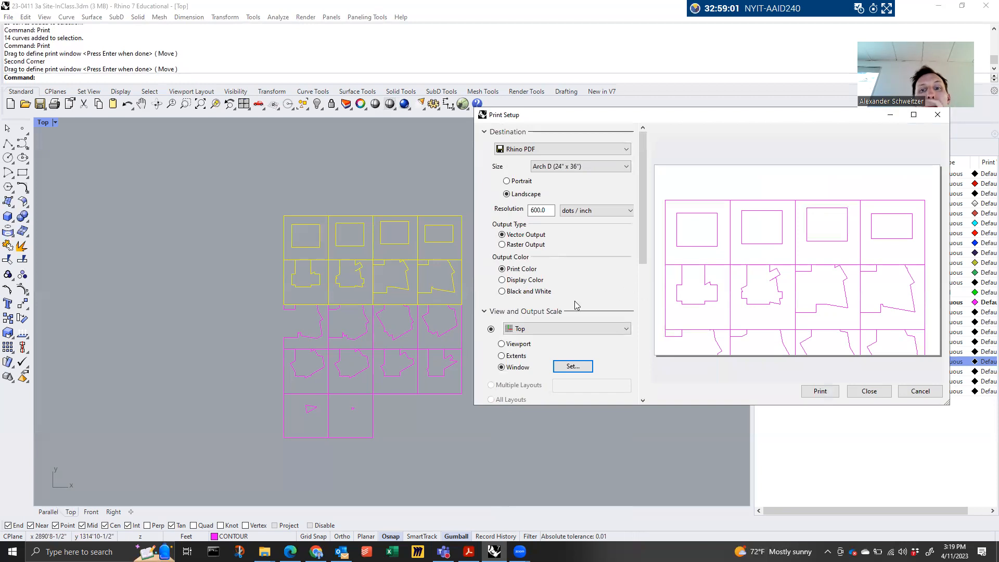
Set the windowed print's scale to 1/8" = 1'-0" and check its margin and position settings
scroll(561, 320, down, 3)
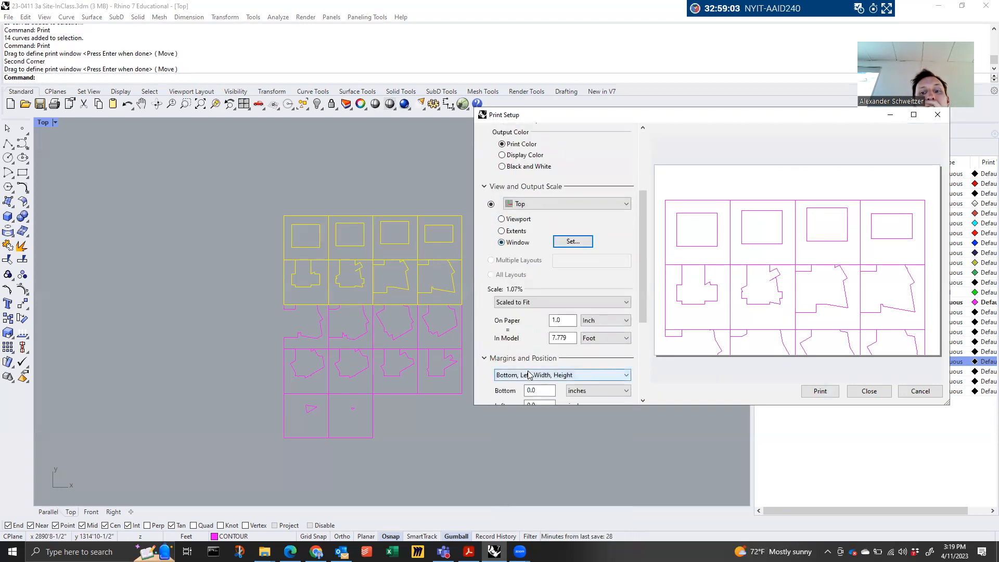
click(531, 305)
scroll(509, 483, down, 1)
scroll(509, 483, down, 1)
click(521, 521)
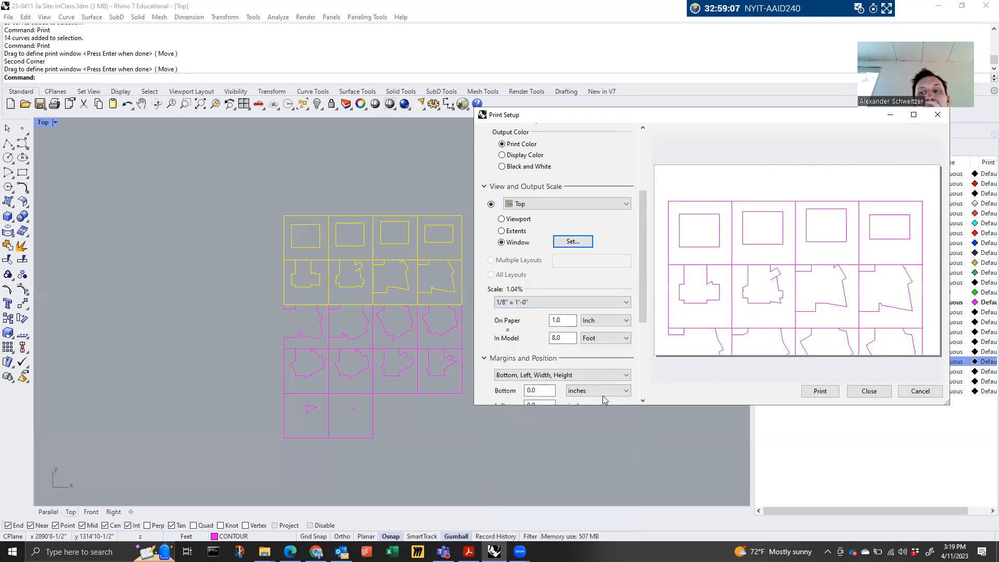
scroll(593, 367, down, 1)
scroll(602, 358, down, 3)
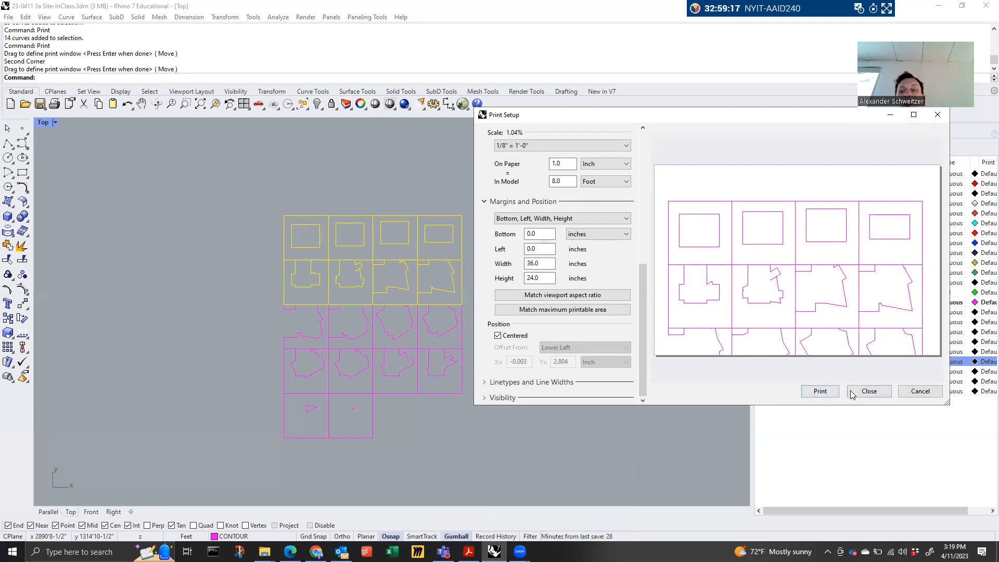
Print the windowed upper two rows of the section grid to a PDF named Row1and2
click(821, 391)
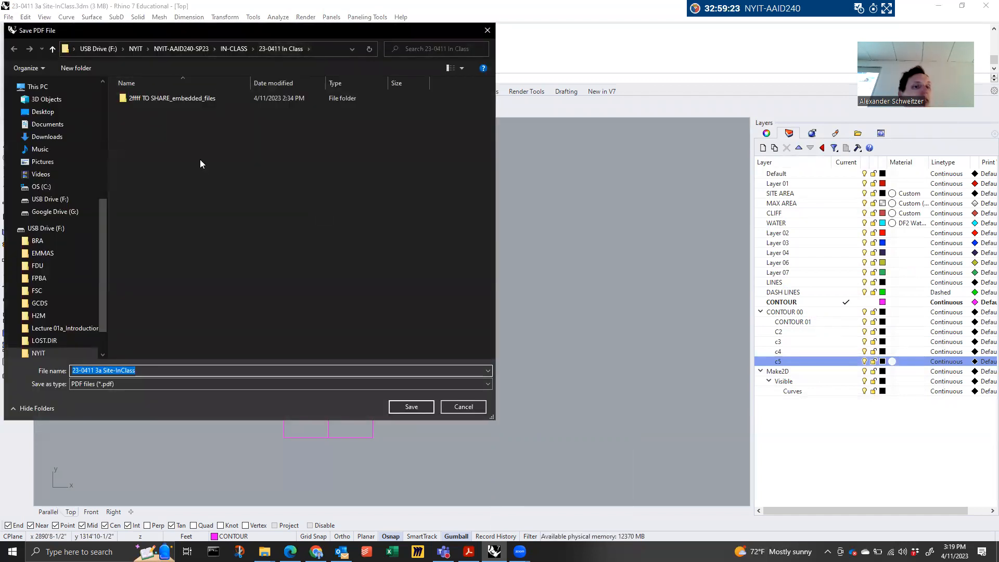
text(Row1and2)
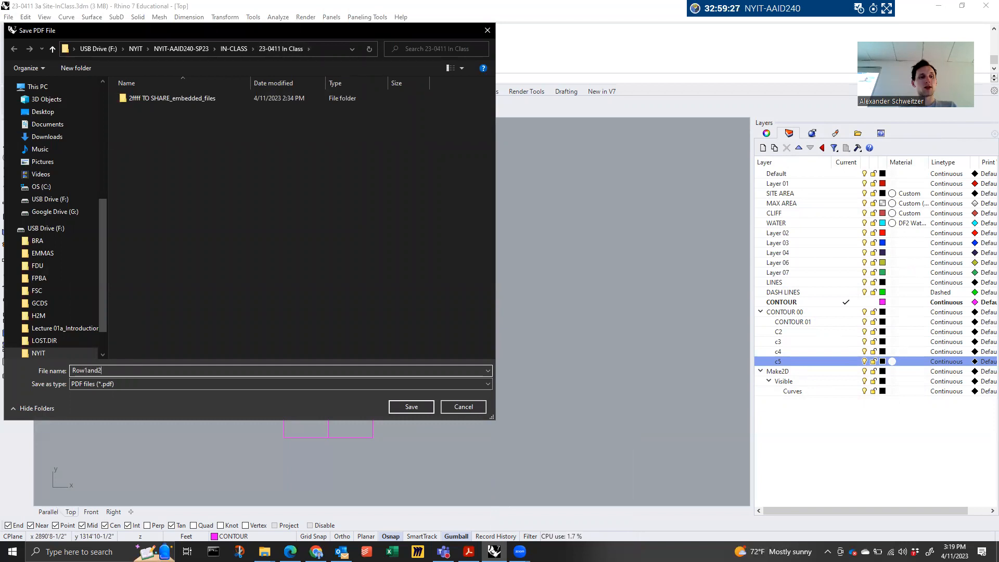
key(Return)
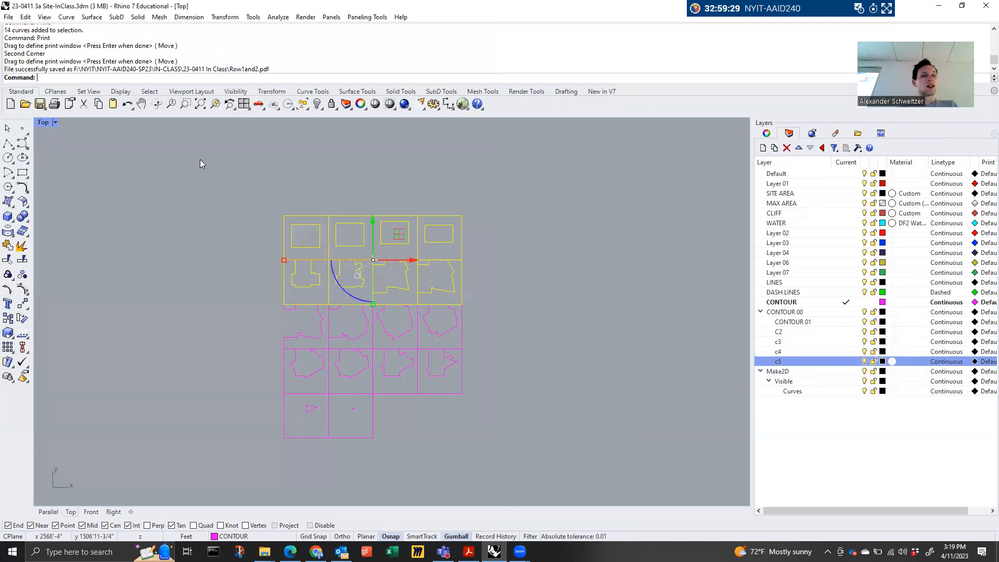
Select the grid's third and fourth rows, define a new print window around them and scale the output to fit it
key(Escape)
drag(501, 395, 258, 310)
key(Return)
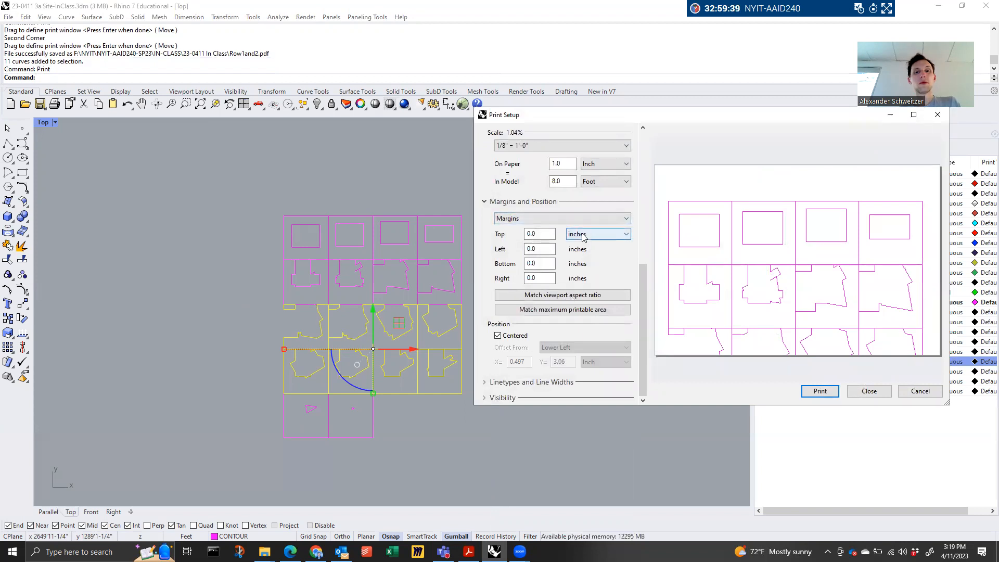
scroll(645, 282, up, 3)
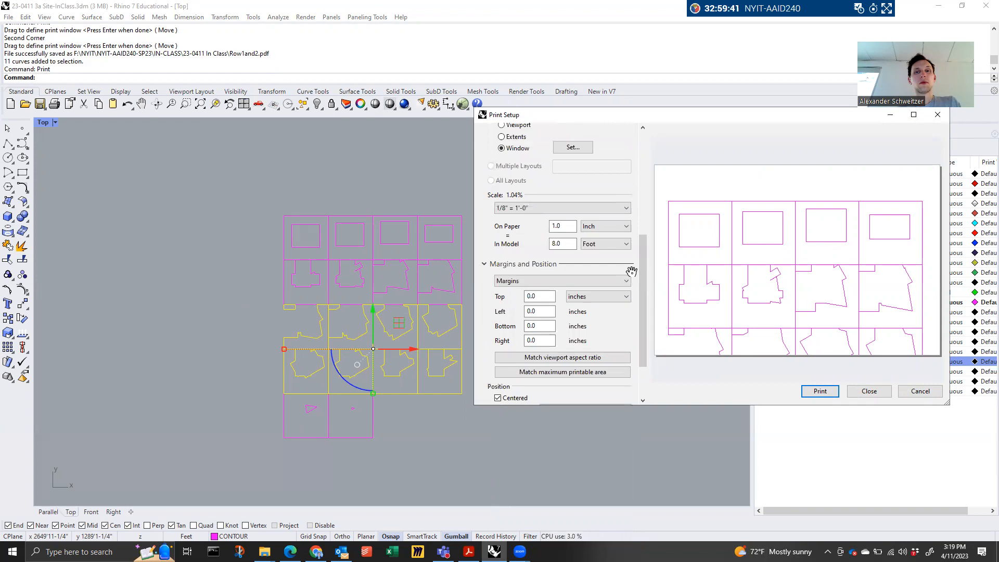
click(585, 152)
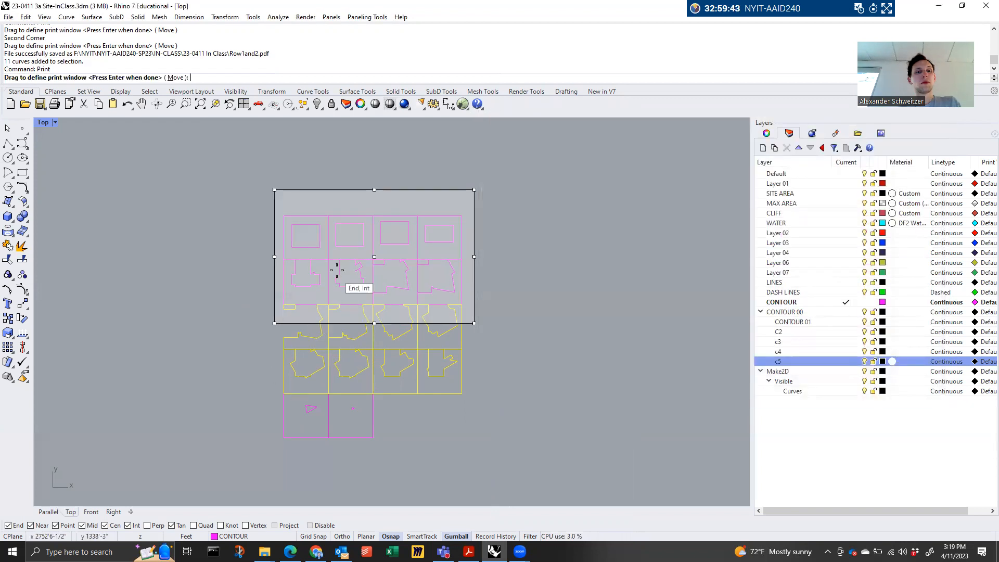
drag(269, 296, 473, 401)
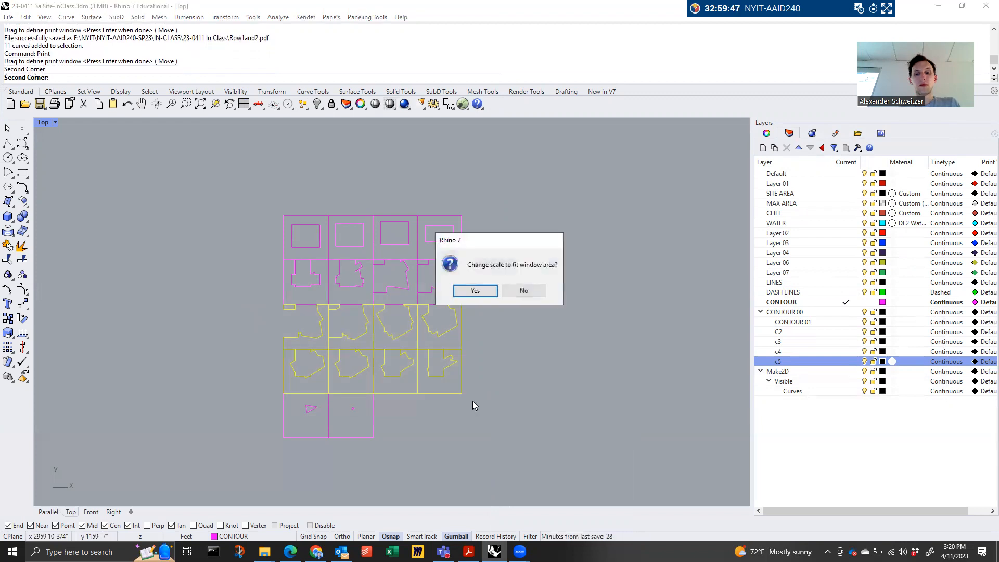
key(Return)
key(Return)
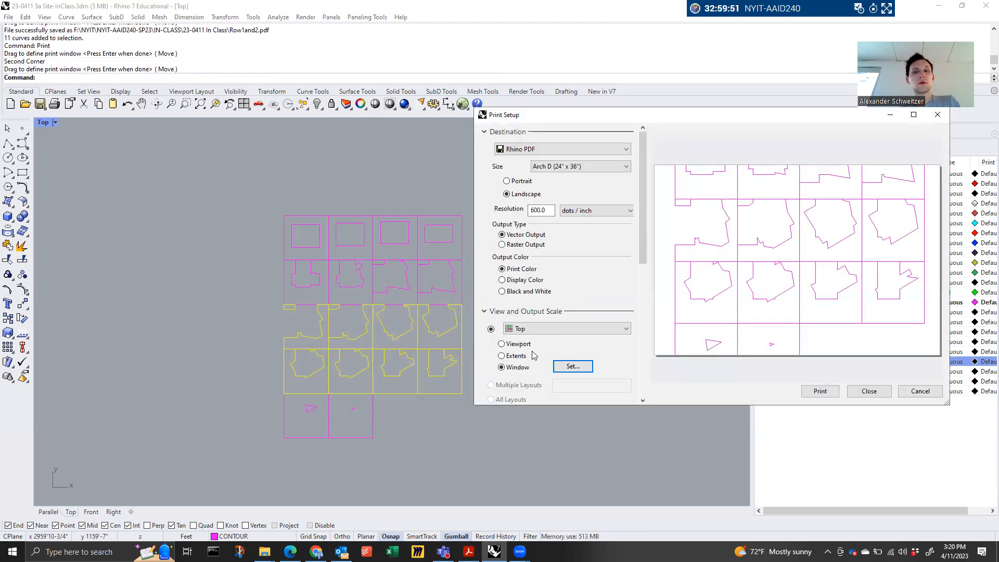
Set the print scale for rows three and four to 1/8" = 1'-0"
scroll(601, 380, down, 9)
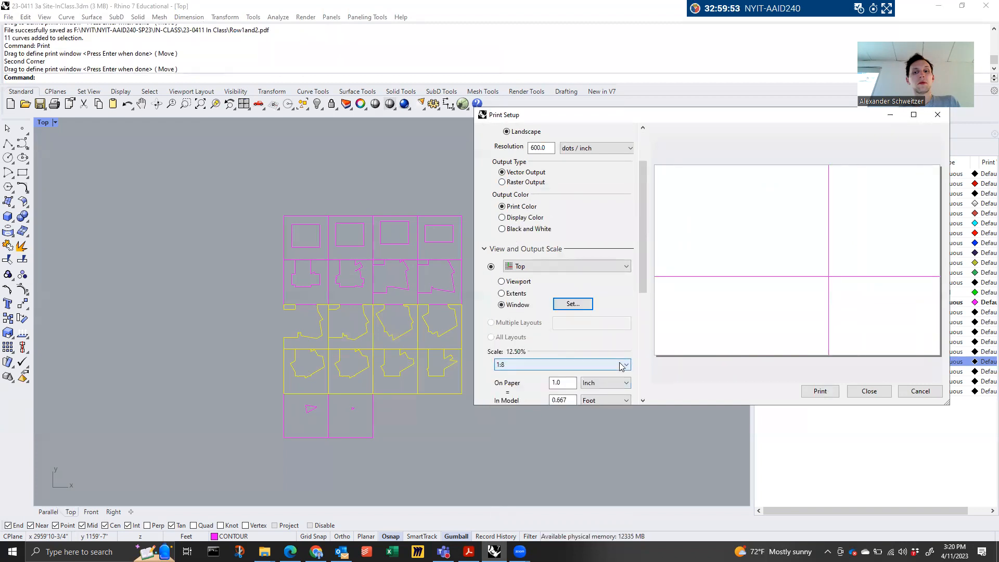
click(618, 368)
scroll(570, 328, down, 2)
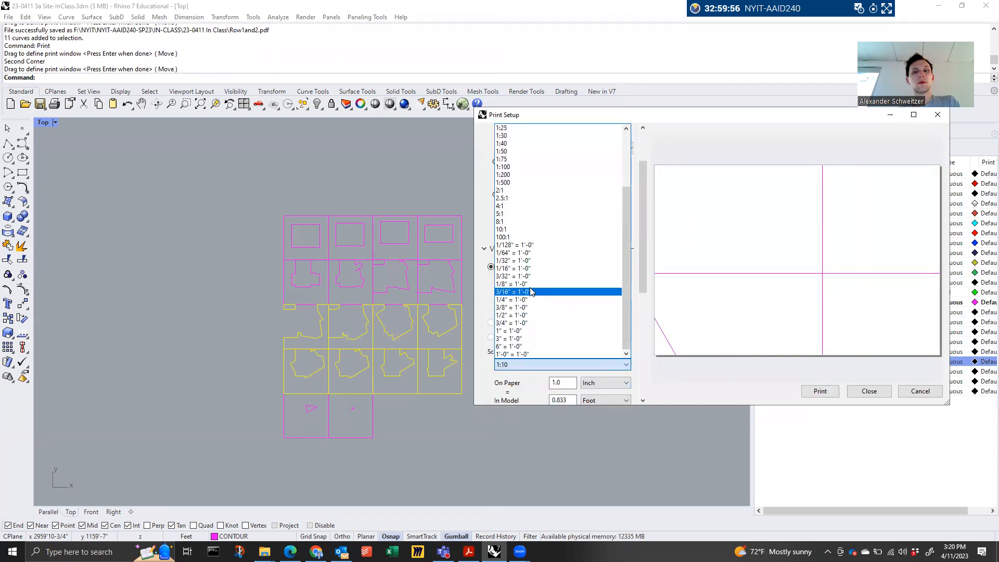
click(571, 322)
scroll(636, 334, down, 6)
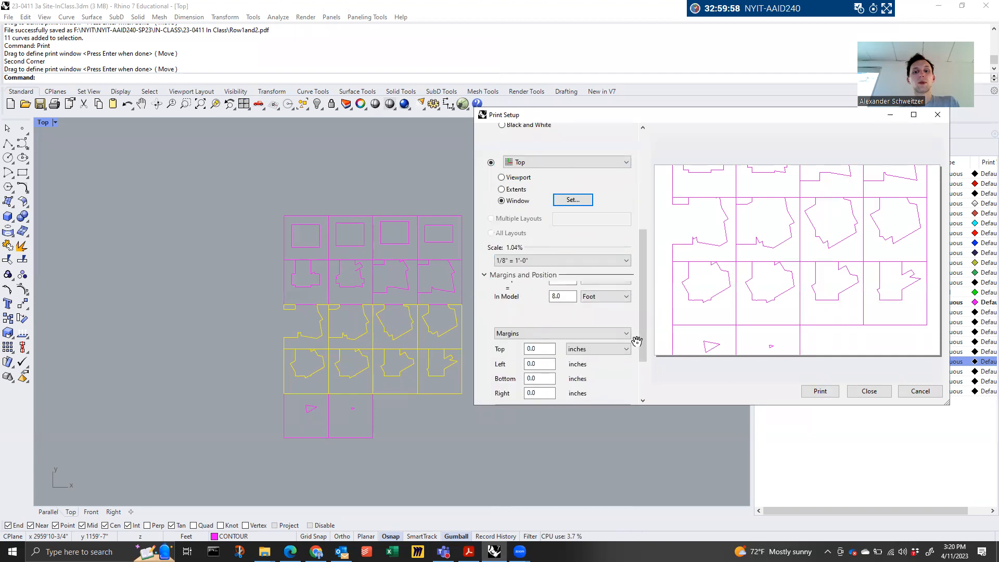
Print the window around rows three and four to a PDF named Row3and4
click(821, 391)
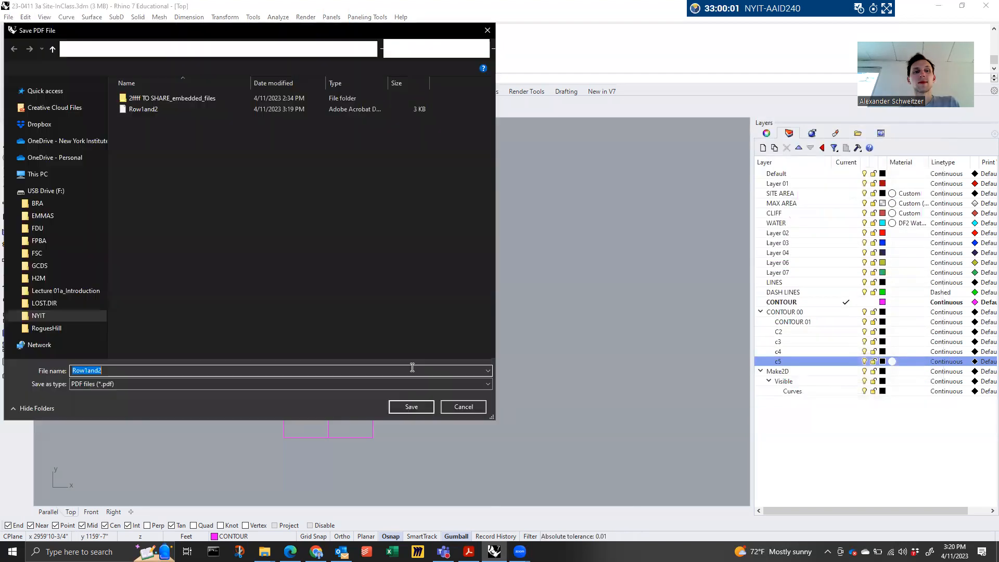
drag(108, 371, 83, 373)
text(3)
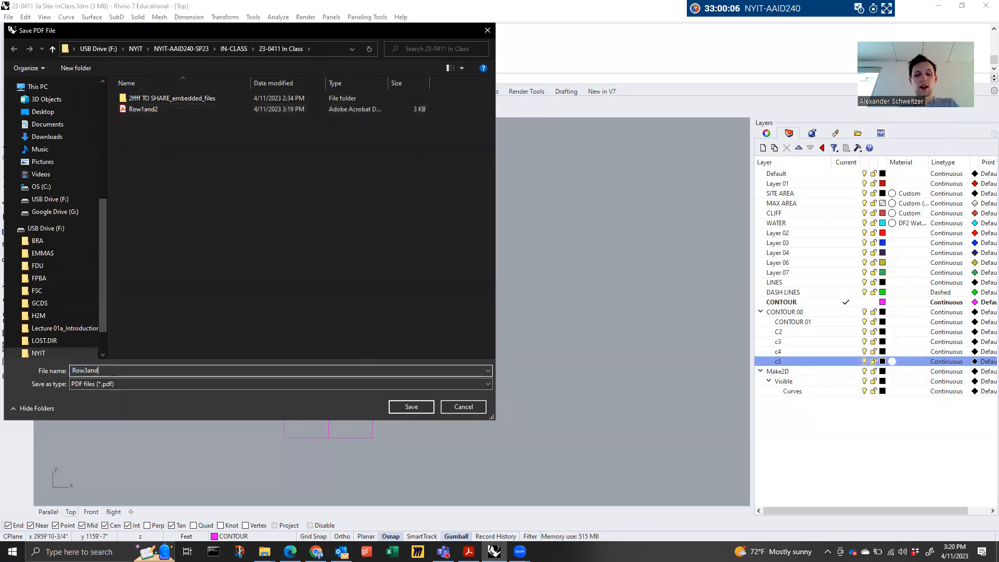
key(Return)
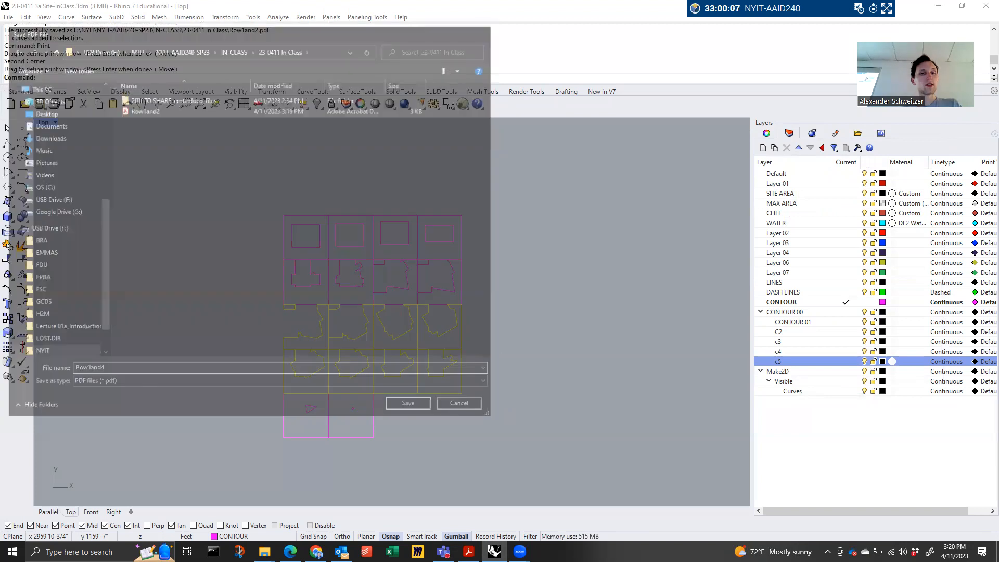
Select the section grid's bottom row of curves and reopen the print setup
drag(382, 434, 256, 398)
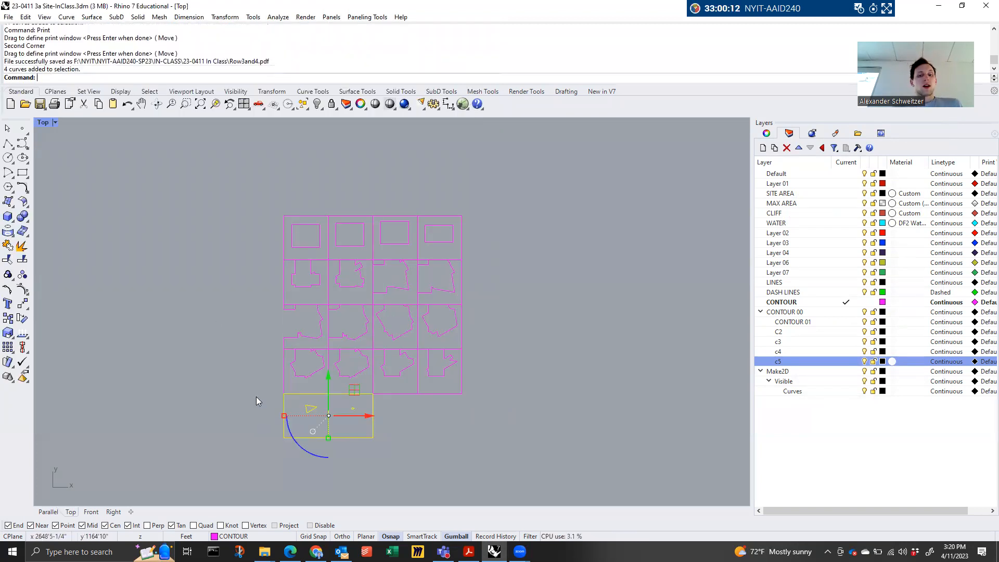
text(Pr)
key(Return)
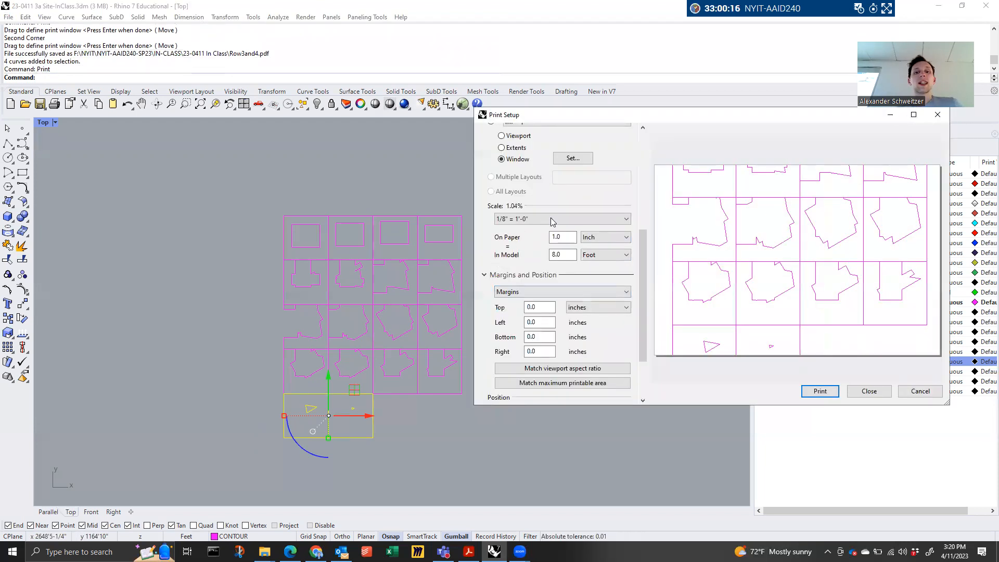
click(552, 219)
scroll(538, 343, up, 3)
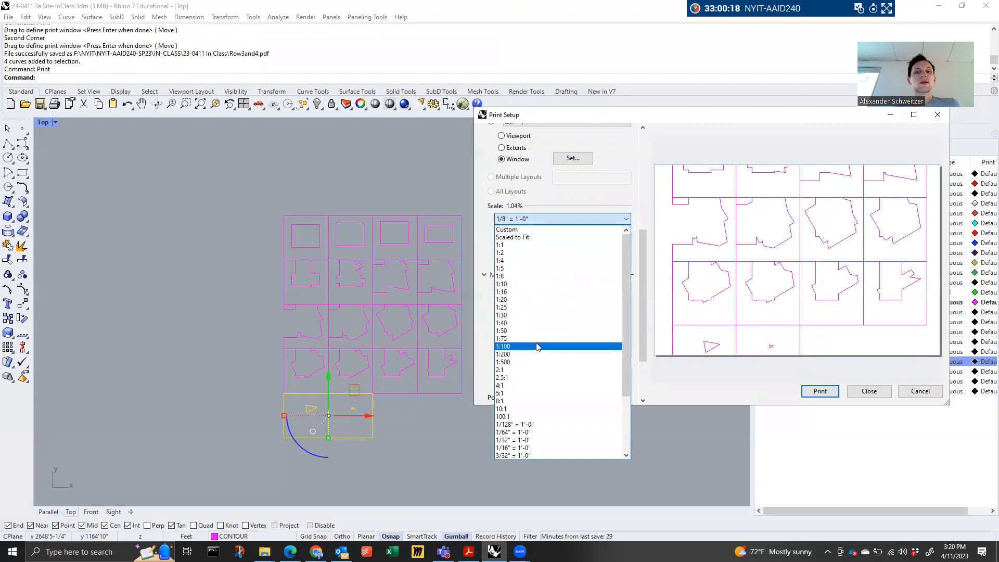
scroll(538, 348, down, 3)
click(592, 209)
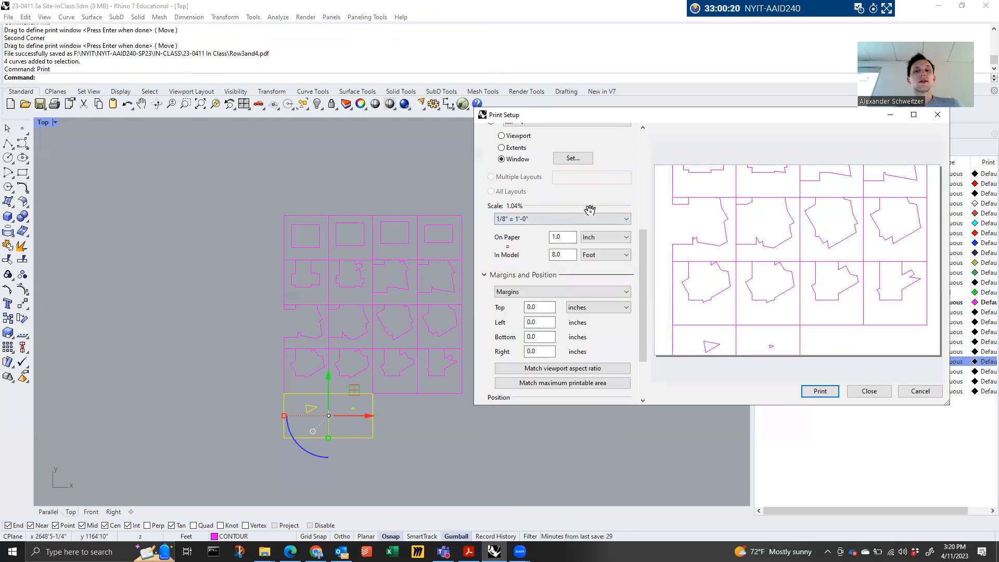
scroll(568, 177, up, 1)
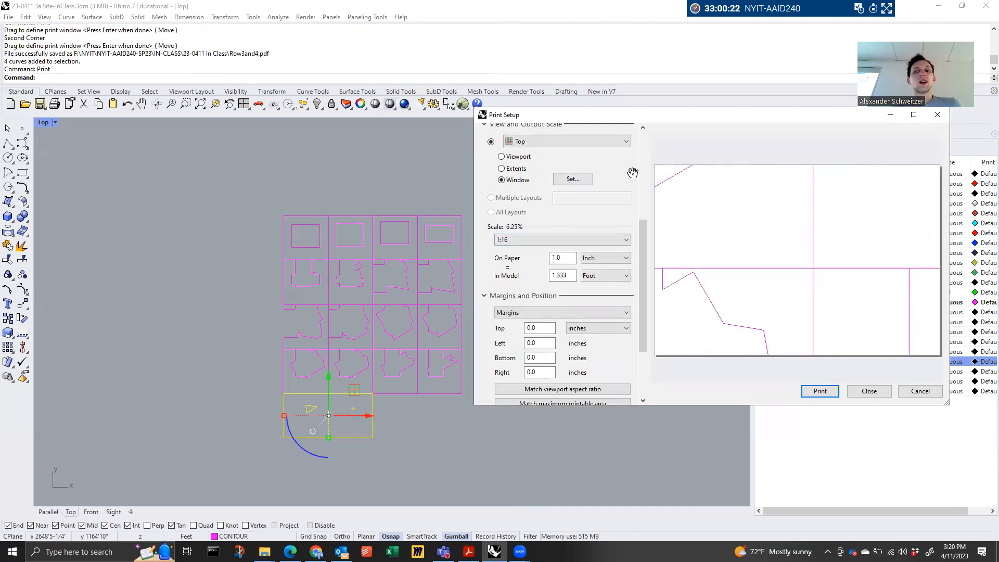
Change the print's paper size to Tabloid (11" x 17")
scroll(633, 173, up, 3)
scroll(565, 208, up, 2)
click(576, 166)
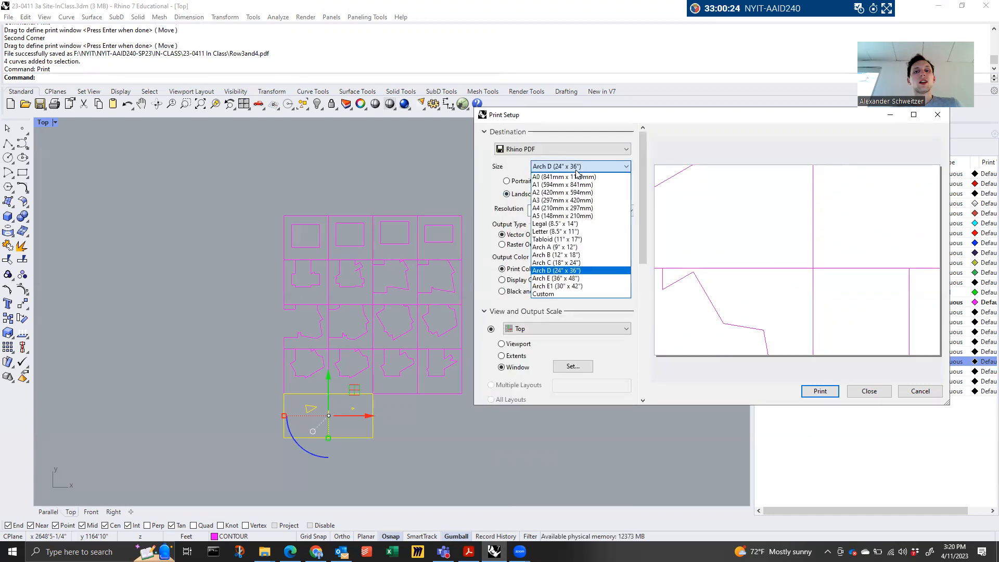
click(586, 240)
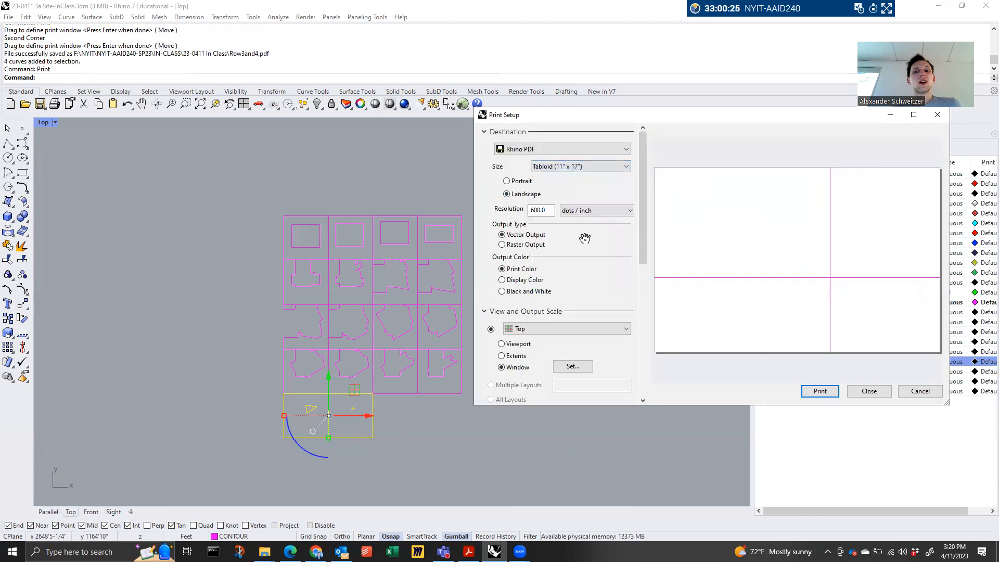
Set the Tabloid print's output scale to 1/8" = 1'-0"
scroll(617, 347, down, 5)
click(587, 323)
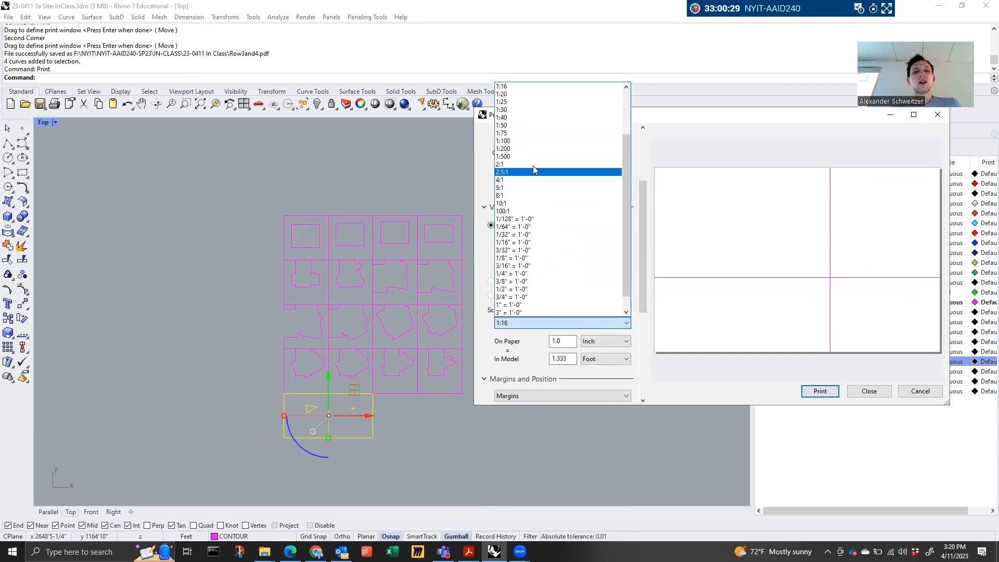
click(536, 258)
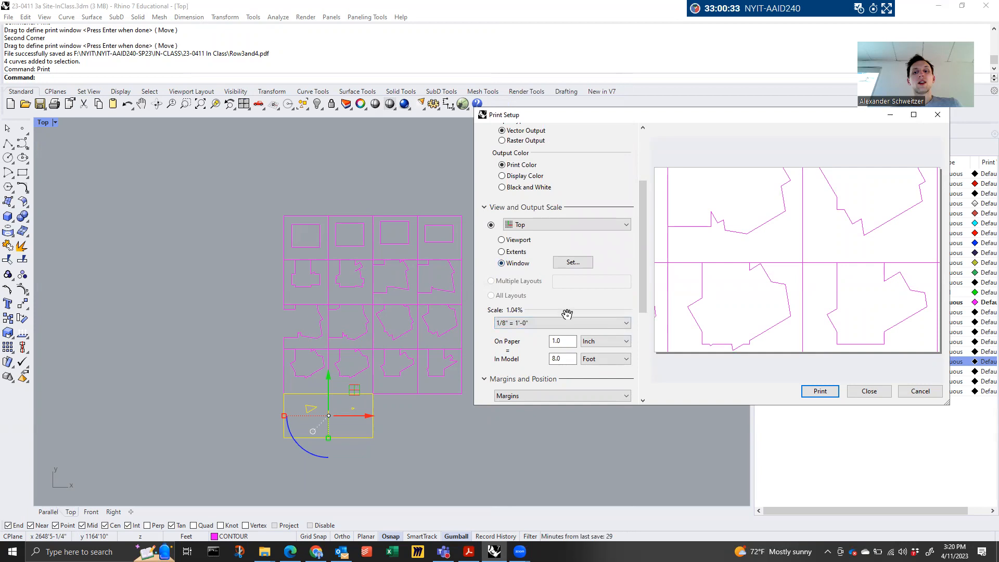
Place the print window around the grid's bottom row, keeping the current scale instead of fitting it to the window
scroll(527, 370, down, 1)
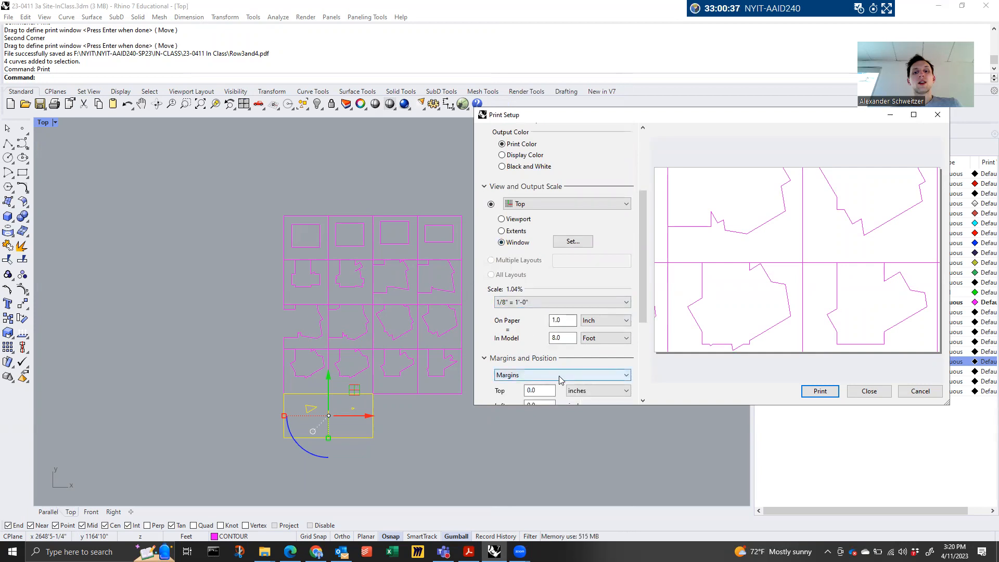
scroll(560, 380, up, 4)
scroll(537, 204, down, 6)
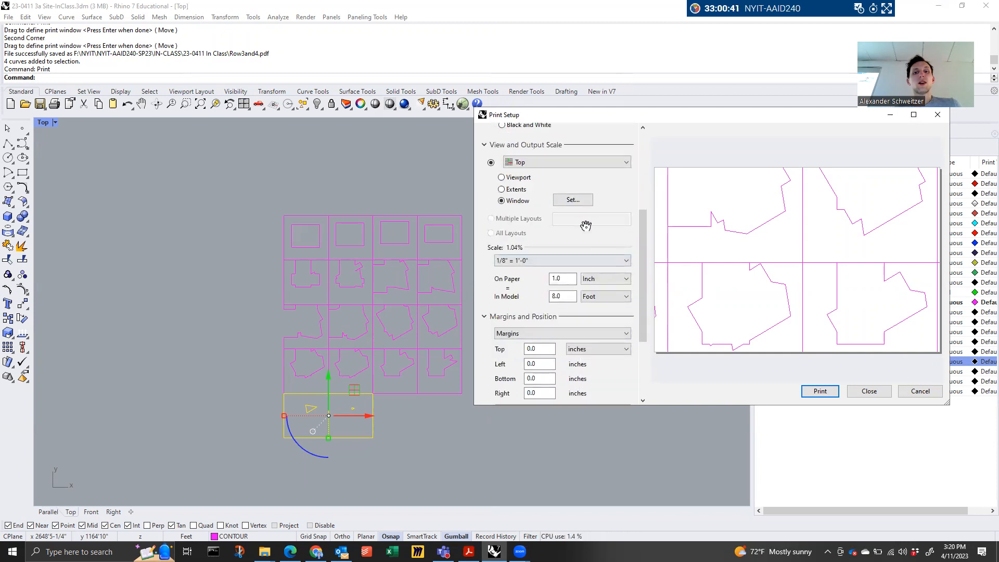
click(573, 201)
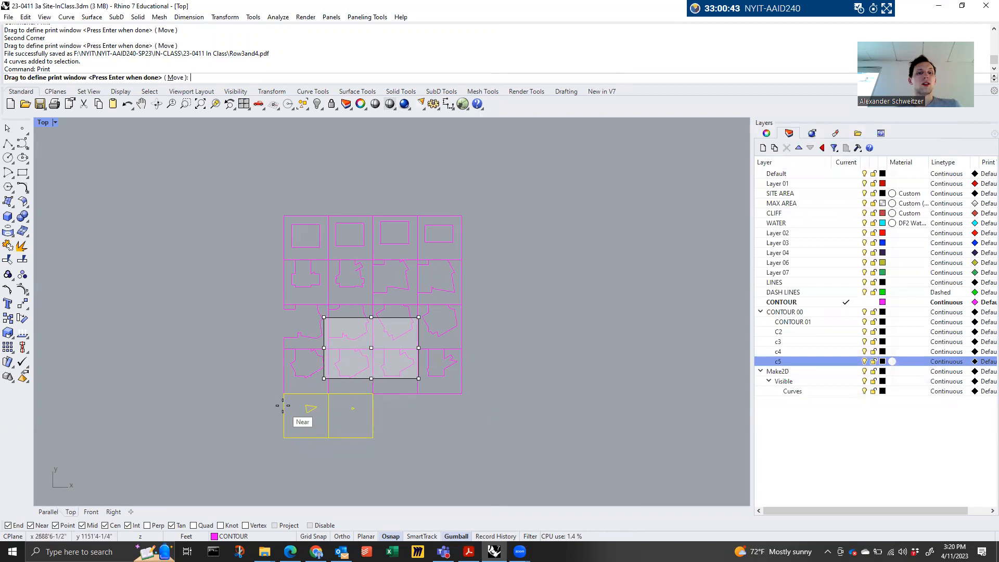
drag(275, 380, 388, 443)
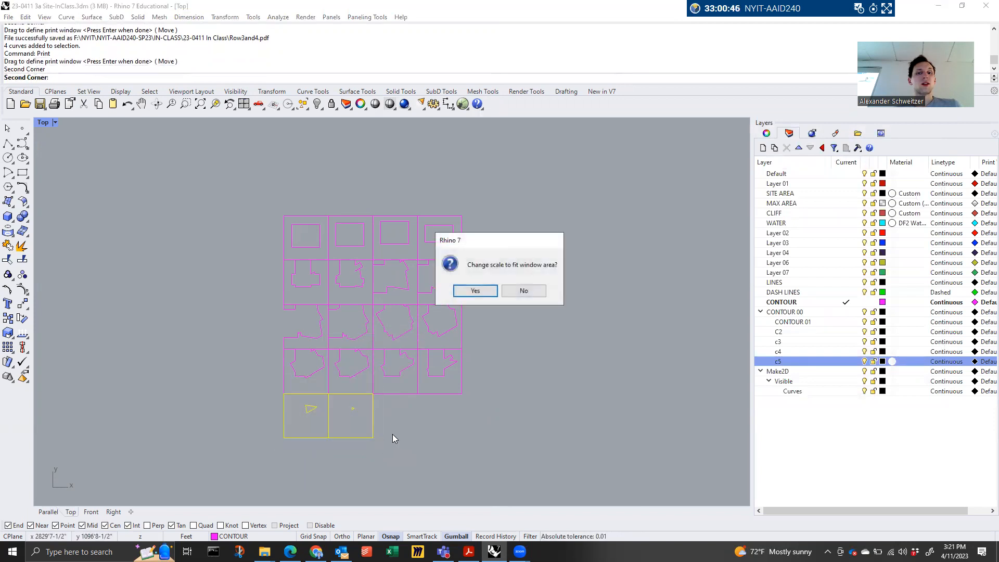
click(511, 292)
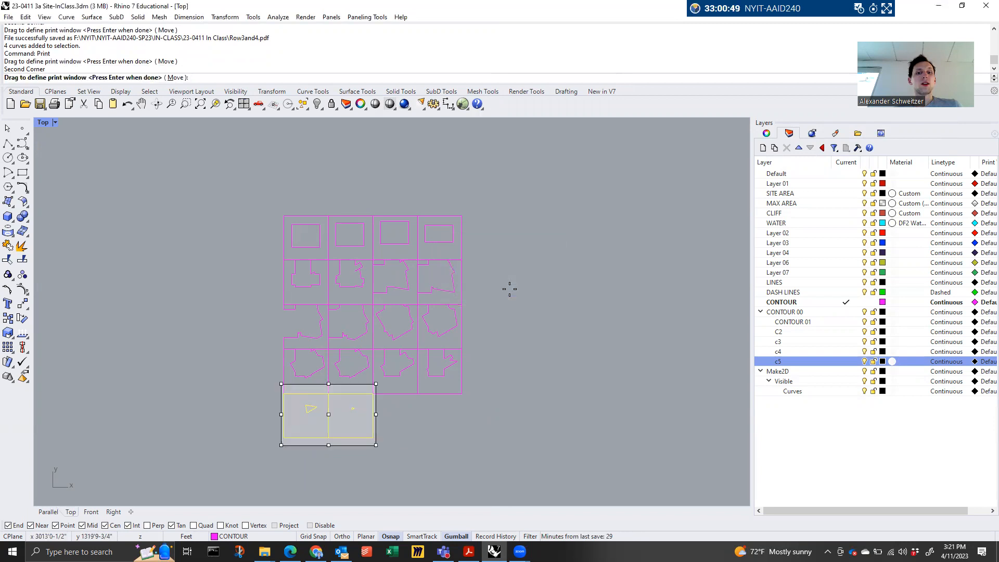
key(Return)
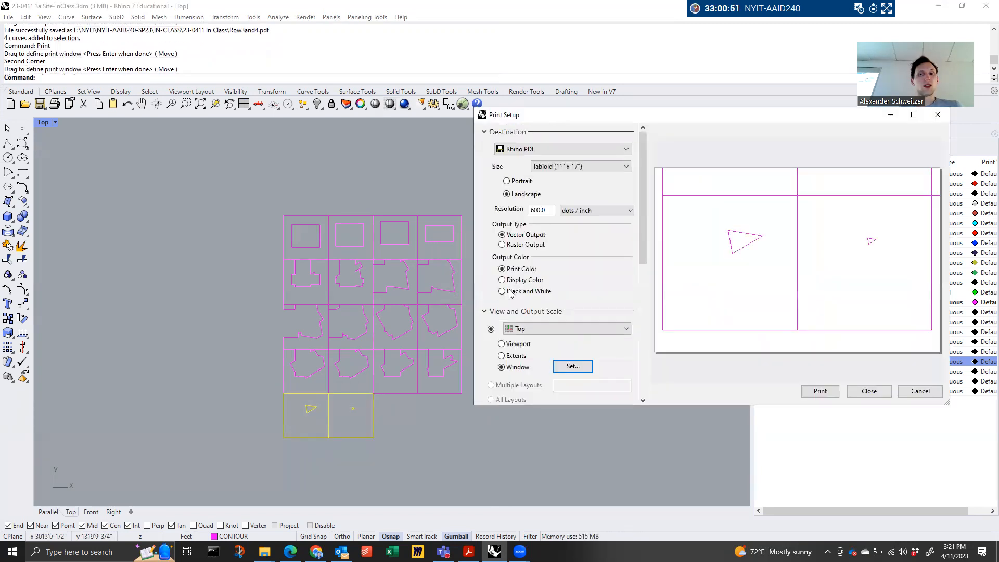
Print the bottom row to a PDF named Row5 and clear the curve selection
drag(643, 240, 663, 330)
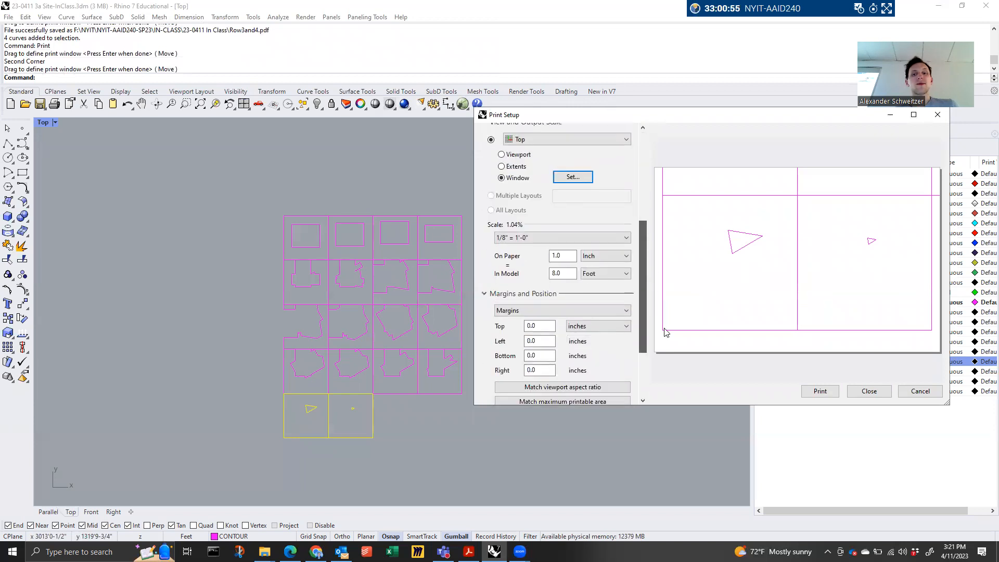
click(832, 395)
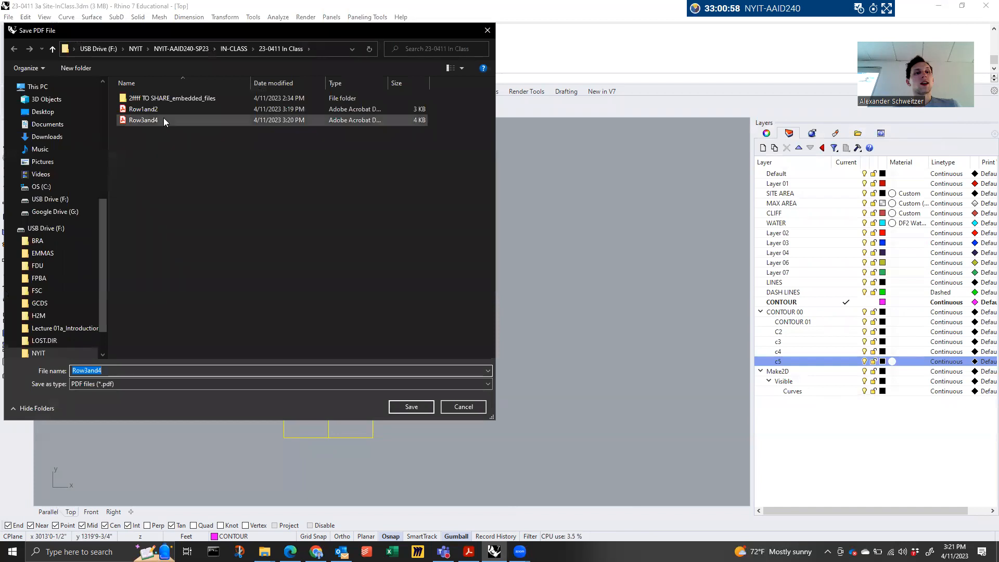
drag(102, 371, 84, 376)
text(5)
key(Return)
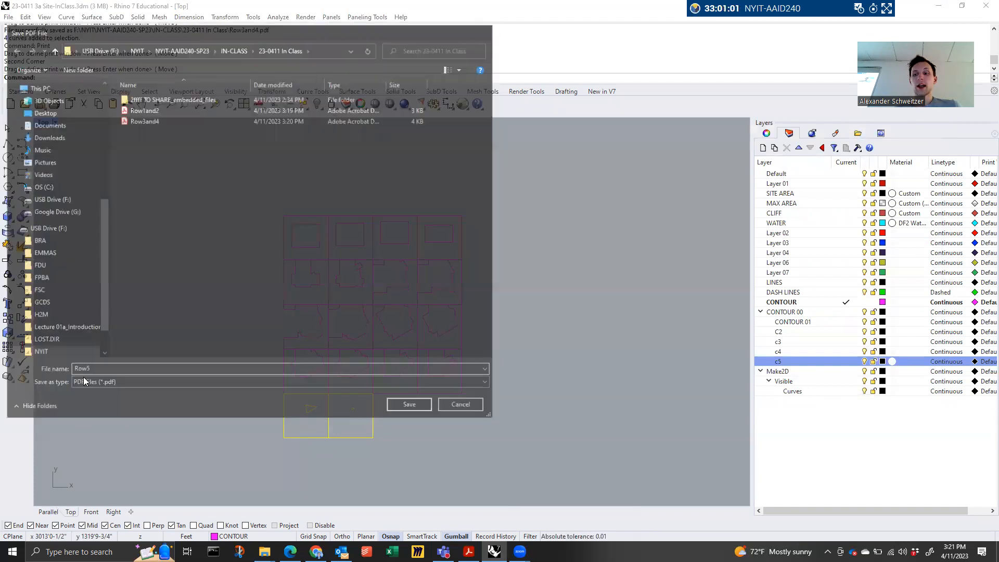
click(202, 272)
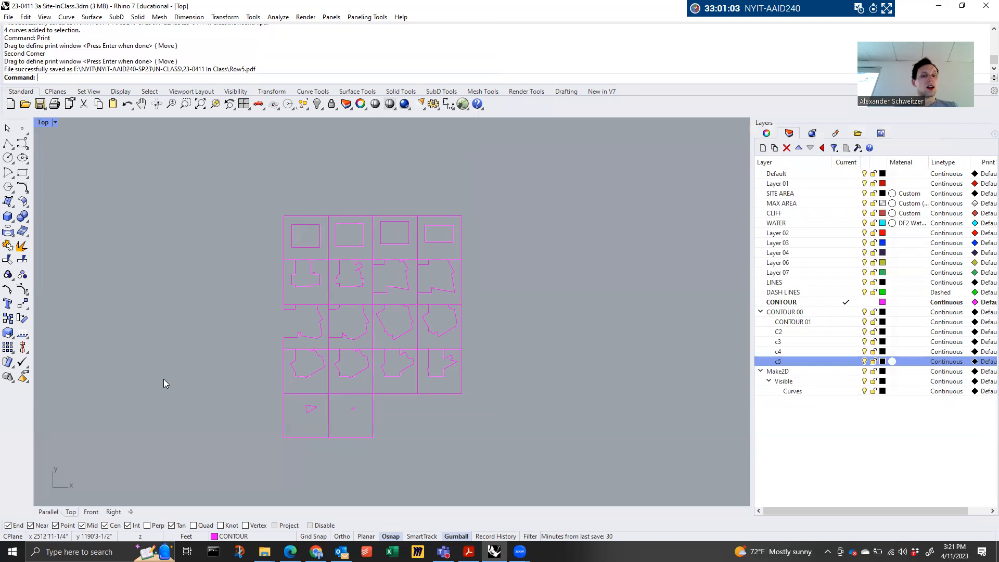
Launch Adobe Illustrator
click(78, 552)
text(ill)
key(Return)
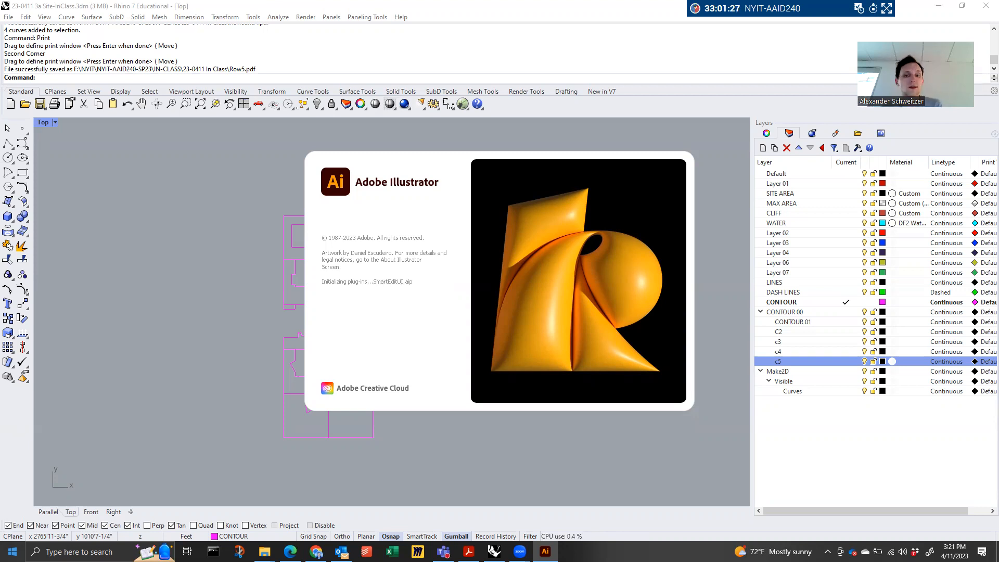
Save the Rhino site model while Illustrator loads
click(5, 18)
click(8, 17)
click(39, 66)
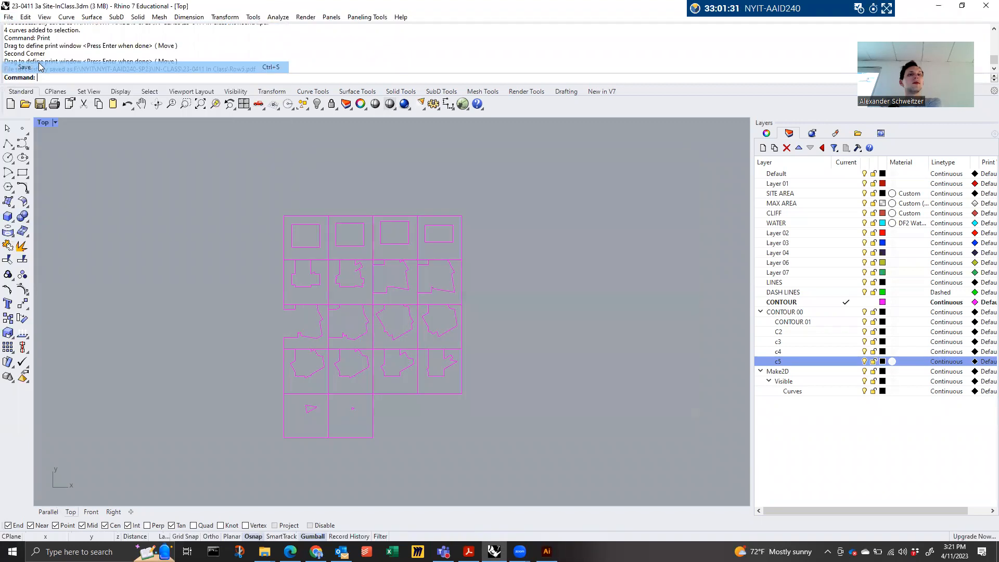
Switch from Rhino to Illustrator and bring up the print presets for a new document
click(939, 6)
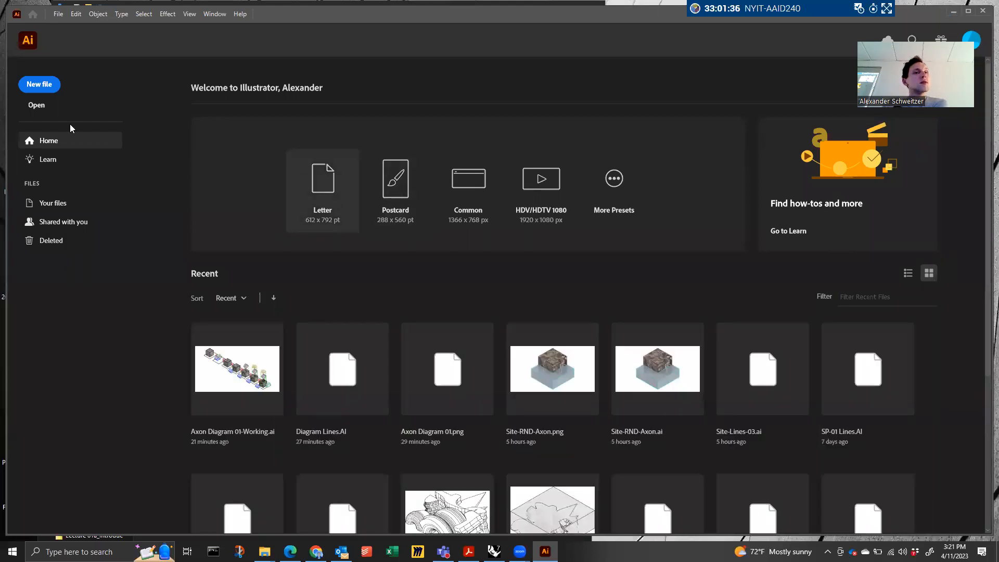
scroll(367, 325, down, 5)
scroll(367, 325, up, 5)
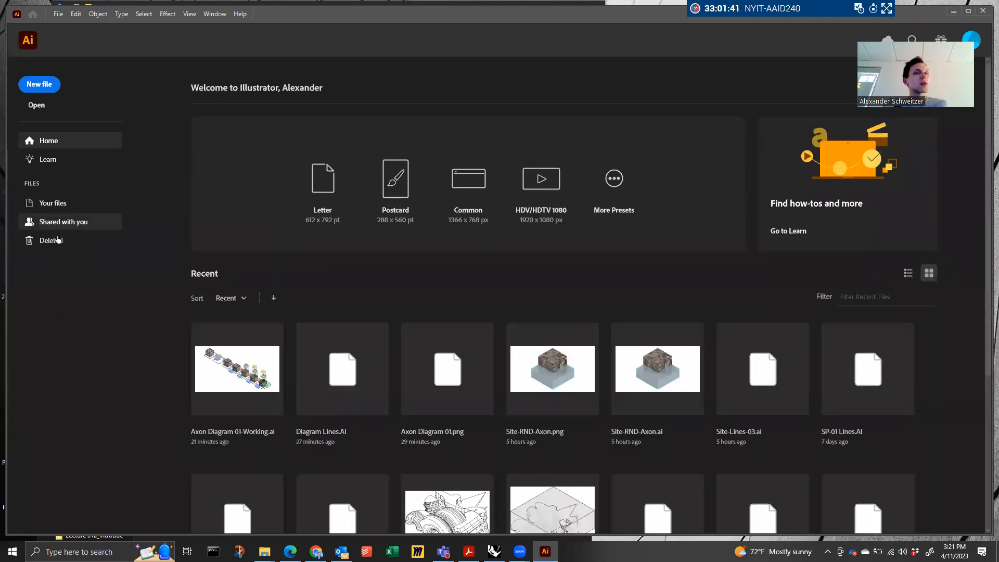
click(607, 172)
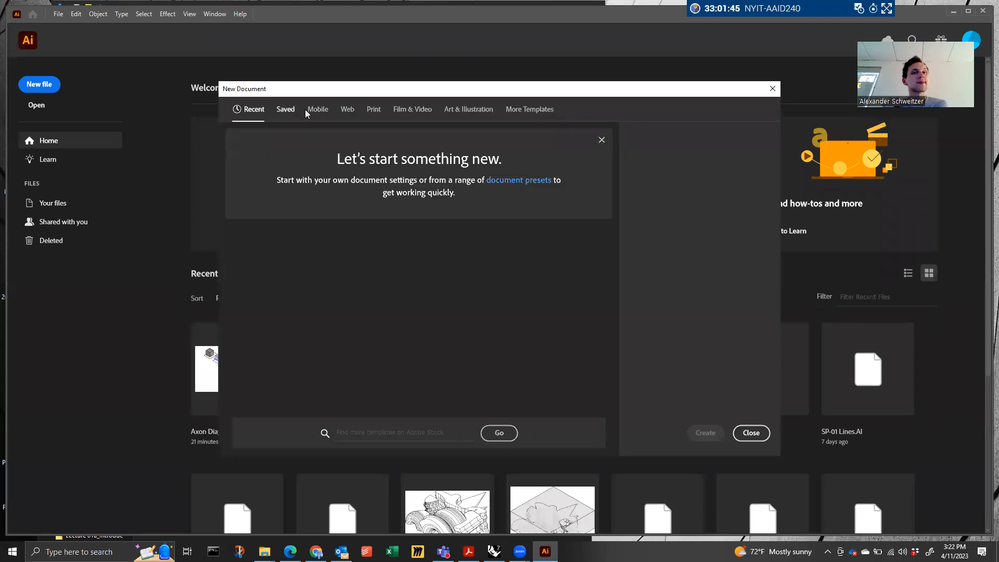
click(371, 109)
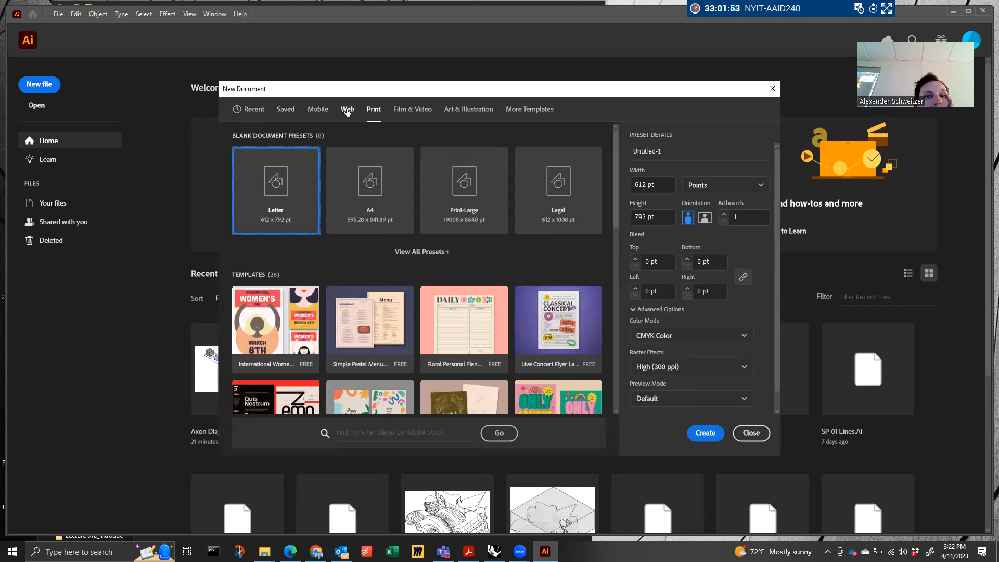
click(255, 110)
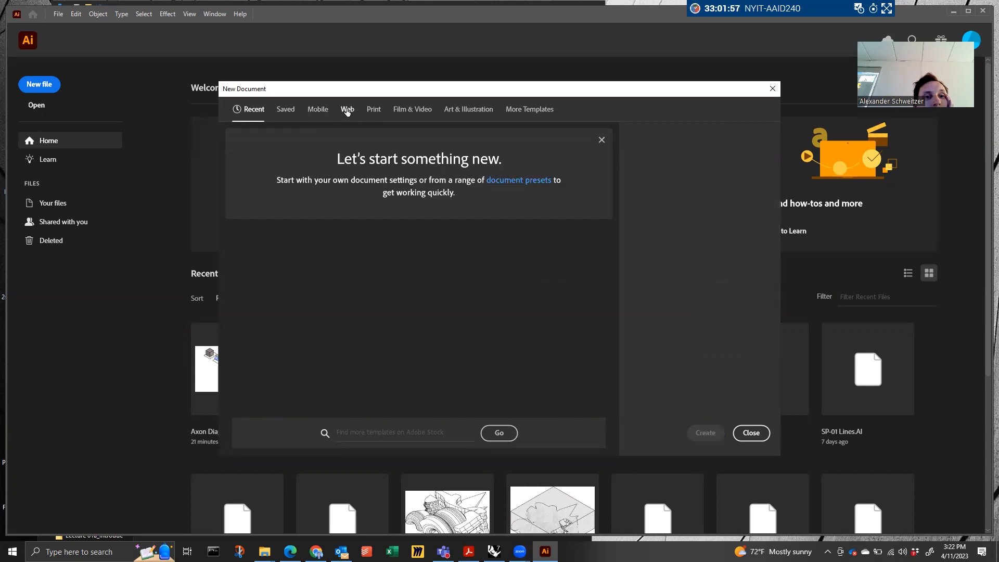
click(375, 110)
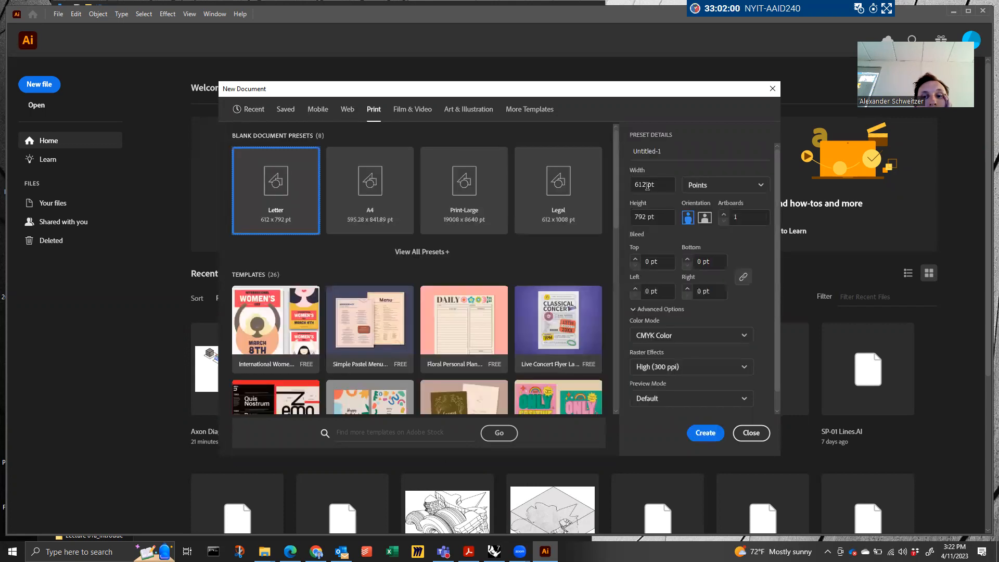
Create a new print document in inches, 17 in wide and 11 in high
click(698, 186)
click(712, 255)
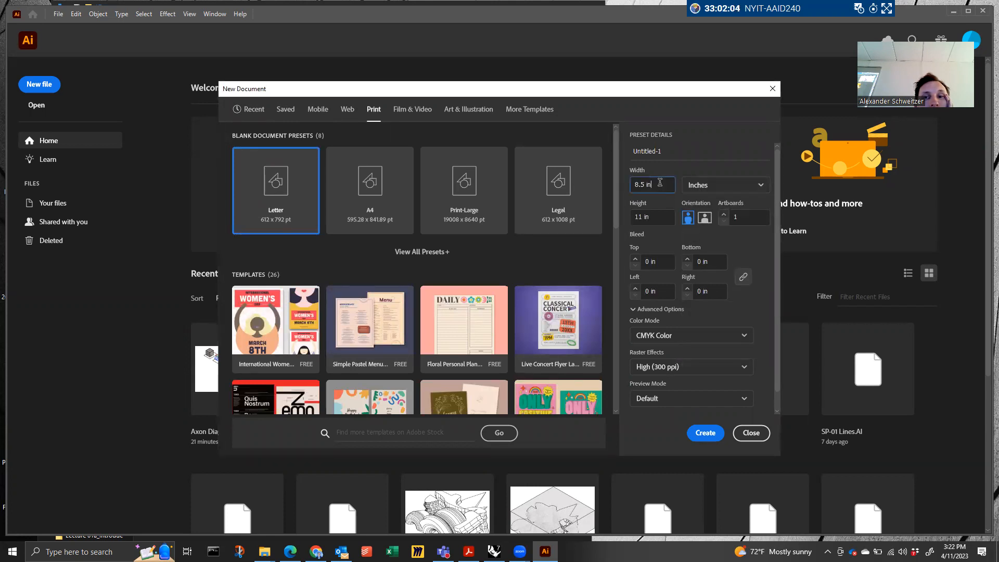
text(17)
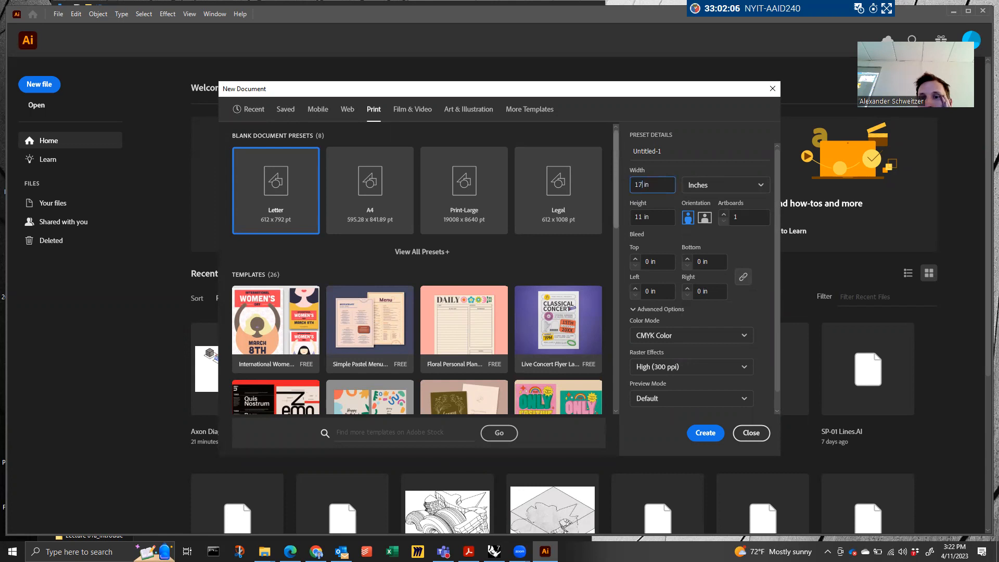
key(Tab)
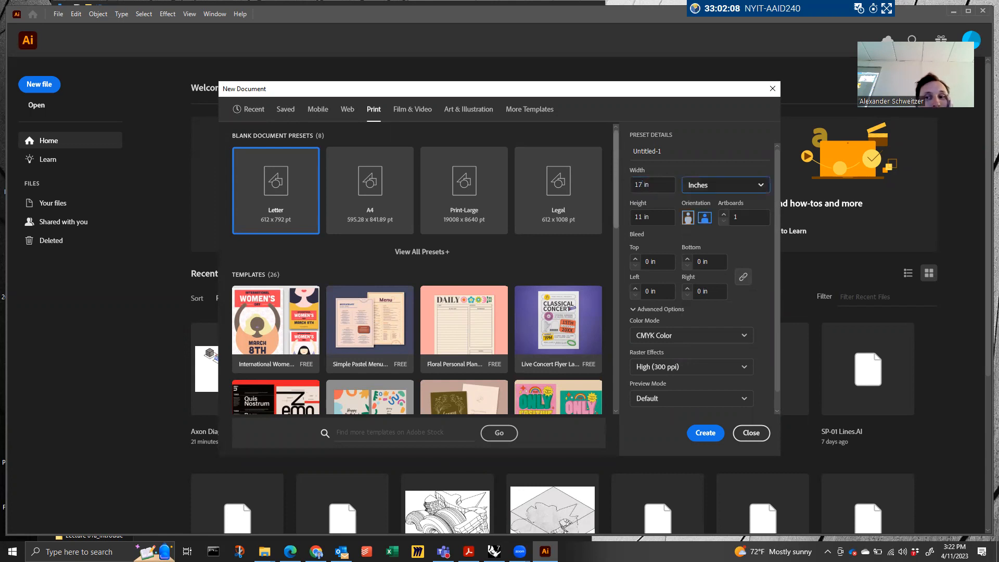
click(705, 434)
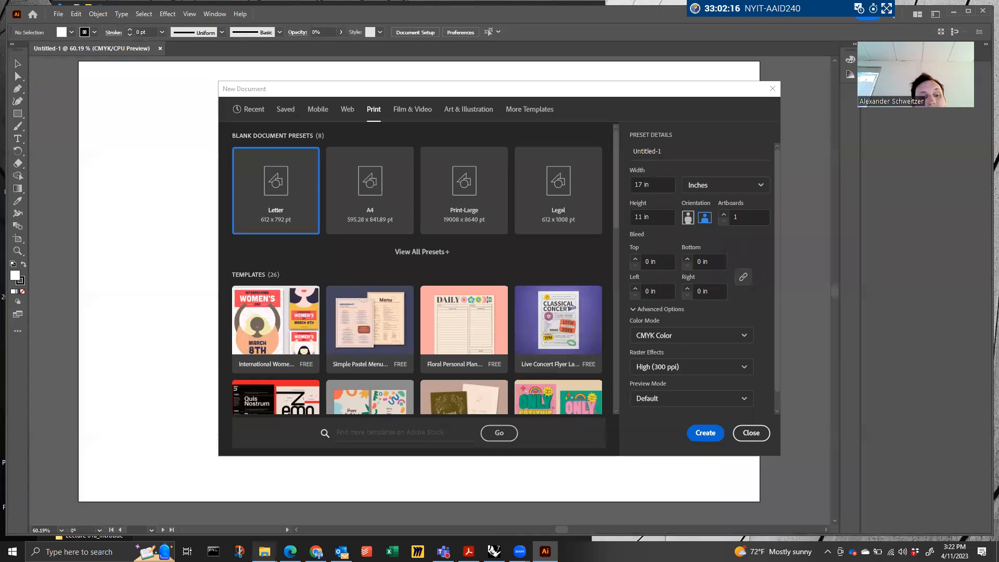
Place Row1and2.pdf from the 23-0411 In Class folder into the new document and shift it so the first two grid cells sit on the artboard
mouse_move(264, 552)
click(280, 521)
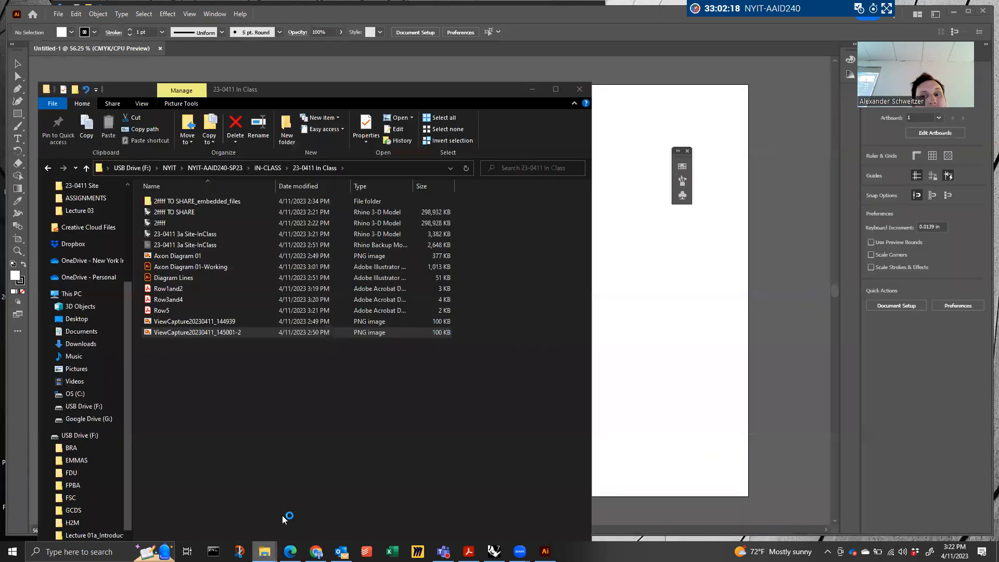
drag(179, 289, 705, 310)
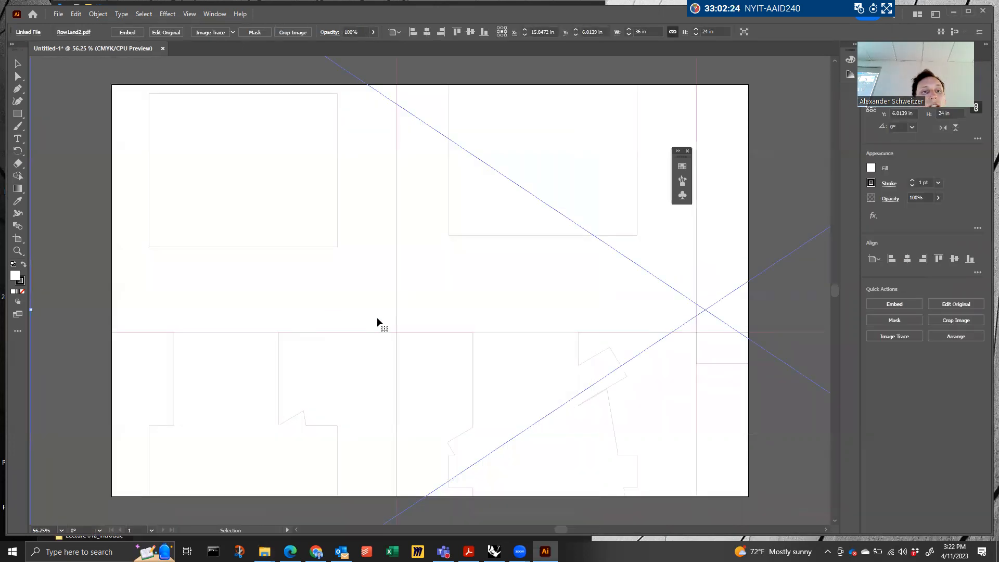
key(ctrl+minus)
key(ctrl+minus)
key(ctrl+minus)
key(ctrl+minus)
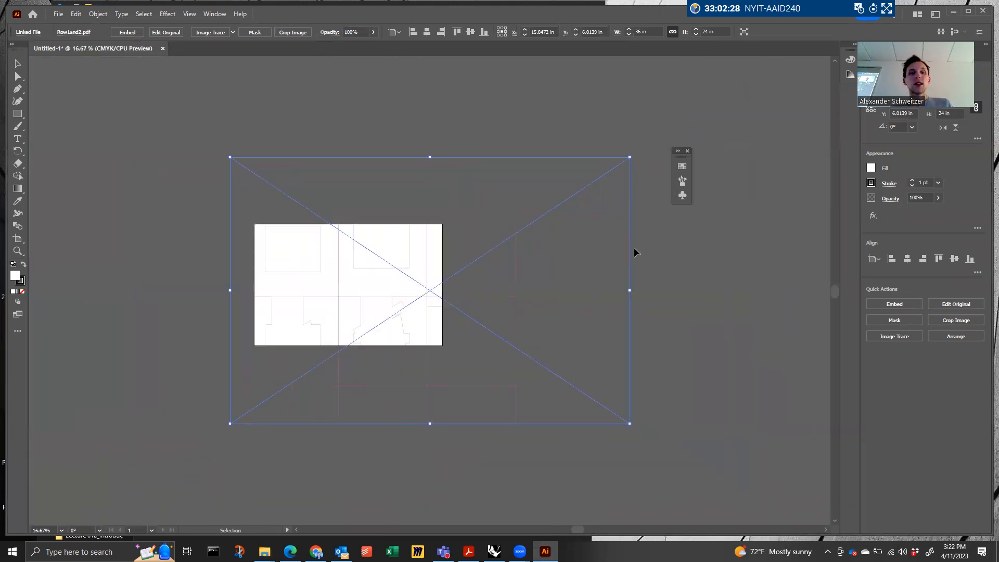
click(636, 249)
drag(359, 271, 364, 292)
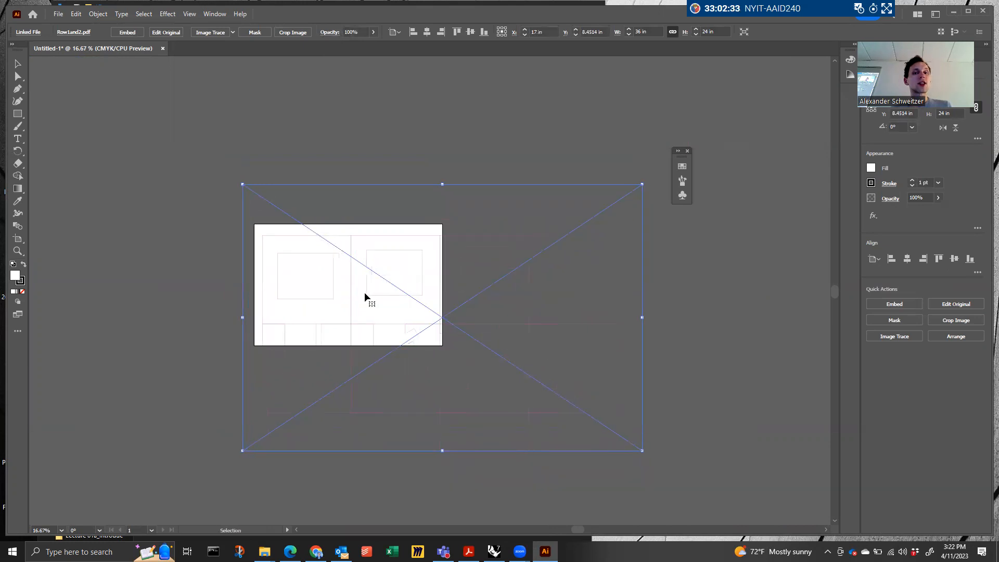
Try to reach the linework inside the placed Row1and2 PDF by isolating the linked file and checking its layer contents
click(493, 127)
click(406, 228)
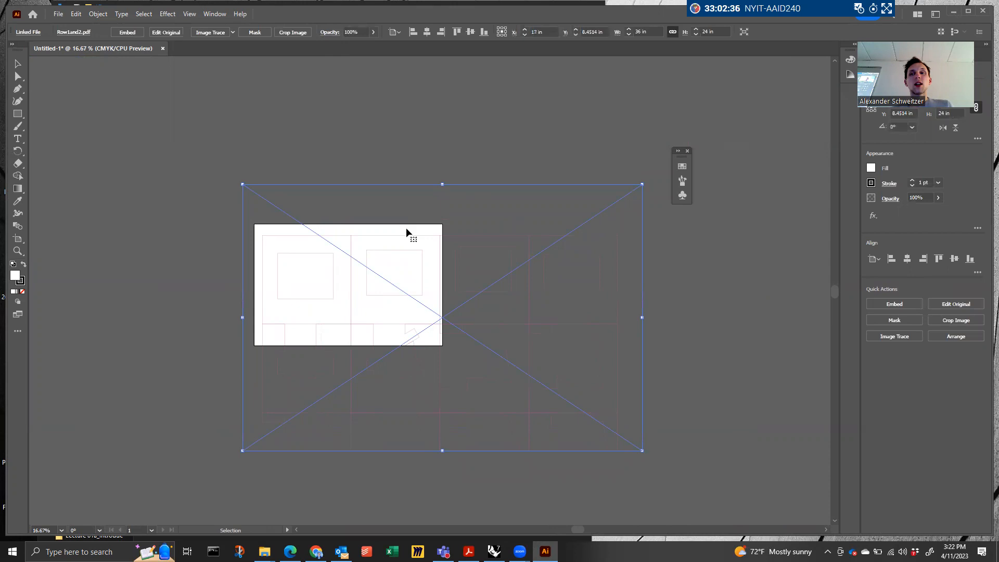
double_click(405, 232)
right_click(403, 237)
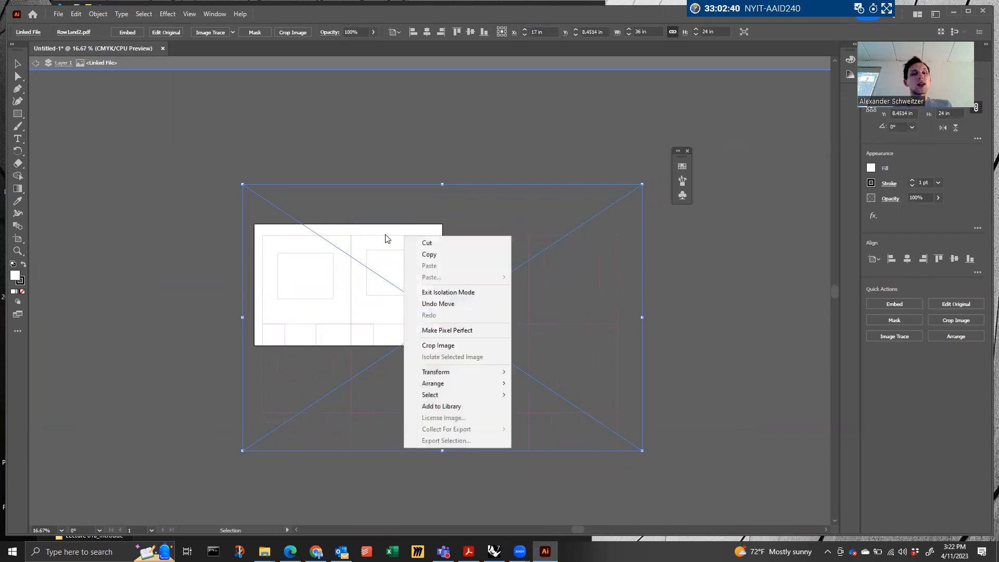
click(384, 235)
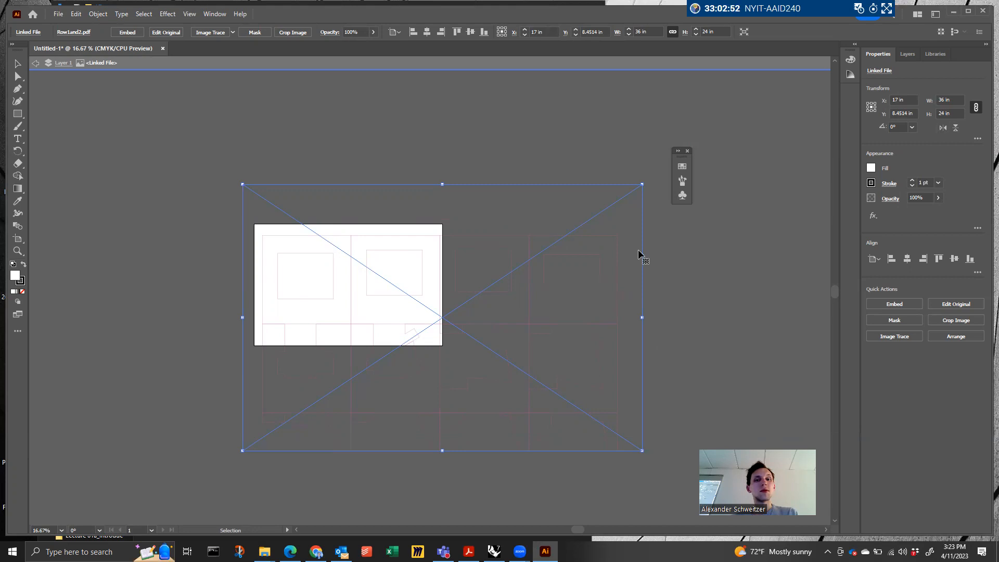
click(701, 252)
click(447, 323)
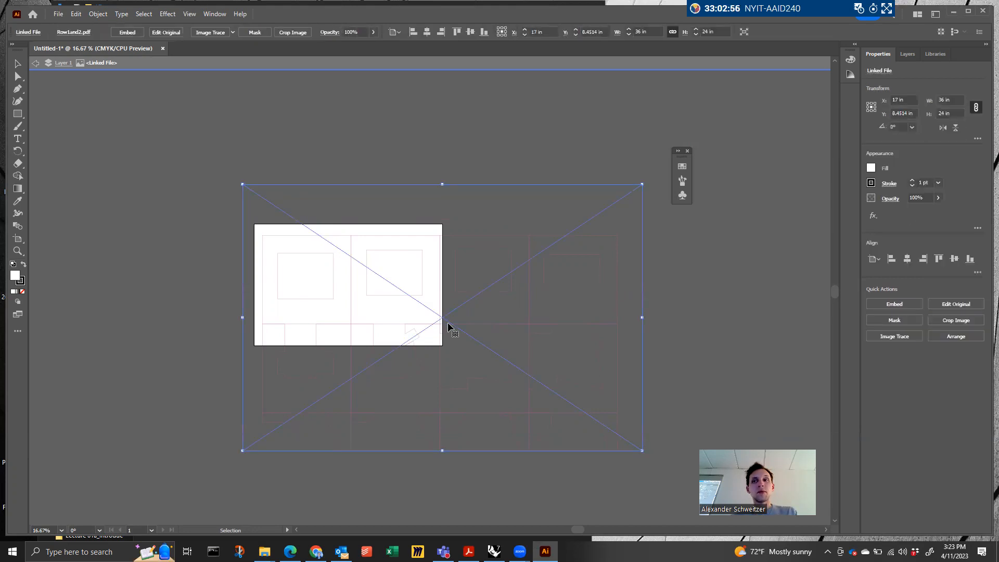
right_click(447, 324)
click(908, 55)
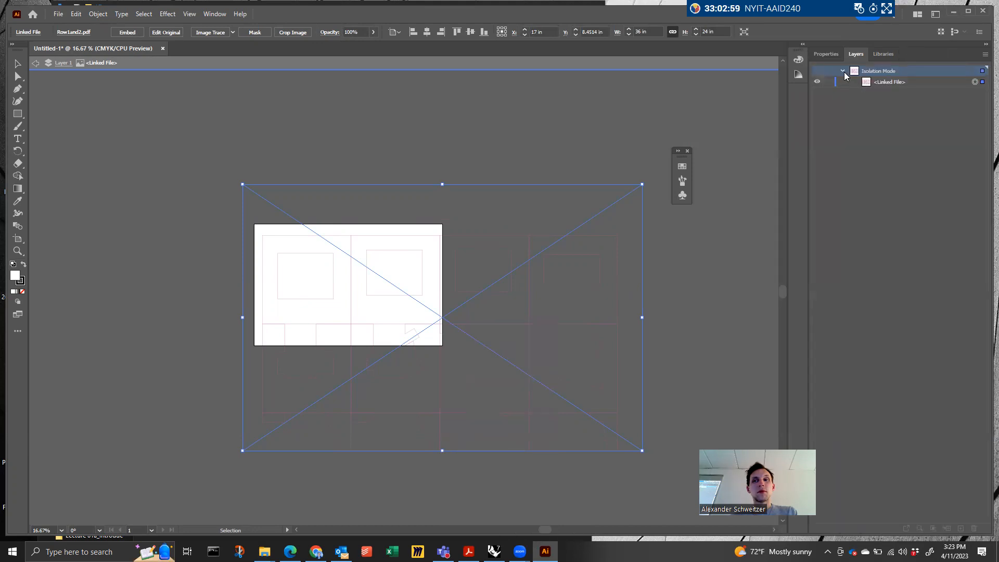
Leave isolation mode and delete the placed Row1and2 PDF from the document
key(Delete)
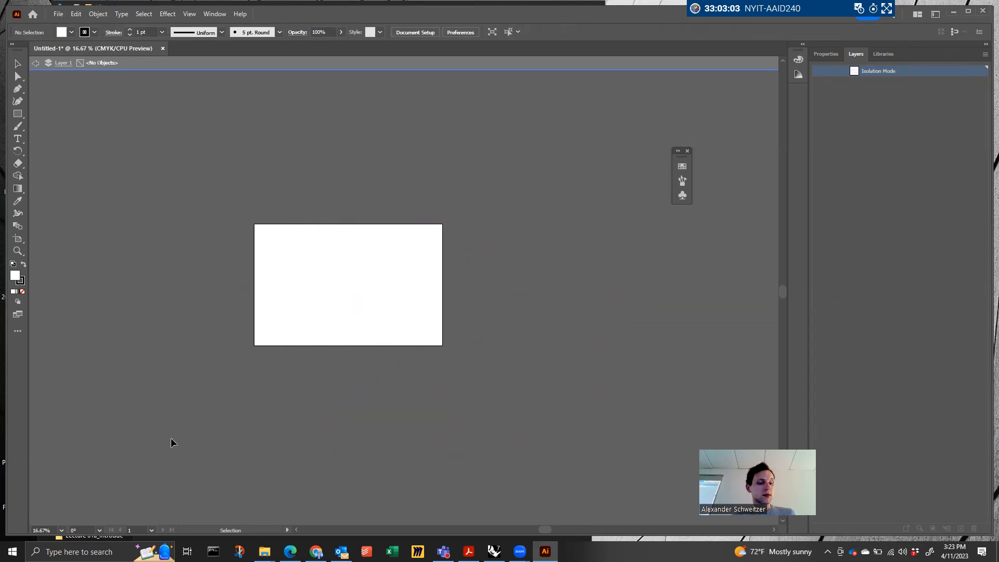
key(ctrl+z)
key(Escape)
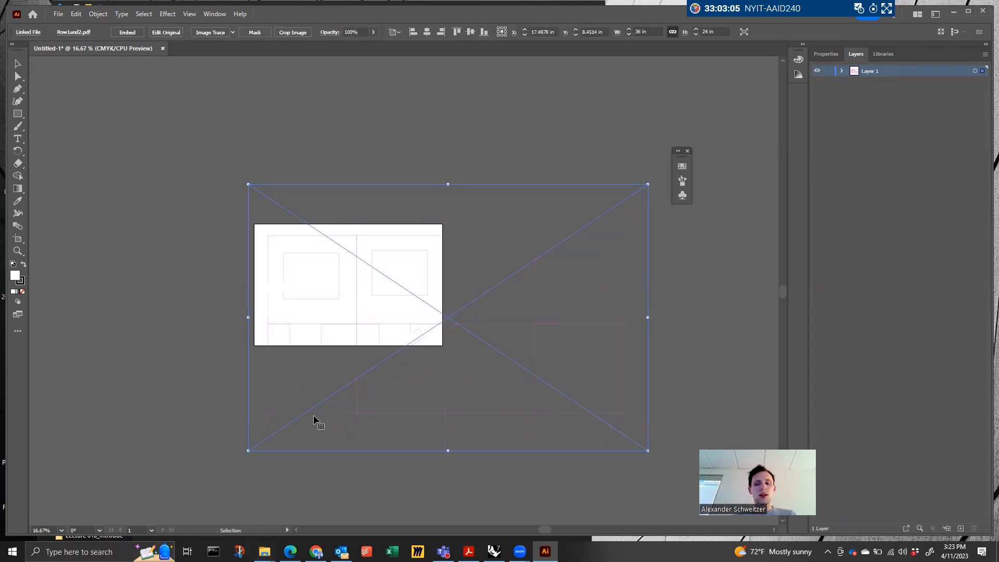
key(Delete)
Open Row1and2.pdf from the 23-0411 In Class folder directly in Adobe Illustrator 2023 as an editable document
mouse_move(265, 551)
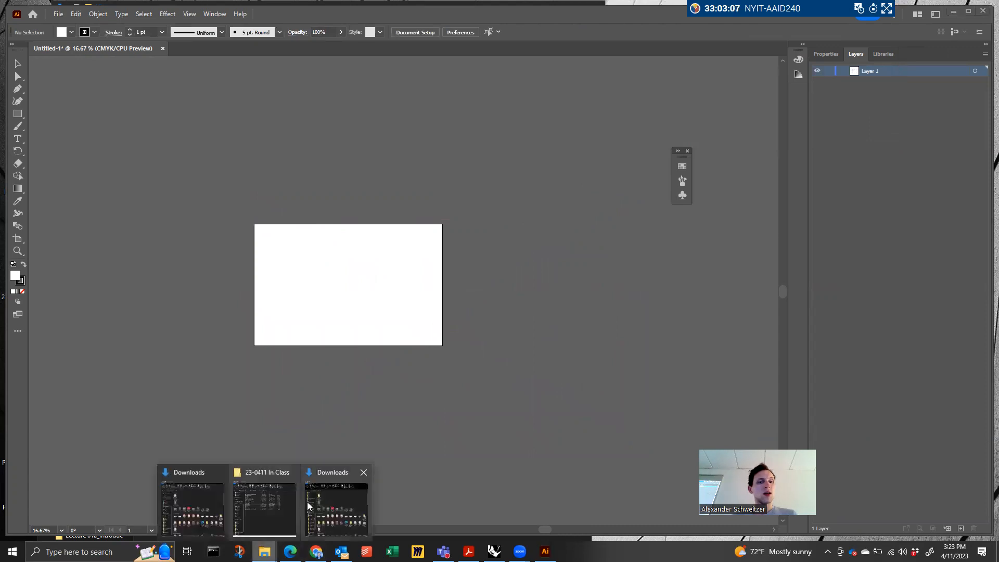
click(268, 497)
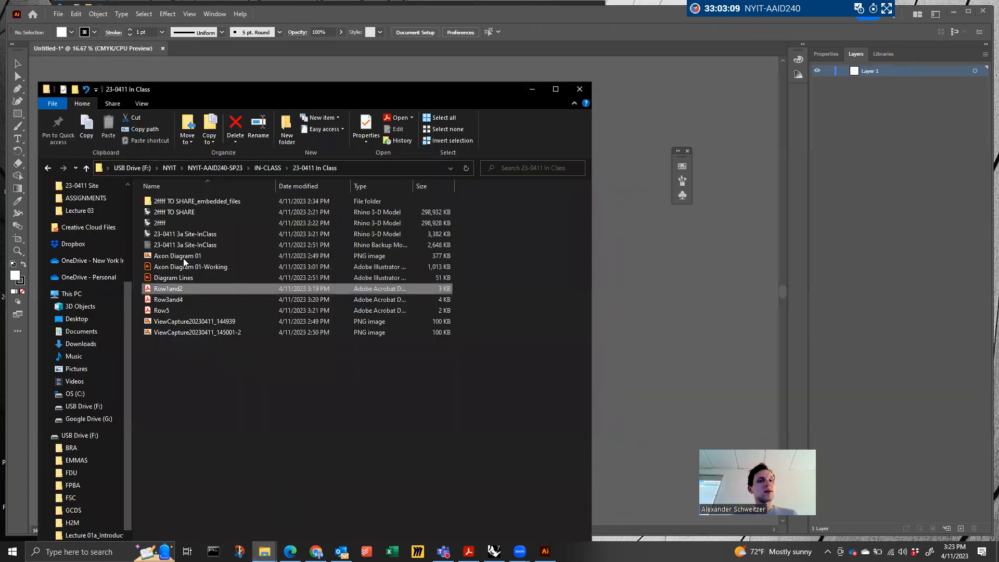
right_click(175, 290)
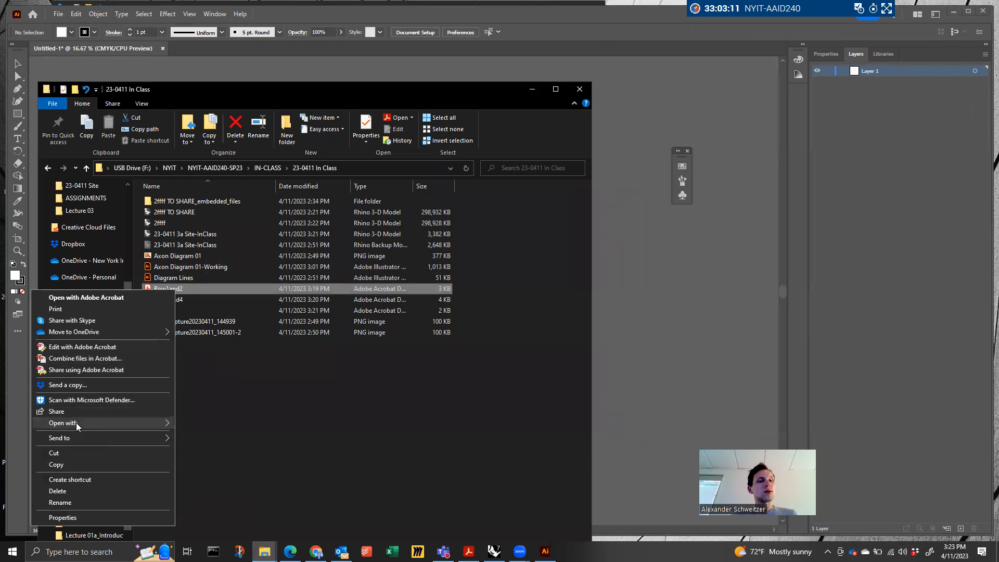
mouse_move(76, 423)
click(212, 305)
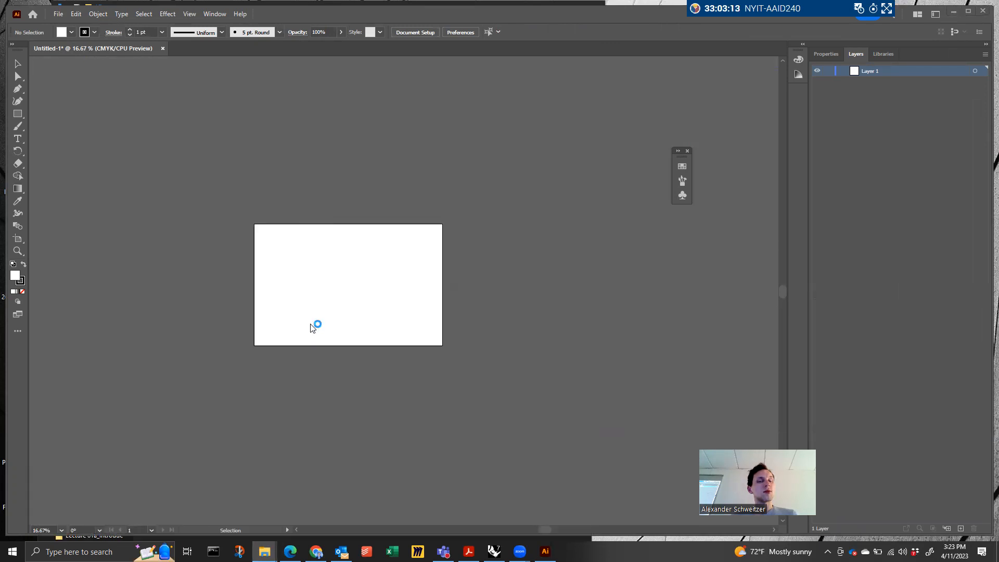
key(a)
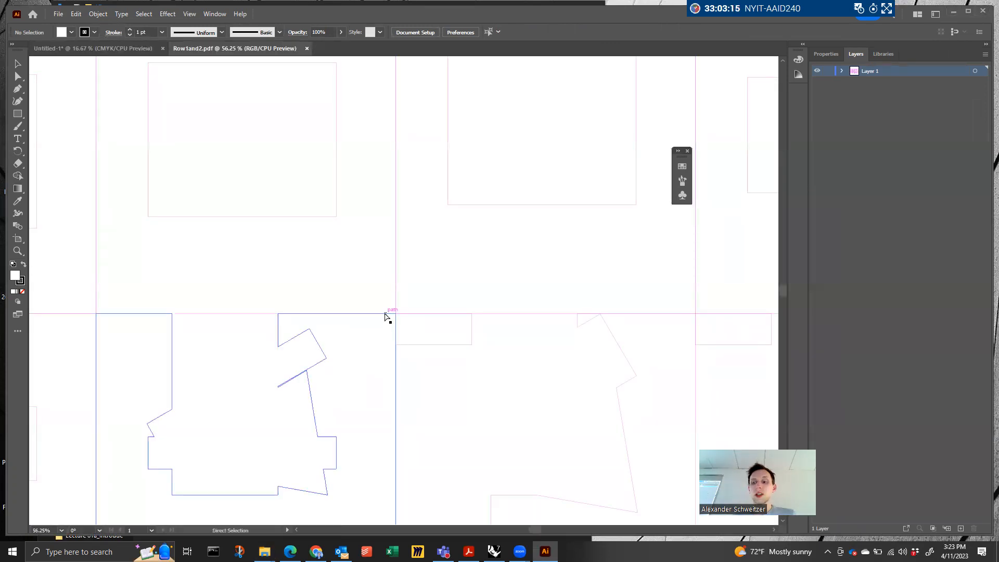
key(ctrl+minus)
key(ctrl+minus)
key(ctrl+minus)
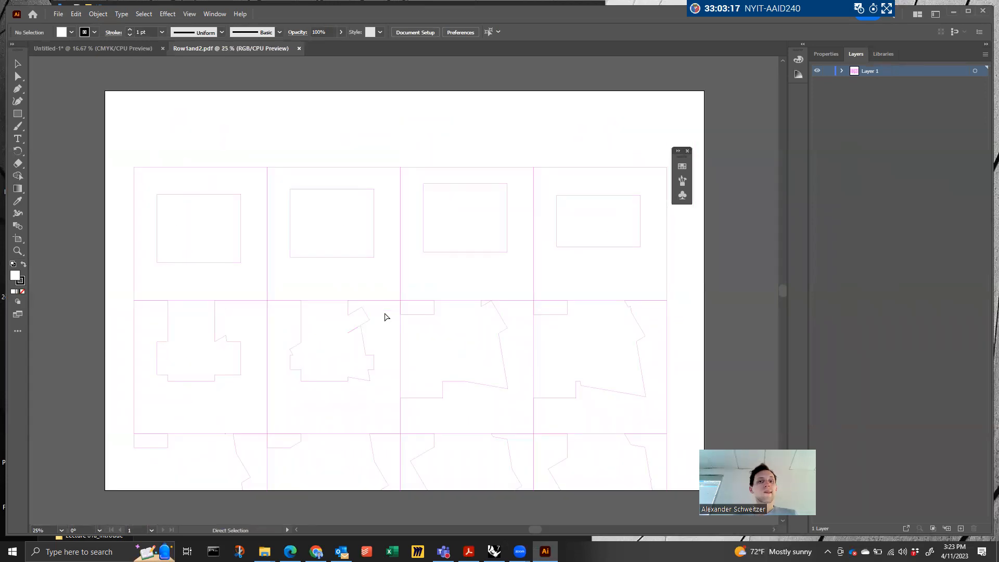
Close the extra Downloads window and open Row3and4.pdf from the 23-0411 In Class folder directly in Illustrator
mouse_move(265, 552)
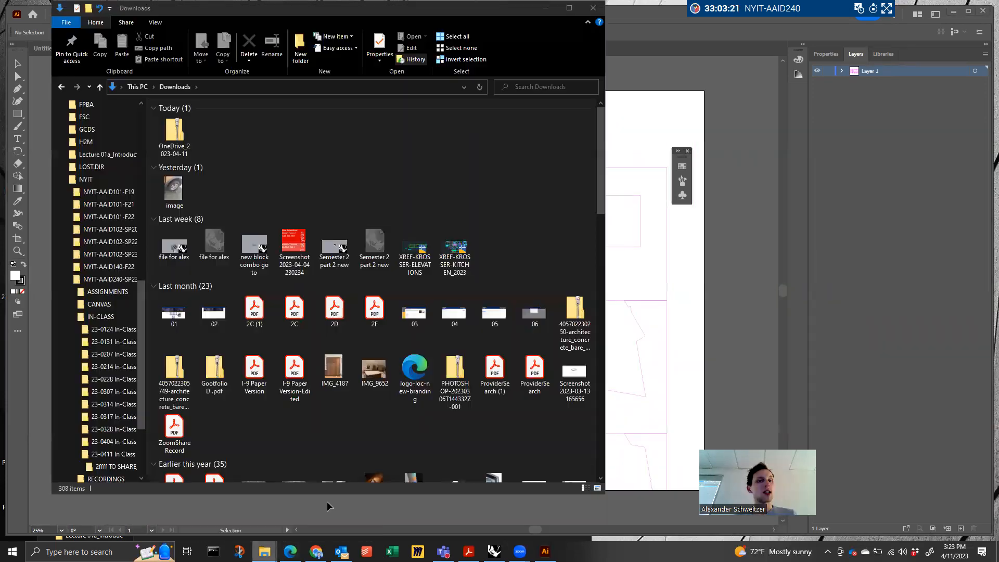
click(338, 512)
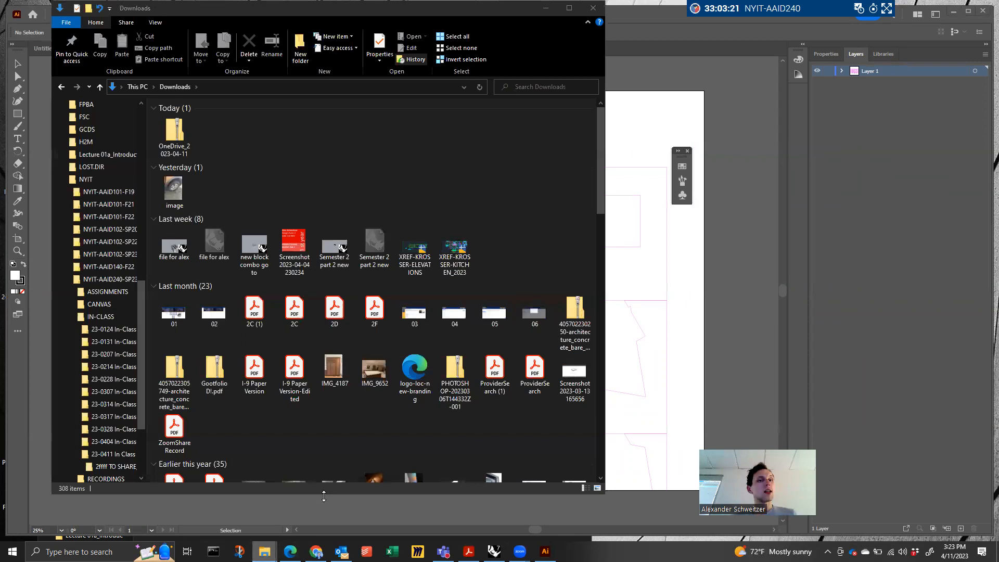
click(592, 8)
mouse_move(265, 552)
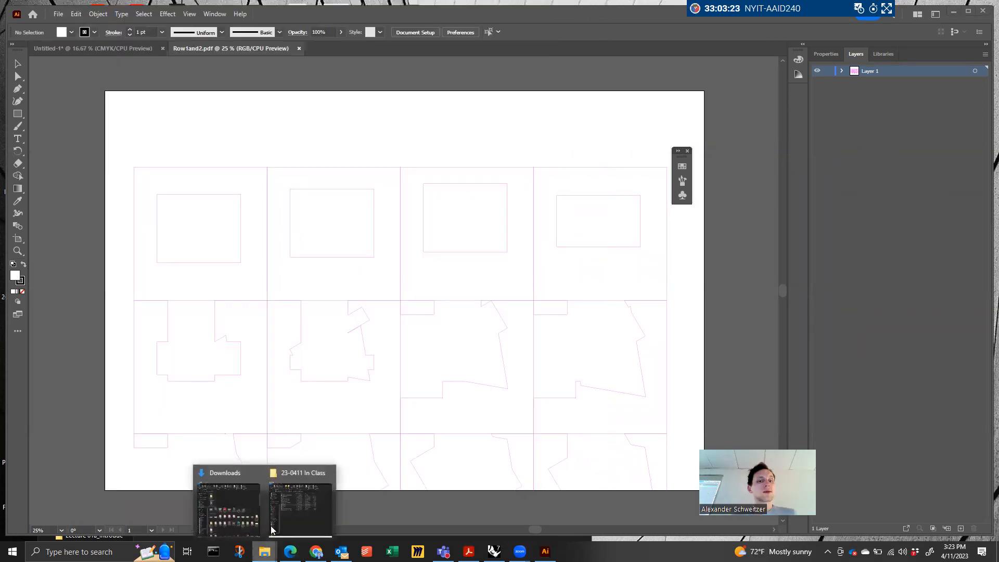
click(276, 486)
right_click(181, 298)
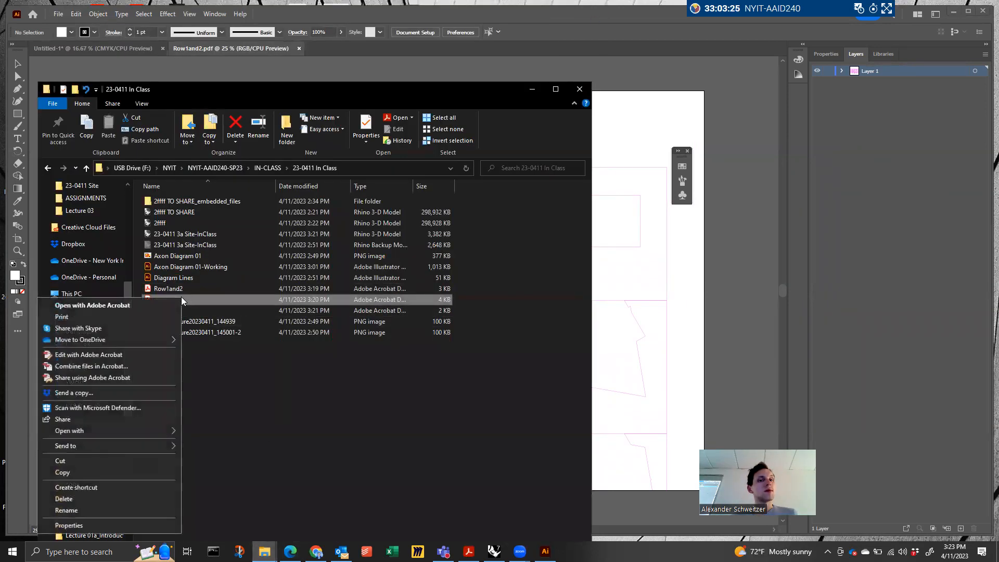
mouse_move(87, 432)
click(231, 312)
Open Row5.pdf from the 23-0411 In Class folder directly in Adobe Illustrator 2023 as an editable document
mouse_move(265, 552)
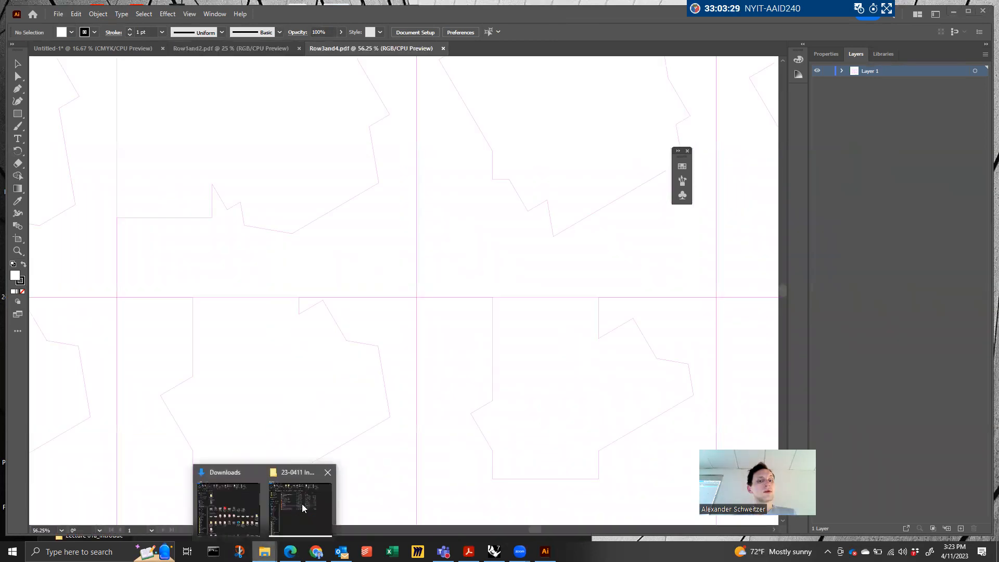
click(302, 504)
right_click(180, 309)
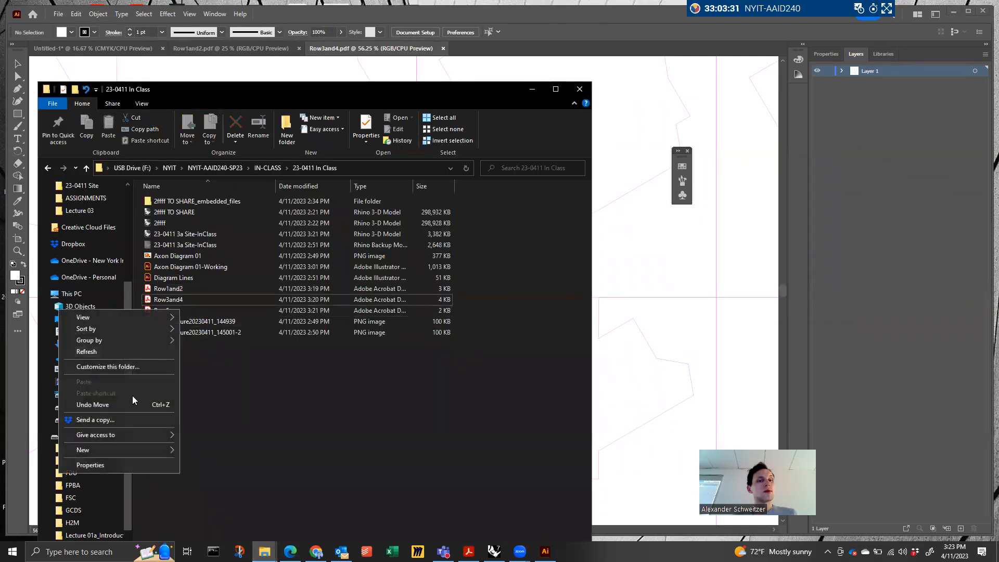
click(263, 345)
right_click(170, 310)
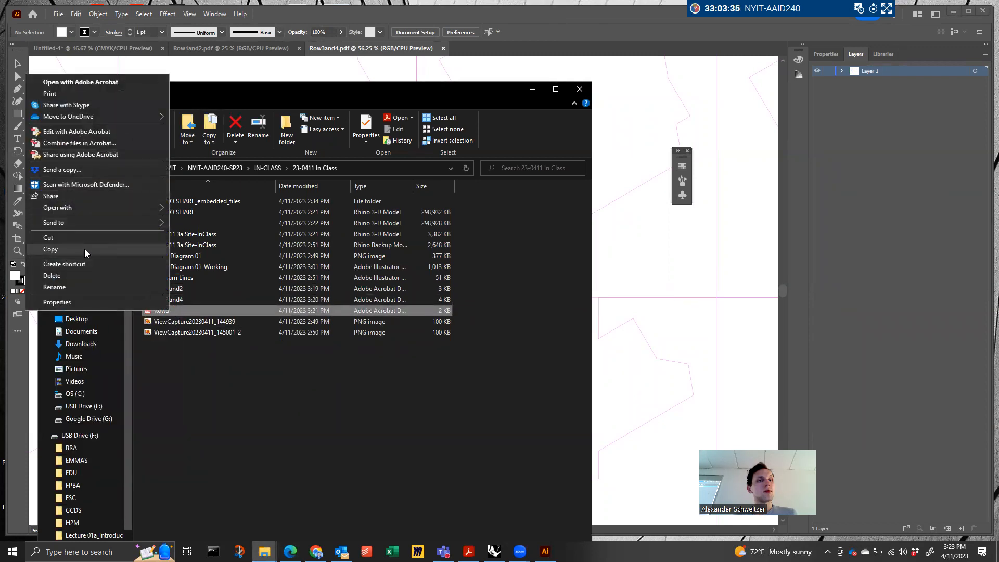
mouse_move(79, 208)
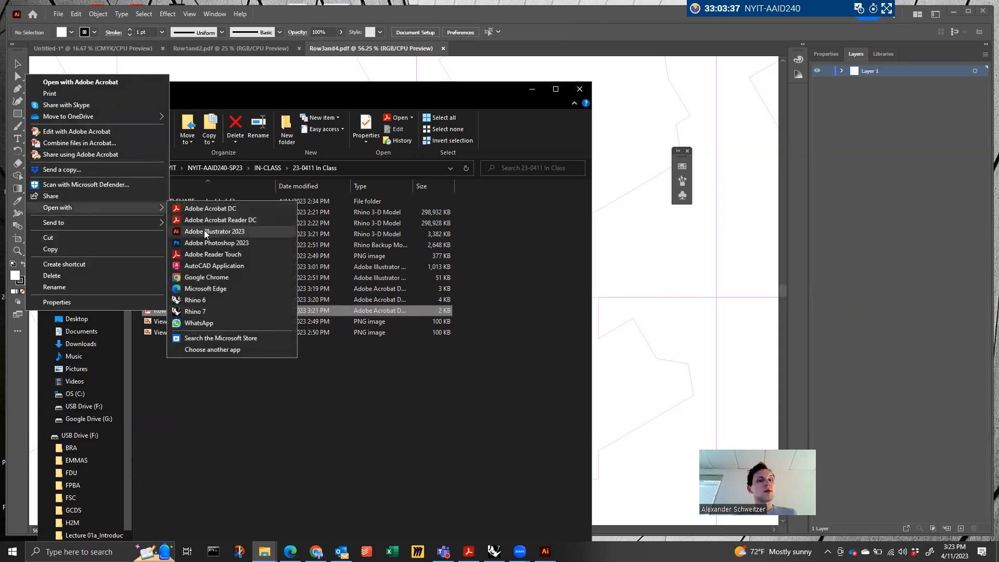
click(208, 230)
Try to select individual contour sections in Row1and2.pdf, and expand Layer 1 and its Clip Group to examine the paths inside
click(116, 49)
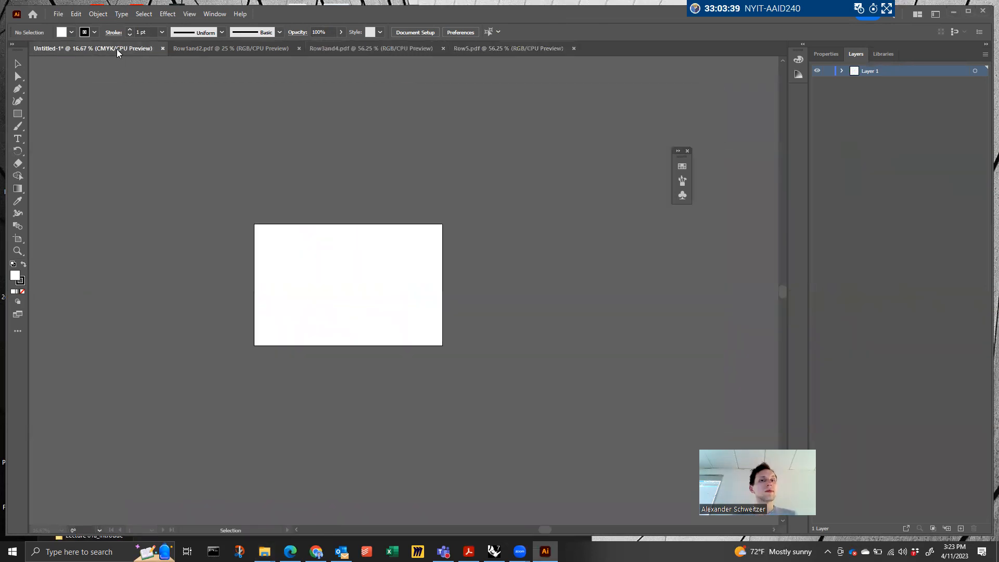
click(203, 45)
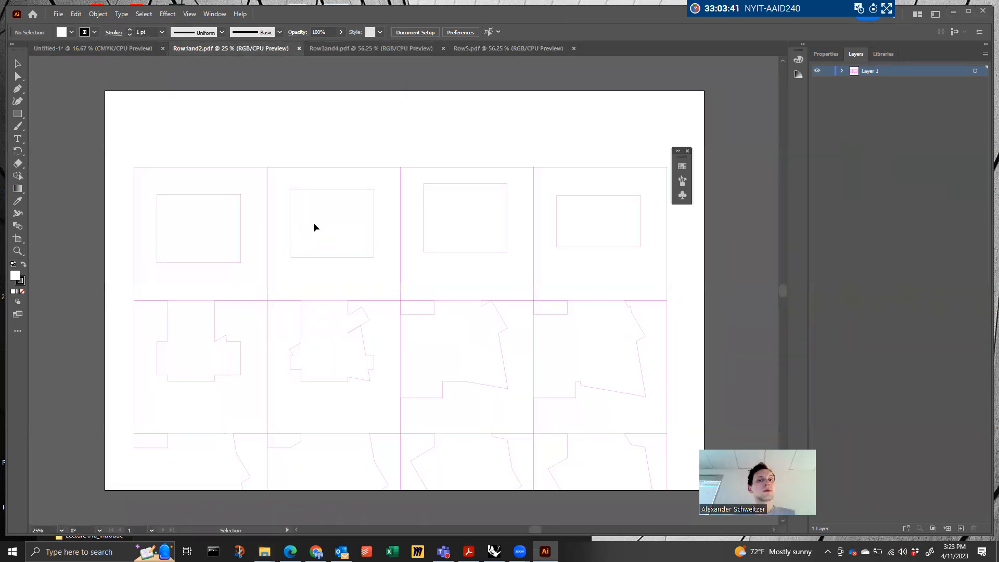
drag(383, 282, 167, 129)
click(165, 158)
drag(354, 297, 118, 133)
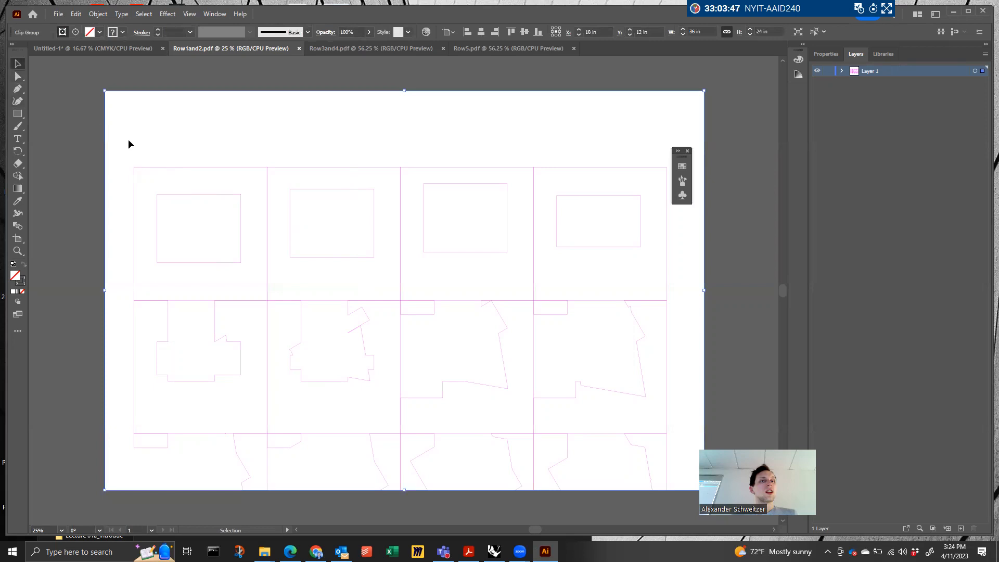
click(168, 170)
click(167, 170)
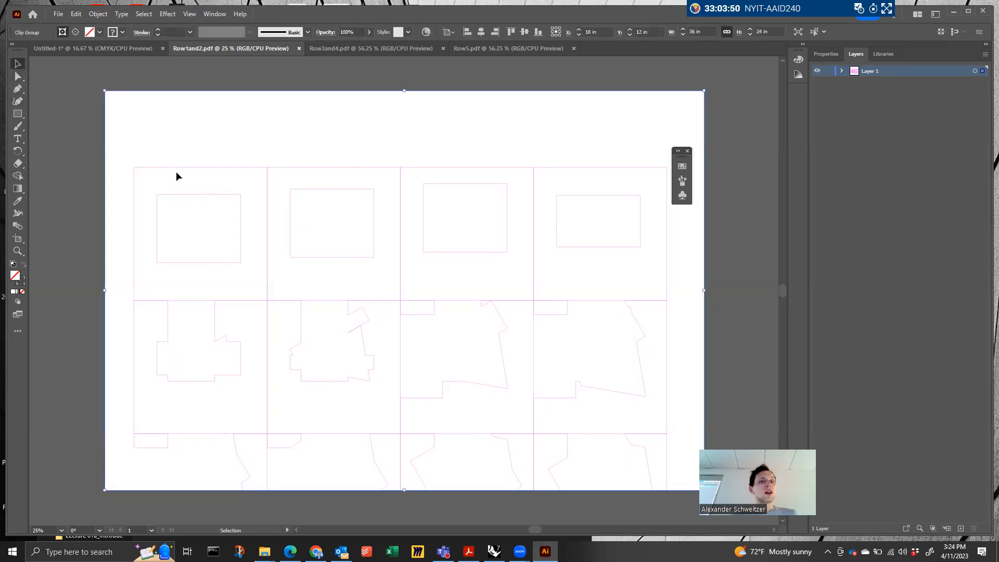
click(843, 72)
click(854, 82)
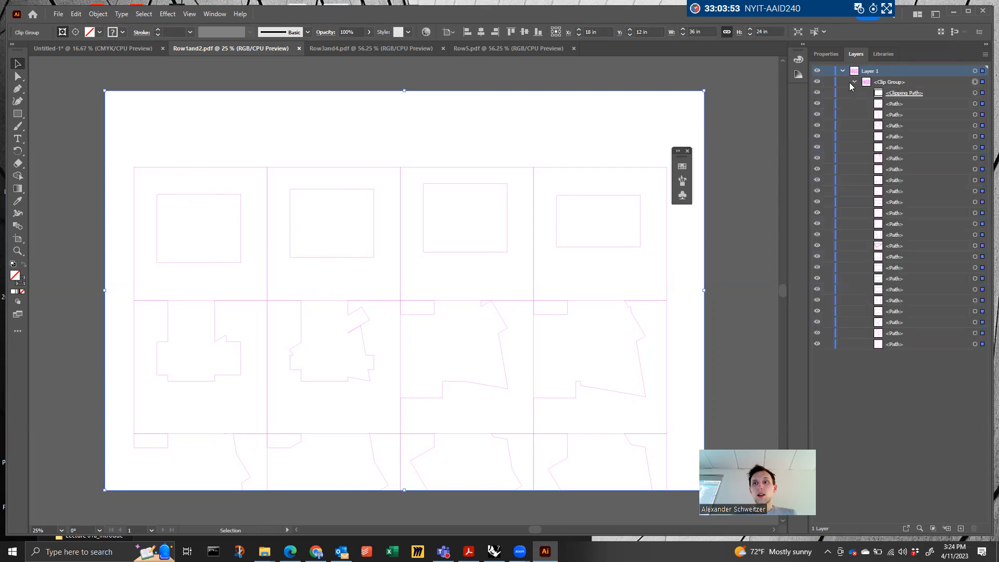
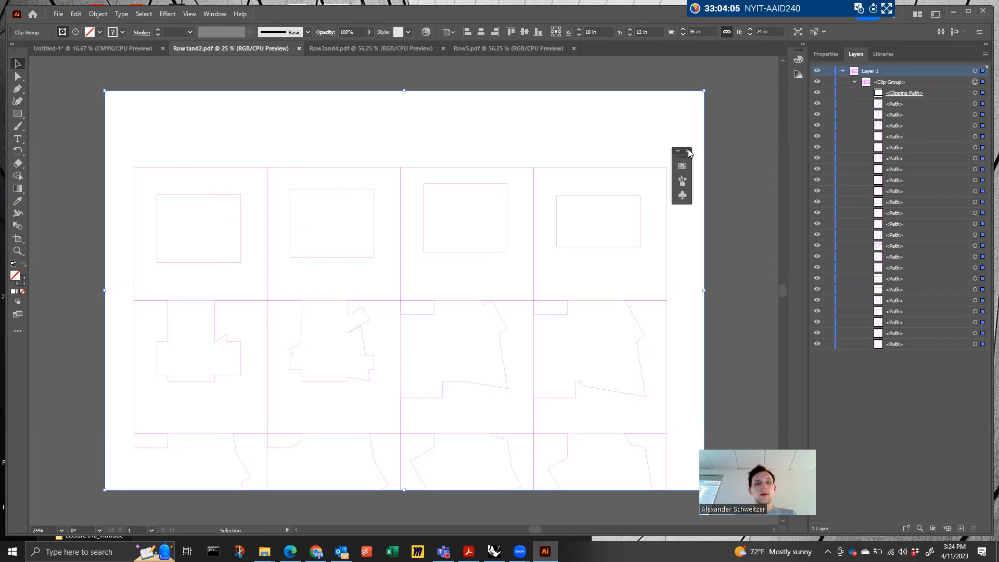
Isolate the Clip Group in Row1and2.pdf and select the first square of the upper row together with its inner rectangle
scroll(259, 309, down, 3)
scroll(259, 308, up, 4)
scroll(260, 309, down, 2)
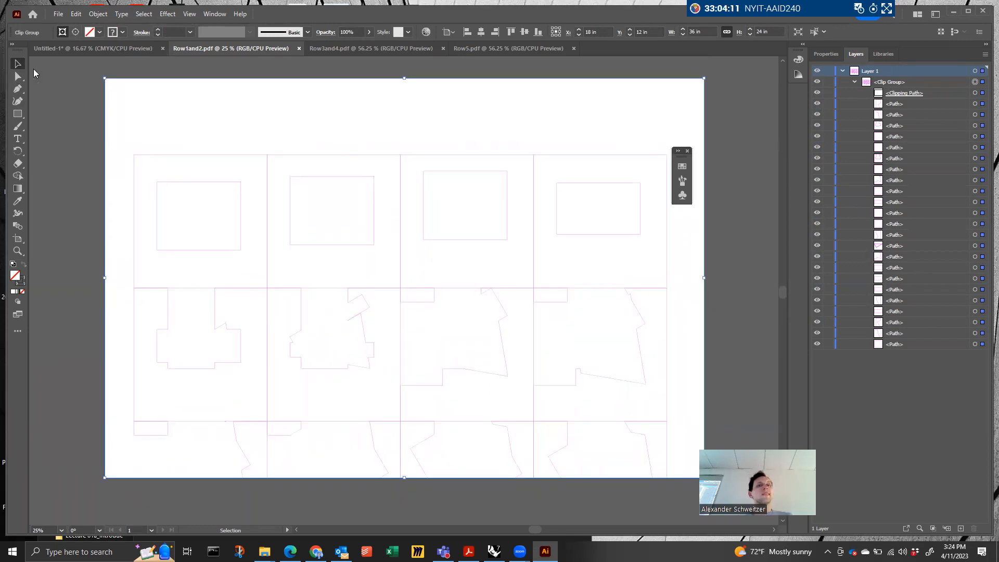
scroll(332, 319, up, 3)
scroll(337, 268, down, 2)
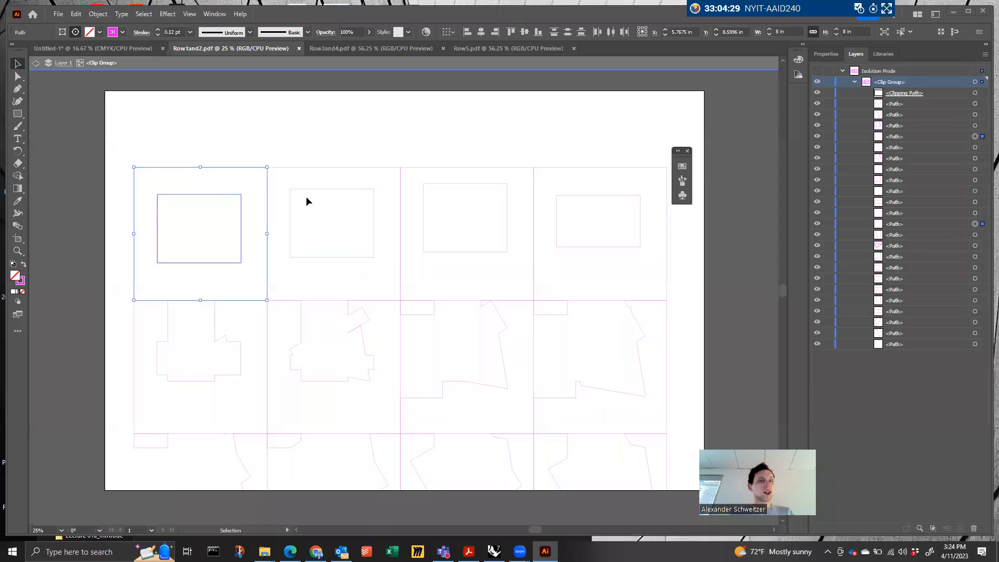
click(127, 48)
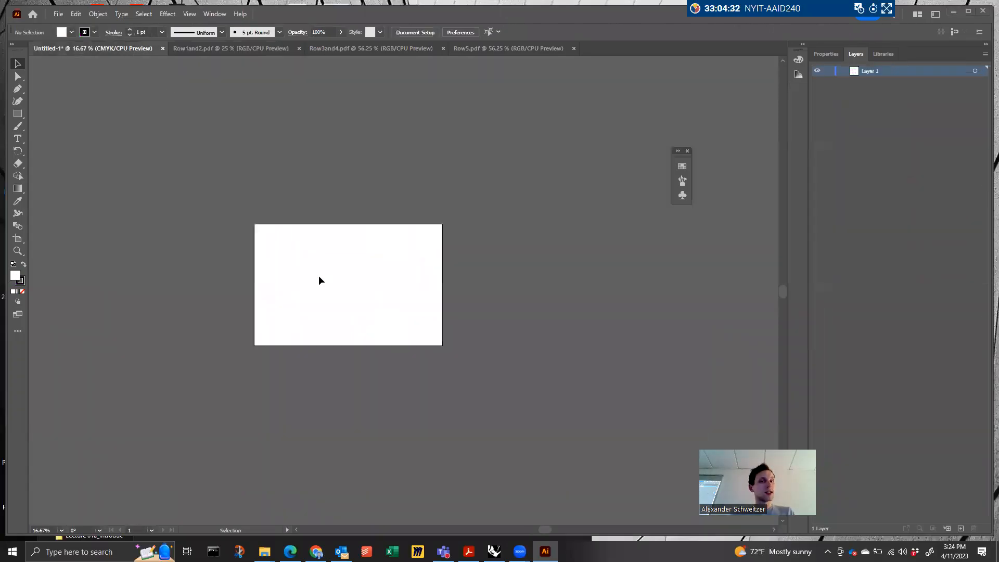
key(a)
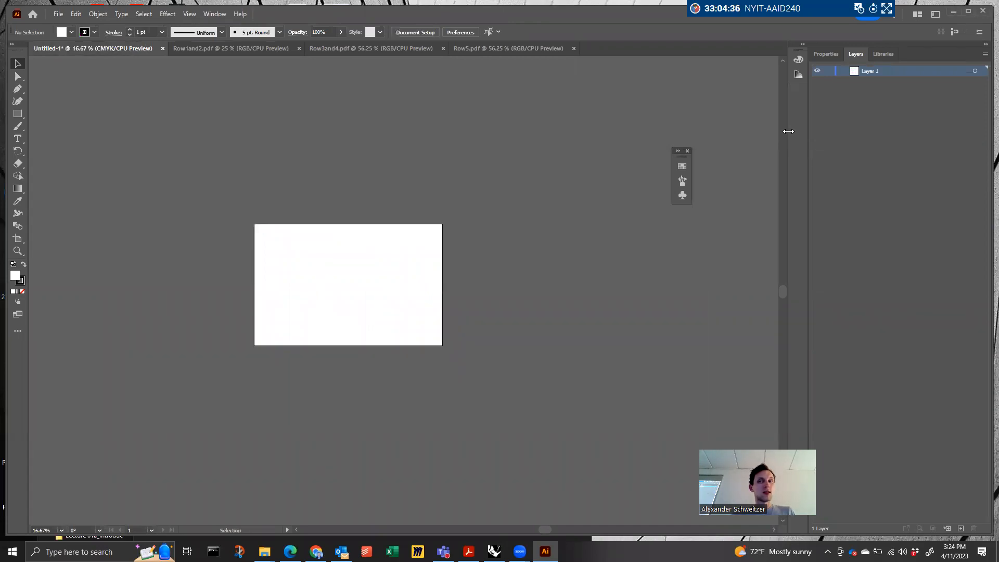
click(205, 48)
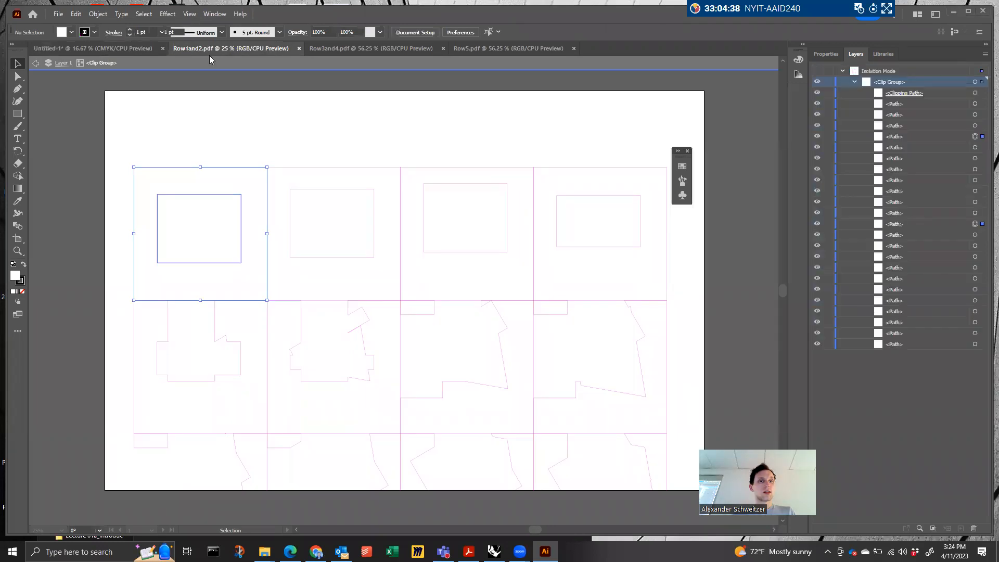
click(105, 48)
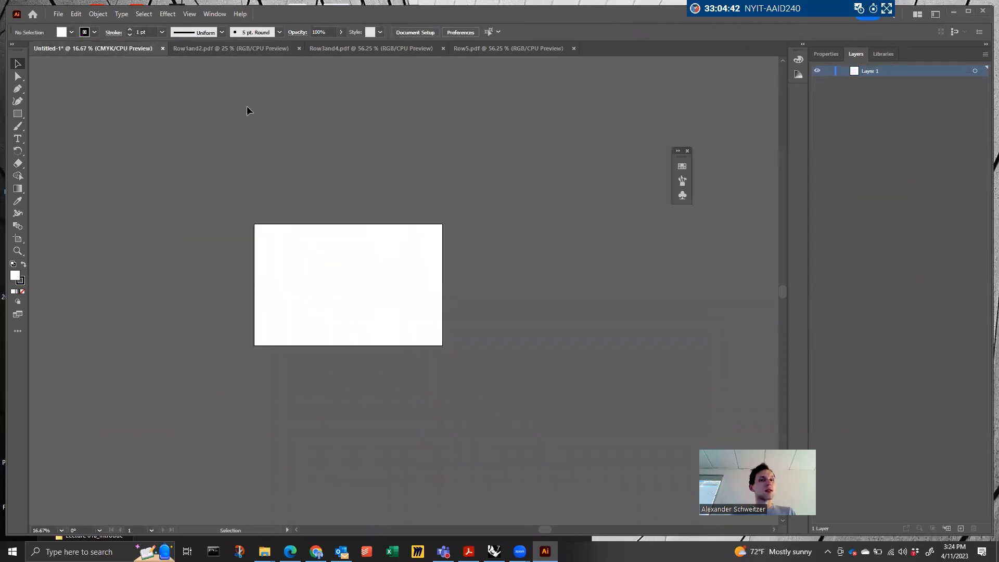
Copy the selected first square and its inner rectangle from Row1and2.pdf and paste them into the Untitled-1 document
click(227, 49)
click(229, 165)
right_click(231, 167)
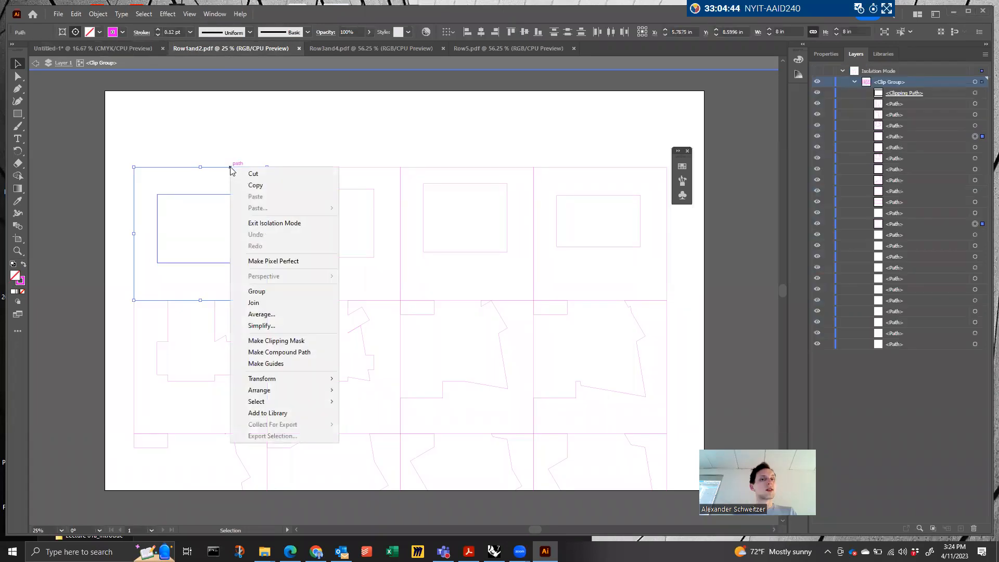
click(255, 185)
click(120, 49)
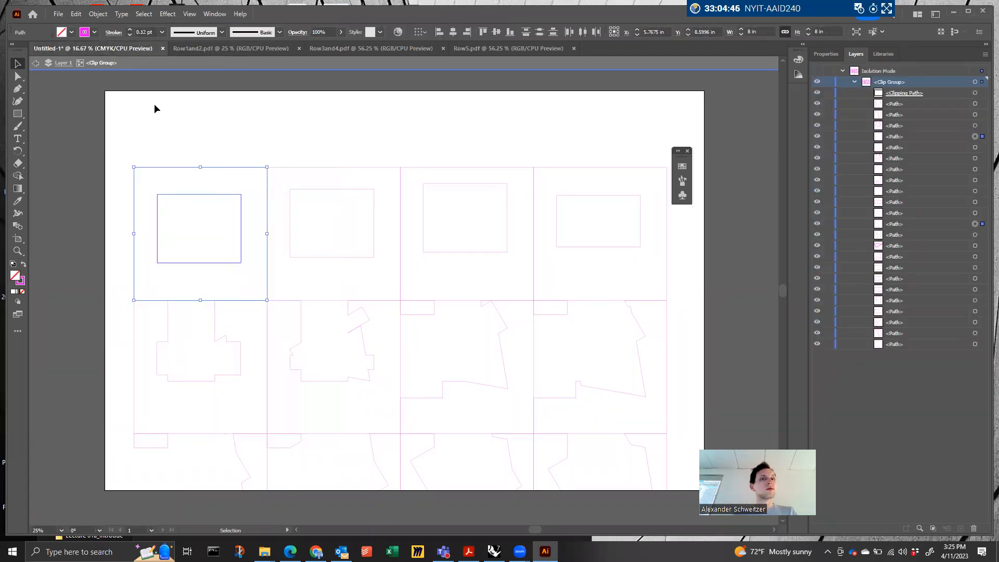
right_click(218, 182)
right_click(339, 242)
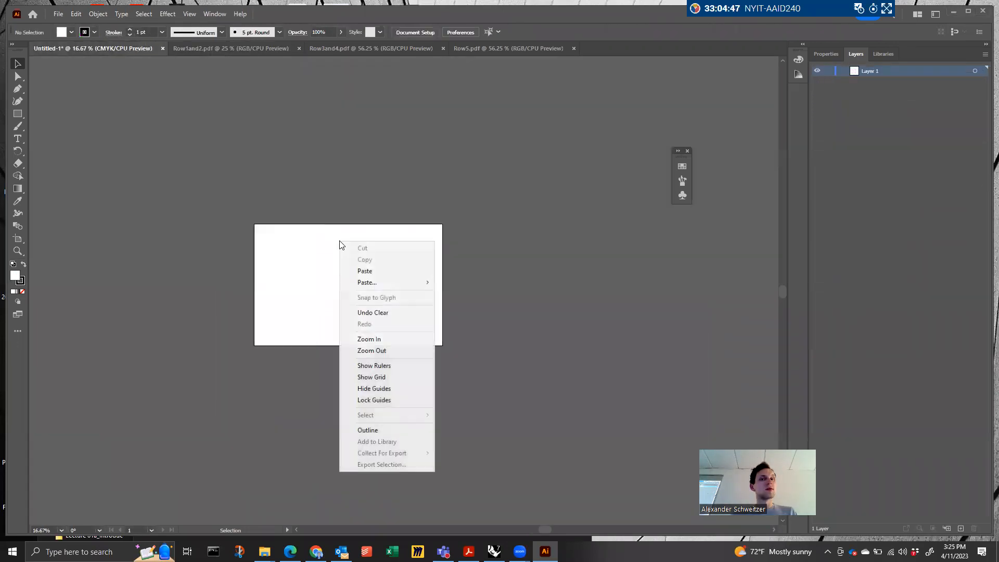
click(373, 271)
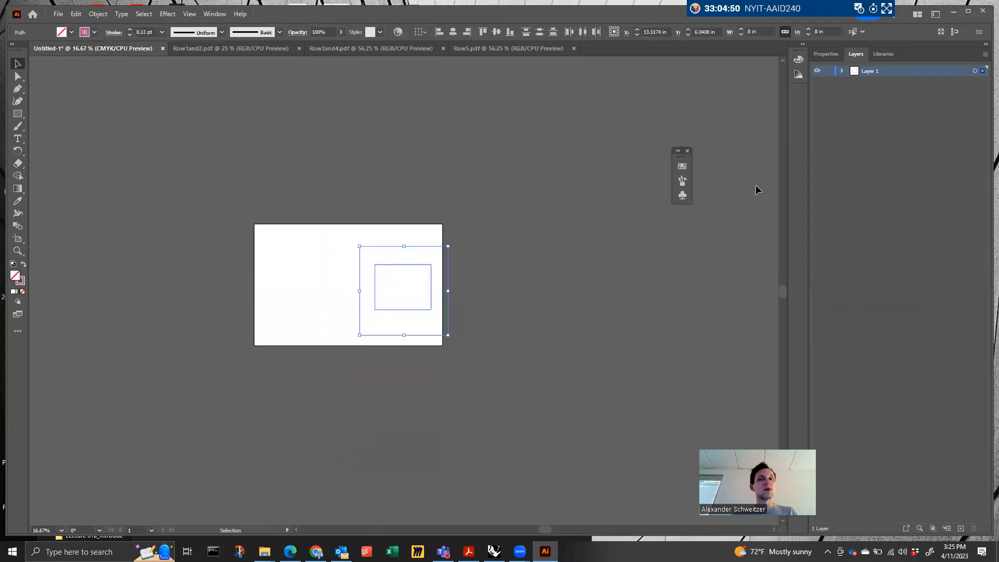
Raise the pasted shapes' stroke weight to 1 pt and move them within the left half of the artboard
click(819, 54)
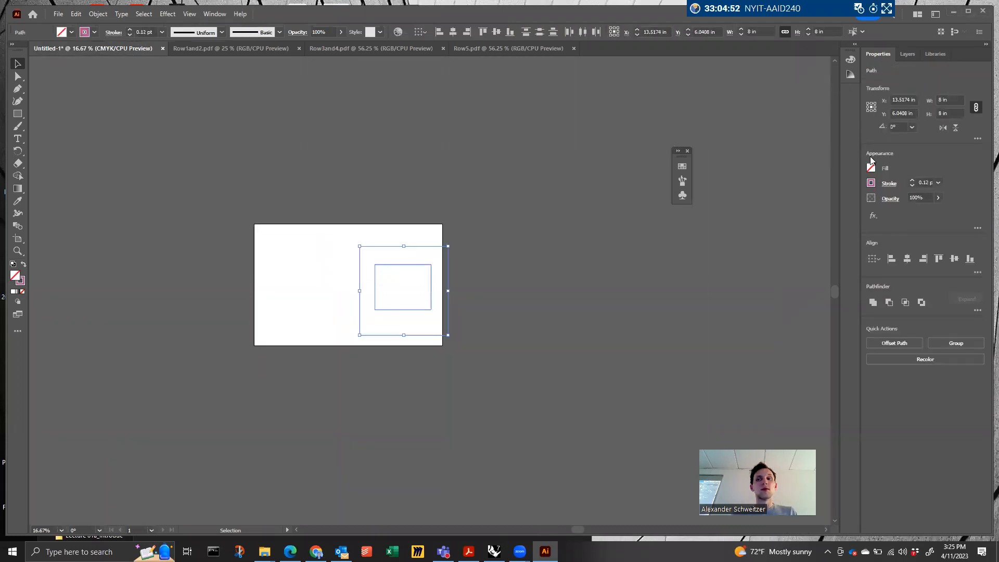
click(912, 180)
drag(426, 250, 325, 238)
click(395, 203)
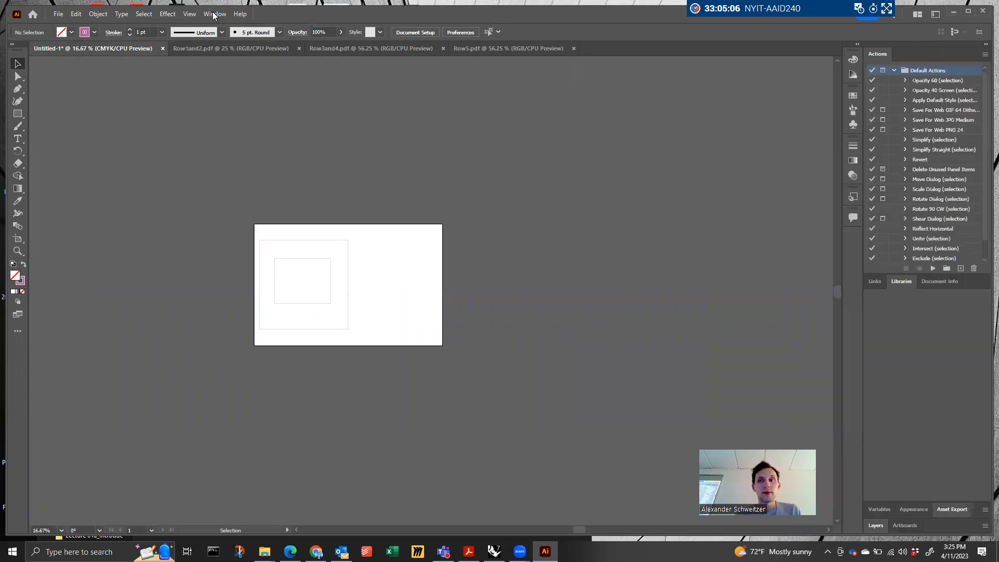
Close the Actions display and show the document's artboard list, dismissing the libraries tip
key(t)
right_click(876, 52)
click(886, 57)
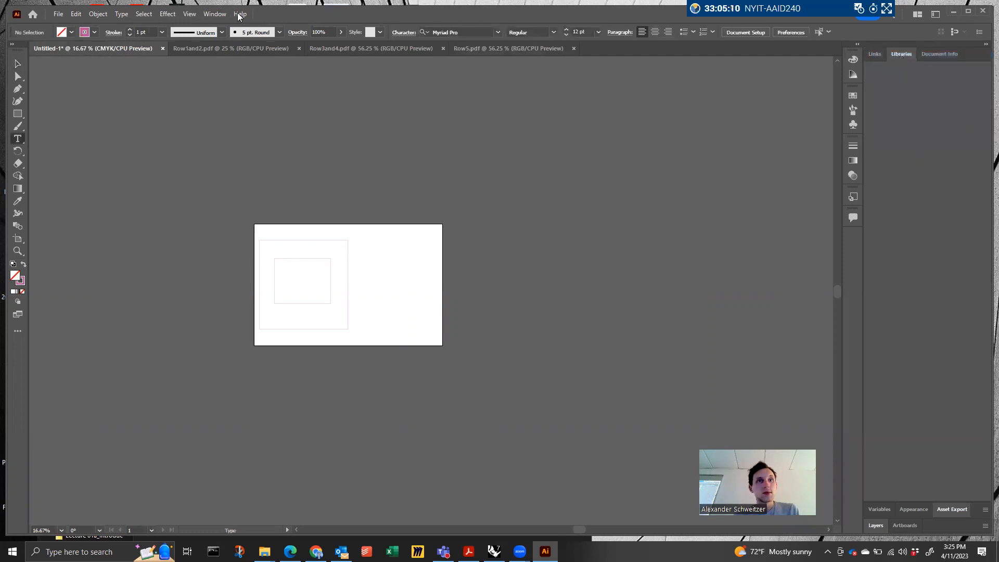
click(167, 14)
click(167, 14)
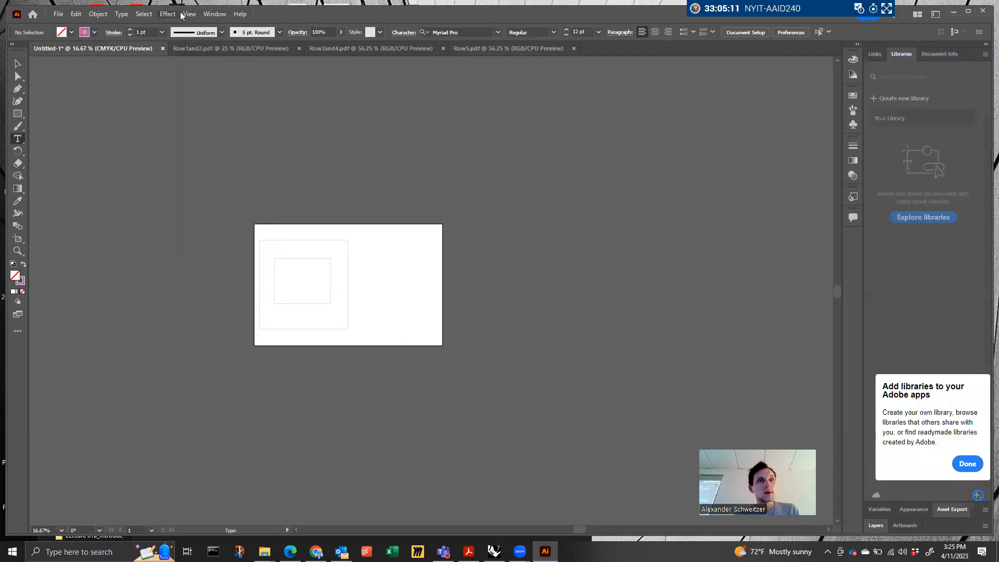
click(226, 16)
click(288, 153)
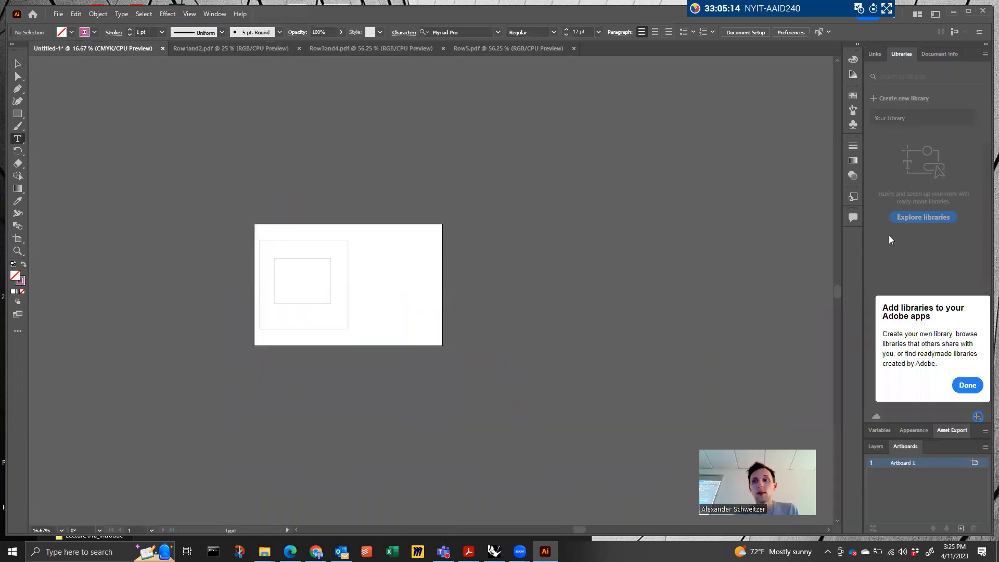
click(968, 385)
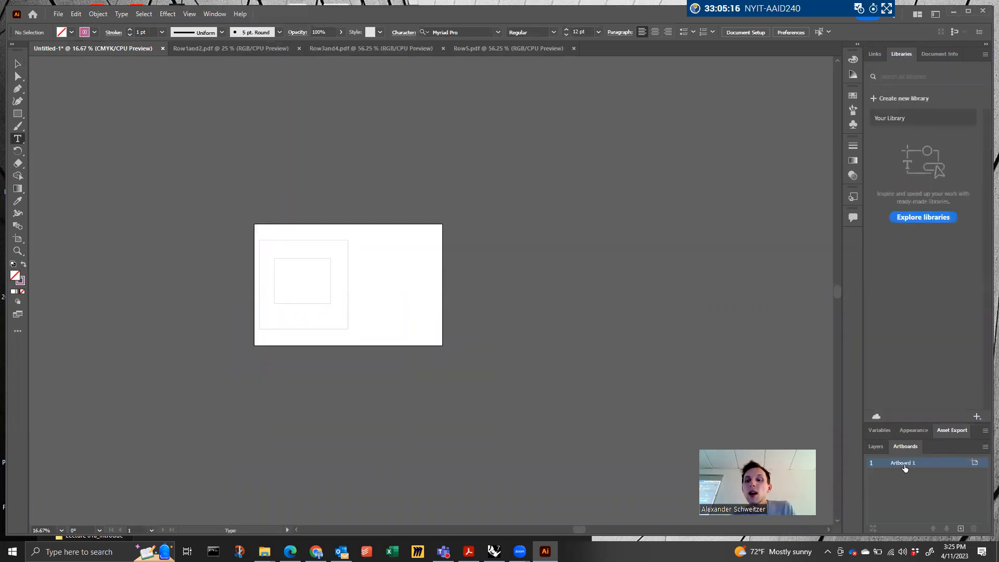
Add three more artboards in a row beside the first one and make Artboard 1 active again
click(961, 527)
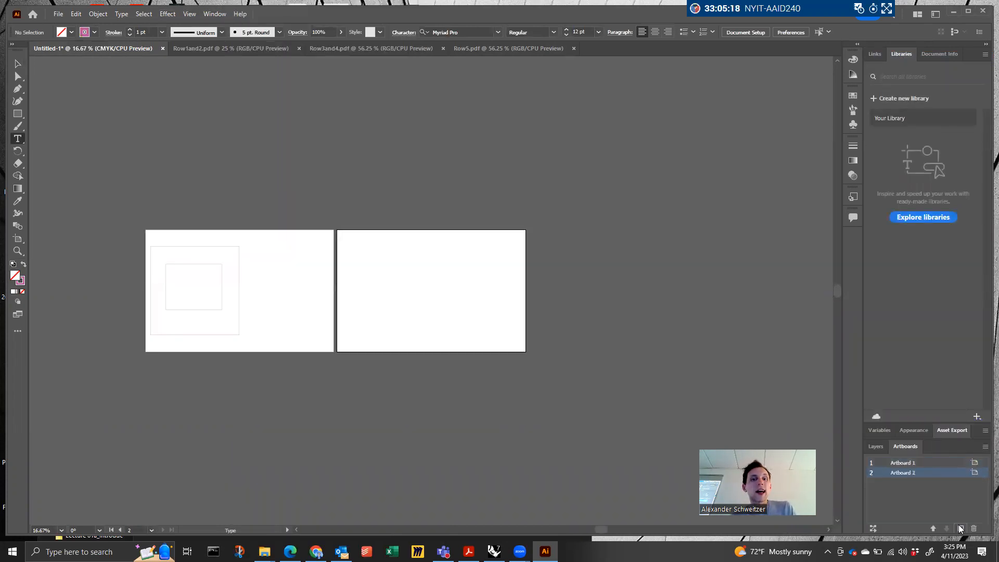
click(961, 528)
click(961, 528)
click(552, 463)
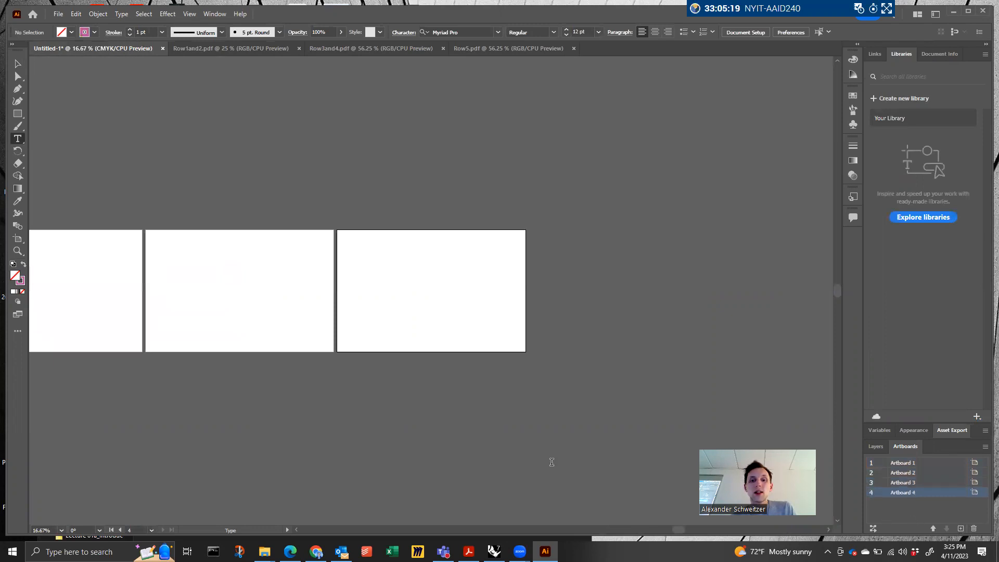
key(Escape)
drag(373, 414, 656, 392)
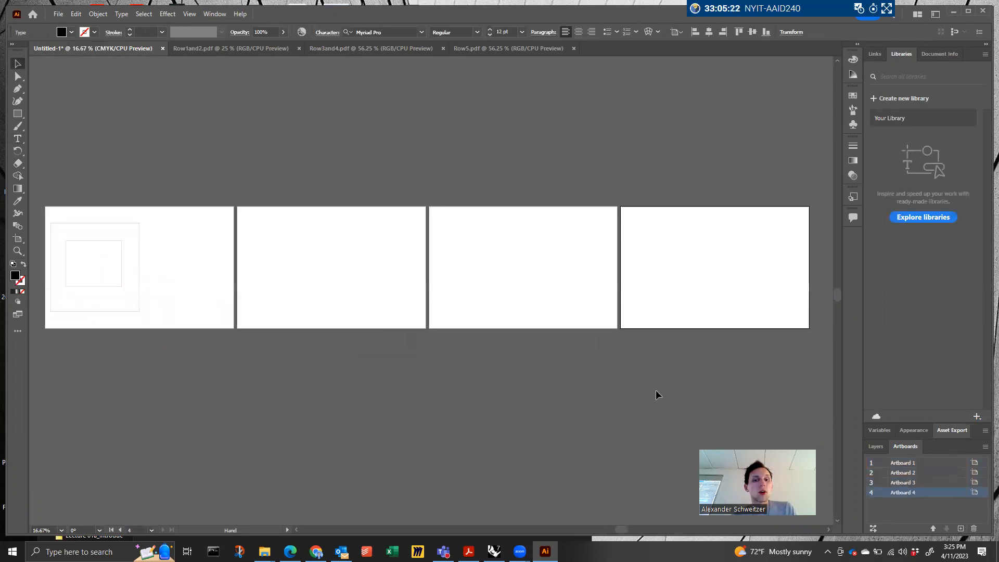
click(90, 223)
click(158, 274)
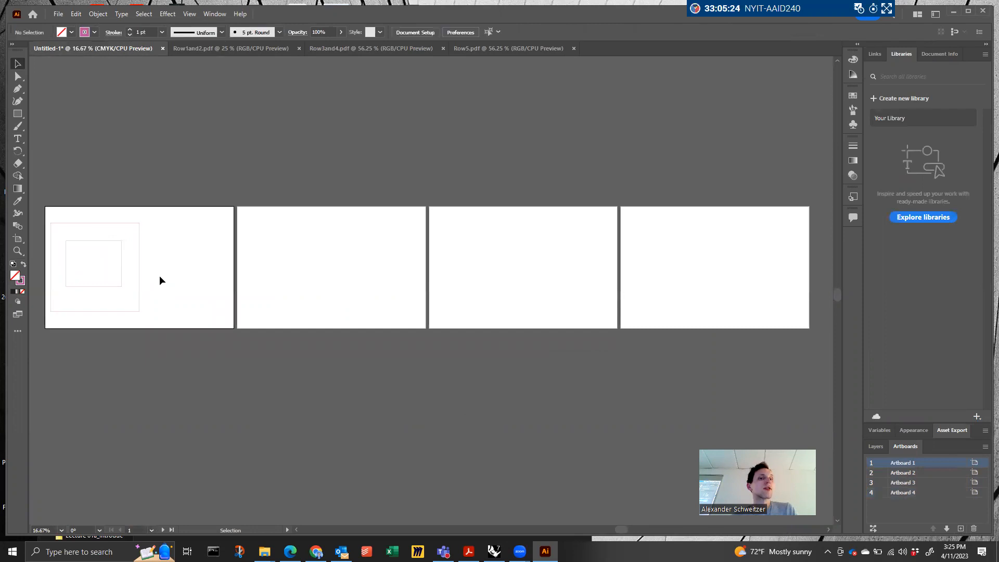
Copy the second top-row square and its inner rectangle from Row1and2.pdf and return to the Untitled-1 document
click(275, 50)
drag(351, 204, 332, 140)
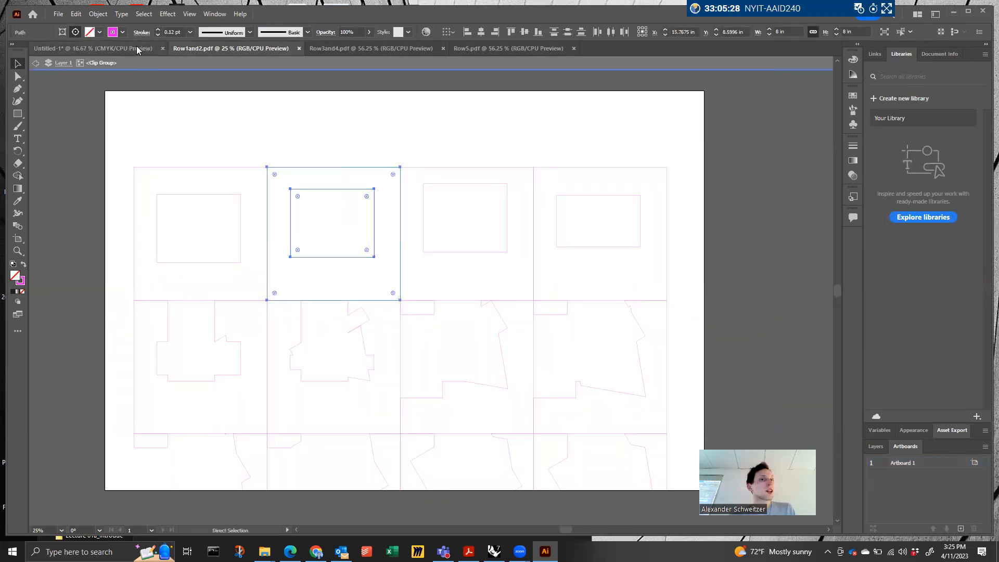
click(135, 49)
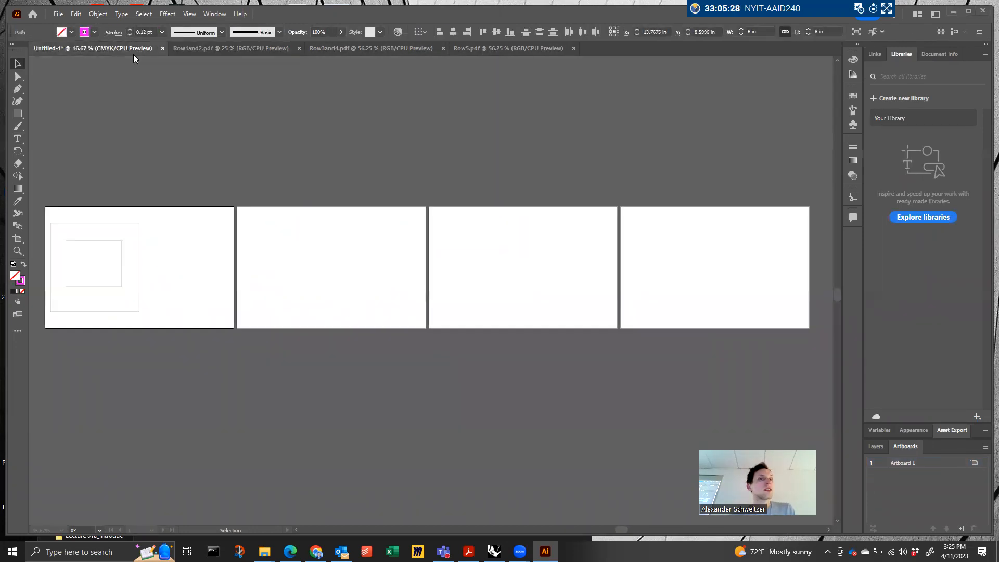
right_click(183, 277)
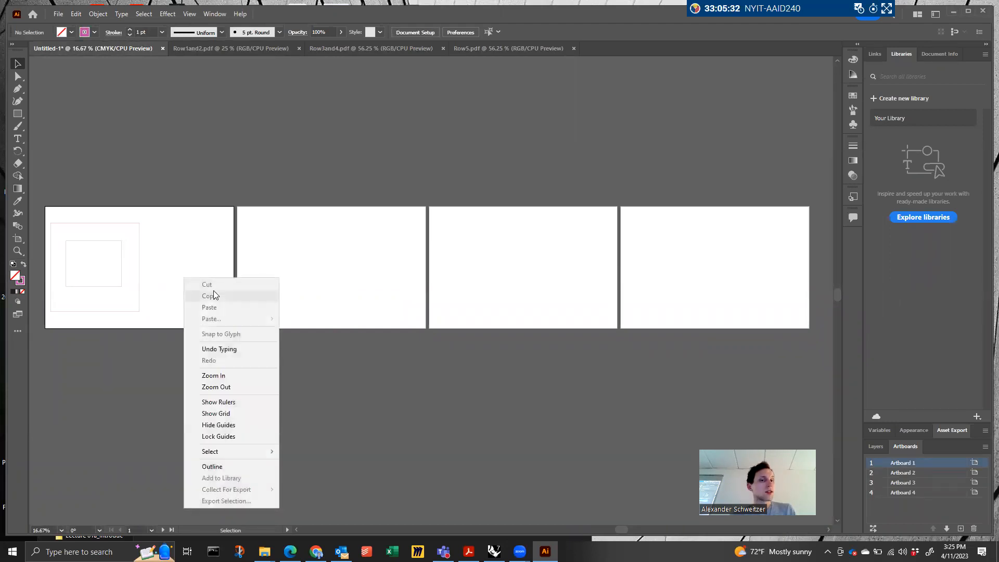
click(203, 120)
click(223, 54)
right_click(328, 189)
click(356, 208)
click(125, 48)
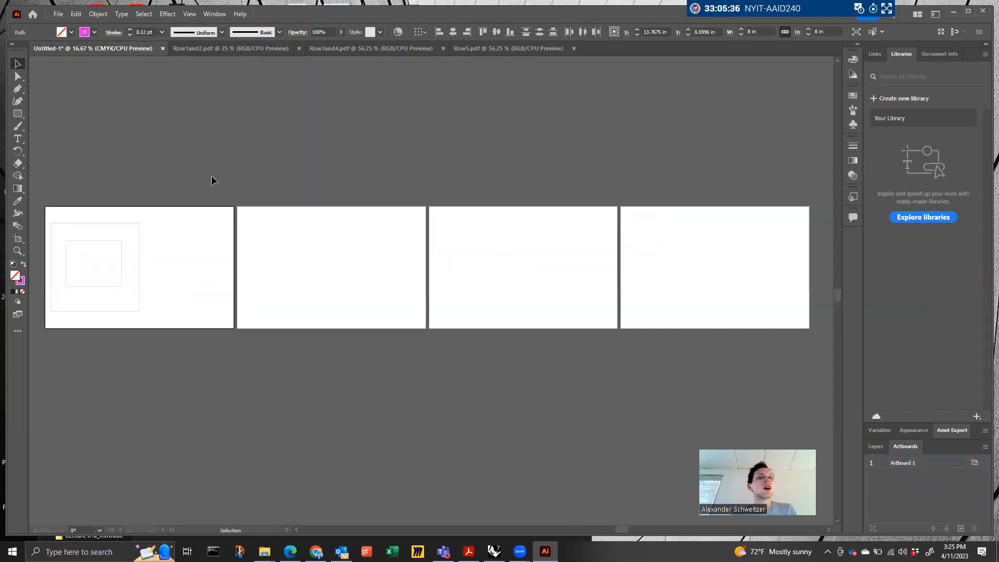
Paste the copied section and position it beside the first square in the right half of Artboard 1
right_click(207, 244)
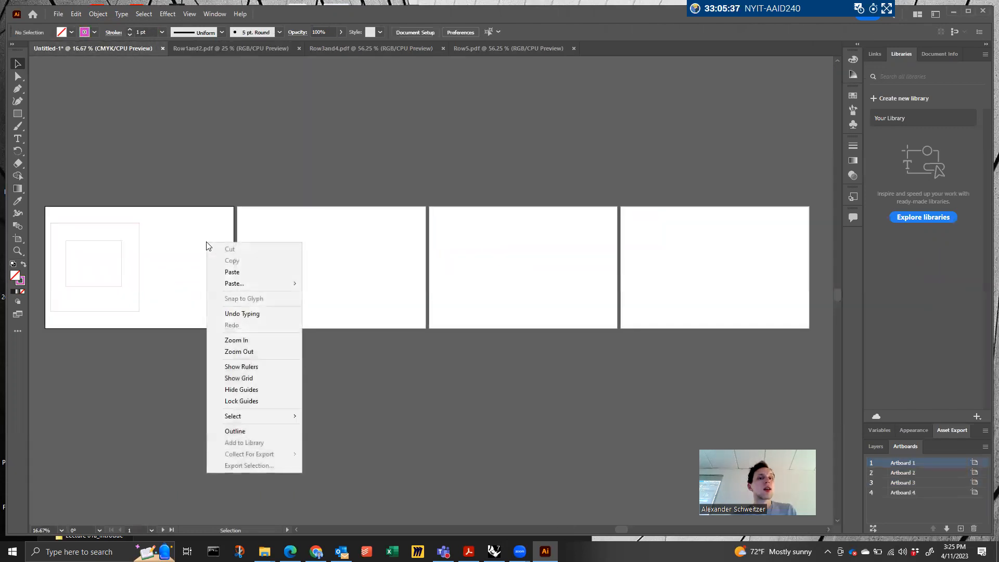
click(229, 272)
drag(415, 245, 170, 223)
click(165, 211)
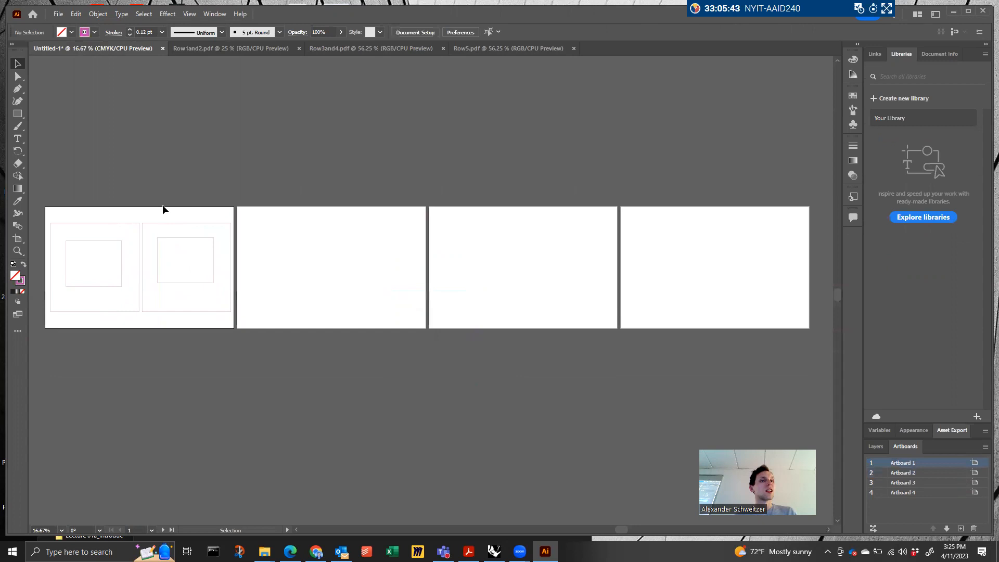
Add a small text label reading "1-2" below the second square on Artboard 1
click(18, 138)
drag(196, 319, 219, 340)
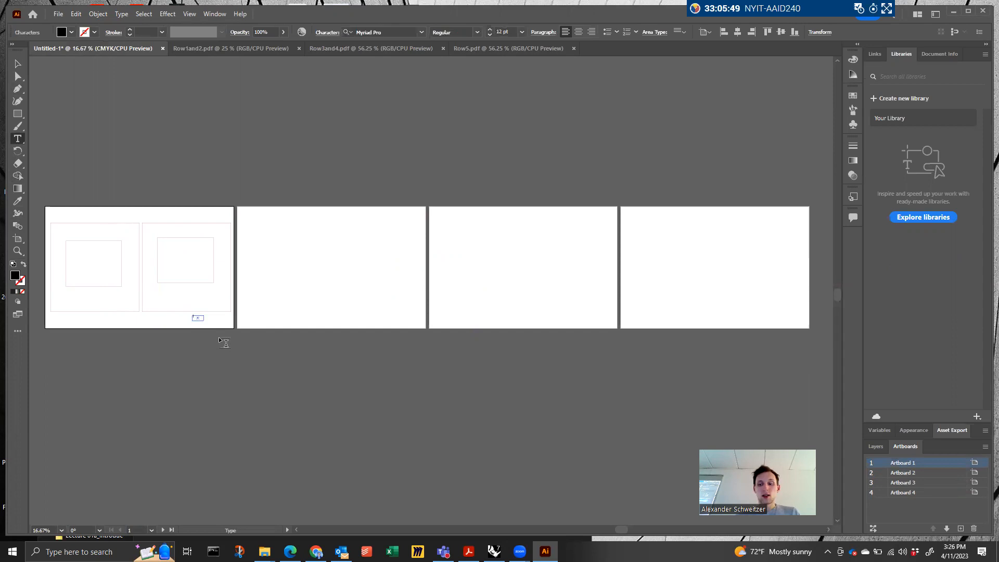
key(Escape)
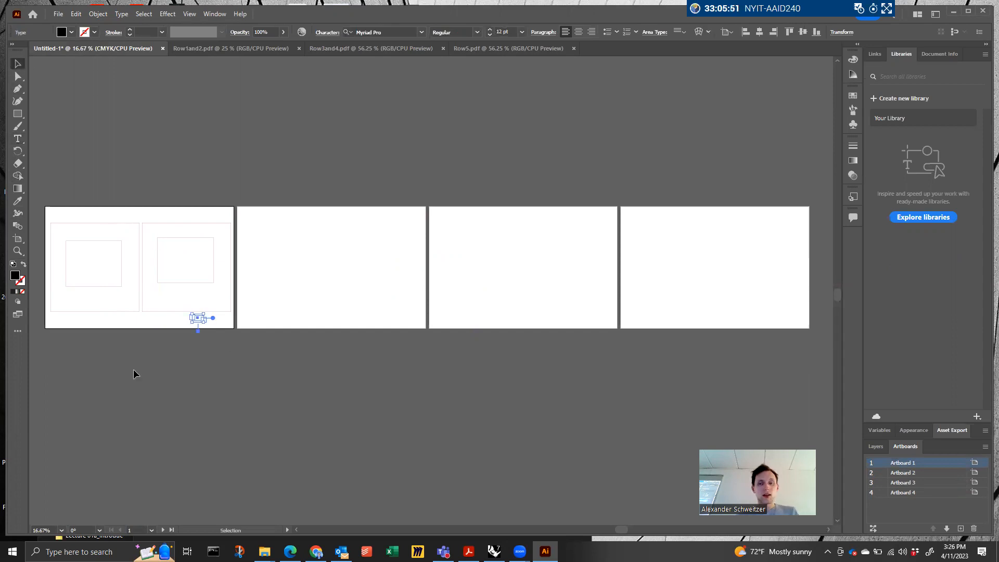
Shorten the text label below the second square to "1"
key(ctrl+equal)
key(ctrl+equal)
key(ctrl+equal)
key(ctrl+equal)
key(ctrl+equal)
key(ctrl+equal)
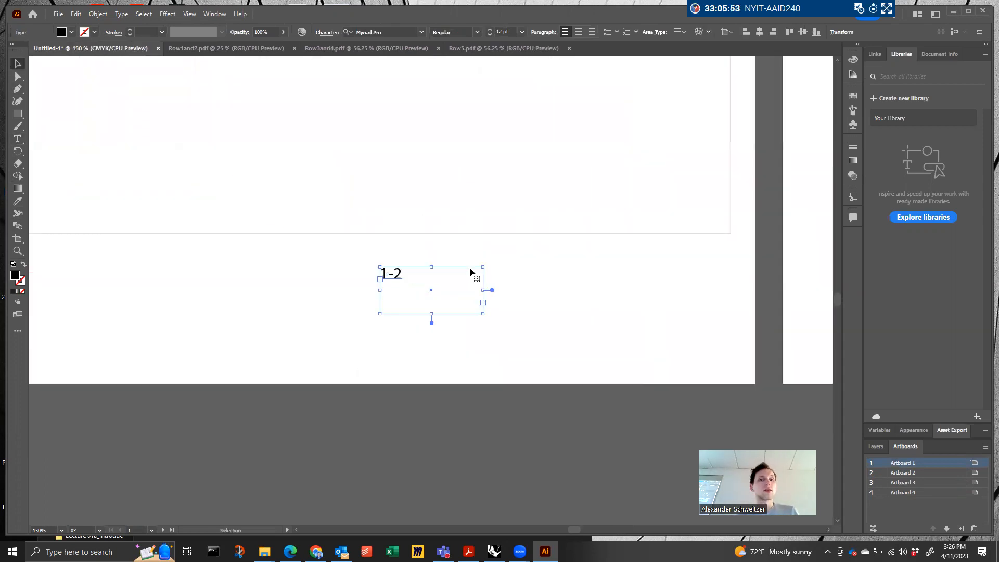
double_click(399, 274)
key(ctrl+a)
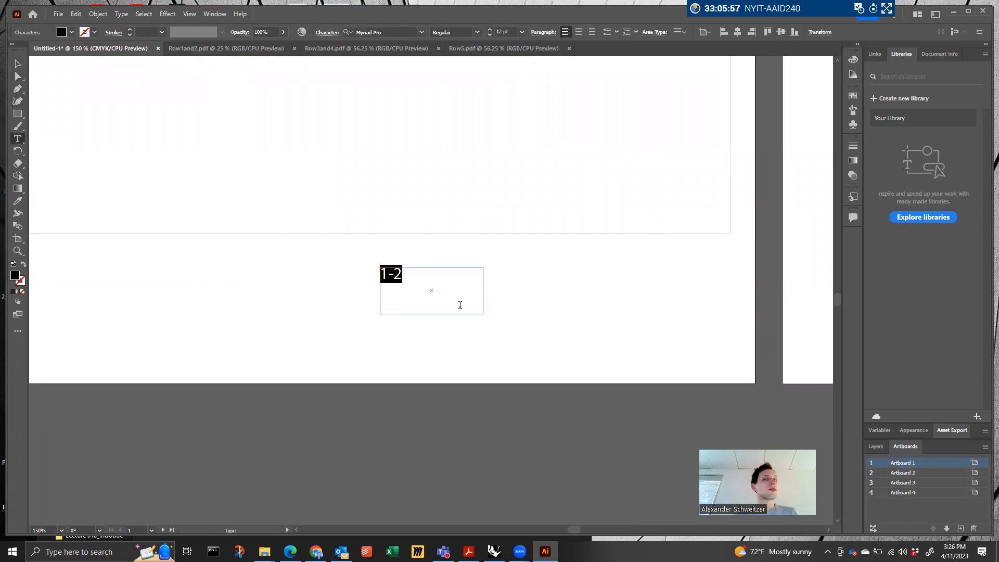
drag(412, 270, 383, 269)
key(BackSpace)
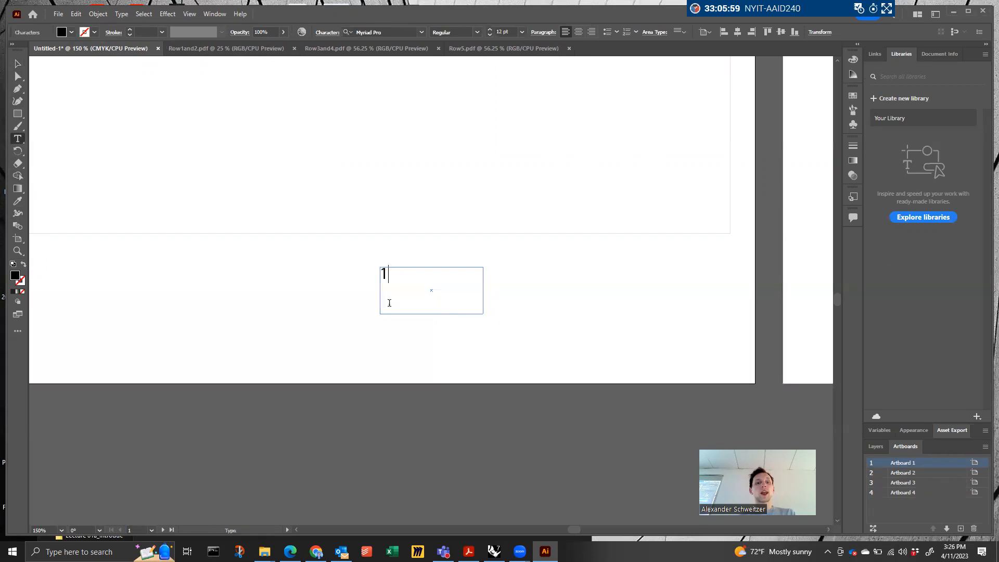
click(17, 64)
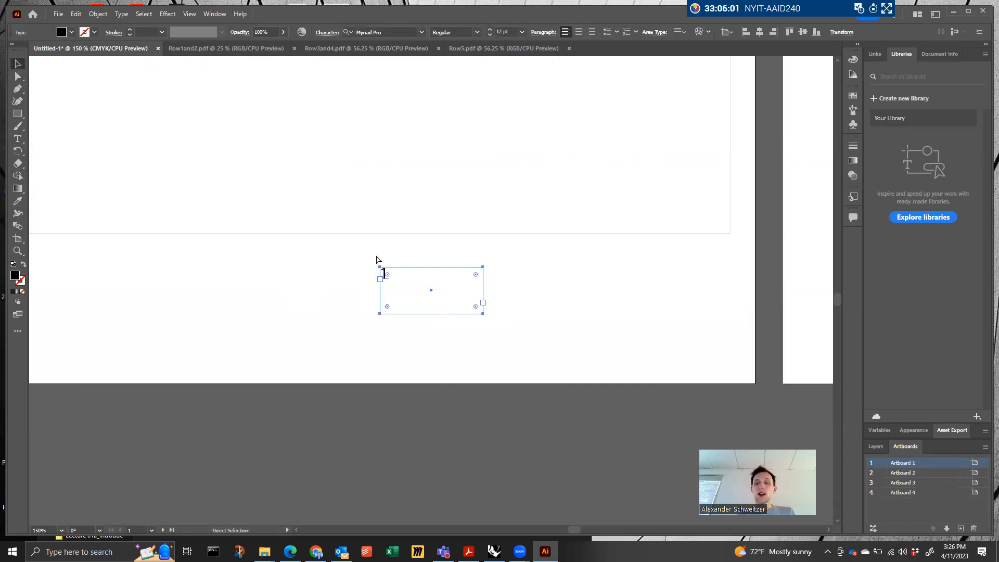
Select the "1" label and widen its text frame
key(ctrl+minus)
key(ctrl+minus)
key(ctrl+minus)
key(ctrl+minus)
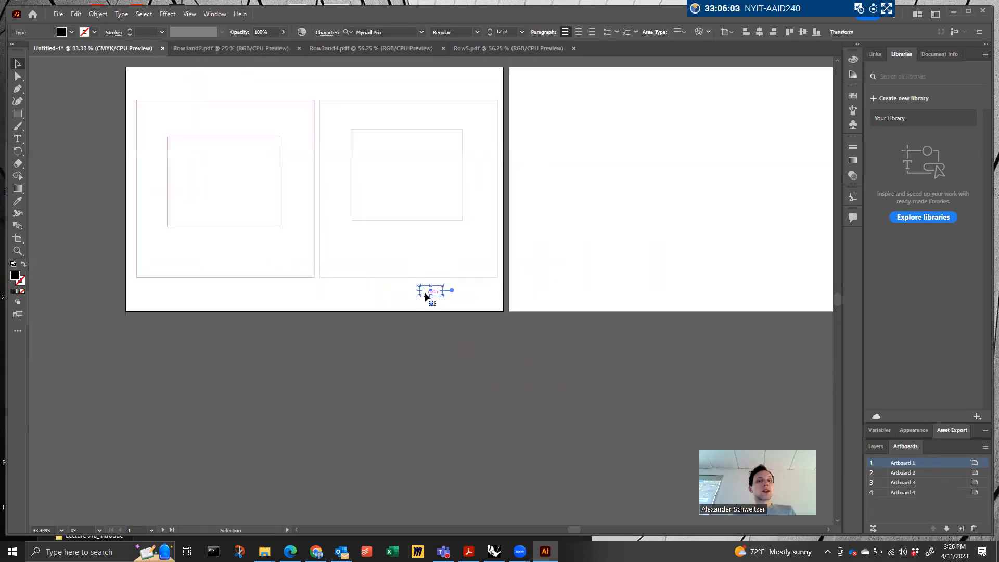
key(Delete)
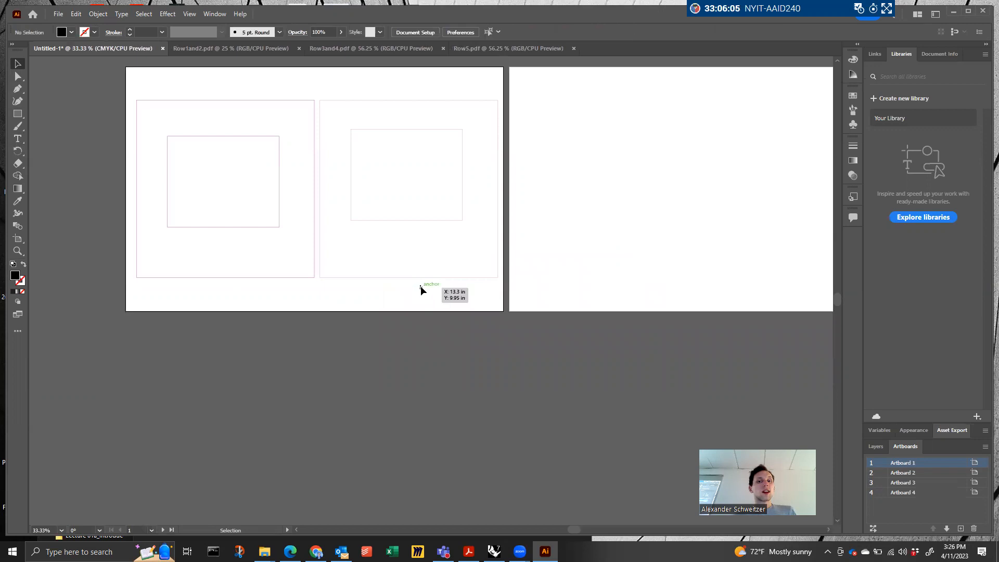
click(421, 286)
click(425, 288)
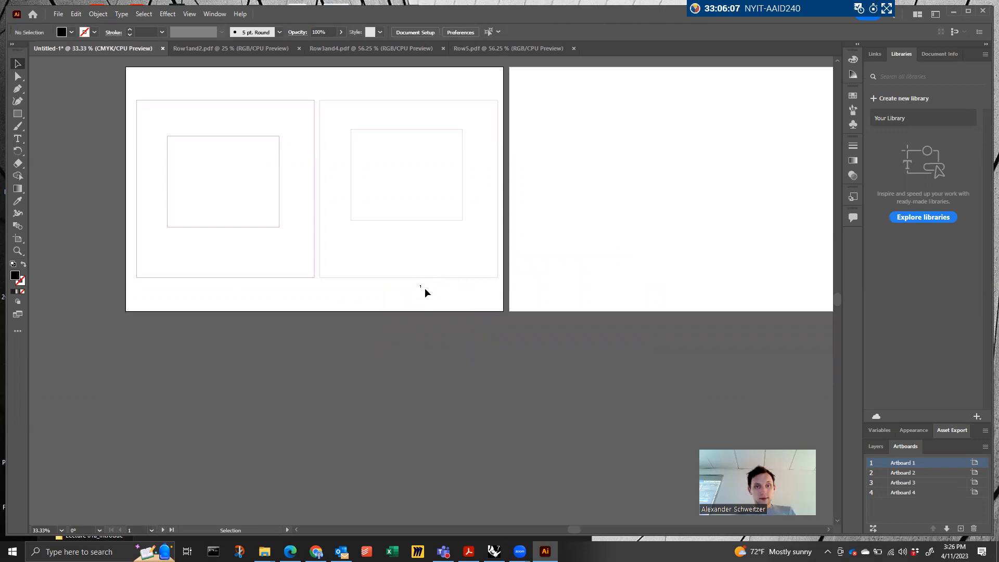
key(ctrl+a)
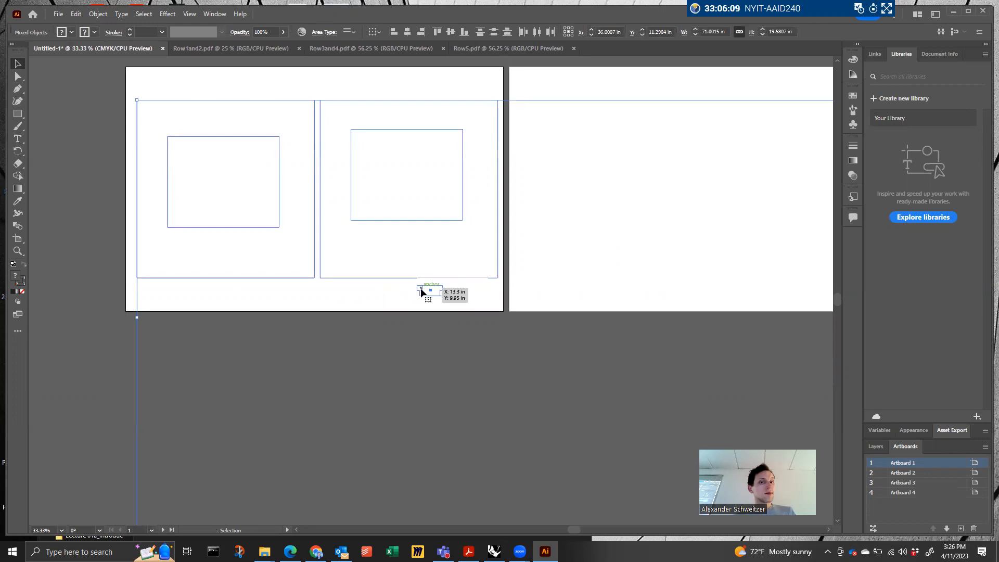
click(418, 323)
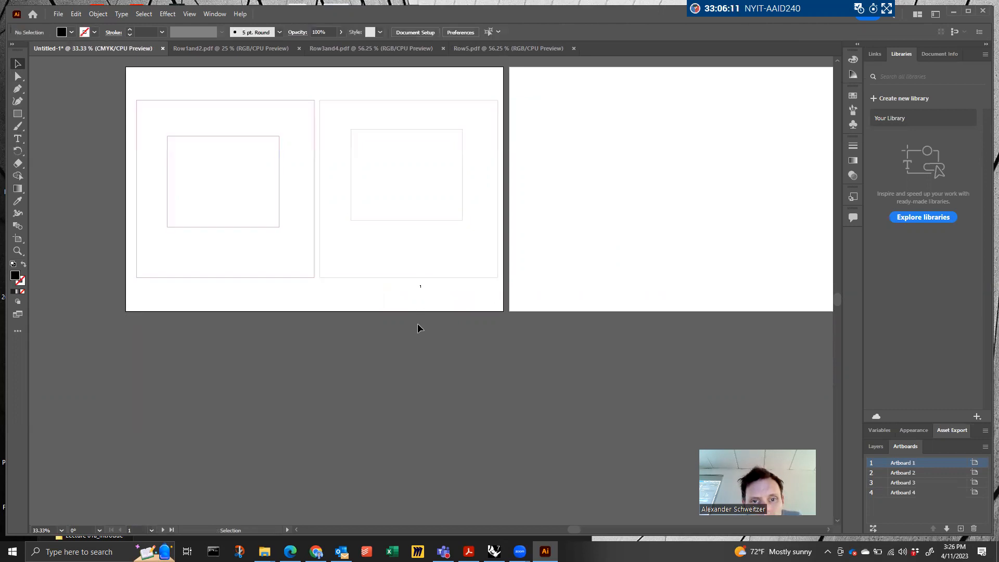
click(422, 291)
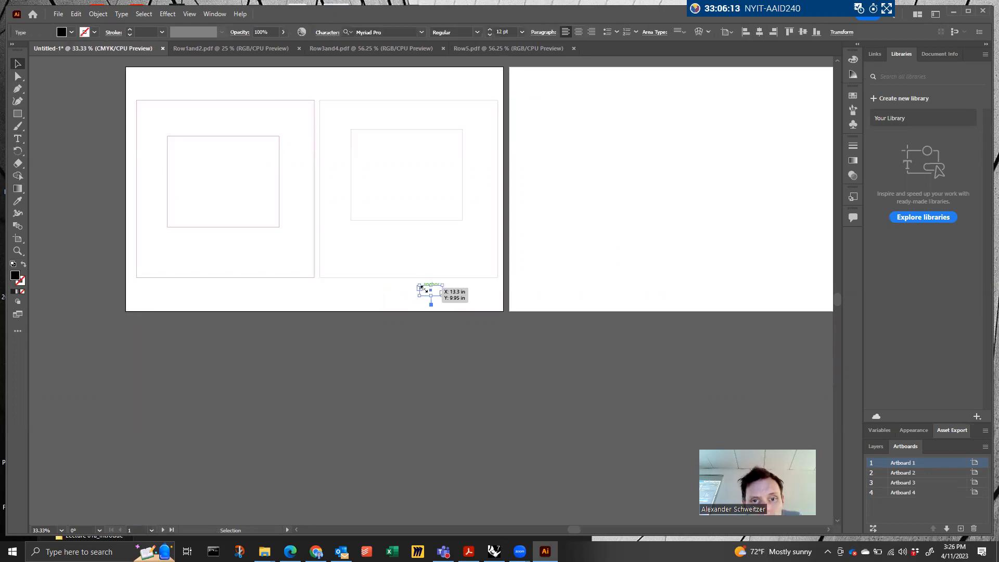
mouse_move(443, 295)
mouse_down()
mouse_move(472, 310)
mouse_move(460, 296)
mouse_up()
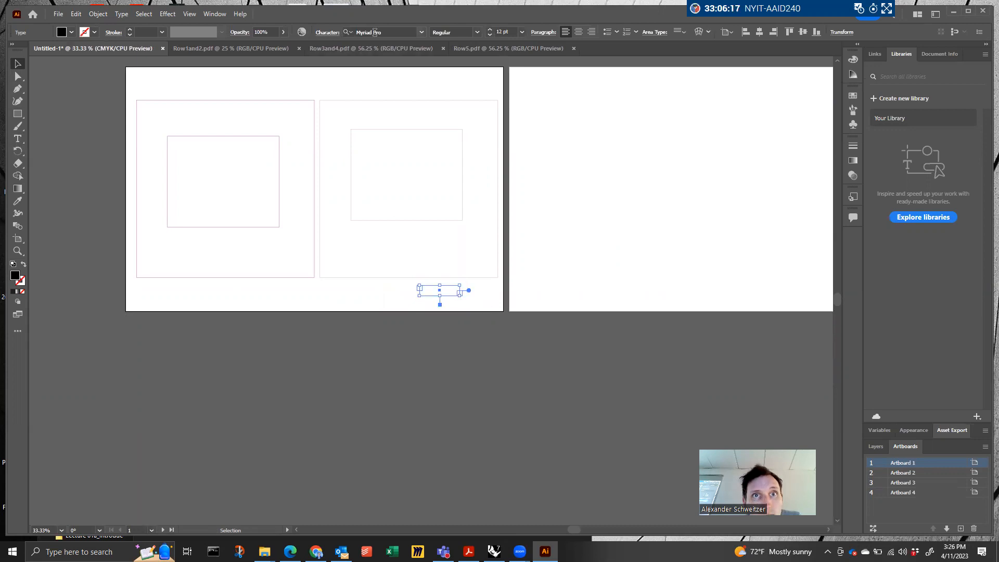
Set the font size of the "1" label to 36 pt
click(490, 29)
double_click(424, 290)
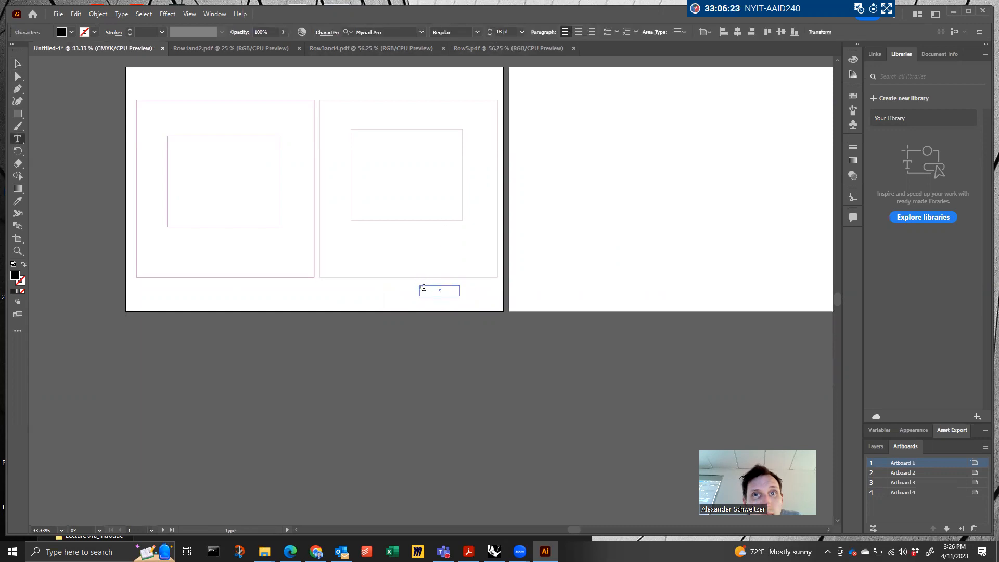
click(490, 30)
click(490, 30)
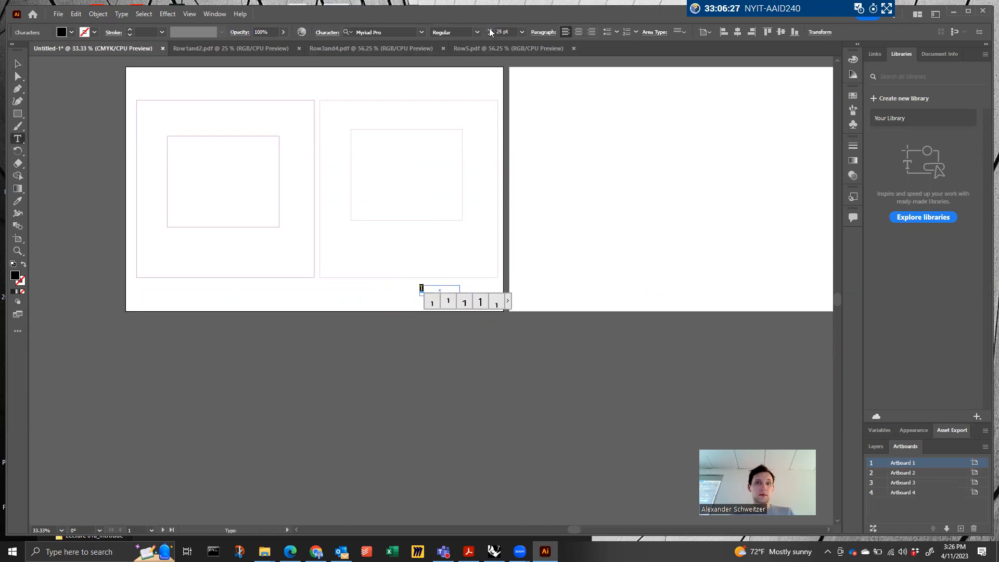
click(490, 30)
click(490, 30)
click(489, 30)
click(490, 31)
click(522, 31)
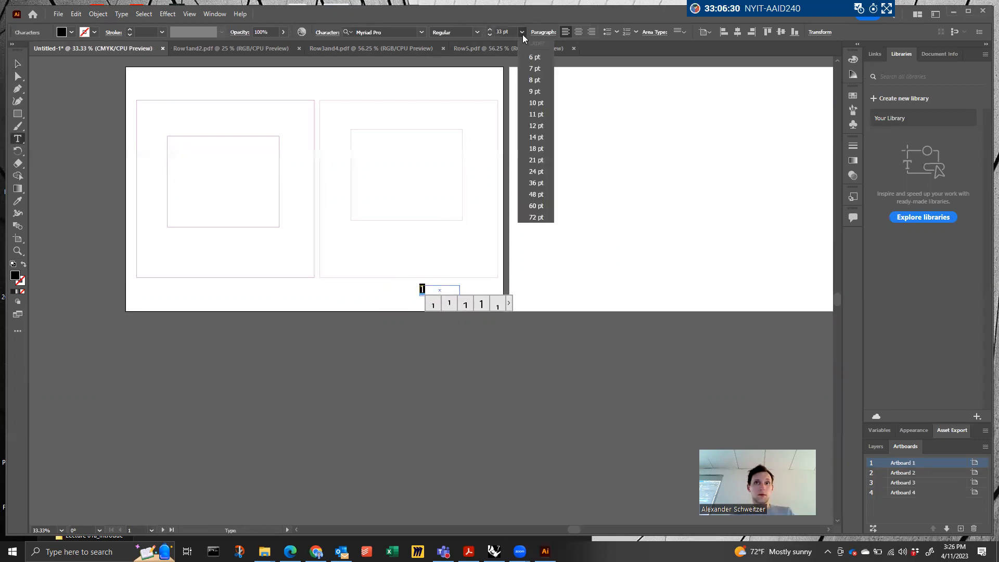
click(538, 183)
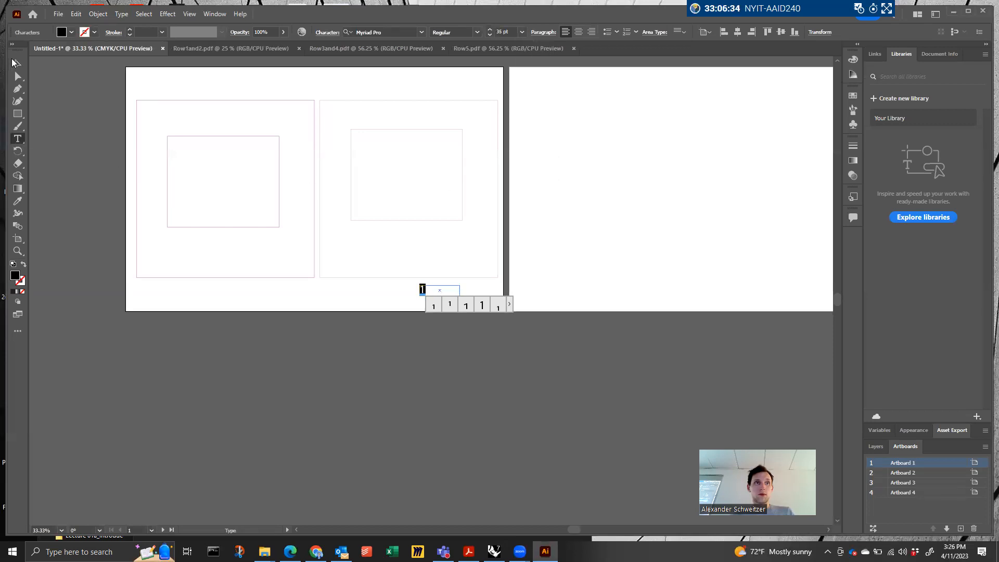
Place the "1" label below the first square and a copy reading "2" below the second square
click(16, 63)
drag(424, 290, 221, 286)
drag(423, 294, 209, 289)
key(ctrl+v)
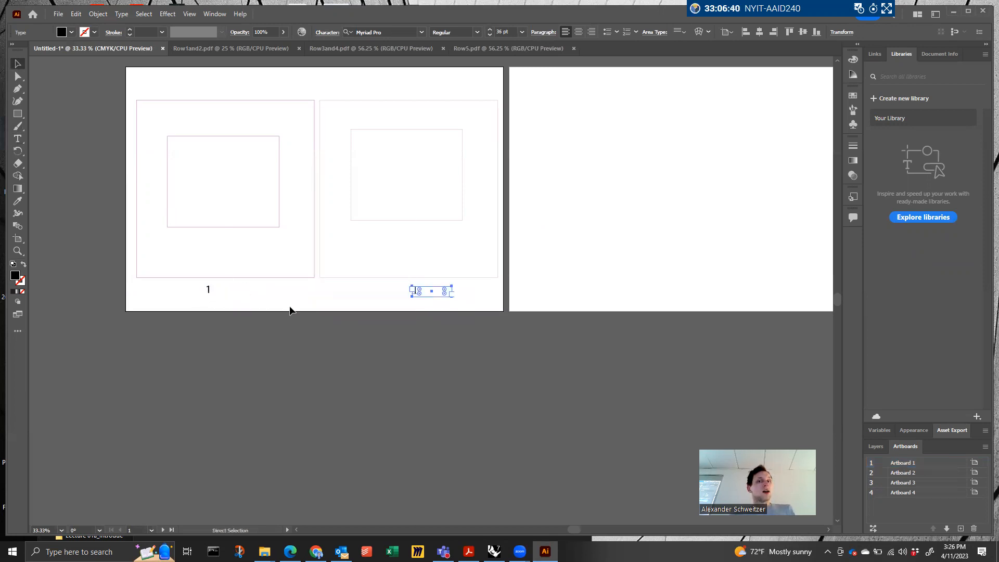
double_click(416, 292)
text(2)
click(394, 356)
click(14, 65)
Copy the third top-row square and its inner rectangle from Row1and2.pdf into the left half of Artboard 2 in Untitled-1
click(270, 49)
click(491, 167)
drag(465, 146, 466, 146)
click(466, 145)
click(462, 198)
key(a)
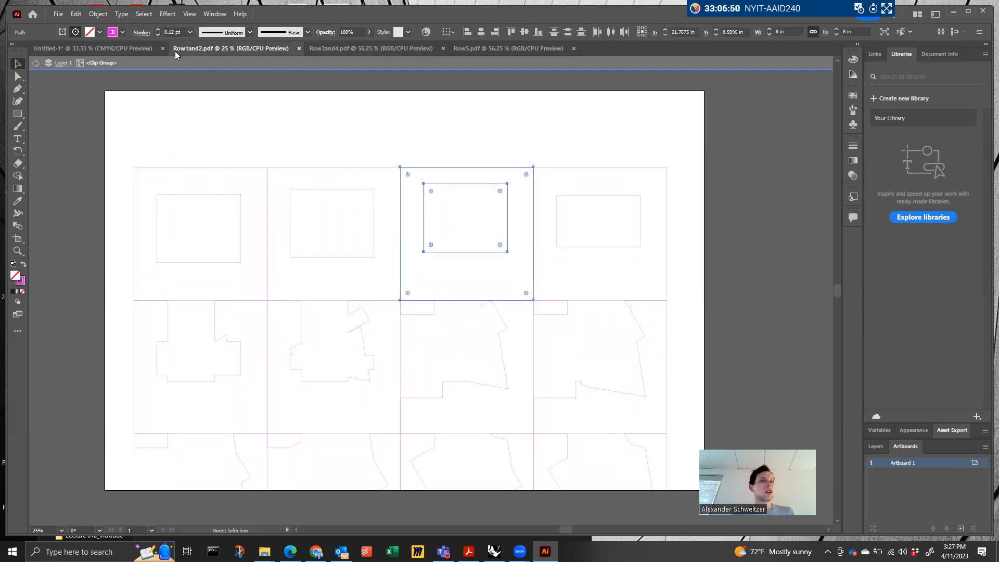
click(136, 48)
key(ctrl+v)
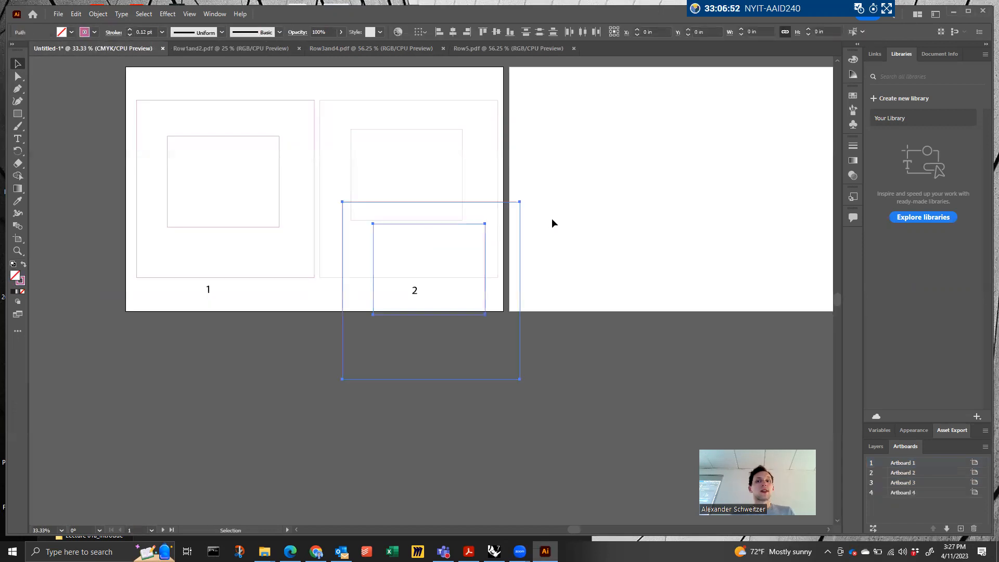
drag(493, 199, 663, 99)
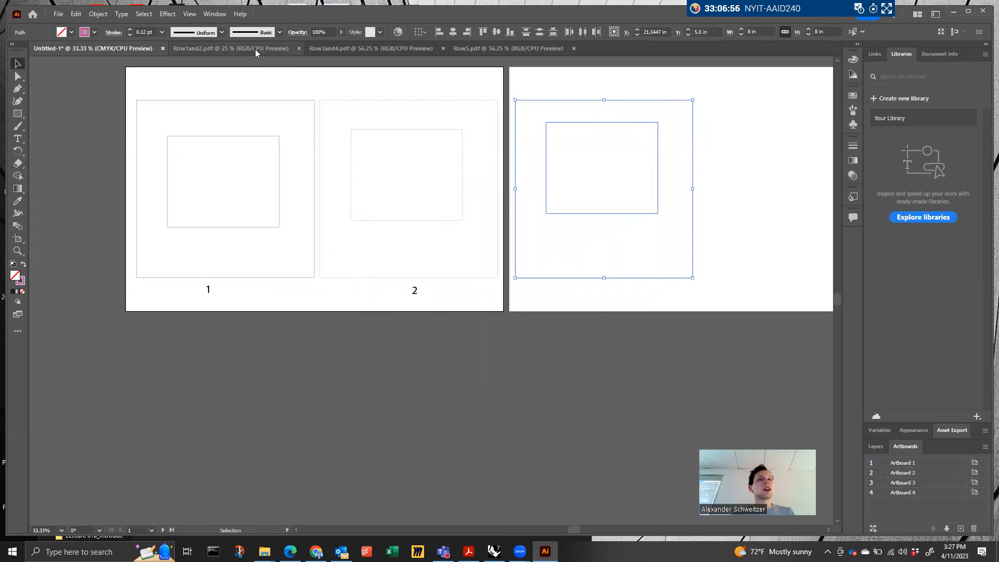
Copy the fourth top-row square and its inner rectangle from Row1and2.pdf into the right half of Artboard 2 in Untitled-1
click(255, 48)
drag(623, 149, 576, 223)
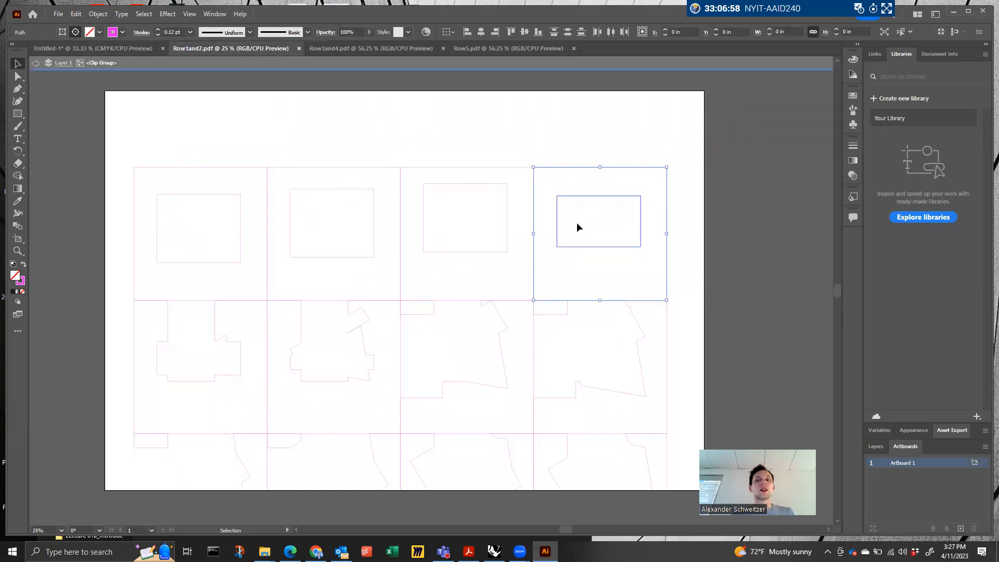
click(125, 47)
key(ctrl+v)
drag(631, 270, 406, 379)
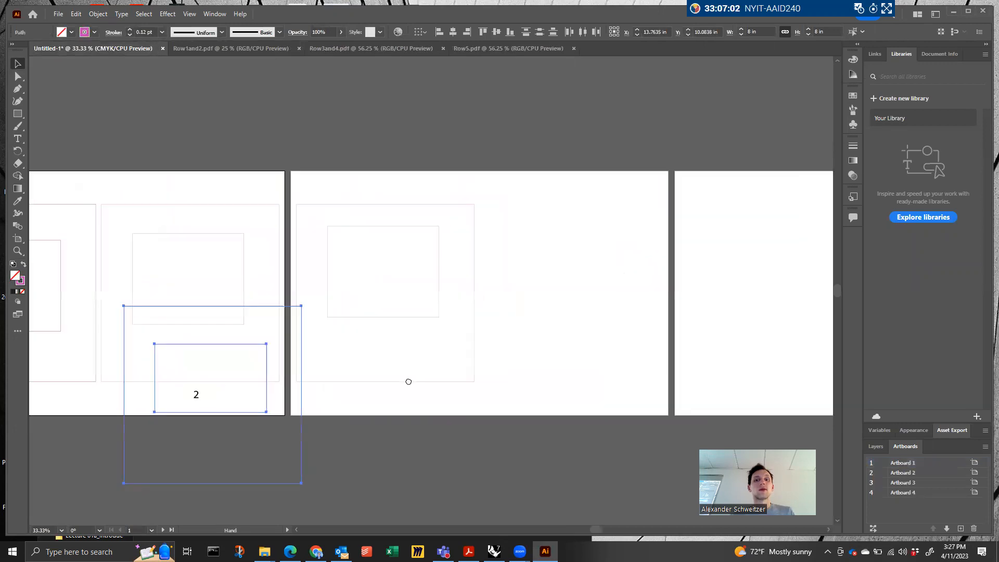
drag(242, 306, 605, 205)
Select and copy the first two second-row sections with their contour outlines in Row1and2.pdf
drag(609, 254, 86, 246)
click(252, 52)
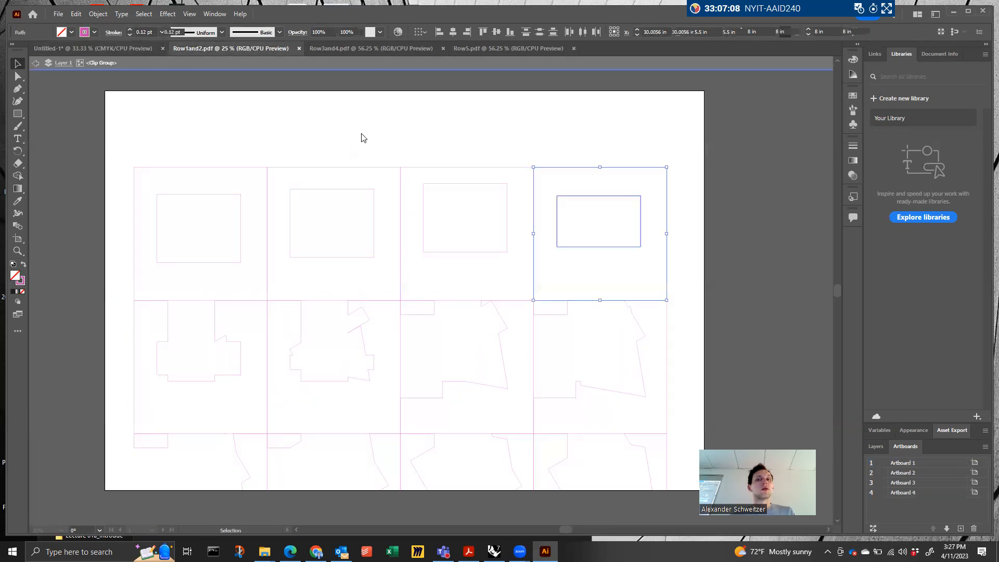
click(219, 379)
click(292, 360)
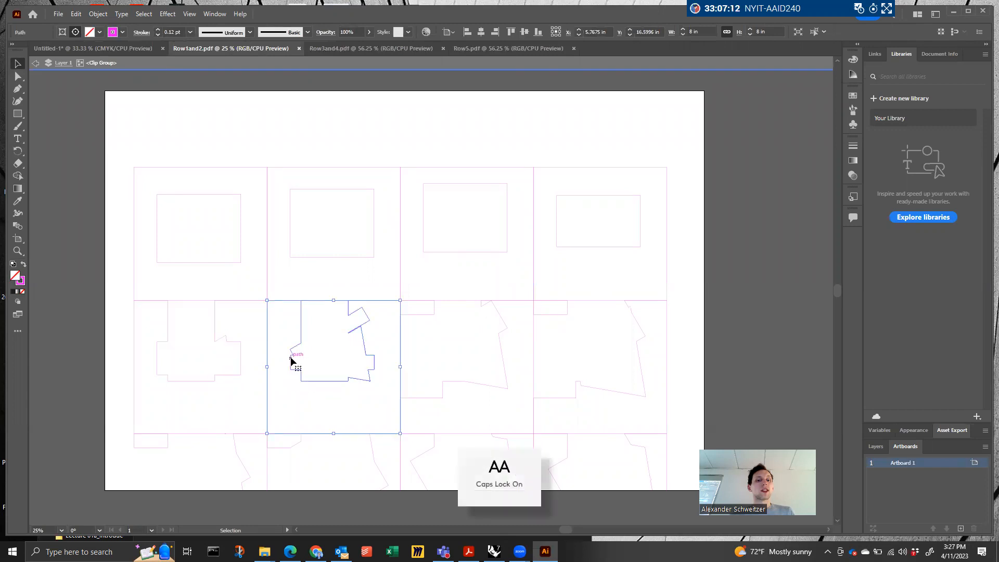
key(Caps_Lock)
click(236, 371)
click(241, 373)
click(296, 370)
shift+click(234, 379)
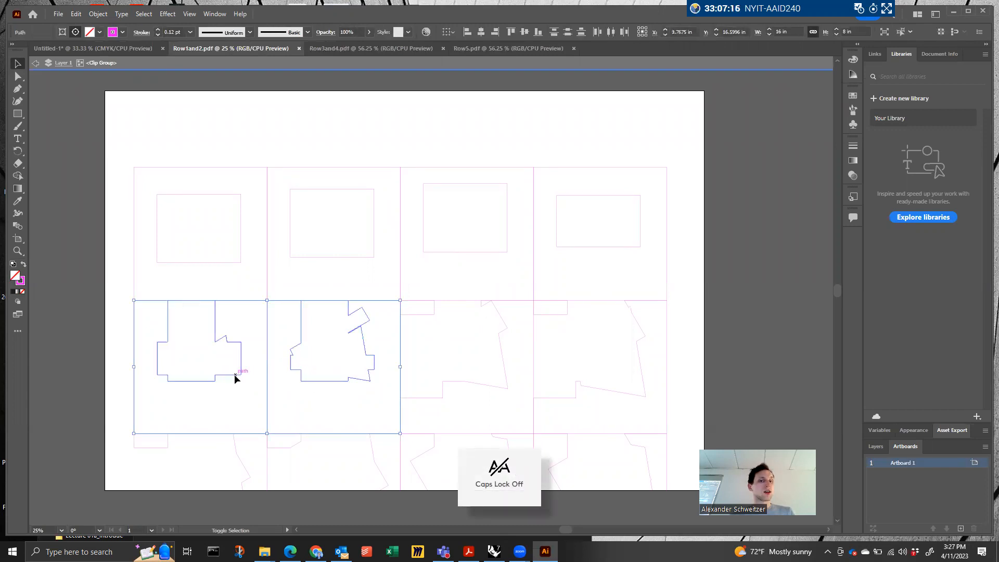
key(a)
Paste the two second-row sections into Untitled-1 so that they sit side by side on Artboard 3
click(120, 48)
key(ctrl+v)
drag(387, 259, 332, 261)
click(485, 206)
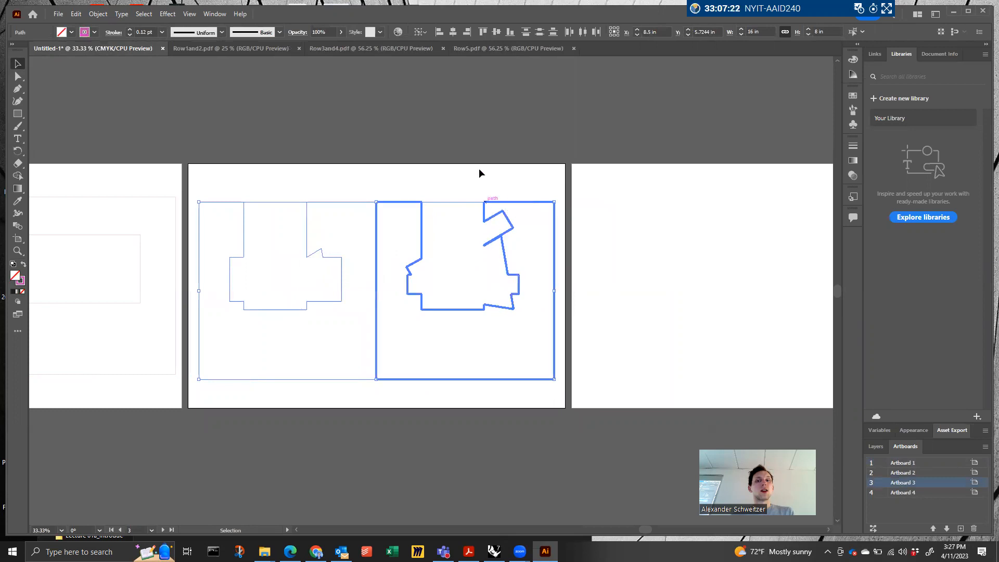
Nudge the right-hand section on Artboard 3 slightly to the right, away from its neighbour
click(480, 170)
click(506, 204)
key(Right)
key(Right)
key(Right)
key(Right)
key(Right)
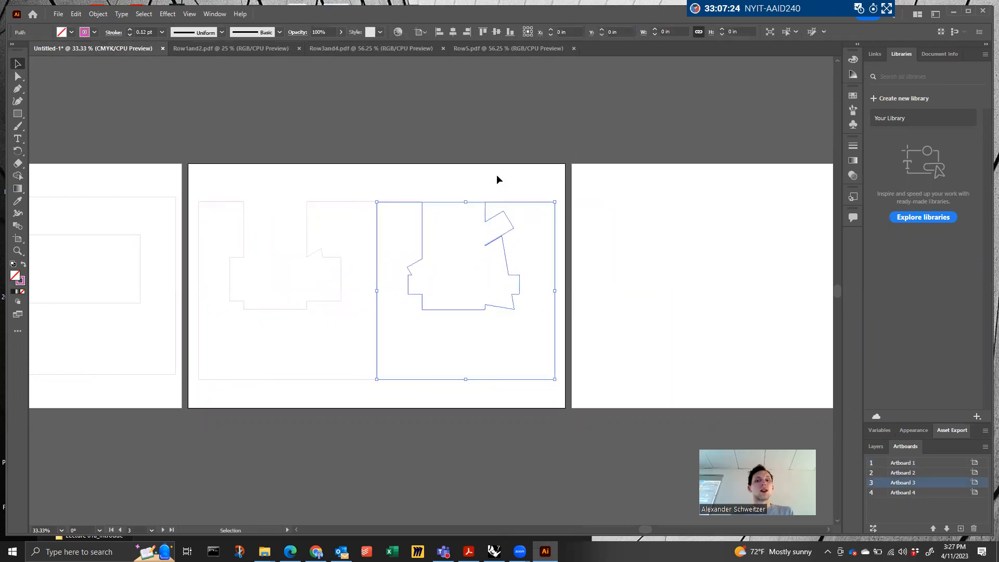
click(470, 164)
Select and copy the last two second-row sections with their contour outlines in Row1and2.pdf
click(260, 45)
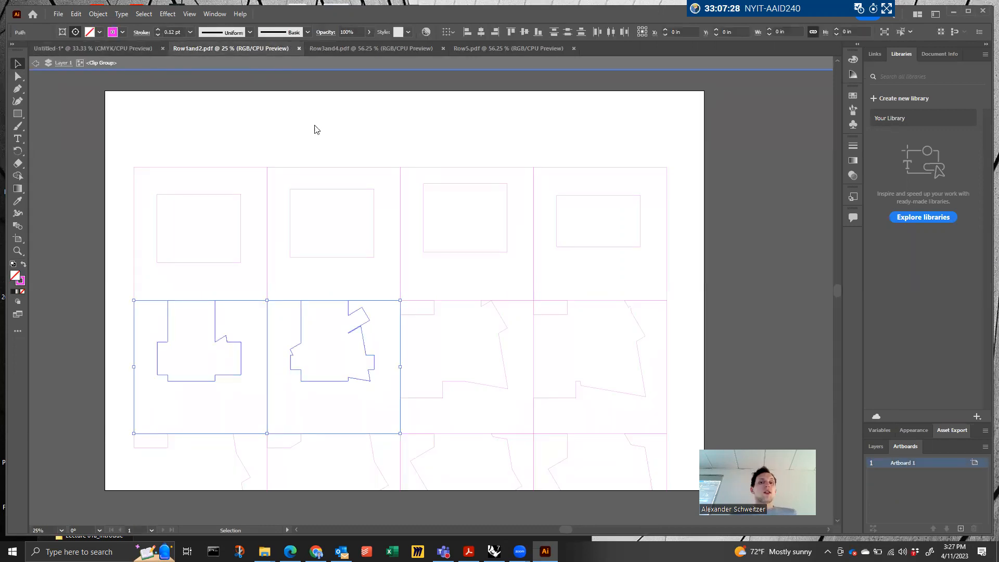
drag(571, 345, 421, 310)
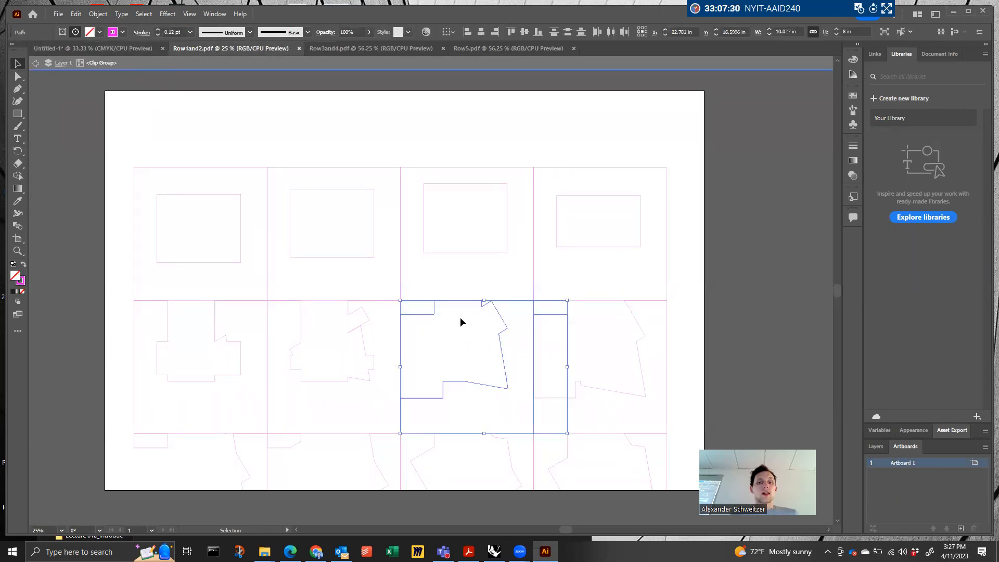
click(606, 390)
drag(680, 419, 410, 306)
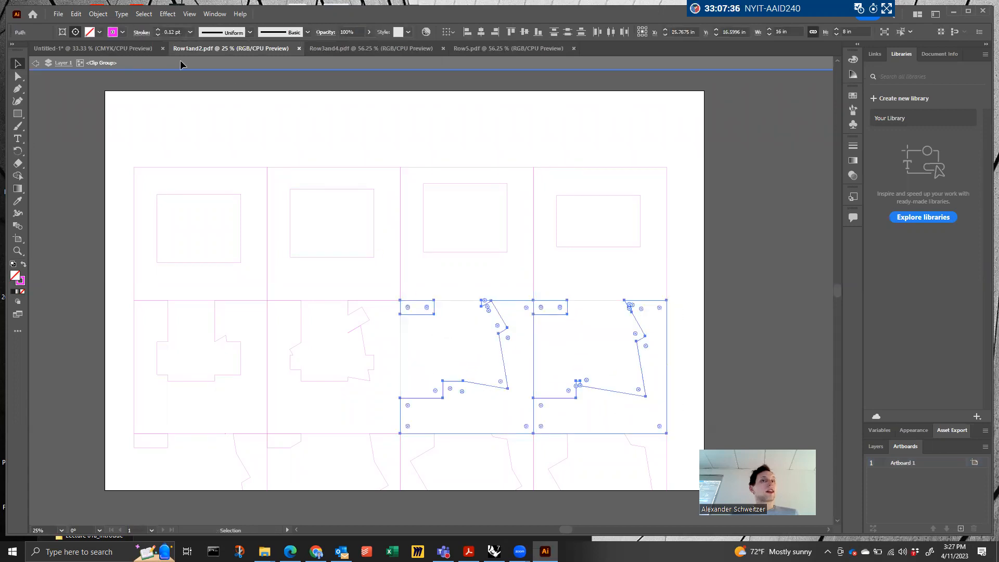
Paste the two copied sections into Untitled-1 and position them side by side within Artboard 4
click(108, 50)
scroll(683, 303, right, 5)
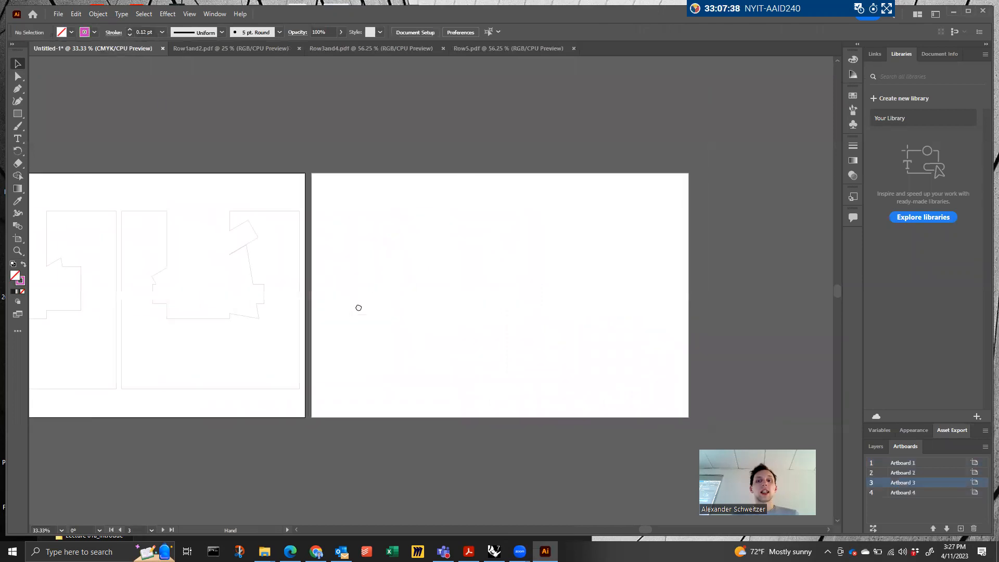
key(ctrl+v)
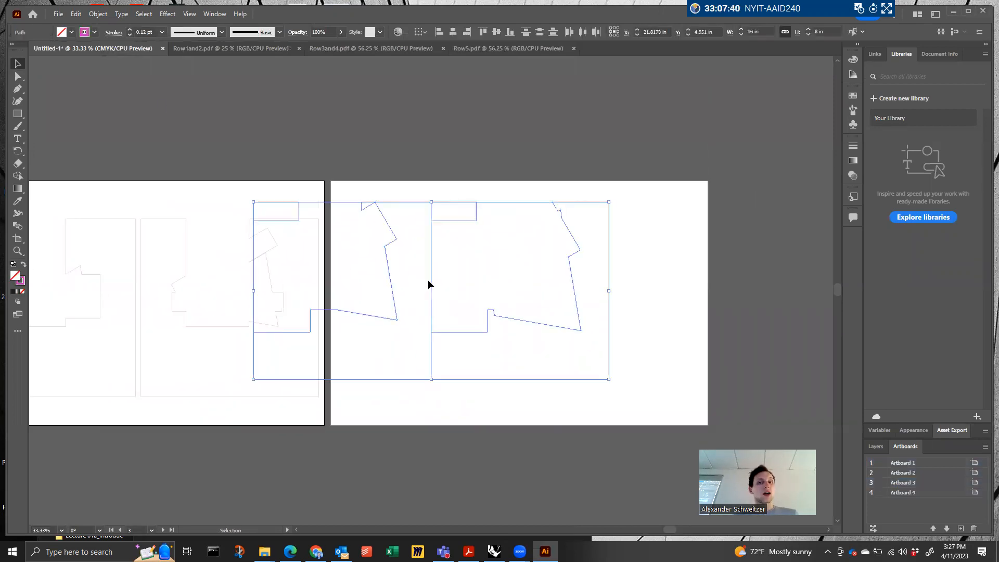
drag(431, 283, 581, 312)
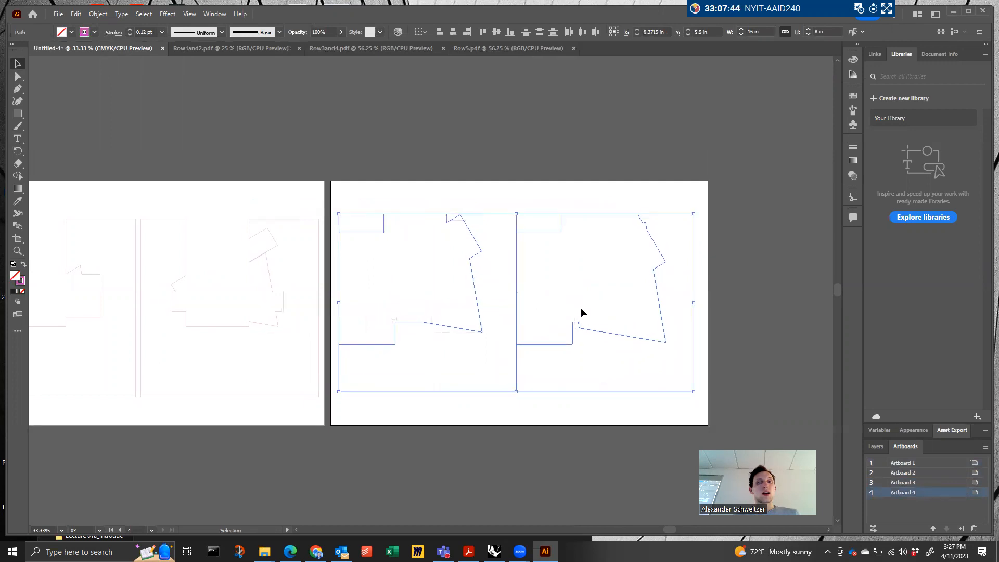
Shift the right-hand section on Artboard 4 slightly to the right to leave a gap between the two squares
click(630, 415)
drag(698, 405, 569, 218)
click(586, 186)
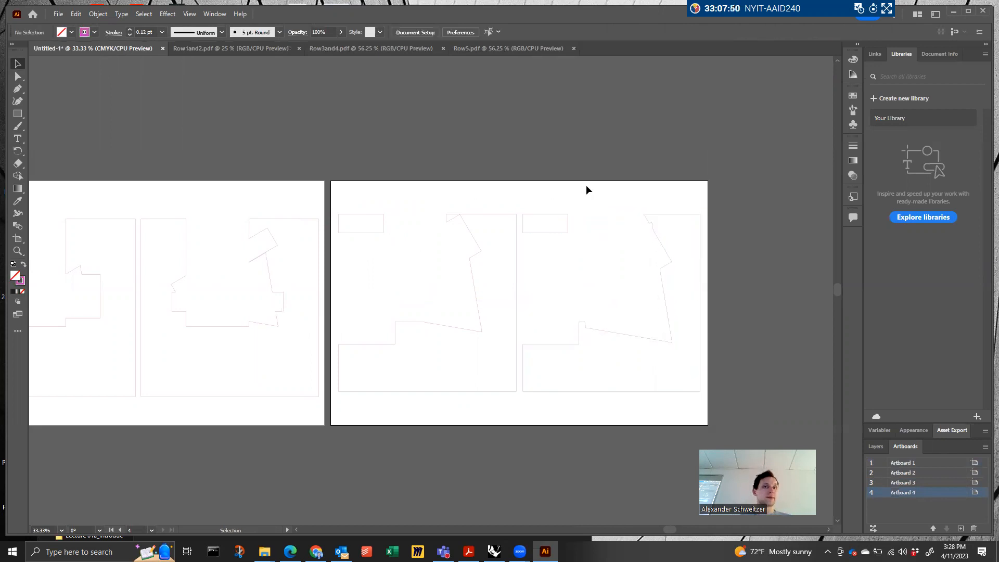
Save the document as Foam Artboards in Adobe Illustrator format in the 23-0411 In Class folder, with the default Illustrator 2020 options
key(ctrl+s)
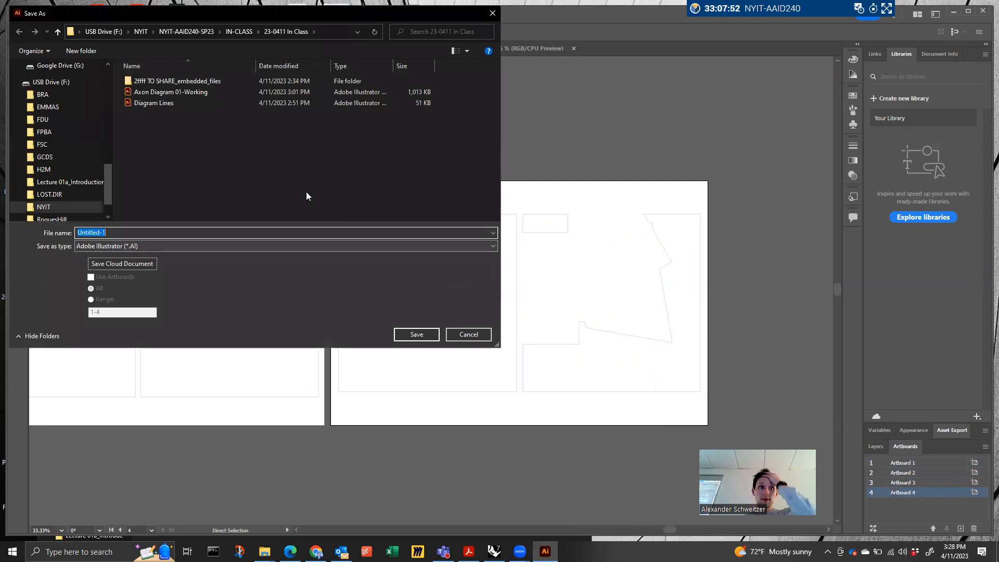
text(Foam Ar)
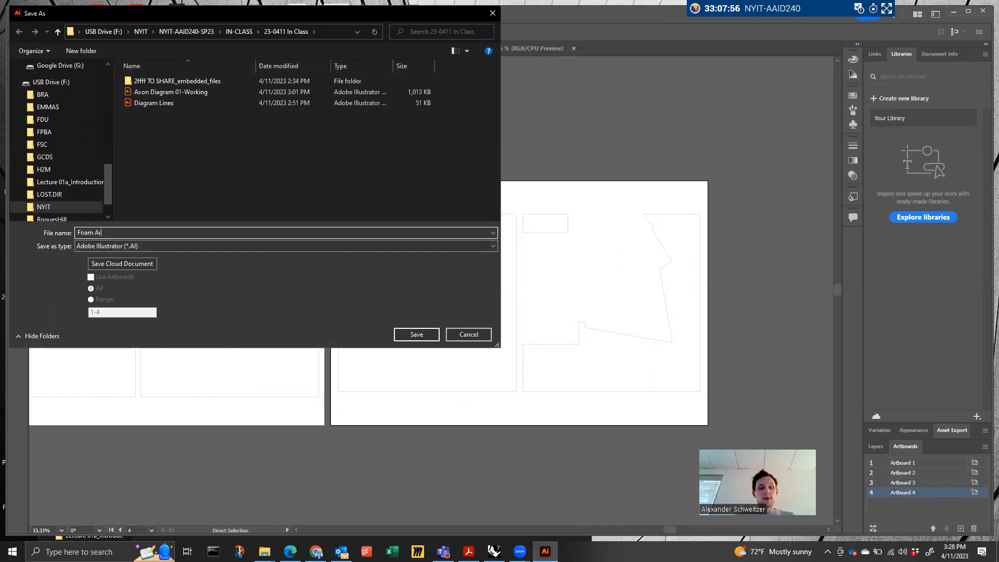
text(tboard)
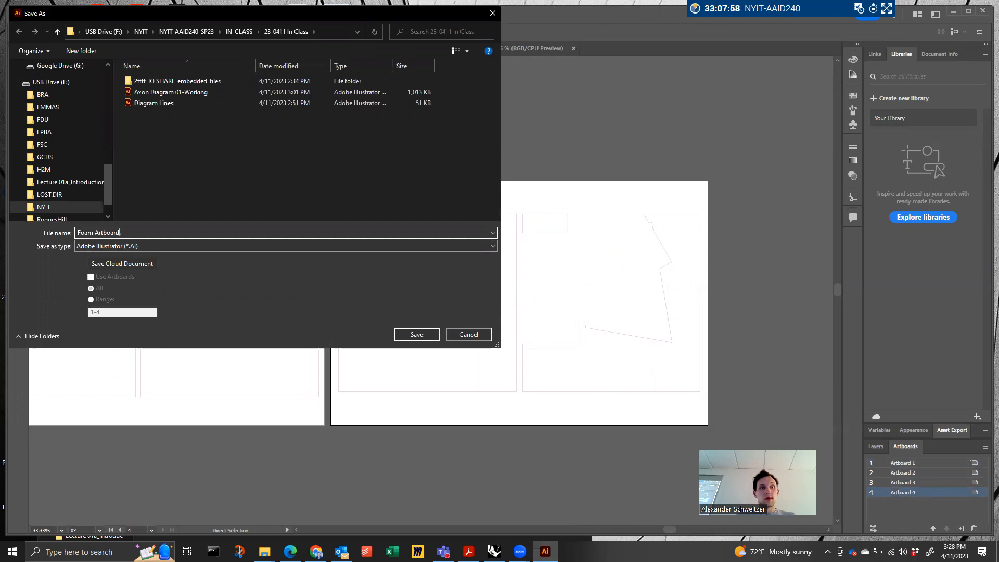
text(sds)
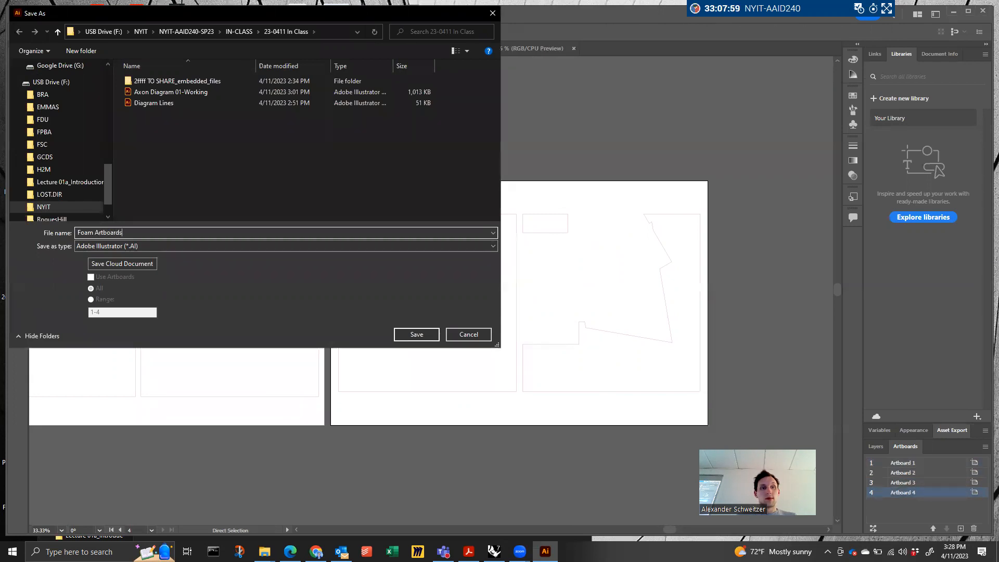
key(Return)
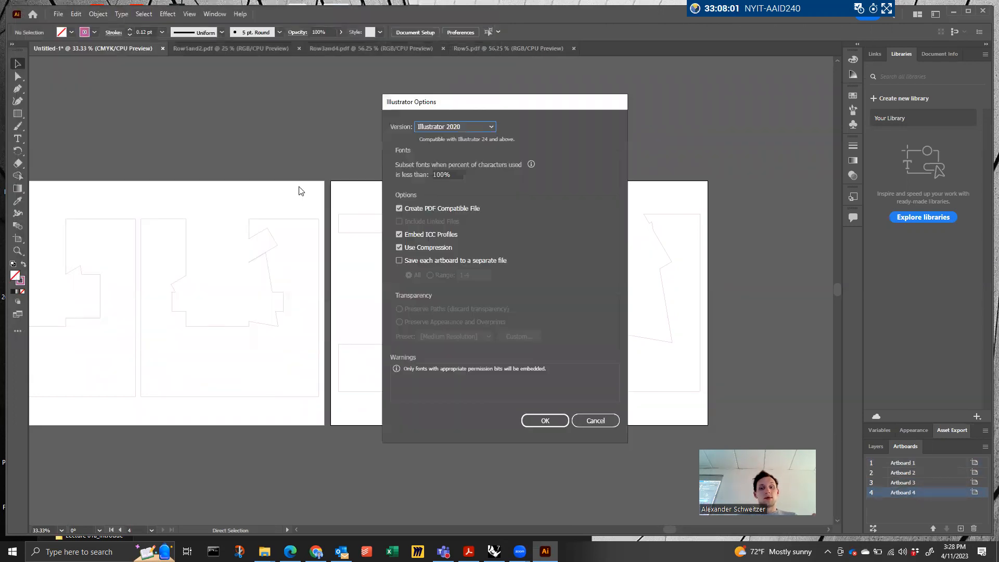
key(Return)
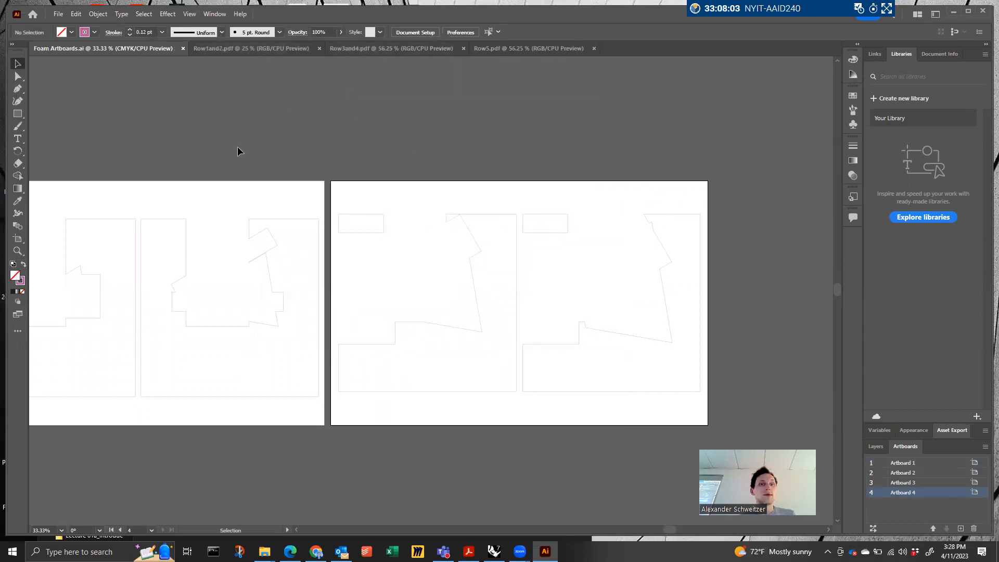
Open the print settings for the Foam Artboards document
click(59, 15)
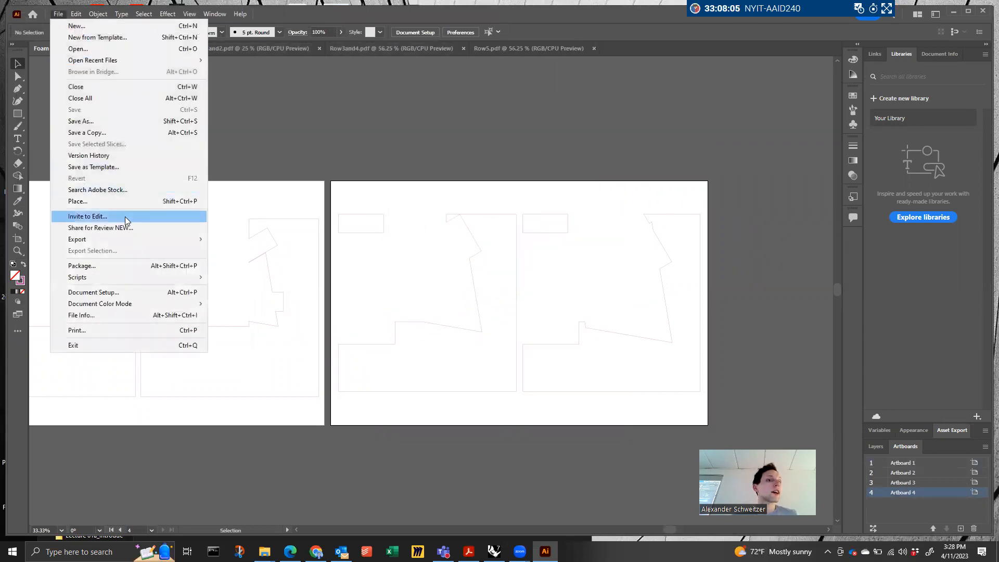
mouse_move(123, 241)
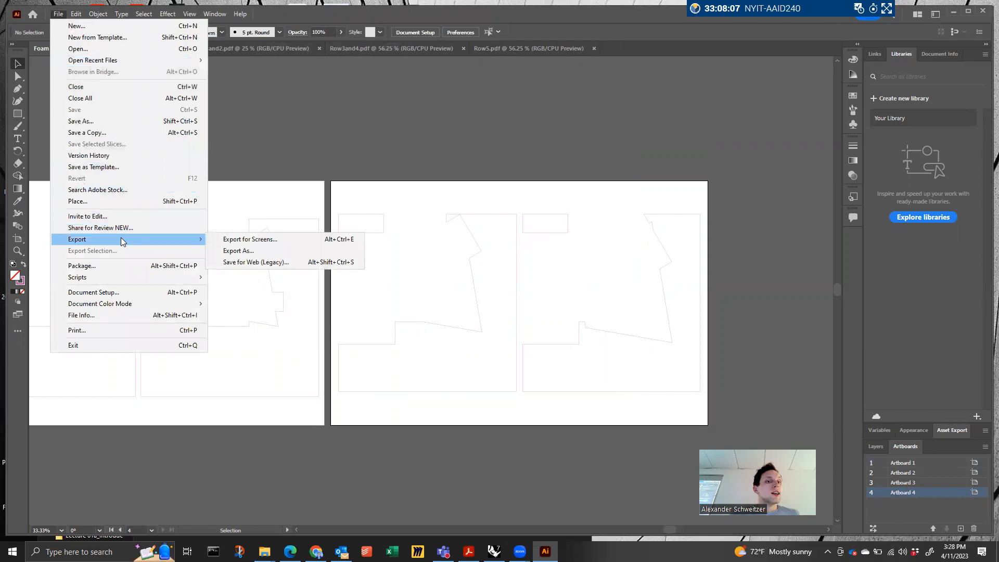
click(115, 330)
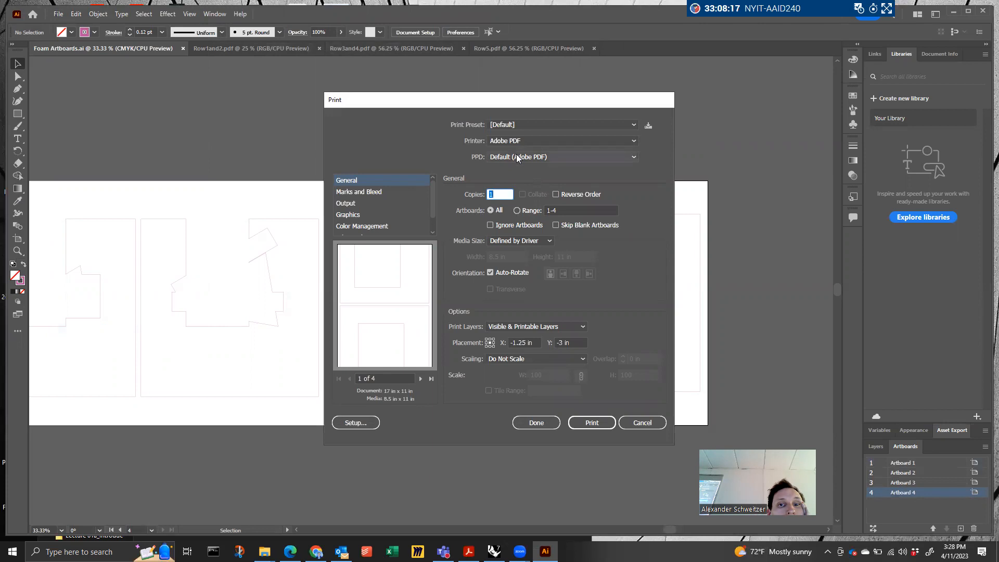
Review the output, graphics, marks and bleed, and general print options, as well as the system print setup
click(352, 205)
click(359, 215)
scroll(363, 226, down, 1)
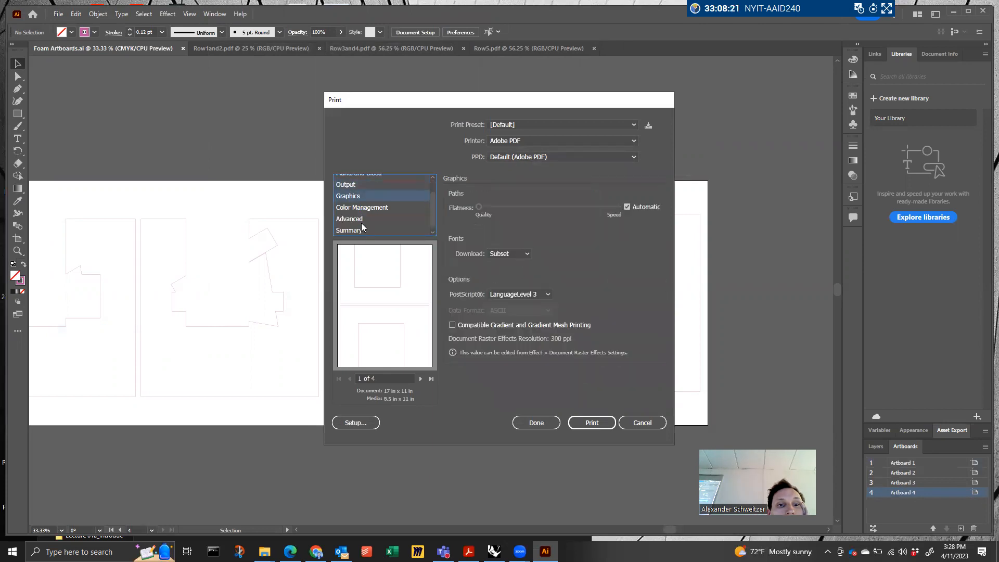
scroll(363, 229, up, 1)
click(363, 192)
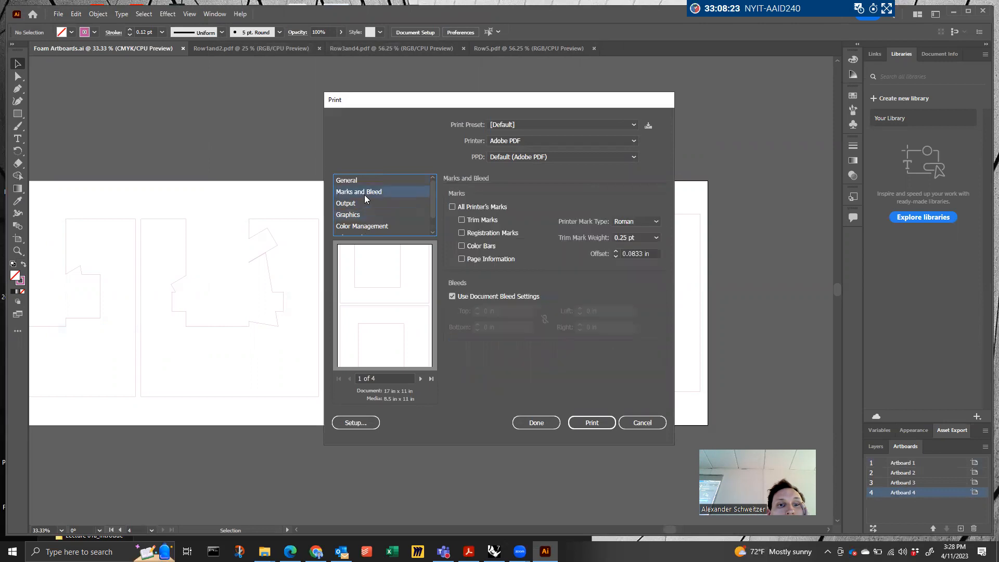
click(358, 180)
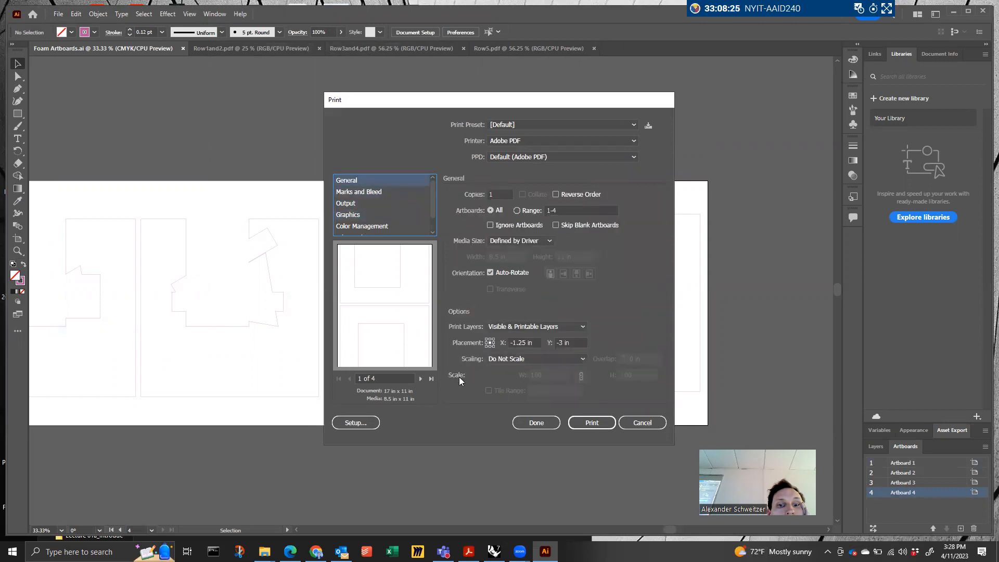
click(366, 425)
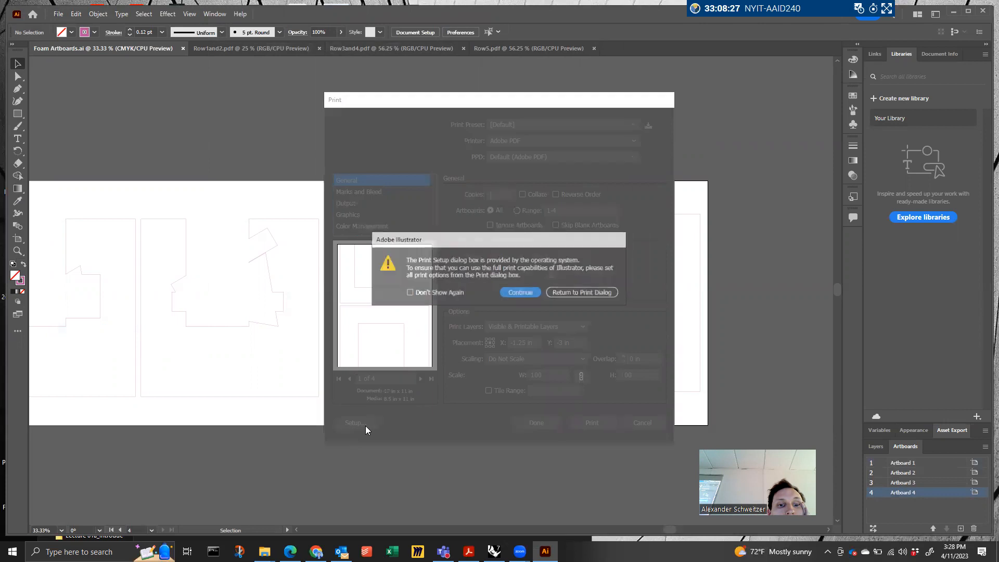
click(521, 292)
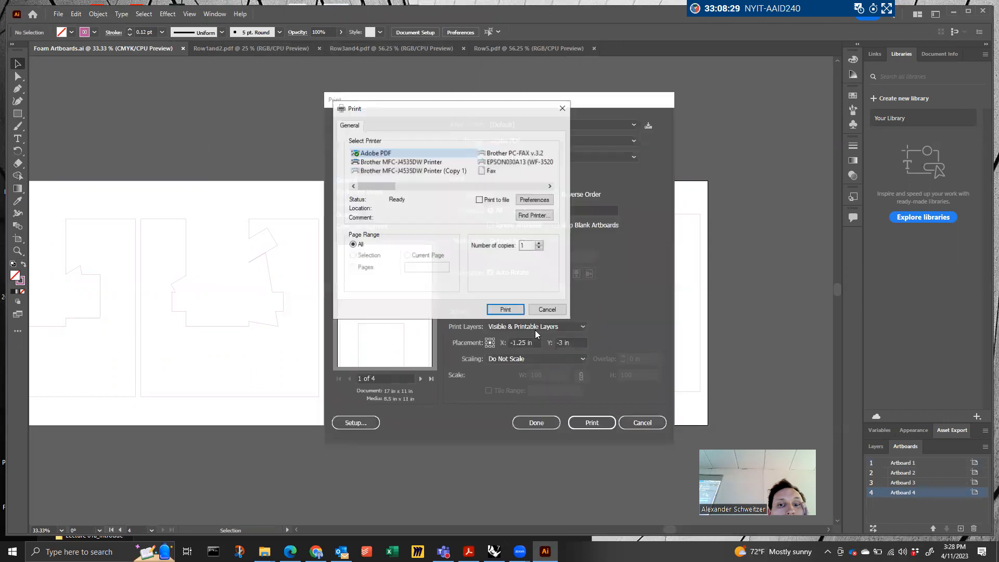
click(563, 108)
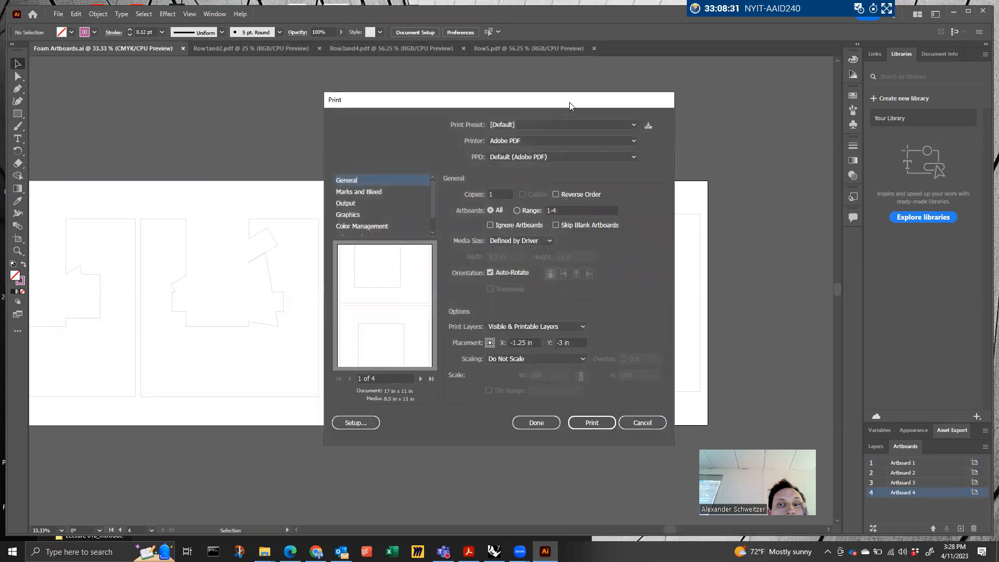
Keep Adobe PDF as the printer and set the print media size to 11 x 17
click(553, 155)
click(552, 145)
click(551, 145)
click(552, 146)
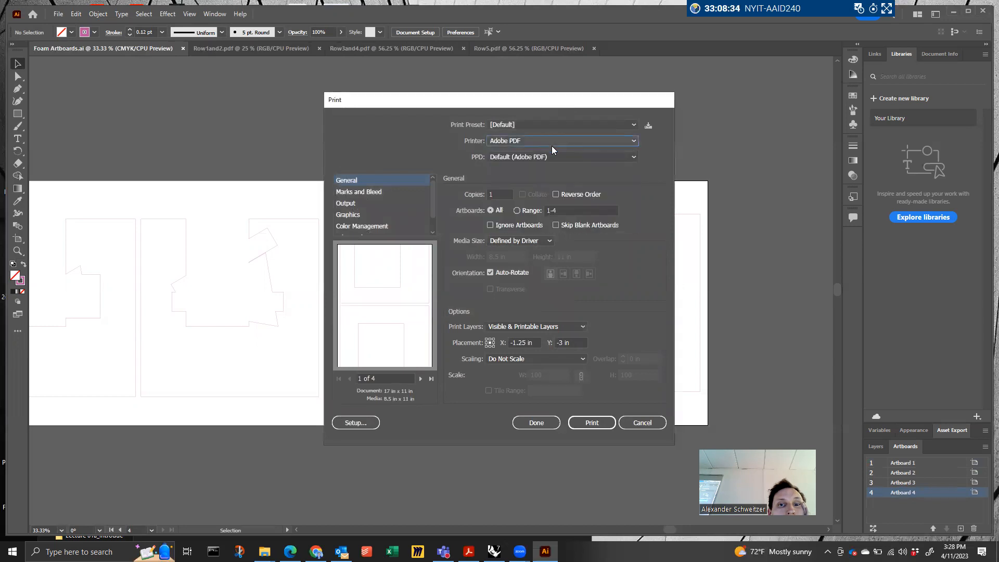
click(546, 244)
scroll(527, 309, down, 2)
scroll(527, 310, down, 5)
scroll(526, 313, up, 2)
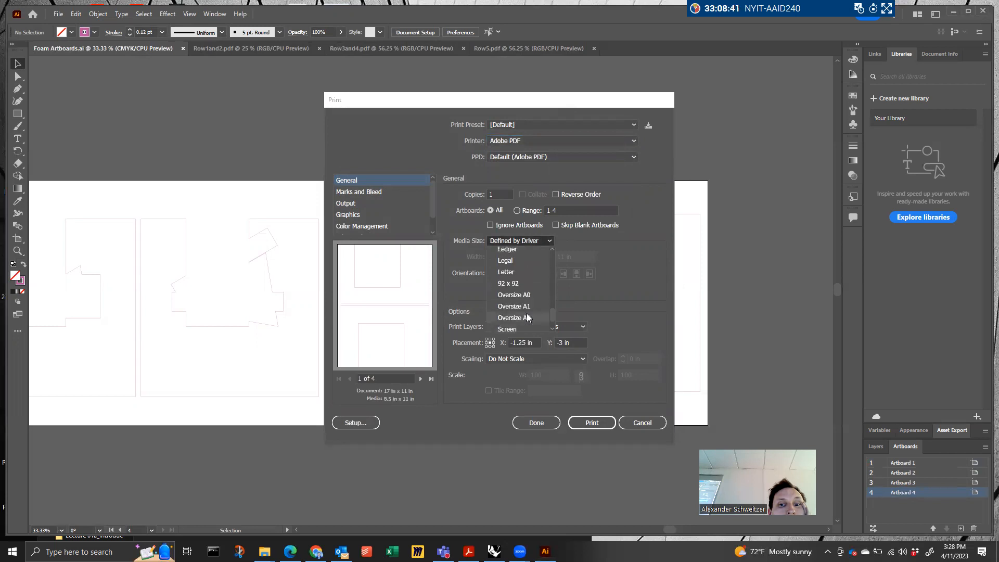
scroll(526, 313, up, 3)
click(533, 324)
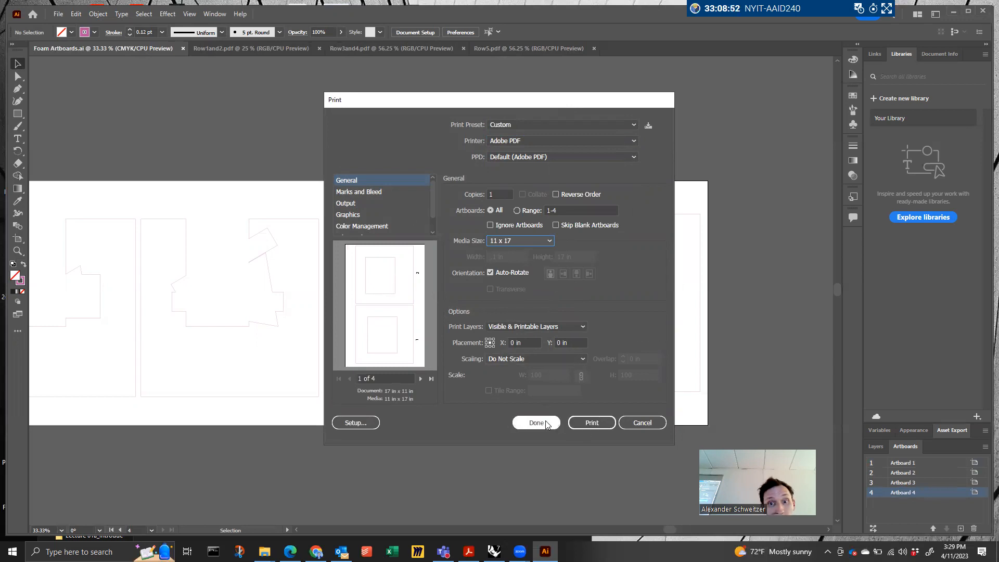
Print all artboards to PDF, choosing NYIT > NYIT-AAID240-SP23 > IN-CLASS > 23-0411 In Class on the USB drive as the destination
click(588, 424)
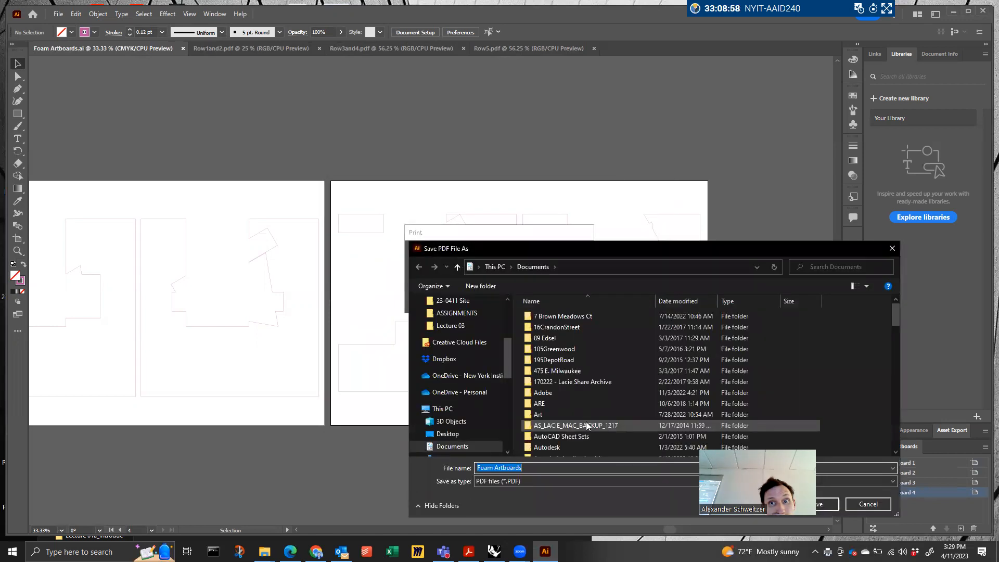
scroll(480, 407, up, 2)
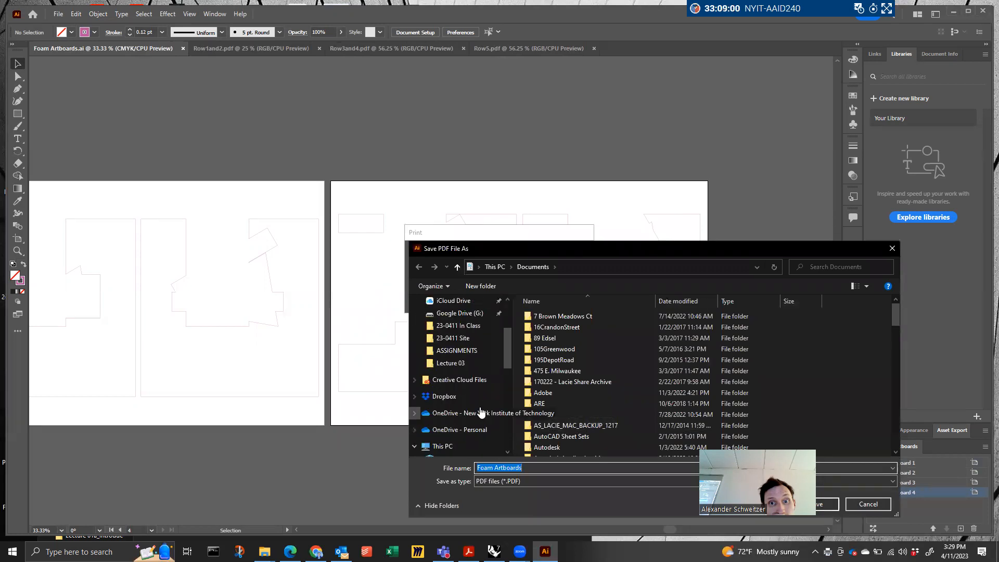
click(458, 351)
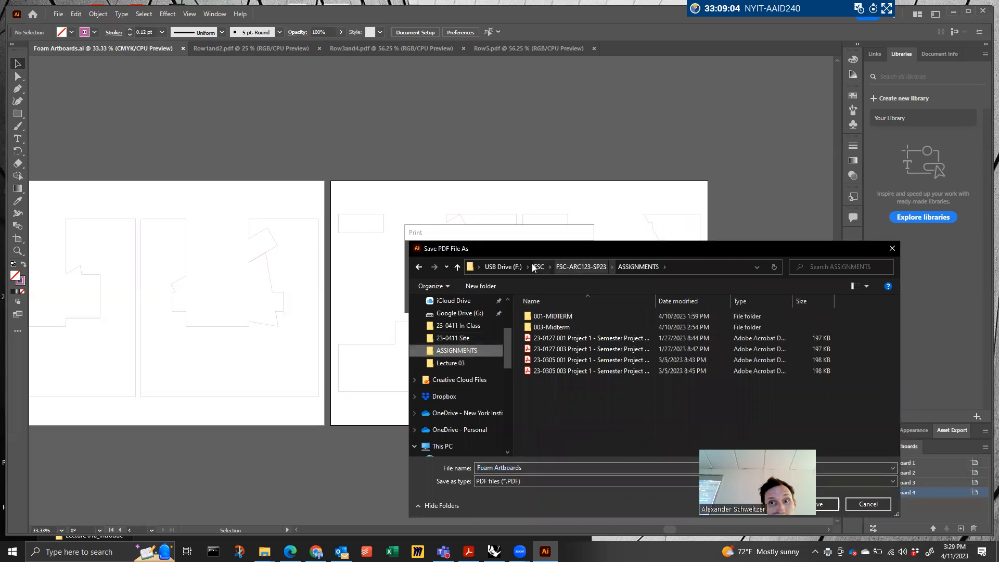
click(504, 267)
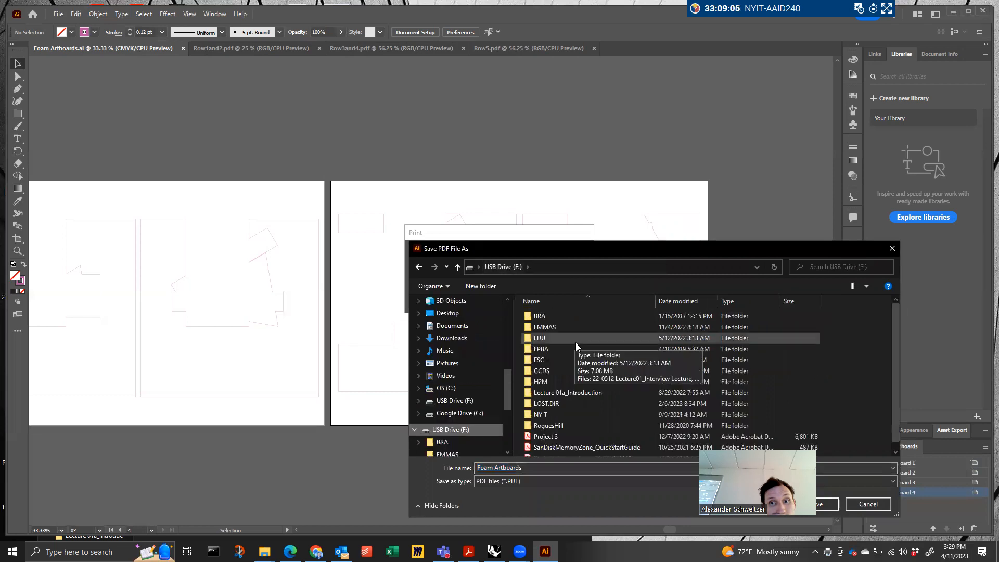
double_click(549, 411)
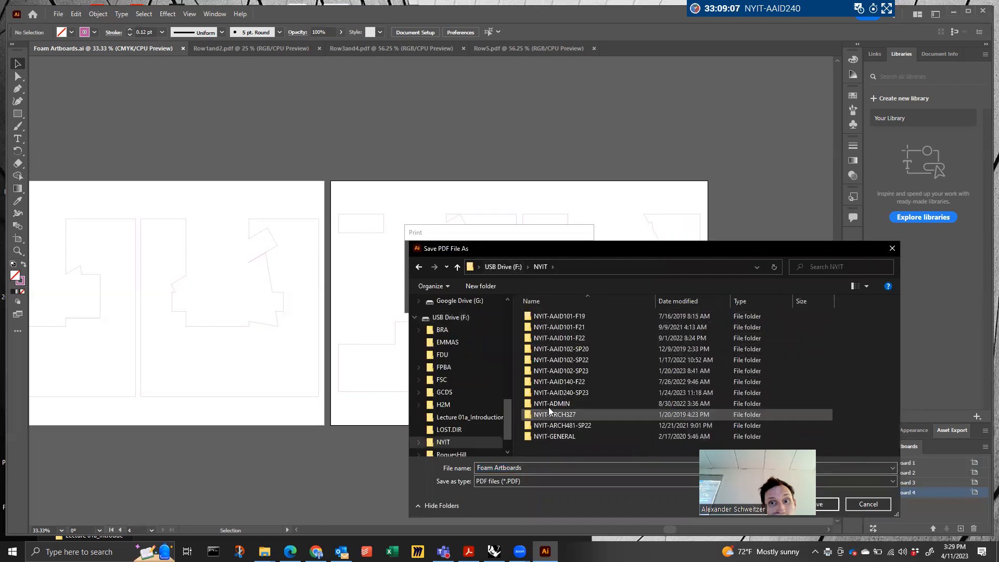
double_click(581, 393)
click(560, 338)
double_click(560, 338)
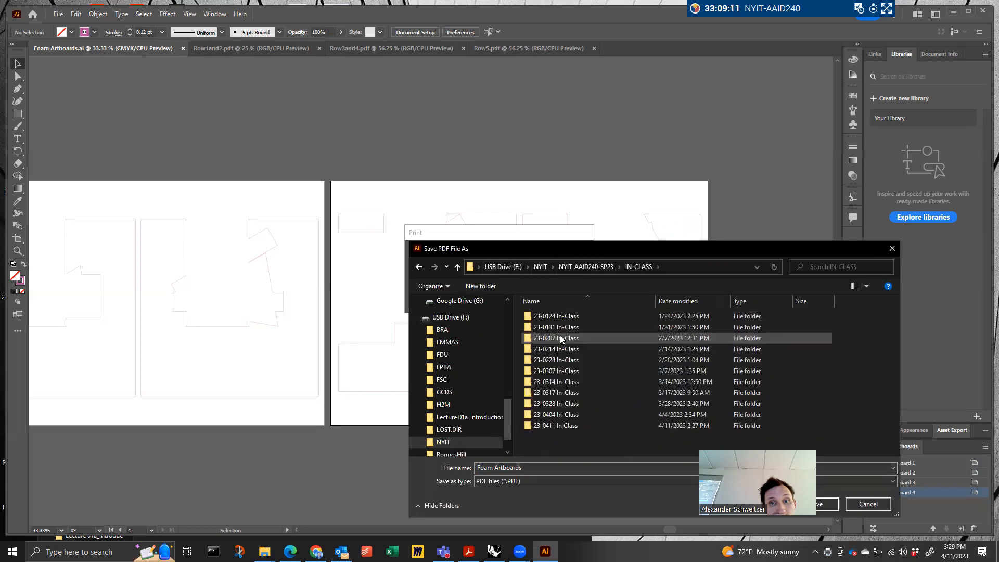
double_click(571, 424)
Name the PDF Foam Artboards-Print and save it
click(531, 471)
text(-)
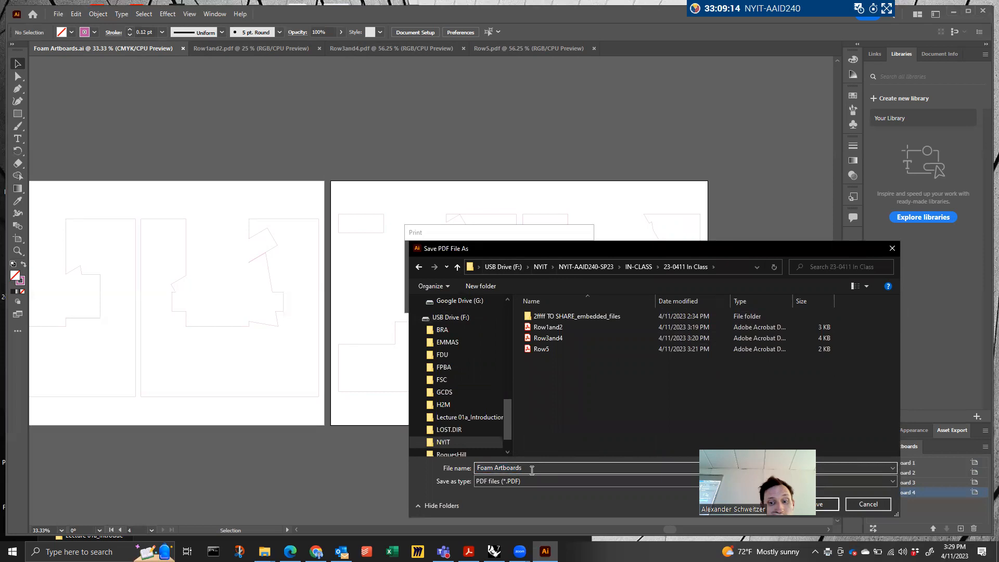
text(Print)
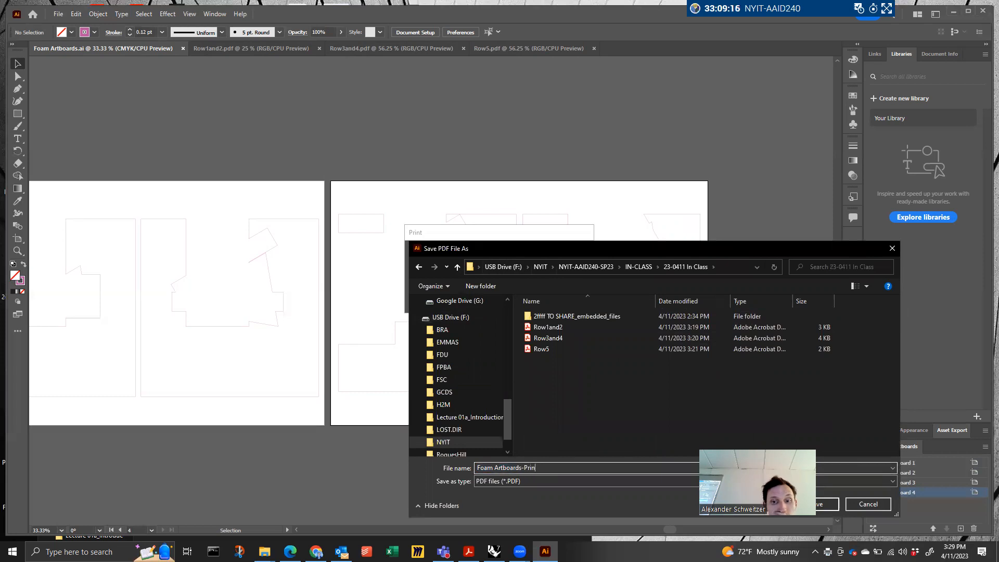
key(Return)
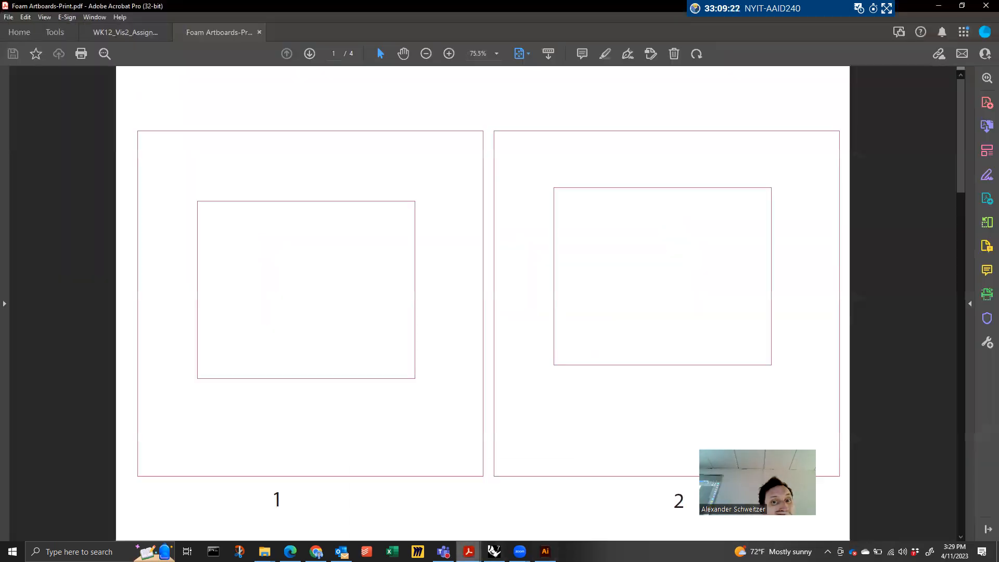
Look through all pages of Foam Artboards-Print.pdf in Acrobat to check the printed section templates
mouse_move(468, 551)
scroll(465, 420, down, 10)
scroll(465, 422, up, 10)
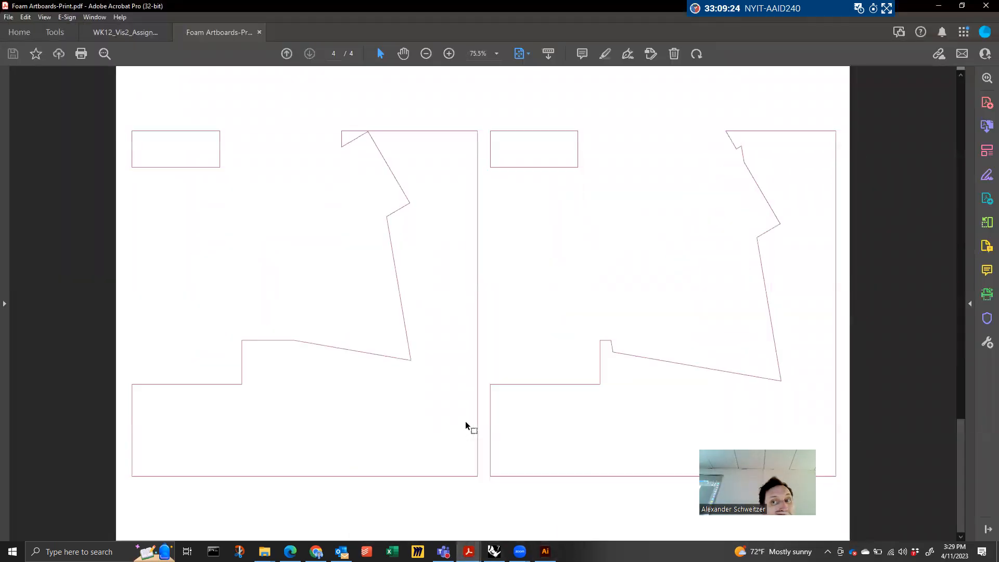
scroll(466, 422, down, 3)
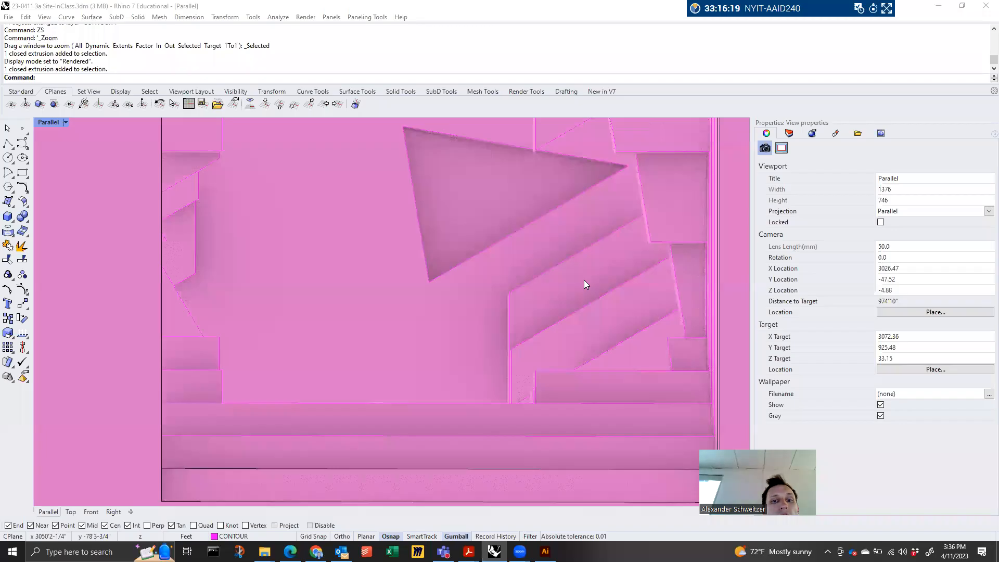
Switch to Rhino and examine the stacked foam slices from outside and through the model's openings
key(Home)
scroll(405, 326, up, 4)
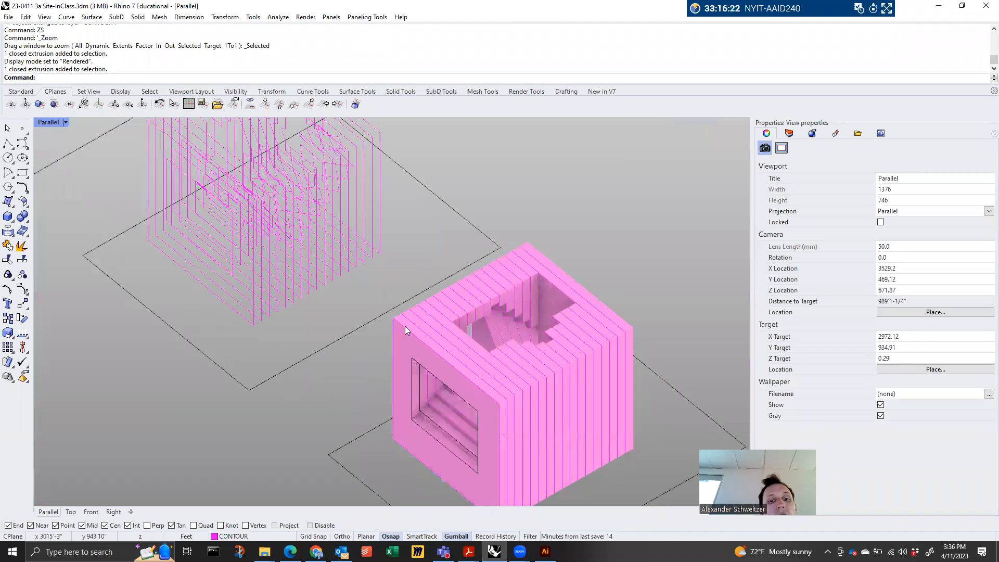
click(391, 326)
click(377, 300)
click(374, 296)
click(372, 304)
scroll(371, 304, down, 2)
right_drag(421, 329, 451, 368)
scroll(643, 254, up, 6)
right_drag(643, 255, 587, 284)
click(633, 251)
scroll(507, 238, up, 4)
right_drag(507, 237, 457, 275)
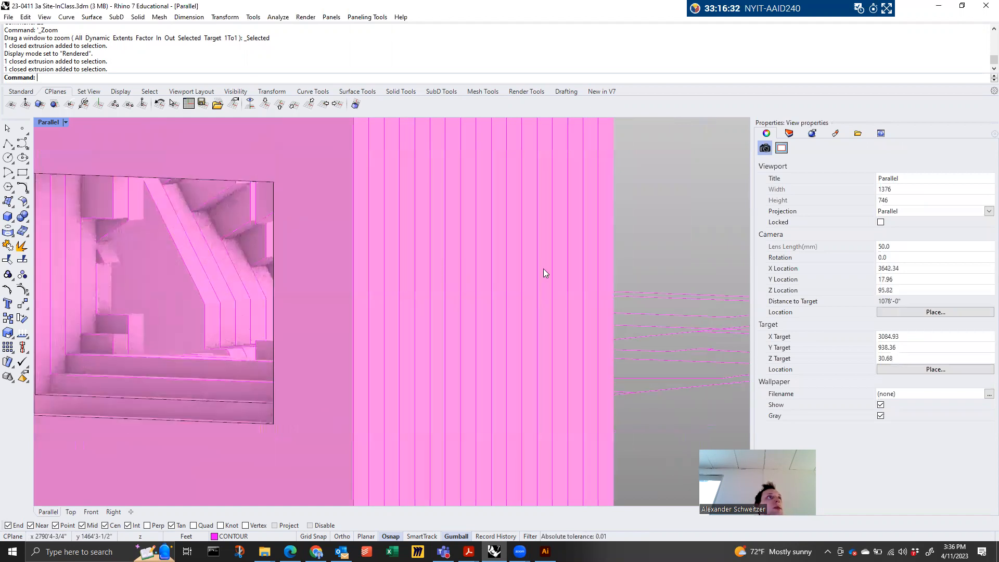
Pull one contour slice out of the stacked model with the Gumball, and undo the move
scroll(464, 272, down, 5)
right_drag(463, 271, 383, 217)
click(370, 218)
scroll(371, 217, down, 4)
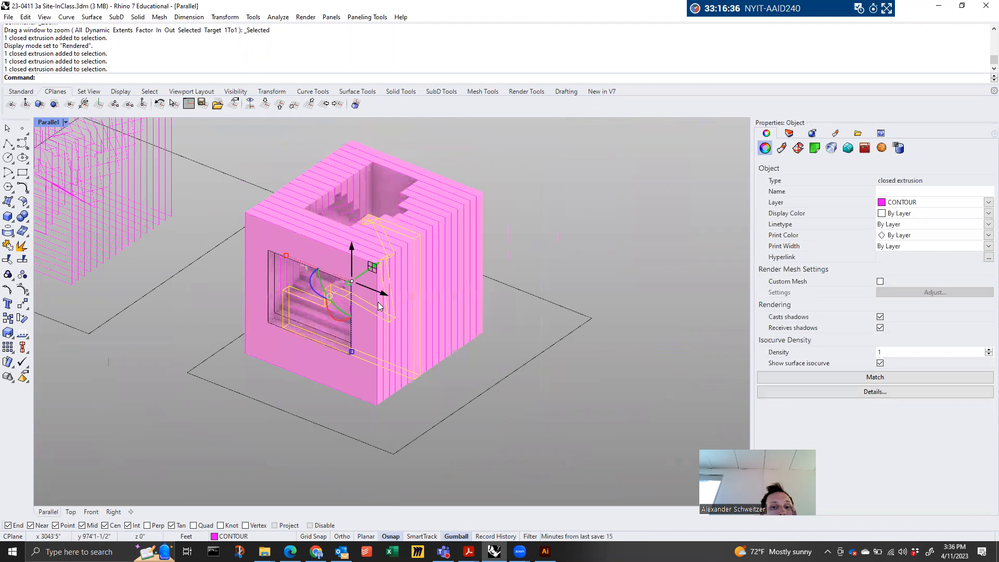
drag(390, 296, 703, 378)
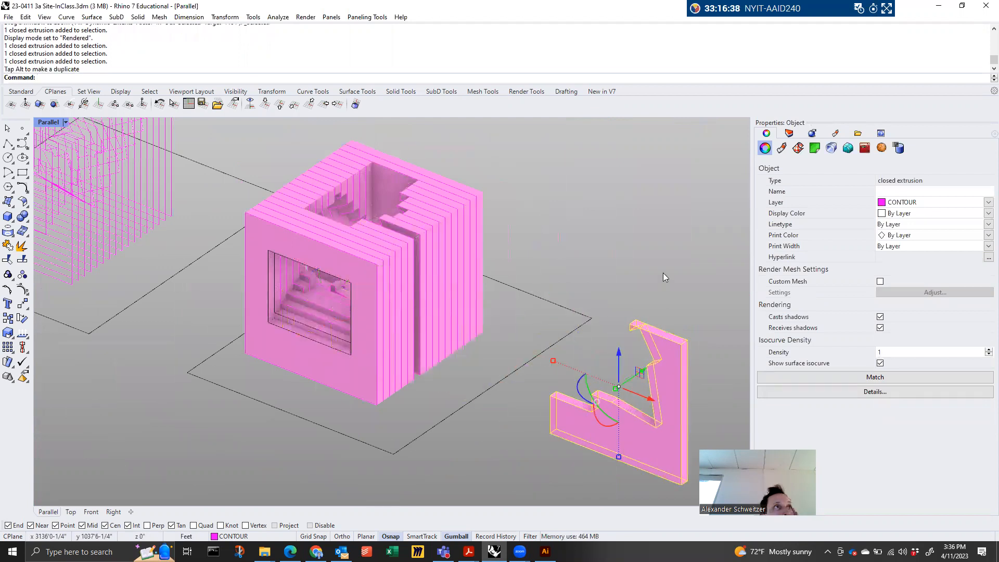
click(663, 273)
key(ctrl+z)
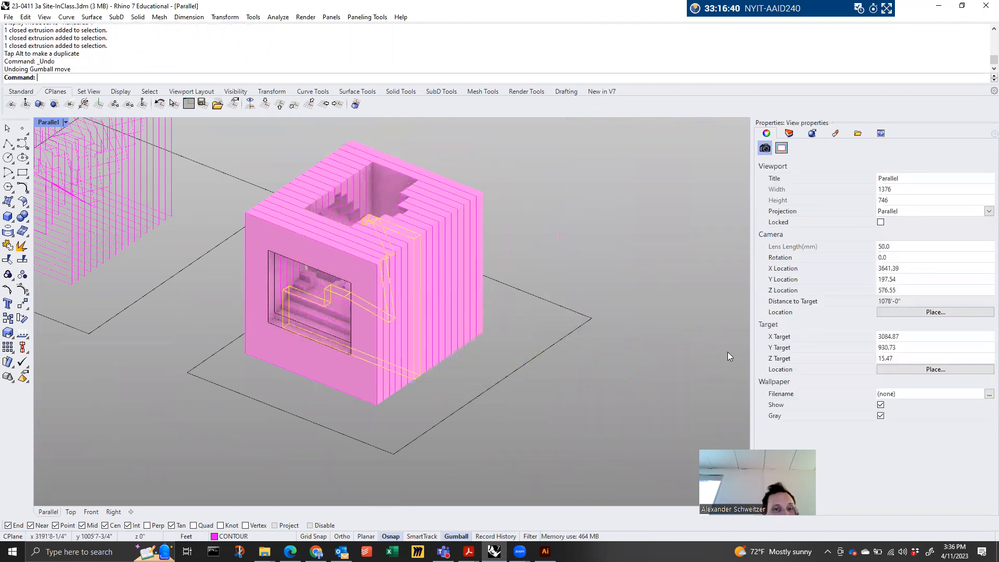
Zoom to the slice extrusion selected through the model's window opening, and clear the selection
scroll(348, 364, up, 4)
right_drag(348, 364, 398, 178)
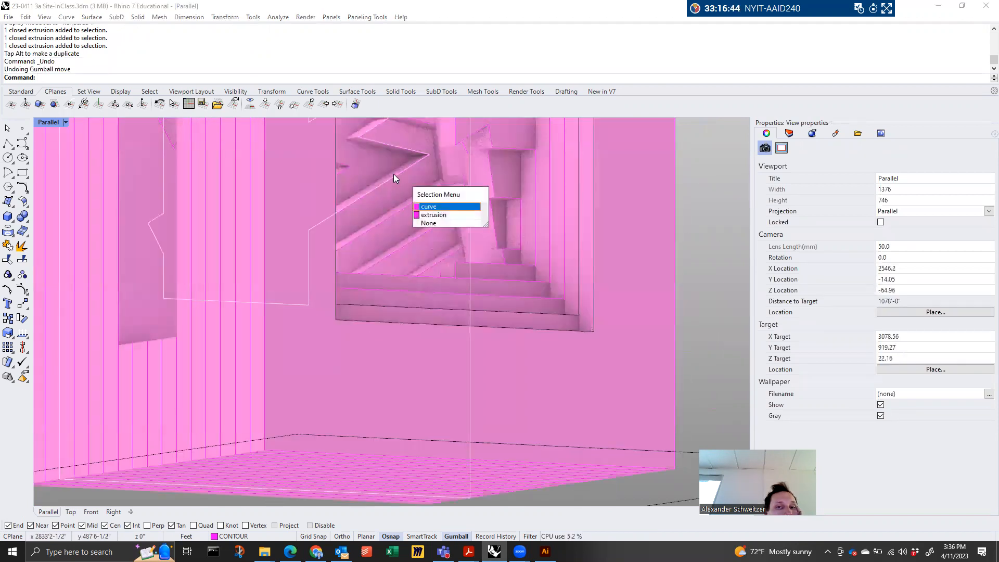
click(442, 219)
text(zs)
key(Return)
scroll(500, 250, up, 8)
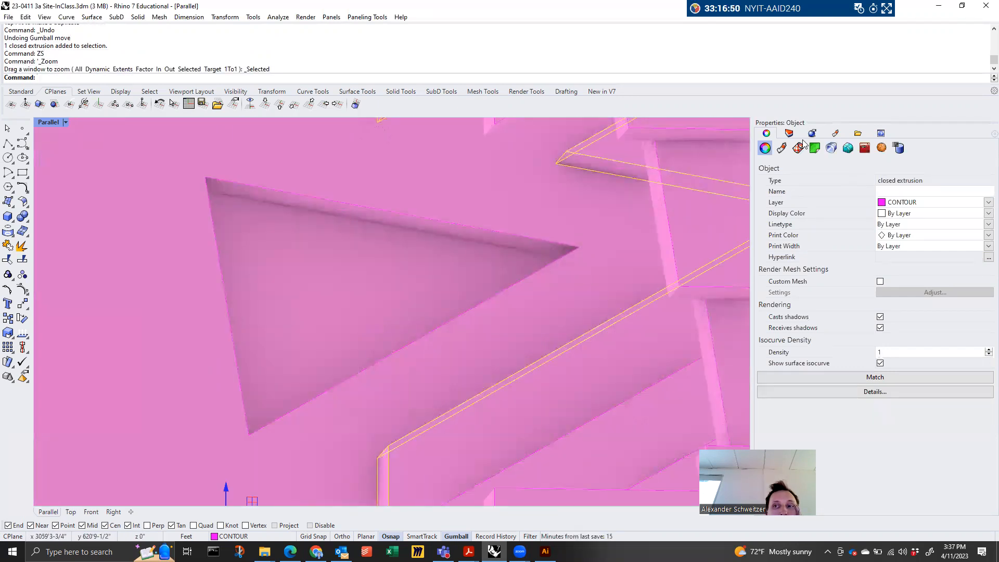
key(Escape)
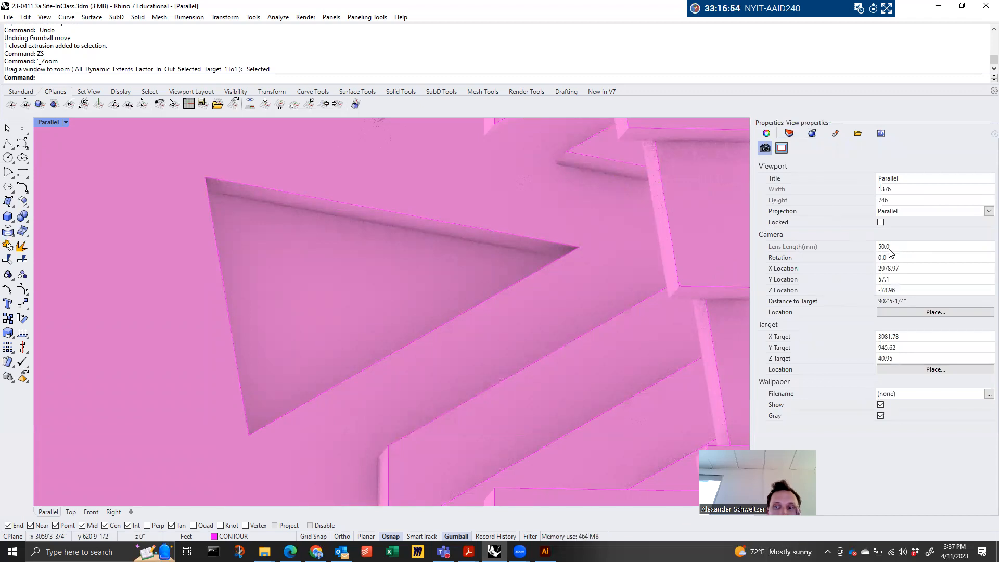
Set the viewport's projection to Perspective with a lens length of 15 mm
click(432, 325)
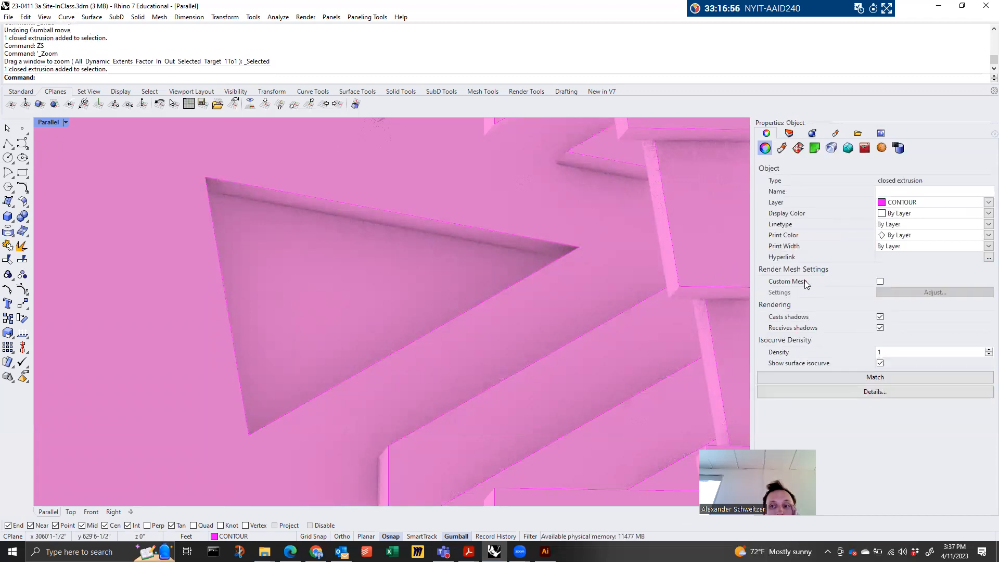
key(Escape)
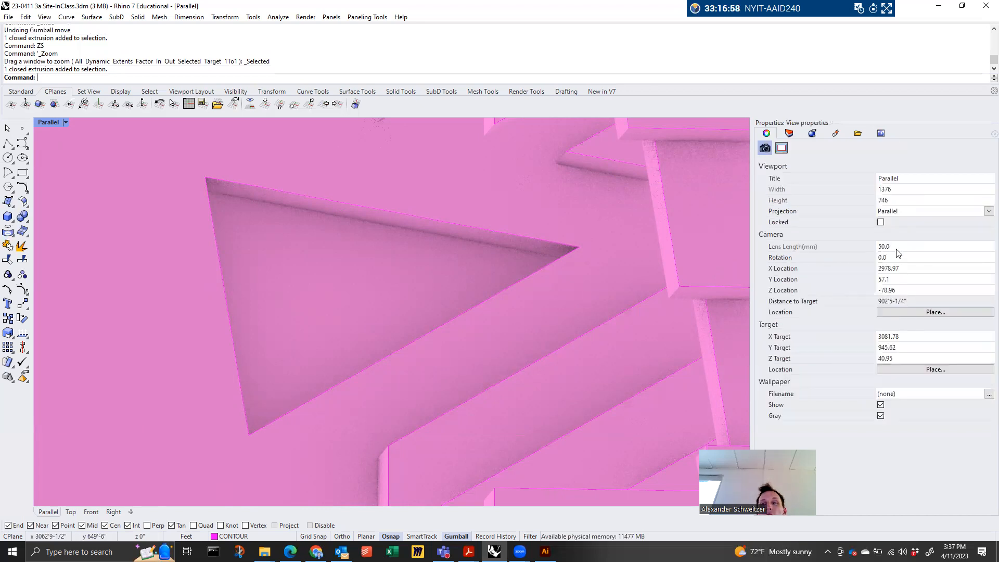
scroll(524, 282, down, 3)
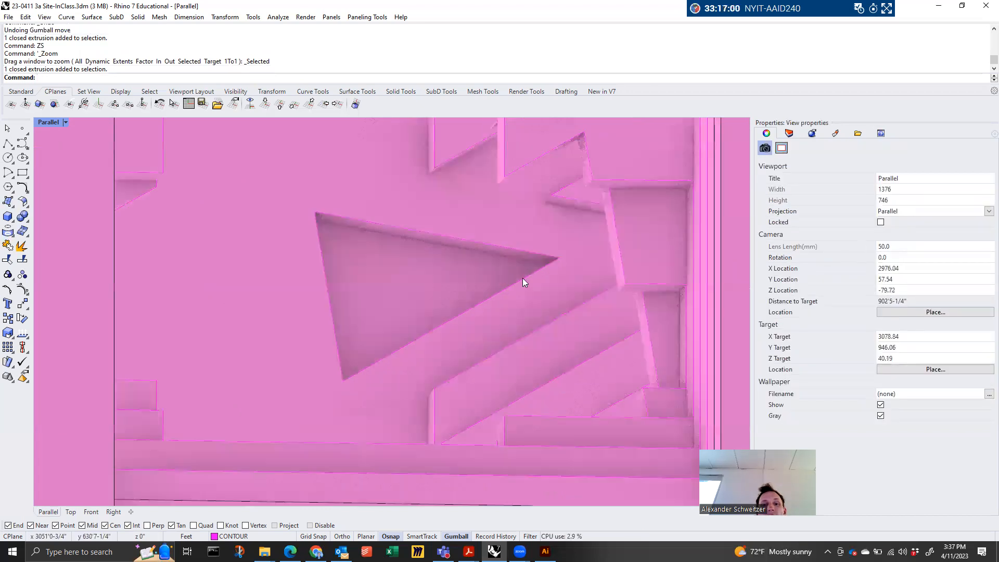
scroll(525, 283, down, 2)
right_drag(525, 282, 495, 308)
scroll(344, 333, up, 4)
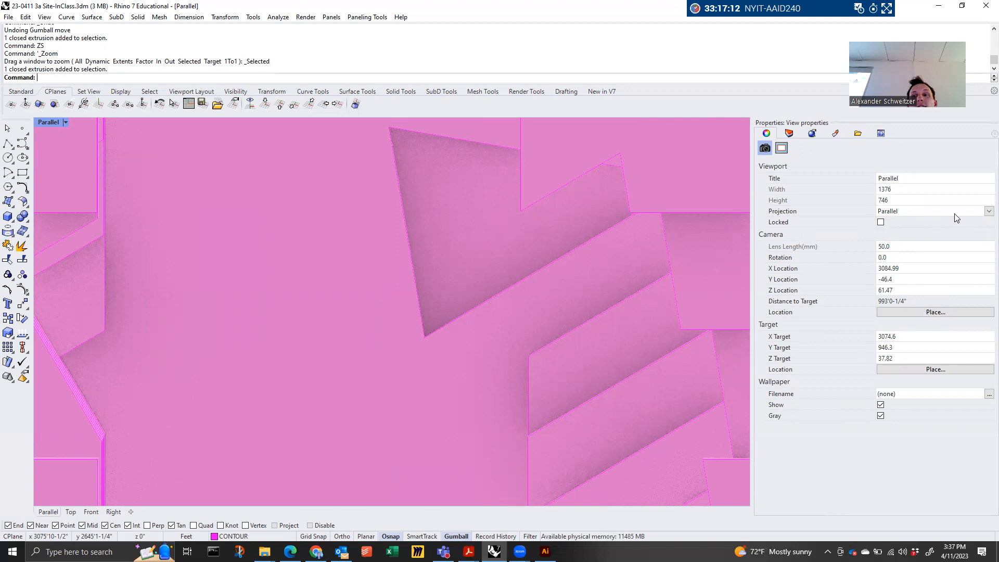
click(983, 211)
click(949, 229)
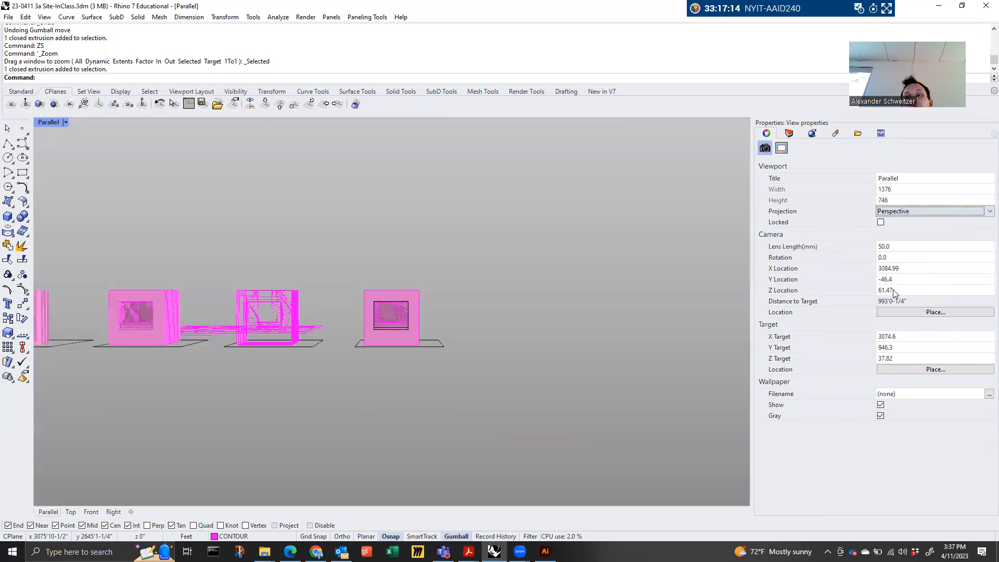
click(901, 247)
text(15)
key(Return)
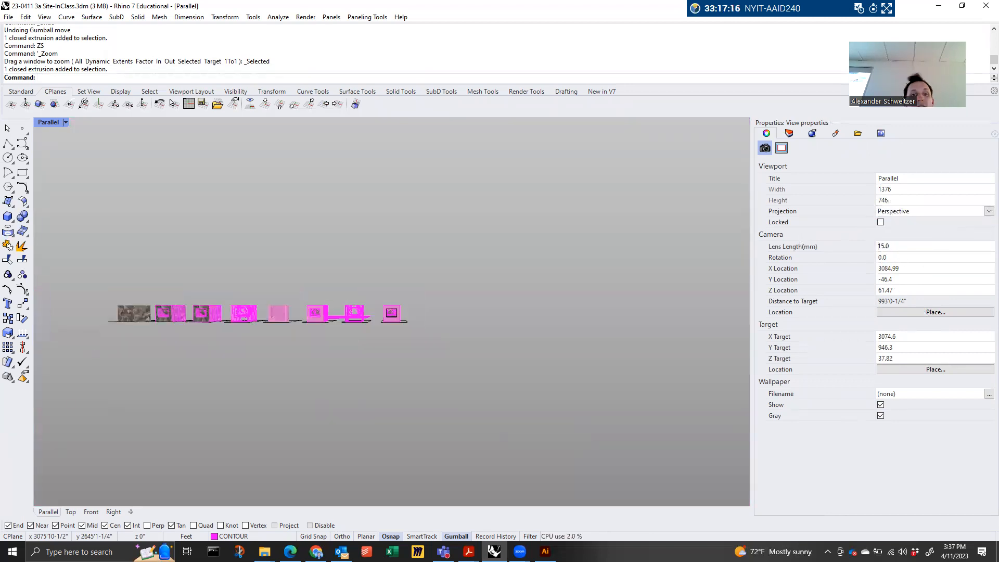
Bring the camera inside the stacked model and frame its stepped interior, centred on the back wall with the triangular recess
scroll(384, 345, up, 5)
scroll(402, 228, up, 8)
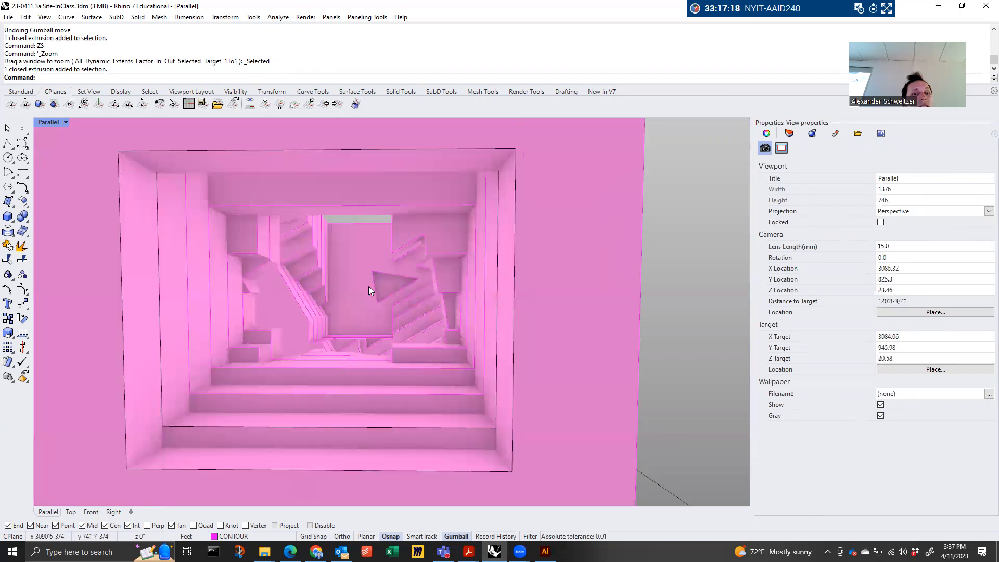
right_drag(453, 297, 493, 280)
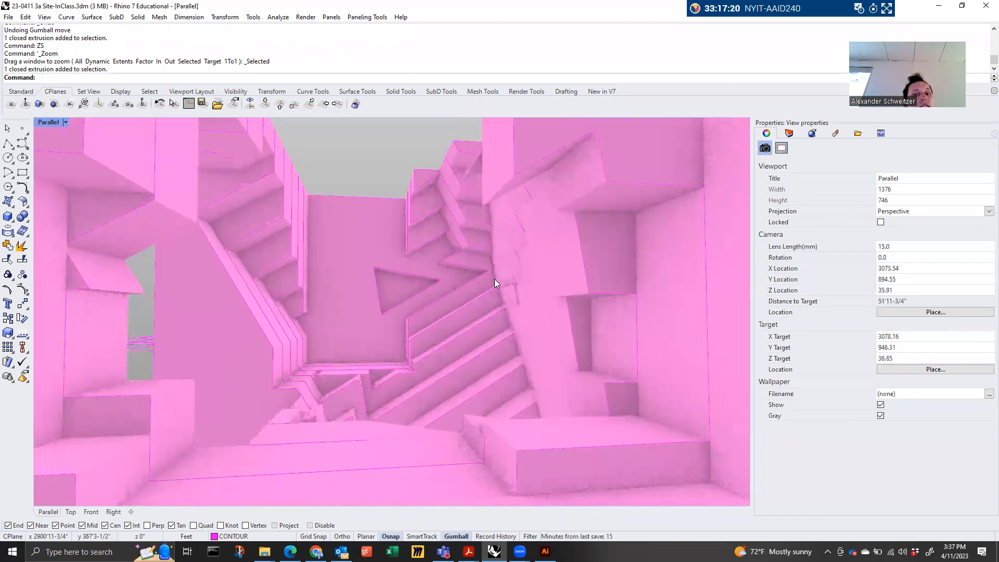
scroll(494, 282, down, 3)
scroll(416, 315, up, 3)
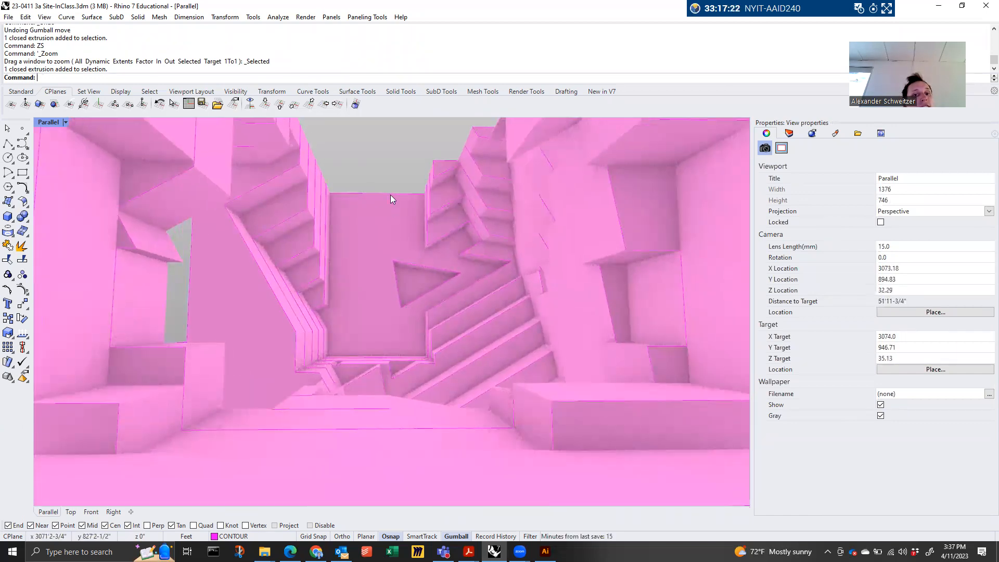
right_drag(386, 176, 387, 184)
scroll(397, 229, down, 3)
scroll(393, 294, up, 3)
right_drag(394, 285, 395, 286)
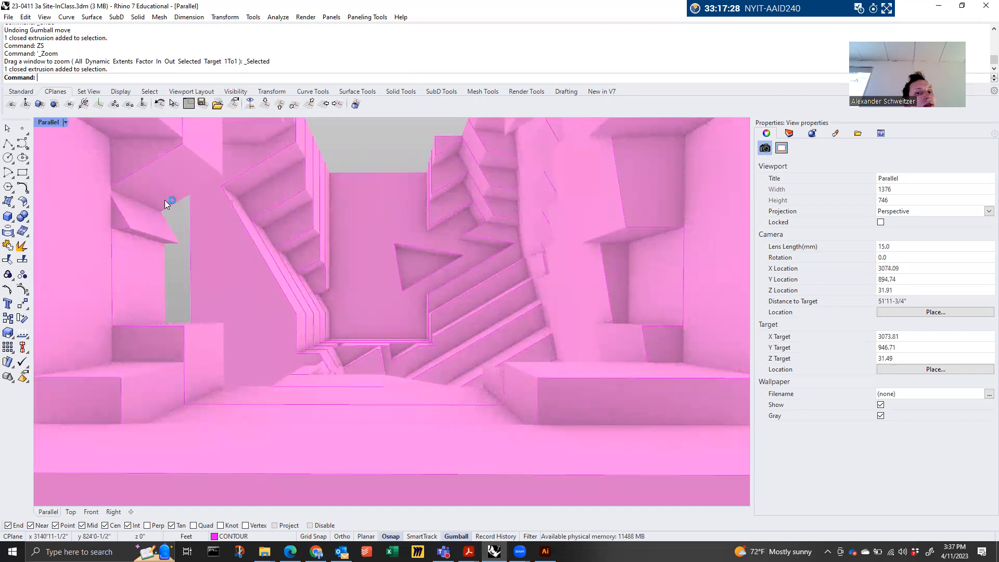
right_drag(167, 201, 164, 208)
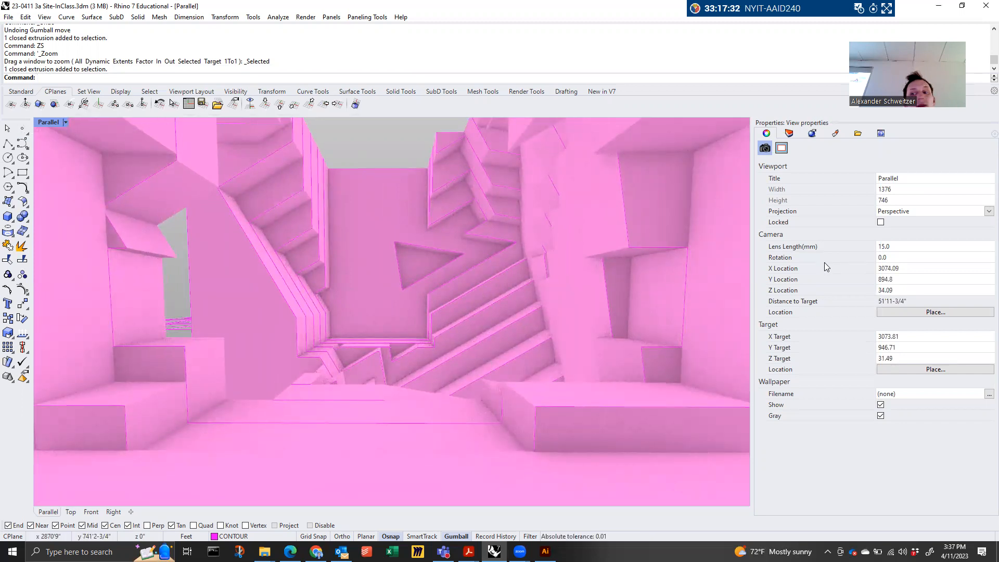
Render the current viewport with Rhino Render and enable the Intel denoiser on the finished image
click(812, 133)
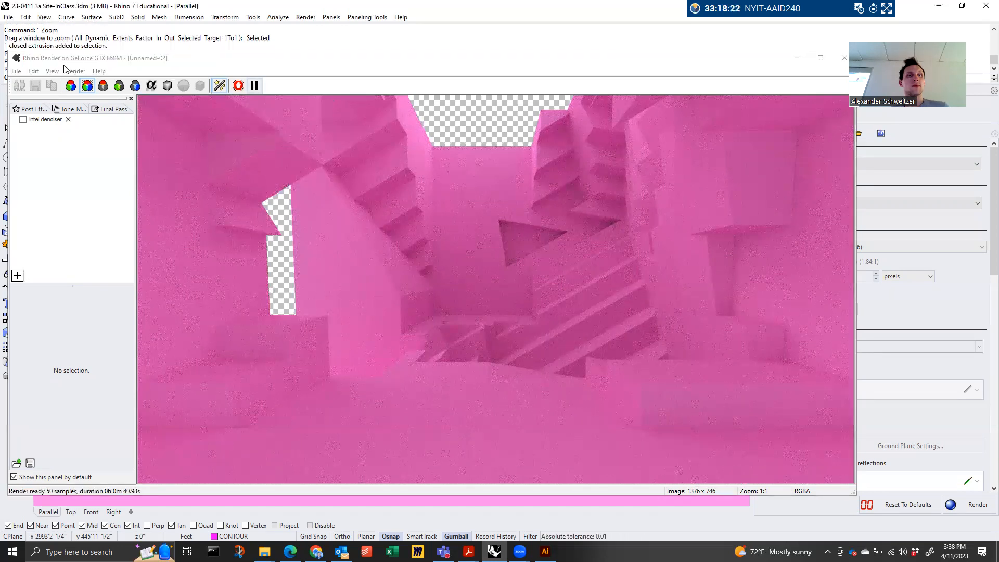
click(16, 71)
click(31, 109)
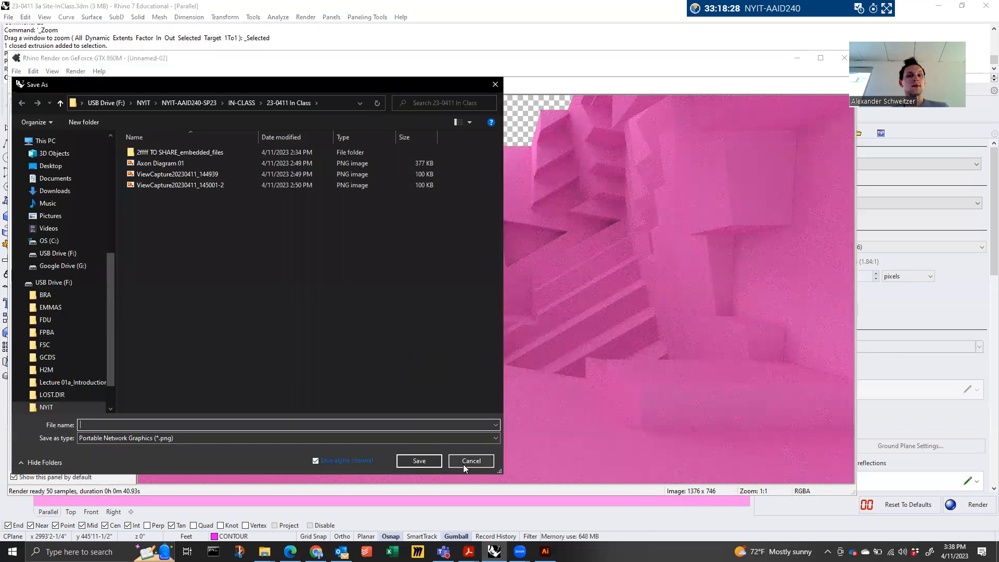
click(469, 462)
click(46, 120)
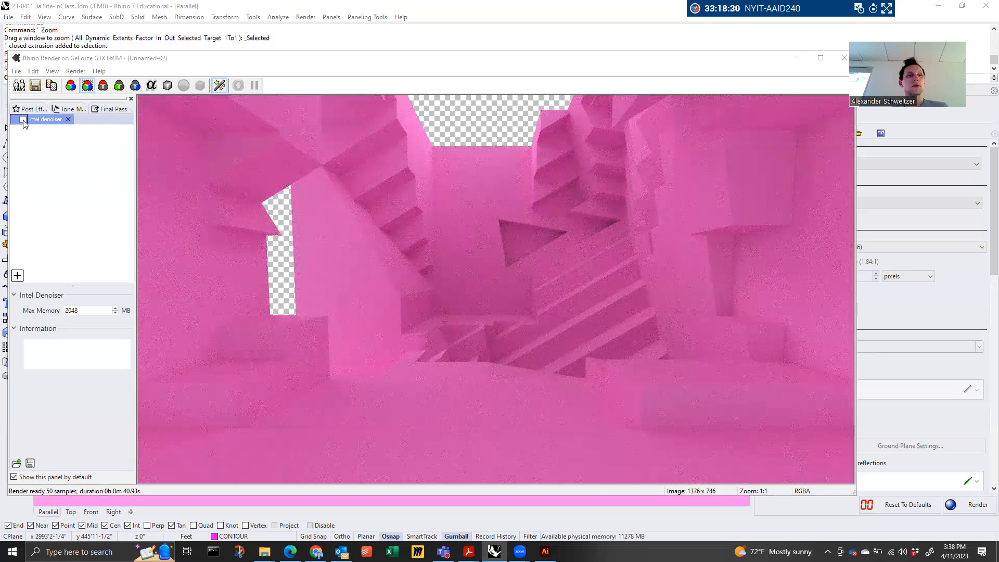
click(23, 119)
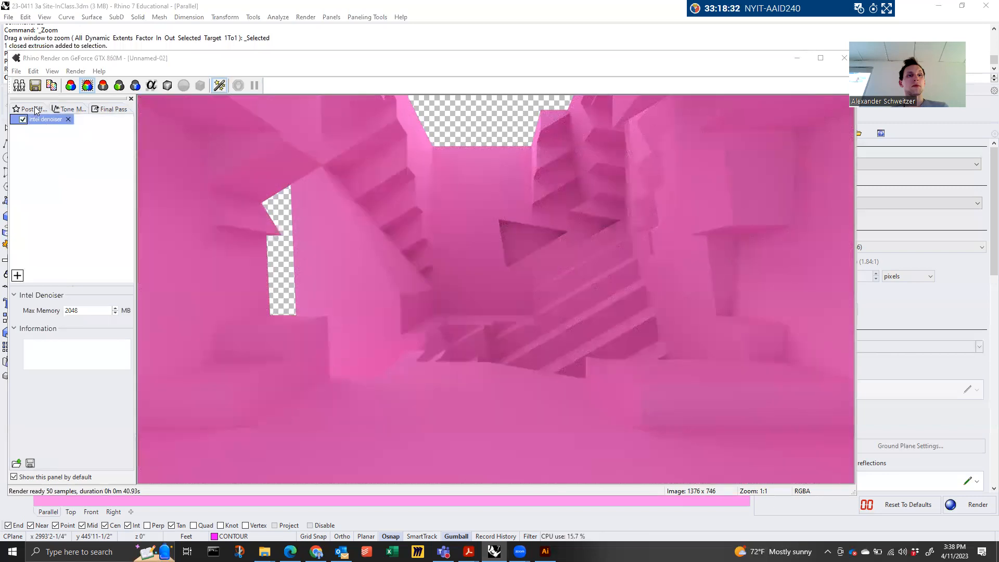
Save the denoised rendering as the PNG image Pink Foam 01 in the 23-0411 In Class folder
click(37, 85)
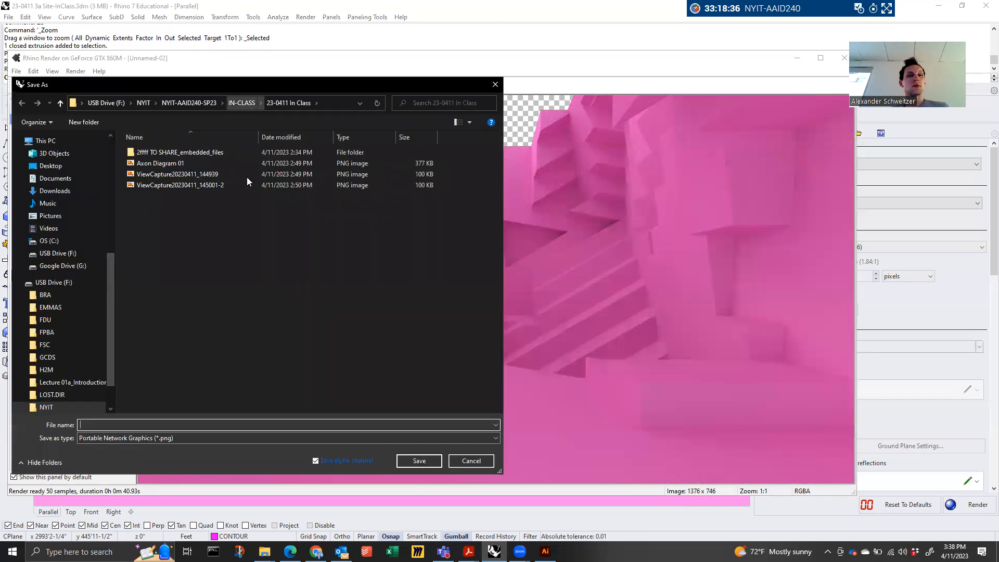
click(100, 421)
text(Pink Foam 01)
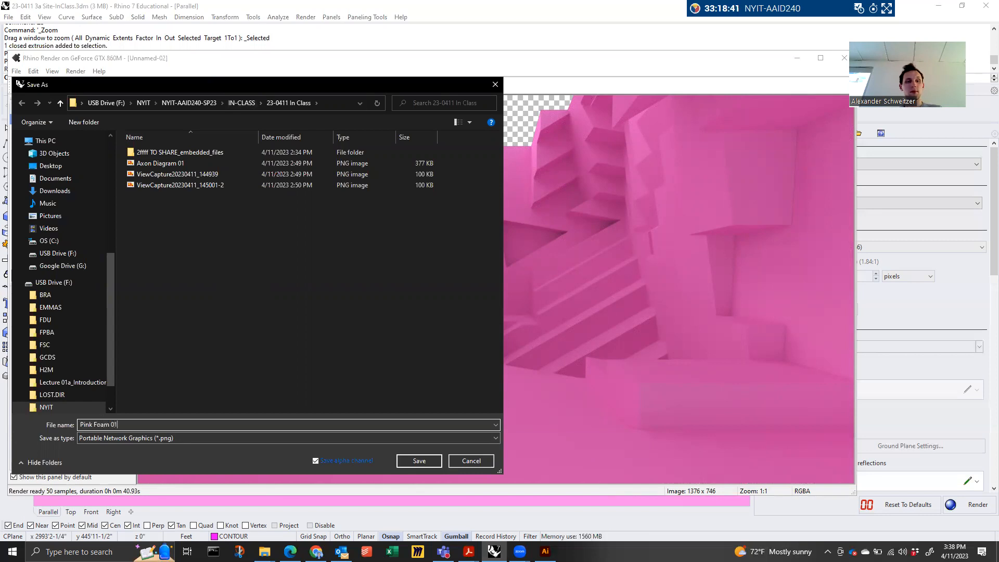
key(Return)
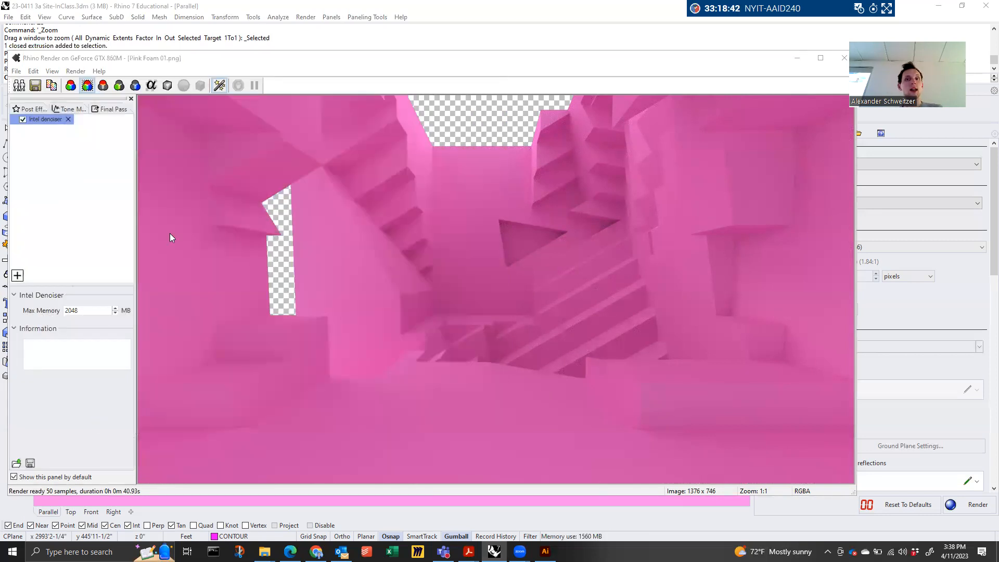
Close the render window without saving the post effects to the document, and save the Rhino file
click(845, 57)
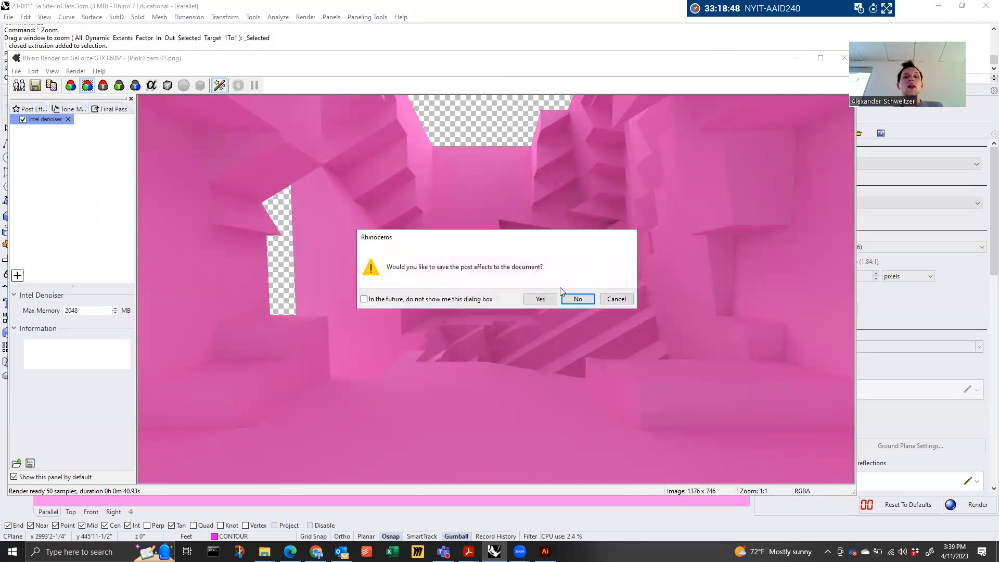
click(576, 300)
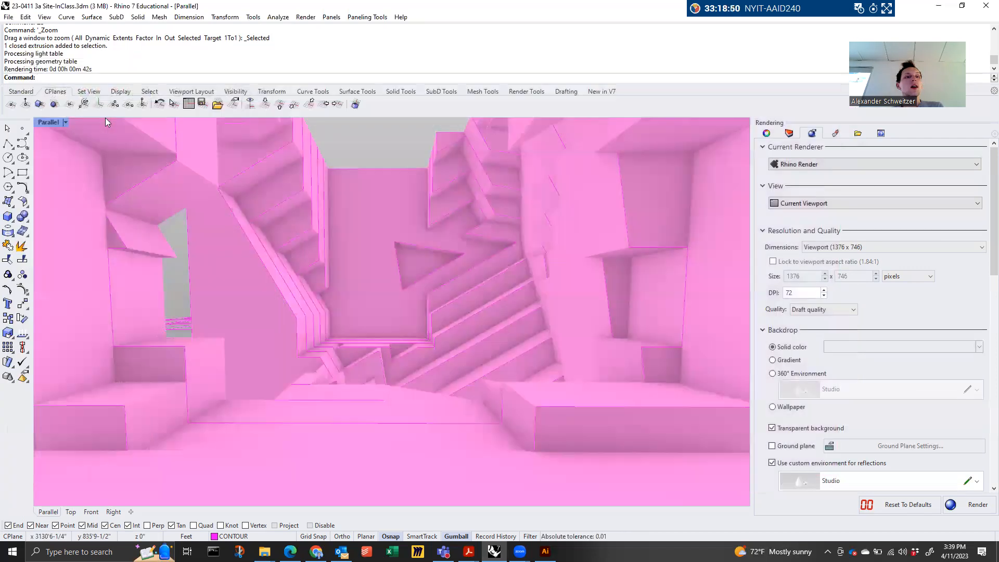
click(9, 17)
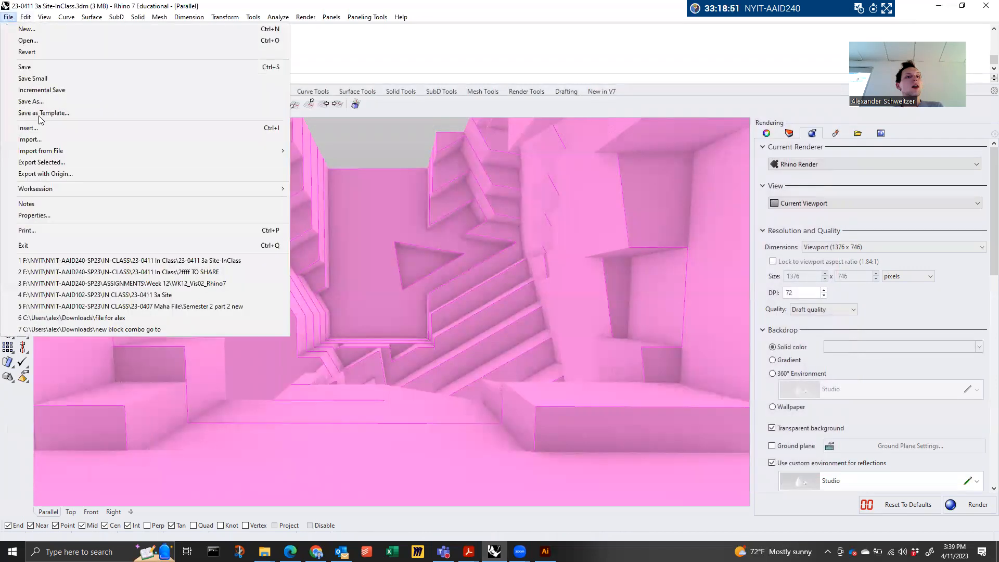
click(42, 67)
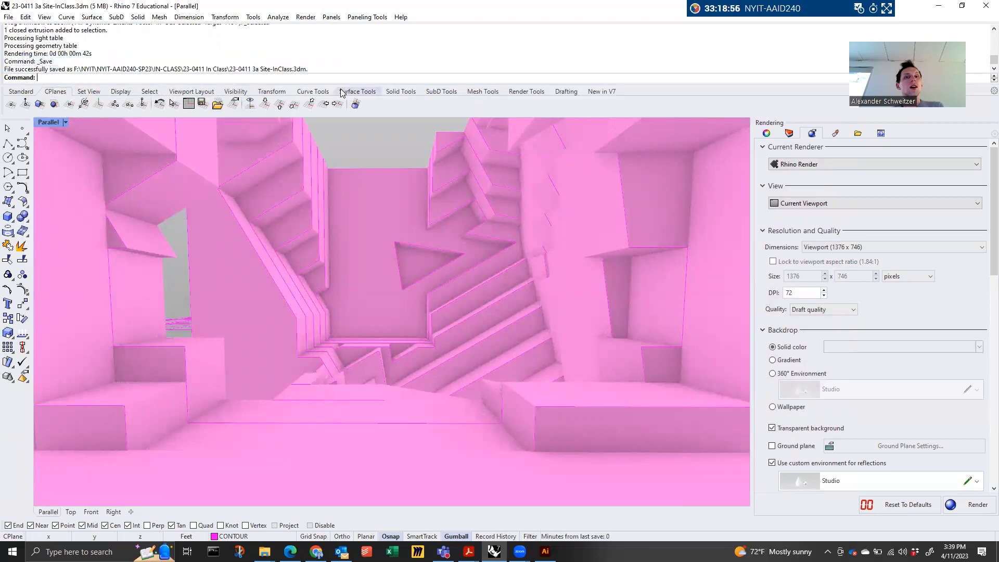
Save the current interior perspective as a named view called View-1
text(A)
key(BackSpace)
key(BackSpace)
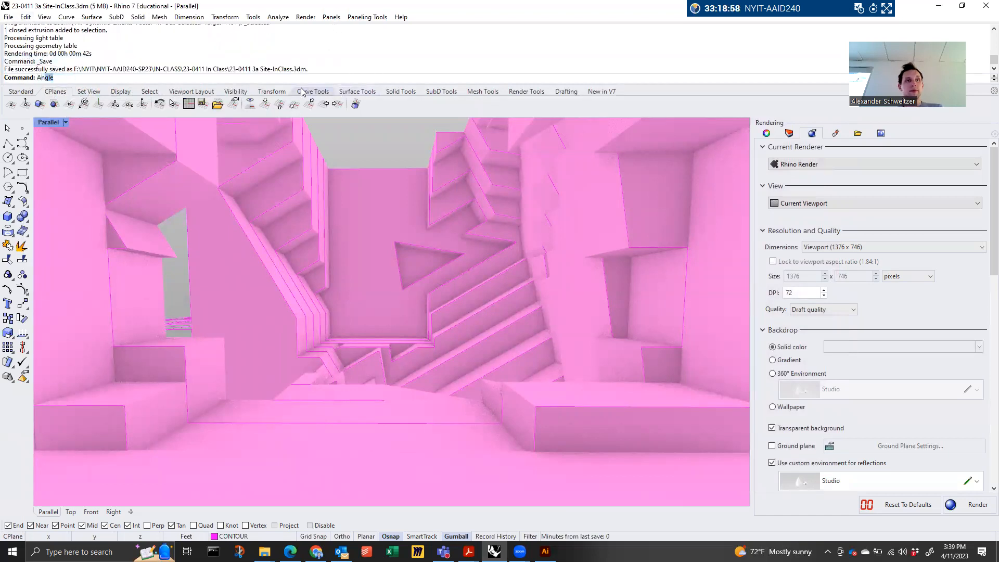
text(Names)
key(BackSpace)
text(dView)
key(Return)
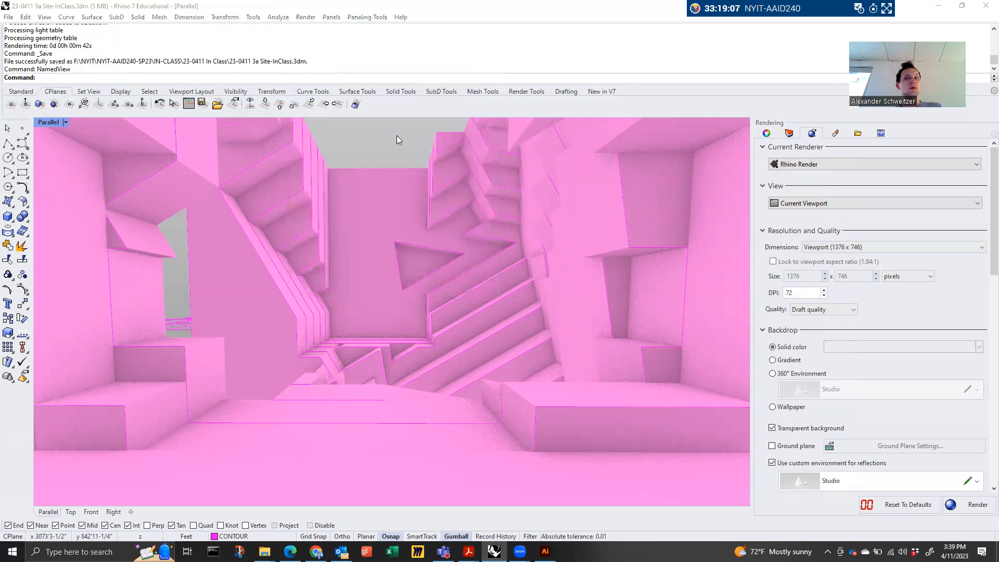
click(398, 177)
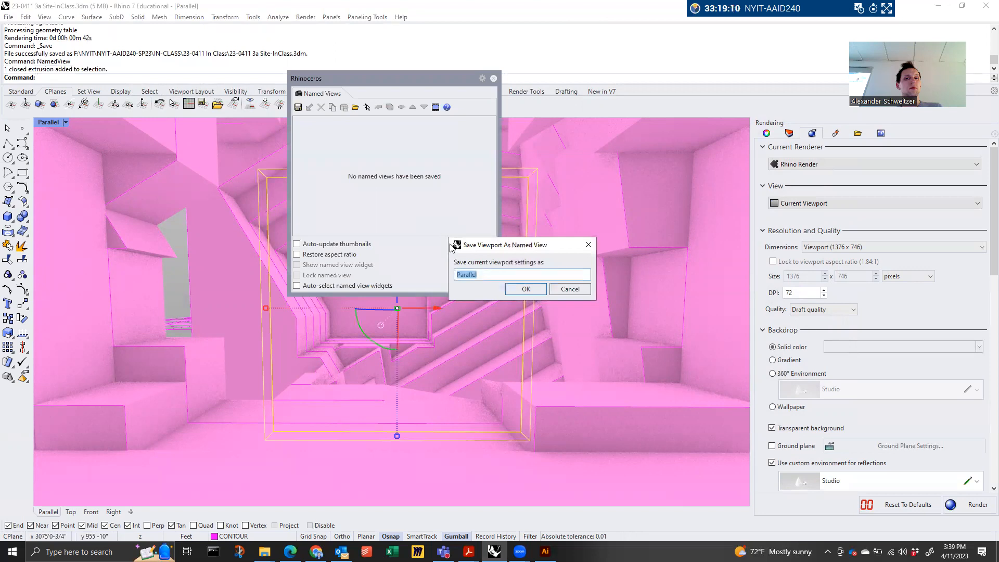
text(View-1)
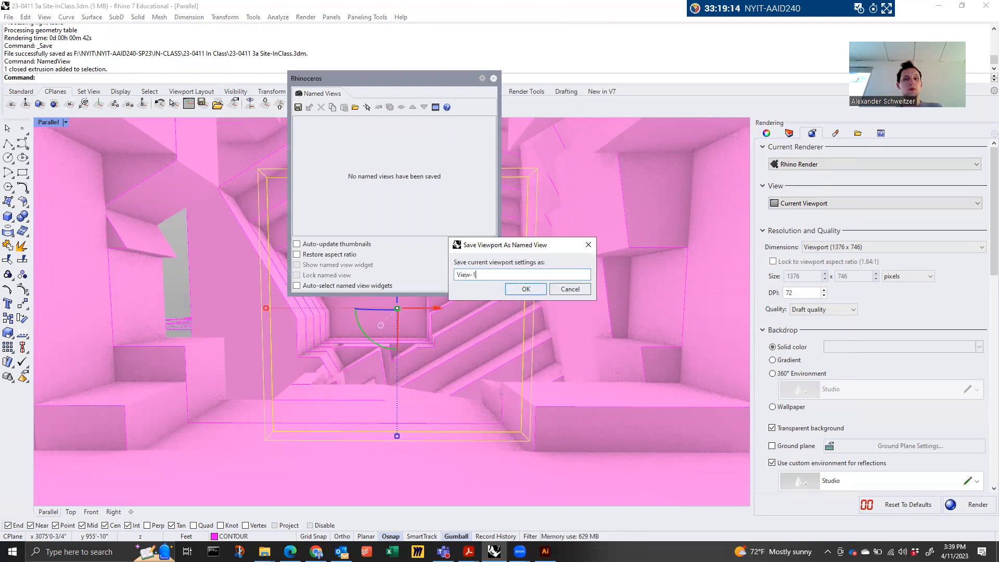
key(Return)
click(182, 288)
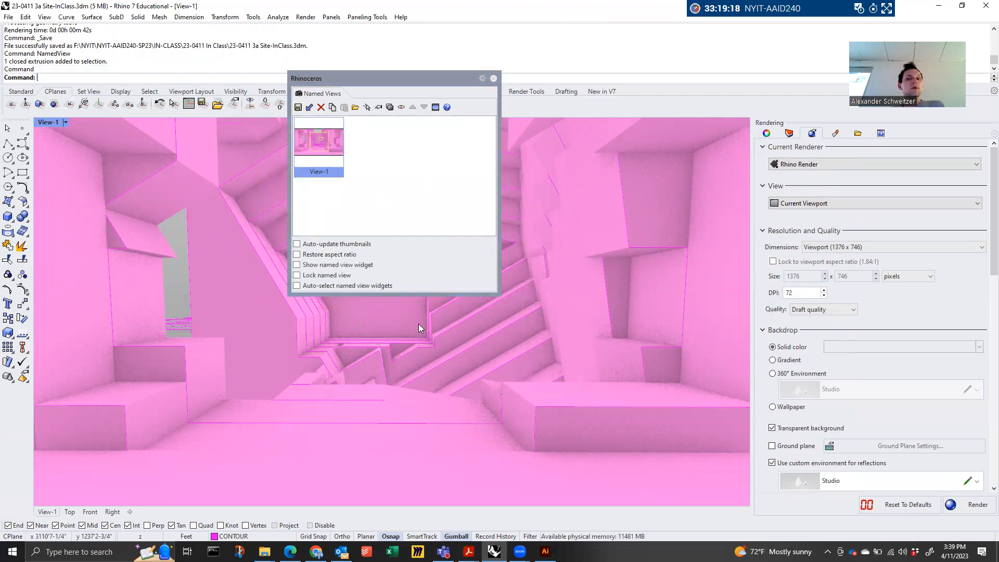
Move the Named Views window aside and switch from the maximised perspective back to the four-viewport layout
scroll(422, 327, down, 6)
right_drag(451, 367, 455, 427)
scroll(436, 379, up, 6)
click(425, 387)
key(Escape)
scroll(441, 384, down, 6)
scroll(449, 338, up, 5)
right_drag(448, 339, 440, 364)
drag(461, 81, 700, 134)
scroll(440, 398, up, 4)
mouse_move(440, 399)
right_down()
mouse_move(450, 386)
mouse_move(457, 396)
right_up()
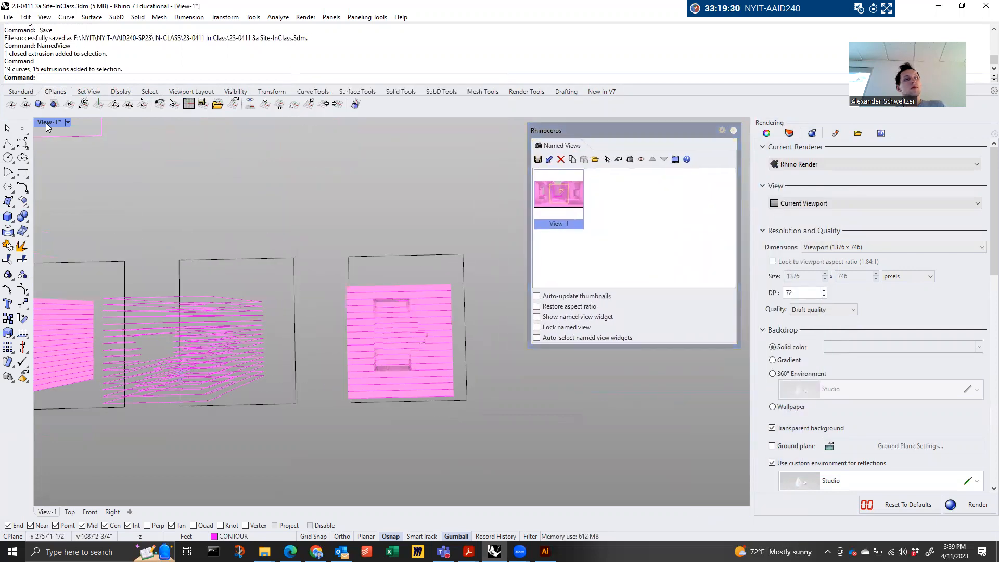
double_click(46, 123)
click(218, 229)
scroll(243, 243, down, 5)
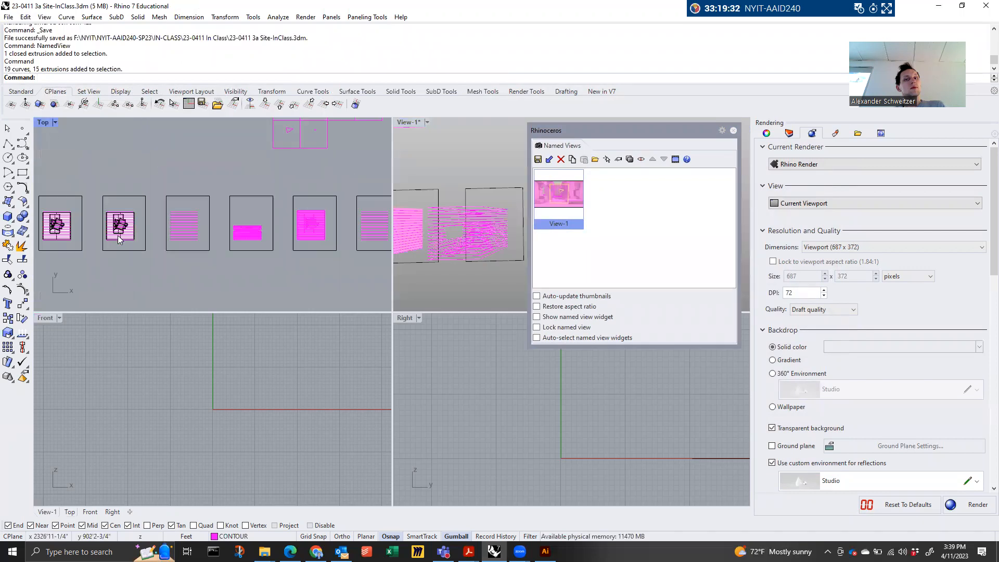
Copy the stacked foam model out of the last frame in the Top view, offset by one frame spacing between frame corners
scroll(231, 255, up, 2)
drag(231, 255, 197, 211)
text(copy)
key(Return)
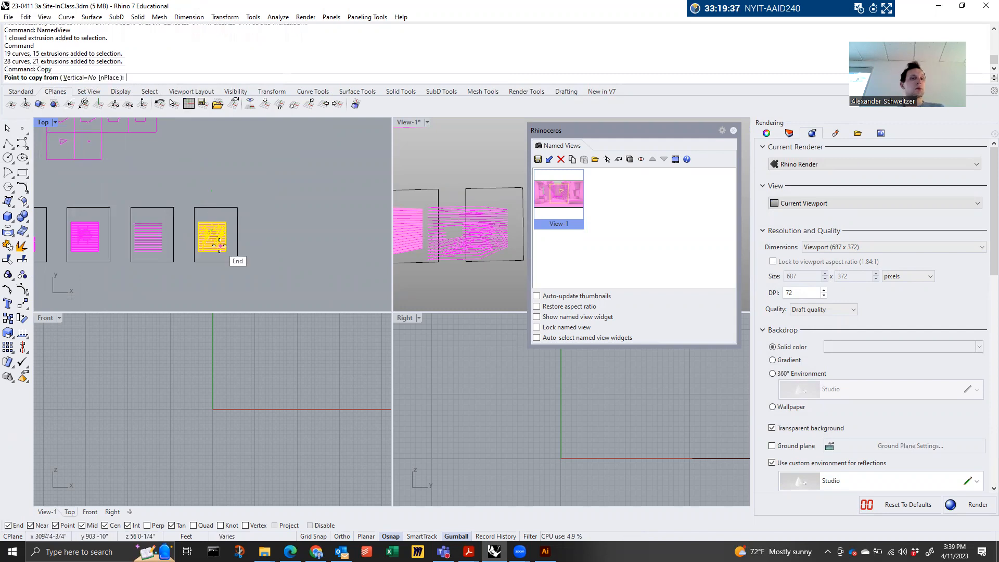
click(176, 261)
click(239, 261)
key(Return)
Copy the last rectangular frame by the same corner-to-corner spacing so it surrounds the copied foam stack
click(237, 219)
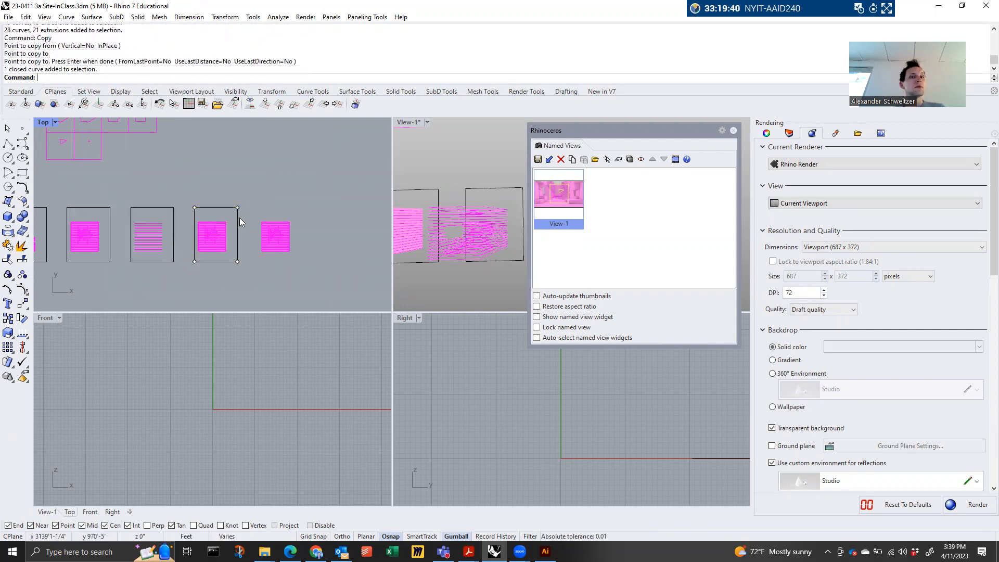
click(240, 218)
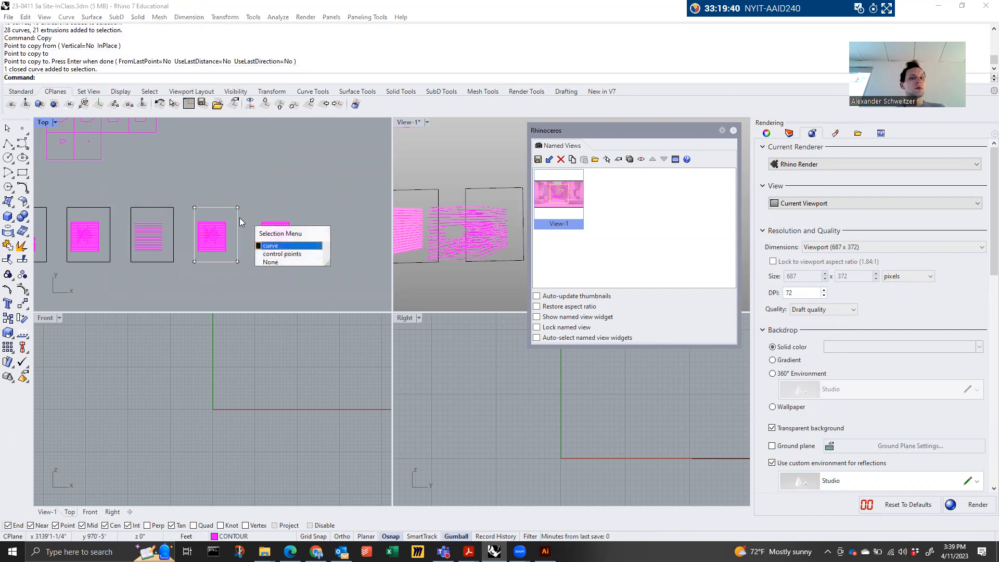
click(269, 247)
key(Return)
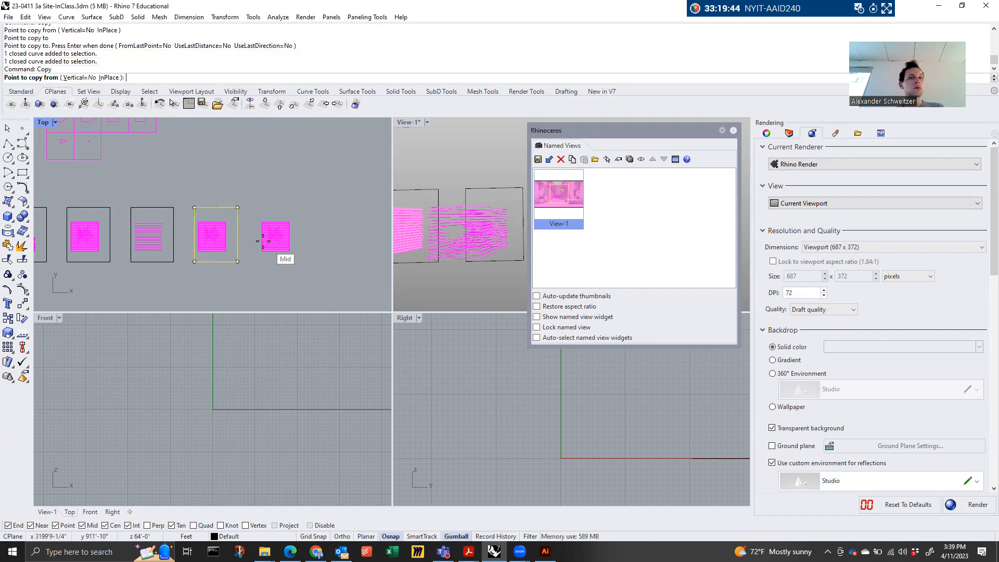
click(174, 261)
click(238, 261)
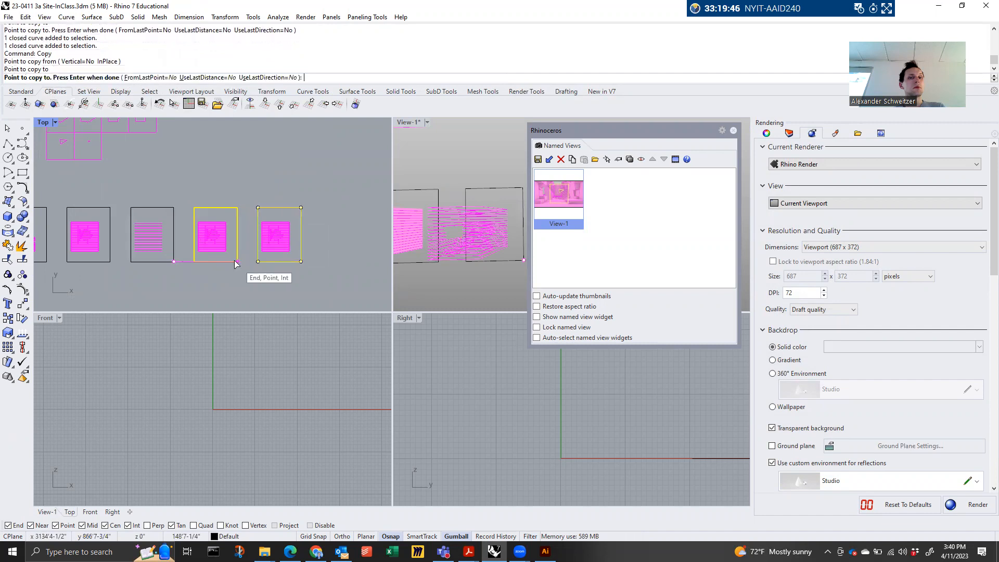
key(Return)
Delete the original foam stack from the second-to-last frame
scroll(193, 199, up, 4)
drag(171, 183, 171, 186)
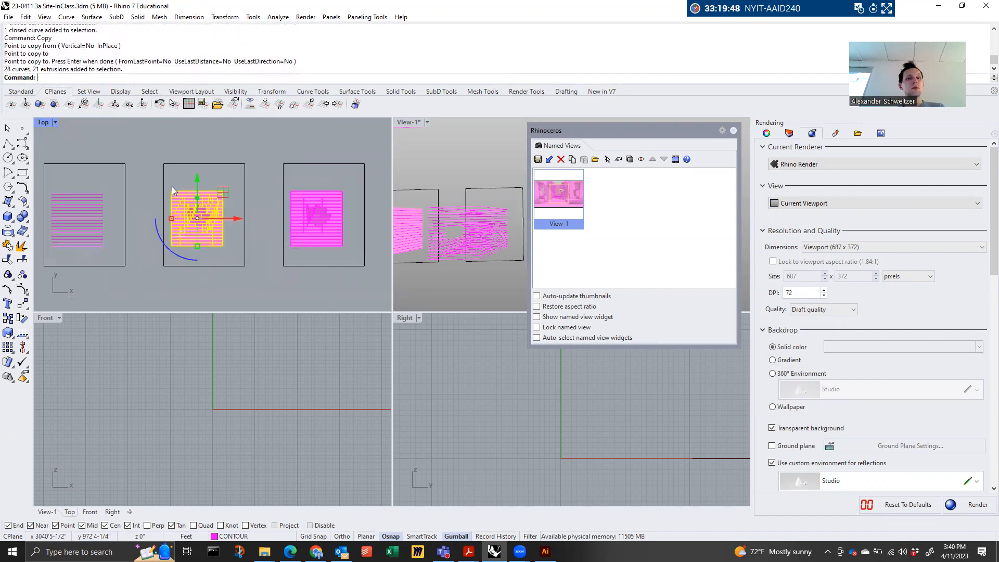
key(Delete)
Copy the smooth solid site model from the first frame of the row into the emptied frame, aligning it by the frame corners
scroll(142, 217, down, 3)
scroll(140, 217, down, 2)
scroll(156, 223, up, 6)
click(156, 223)
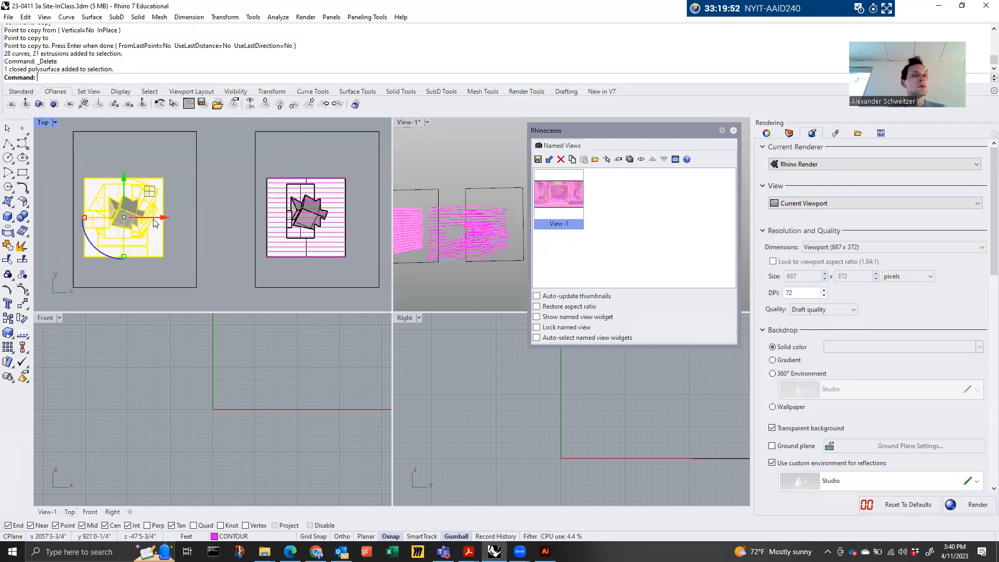
text(copy)
key(Return)
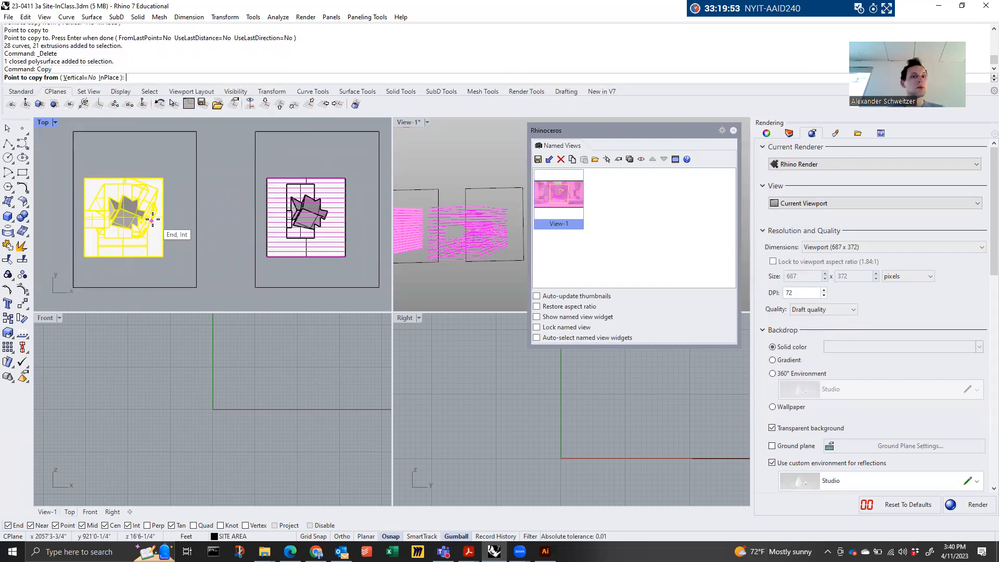
click(73, 287)
scroll(74, 287, down, 5)
scroll(90, 228, down, 4)
scroll(317, 215, up, 6)
scroll(253, 215, down, 2)
scroll(200, 239, down, 4)
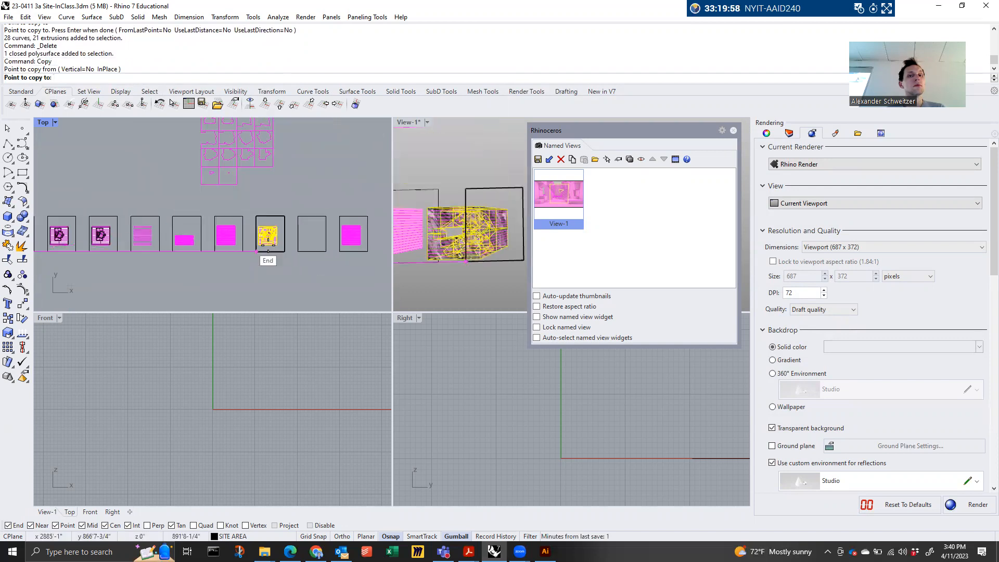
scroll(280, 246, up, 4)
click(310, 254)
key(Return)
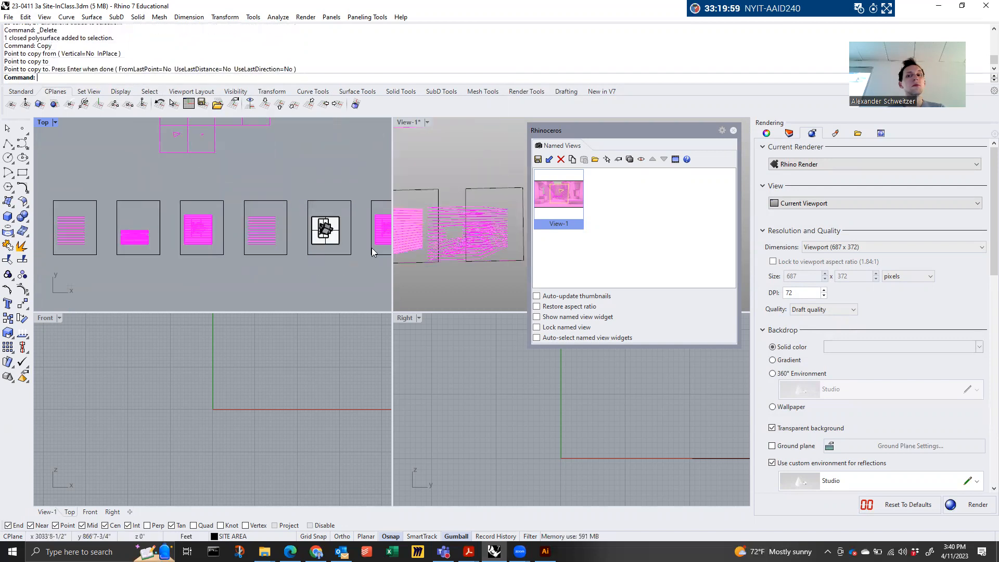
Restore the named view View-1 in the perspective viewport and close the Named Views window
double_click(573, 198)
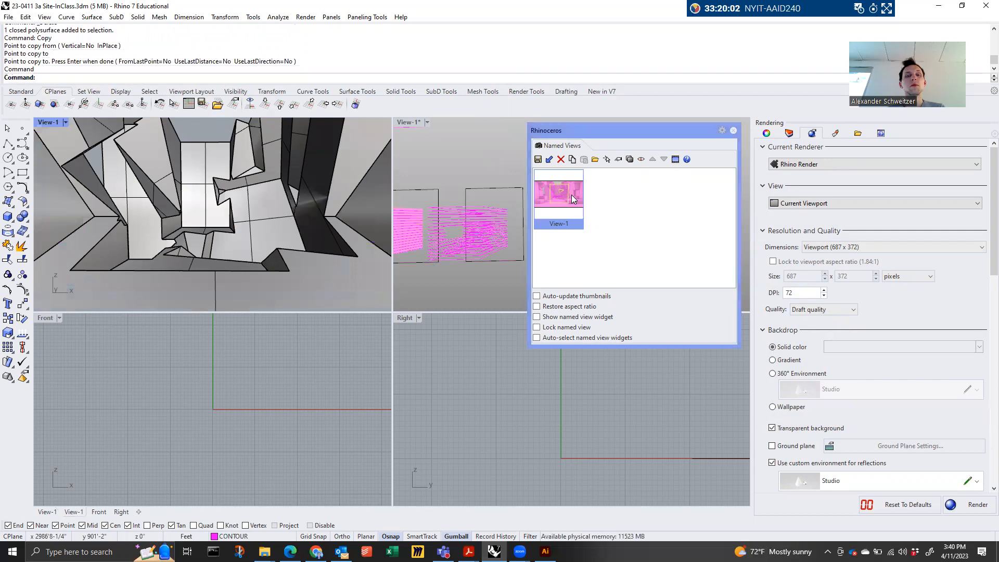
click(450, 144)
double_click(575, 193)
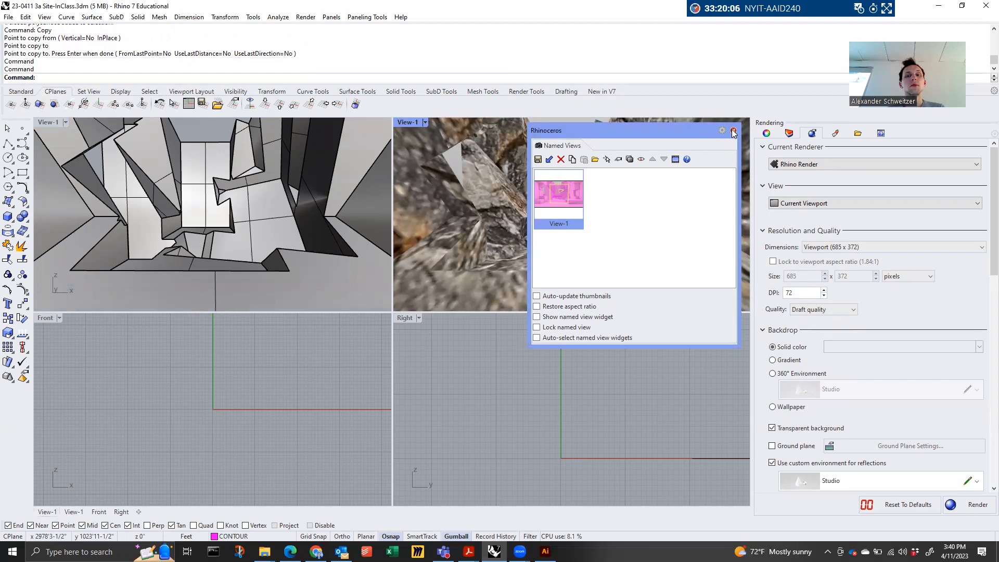
click(733, 132)
Move the copied smooth solid to the CONTOUR layer so it takes the pink plaster material
click(584, 208)
click(788, 135)
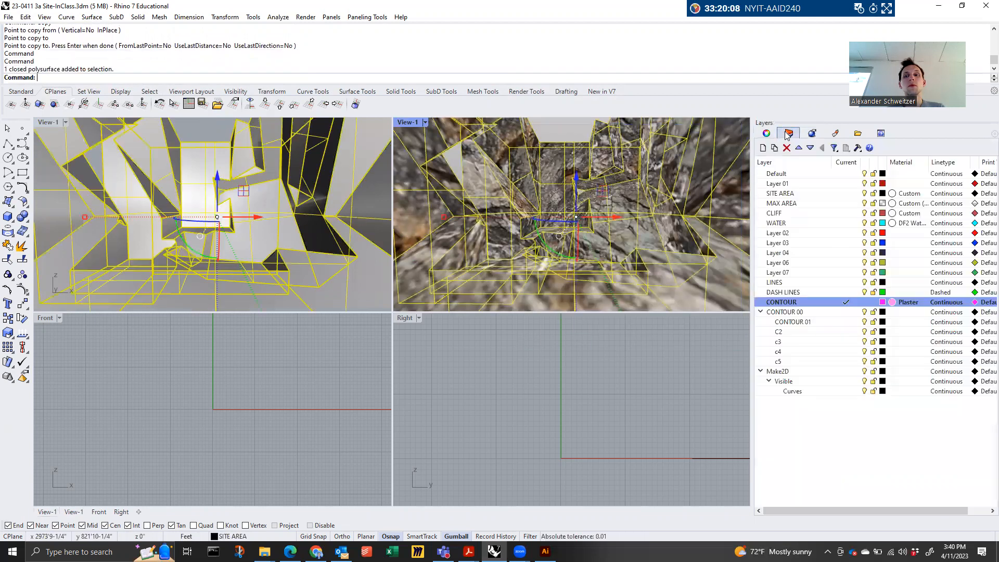
right_click(793, 302)
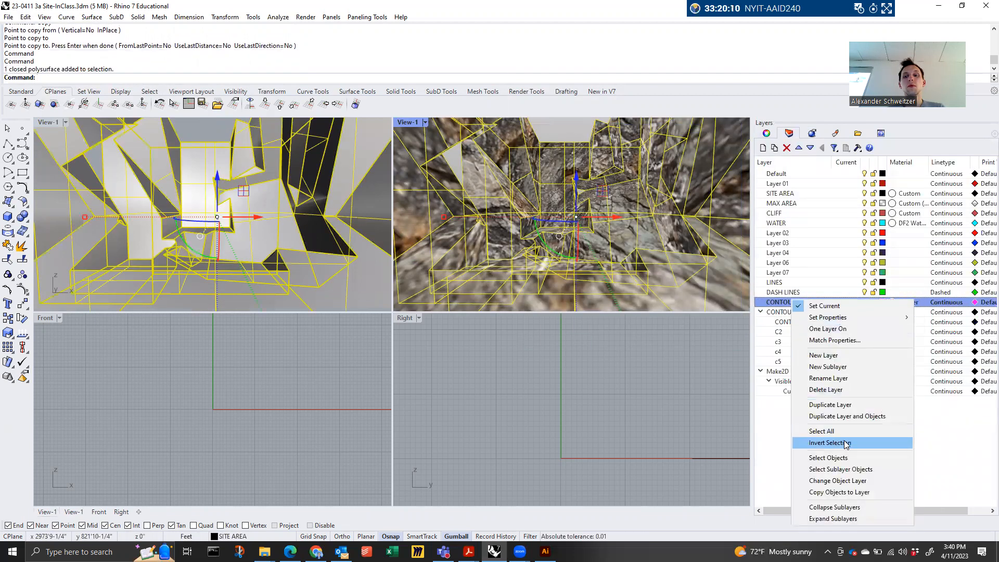
click(838, 480)
key(Escape)
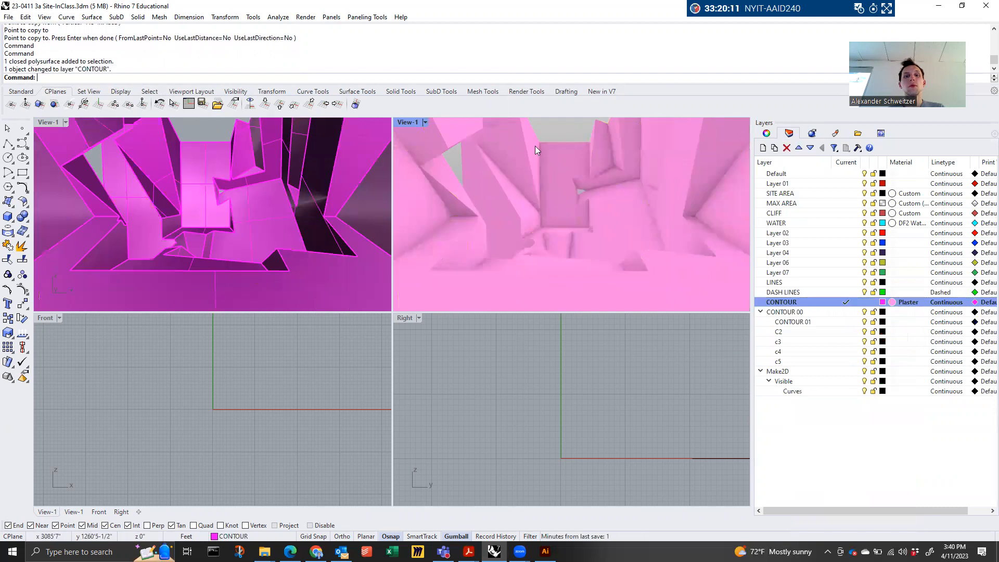
Maximise the perspective viewport showing View-1 and render the smooth pink model with Rhino Render
double_click(411, 123)
text(Render)
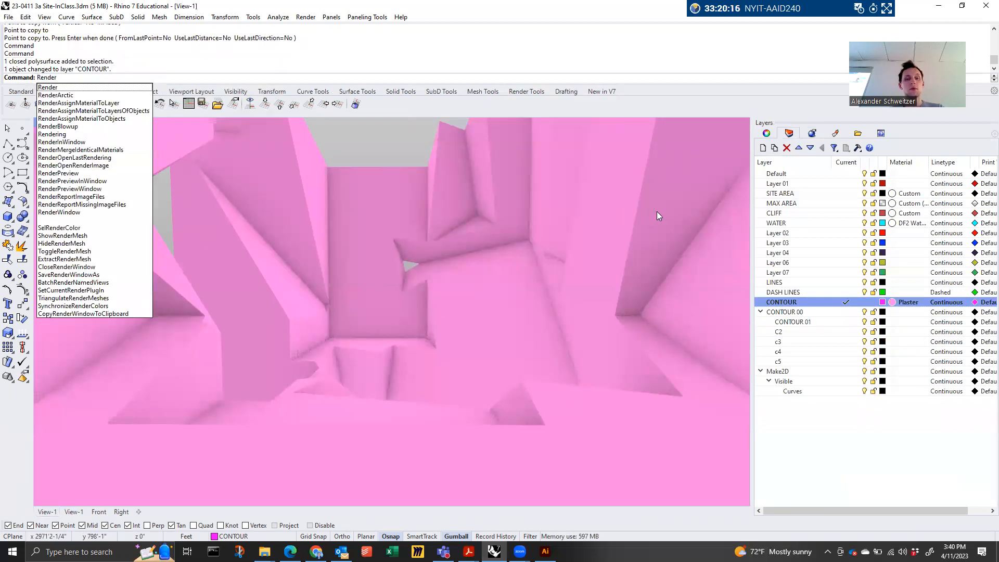
key(Return)
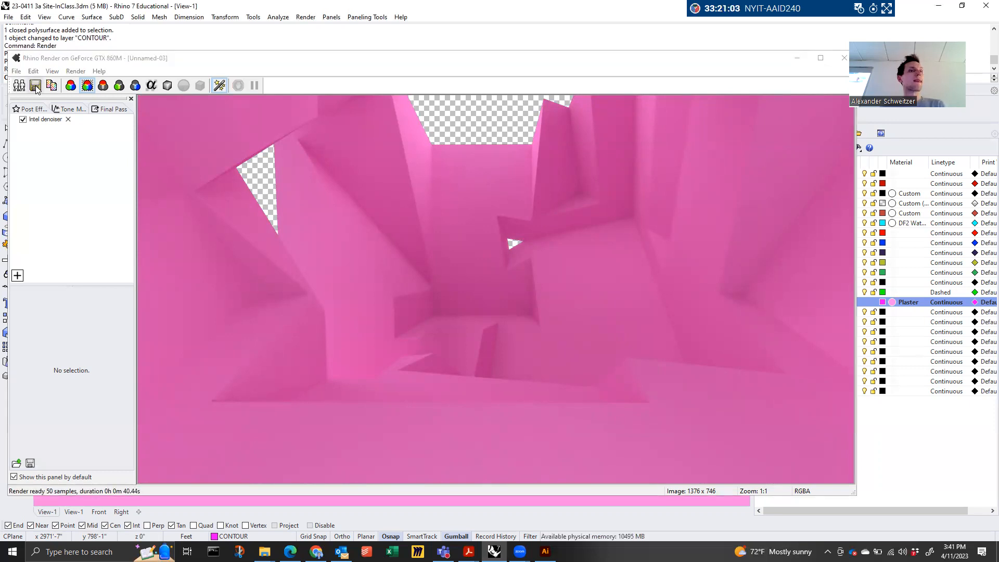
Save the rendering as the PNG image Pink Foam 00 in the 23-0411 In Class folder
click(36, 86)
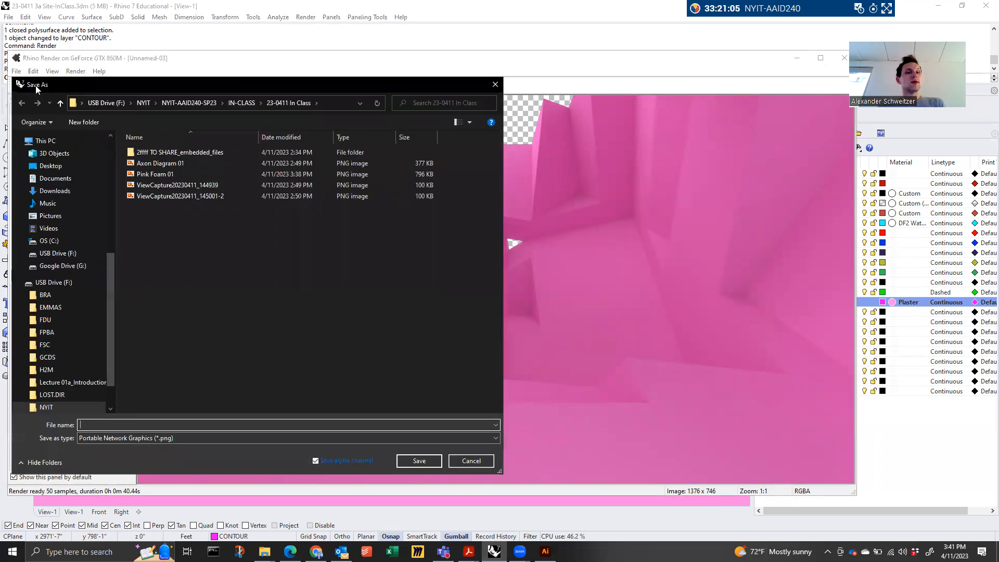
click(158, 175)
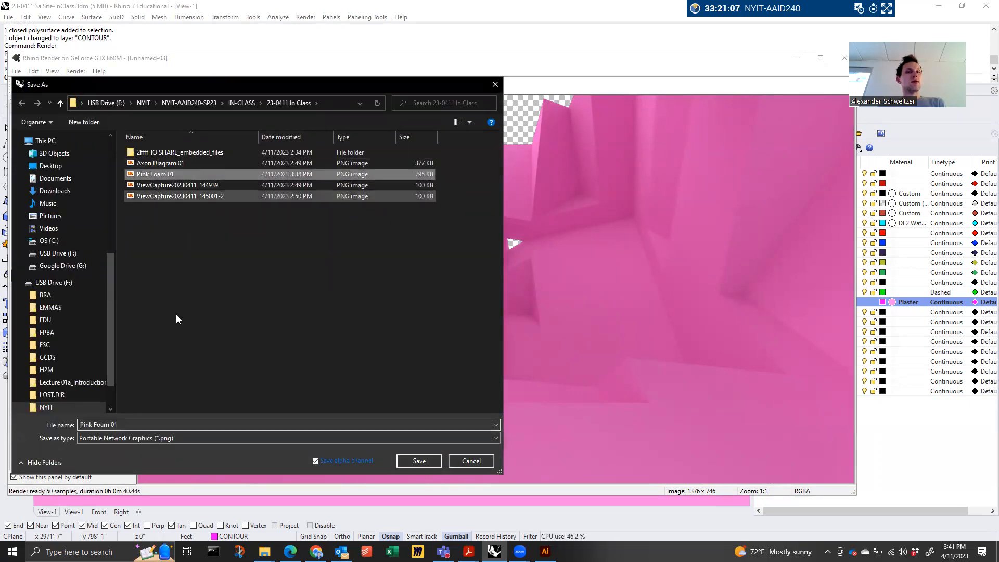
click(134, 427)
key(BackSpace)
text(2)
key(Return)
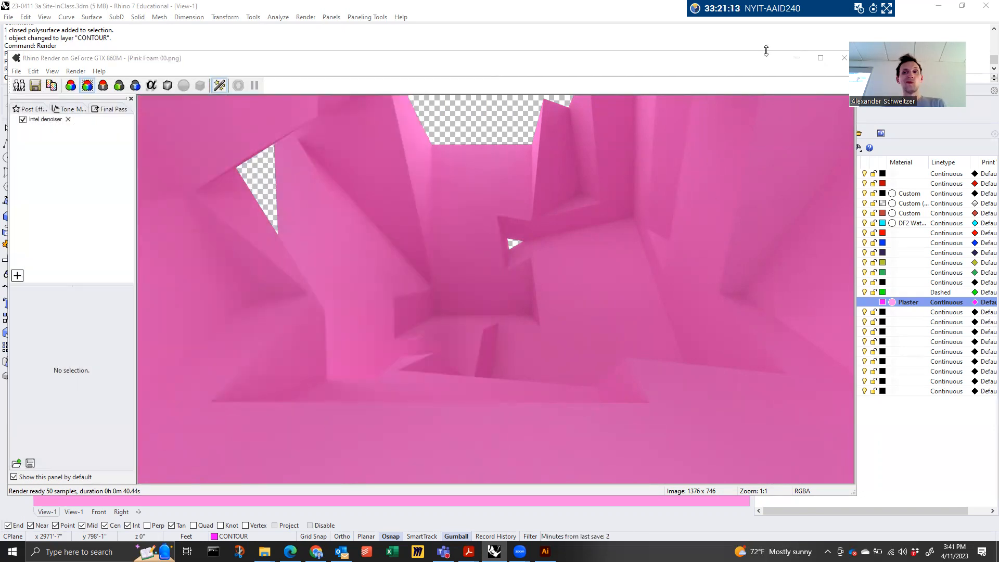
Close the render window while declining to save its post effects, and save the Rhino model
click(844, 64)
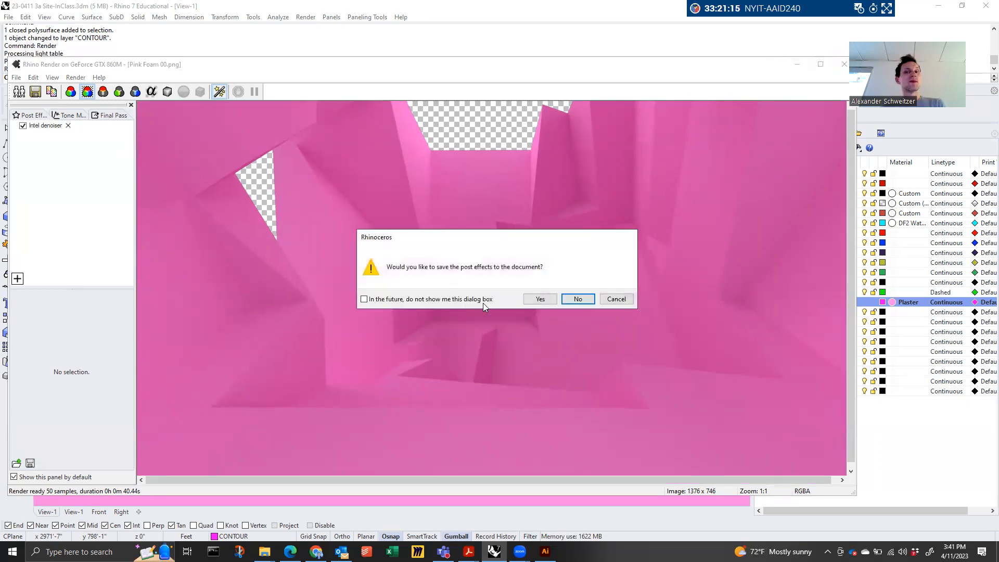
click(578, 299)
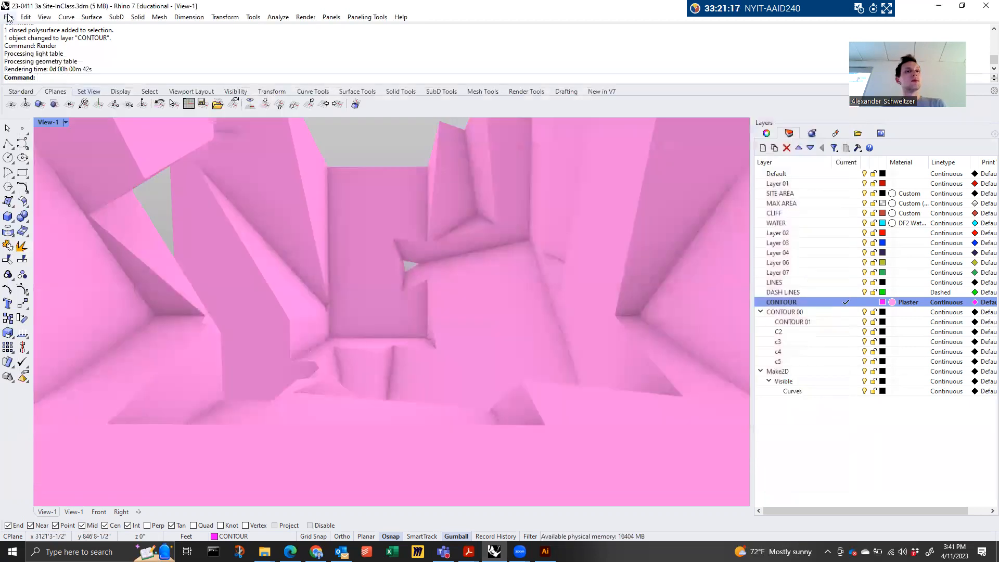
click(8, 17)
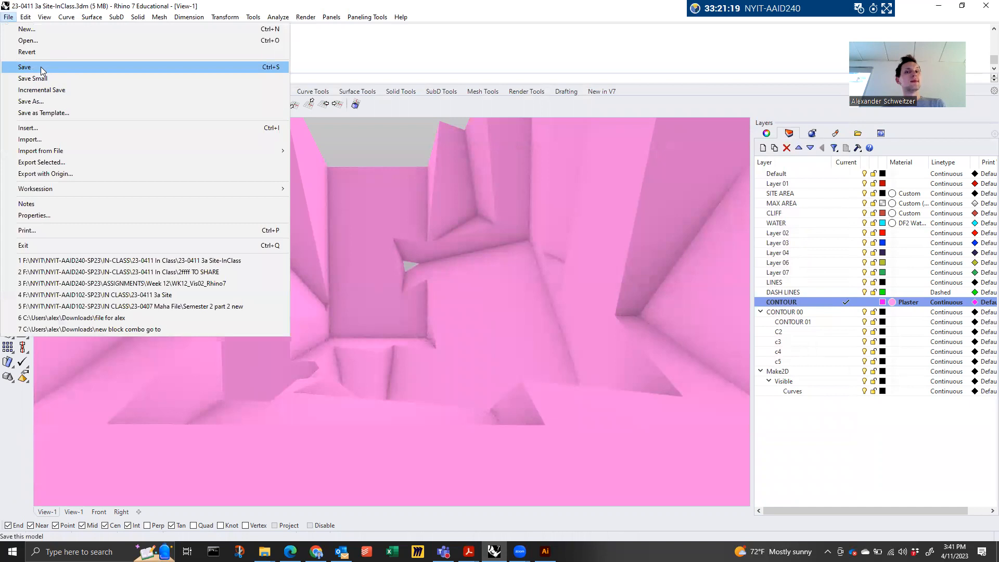
click(42, 70)
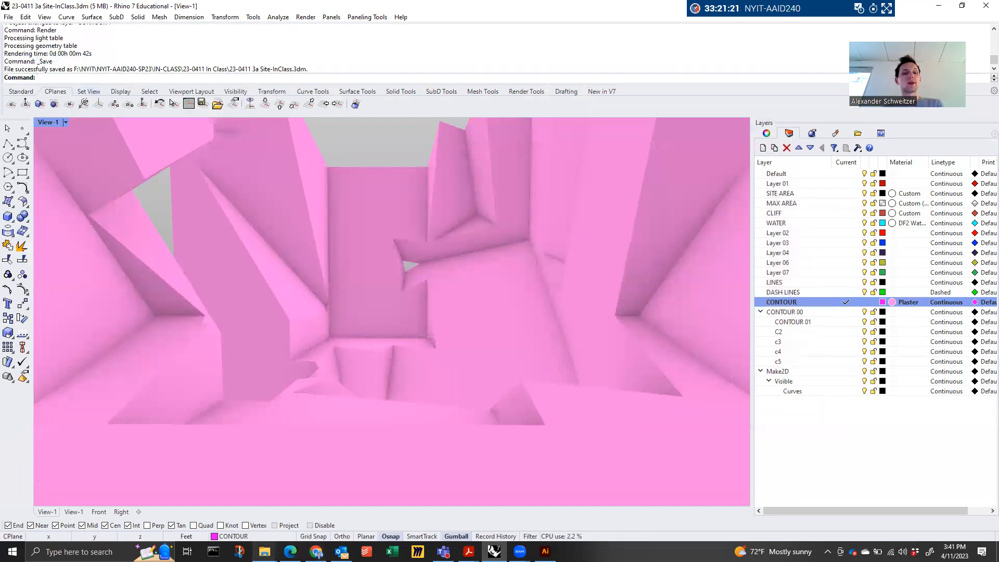
Switch to the 23-0411 In Class folder in File Explorer and open the Pink Foam 00 image
mouse_move(265, 552)
click(306, 513)
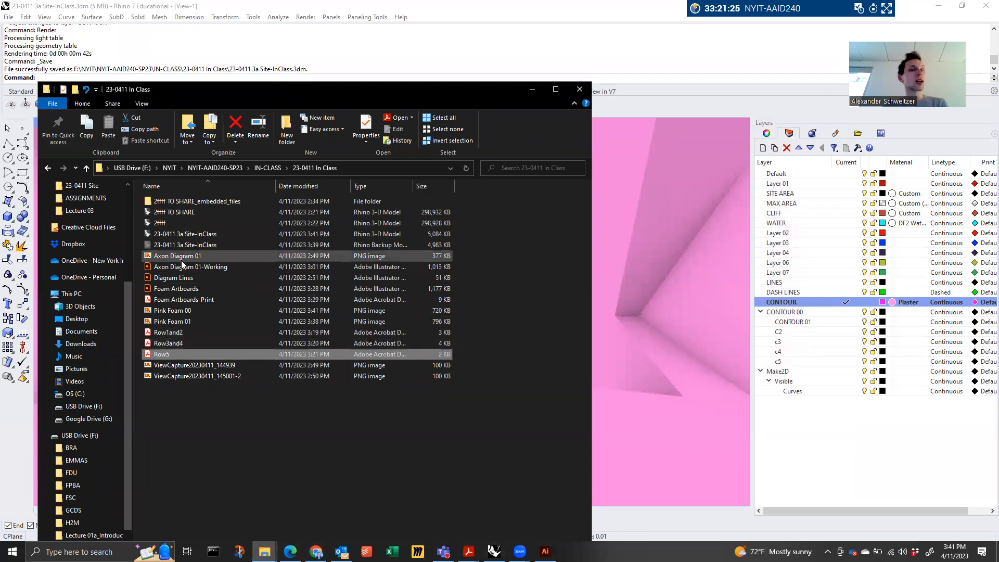
double_click(196, 310)
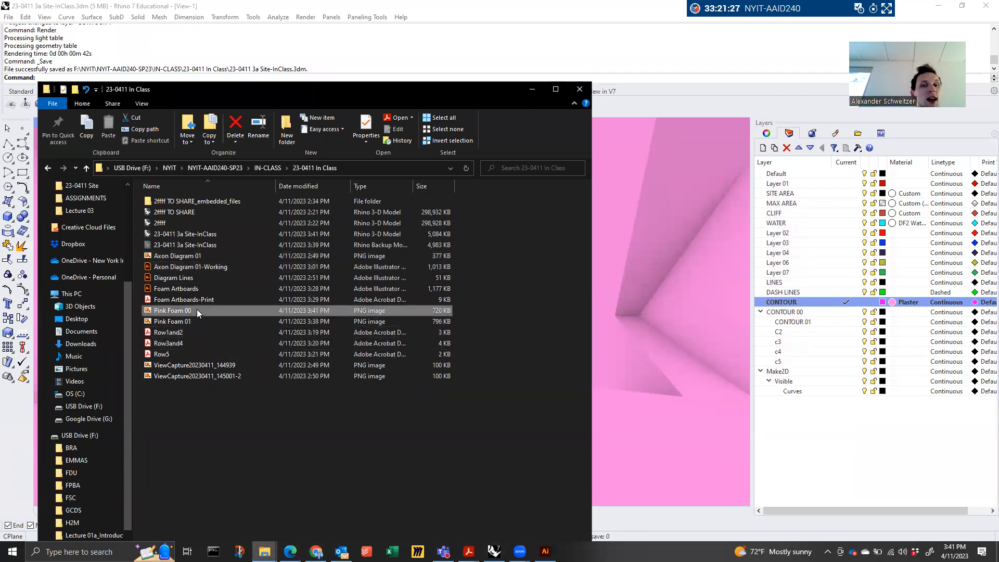